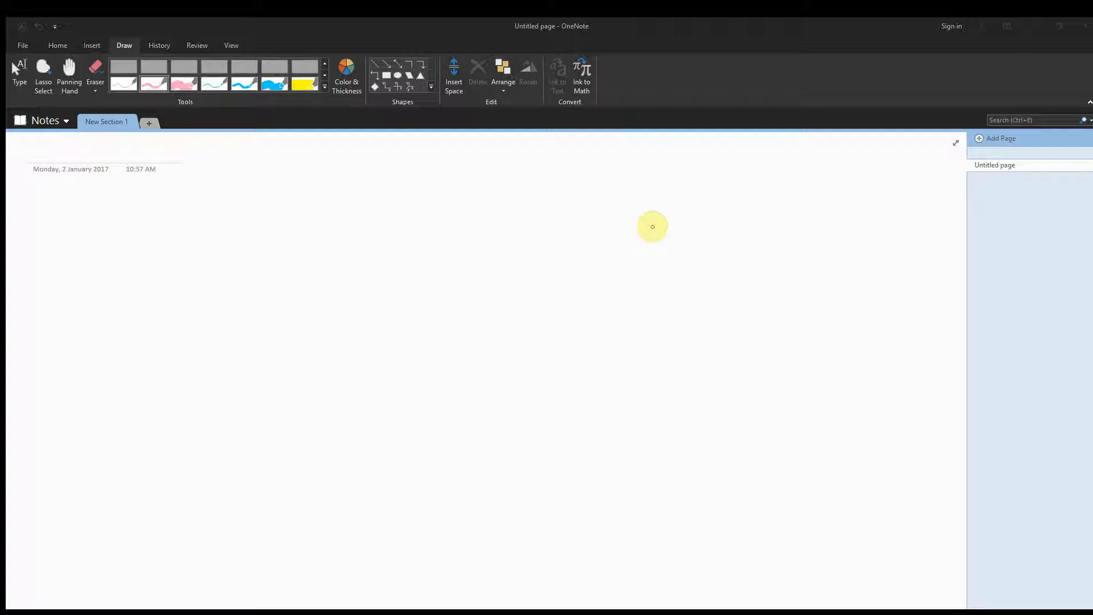
# - Draw an oval near the middle of the page with a medium black pen and handwrite "Relative" beneath it
pyautogui.click(325, 87)
pyautogui.click(243, 228)
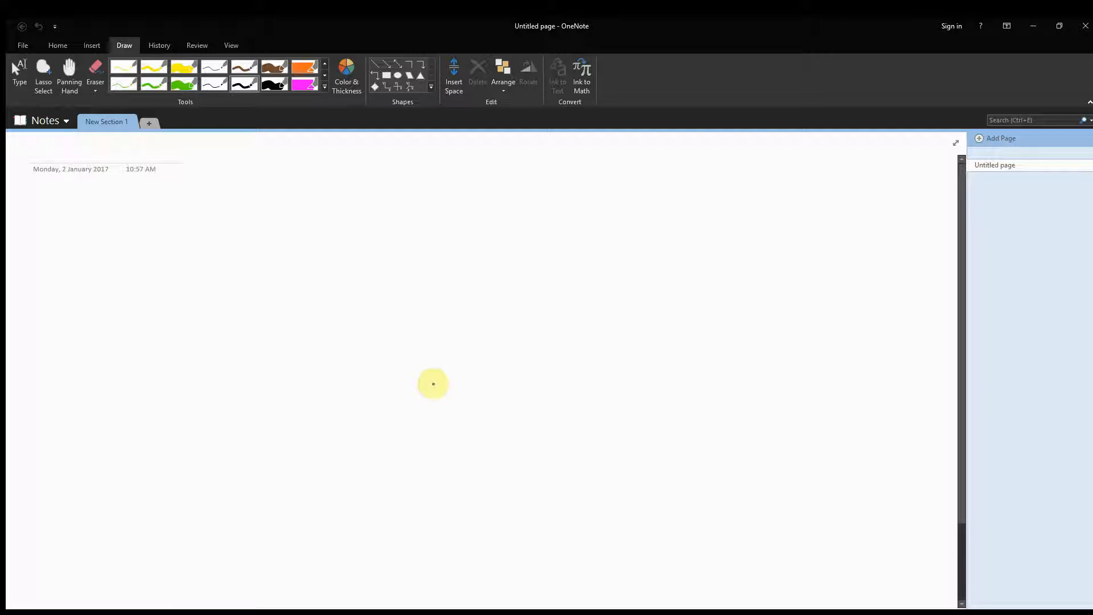
pyautogui.moveTo(436, 391)
pyautogui.mouseDown()
pyautogui.moveTo(419, 410)
pyautogui.moveTo(451, 415)
pyautogui.moveTo(435, 386)
pyautogui.mouseUp()
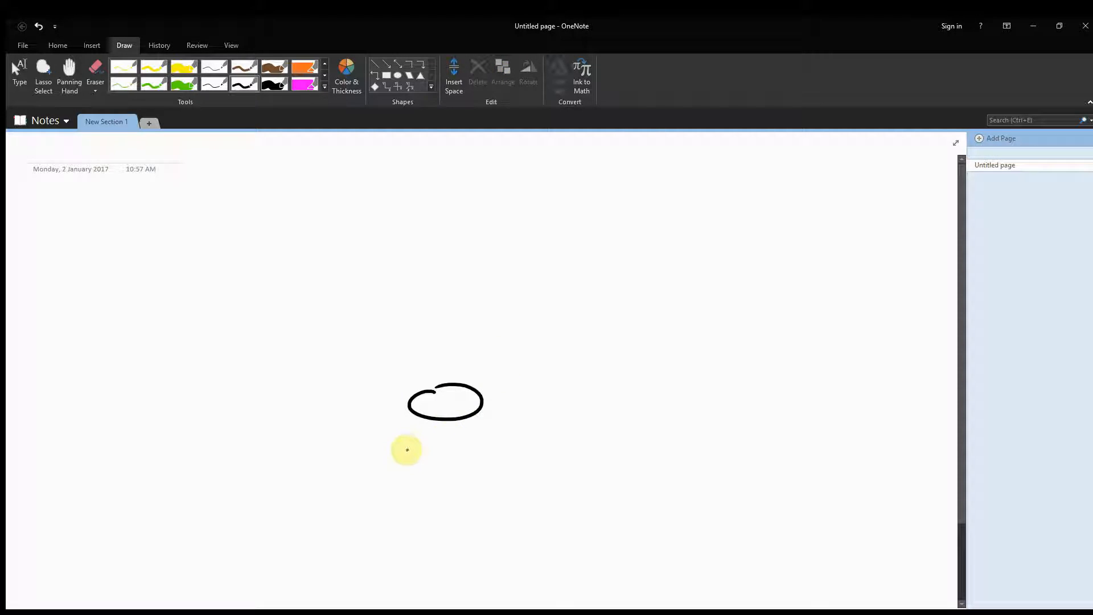
pyautogui.moveTo(407, 449)
pyautogui.mouseDown()
pyautogui.moveTo(459, 459)
pyautogui.moveTo(488, 434)
pyautogui.moveTo(554, 450)
pyautogui.mouseUp()
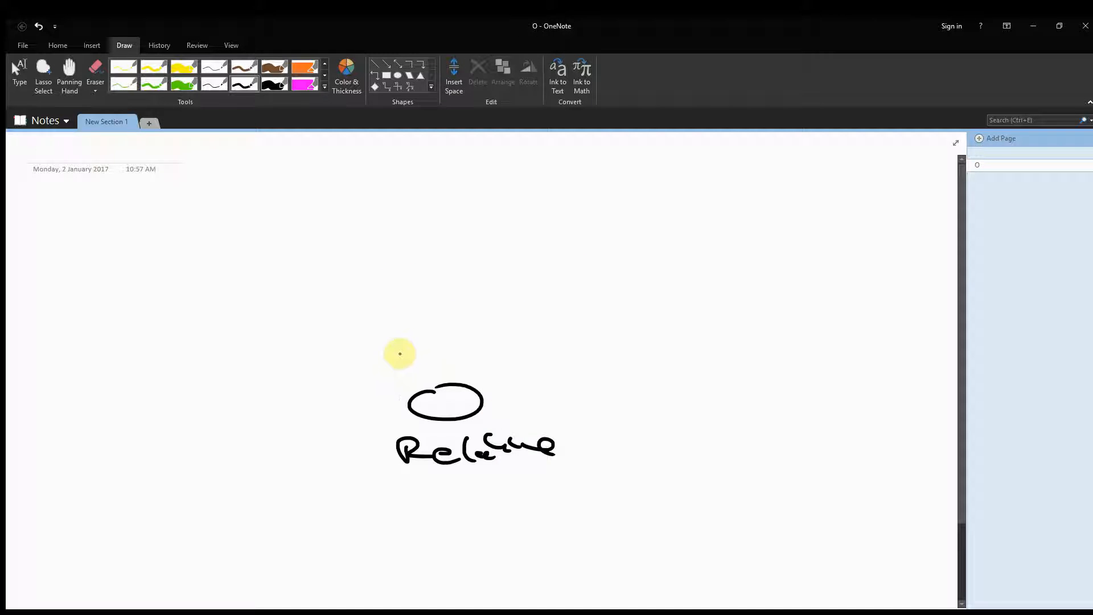
# - Draw an arrow from the oval up-left to a circled cross and handwrite "Project Base Point" beneath the cross
pyautogui.moveTo(354, 300)
pyautogui.mouseDown()
pyautogui.moveTo(412, 365)
pyautogui.moveTo(363, 293)
pyautogui.moveTo(348, 303)
pyautogui.mouseUp()
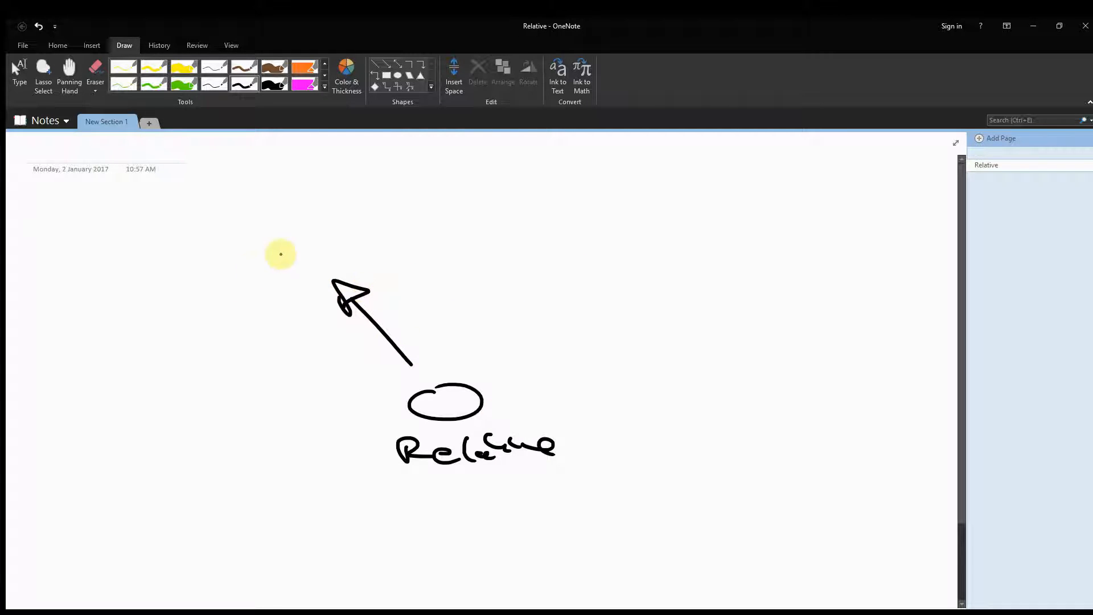
pyautogui.moveTo(304, 251)
pyautogui.mouseDown()
pyautogui.moveTo(302, 231)
pyautogui.moveTo(315, 247)
pyautogui.mouseUp()
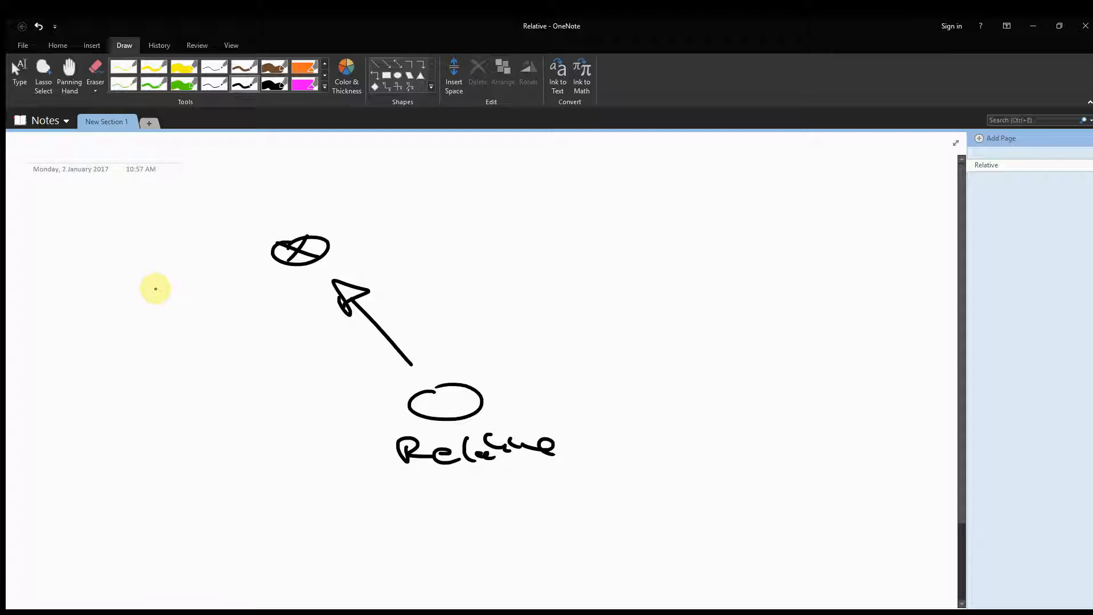
pyautogui.moveTo(145, 290)
pyautogui.mouseDown()
pyautogui.moveTo(151, 305)
pyautogui.moveTo(149, 293)
pyautogui.mouseUp()
pyautogui.moveTo(164, 299)
pyautogui.mouseDown()
pyautogui.moveTo(191, 292)
pyautogui.moveTo(204, 305)
pyautogui.moveTo(265, 284)
pyautogui.mouseUp()
pyautogui.moveTo(143, 322)
pyautogui.mouseDown()
pyautogui.moveTo(214, 339)
pyautogui.moveTo(242, 327)
pyautogui.mouseUp()
pyautogui.moveTo(149, 364)
pyautogui.mouseDown()
pyautogui.moveTo(195, 373)
pyautogui.moveTo(274, 364)
pyautogui.mouseUp()
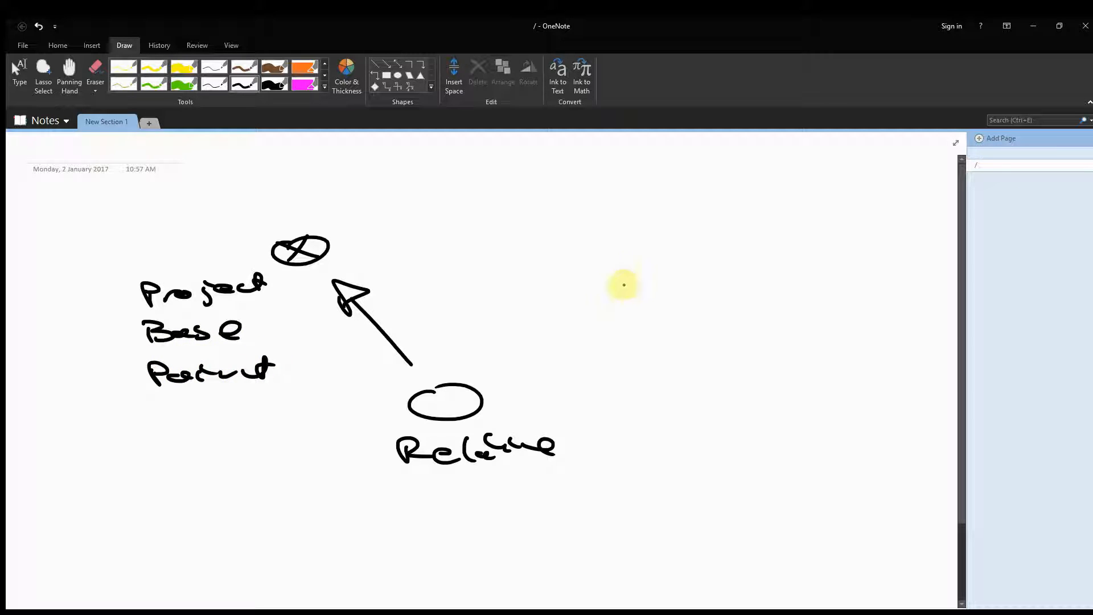
# - Draw an arrow from the oval up-right to a triangle containing a plus and handwrite "Survey Base Point" beneath it
pyautogui.moveTo(455, 367)
pyautogui.mouseDown()
pyautogui.moveTo(532, 298)
pyautogui.moveTo(531, 315)
pyautogui.mouseUp()
pyautogui.moveTo(576, 217)
pyautogui.mouseDown()
pyautogui.moveTo(649, 247)
pyautogui.moveTo(578, 250)
pyautogui.mouseUp()
pyautogui.moveTo(565, 243); pyautogui.dragTo(586, 243)
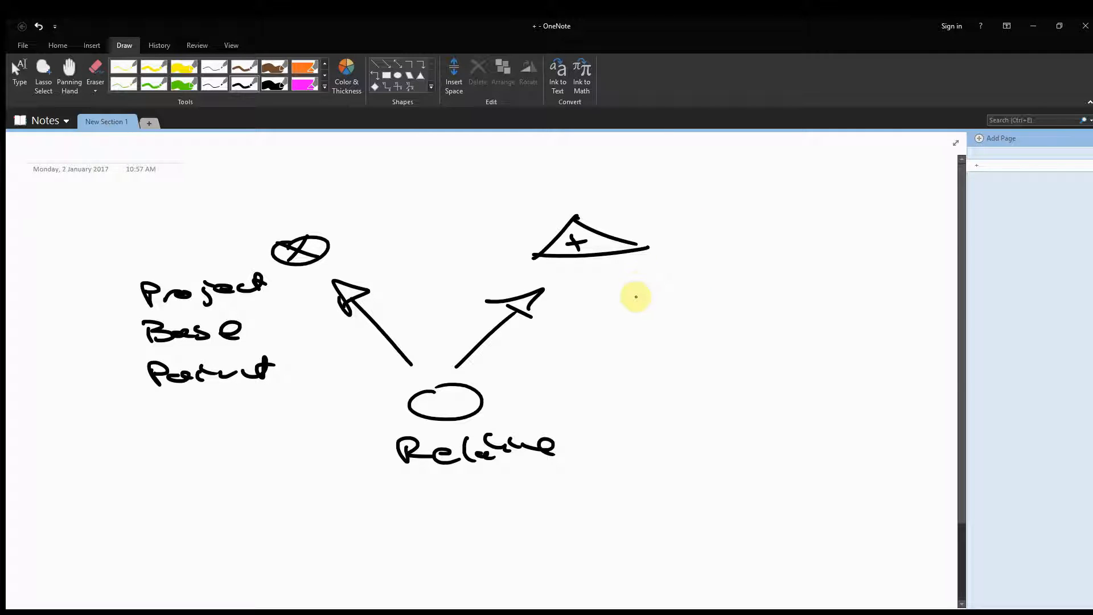
pyautogui.moveTo(581, 279); pyautogui.dragTo(686, 284)
pyautogui.moveTo(573, 314); pyautogui.dragTo(665, 318)
pyautogui.moveTo(588, 360); pyautogui.dragTo(704, 355)
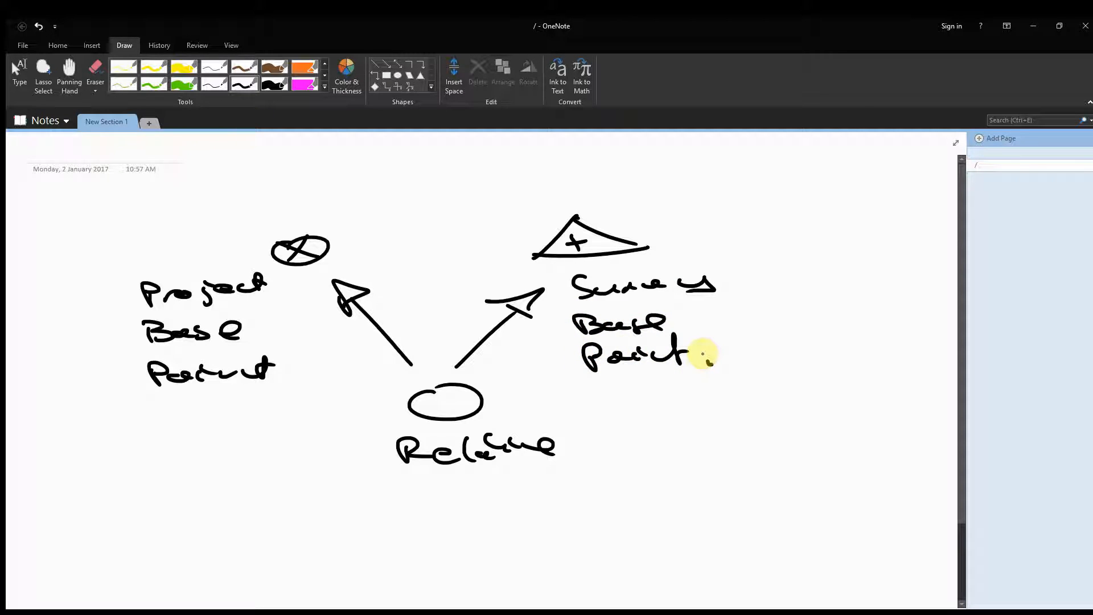
# - Sketch a simple house outline with a medium grey pen, placing its lower-left corner on the circled cross
pyautogui.click(324, 87)
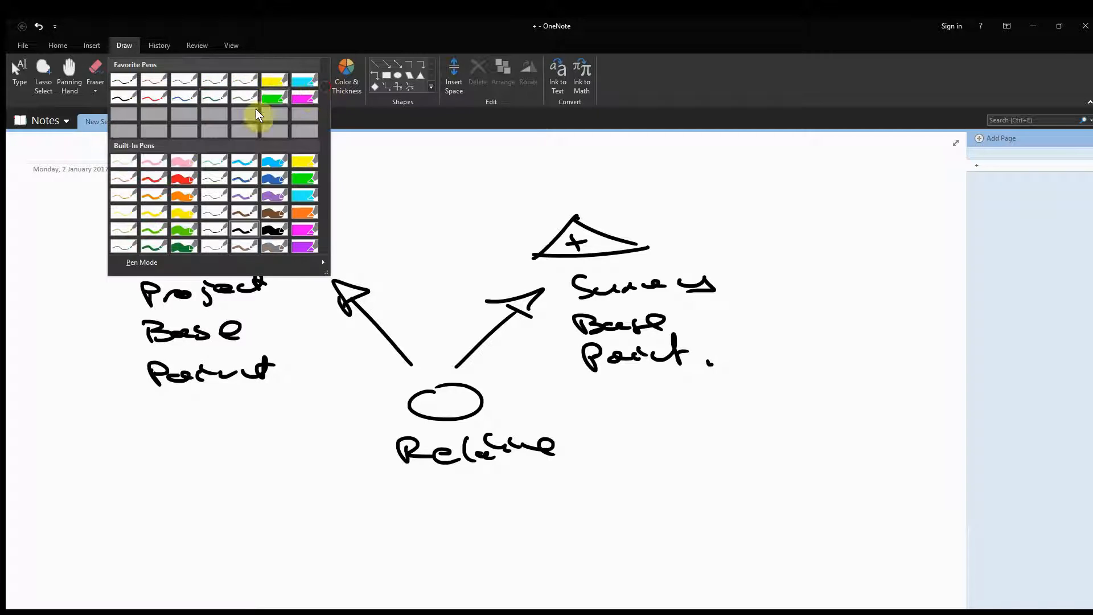
pyautogui.click(248, 239)
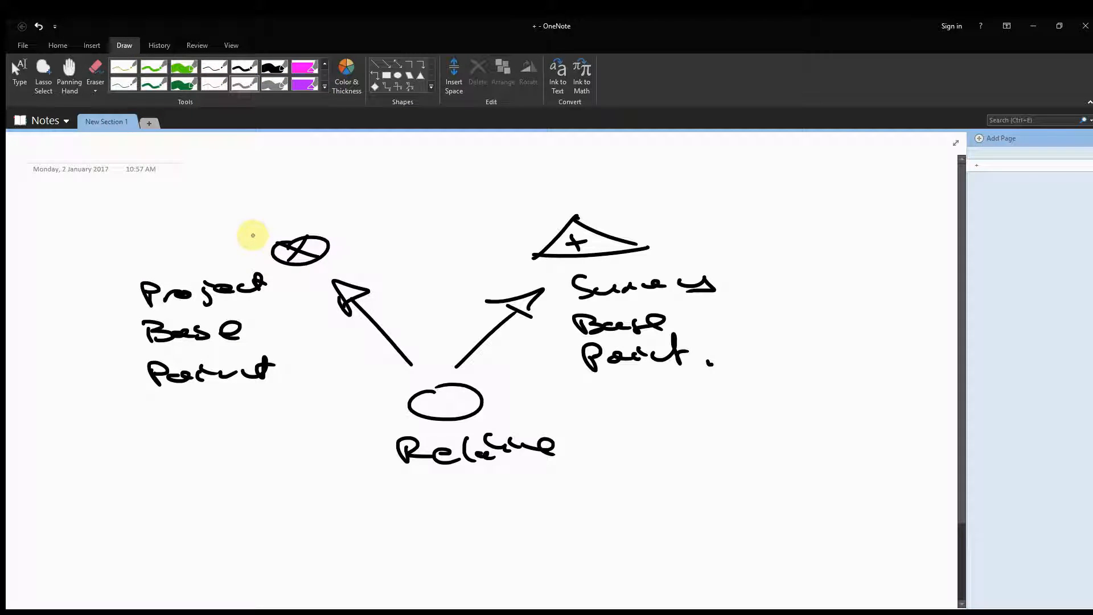
pyautogui.moveTo(292, 199)
pyautogui.mouseDown()
pyautogui.moveTo(304, 250)
pyautogui.moveTo(371, 247)
pyautogui.mouseUp()
pyautogui.moveTo(359, 197); pyautogui.dragTo(370, 236)
pyautogui.moveTo(316, 175)
pyautogui.mouseDown()
pyautogui.moveTo(277, 214)
pyautogui.moveTo(407, 187)
pyautogui.mouseUp()
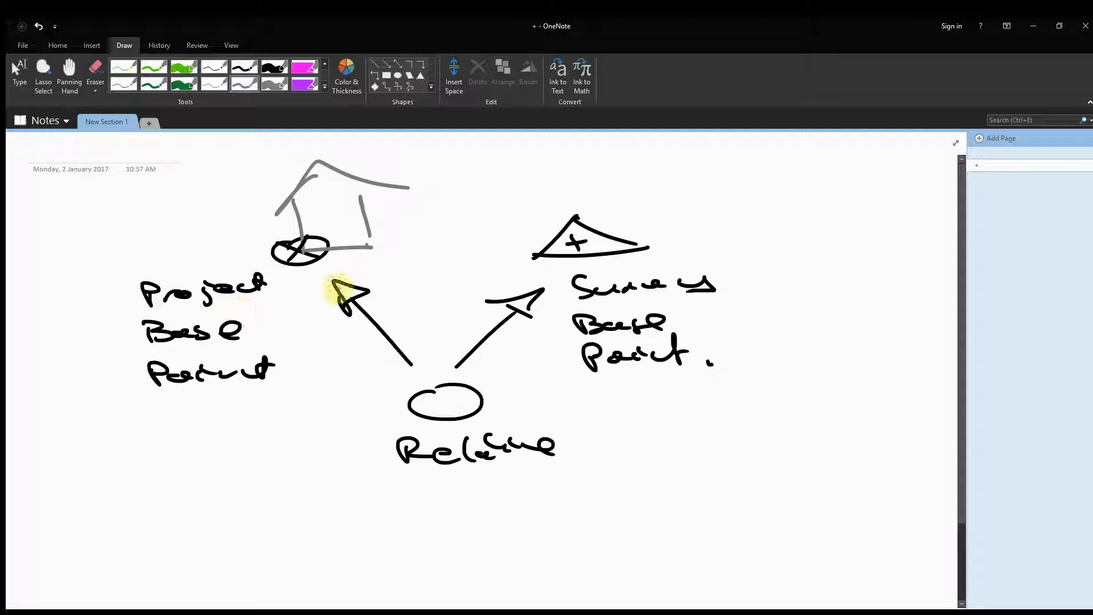
pyautogui.moveTo(371, 240); pyautogui.dragTo(371, 247)
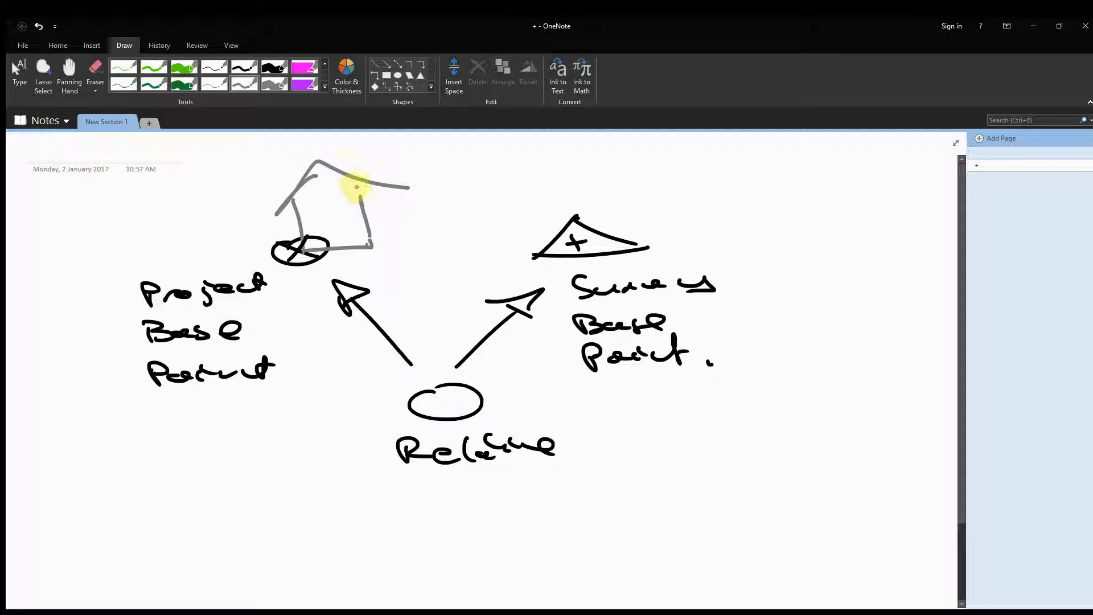
pyautogui.moveTo(360, 185); pyautogui.dragTo(360, 191)
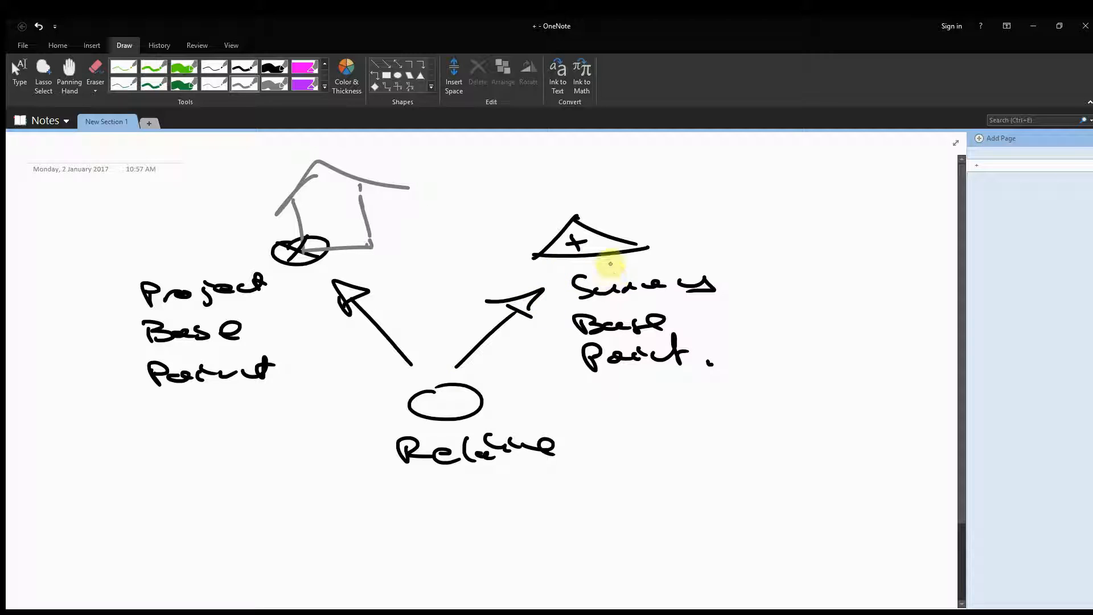
# - Draw green arrows pointing up, right, left and down around the survey triangle and its label
pyautogui.click(159, 67)
pyautogui.moveTo(601, 166)
pyautogui.mouseDown()
pyautogui.moveTo(600, 194)
pyautogui.moveTo(625, 165)
pyautogui.moveTo(706, 199)
pyautogui.mouseUp()
pyautogui.moveTo(667, 188); pyautogui.dragTo(671, 209)
pyautogui.moveTo(529, 215)
pyautogui.mouseDown()
pyautogui.moveTo(465, 229)
pyautogui.moveTo(513, 226)
pyautogui.mouseUp()
pyautogui.moveTo(602, 381); pyautogui.dragTo(603, 394)
pyautogui.moveTo(586, 394)
pyautogui.mouseDown()
pyautogui.moveTo(612, 412)
pyautogui.moveTo(623, 397)
pyautogui.mouseUp()
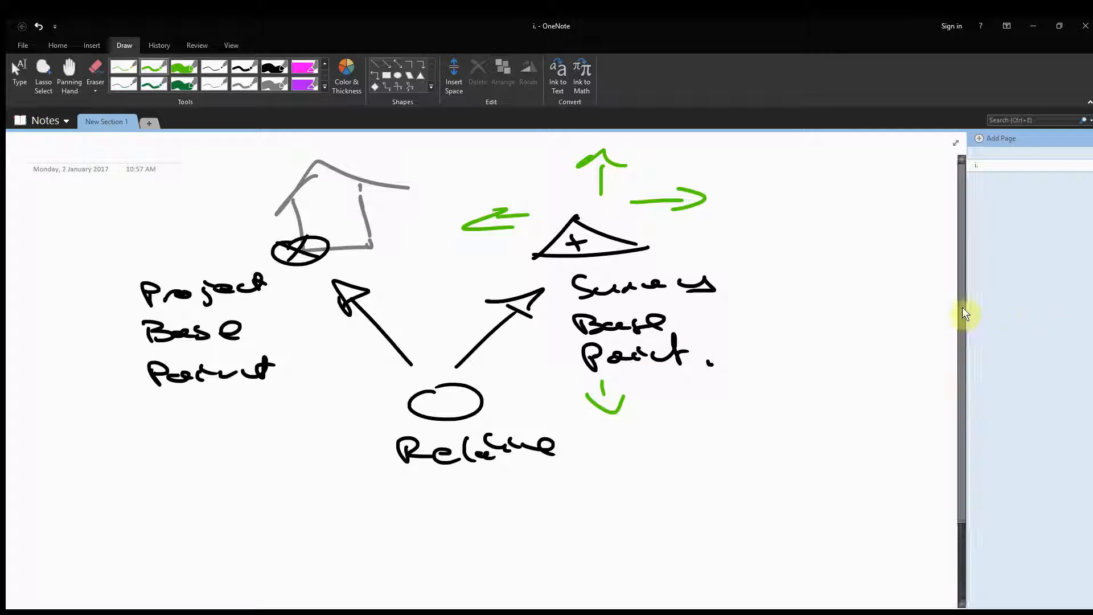
# - Add a new page and handwrite the fraction 1/32" at its left side with a medium black pen
pyautogui.click(999, 138)
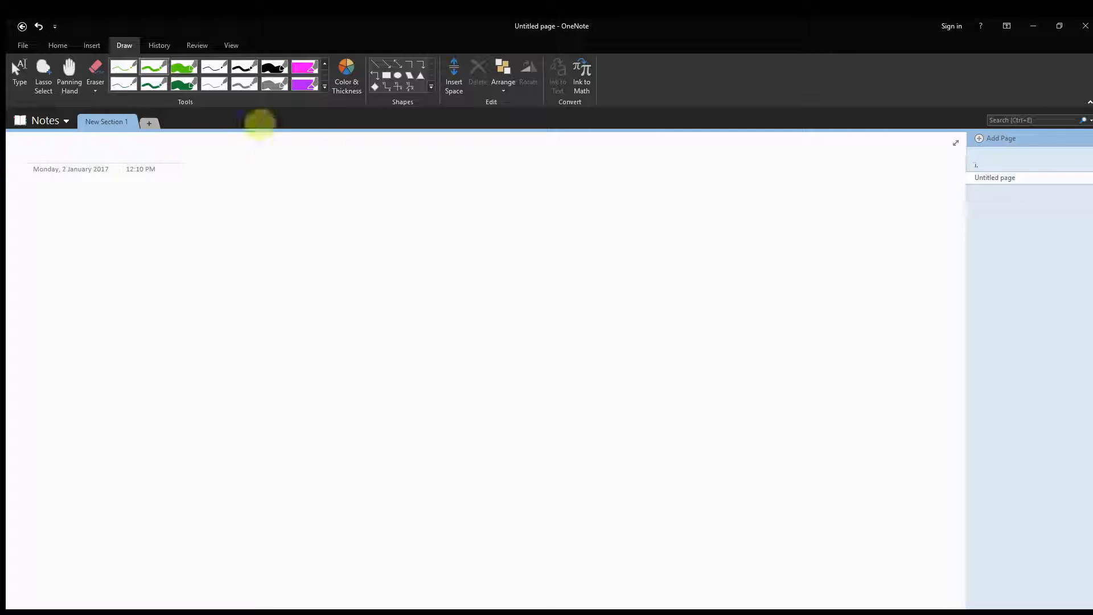
pyautogui.click(324, 87)
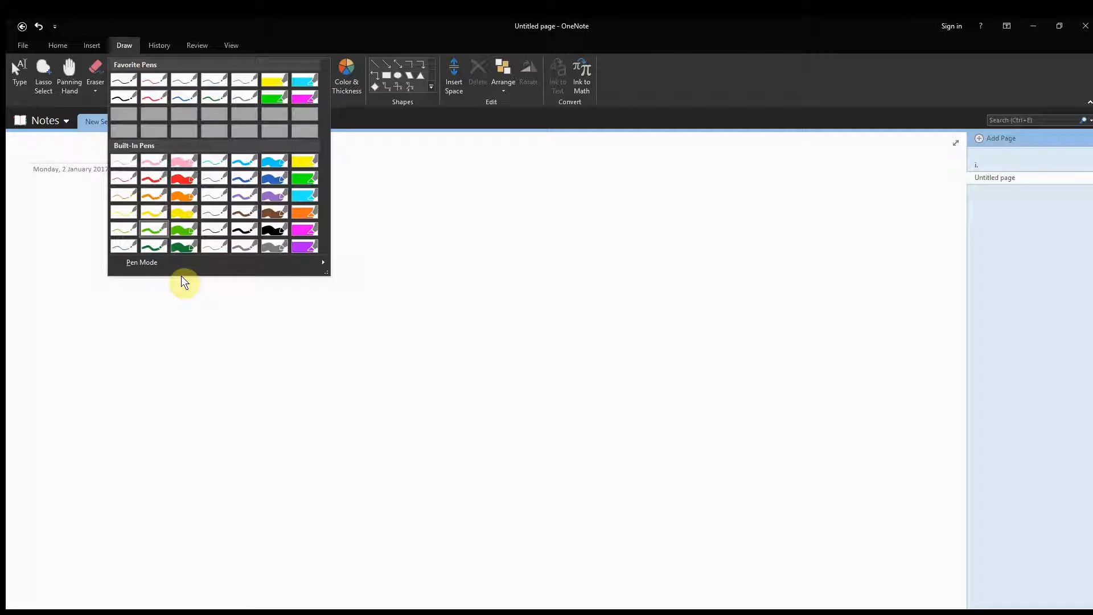
pyautogui.click(240, 230)
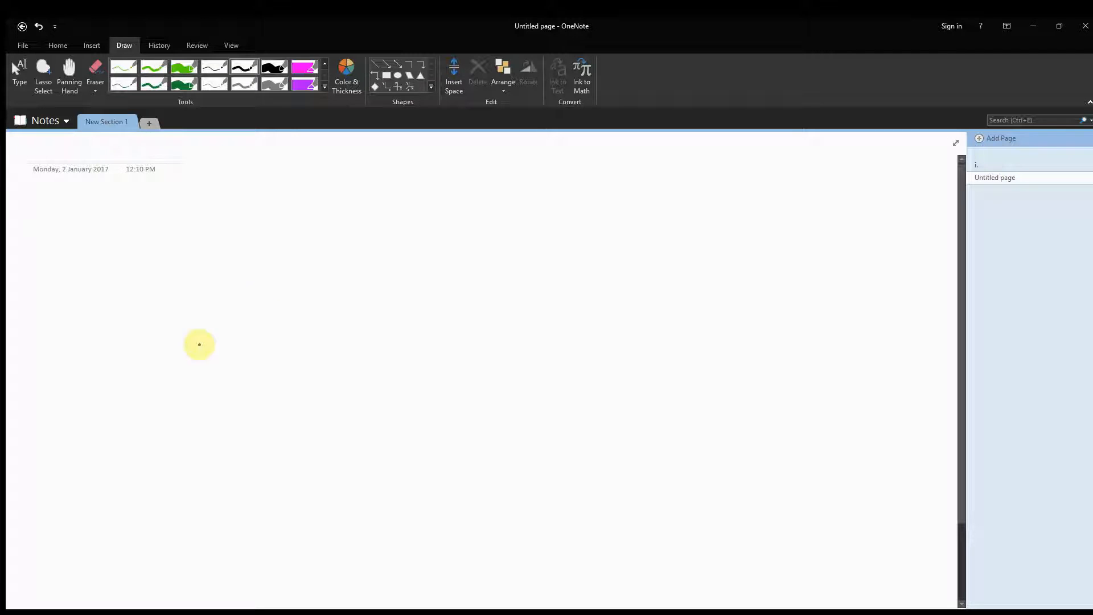
pyautogui.moveTo(105, 324)
pyautogui.mouseDown()
pyautogui.moveTo(107, 347)
pyautogui.moveTo(139, 353)
pyautogui.mouseUp()
pyautogui.moveTo(96, 374); pyautogui.dragTo(80, 397)
pyautogui.moveTo(112, 377); pyautogui.dragTo(137, 390)
pyautogui.moveTo(141, 368); pyautogui.dragTo(161, 372)
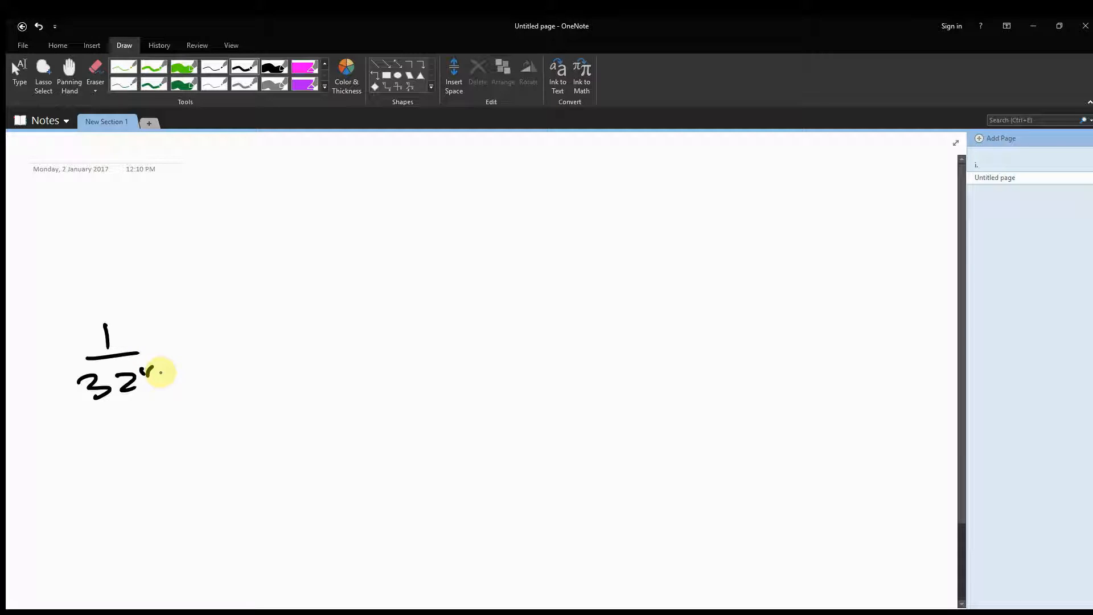
# - Draw an arrow below the 1/32" fraction and handwrite "0.7mm < Revit <" to its right
pyautogui.moveTo(115, 424)
pyautogui.mouseDown()
pyautogui.moveTo(152, 444)
pyautogui.moveTo(137, 449)
pyautogui.mouseUp()
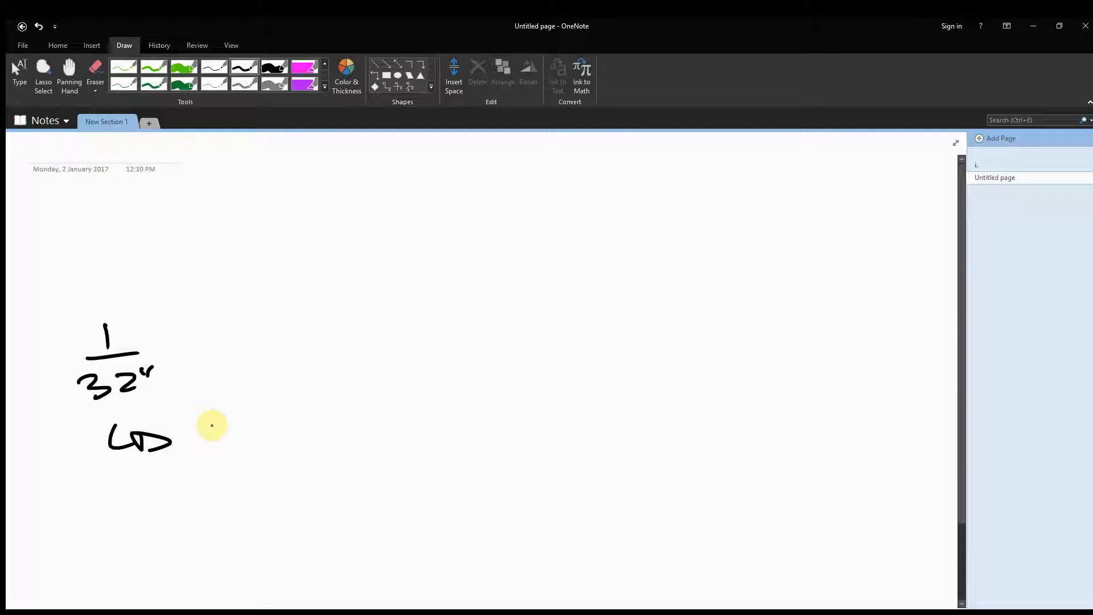
pyautogui.moveTo(206, 419)
pyautogui.mouseDown()
pyautogui.moveTo(207, 431)
pyautogui.moveTo(205, 420)
pyautogui.moveTo(254, 436)
pyautogui.moveTo(345, 418)
pyautogui.mouseUp()
pyautogui.click(233, 436)
pyautogui.moveTo(421, 383); pyautogui.dragTo(424, 422)
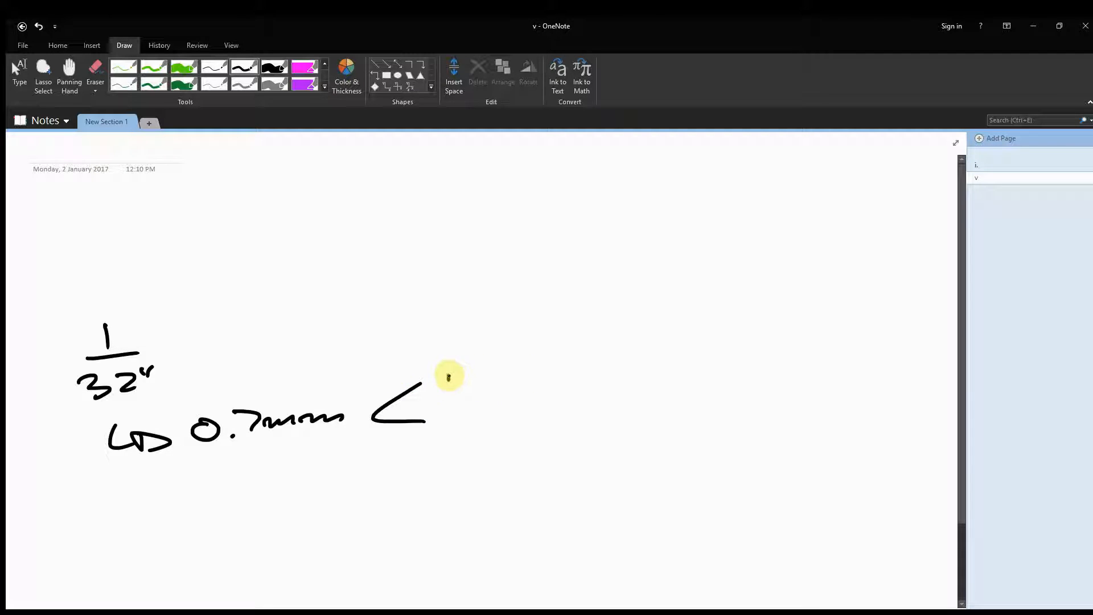
pyautogui.moveTo(444, 368)
pyautogui.mouseDown()
pyautogui.moveTo(488, 394)
pyautogui.moveTo(524, 390)
pyautogui.moveTo(547, 405)
pyautogui.mouseUp()
pyautogui.moveTo(572, 354); pyautogui.dragTo(575, 399)
pyautogui.moveTo(557, 393); pyautogui.dragTo(598, 386)
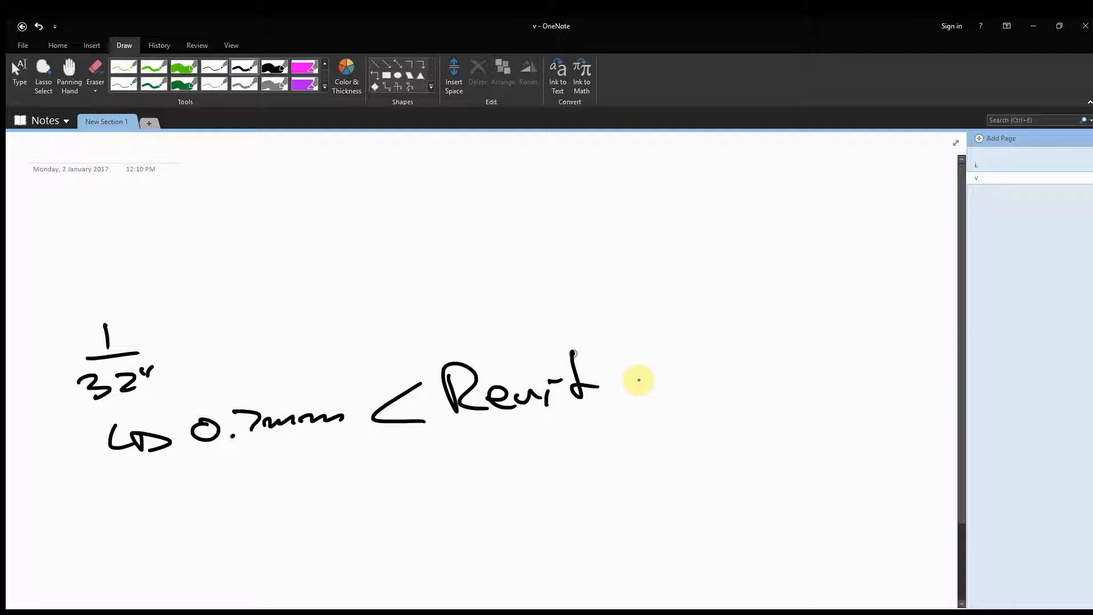
pyautogui.moveTo(654, 367)
pyautogui.mouseDown()
pyautogui.moveTo(620, 393)
pyautogui.moveTo(669, 404)
pyautogui.mouseUp()
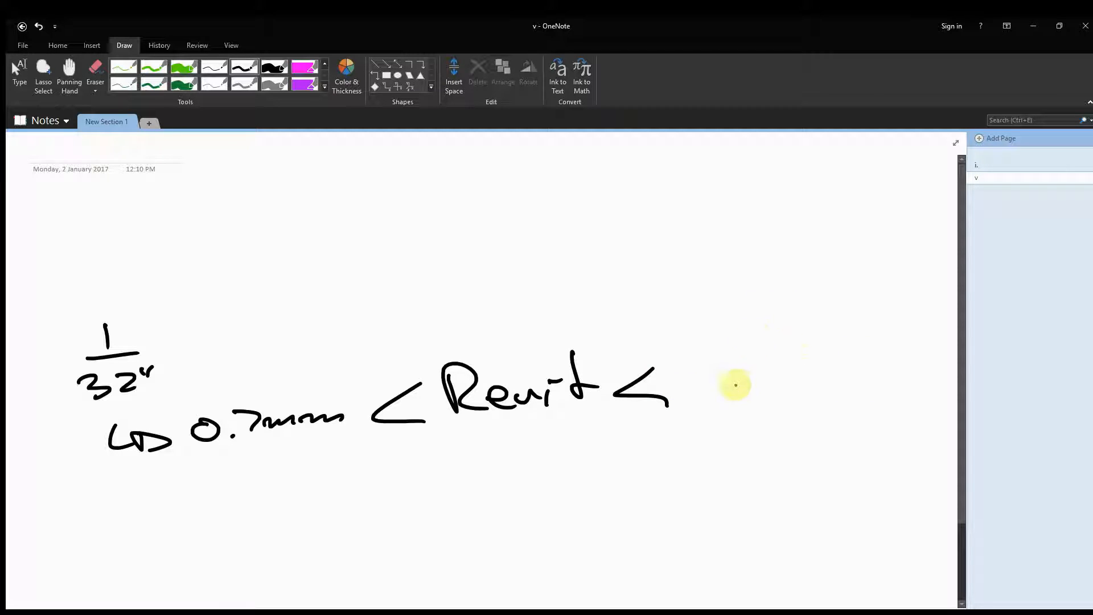
# - Draw a vertical and a horizontal arrow after the inequality, labelling the horizontal one "32km" and the vertical one "322m"
pyautogui.moveTo(684, 345)
pyautogui.mouseDown()
pyautogui.moveTo(688, 408)
pyautogui.moveTo(698, 340)
pyautogui.mouseUp()
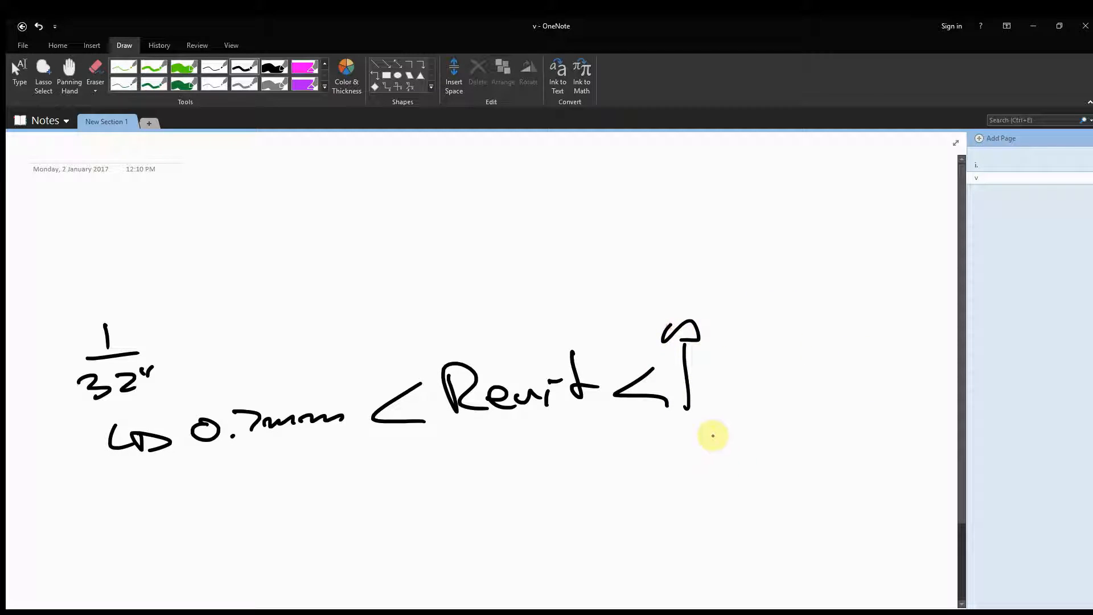
pyautogui.moveTo(700, 433)
pyautogui.mouseDown()
pyautogui.moveTo(808, 428)
pyautogui.moveTo(770, 437)
pyautogui.mouseUp()
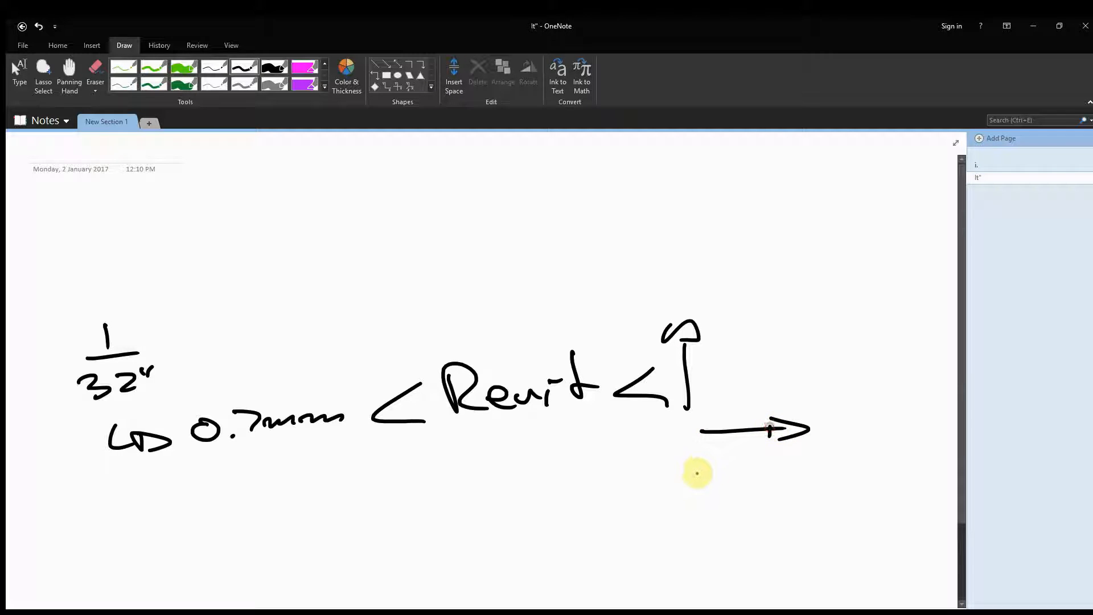
pyautogui.moveTo(700, 464)
pyautogui.mouseDown()
pyautogui.moveTo(718, 479)
pyautogui.moveTo(754, 477)
pyautogui.mouseUp()
pyautogui.moveTo(763, 455)
pyautogui.mouseDown()
pyautogui.moveTo(761, 467)
pyautogui.moveTo(780, 477)
pyautogui.mouseUp()
pyautogui.moveTo(783, 478); pyautogui.dragTo(835, 471)
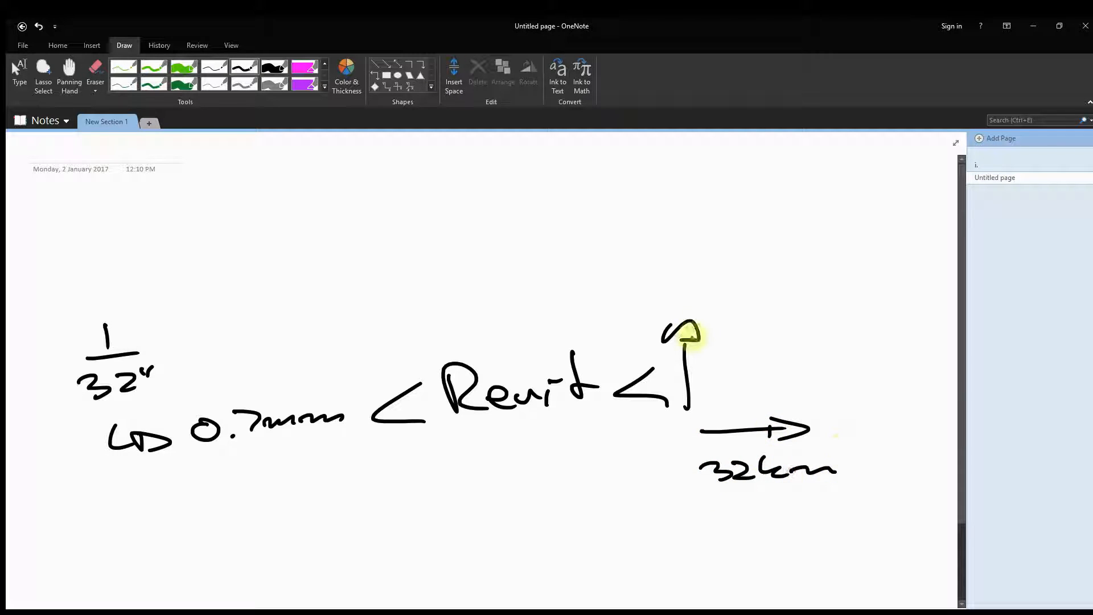
pyautogui.moveTo(598, 296)
pyautogui.mouseDown()
pyautogui.moveTo(613, 315)
pyautogui.moveTo(669, 302)
pyautogui.mouseUp()
pyautogui.moveTo(670, 297); pyautogui.dragTo(716, 287)
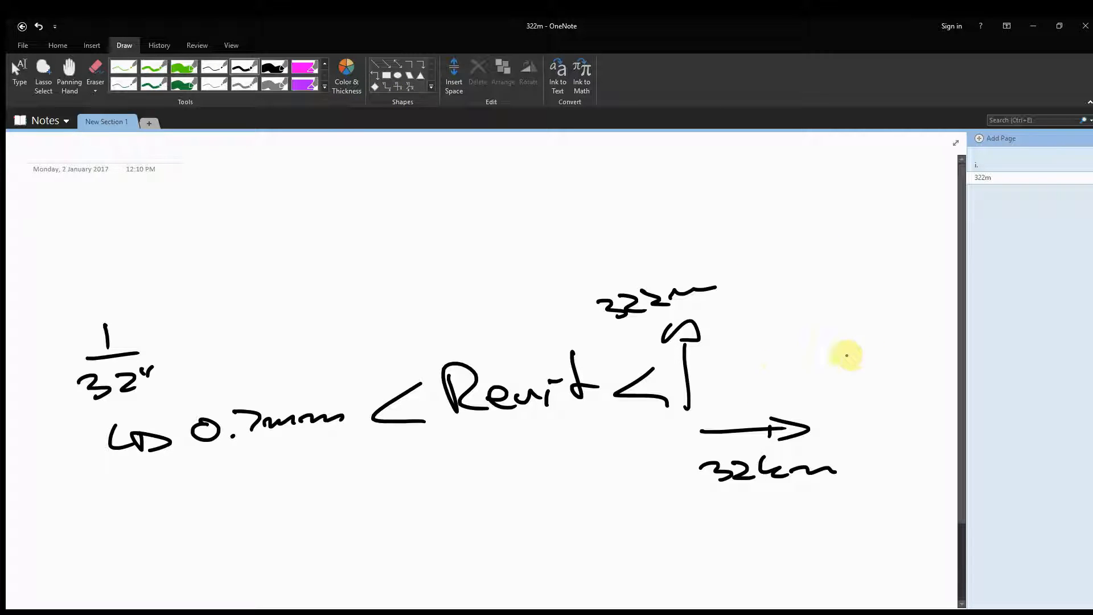
# - Draw a circled cross with an arrow pointing right beside the vertical arrow and label it "R = 10miles"
pyautogui.moveTo(759, 346)
pyautogui.mouseDown()
pyautogui.moveTo(785, 354)
pyautogui.moveTo(760, 360)
pyautogui.moveTo(878, 336)
pyautogui.moveTo(886, 353)
pyautogui.mouseUp()
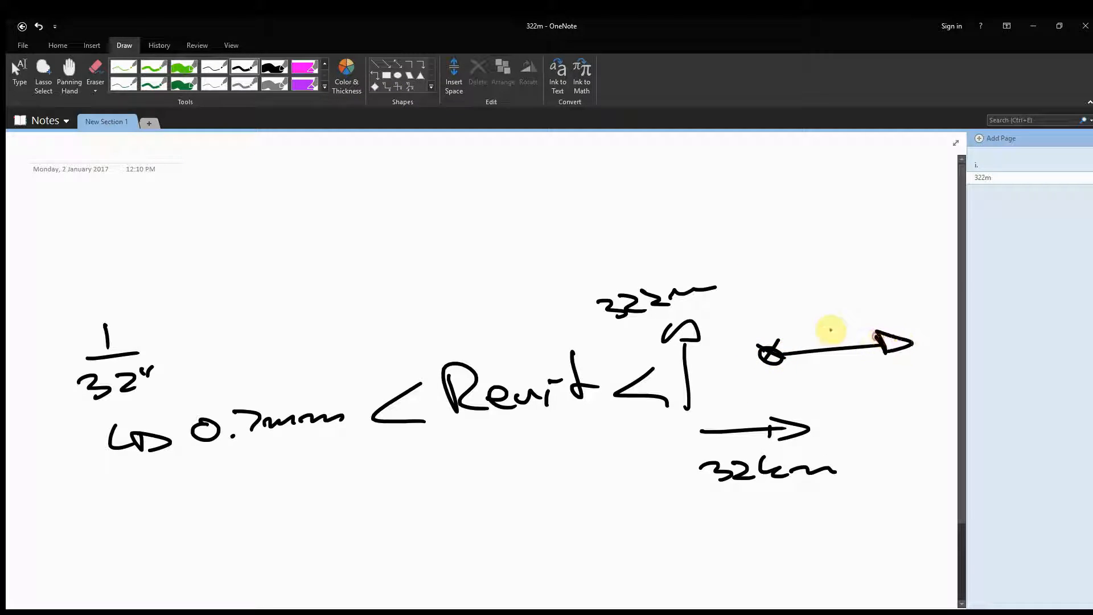
pyautogui.moveTo(785, 324)
pyautogui.mouseDown()
pyautogui.moveTo(808, 323)
pyautogui.moveTo(838, 298)
pyautogui.moveTo(934, 288)
pyautogui.moveTo(943, 297)
pyautogui.mouseUp()
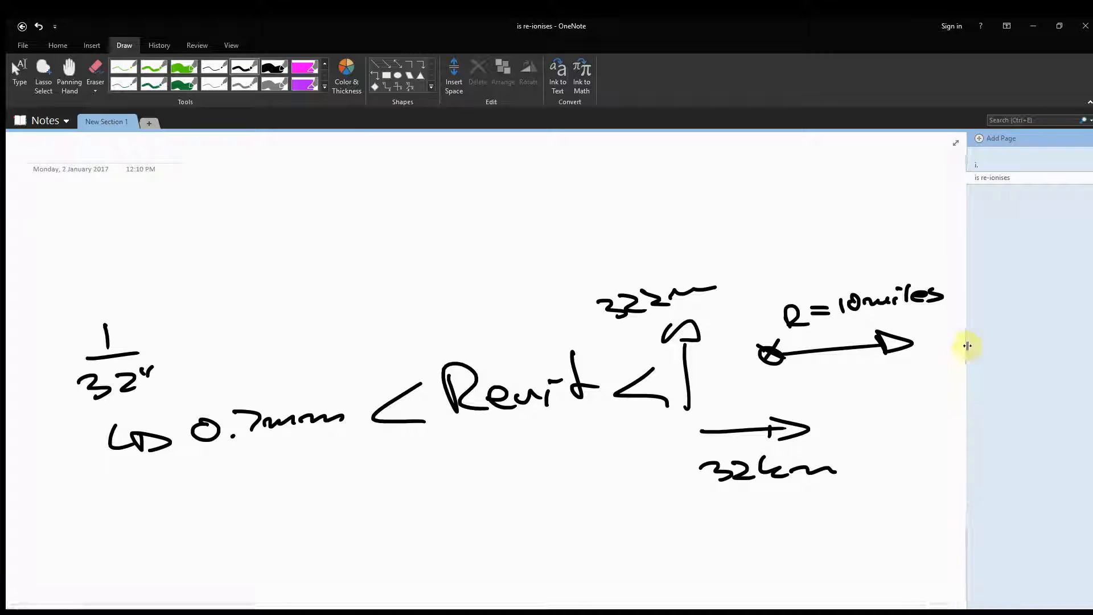
# - Draw a long curved arc beneath the radius arrow with a medium brown pen
pyautogui.moveTo(960, 346); pyautogui.dragTo(963, 353)
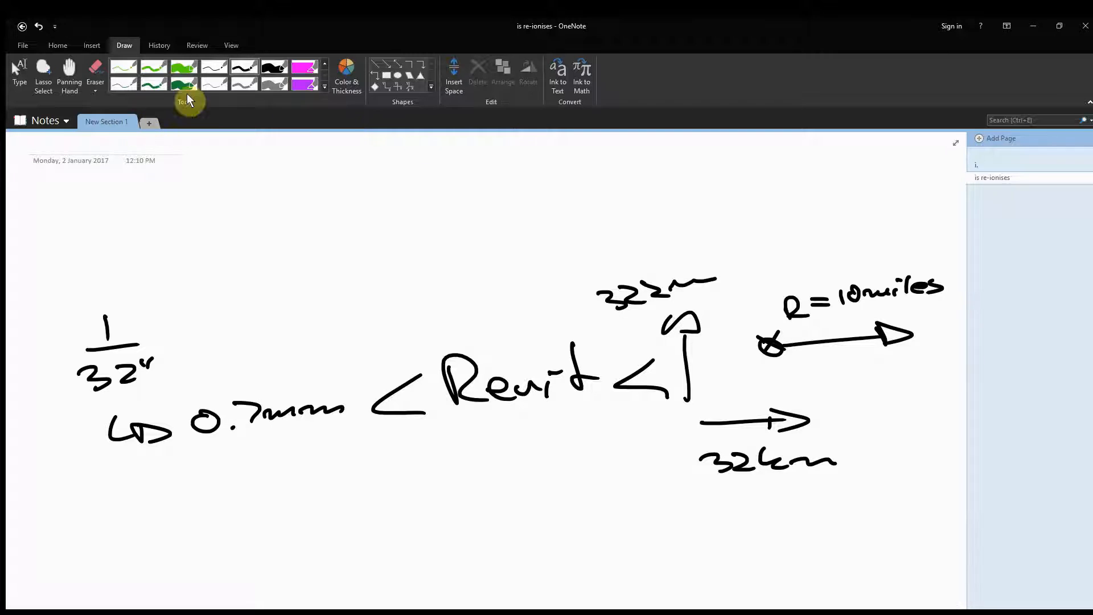
pyautogui.click(323, 87)
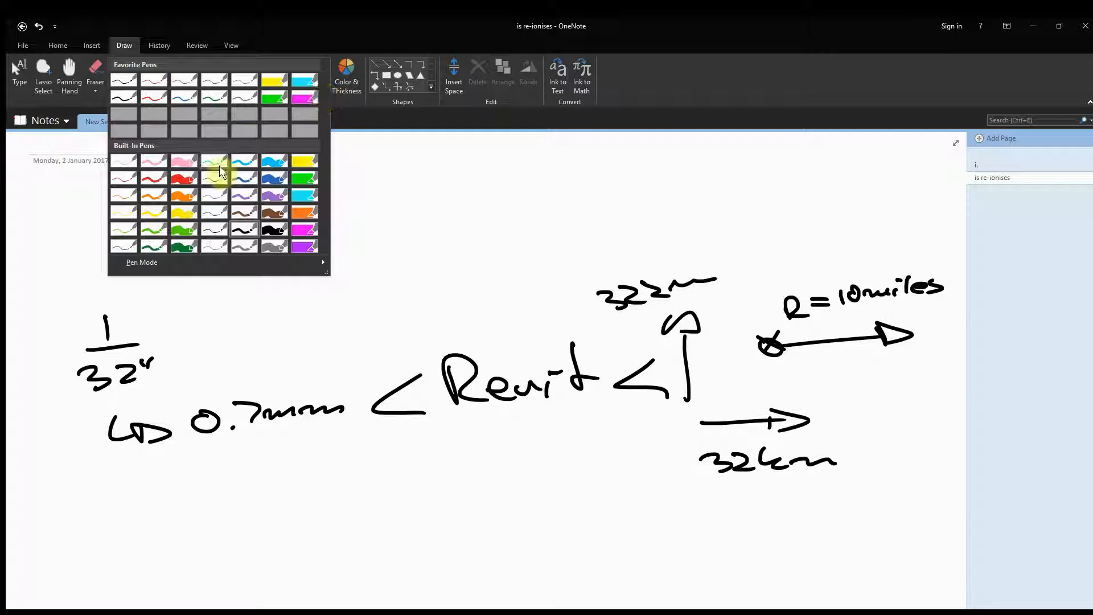
pyautogui.click(258, 217)
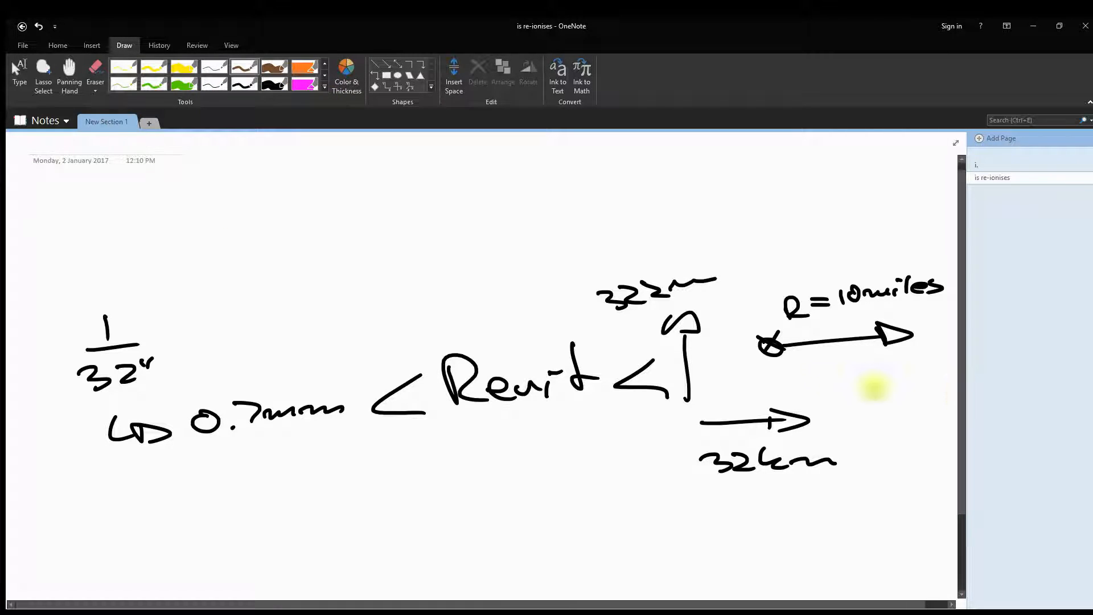
pyautogui.moveTo(734, 386)
pyautogui.mouseDown()
pyautogui.moveTo(825, 363)
pyautogui.moveTo(927, 386)
pyautogui.moveTo(956, 405)
pyautogui.mouseUp()
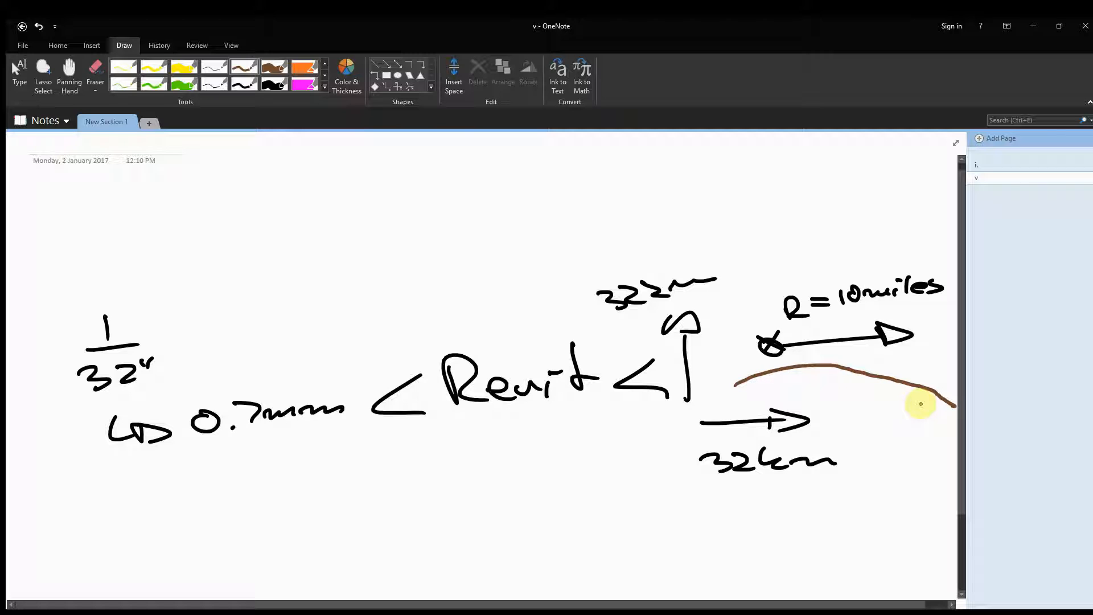
# - Draw a medium grey arrow straight up from the brown arc through the circled cross and label it "Z"
pyautogui.moveTo(910, 604); pyautogui.dragTo(947, 603)
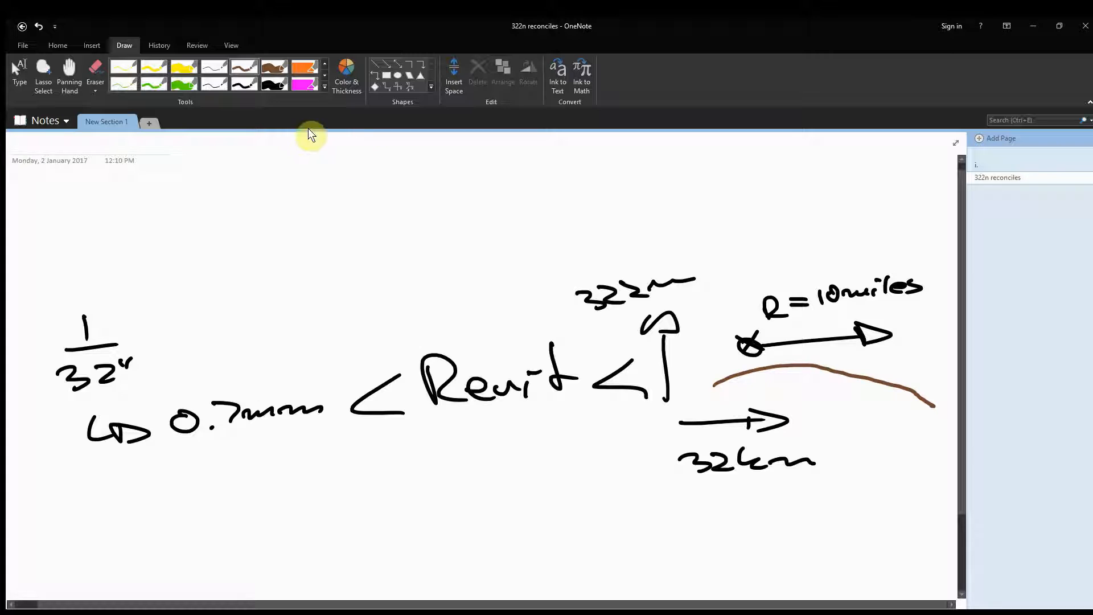
pyautogui.click(324, 87)
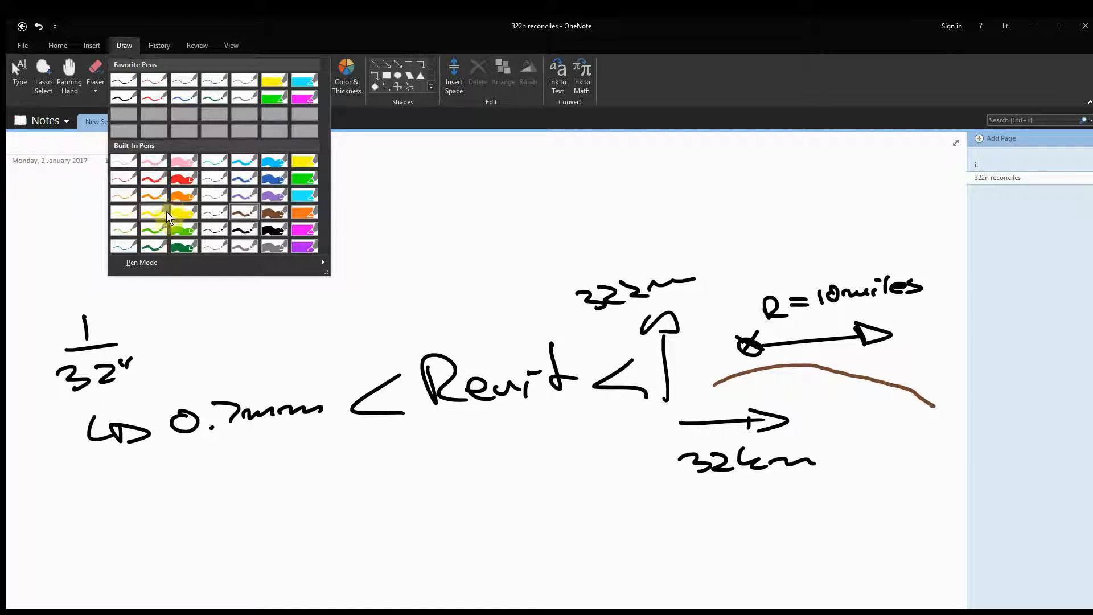
pyautogui.click(245, 246)
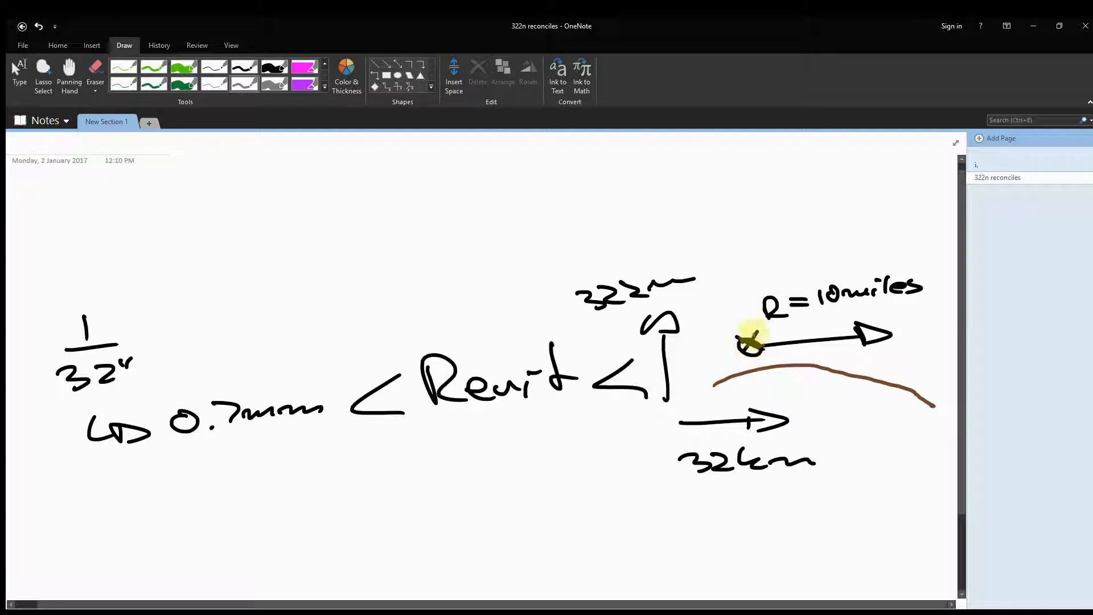
pyautogui.moveTo(750, 290)
pyautogui.mouseDown()
pyautogui.moveTo(757, 370)
pyautogui.moveTo(749, 284)
pyautogui.moveTo(737, 291)
pyautogui.mouseUp()
pyautogui.moveTo(718, 232)
pyautogui.mouseDown()
pyautogui.moveTo(739, 251)
pyautogui.moveTo(761, 241)
pyautogui.mouseUp()
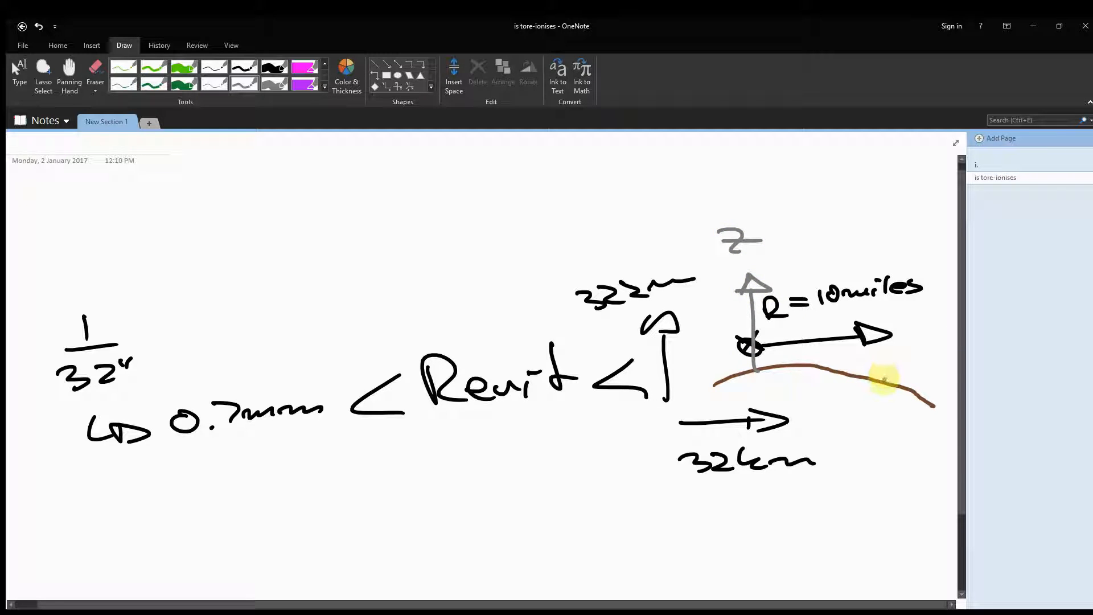
# - Draw a second, tilted grey arrow rising from the right part of the brown arc and label it "Z"
pyautogui.moveTo(885, 378)
pyautogui.mouseDown()
pyautogui.moveTo(913, 332)
pyautogui.moveTo(904, 330)
pyautogui.moveTo(935, 322)
pyautogui.mouseUp()
pyautogui.moveTo(935, 322); pyautogui.dragTo(927, 336)
pyautogui.moveTo(929, 293)
pyautogui.mouseDown()
pyautogui.moveTo(941, 305)
pyautogui.moveTo(945, 296)
pyautogui.mouseUp()
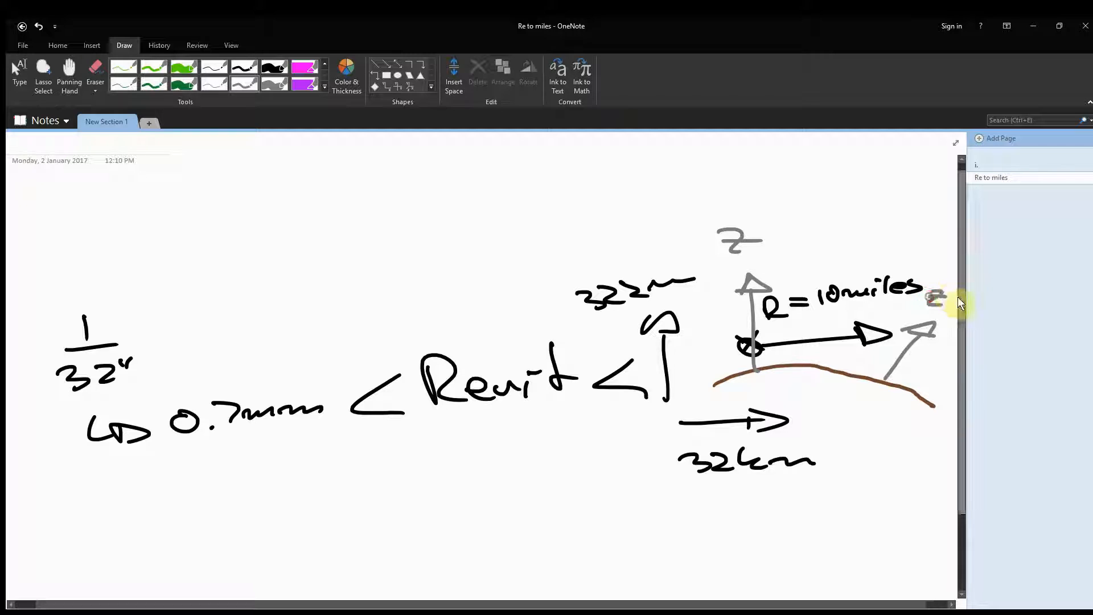
# - Draw two dashed pink lines toward the tilted arrow, one from the circled cross and one from the vertical arrow's foot
pyautogui.click(324, 87)
pyautogui.click(154, 162)
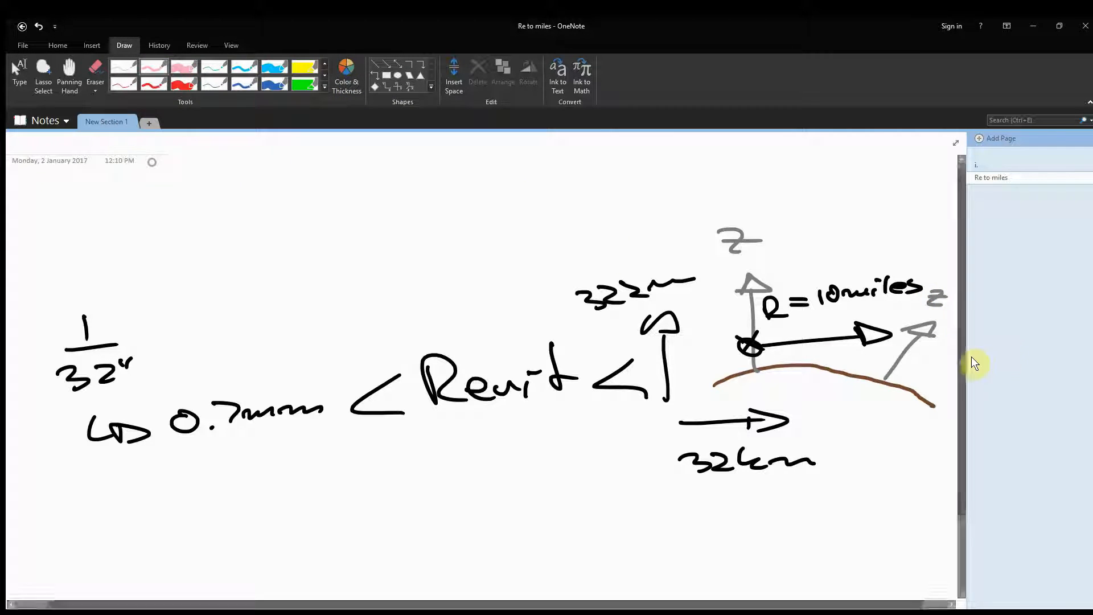
pyautogui.moveTo(754, 349); pyautogui.dragTo(916, 340)
pyautogui.moveTo(757, 369); pyautogui.dragTo(927, 347)
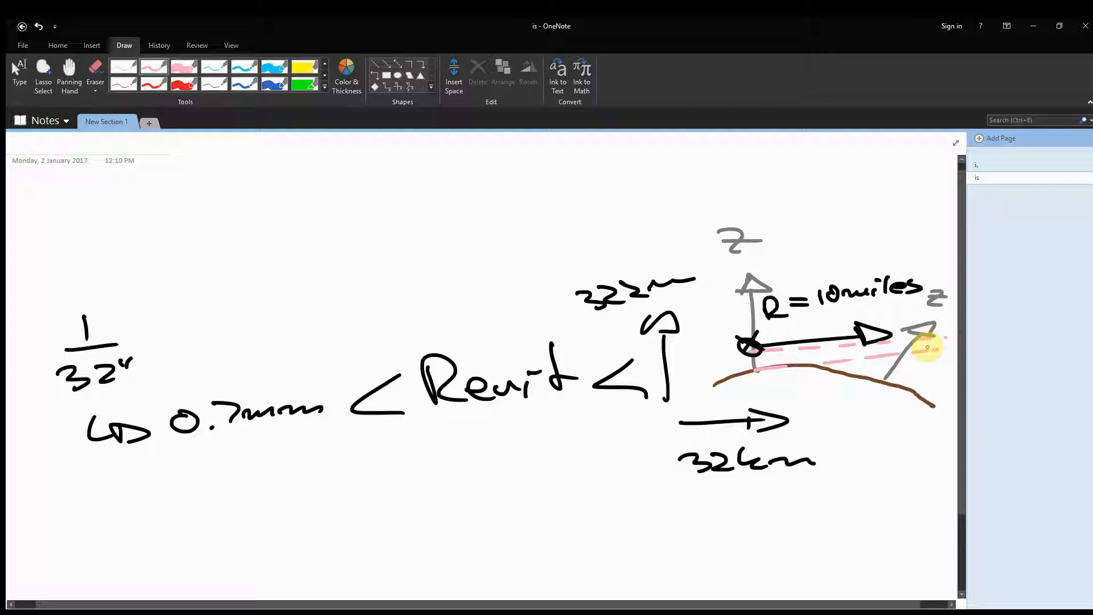
# - Add a pink arrow mark left of the circled cross and a small pink wedge beside the tilted arrow's foot
pyautogui.moveTo(722, 358); pyautogui.dragTo(722, 362)
pyautogui.click(711, 362)
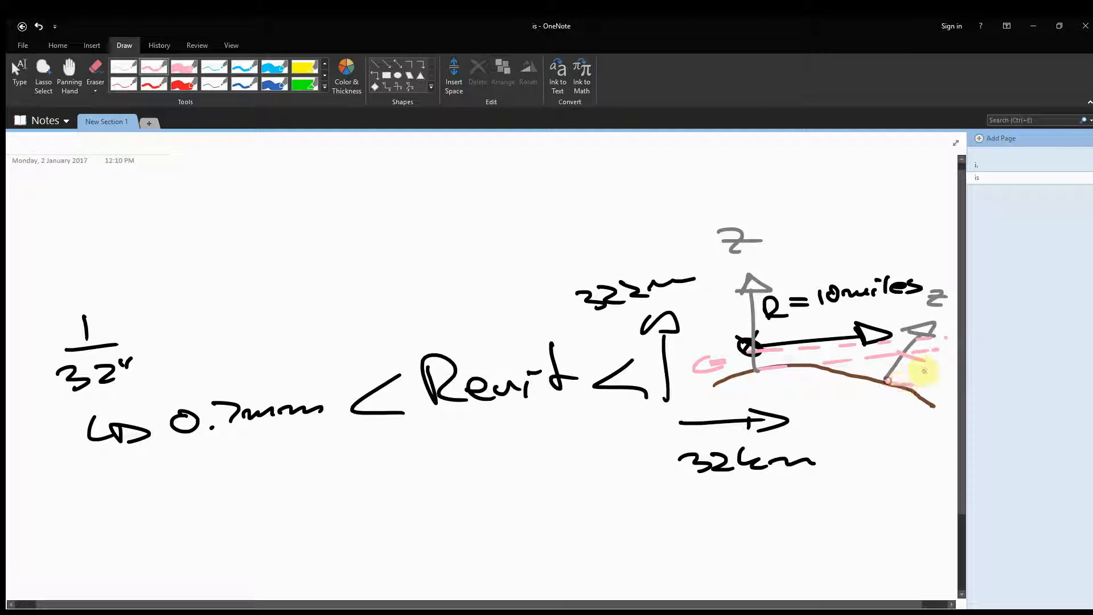
pyautogui.moveTo(913, 367); pyautogui.dragTo(922, 374)
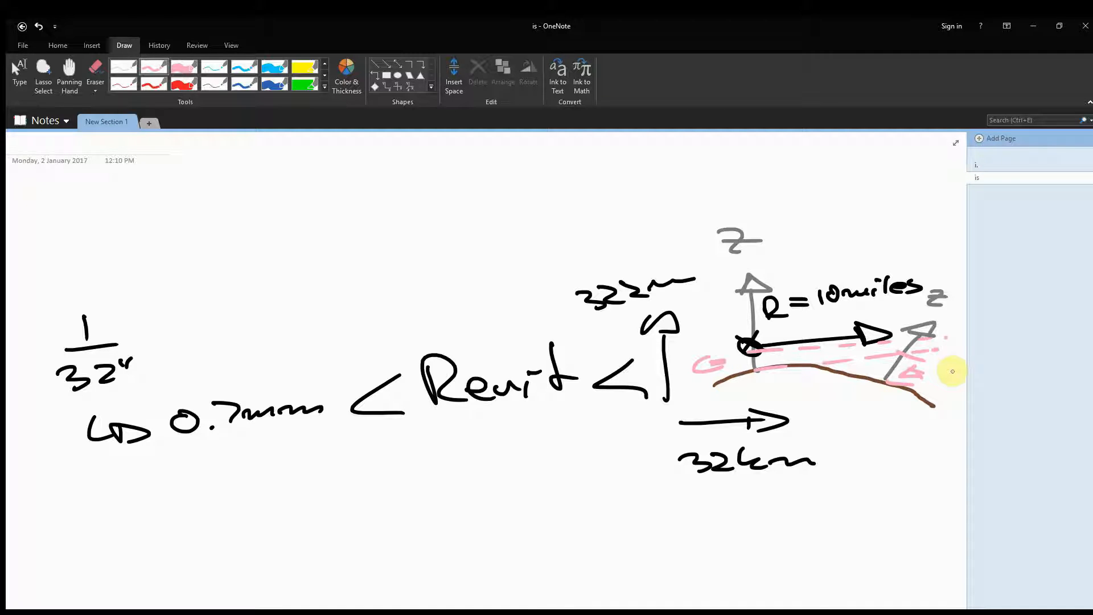
# - Trace the small wedge beside the tilted arrow's foot with a medium orange pen
pyautogui.click(325, 86)
pyautogui.click(153, 195)
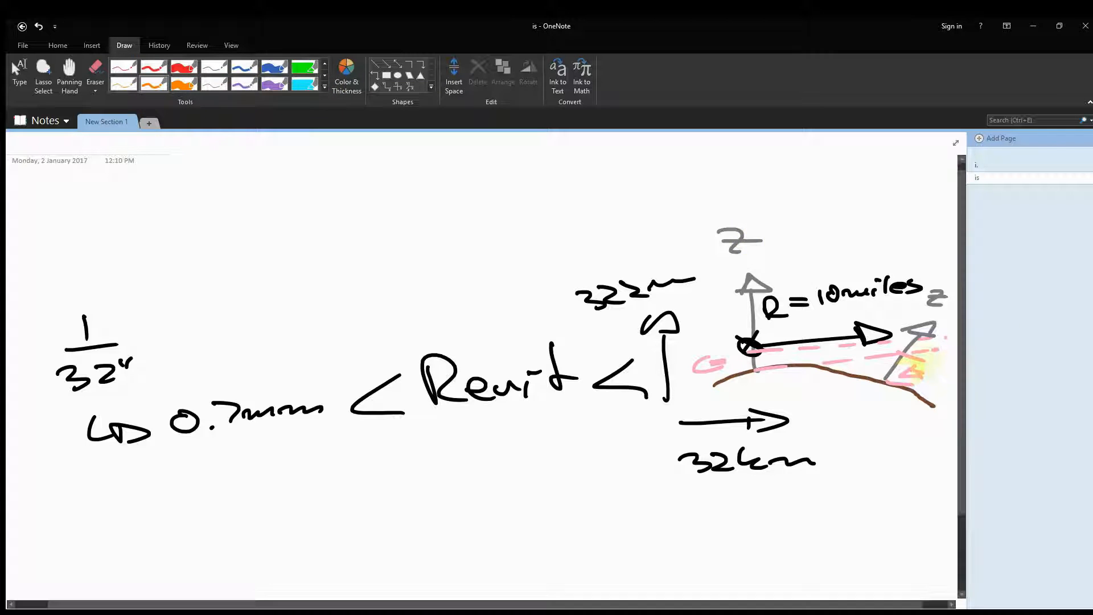
pyautogui.moveTo(898, 370); pyautogui.dragTo(925, 373)
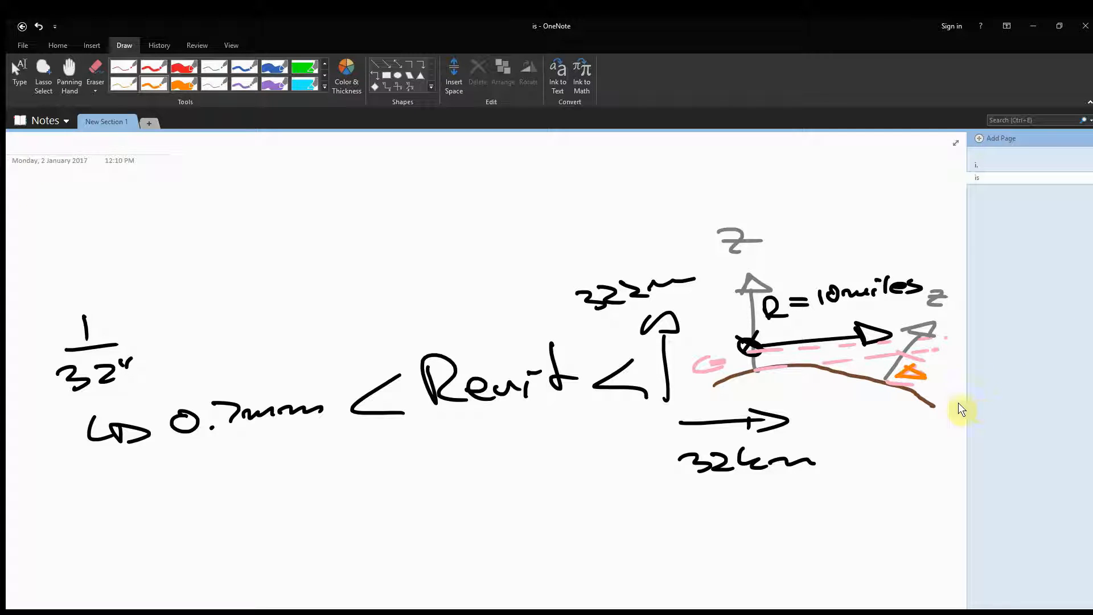
# - Draw a curved blue arrow pointing up toward "32km" and handwrite "dwg import" beside its tail
pyautogui.moveTo(961, 412); pyautogui.dragTo(968, 470)
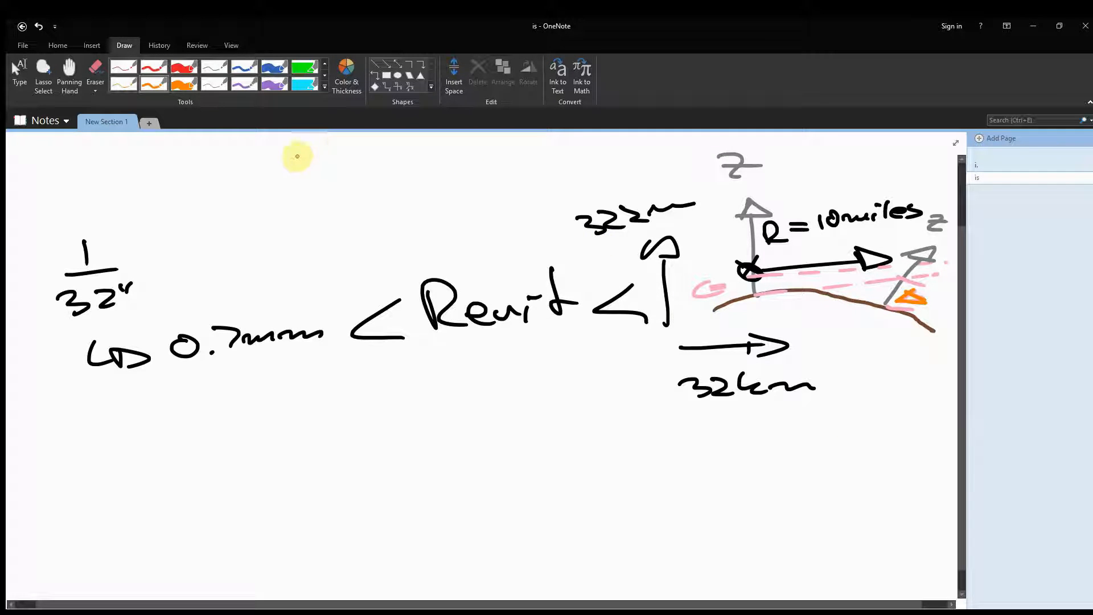
pyautogui.click(243, 67)
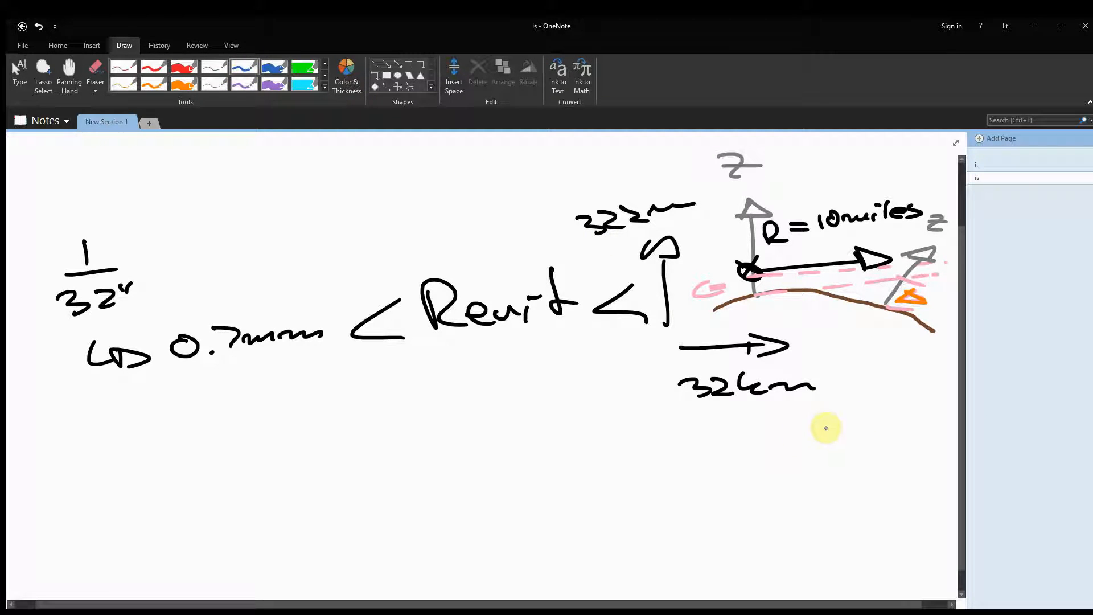
pyautogui.moveTo(784, 420)
pyautogui.mouseDown()
pyautogui.moveTo(770, 466)
pyautogui.moveTo(797, 435)
pyautogui.mouseUp()
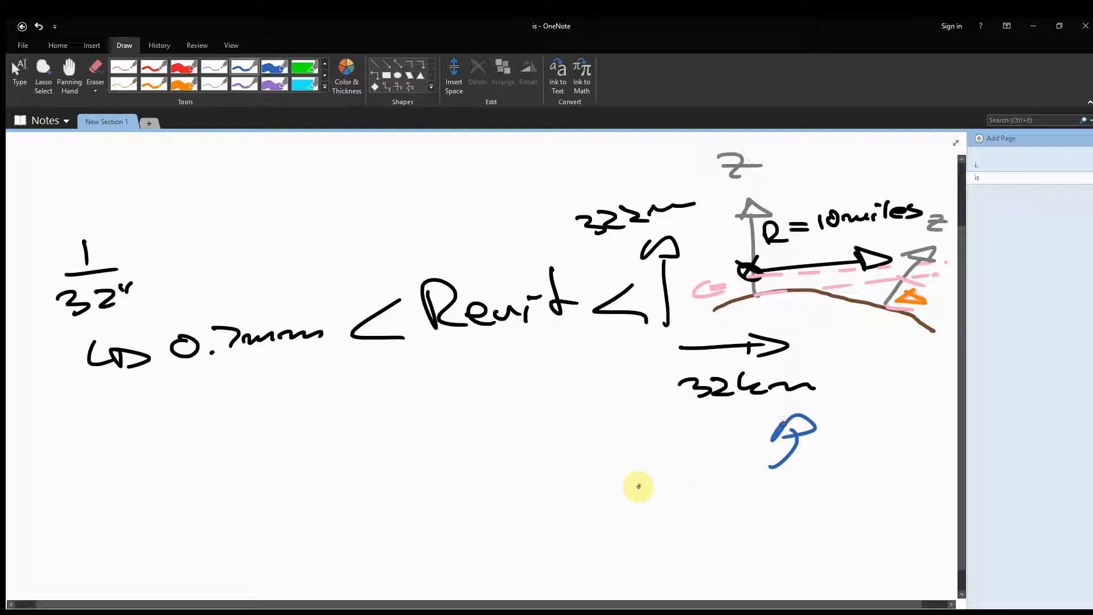
pyautogui.moveTo(638, 485)
pyautogui.mouseDown()
pyautogui.moveTo(719, 470)
pyautogui.moveTo(665, 520)
pyautogui.moveTo(736, 517)
pyautogui.moveTo(776, 488)
pyautogui.moveTo(805, 502)
pyautogui.mouseUp()
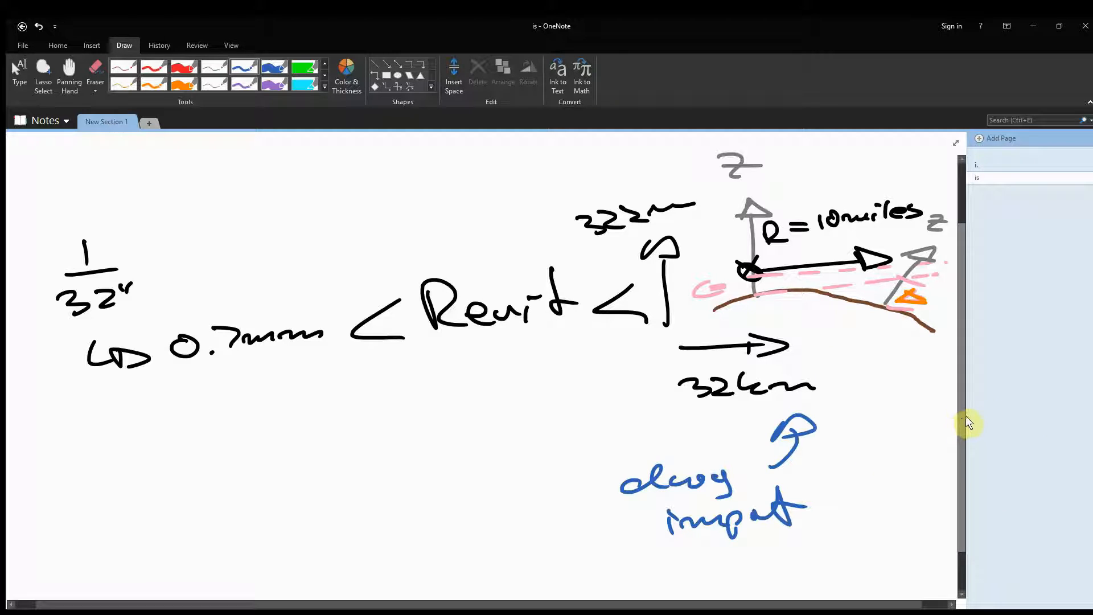
# - Draw a purple origin cross in the empty area below the "dwg import" note and label it "0,0,0"
pyautogui.scroll(-2, 959, 439)
pyautogui.moveTo(957, 450); pyautogui.dragTo(956, 445)
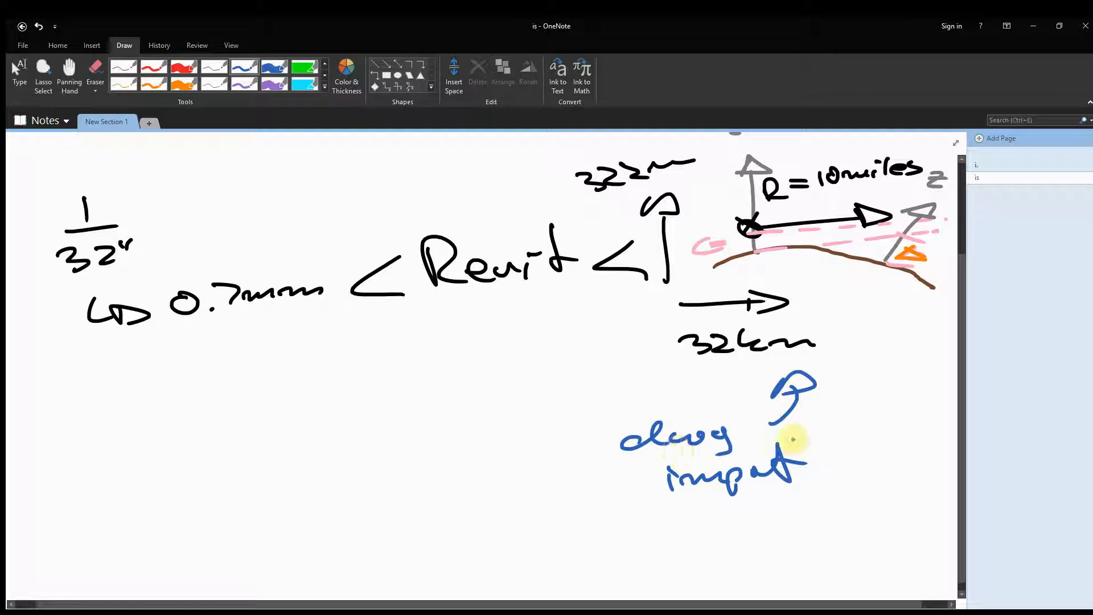
pyautogui.moveTo(961, 415)
pyautogui.mouseDown()
pyautogui.moveTo(960, 424)
pyautogui.moveTo(953, 349)
pyautogui.moveTo(964, 426)
pyautogui.mouseUp()
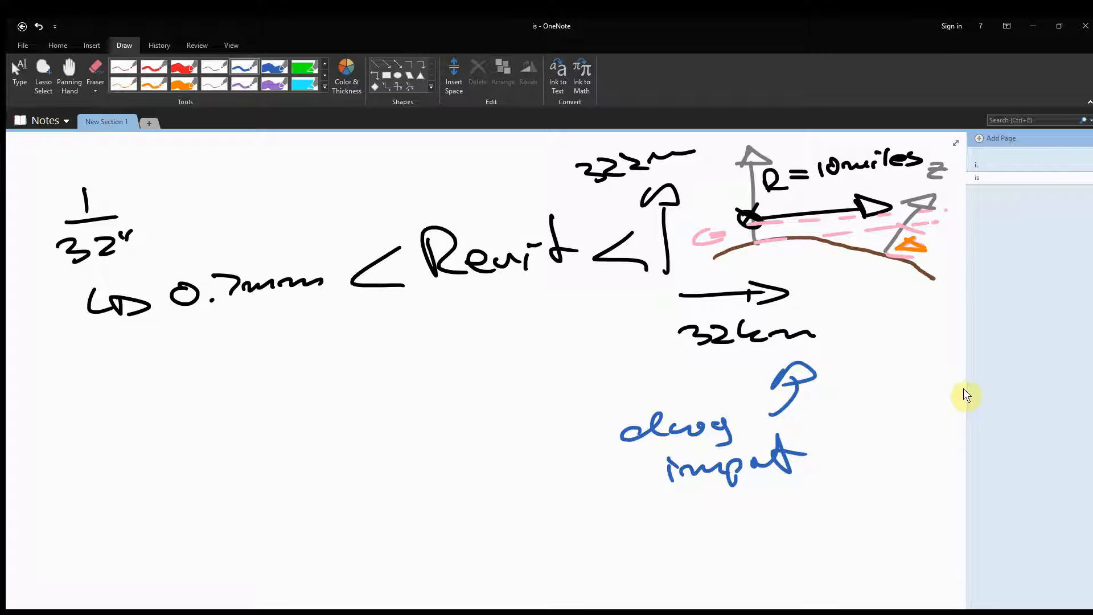
pyautogui.moveTo(966, 383); pyautogui.dragTo(960, 324)
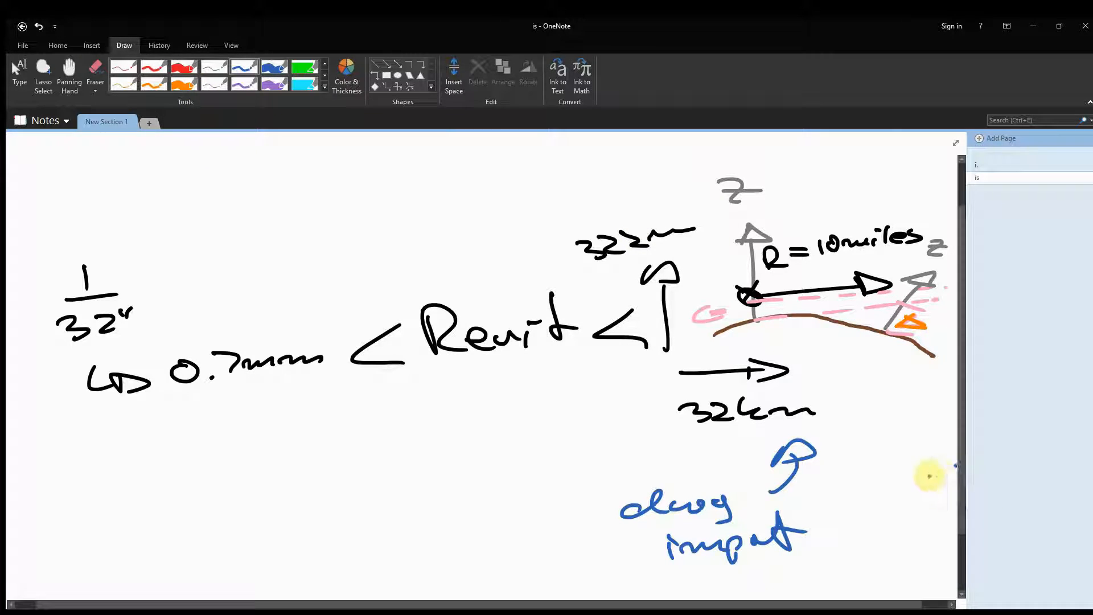
pyautogui.press('ctrl')
pyautogui.scroll(-3, 963, 504)
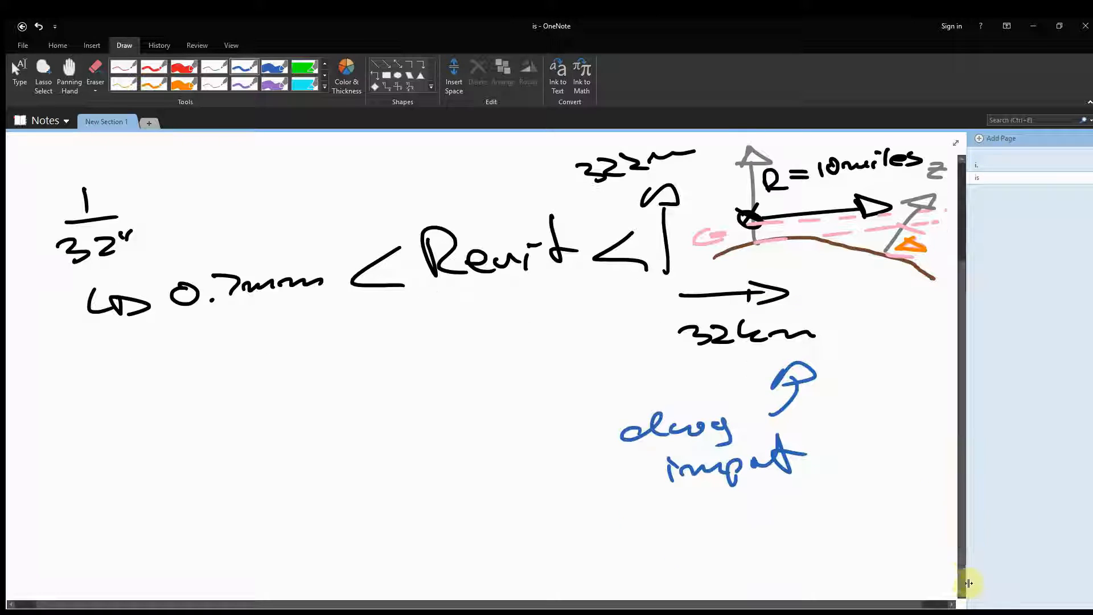
pyautogui.scroll(-8, 961, 591)
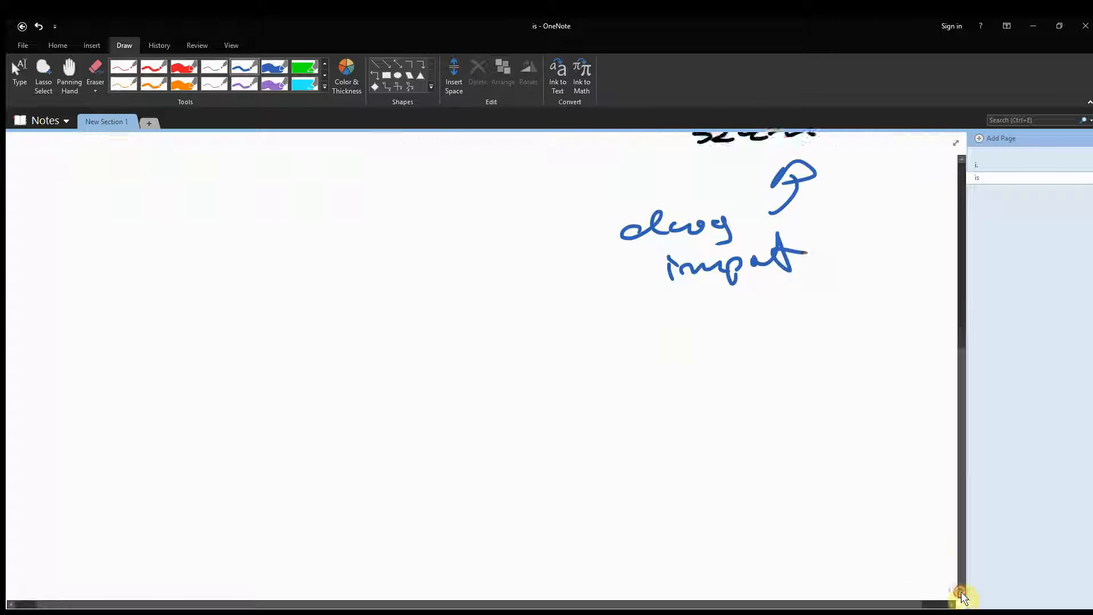
pyautogui.click(239, 85)
pyautogui.moveTo(208, 535)
pyautogui.mouseDown()
pyautogui.moveTo(204, 498)
pyautogui.moveTo(257, 520)
pyautogui.moveTo(215, 543)
pyautogui.moveTo(231, 559)
pyautogui.mouseUp()
pyautogui.moveTo(244, 538); pyautogui.dragTo(252, 557)
pyautogui.moveTo(268, 537); pyautogui.dragTo(267, 538)
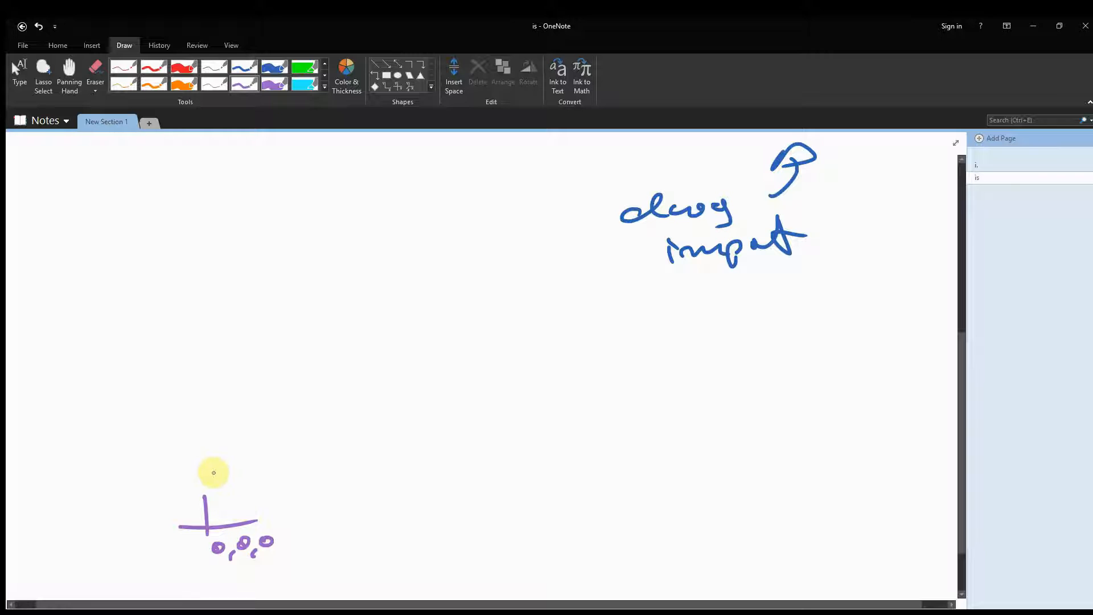
# - Draw a long purple dimension line above the origin, labelled "10 miles" above and "16 km" below
pyautogui.moveTo(215, 485)
pyautogui.mouseDown()
pyautogui.moveTo(214, 462)
pyautogui.moveTo(571, 441)
pyautogui.moveTo(576, 454)
pyautogui.mouseUp()
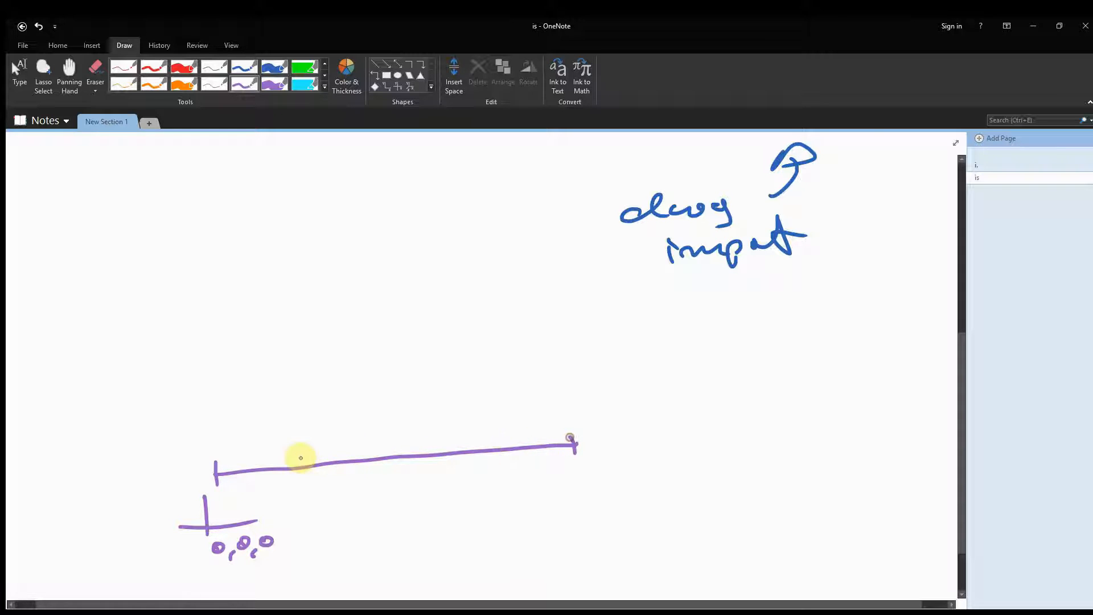
pyautogui.moveTo(337, 443); pyautogui.dragTo(333, 453)
pyautogui.moveTo(345, 444)
pyautogui.mouseDown()
pyautogui.moveTo(480, 434)
pyautogui.moveTo(443, 441)
pyautogui.mouseUp()
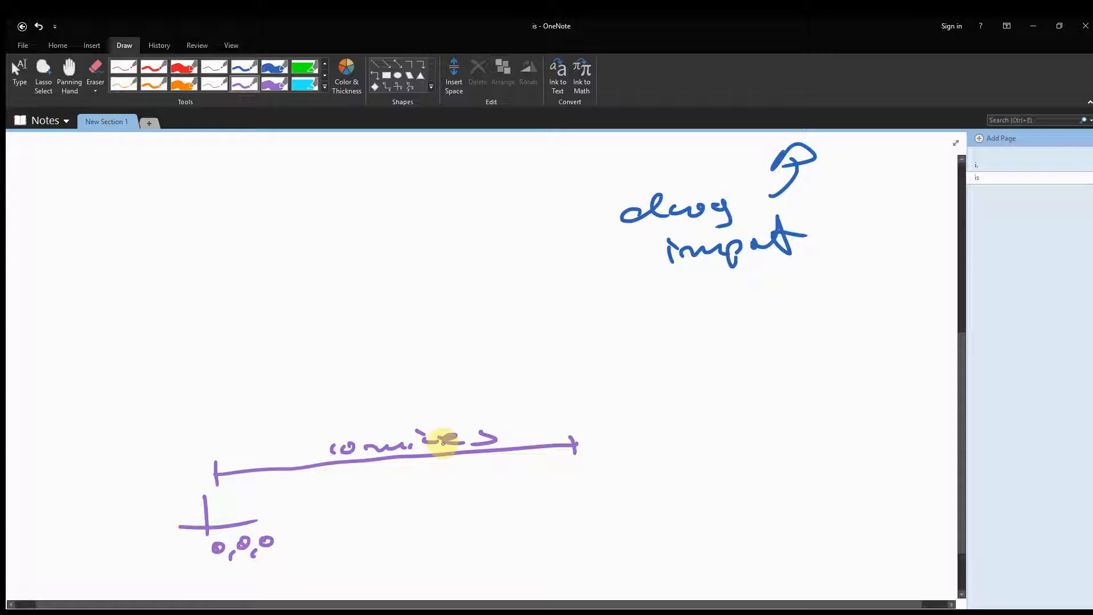
pyautogui.moveTo(335, 470)
pyautogui.mouseDown()
pyautogui.moveTo(332, 485)
pyautogui.moveTo(451, 471)
pyautogui.mouseUp()
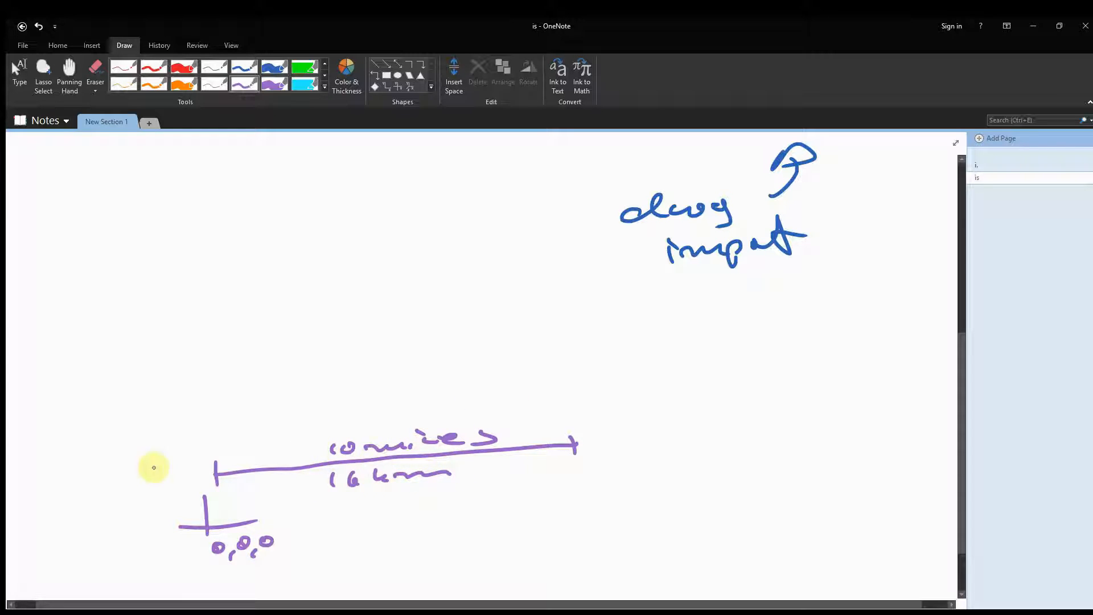
# - Sketch a dashed purple arc above the dimension line and small arrowed axes with an oval below its right end
pyautogui.moveTo(446, 293); pyautogui.dragTo(478, 304)
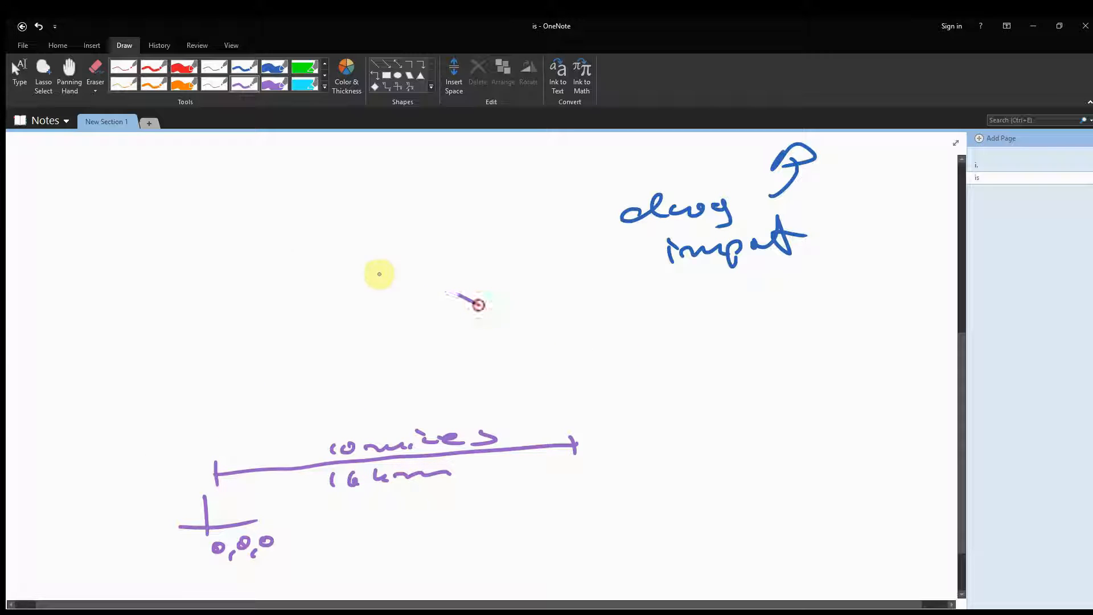
pyautogui.moveTo(356, 266); pyautogui.dragTo(285, 256)
pyautogui.moveTo(257, 253); pyautogui.dragTo(219, 258)
pyautogui.moveTo(114, 293); pyautogui.dragTo(98, 305)
pyautogui.moveTo(78, 321); pyautogui.dragTo(66, 379)
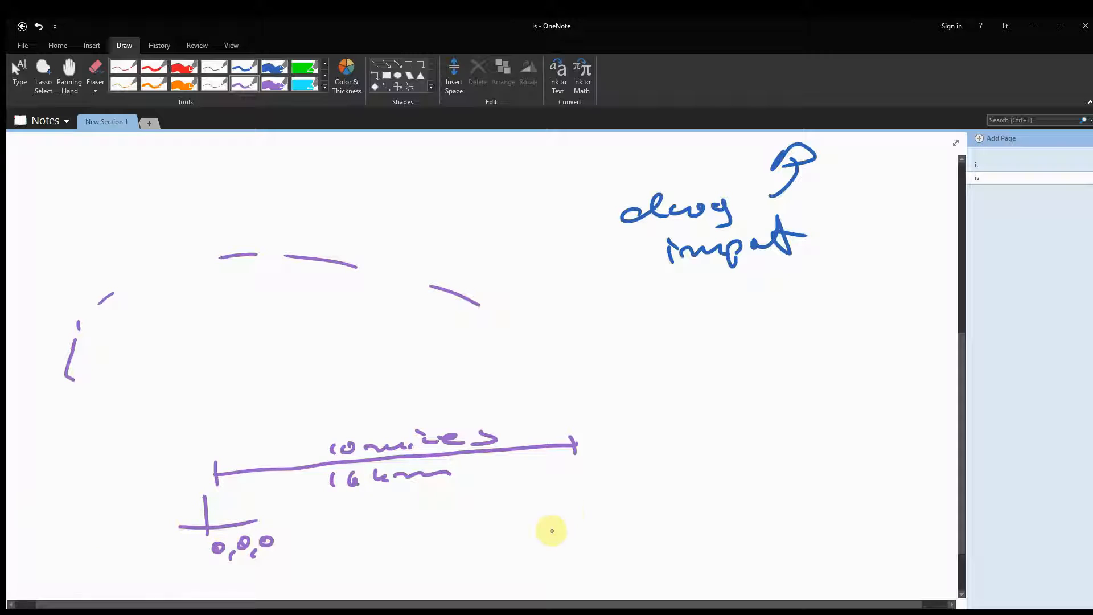
pyautogui.moveTo(512, 509)
pyautogui.mouseDown()
pyautogui.moveTo(483, 552)
pyautogui.moveTo(592, 532)
pyautogui.moveTo(561, 546)
pyautogui.mouseUp()
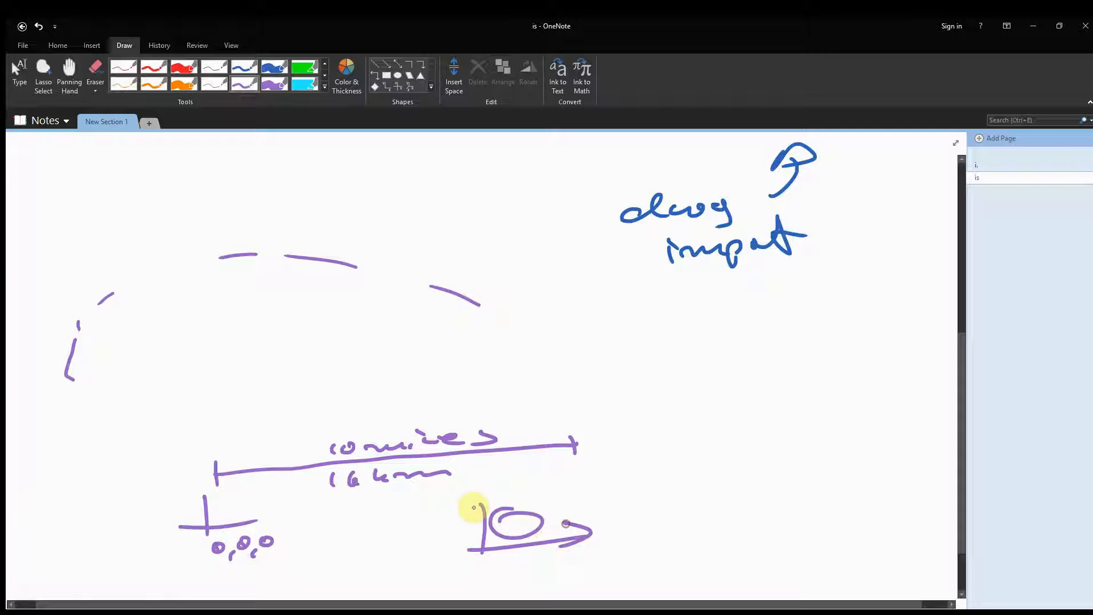
pyautogui.moveTo(460, 514); pyautogui.dragTo(493, 508)
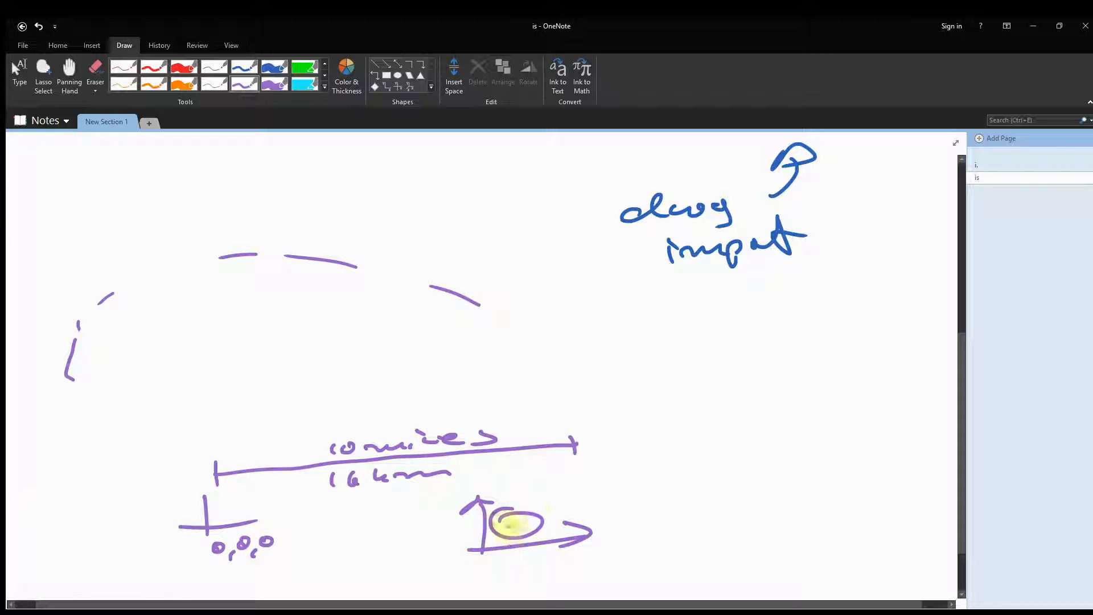
# - Erase the small arrowed axes with the oval and all dashes of the purple arc
pyautogui.click(96, 70)
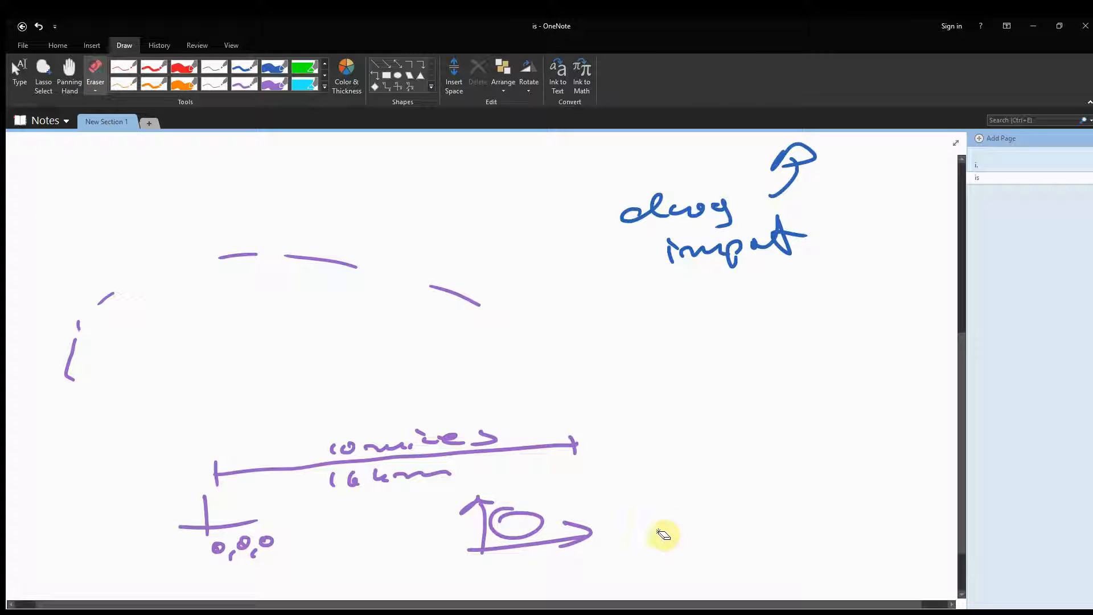
pyautogui.moveTo(663, 535)
pyautogui.mouseDown()
pyautogui.moveTo(556, 551)
pyautogui.moveTo(478, 546)
pyautogui.moveTo(488, 495)
pyautogui.mouseUp()
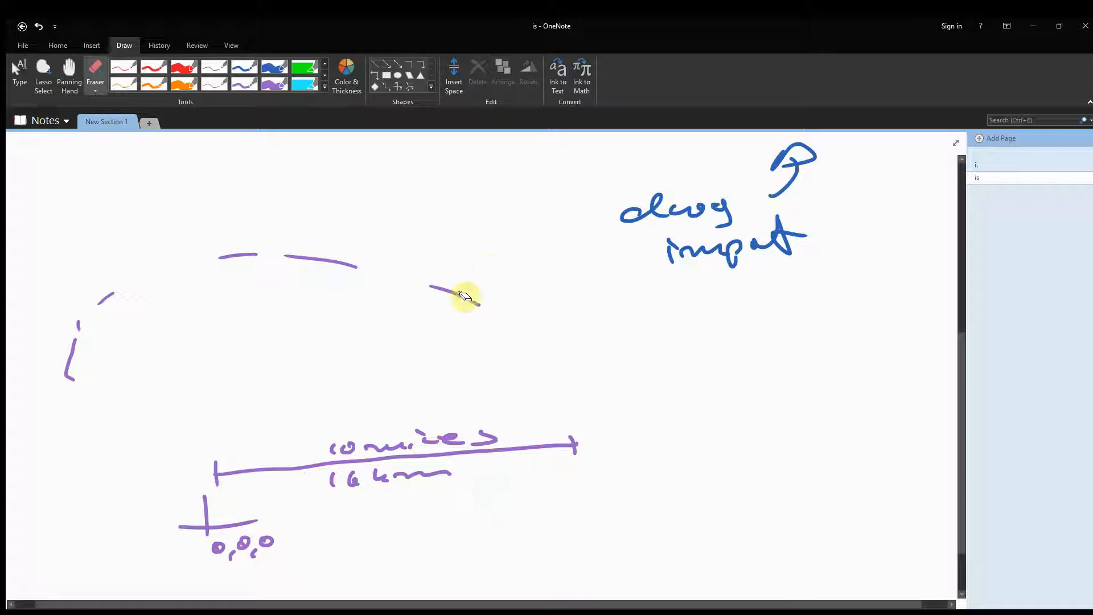
pyautogui.moveTo(464, 294)
pyautogui.mouseDown()
pyautogui.moveTo(303, 268)
pyautogui.moveTo(122, 293)
pyautogui.moveTo(86, 340)
pyautogui.moveTo(103, 378)
pyautogui.mouseUp()
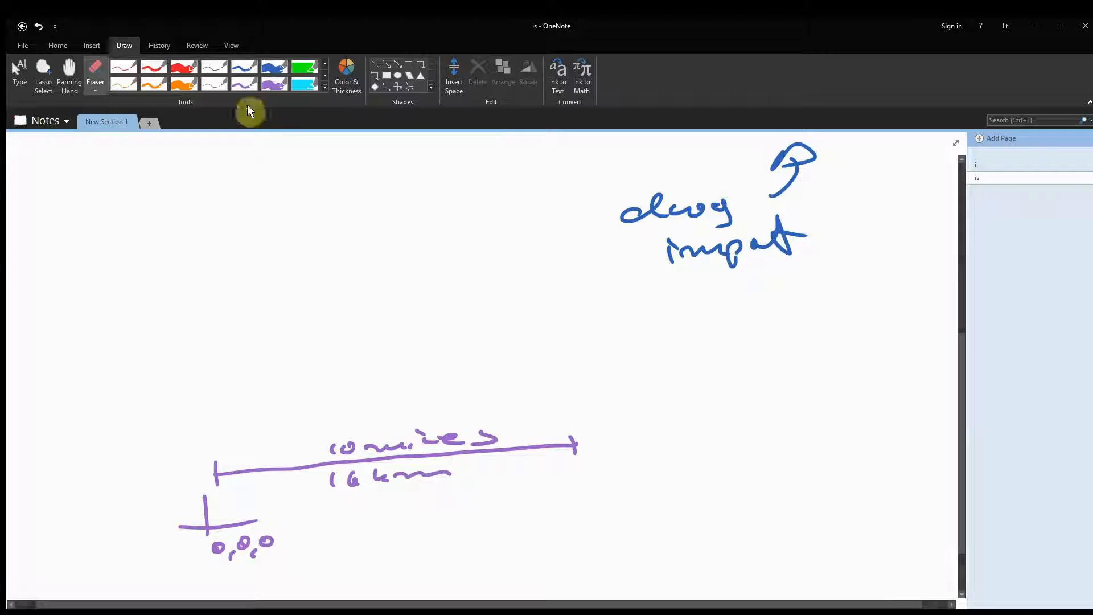
# - Draw a small purple rectangle below the "dwg import" note and circle its upper-left corner
pyautogui.click(242, 84)
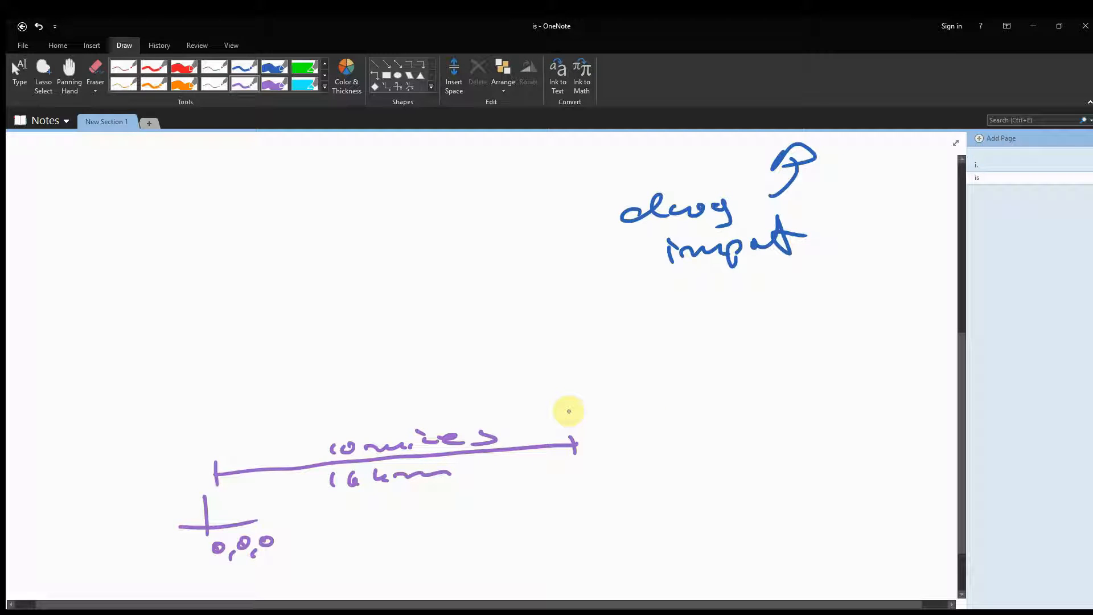
pyautogui.moveTo(961, 386)
pyautogui.mouseDown()
pyautogui.moveTo(959, 365)
pyautogui.moveTo(961, 395)
pyautogui.mouseUp()
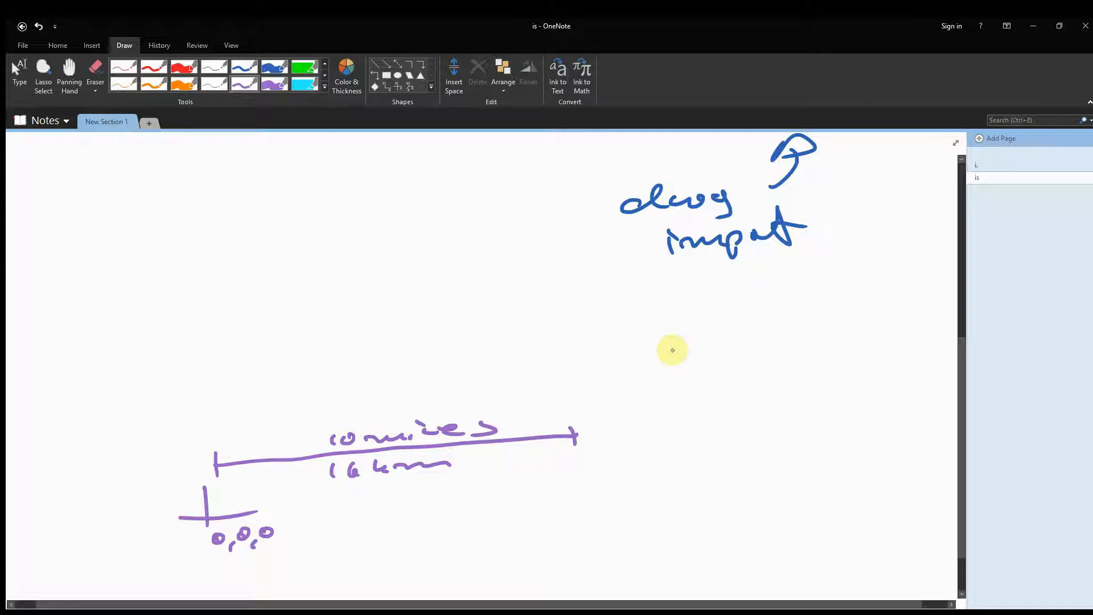
pyautogui.moveTo(704, 306)
pyautogui.mouseDown()
pyautogui.moveTo(706, 336)
pyautogui.moveTo(753, 327)
pyautogui.mouseUp()
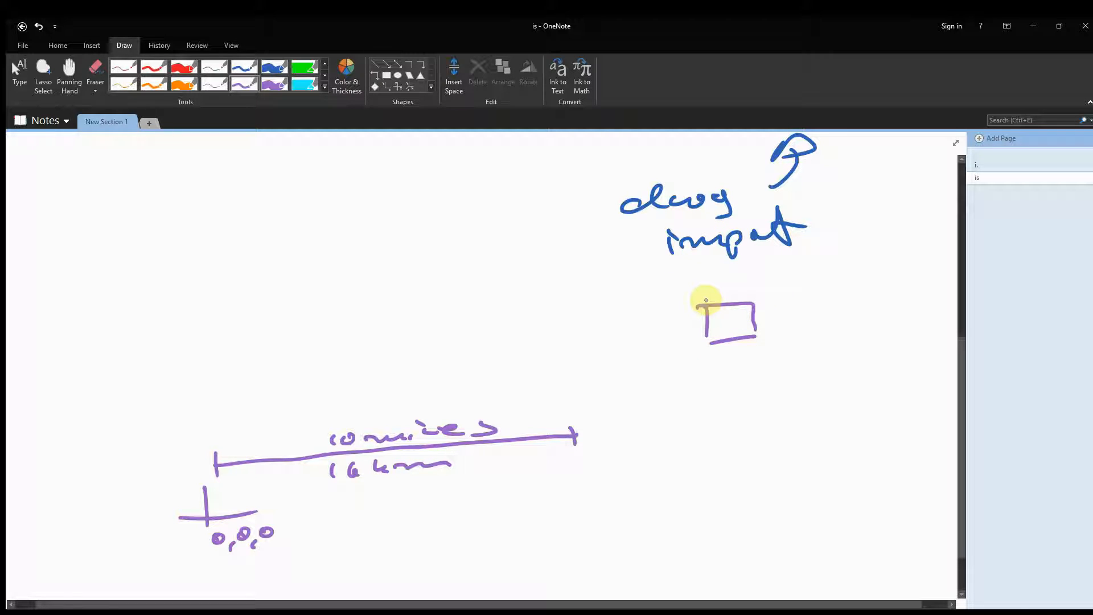
pyautogui.moveTo(705, 300); pyautogui.dragTo(701, 304)
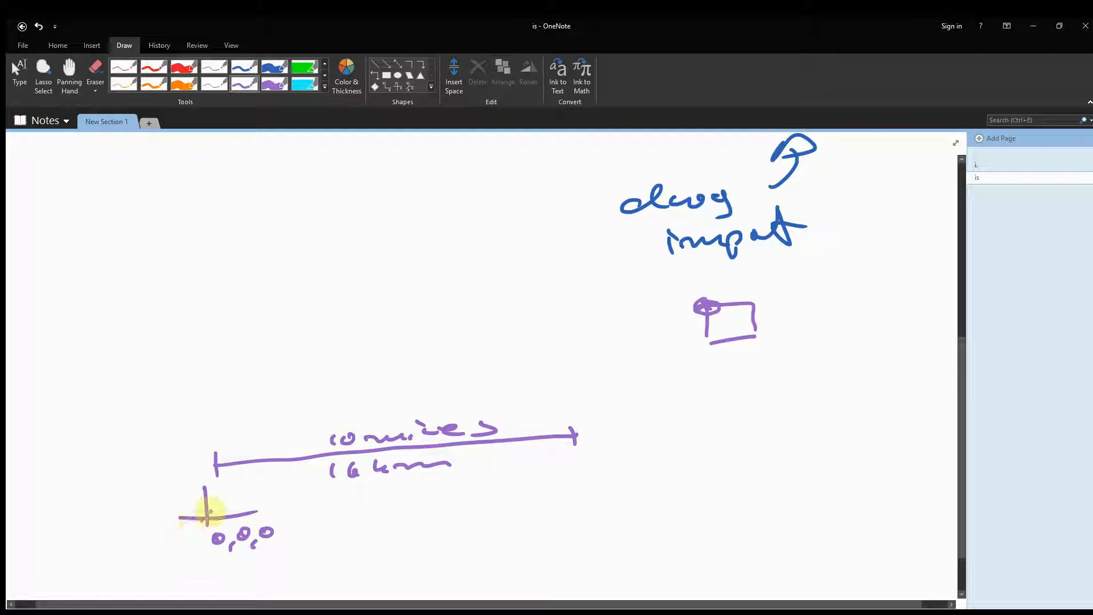
# - Sketch a small purple triangle at the 0,0,0 origin and a red oval inside the purple rectangle below "dwg import"
pyautogui.moveTo(207, 512)
pyautogui.mouseDown()
pyautogui.moveTo(195, 529)
pyautogui.moveTo(208, 512)
pyautogui.mouseUp()
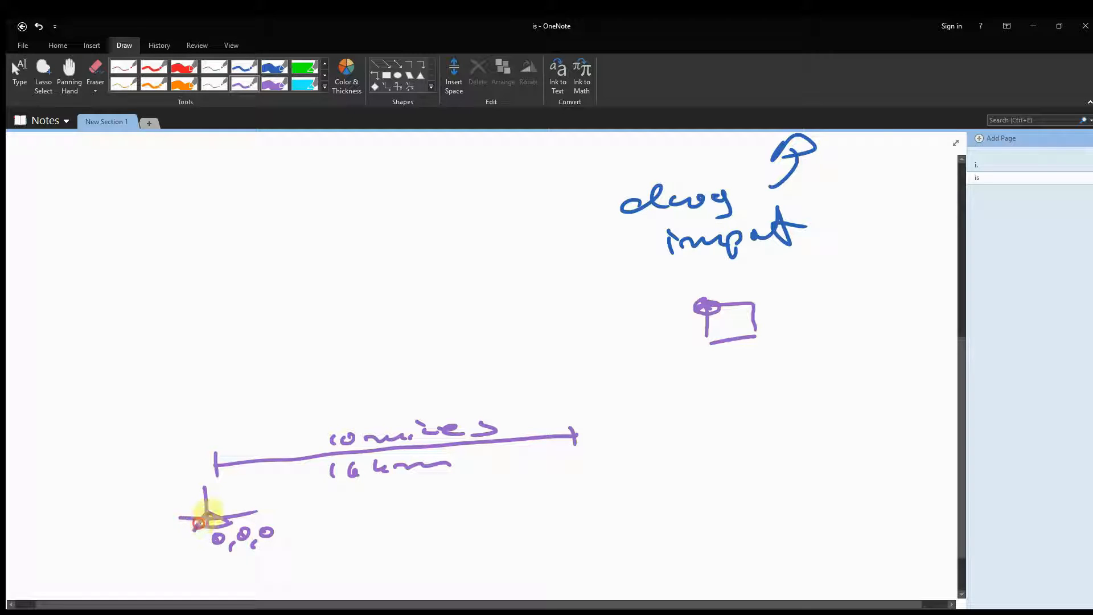
pyautogui.click(197, 524)
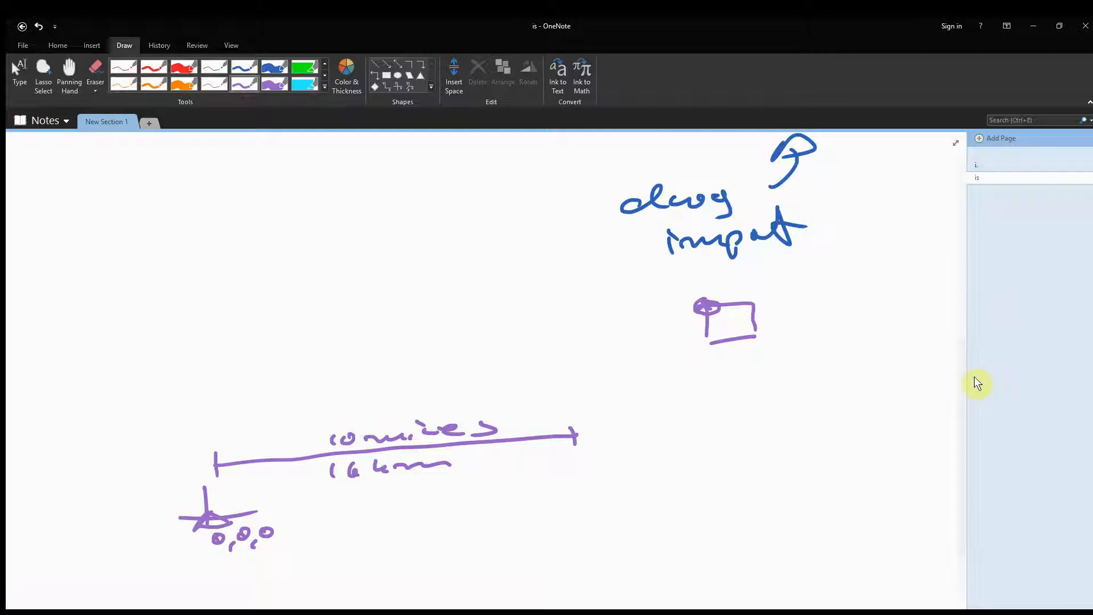
pyautogui.moveTo(962, 374); pyautogui.dragTo(959, 367)
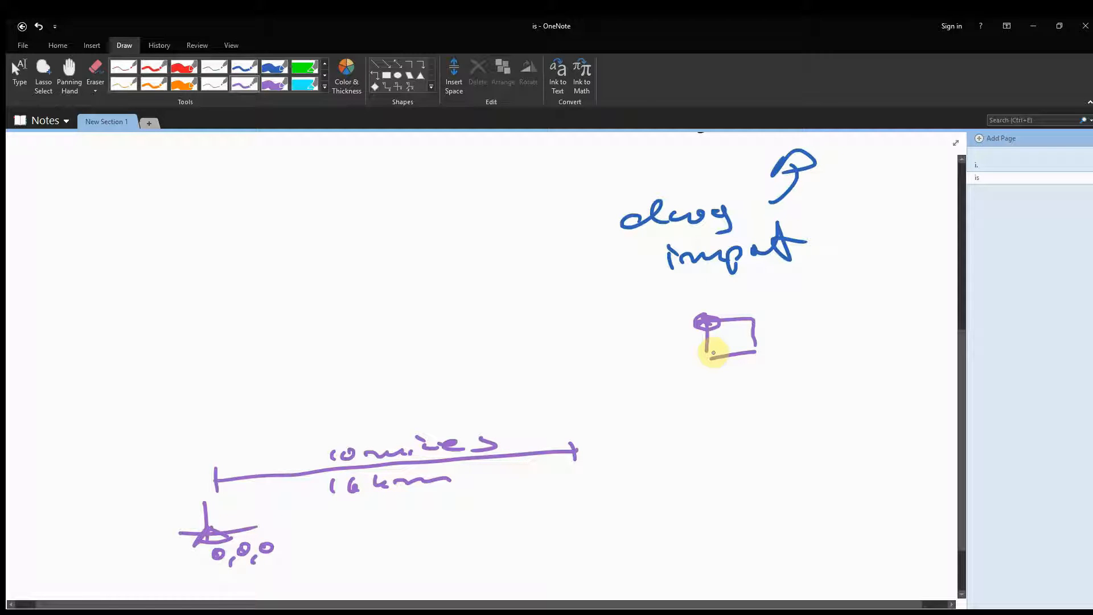
pyautogui.click(164, 71)
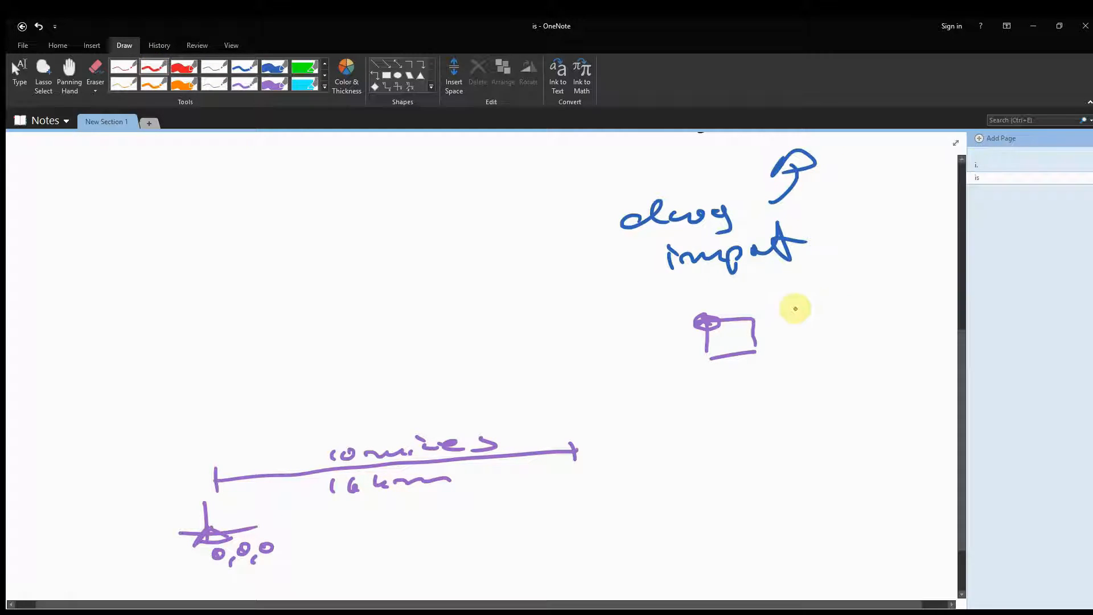
pyautogui.moveTo(719, 337)
pyautogui.mouseDown()
pyautogui.moveTo(734, 331)
pyautogui.moveTo(719, 339)
pyautogui.mouseUp()
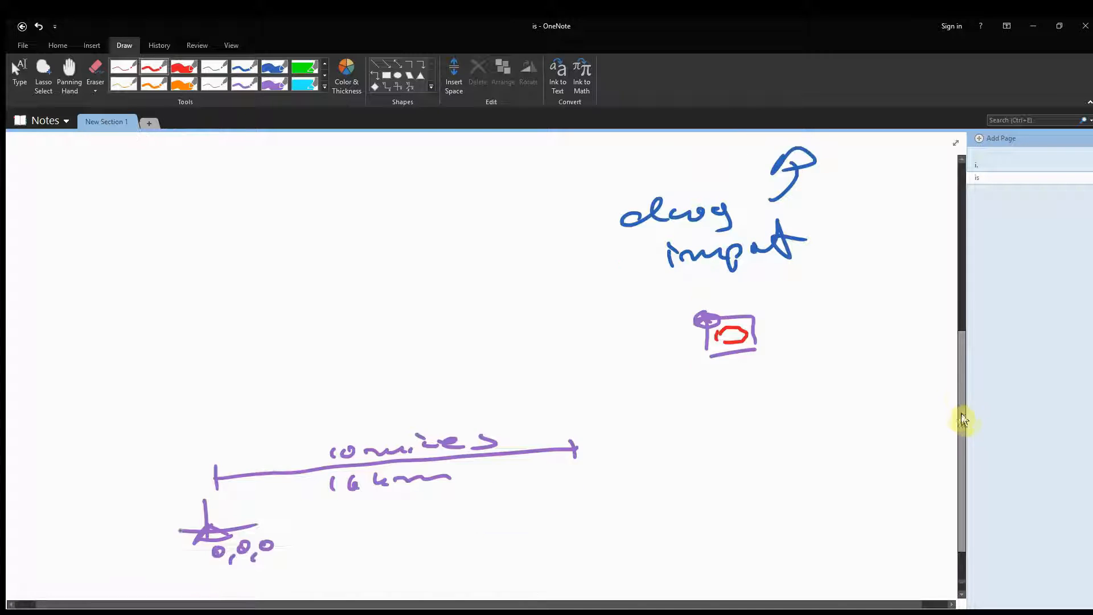
pyautogui.moveTo(962, 413); pyautogui.dragTo(966, 362)
pyautogui.scroll(-3, 964, 356)
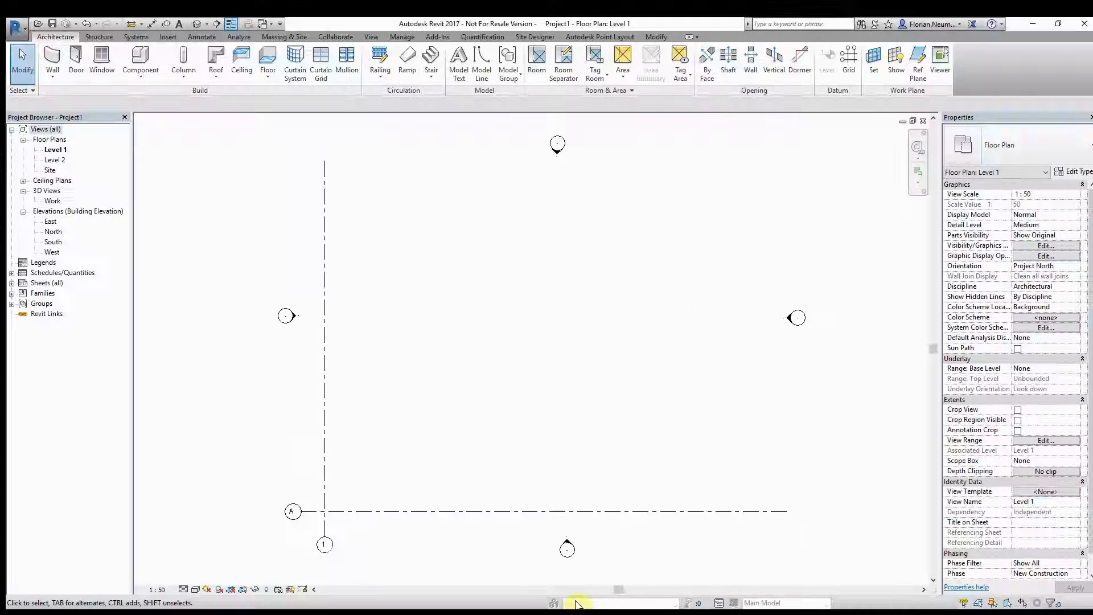
# - Switch to Revit, look at the reference points in the Site floor plan, close that view and return to a maximized Level 1 plan
pyautogui.moveTo(482, 278); pyautogui.dragTo(367, 404, button='middle')
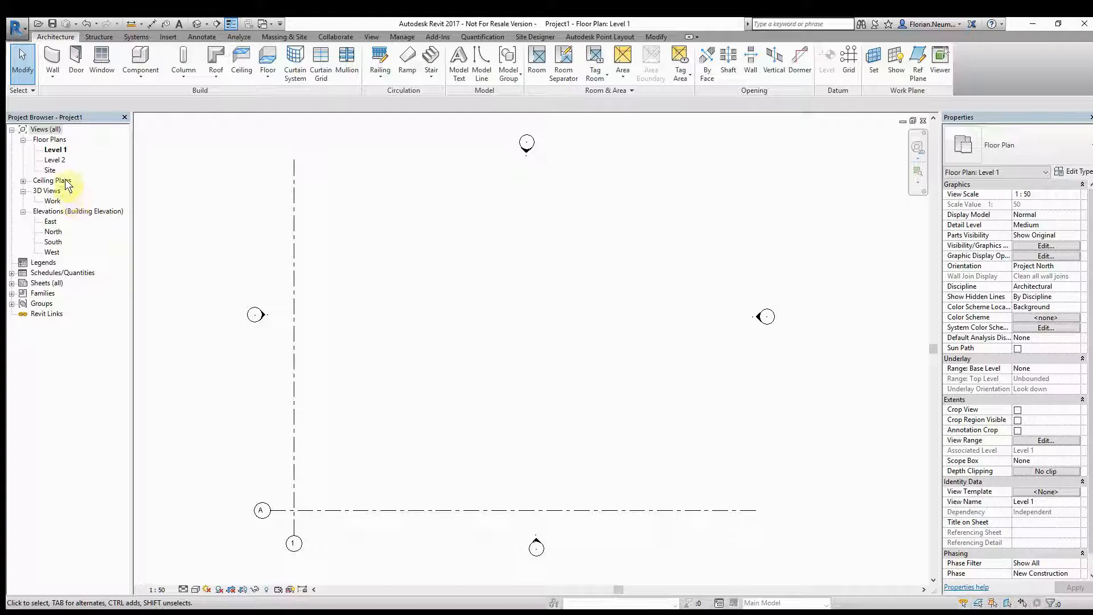
pyautogui.doubleClick(52, 170)
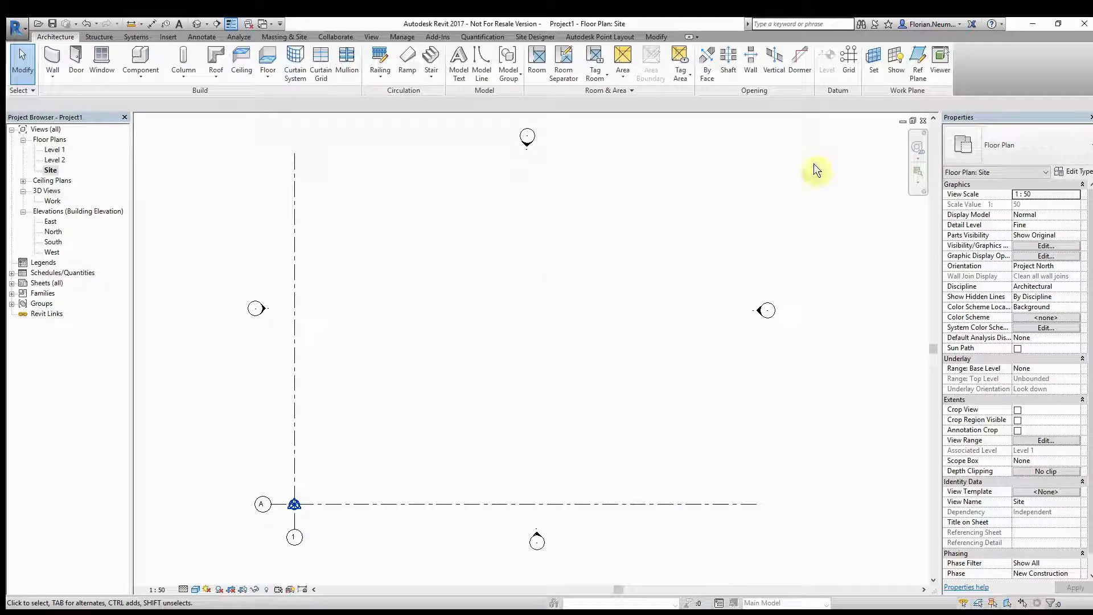
pyautogui.click(912, 120)
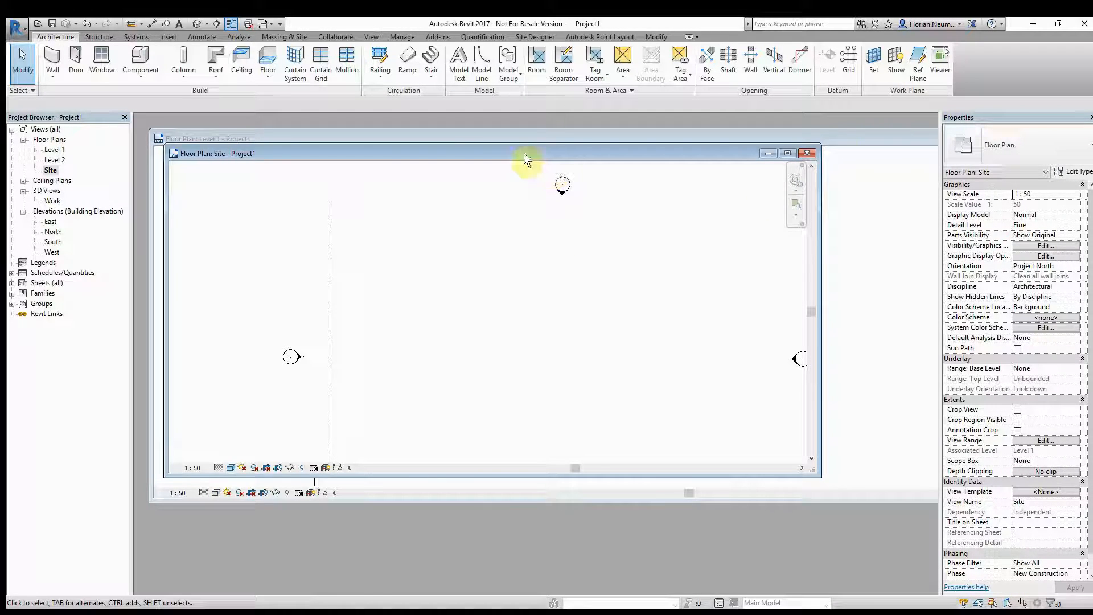
pyautogui.click(806, 154)
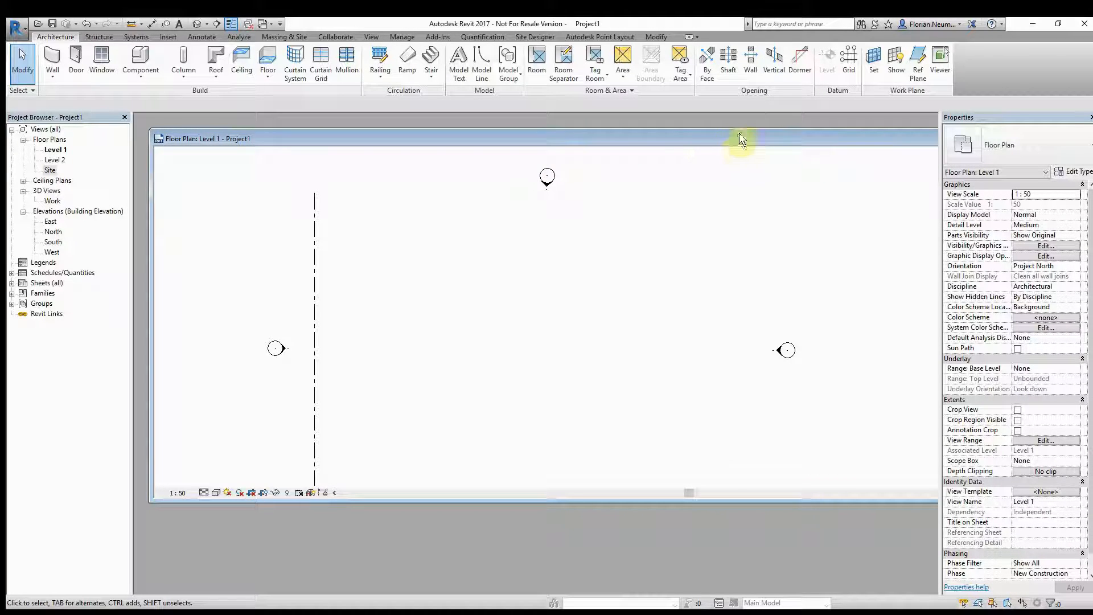
pyautogui.moveTo(739, 134)
pyautogui.mouseDown()
pyautogui.moveTo(591, 189)
pyautogui.moveTo(535, 193)
pyautogui.mouseUp()
pyautogui.click(824, 194)
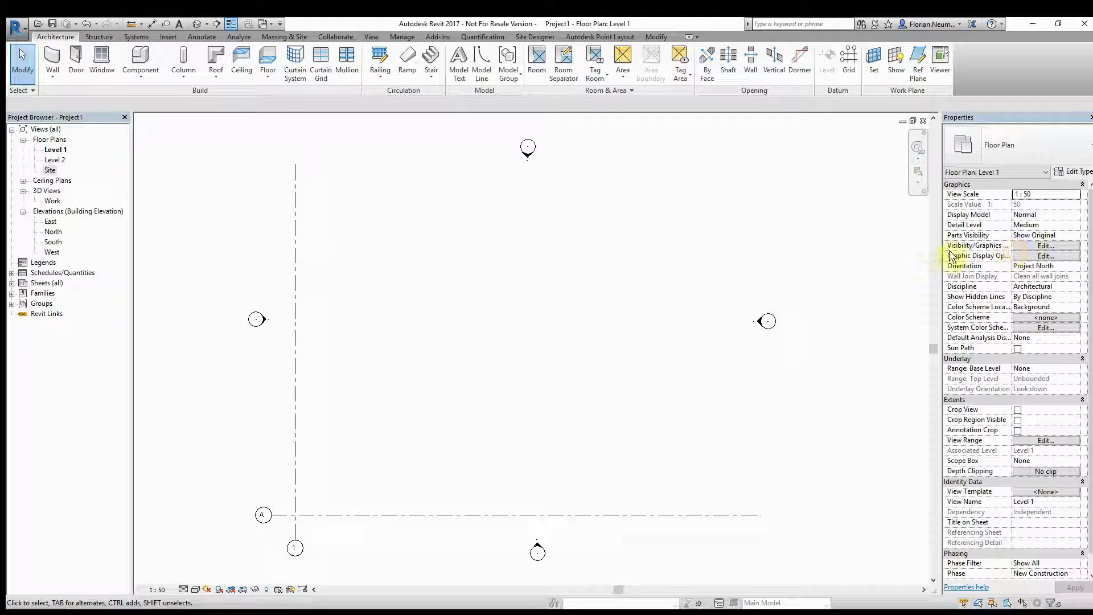
# - Turn on the Project Base Point and Survey Point subcategories of Site in Level 1's visibility/graphics overrides
pyautogui.click(1054, 245)
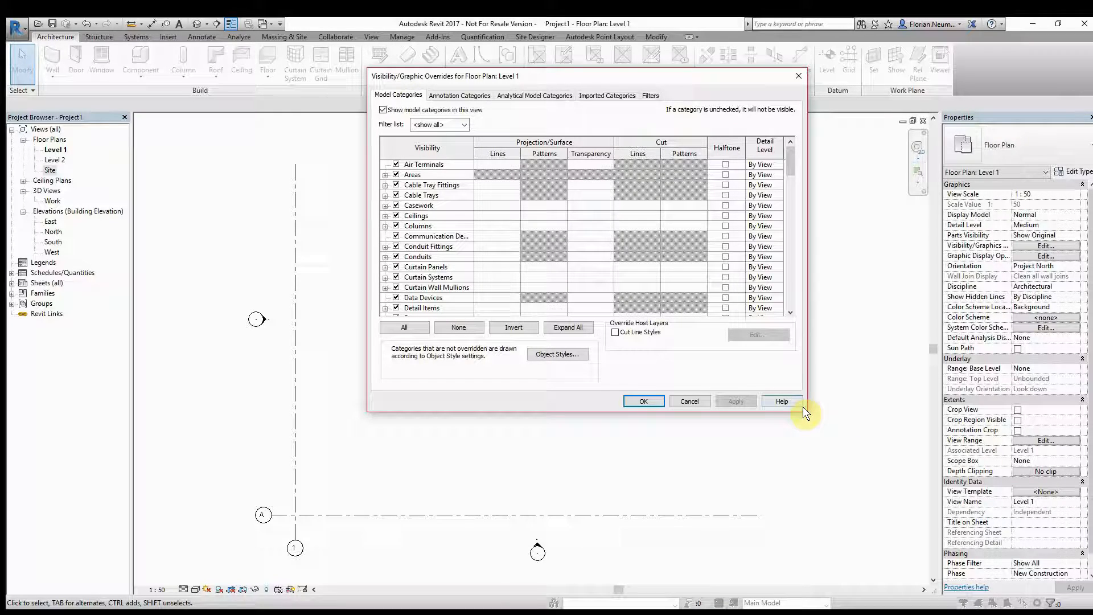
pyautogui.moveTo(805, 412); pyautogui.dragTo(814, 582)
pyautogui.moveTo(797, 231); pyautogui.dragTo(798, 461)
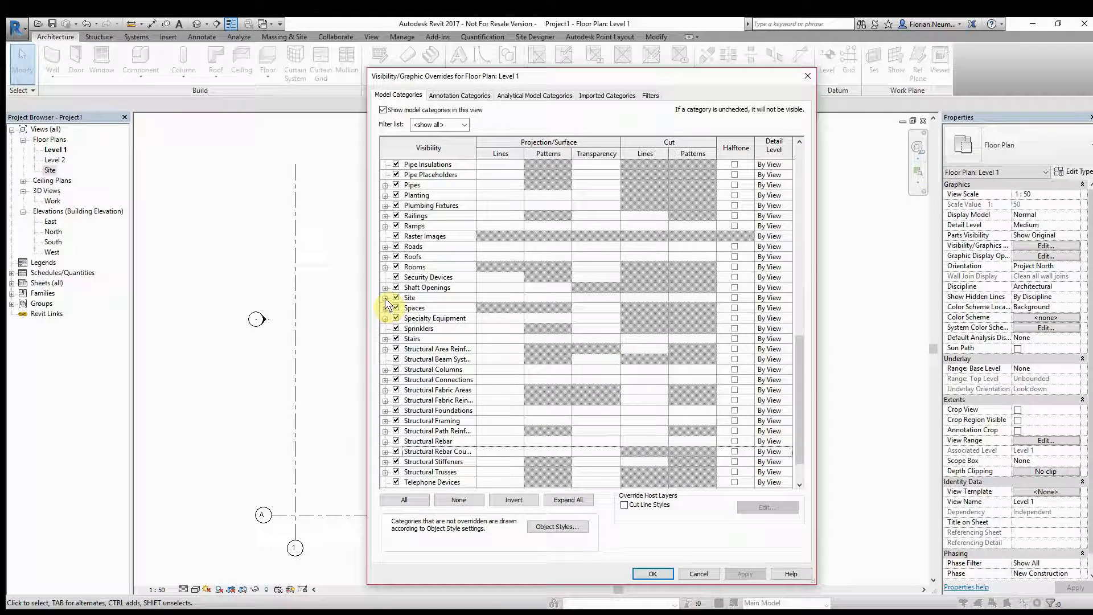
pyautogui.click(385, 298)
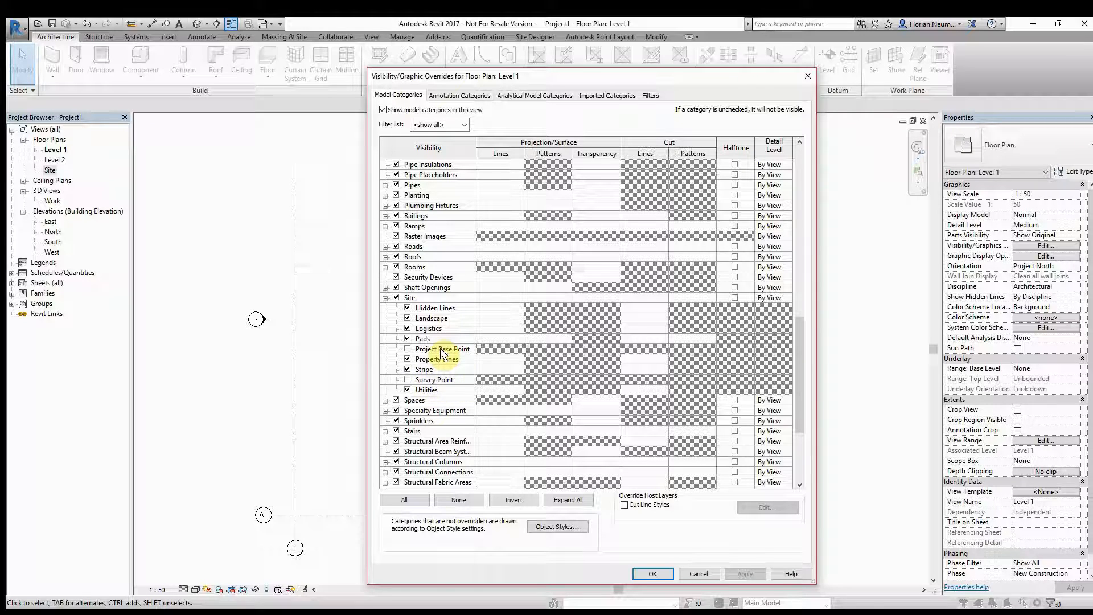
pyautogui.click(407, 349)
pyautogui.click(406, 379)
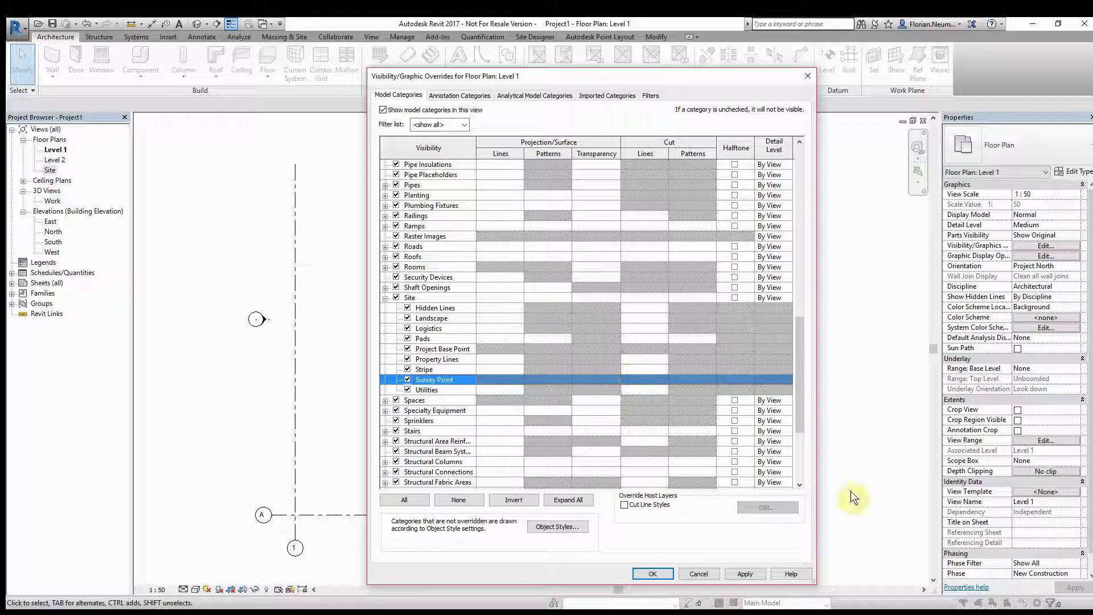
pyautogui.click(760, 572)
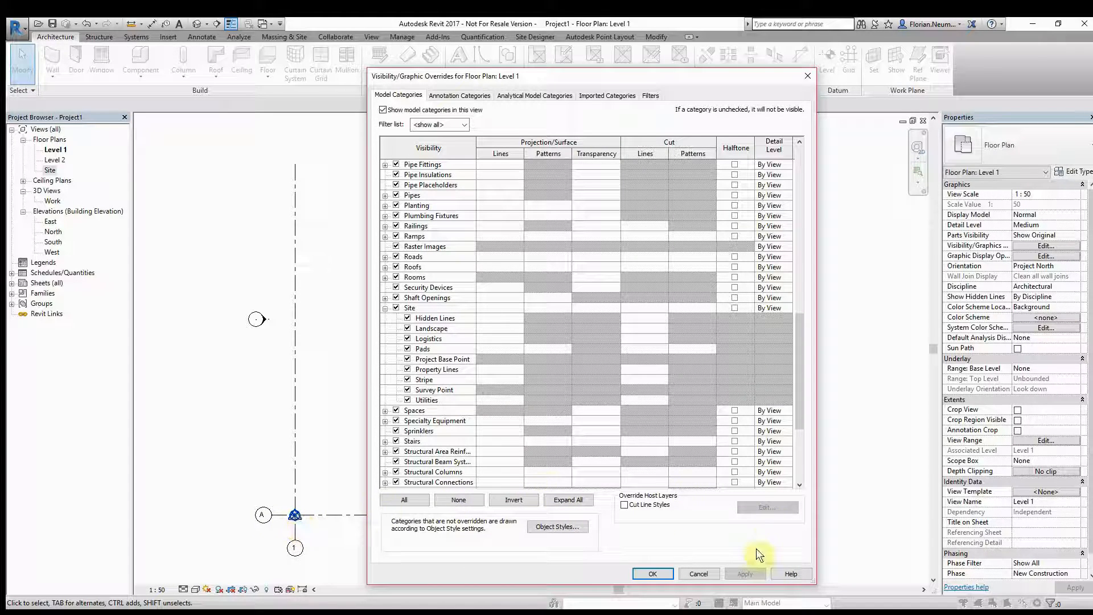
pyautogui.click(653, 574)
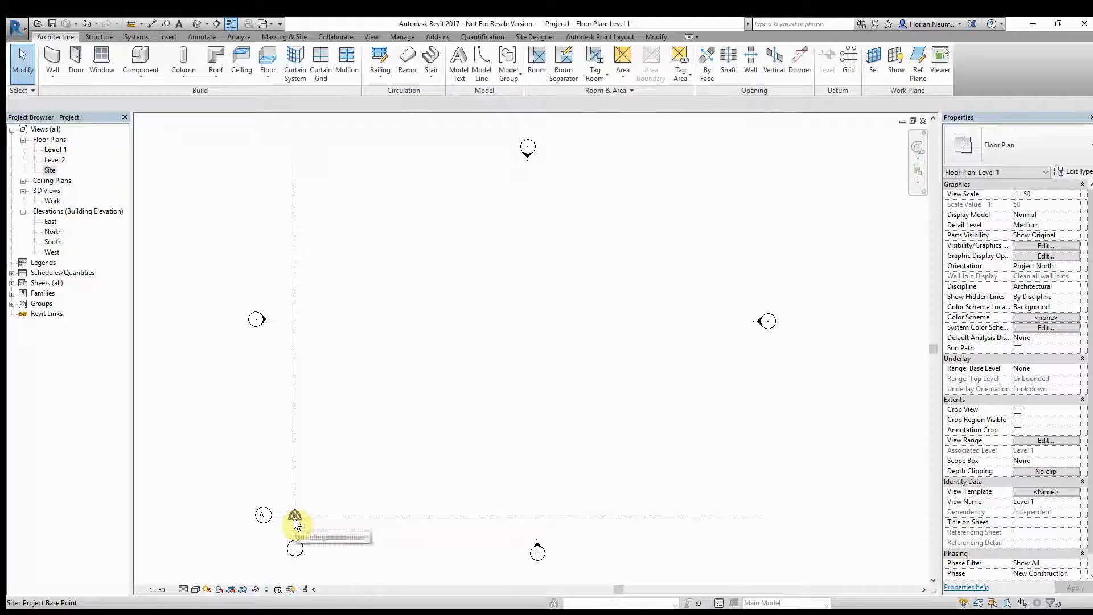
# - Move the clipped survey point about 2264 east and 2905 north of the project base point, and check the base point's coordinates
pyautogui.press('Tab')
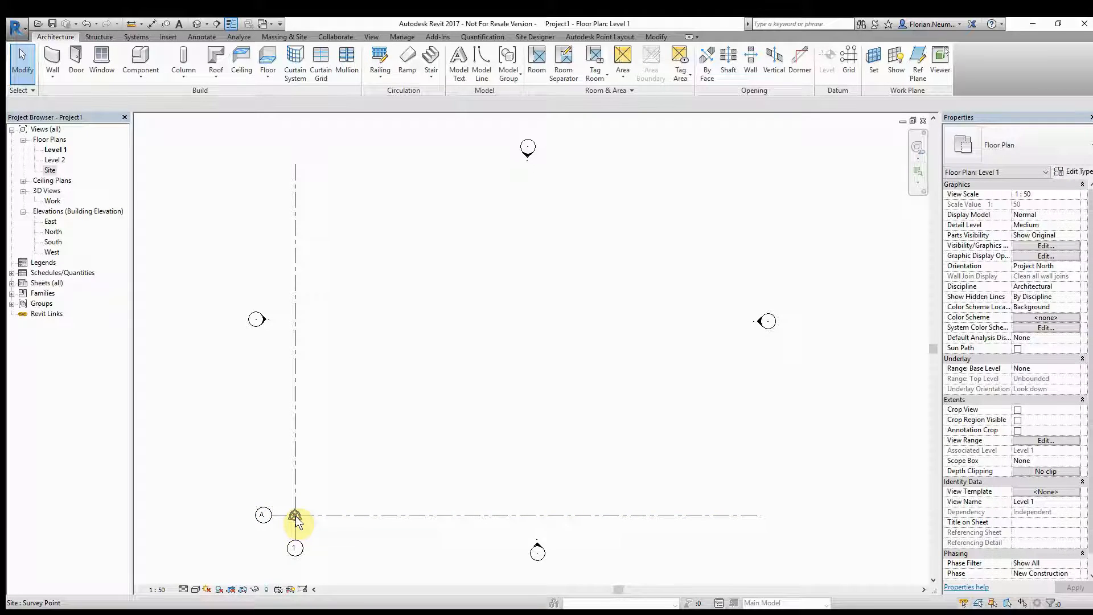
pyautogui.moveTo(296, 515); pyautogui.dragTo(354, 445)
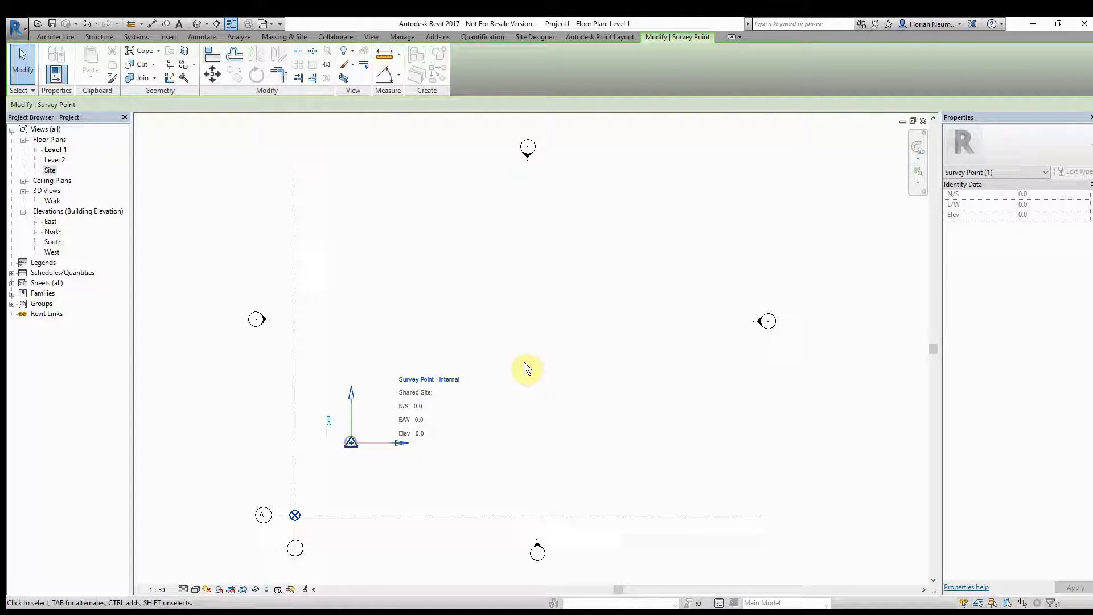
pyautogui.click(294, 514)
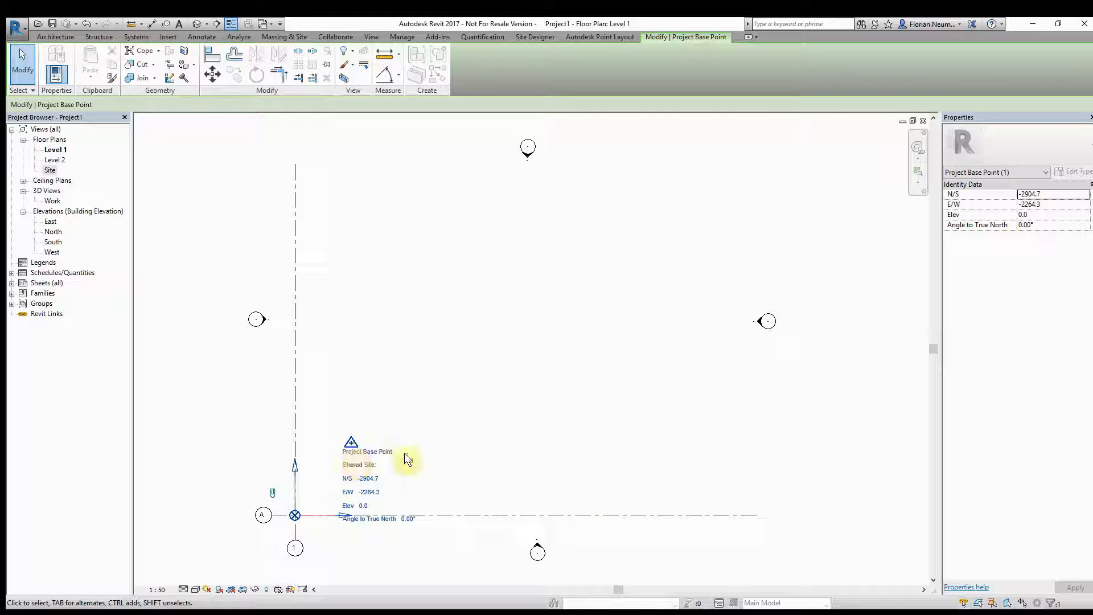
pyautogui.click(455, 380)
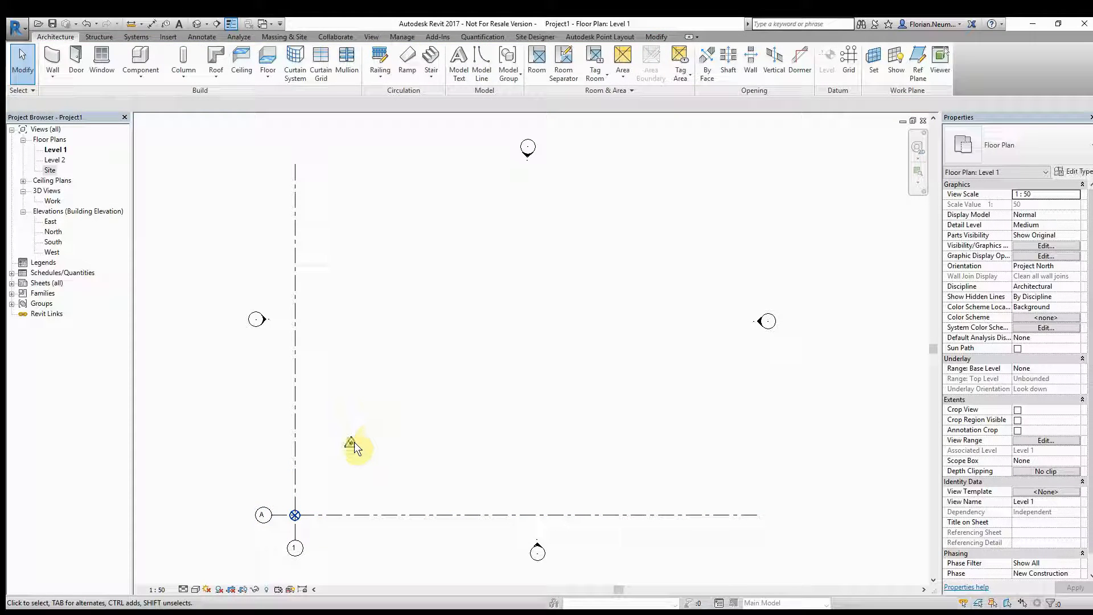
# - Move the clipped survey point farther out, about 8691 east and 8577 north of the project base point
pyautogui.click(351, 442)
pyautogui.moveTo(350, 442); pyautogui.dragTo(511, 301)
pyautogui.click(468, 415)
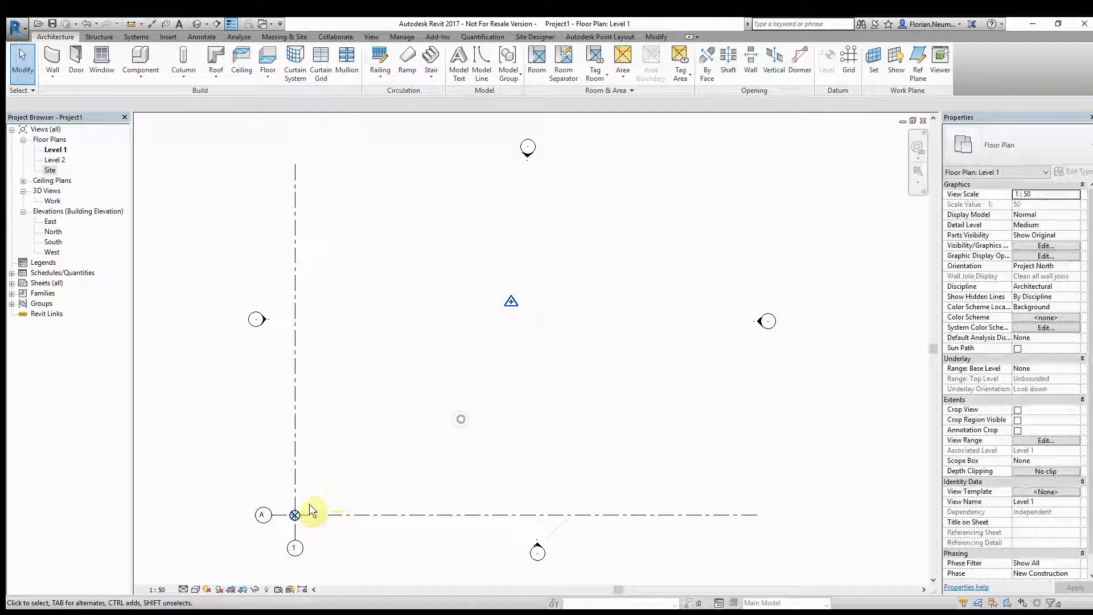
# - Move the clipped project base point to about N/S -7685 and E/W -7914, and unclip it
pyautogui.click(303, 514)
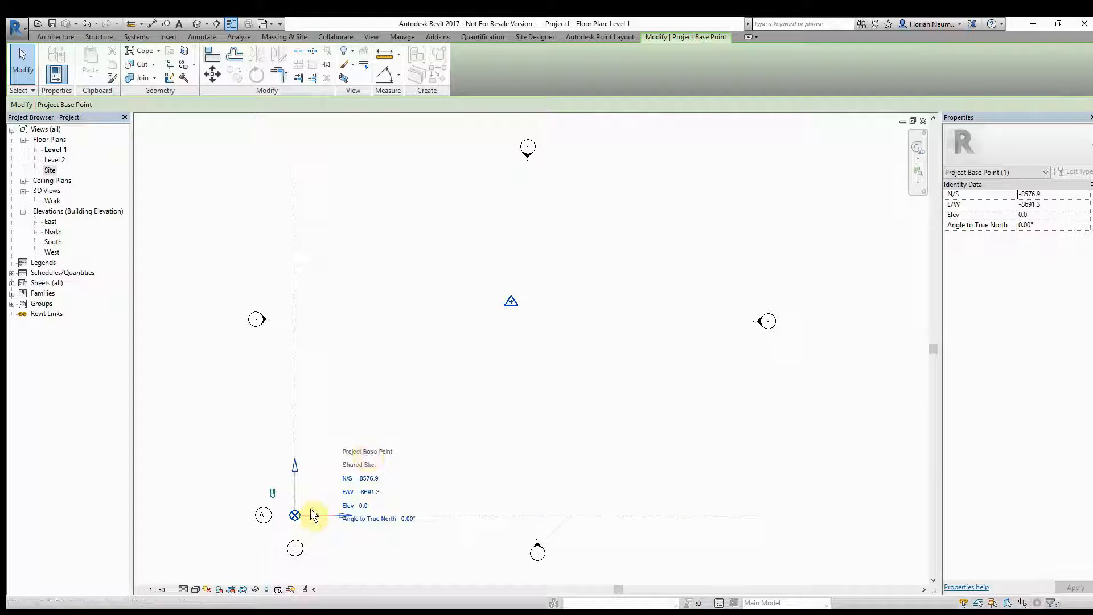
pyautogui.moveTo(295, 515); pyautogui.dragTo(314, 494)
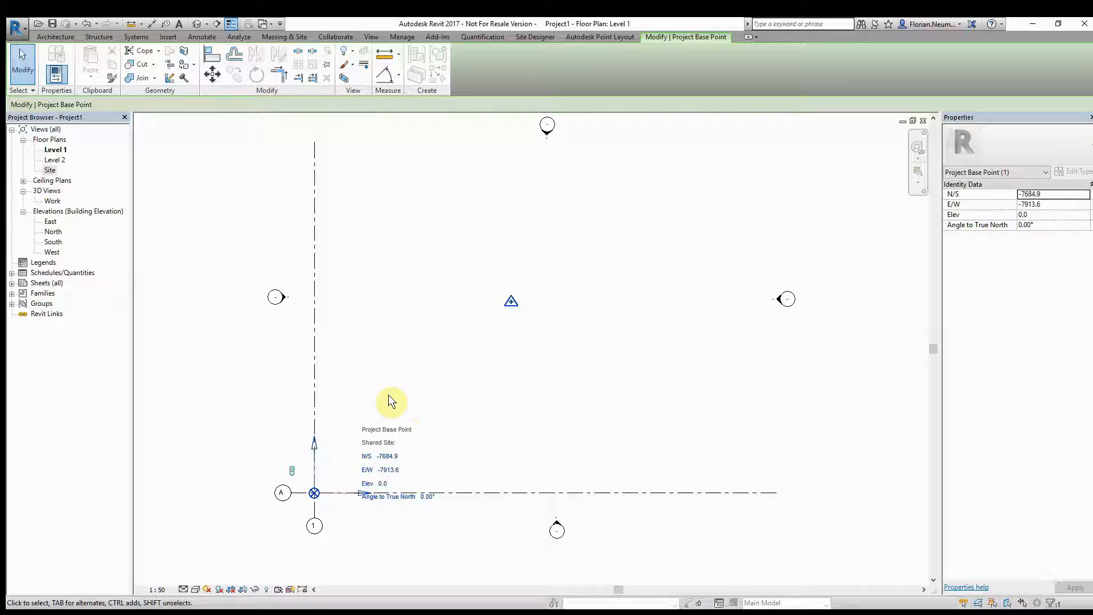
pyautogui.click(291, 470)
# - Unclip the survey point and move it twice, ending at about N/S -206 and E/W -2951
pyautogui.click(511, 302)
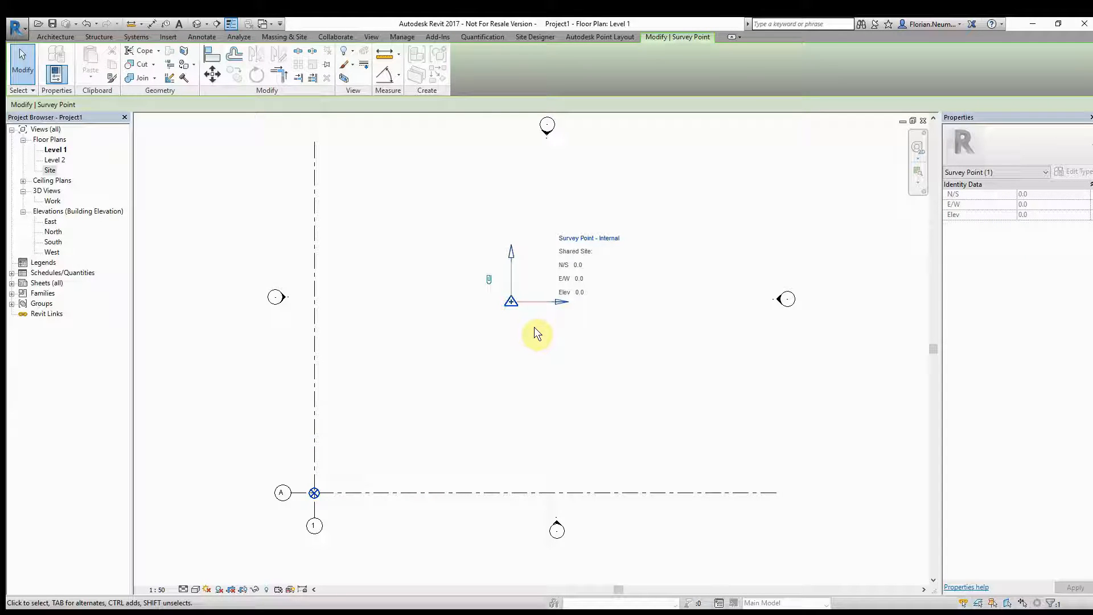
pyautogui.click(488, 279)
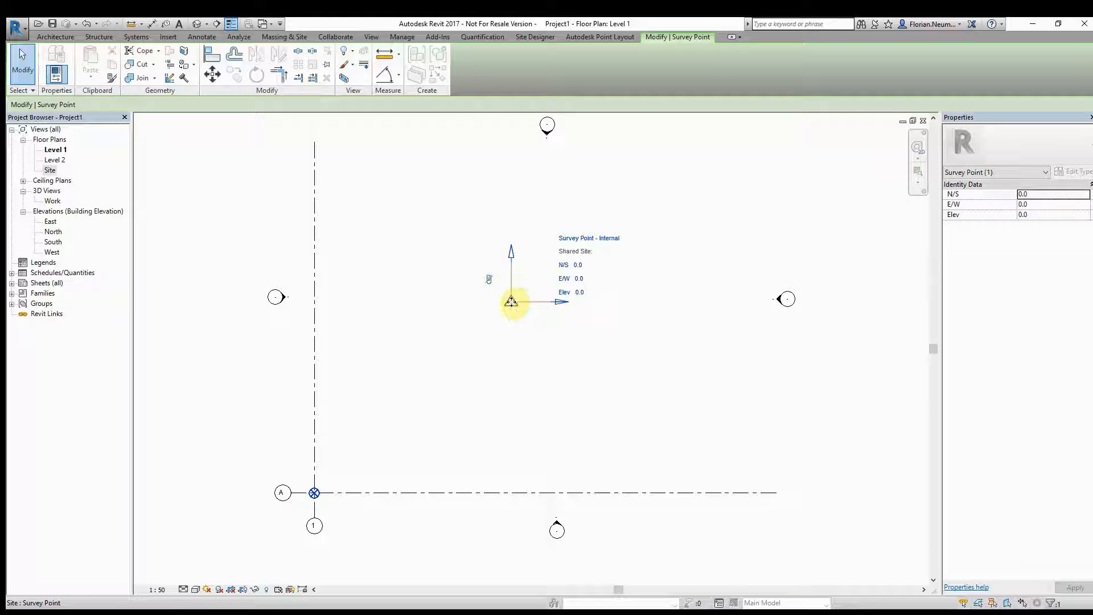
pyautogui.moveTo(511, 300); pyautogui.dragTo(471, 245)
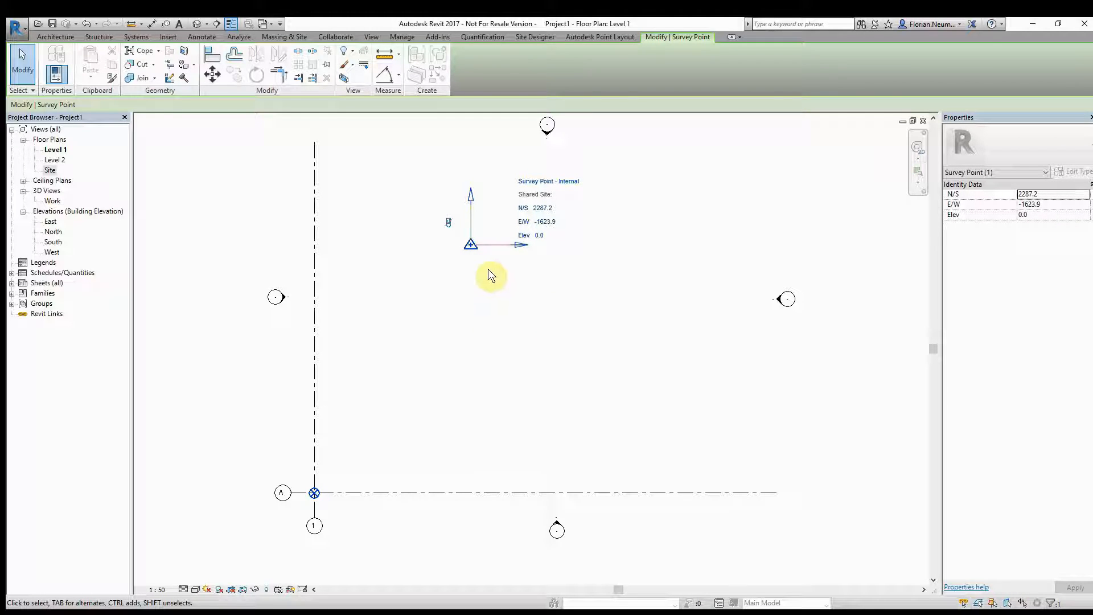
pyautogui.moveTo(470, 244); pyautogui.dragTo(437, 306)
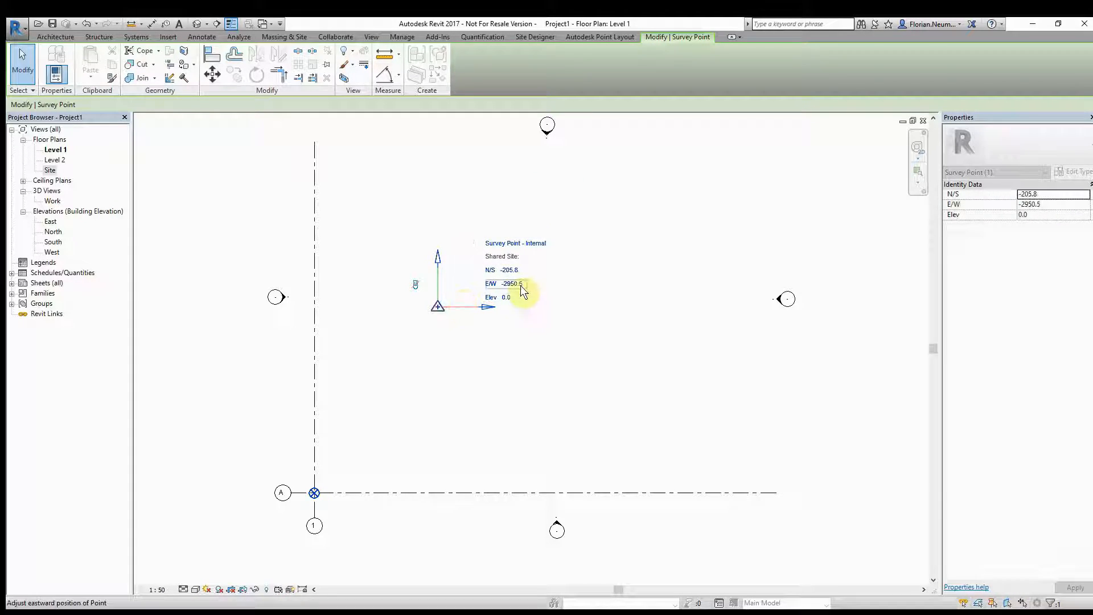
# - Set the survey point's E/W and N/S coordinates to 0 and clip it again
pyautogui.click(515, 284)
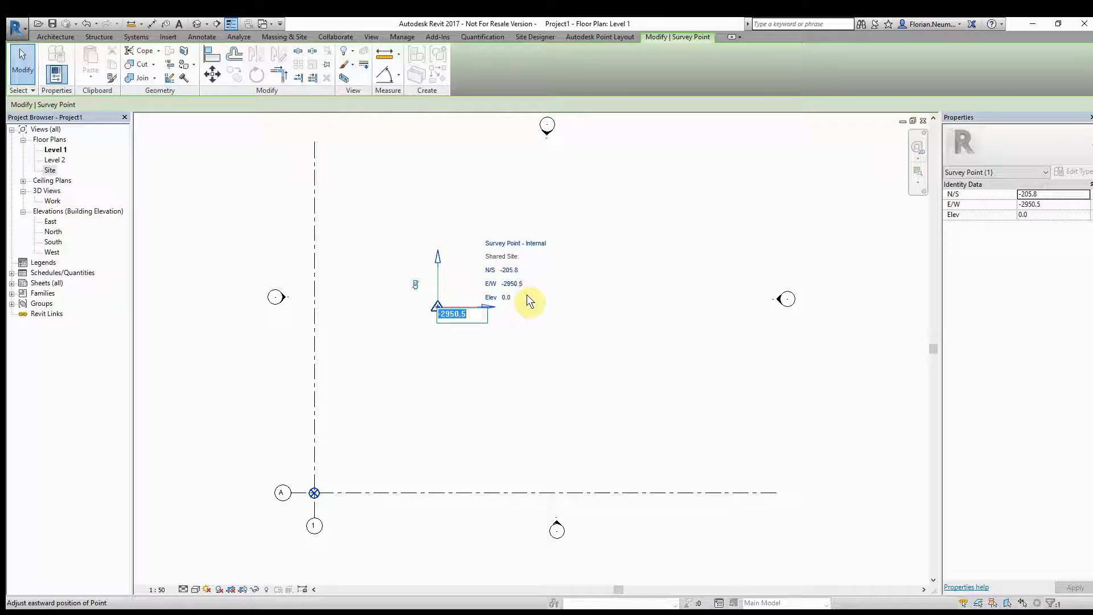
pyautogui.write('0')
pyautogui.press('Return')
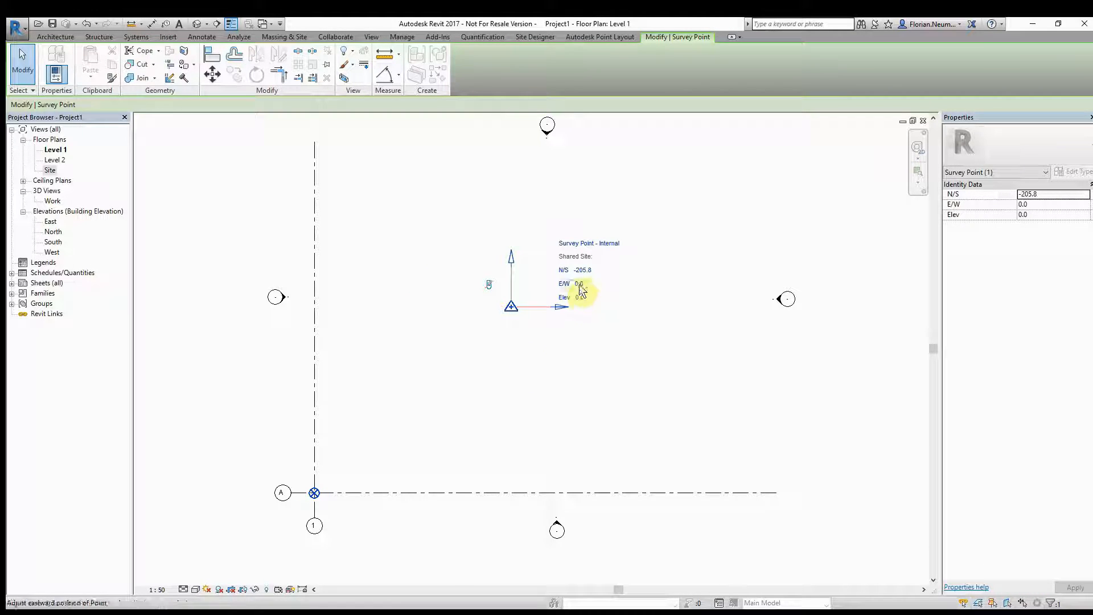
pyautogui.click(586, 270)
pyautogui.write('0')
pyautogui.press('Return')
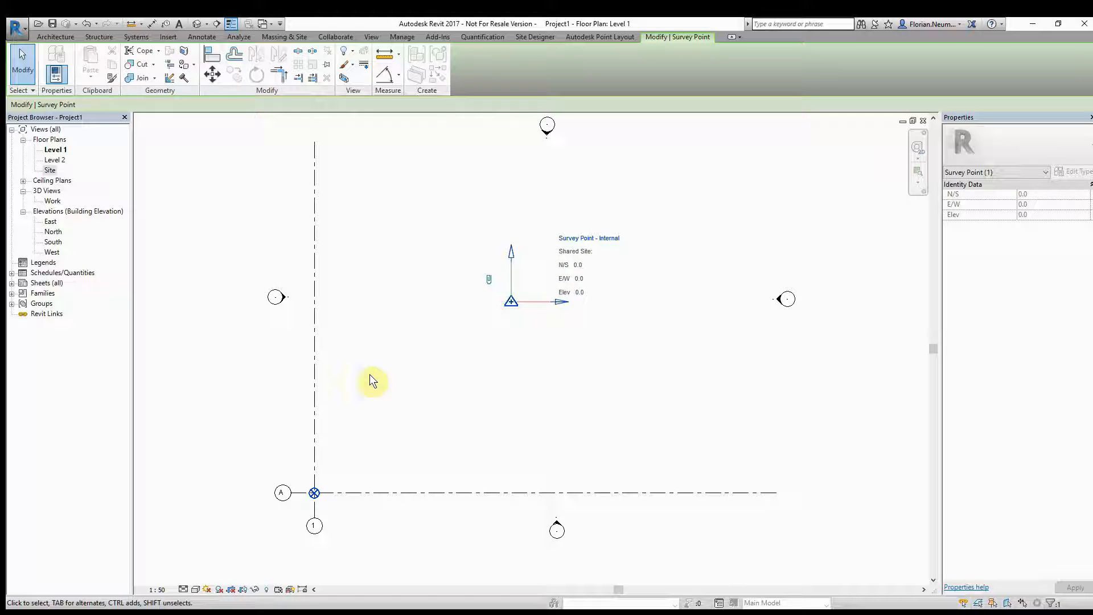
# - Move the clipped survey point west and slightly south, closer to grid line 1
pyautogui.moveTo(447, 356); pyautogui.dragTo(426, 374, button='middle')
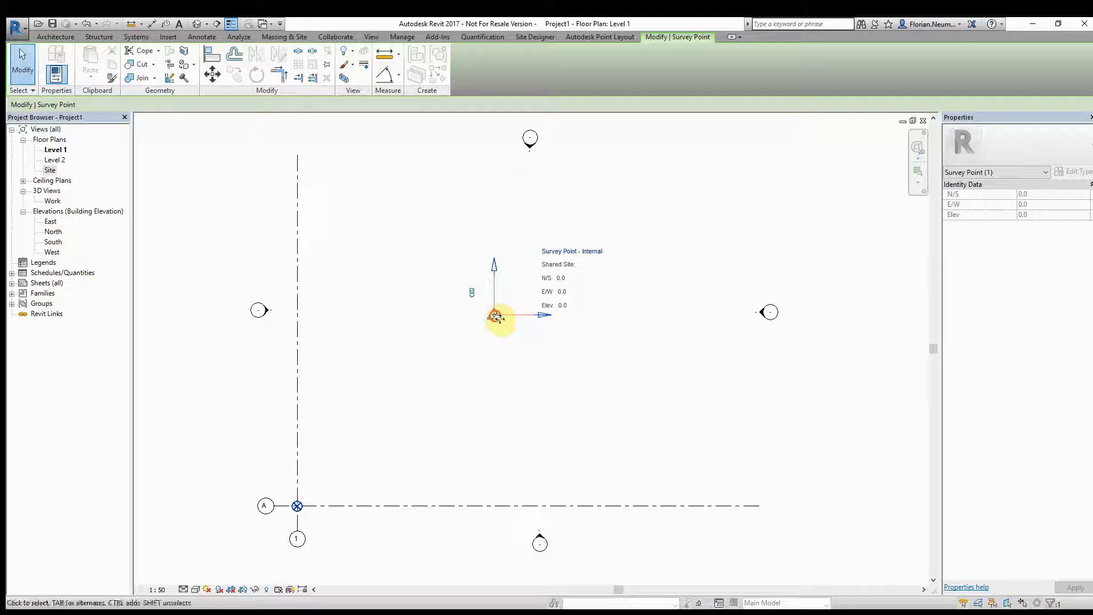
pyautogui.moveTo(494, 315); pyautogui.dragTo(388, 341)
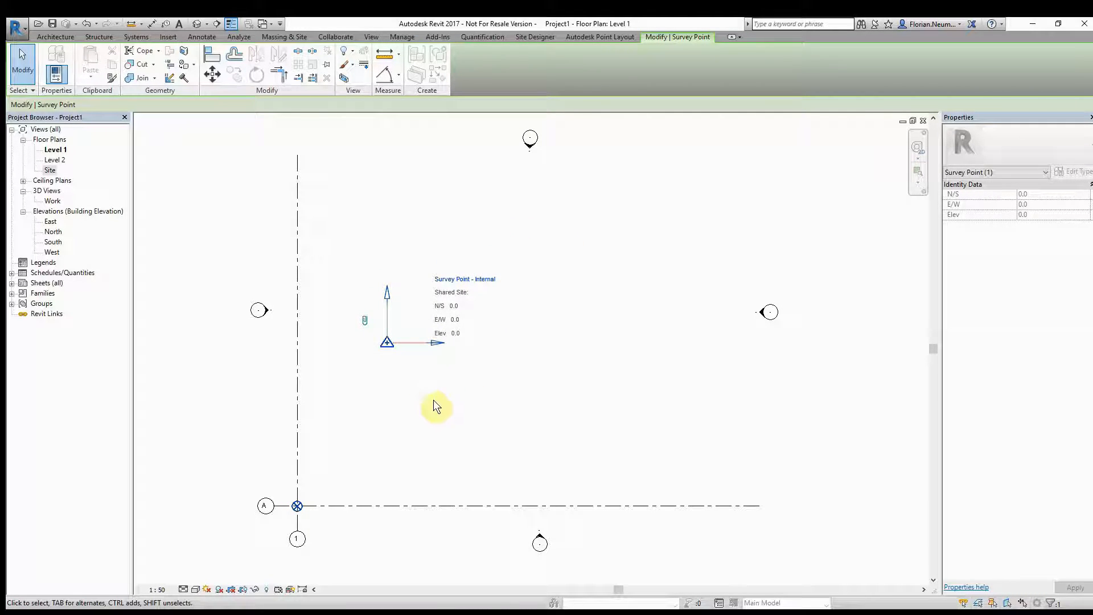
pyautogui.moveTo(434, 405)
pyautogui.mouseDown(button='middle')
pyautogui.moveTo(433, 395)
pyautogui.moveTo(422, 402)
pyautogui.mouseUp(button='middle')
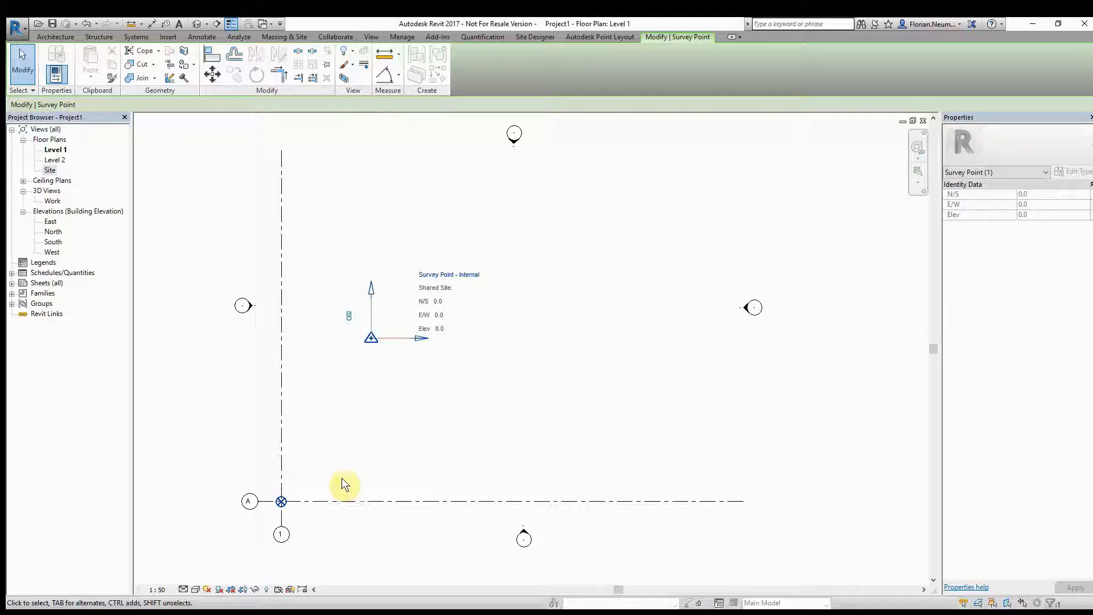
pyautogui.moveTo(353, 443); pyautogui.dragTo(371, 437, button='middle')
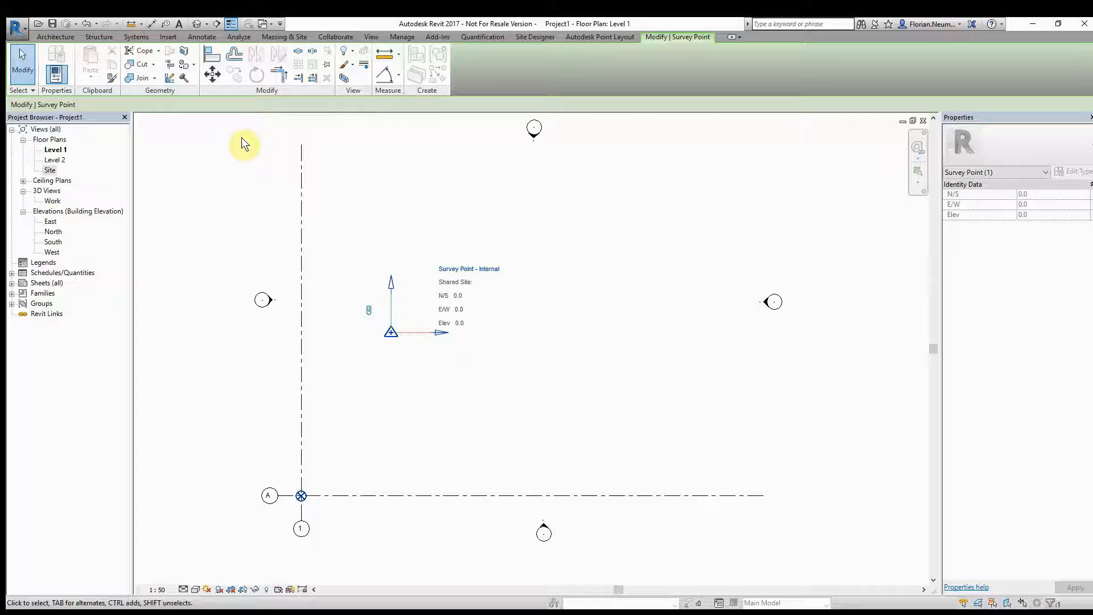
# - Place a spot coordinate with a leader and shoulder on the survey point
pyautogui.moveTo(263, 174); pyautogui.dragTo(261, 181, button='middle')
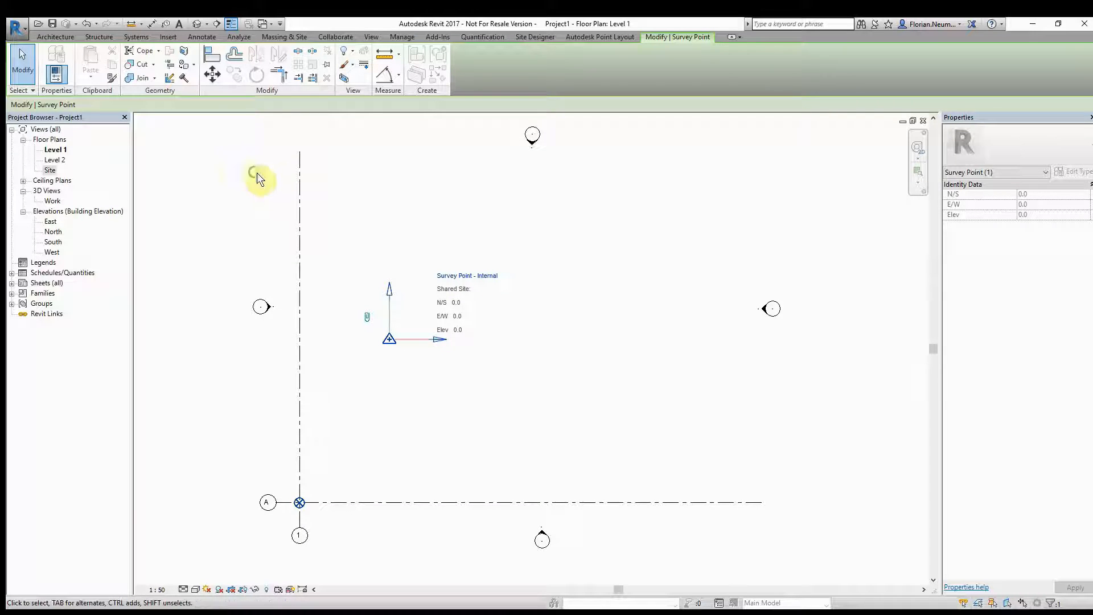
pyautogui.click(203, 37)
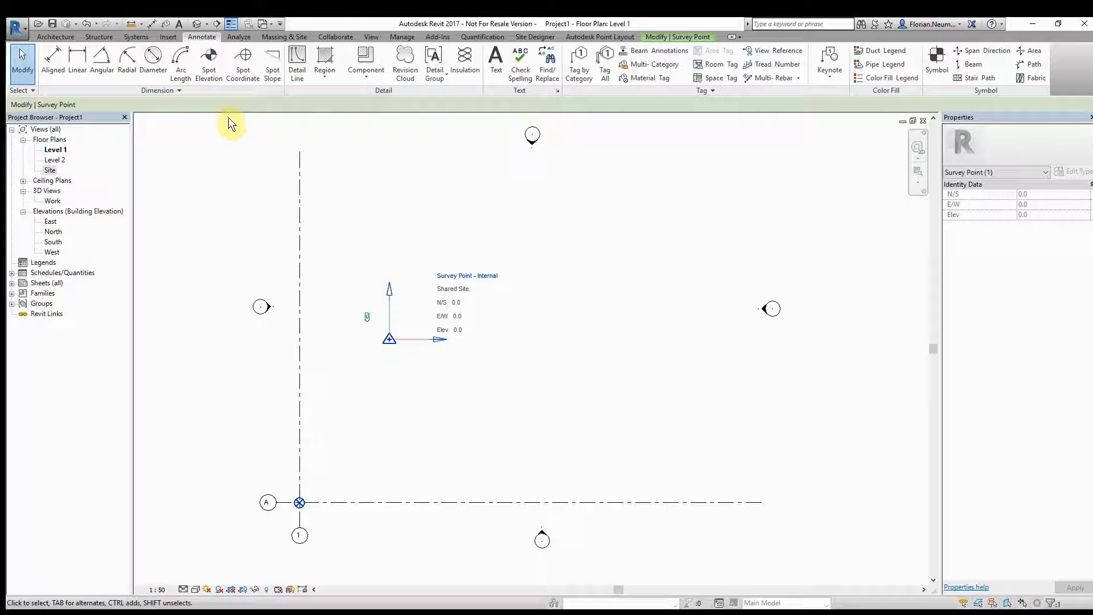
pyautogui.click(244, 76)
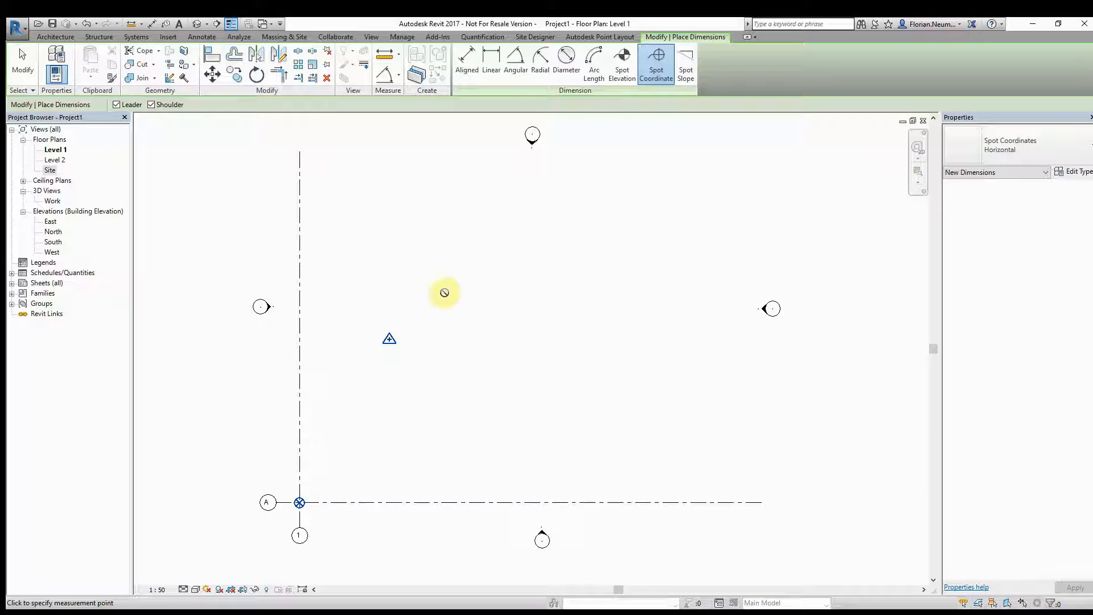
pyautogui.click(390, 335)
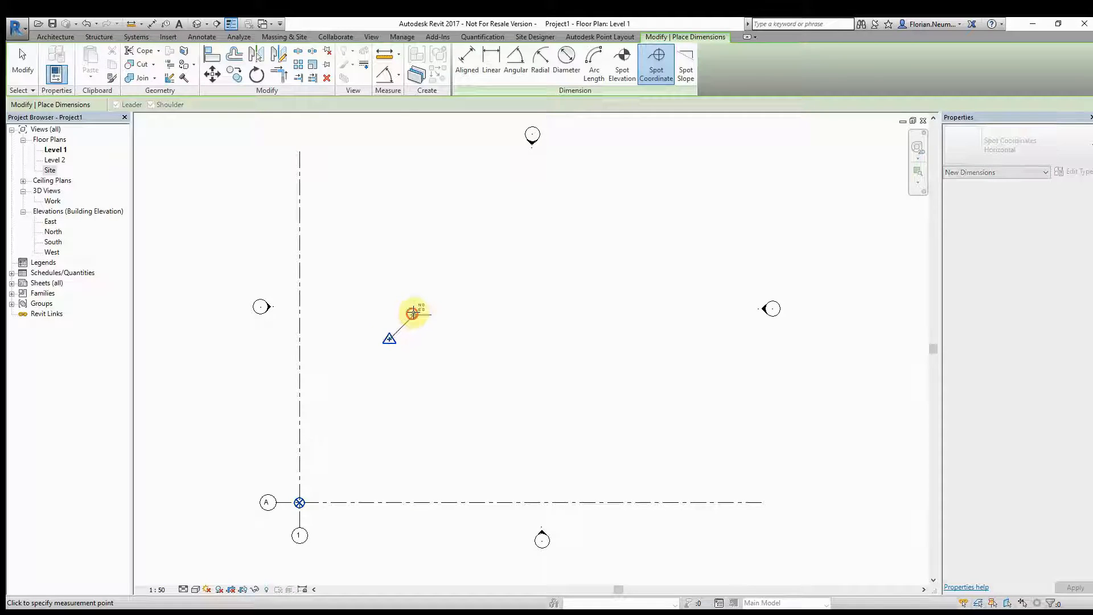
pyautogui.click(414, 315)
pyautogui.click(442, 315)
# - Place a spot coordinate with a leader and shoulder on the project base point at grid intersection A-1
pyautogui.click(298, 503)
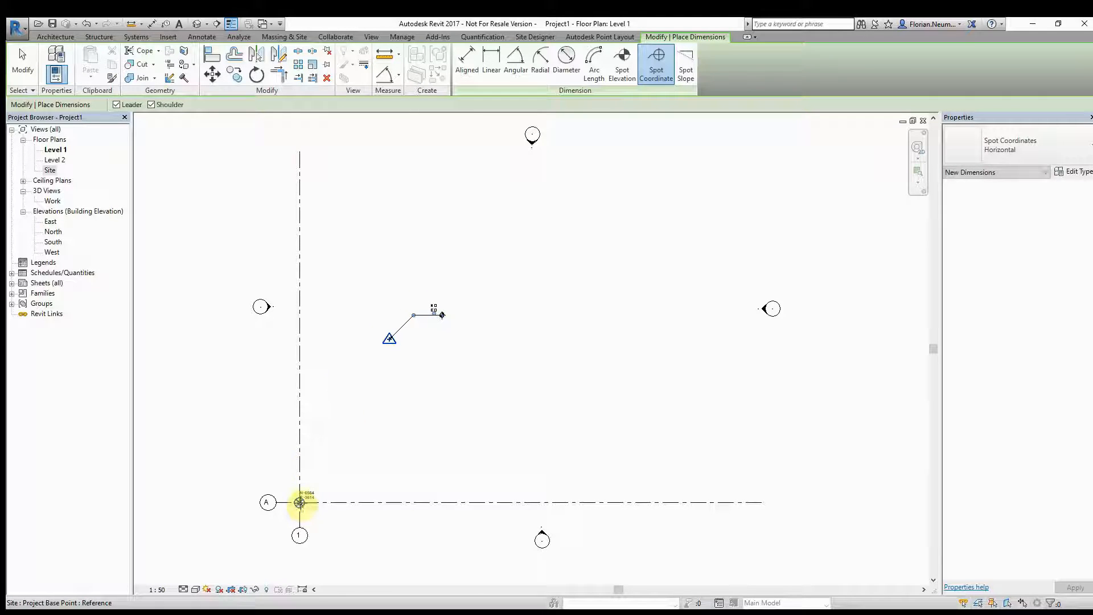
pyautogui.click(259, 461)
pyautogui.click(225, 461)
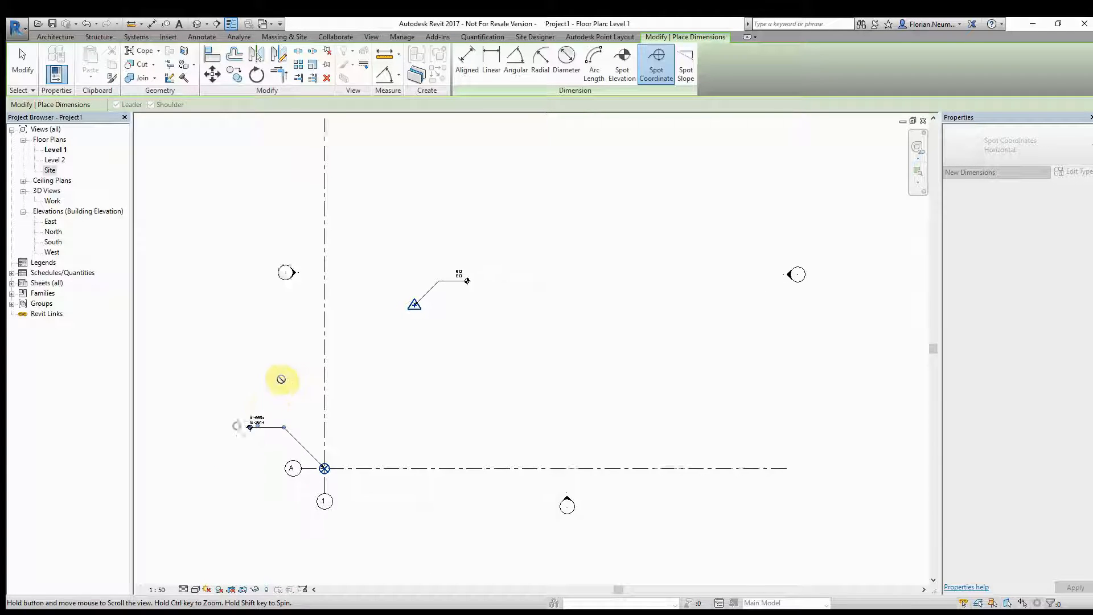
pyautogui.scroll(5, 256, 419)
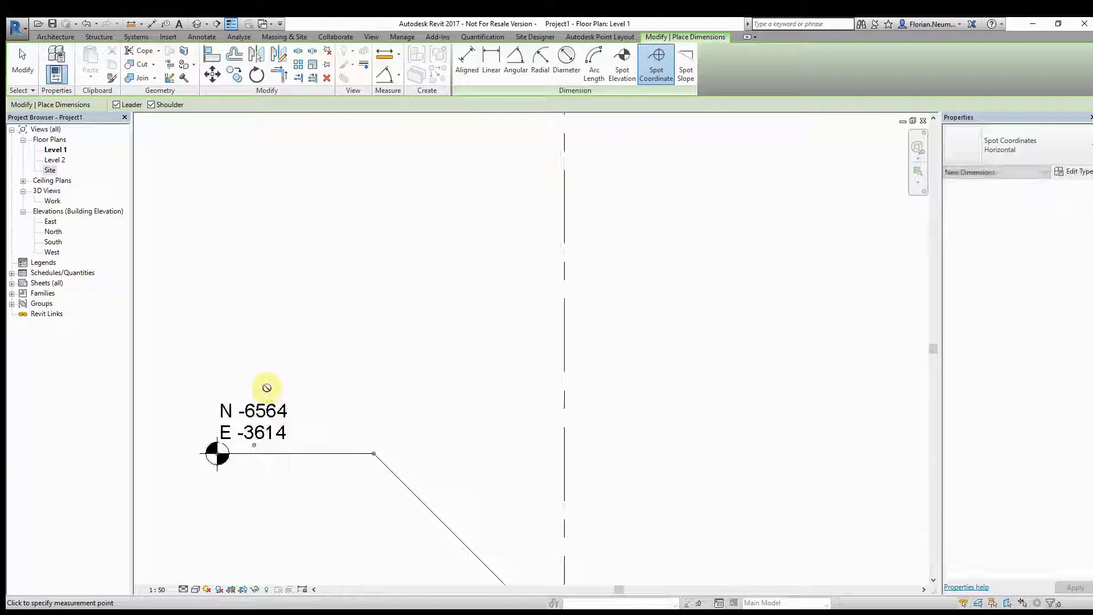
pyautogui.scroll(-1, 322, 344)
pyautogui.moveTo(325, 344); pyautogui.dragTo(322, 433, button='middle')
pyautogui.scroll(-1, 321, 427)
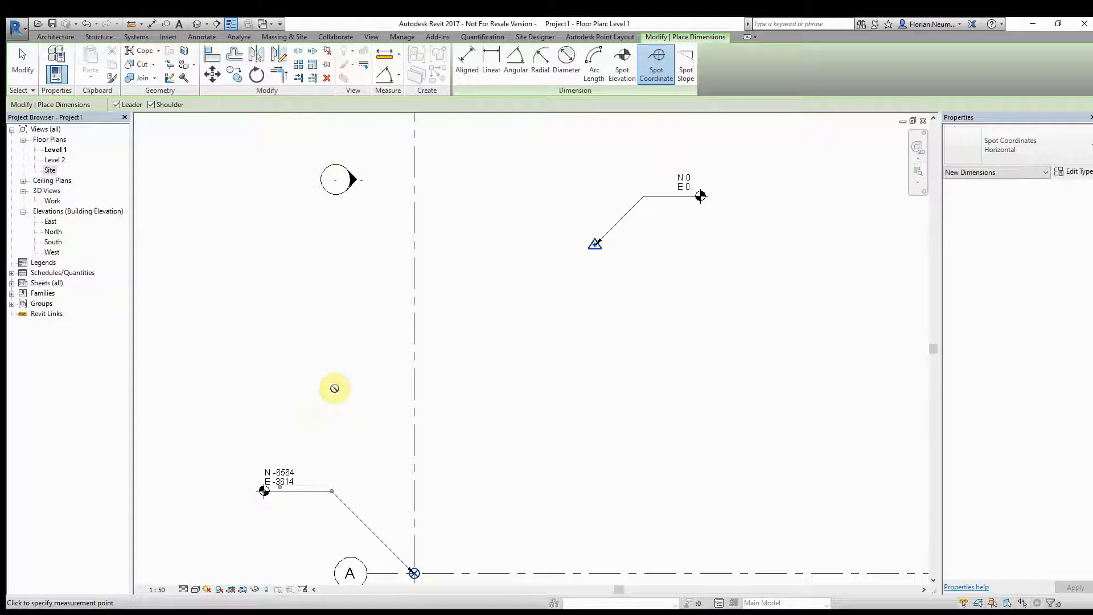
pyautogui.moveTo(334, 385); pyautogui.dragTo(338, 383, button='middle')
pyautogui.press('Escape')
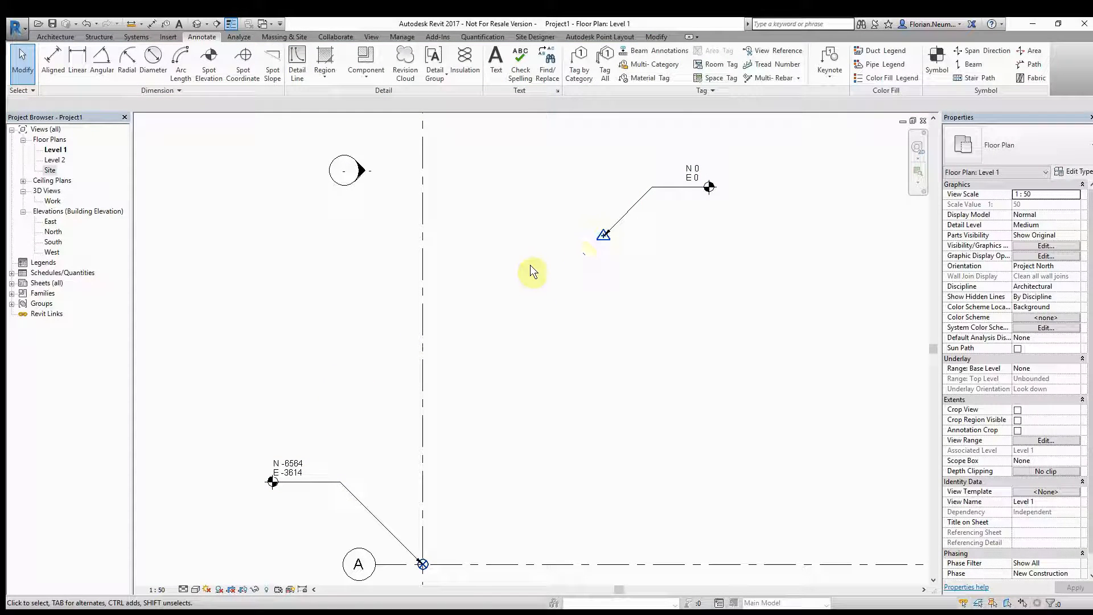
# - Delete the spot coordinates at the project base point and the survey point
pyautogui.moveTo(383, 505); pyautogui.dragTo(206, 419)
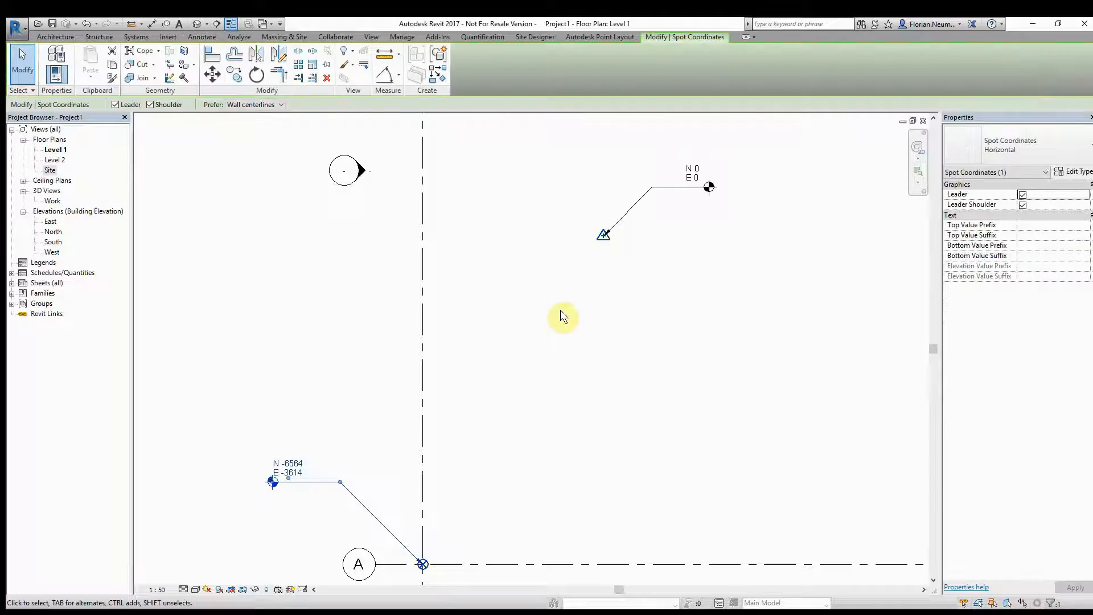
pyautogui.press('Delete')
pyautogui.moveTo(778, 240); pyautogui.dragTo(642, 147)
pyautogui.press('Delete')
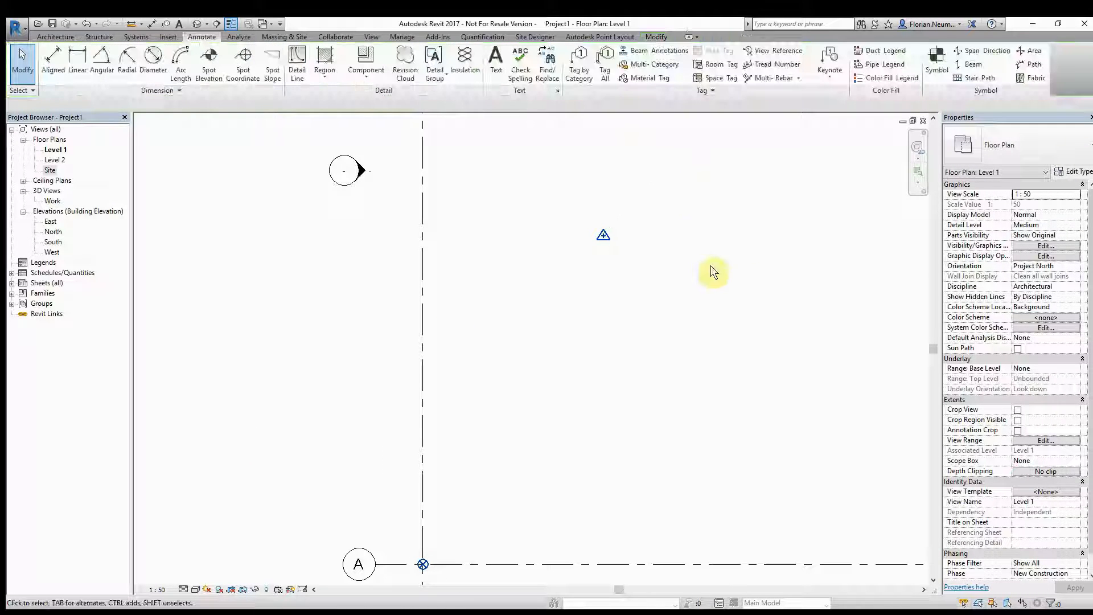
# - Restart the Spot Coordinate command and rename its Horizontal type to SP-Horizontal
pyautogui.click(257, 69)
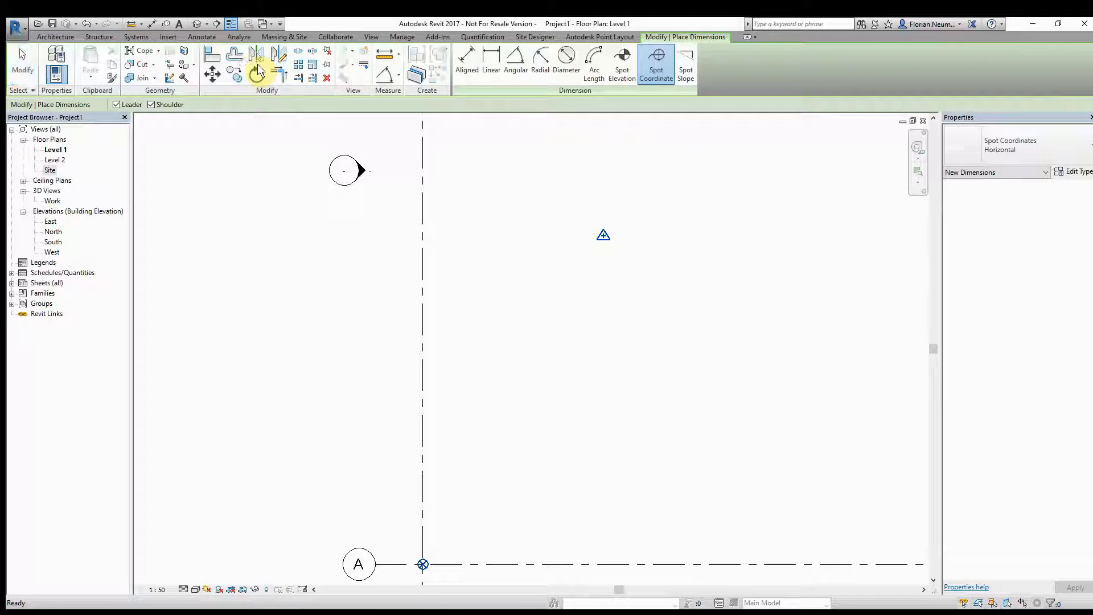
pyautogui.click(1075, 172)
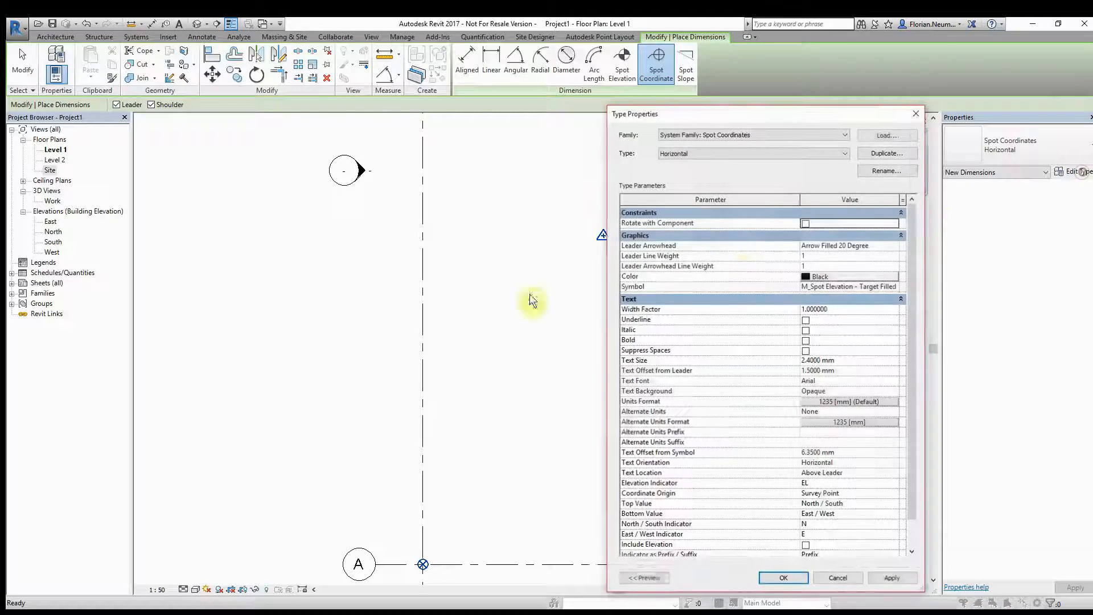
pyautogui.moveTo(739, 118); pyautogui.dragTo(678, 105)
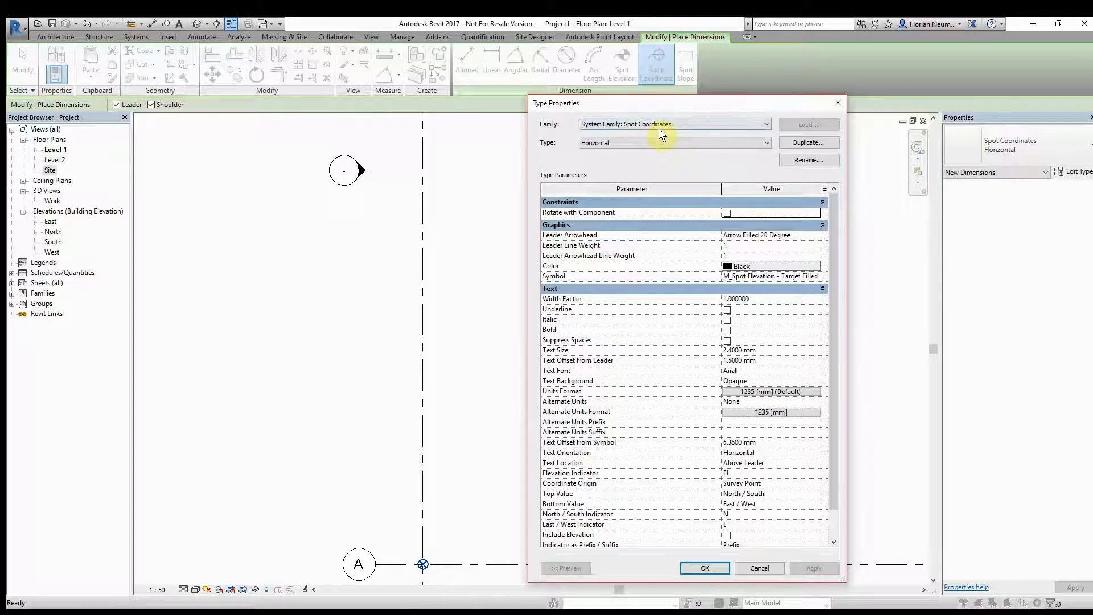
pyautogui.click(806, 158)
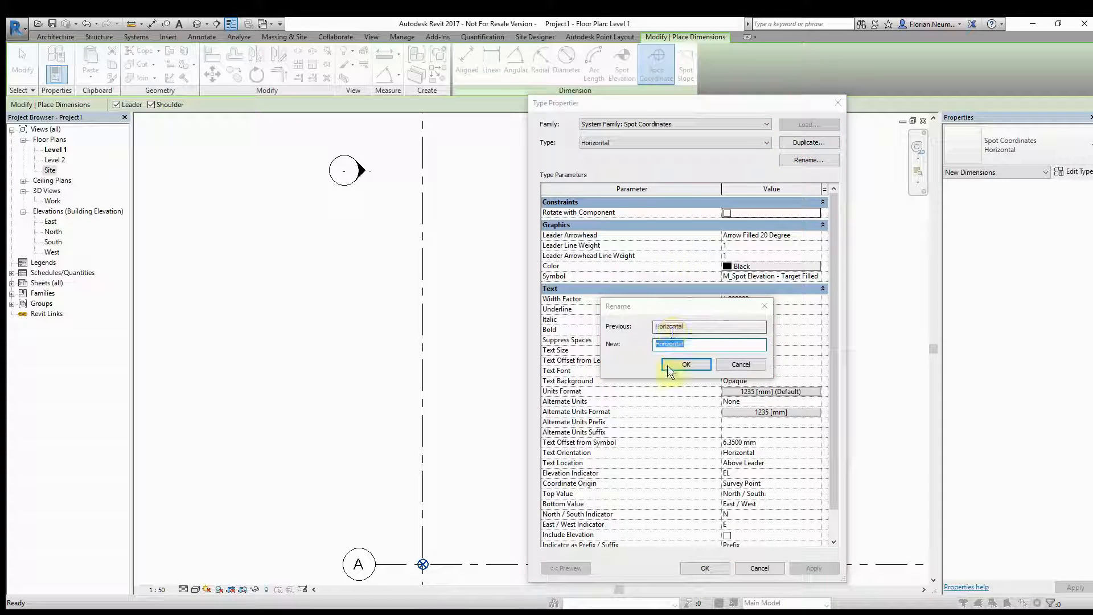
pyautogui.click(655, 344)
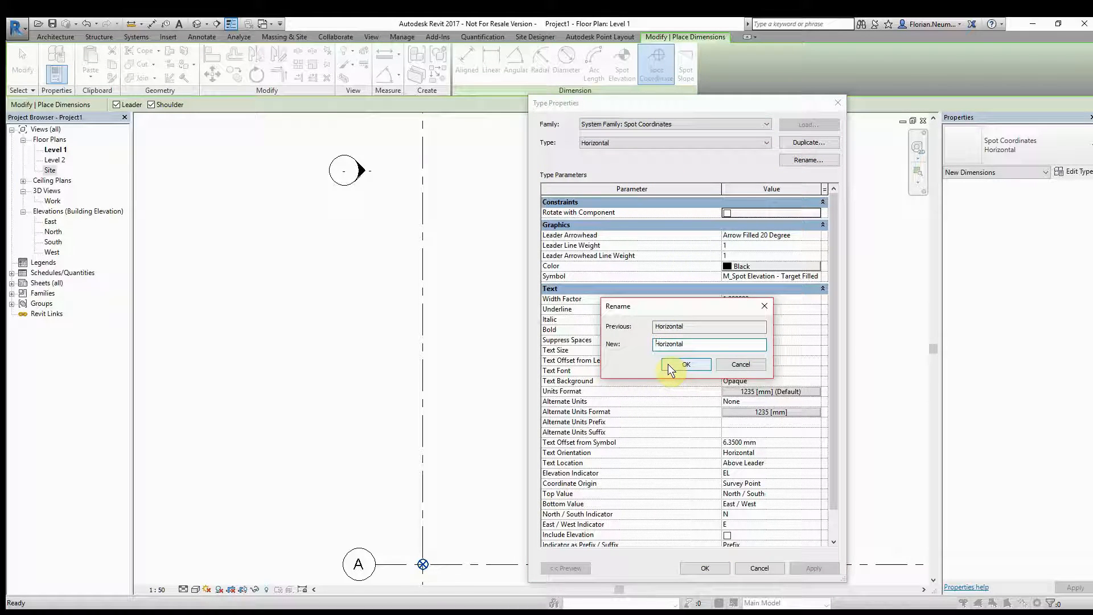
pyautogui.write('SP-')
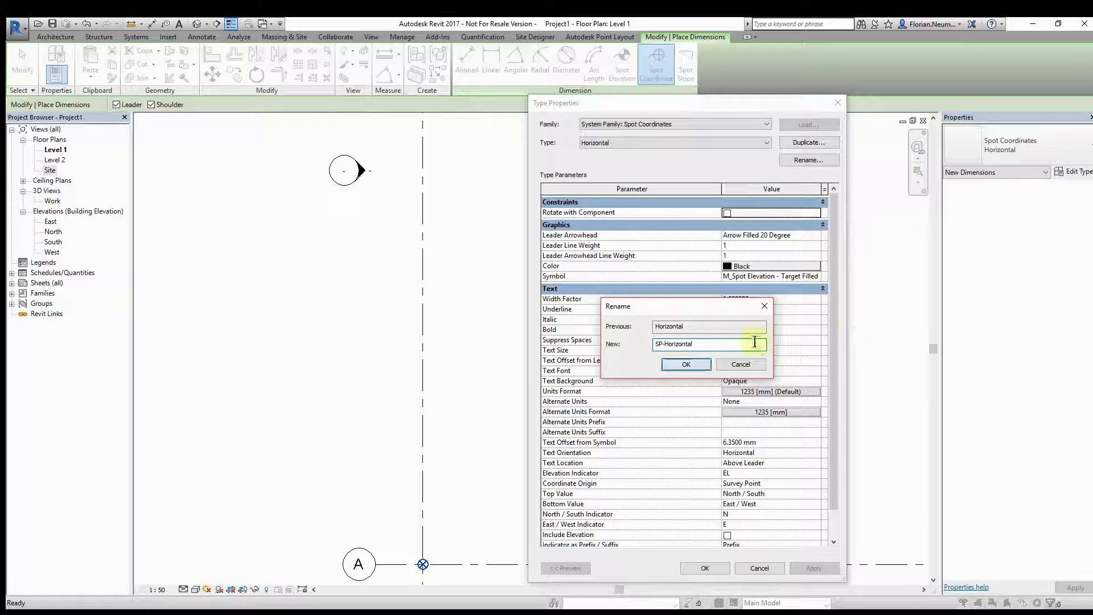
pyautogui.click(692, 364)
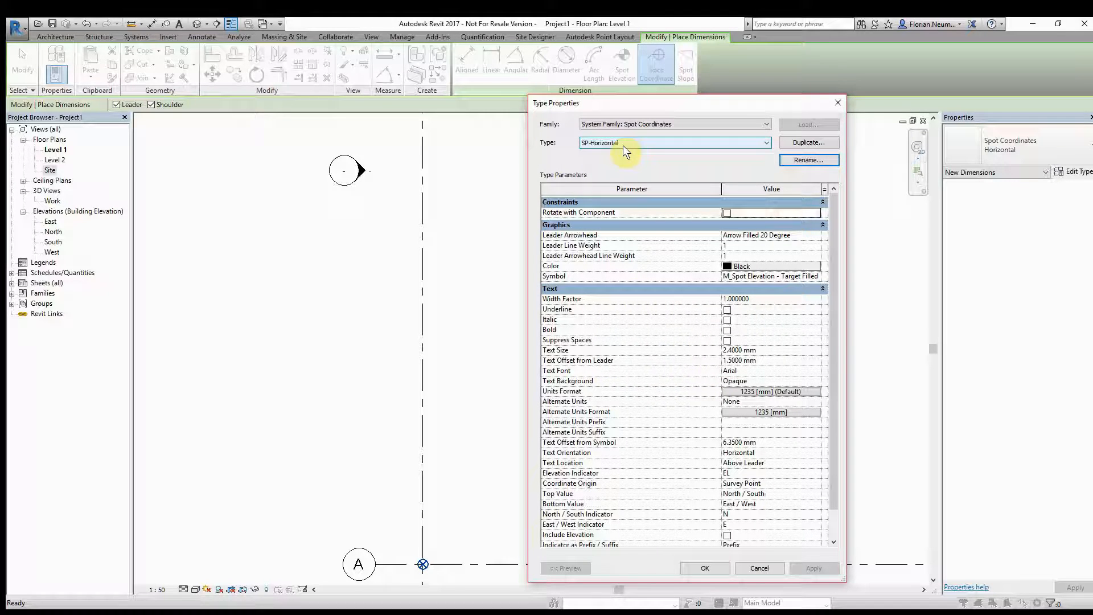
# - Set the SP-Horizontal indicators to SP-L for elevation, SP-N for north/south and SP-E for east/west, and include the elevation
pyautogui.moveTo(835, 380); pyautogui.dragTo(839, 447)
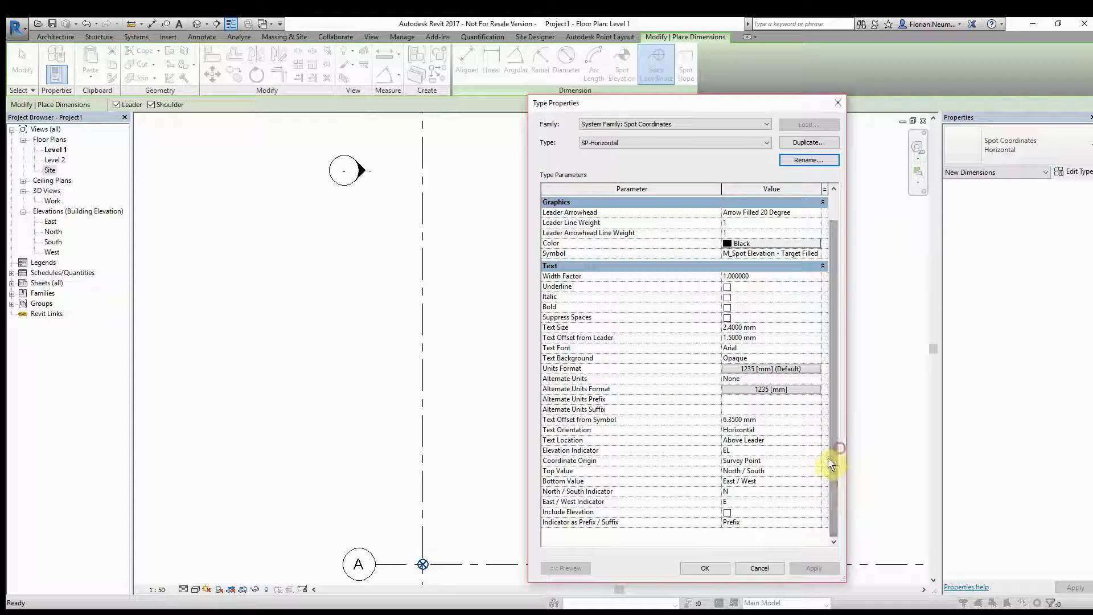
pyautogui.click(575, 460)
pyautogui.click(766, 459)
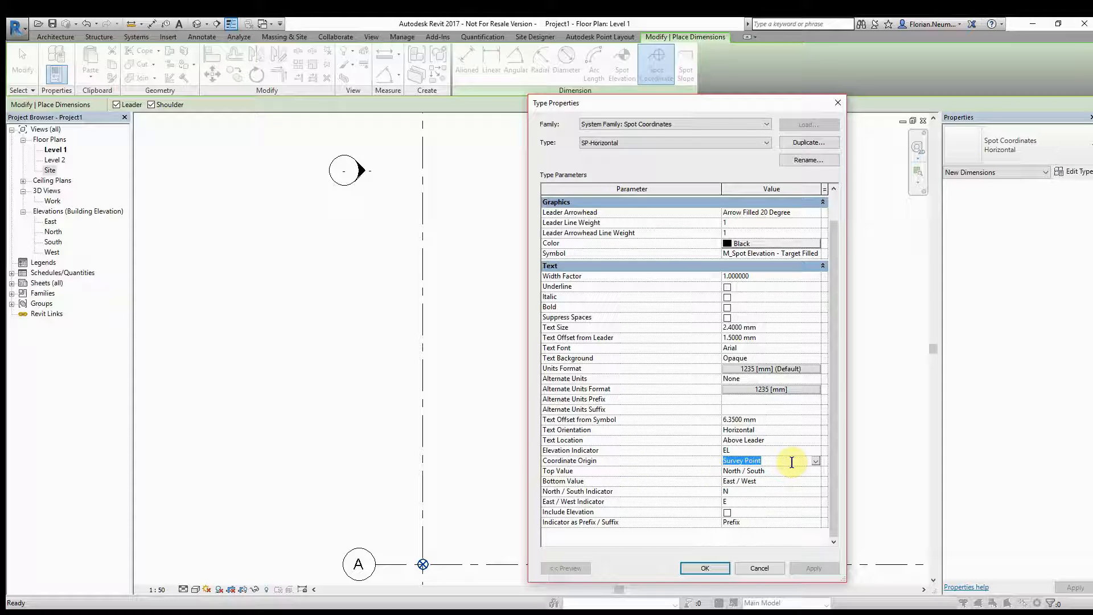
pyautogui.click(726, 450)
pyautogui.press('BackSpace')
pyautogui.press('BackSpace')
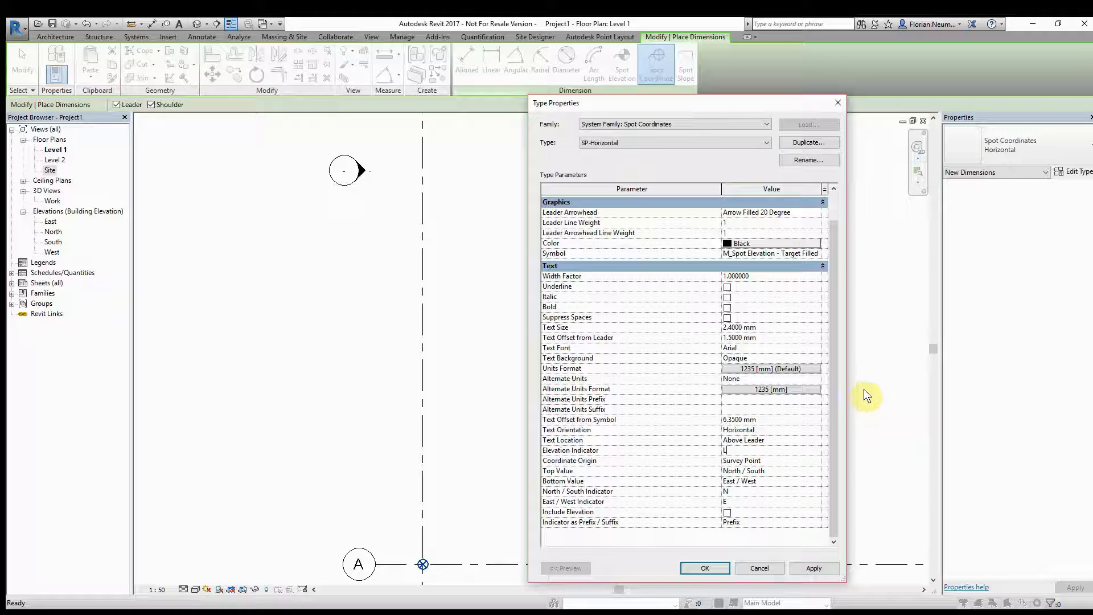
pyautogui.write('SP-')
pyautogui.write('P')
pyautogui.write('P-')
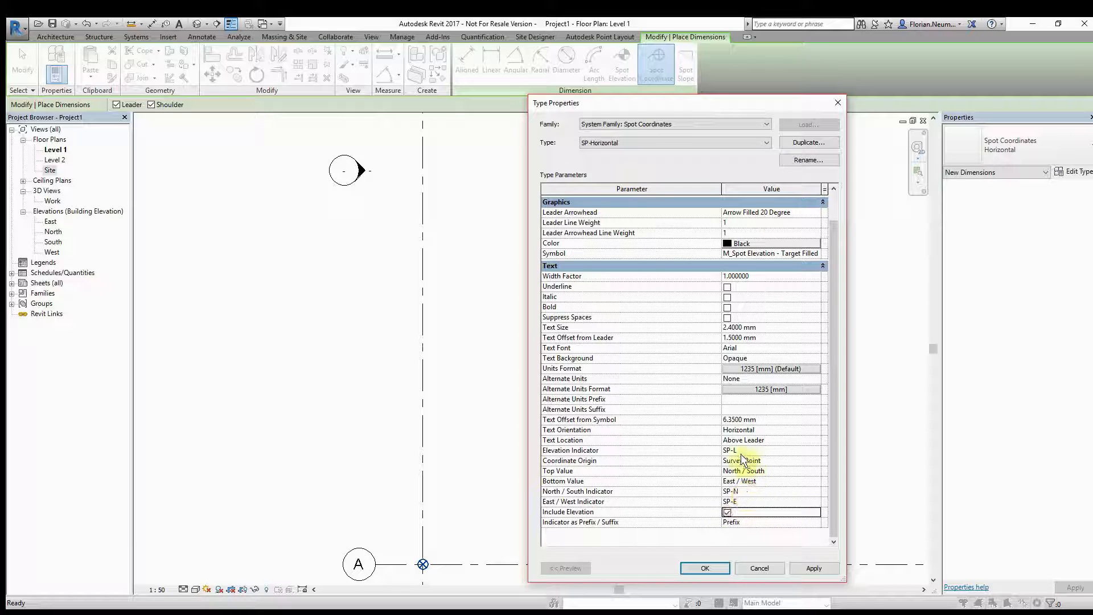
# - Examine the SP-Horizontal type's elevation indicator, bottom value options, coordinate origin, colour and symbol settings
pyautogui.click(785, 448)
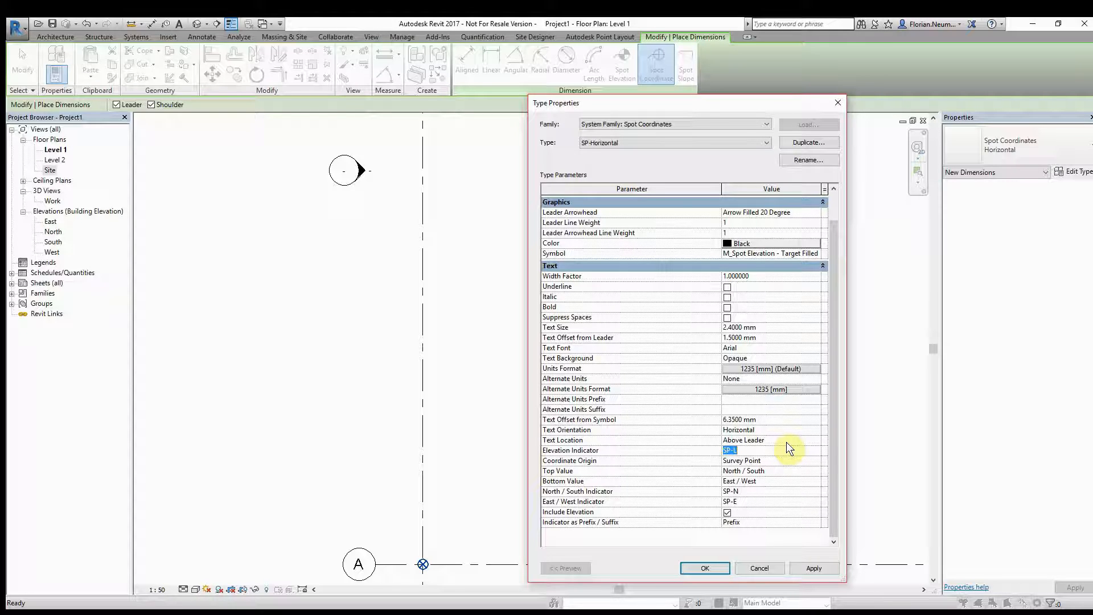
pyautogui.click(764, 483)
pyautogui.click(814, 480)
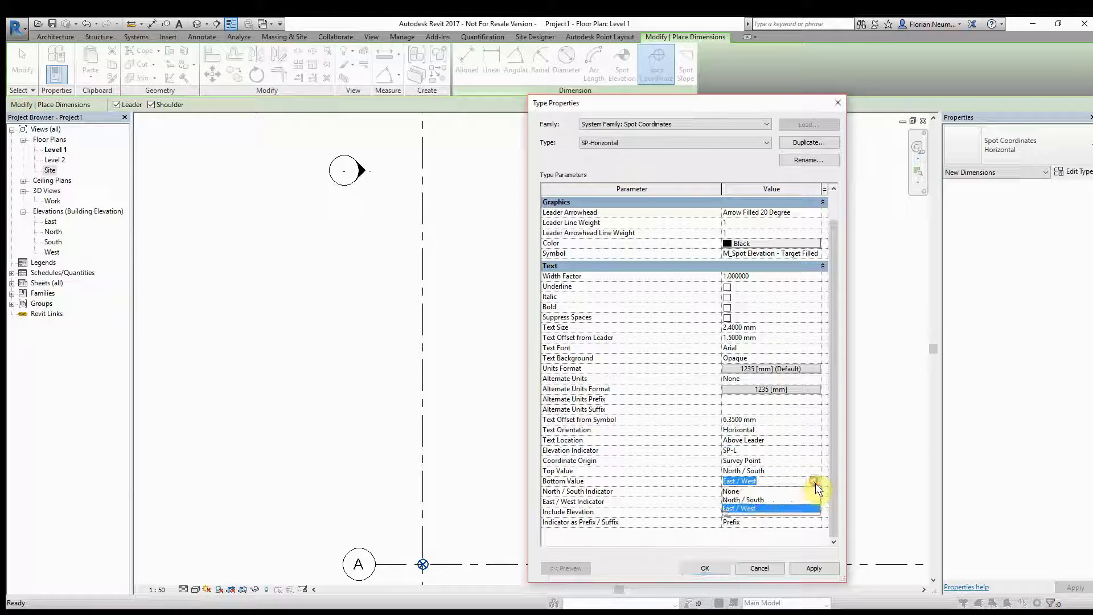
pyautogui.click(789, 481)
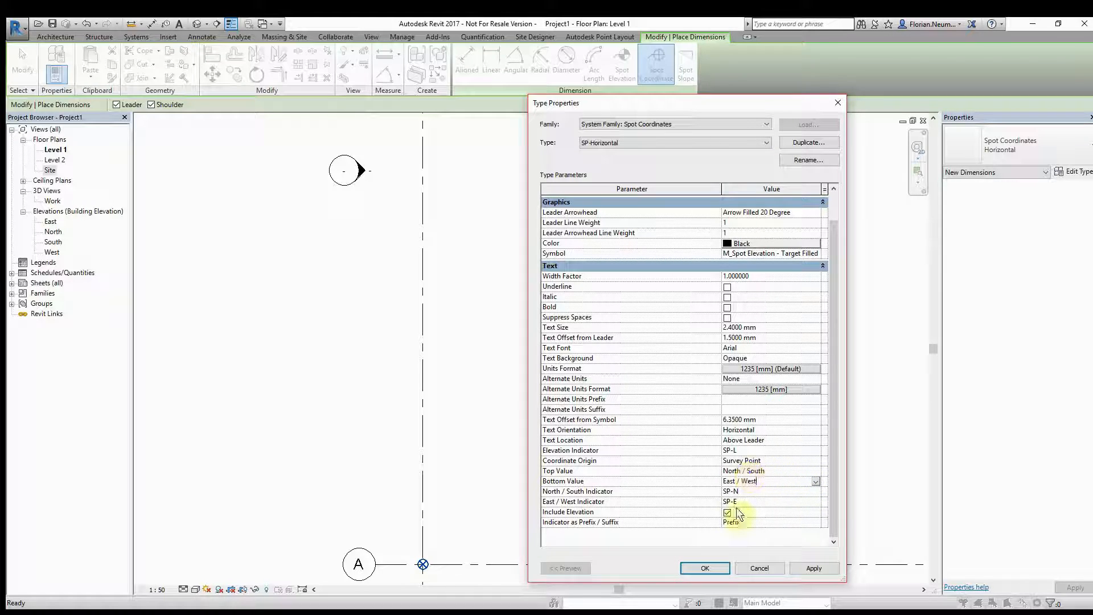
pyautogui.click(730, 460)
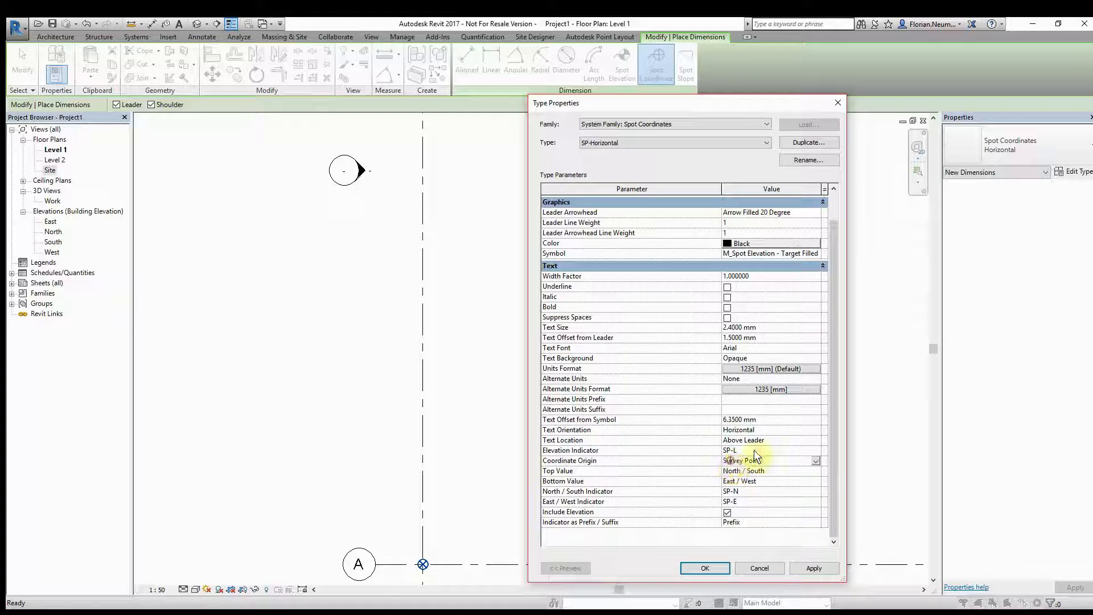
pyautogui.moveTo(834, 308); pyautogui.dragTo(835, 255)
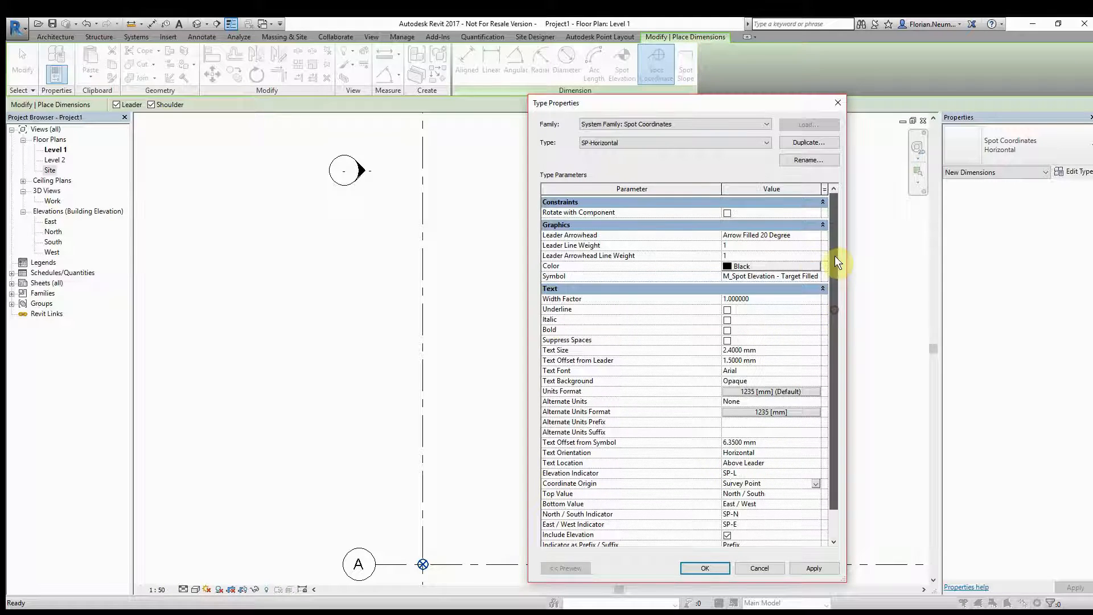
pyautogui.click(753, 265)
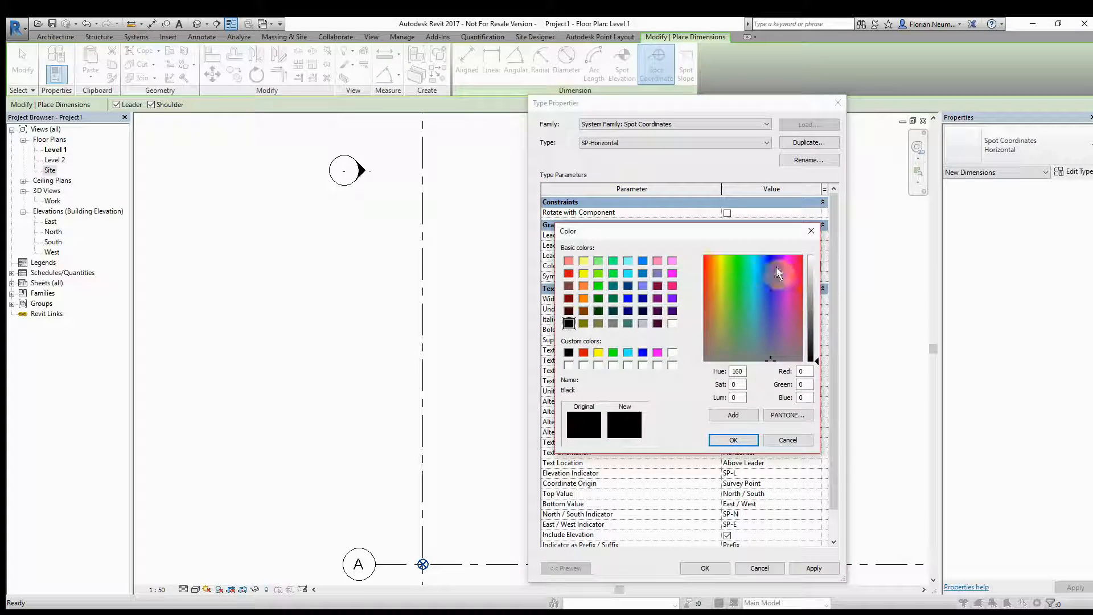
pyautogui.click(785, 438)
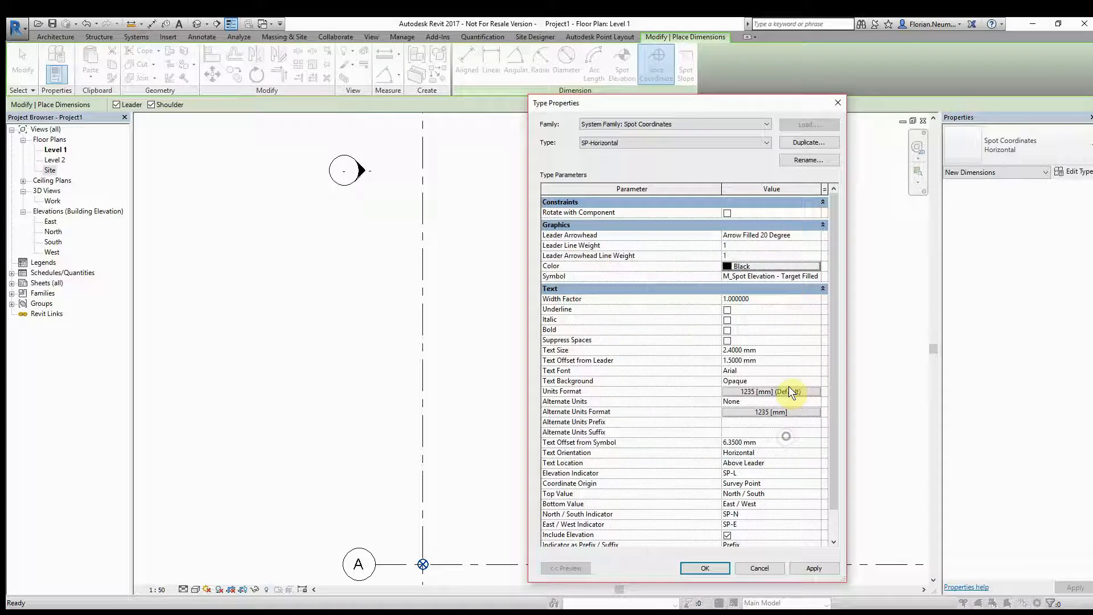
pyautogui.click(753, 276)
pyautogui.moveTo(756, 275); pyautogui.dragTo(816, 275)
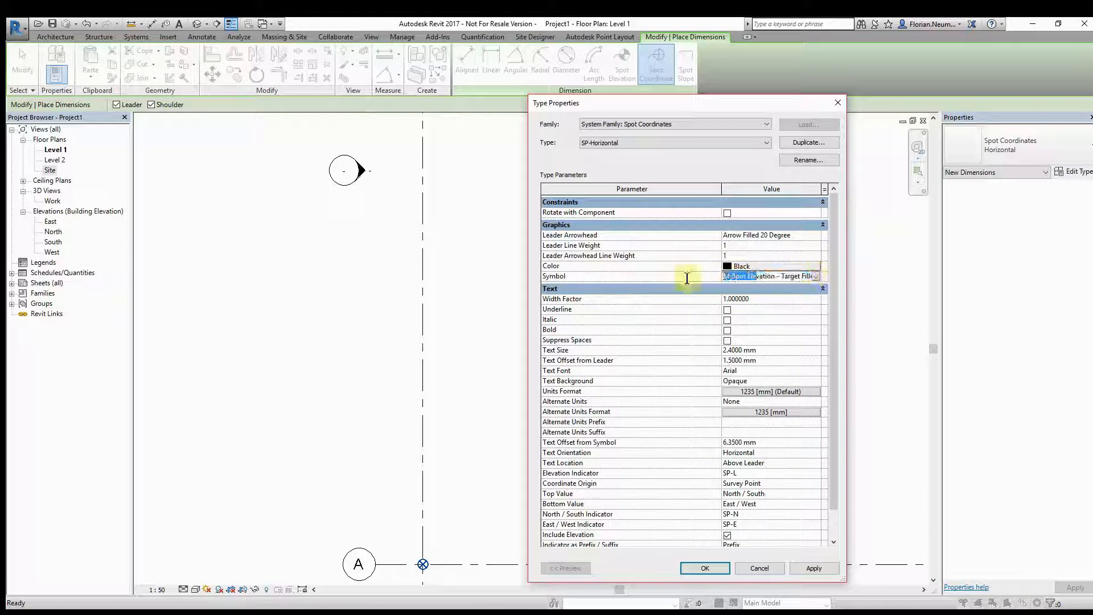
pyautogui.click(778, 276)
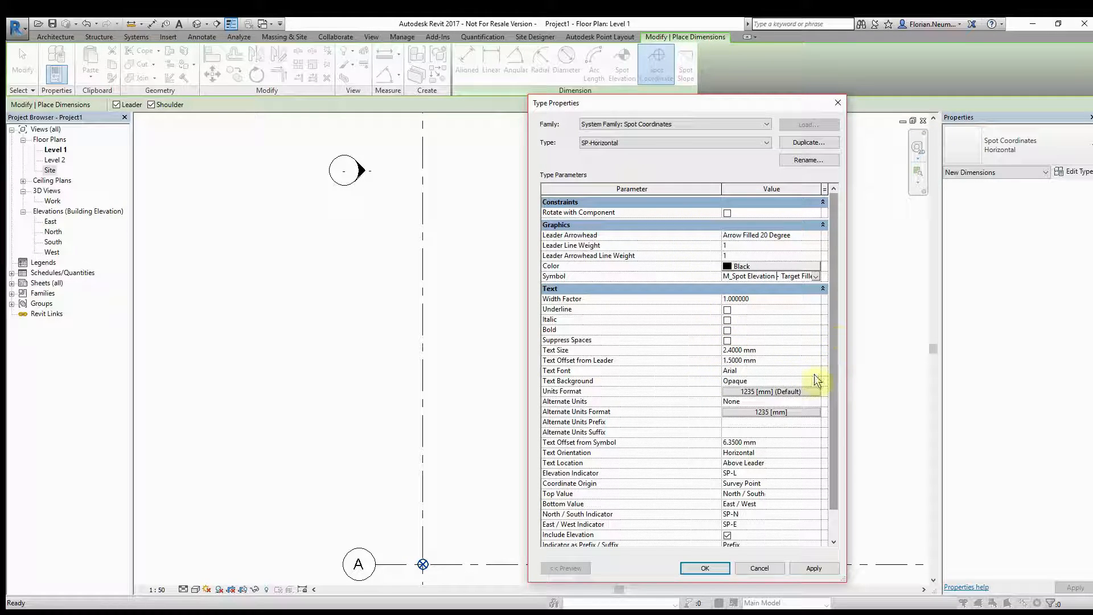
# - Duplicate the SP-Horizontal spot coordinate type under the name PB-Horizontal
pyautogui.click(808, 142)
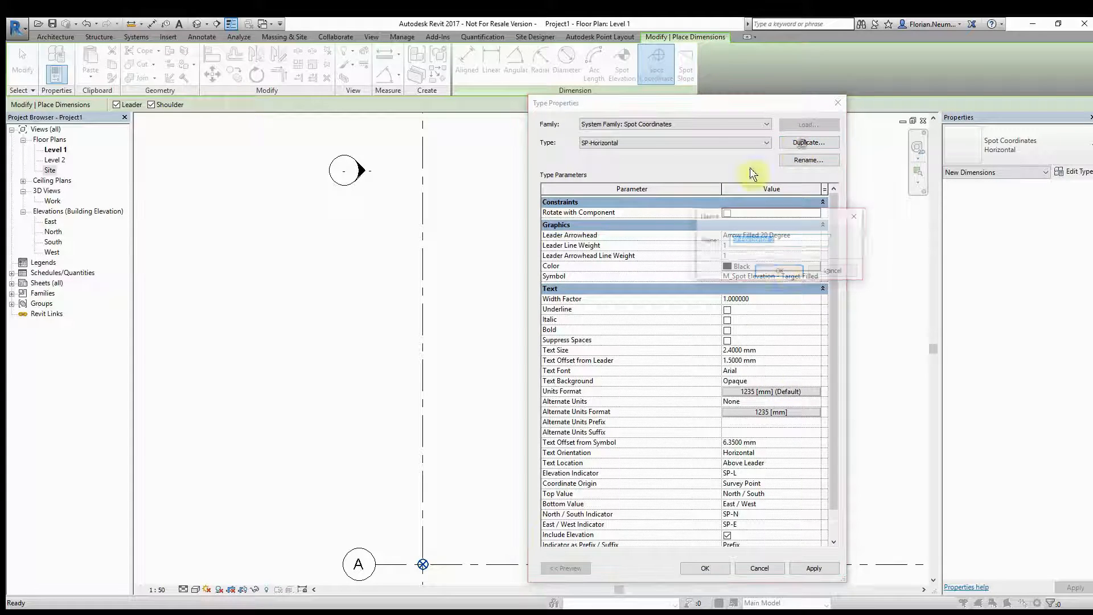
pyautogui.click(796, 239)
pyautogui.press('BackSpace')
pyautogui.press('BackSpace')
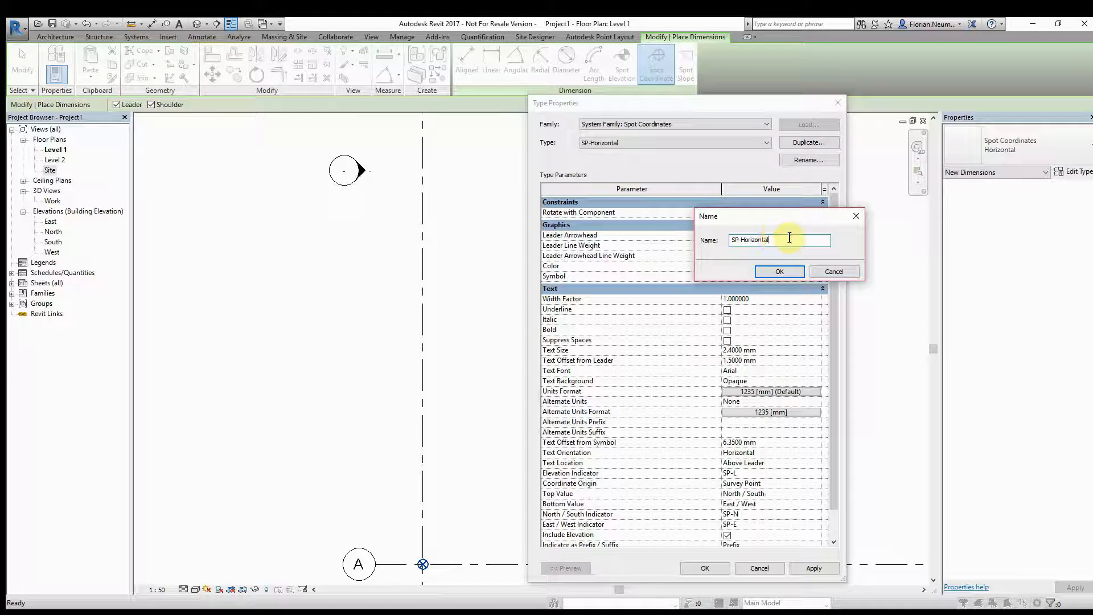
pyautogui.click(739, 240)
pyautogui.press('BackSpace')
pyautogui.press('BackSpace')
pyautogui.press('BackSpace')
pyautogui.write('PB')
pyautogui.click(779, 272)
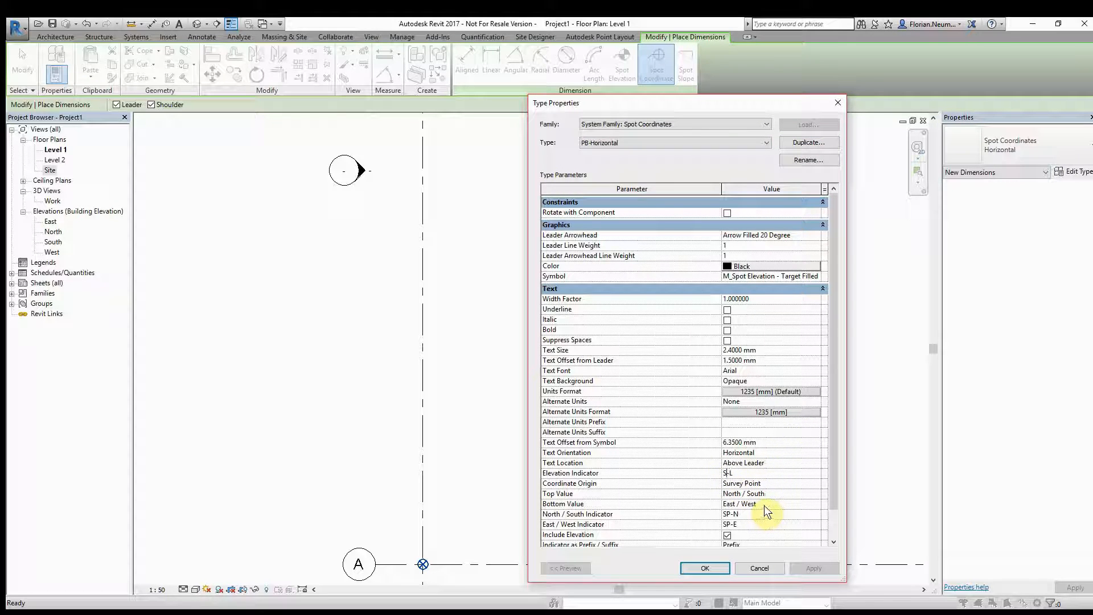
# - Set the PB-Horizontal indicators to PB-L for elevation, PB-N for north/south and PB-E for east/west
pyautogui.press('BackSpace')
pyautogui.write('PB')
pyautogui.click(727, 514)
pyautogui.write('PB')
pyautogui.press('BackSpace')
pyautogui.click(834, 452)
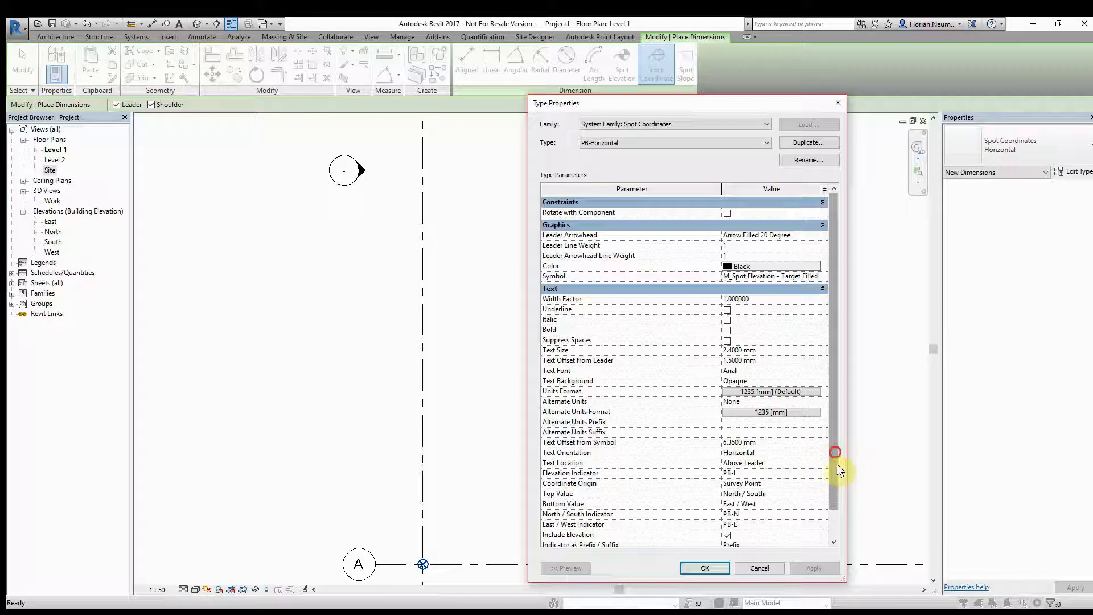
# - Set the PB-Horizontal type's coordinate origin to Project Base Point
pyautogui.moveTo(838, 465)
pyautogui.mouseDown()
pyautogui.moveTo(834, 432)
pyautogui.moveTo(835, 502)
pyautogui.moveTo(837, 482)
pyautogui.mouseUp()
pyautogui.click(780, 460)
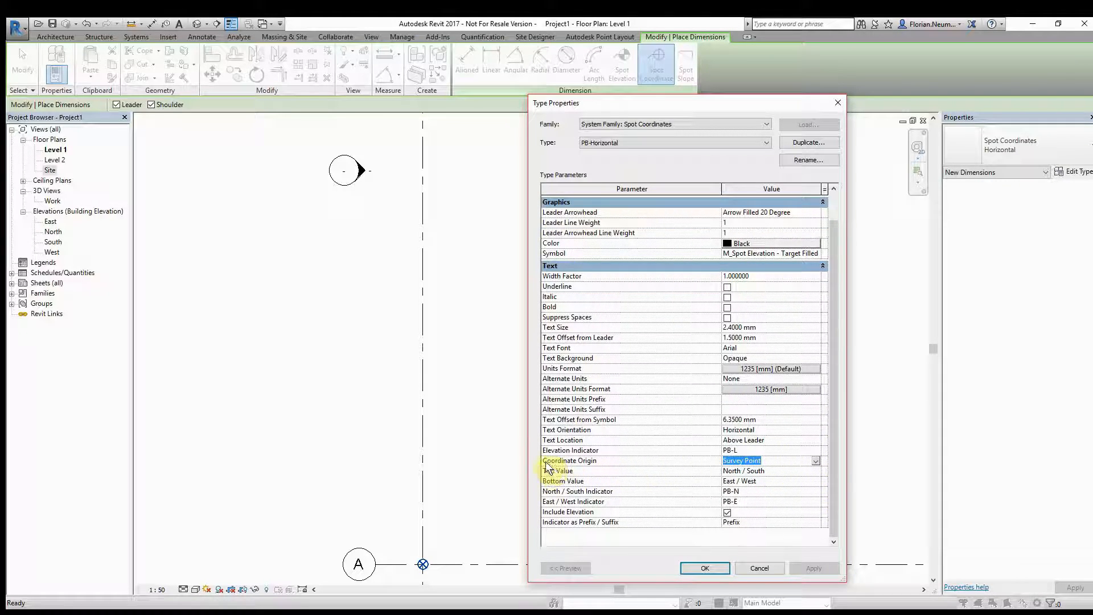
pyautogui.click(817, 459)
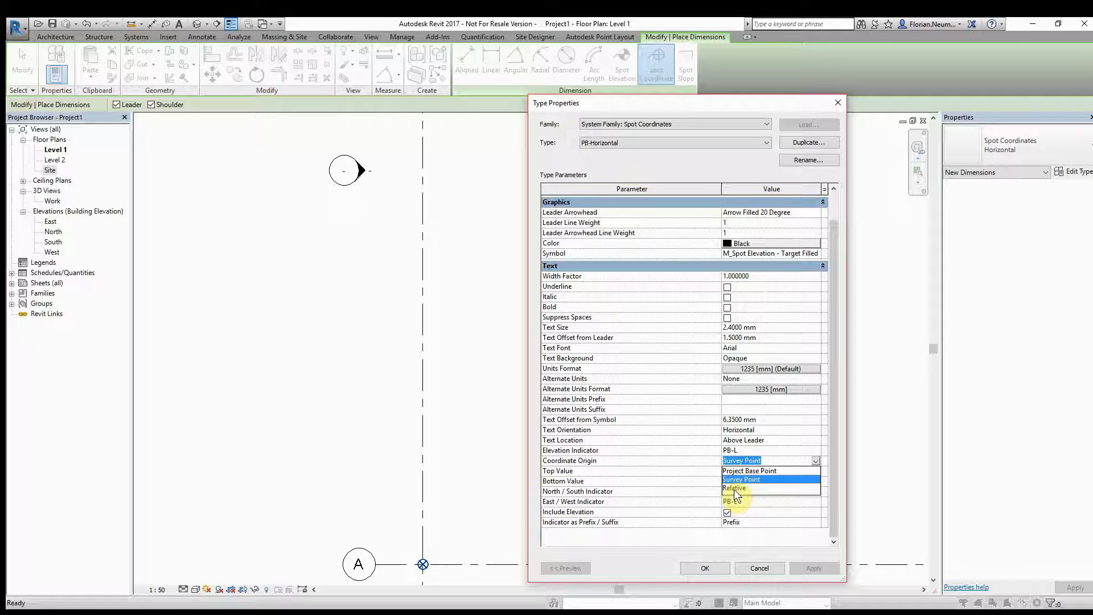
pyautogui.click(743, 470)
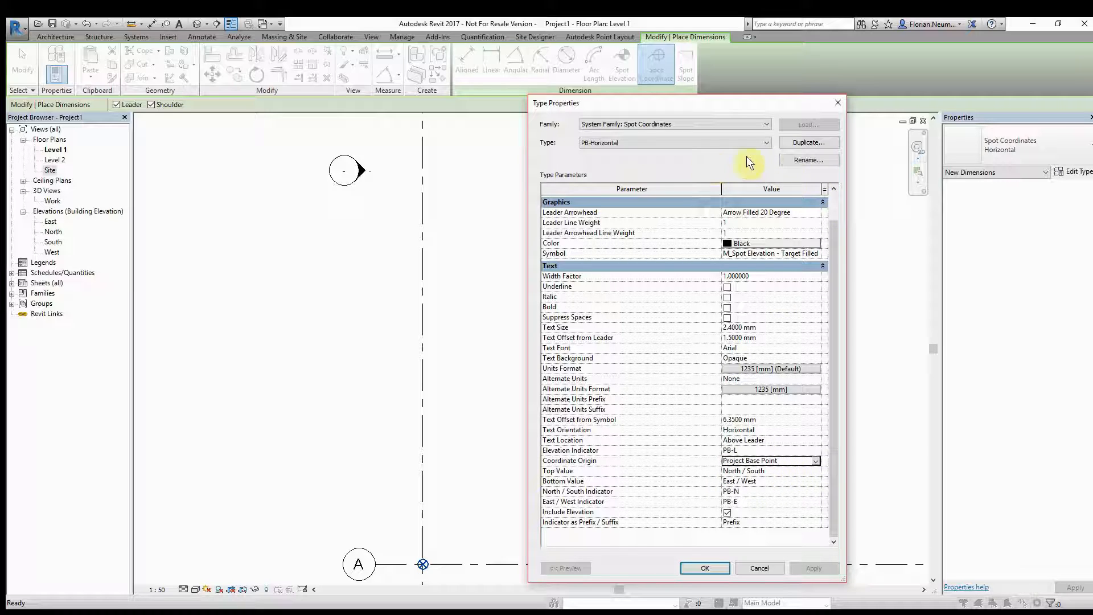
# - Duplicate the PB-Horizontal spot coordinate type under the name RE-Horizontal
pyautogui.click(804, 142)
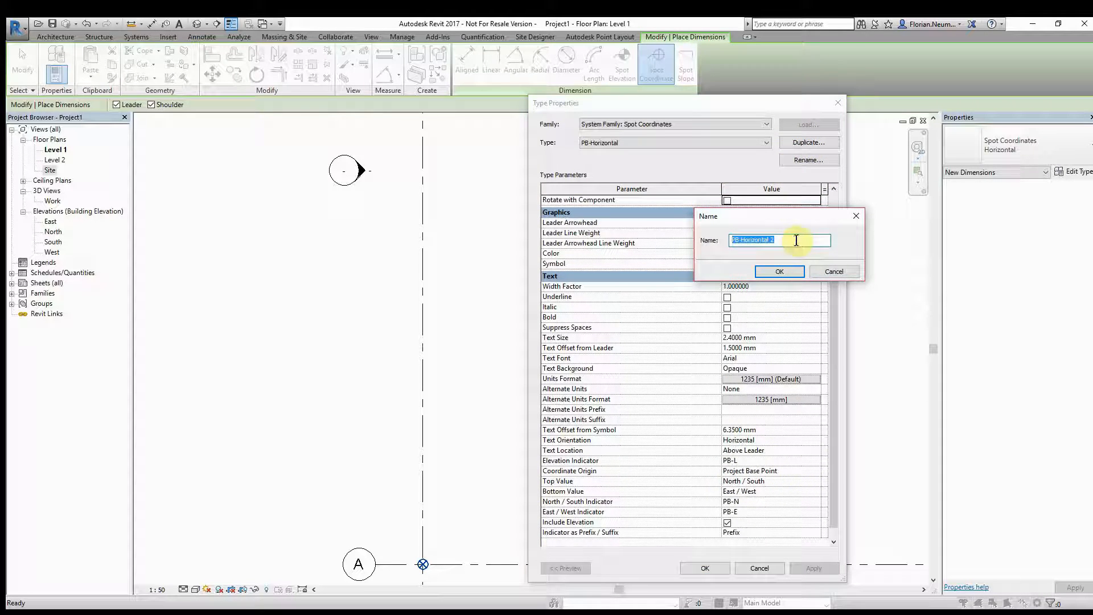
pyautogui.click(796, 240)
pyautogui.press('BackSpace')
pyautogui.press('BackSpace')
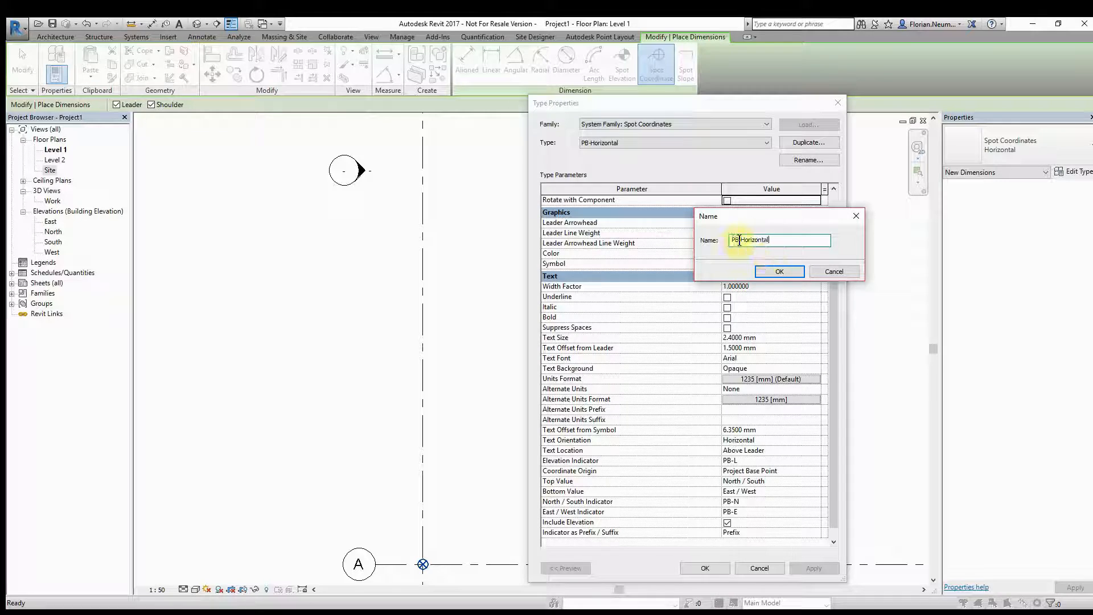
pyautogui.moveTo(739, 240); pyautogui.dragTo(730, 240)
pyautogui.press('BackSpace')
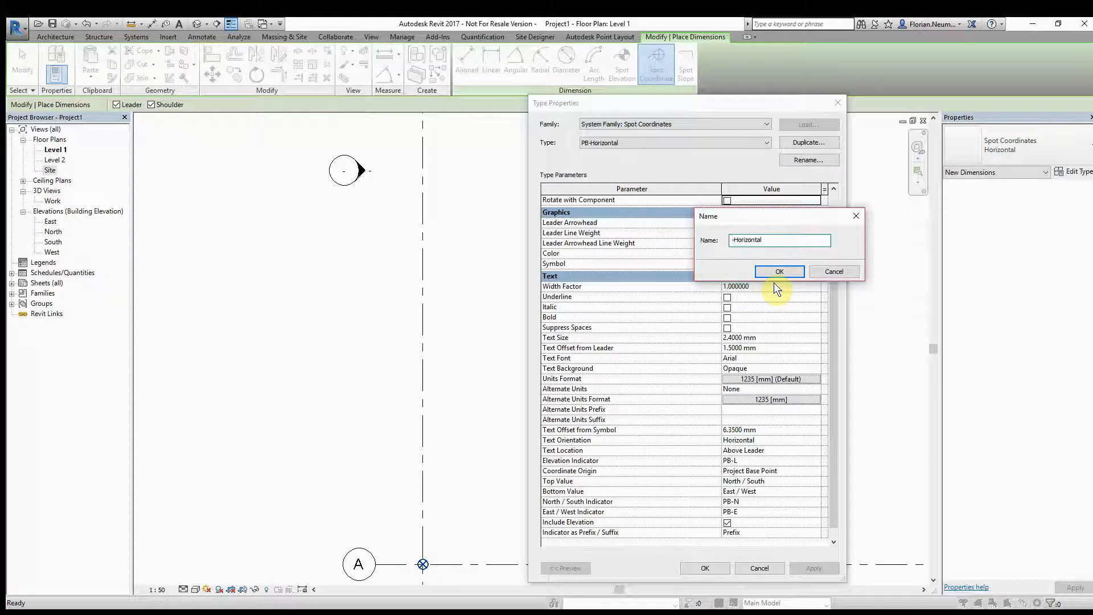
pyautogui.write('RE')
pyautogui.click(777, 271)
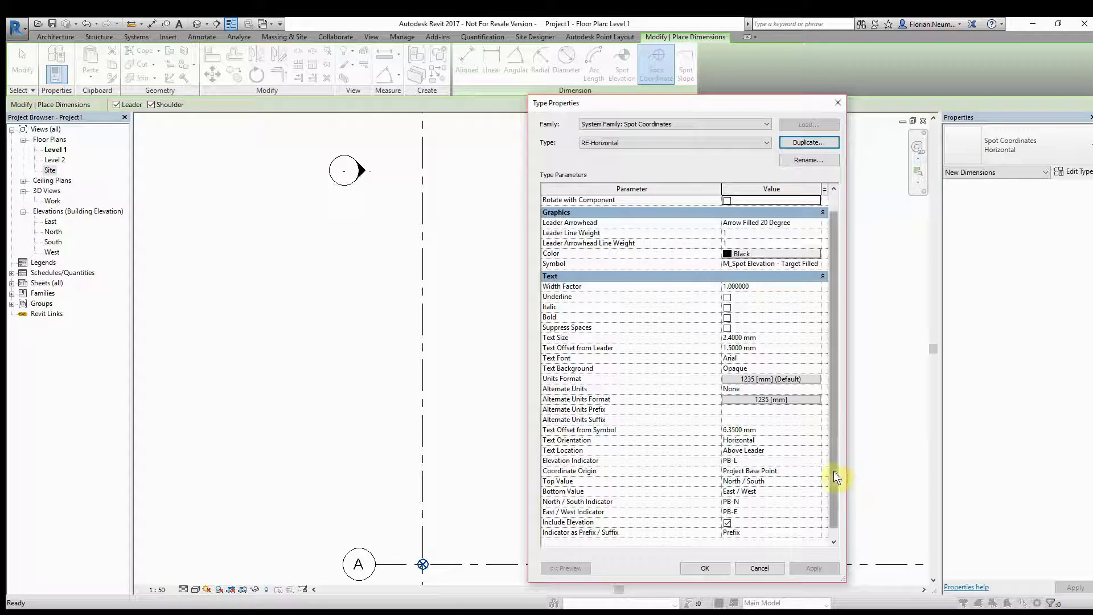
# - Set the RE-Horizontal indicators to RE-L for elevation, RE-N for north/south and RE-E for east/west
pyautogui.scroll(-1, 834, 470)
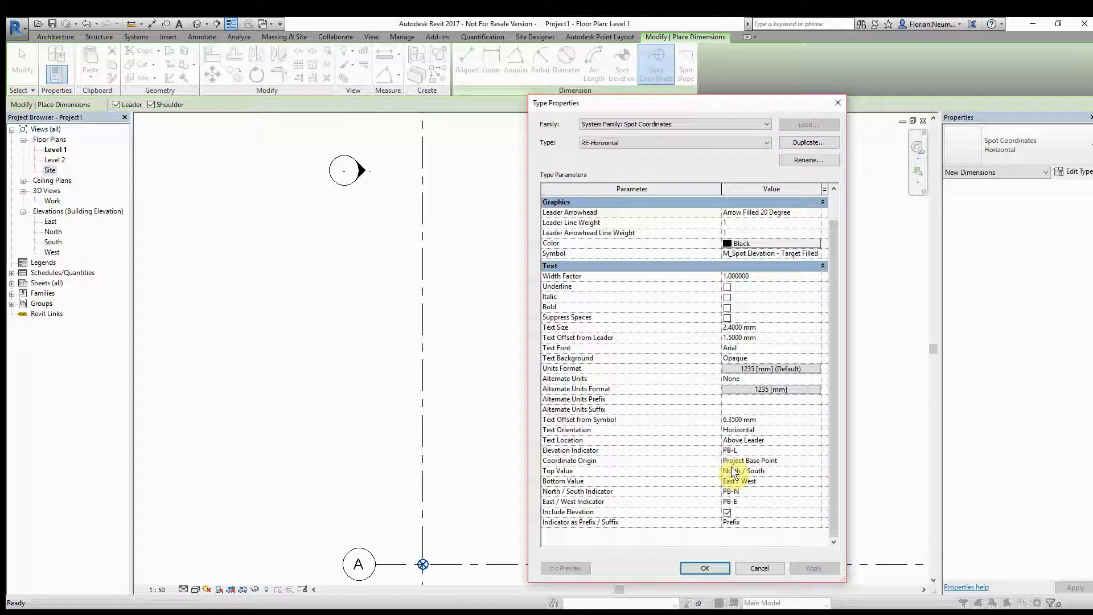
pyautogui.write('RE')
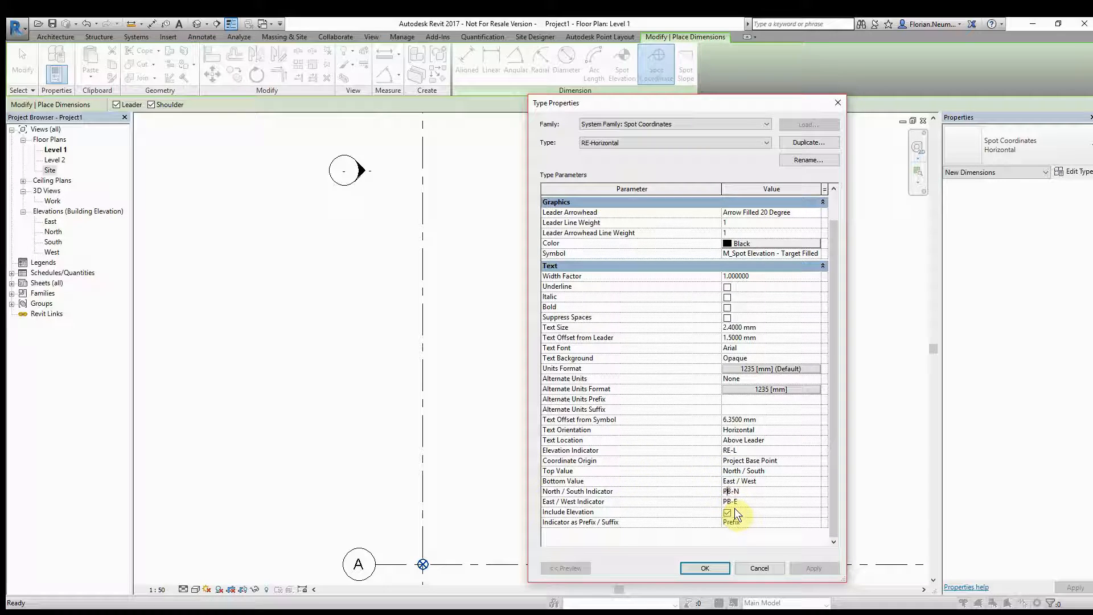
pyautogui.press('BackSpace')
pyautogui.press('BackSpace')
pyautogui.write('RE')
pyautogui.click(748, 495)
pyautogui.click(727, 511)
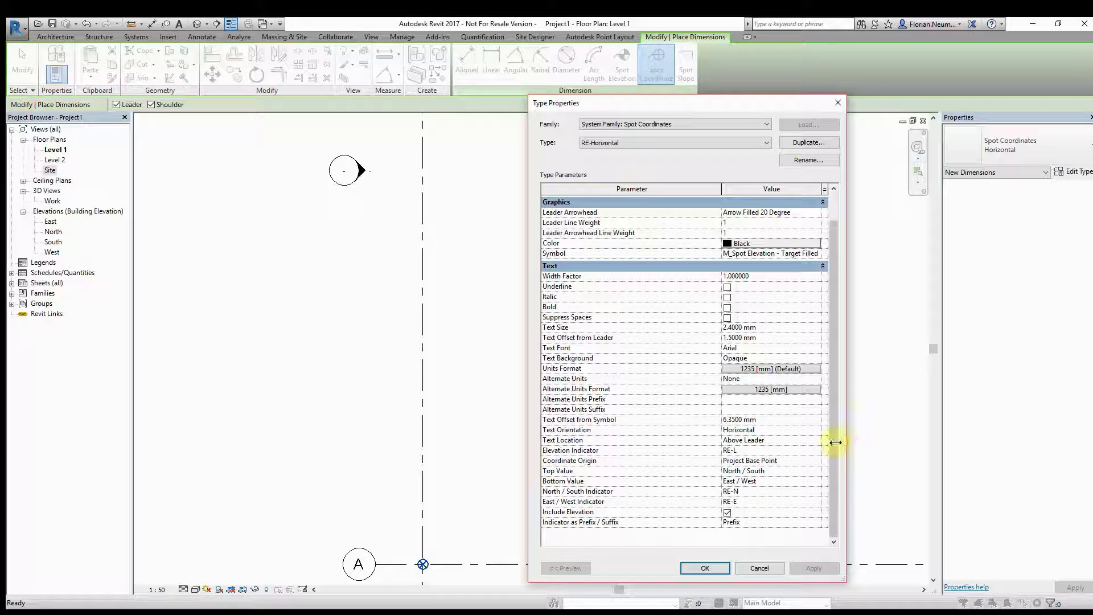
# - Set the RE-Horizontal type's coordinate origin to Relative and accept the type properties
pyautogui.click(793, 459)
pyautogui.click(815, 460)
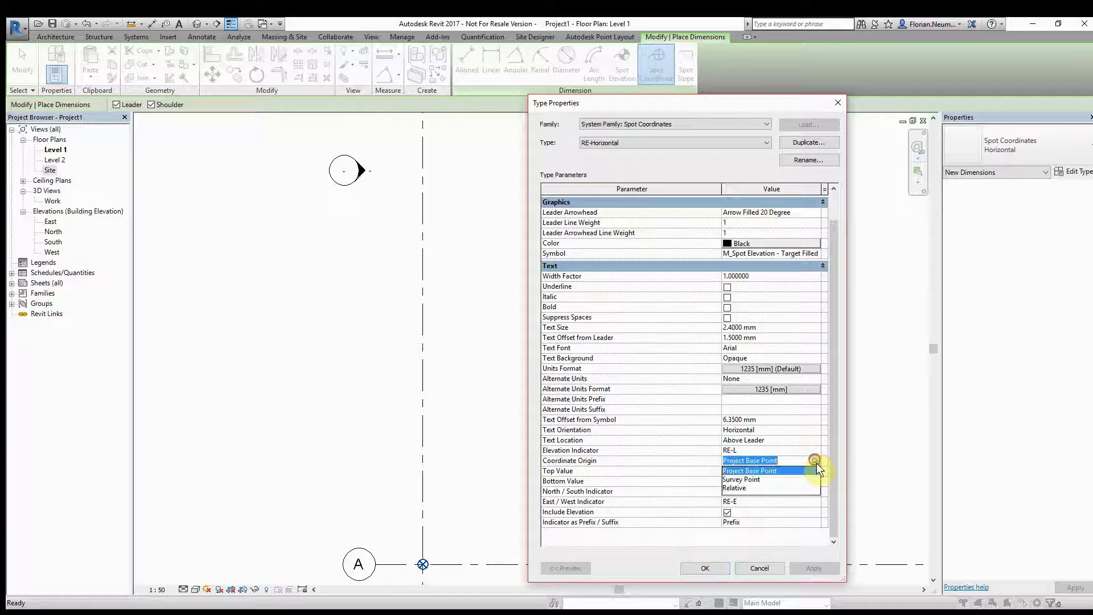
pyautogui.click(747, 488)
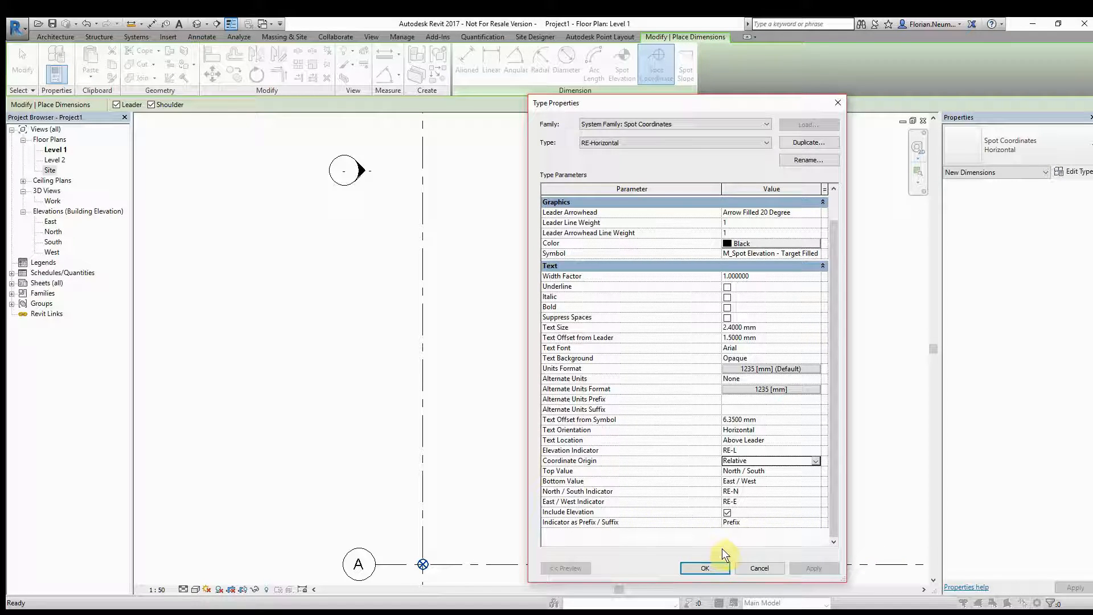
pyautogui.moveTo(833, 409)
pyautogui.mouseDown()
pyautogui.moveTo(831, 348)
pyautogui.moveTo(833, 421)
pyautogui.mouseUp()
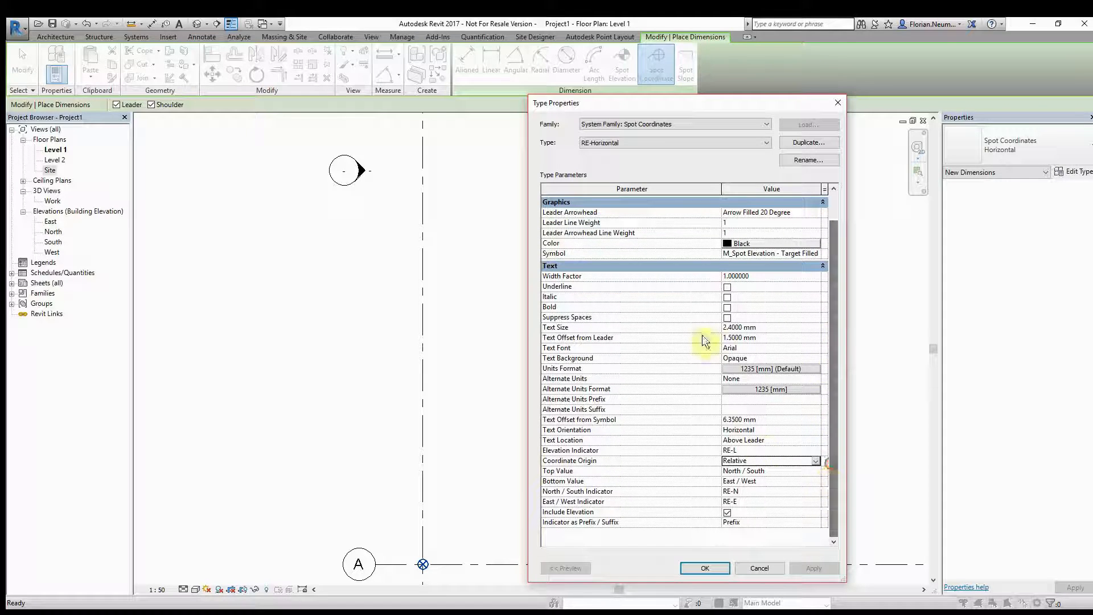
pyautogui.click(709, 565)
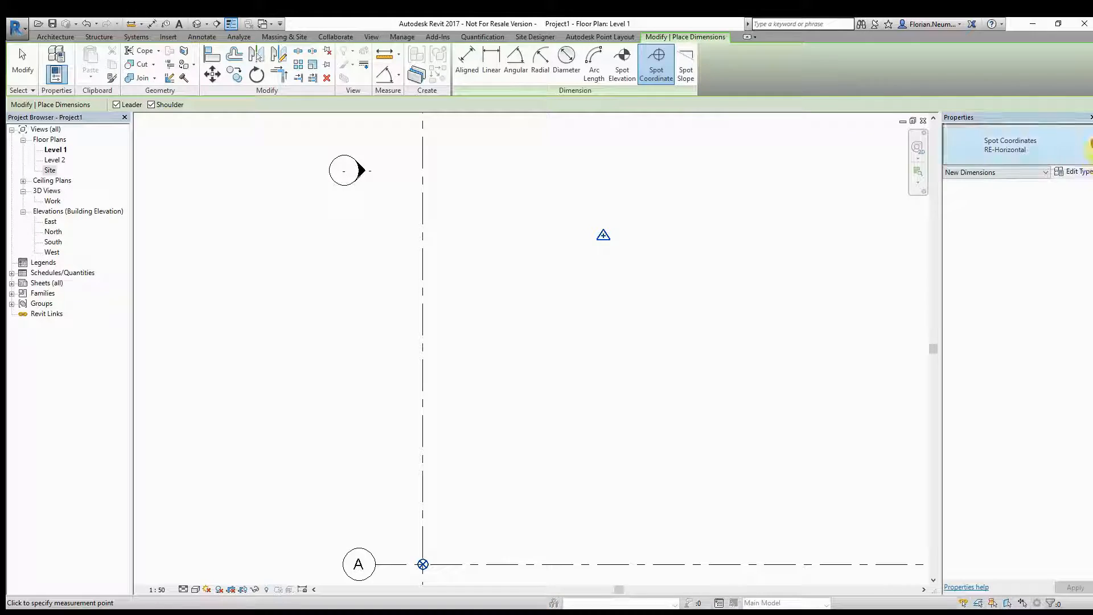
# - Place three SP-Horizontal spot coordinates on the survey point, with leaders running to the upper right, upper left and below
pyautogui.click(1087, 149)
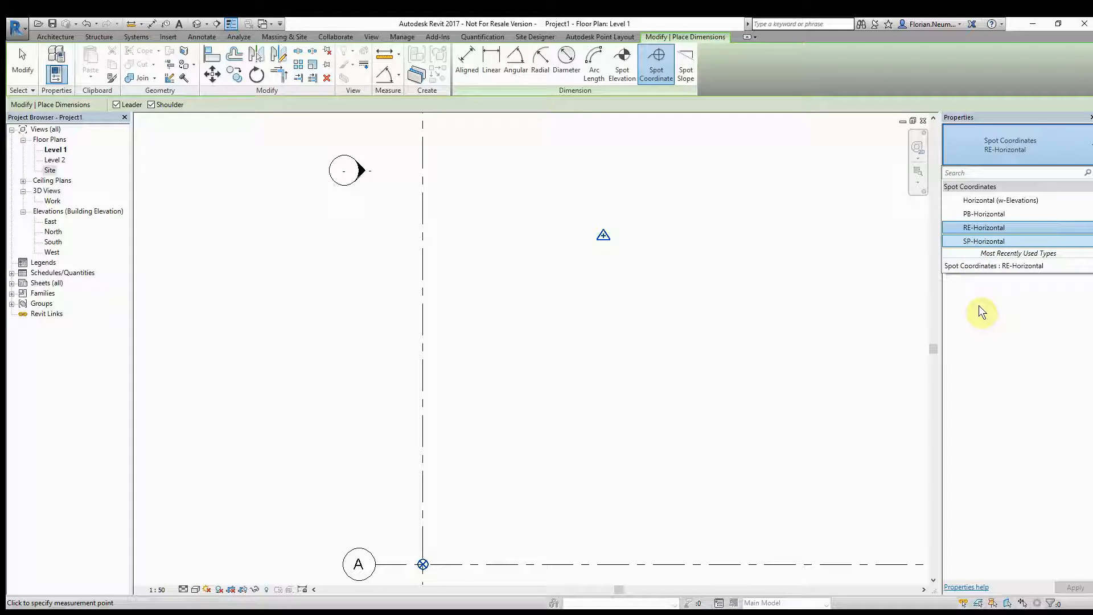
pyautogui.click(971, 241)
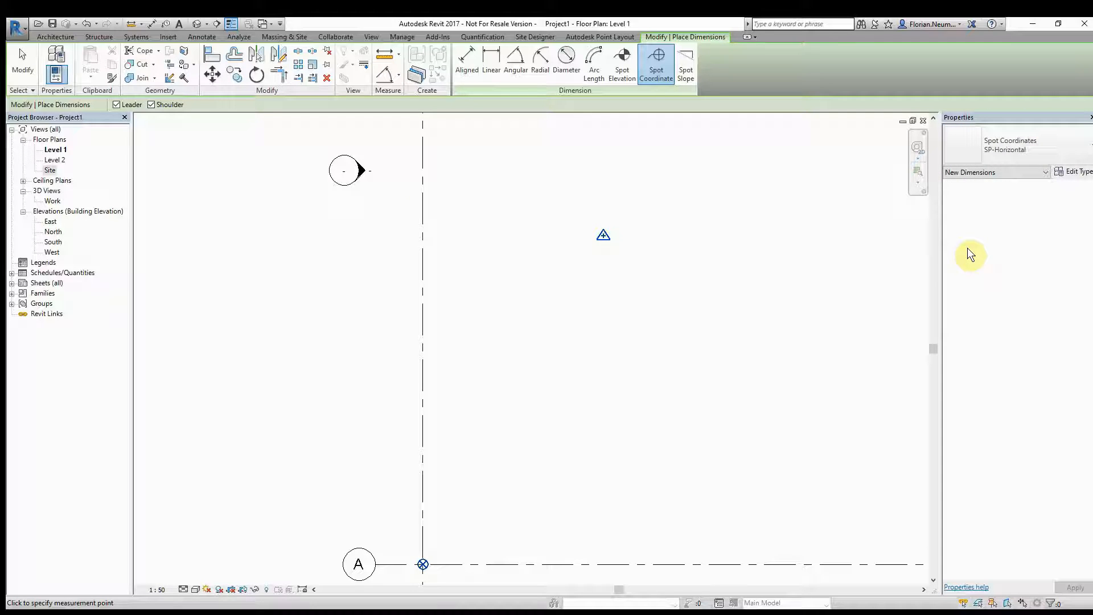
pyautogui.click(604, 234)
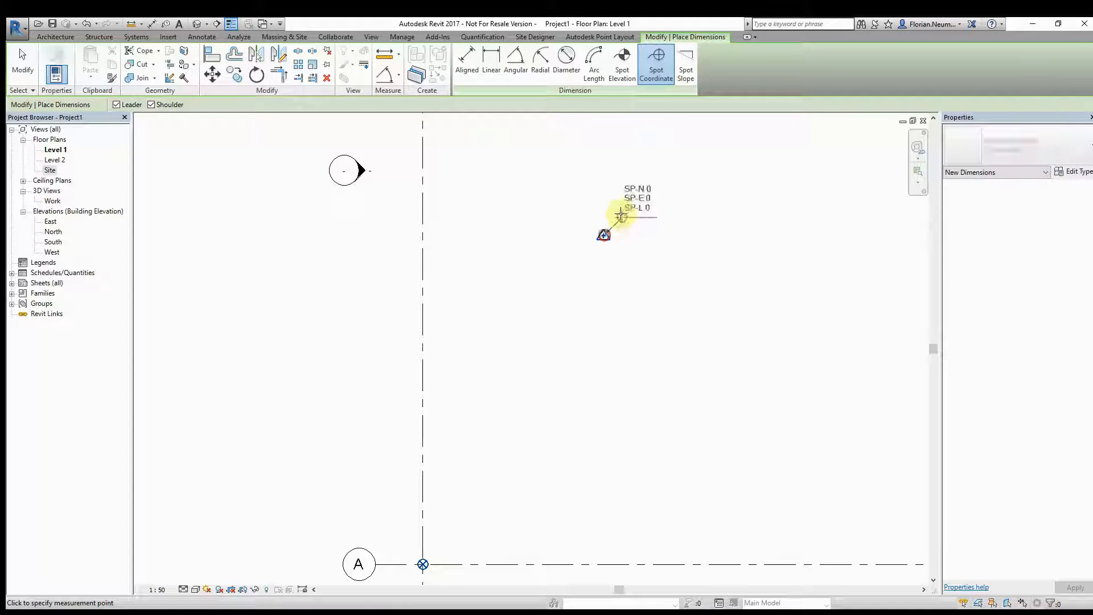
pyautogui.click(629, 210)
pyautogui.click(694, 207)
pyautogui.click(603, 235)
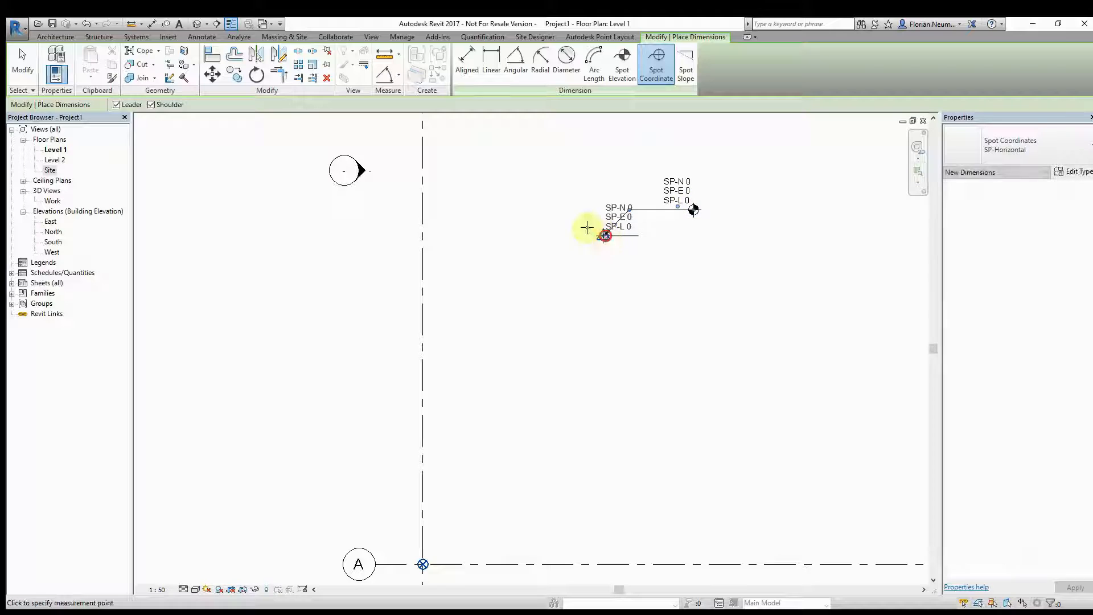
pyautogui.click(561, 210)
pyautogui.click(501, 212)
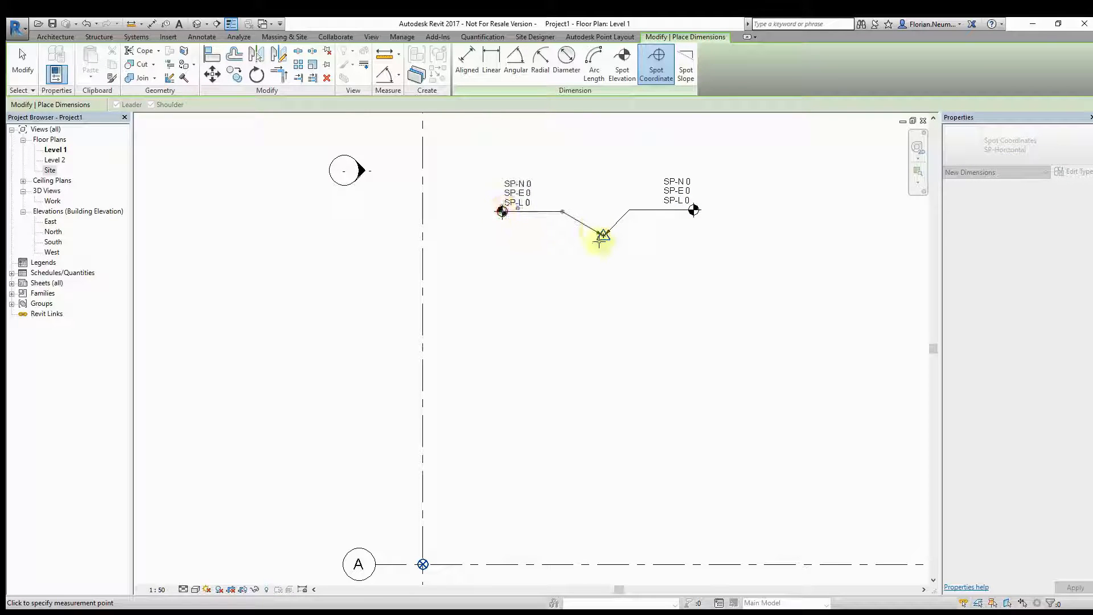
pyautogui.click(594, 275)
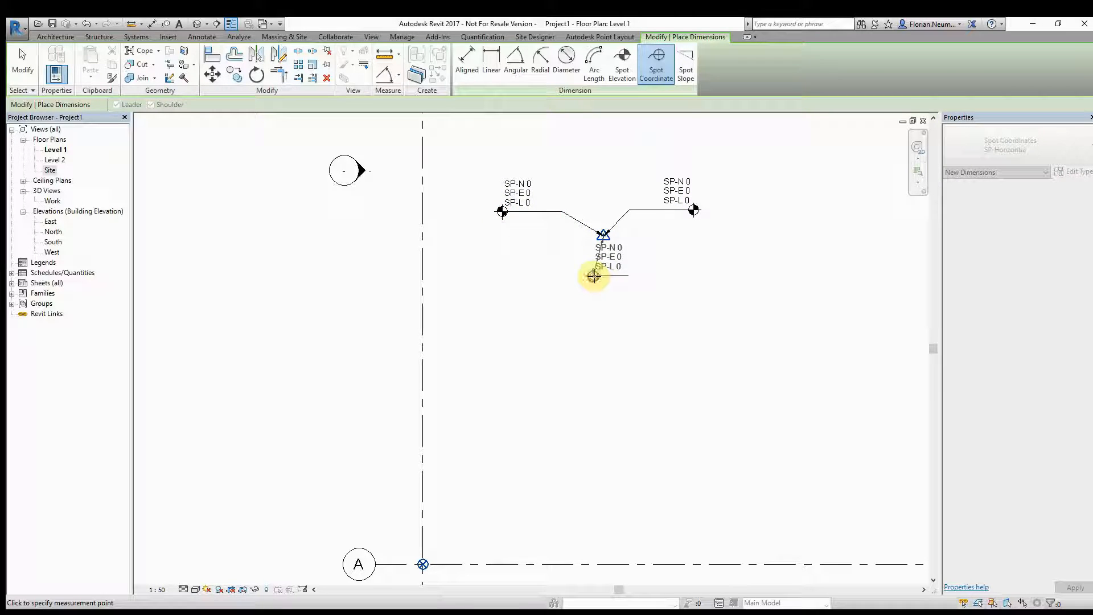
pyautogui.click(663, 276)
pyautogui.press('Escape')
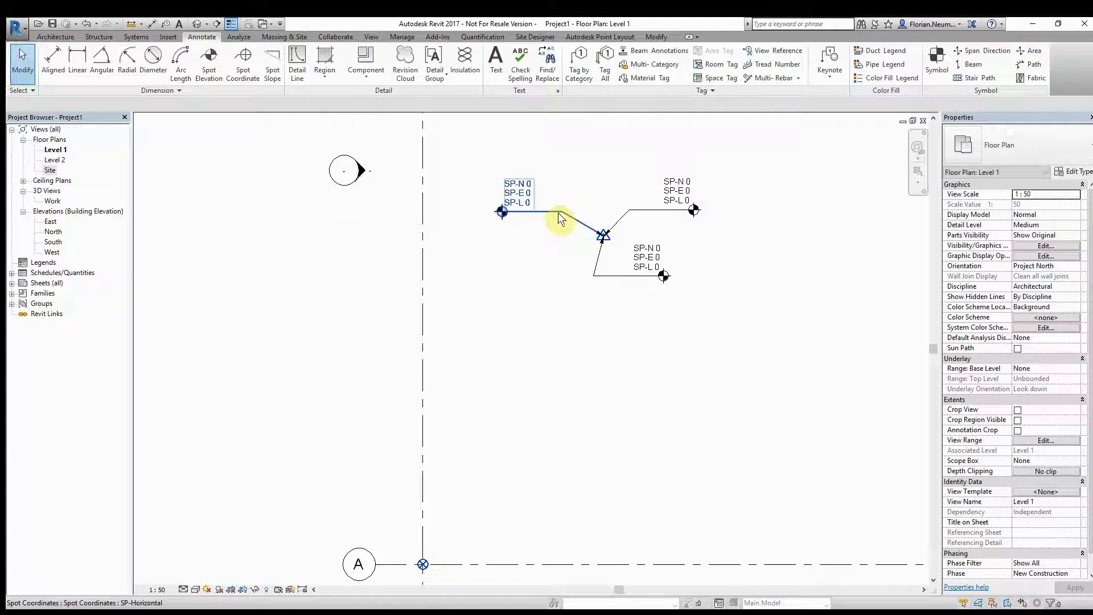
# - Change the spot coordinate at the survey point's upper left to the PB-Horizontal type
pyautogui.click(555, 215)
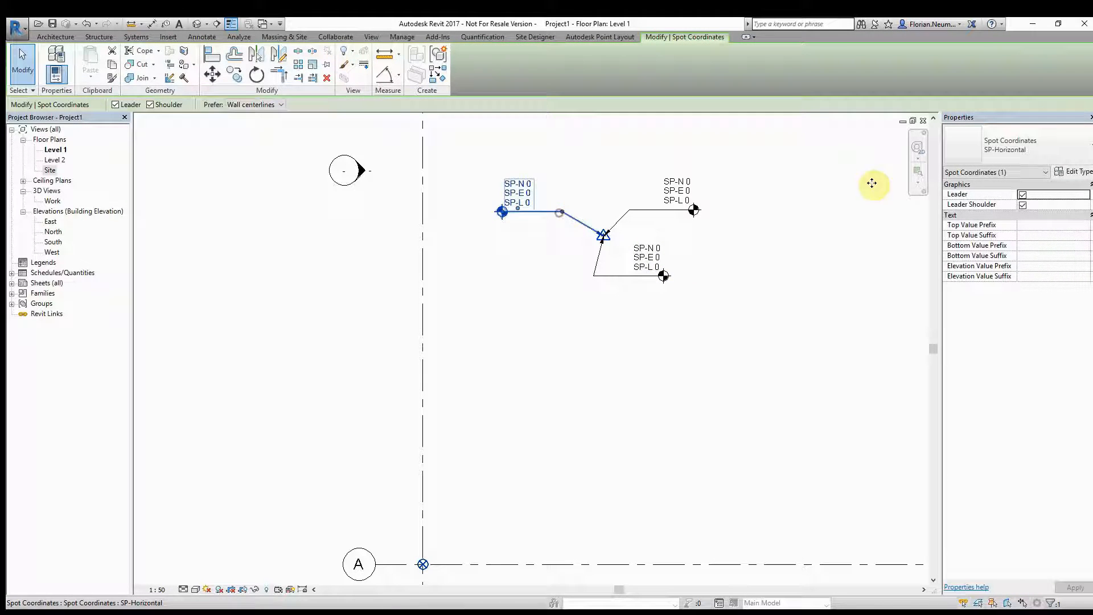
pyautogui.click(1087, 149)
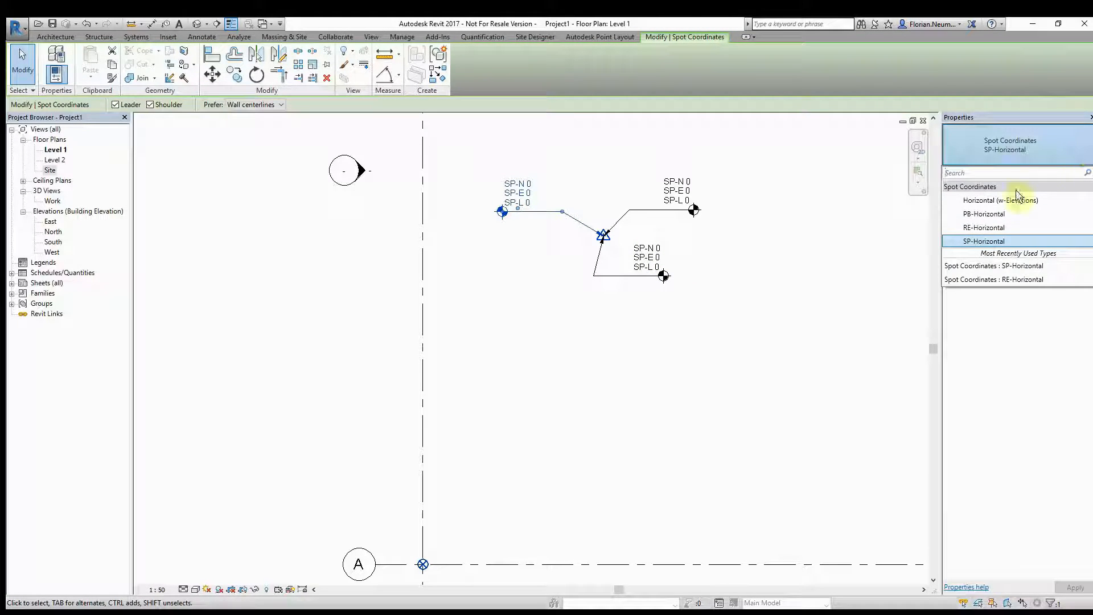
pyautogui.click(971, 225)
pyautogui.click(629, 419)
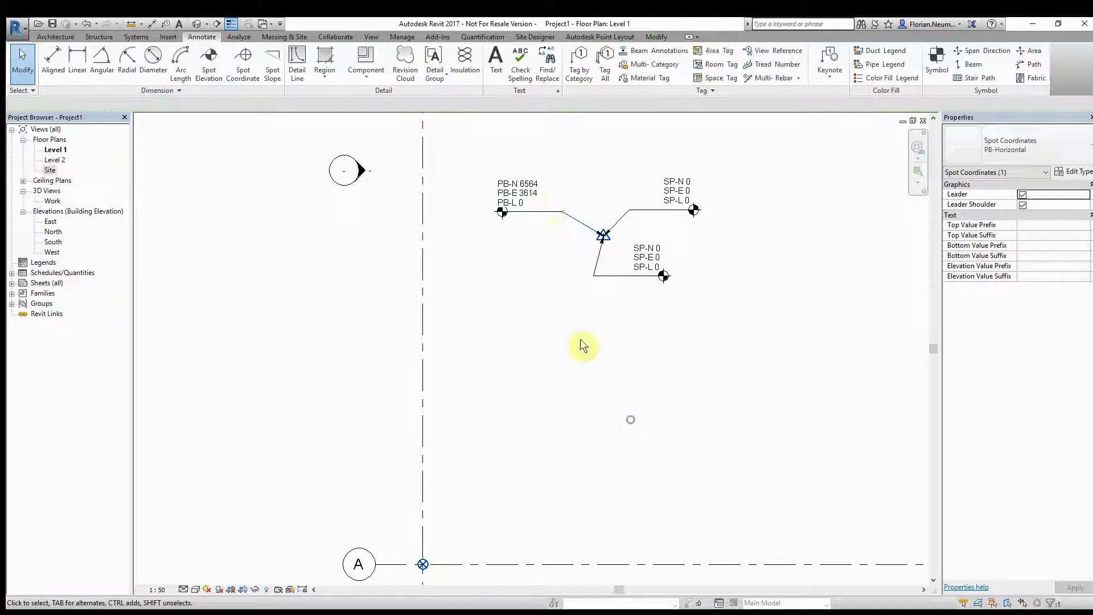
# - Change the spot coordinate below the survey point to the RE-Horizontal type
pyautogui.click(623, 275)
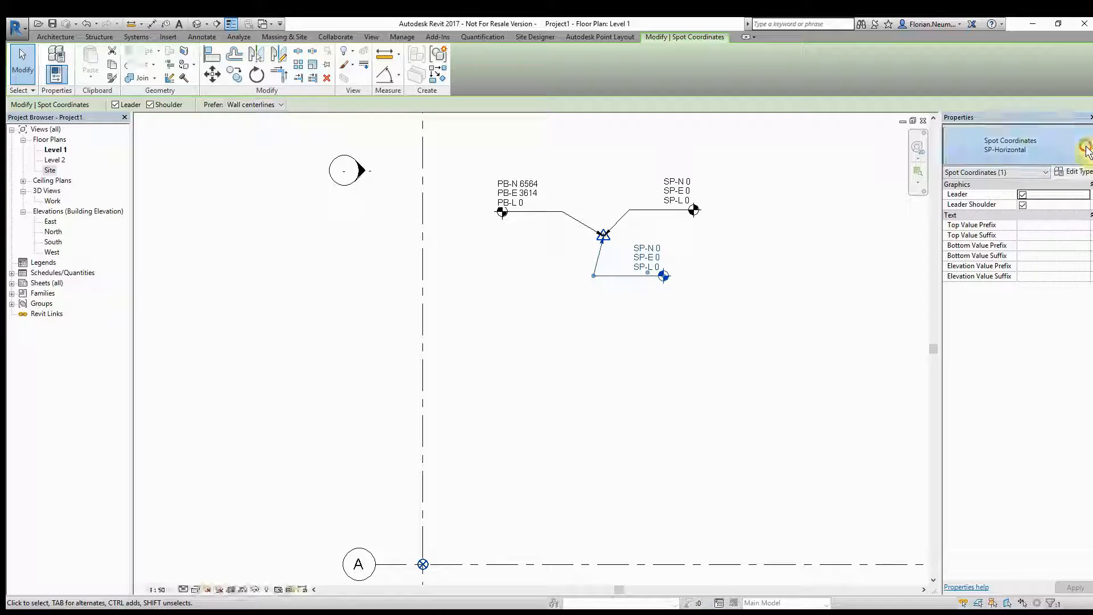
pyautogui.click(1057, 152)
pyautogui.click(990, 227)
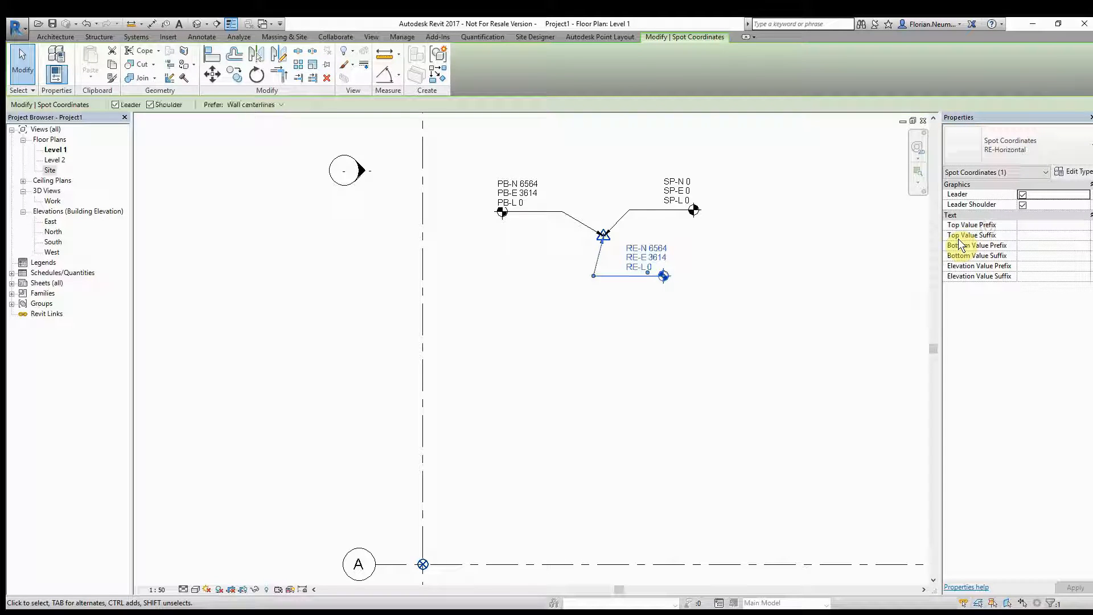
pyautogui.click(571, 403)
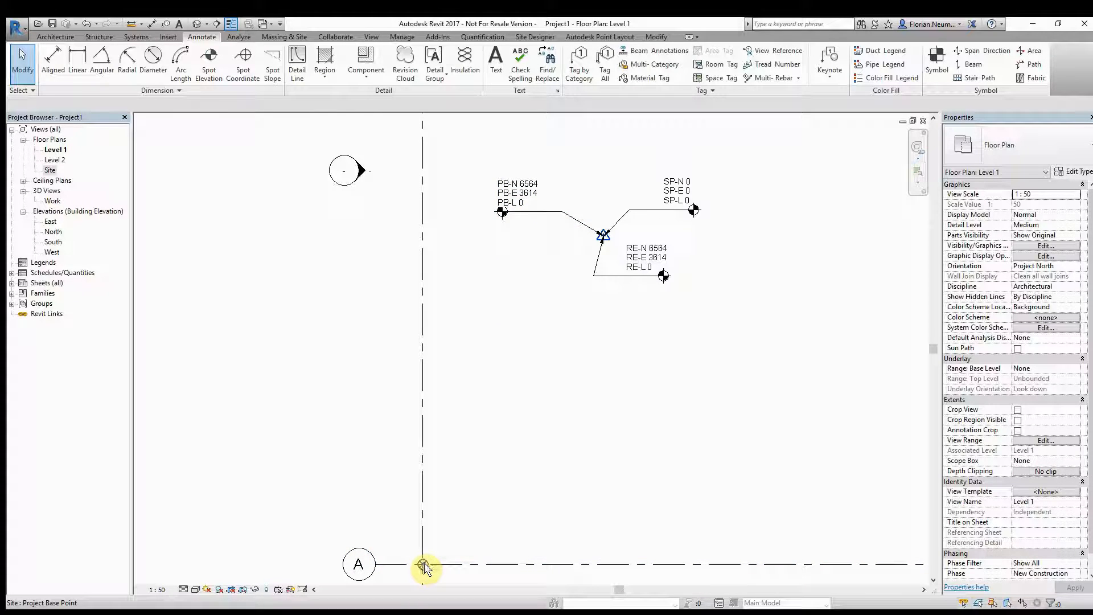
# - Move the clipped project base point towards the survey point, then away to about N/S -5313 and E/W -4853
pyautogui.moveTo(499, 472)
pyautogui.mouseDown(button='middle')
pyautogui.moveTo(516, 454)
pyautogui.moveTo(509, 448)
pyautogui.mouseUp(button='middle')
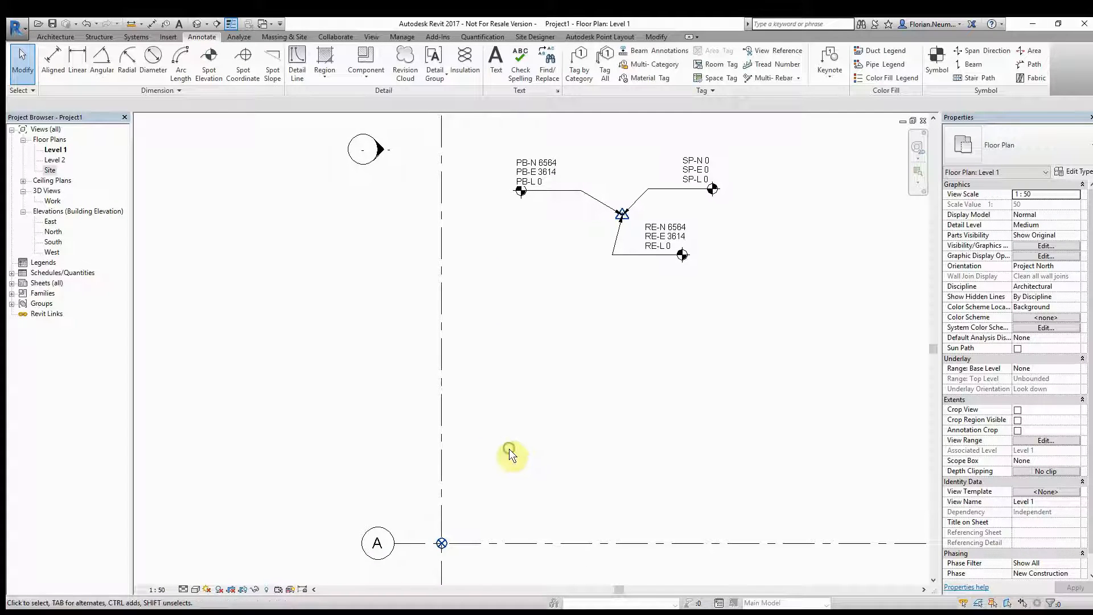
pyautogui.click(441, 543)
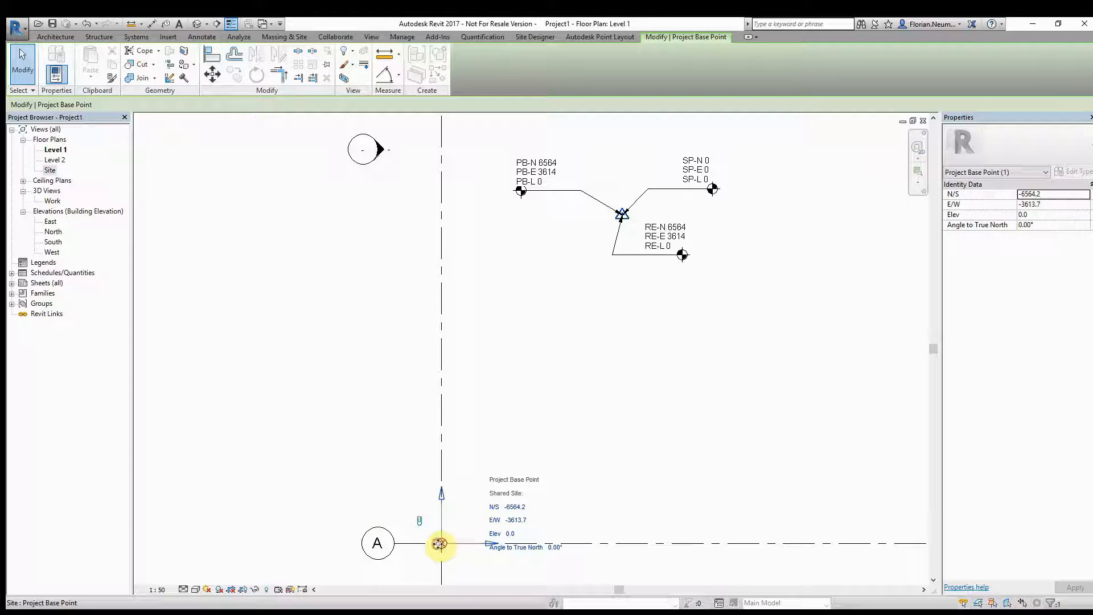
pyautogui.moveTo(440, 543)
pyautogui.mouseDown()
pyautogui.moveTo(415, 495)
pyautogui.moveTo(576, 315)
pyautogui.moveTo(566, 322)
pyautogui.mouseUp()
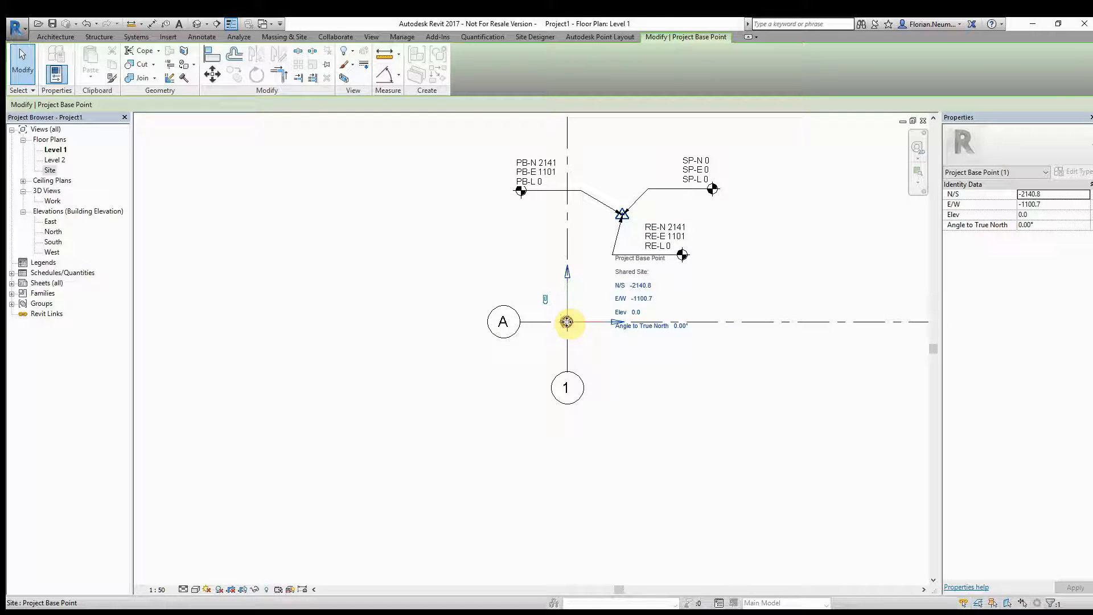
pyautogui.moveTo(568, 321); pyautogui.dragTo(379, 480)
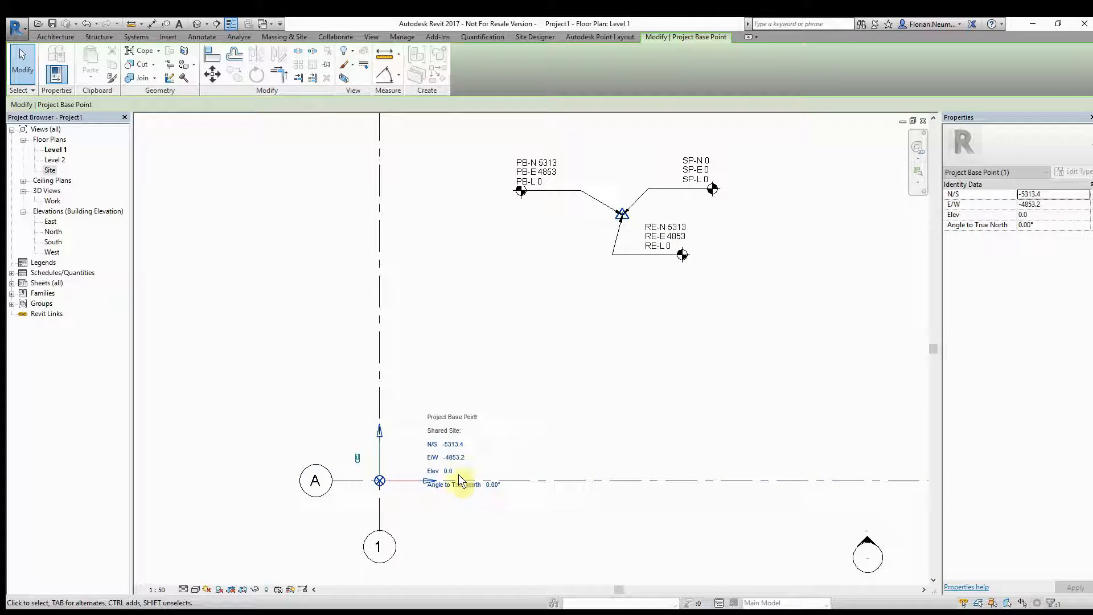
# - Unclip the project base point and move it away from the grid intersection to about N/S -1754 and E/W -2909
pyautogui.click(359, 460)
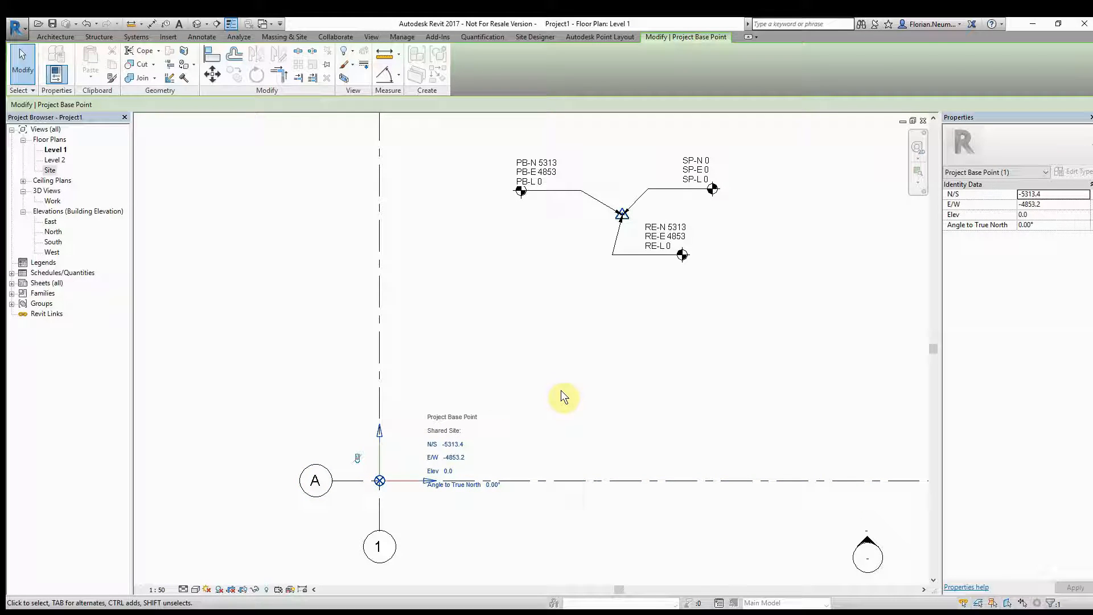
pyautogui.moveTo(379, 481); pyautogui.dragTo(477, 302)
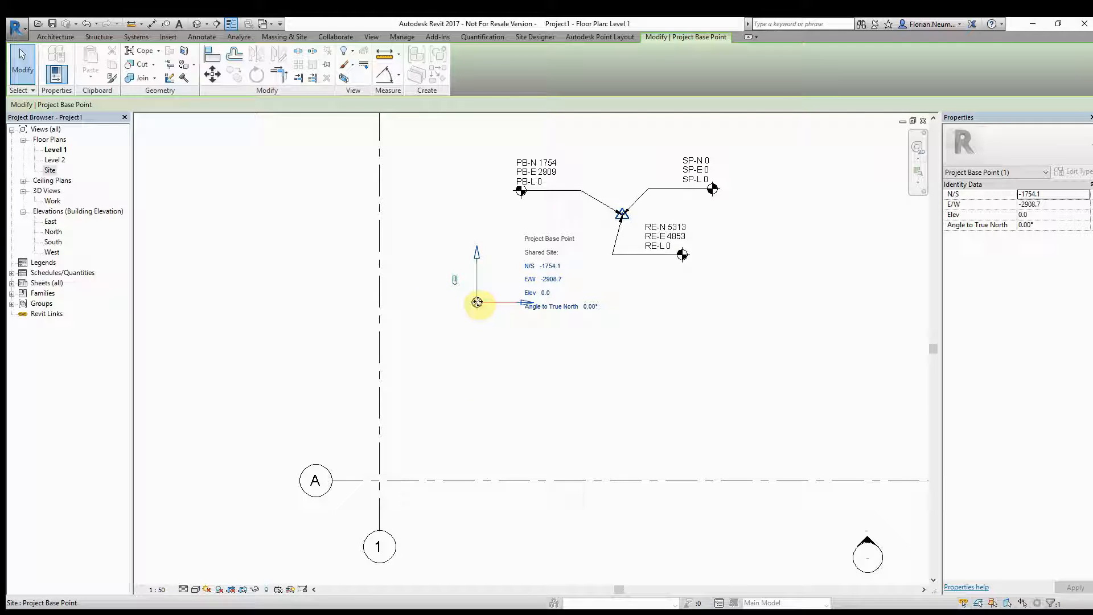
# - Move the clipped project base point together with the grids to about N/S -2573 and E/W -3602
pyautogui.moveTo(477, 301); pyautogui.dragTo(443, 319)
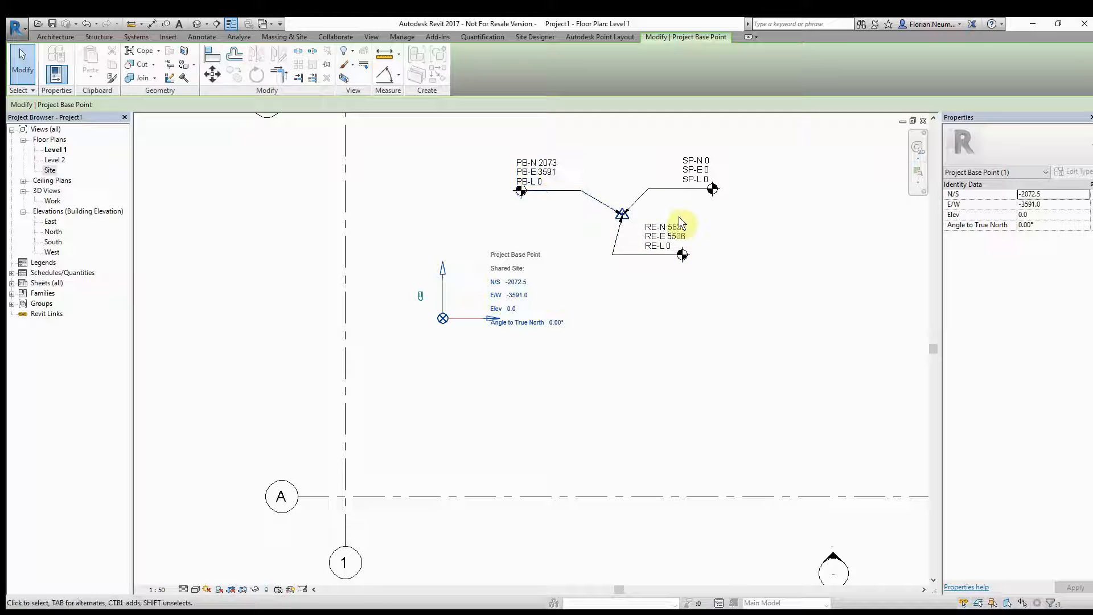
pyautogui.moveTo(442, 318); pyautogui.dragTo(441, 343)
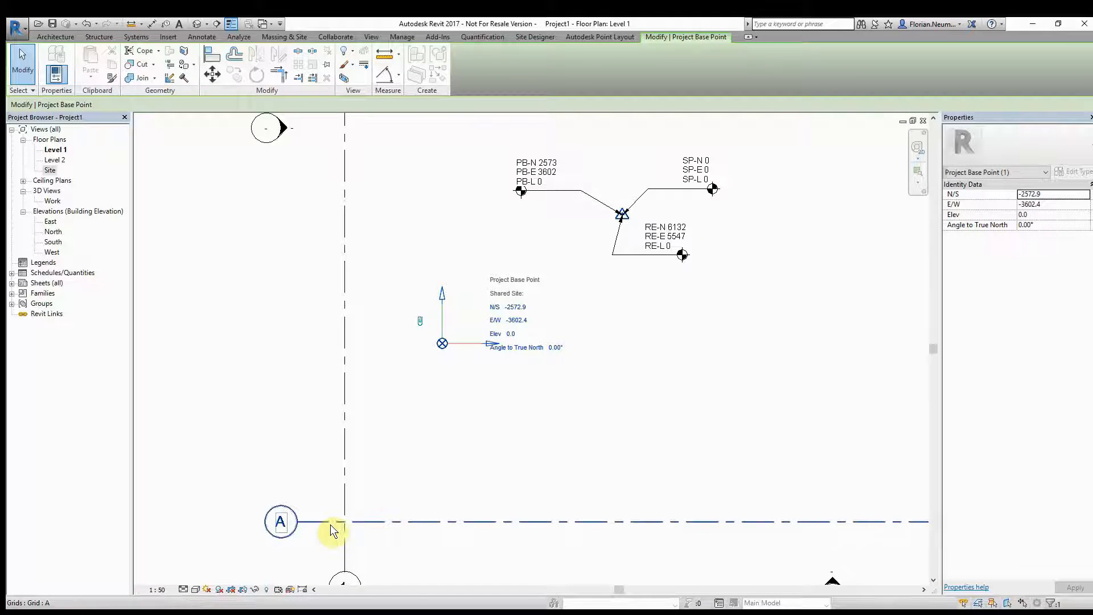
pyautogui.moveTo(340, 506); pyautogui.dragTo(328, 476, button='middle')
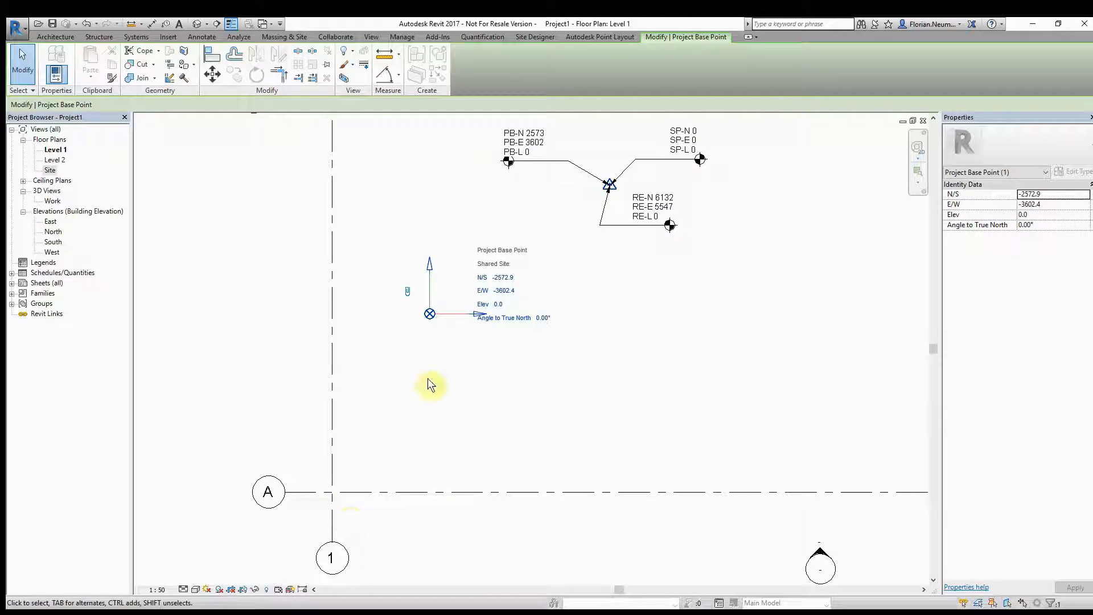
pyautogui.moveTo(428, 378)
pyautogui.mouseDown(button='middle')
pyautogui.moveTo(459, 381)
pyautogui.moveTo(448, 381)
pyautogui.mouseUp(button='middle')
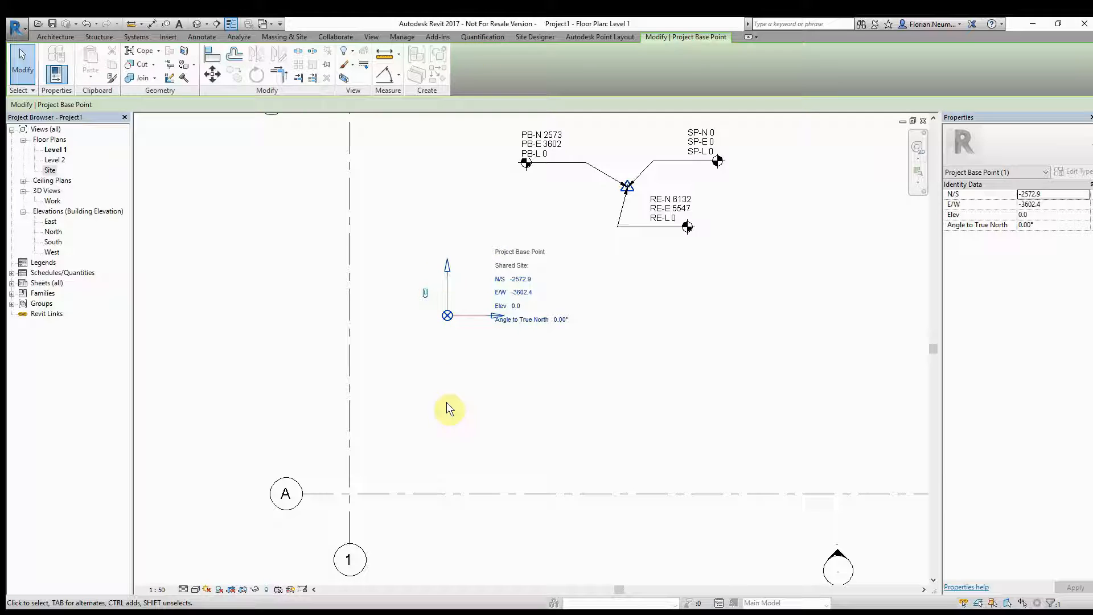
pyautogui.moveTo(387, 340); pyautogui.dragTo(402, 350, button='middle')
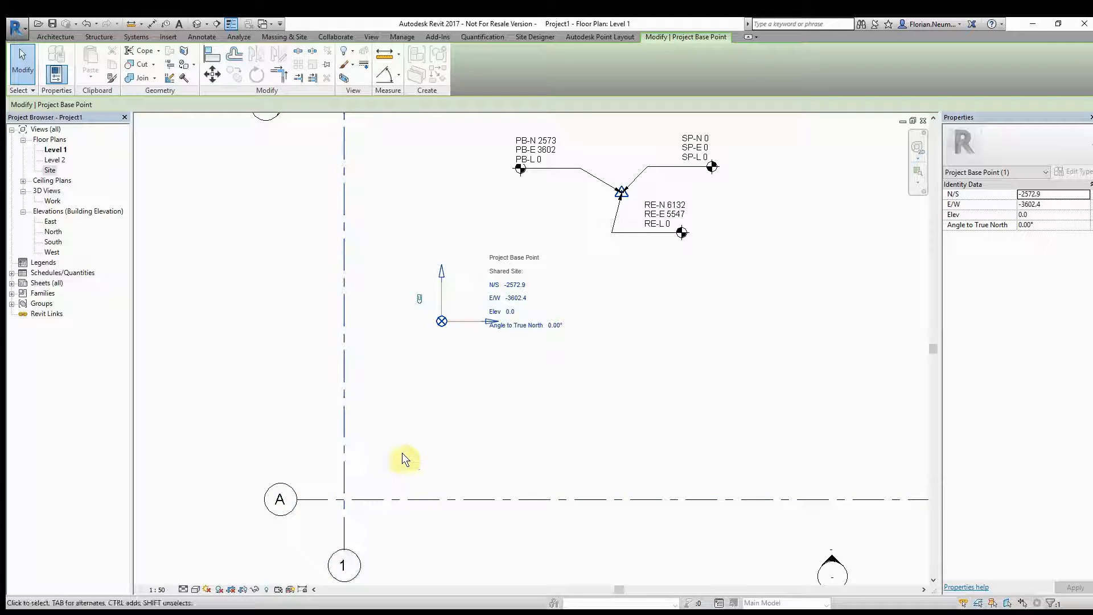
pyautogui.moveTo(407, 453); pyautogui.dragTo(400, 446, button='middle')
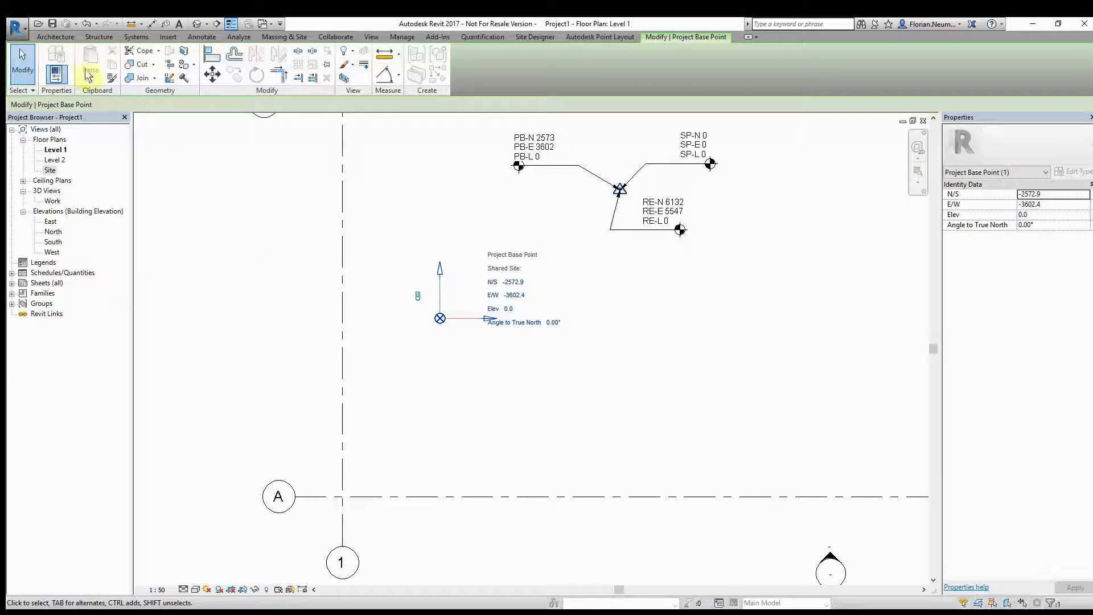
pyautogui.click(23, 29)
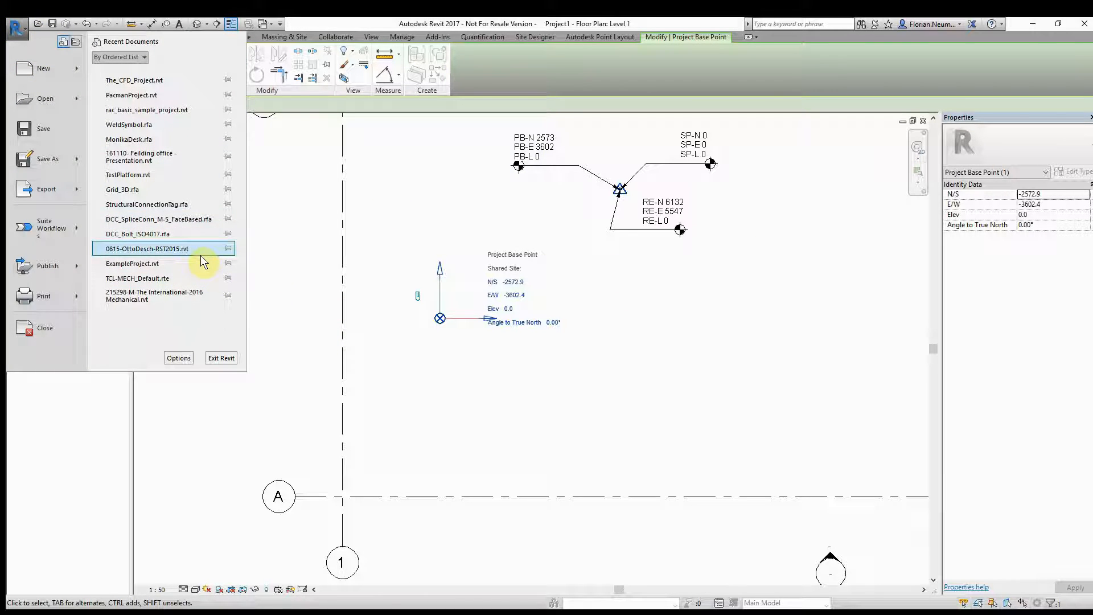
pyautogui.click(78, 193)
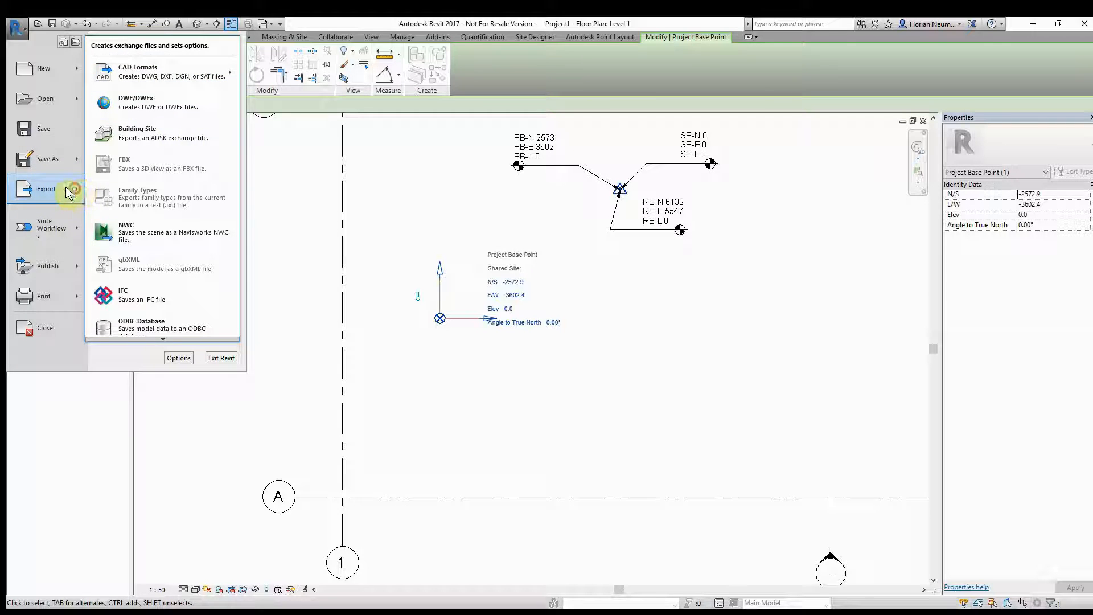
pyautogui.moveTo(228, 73)
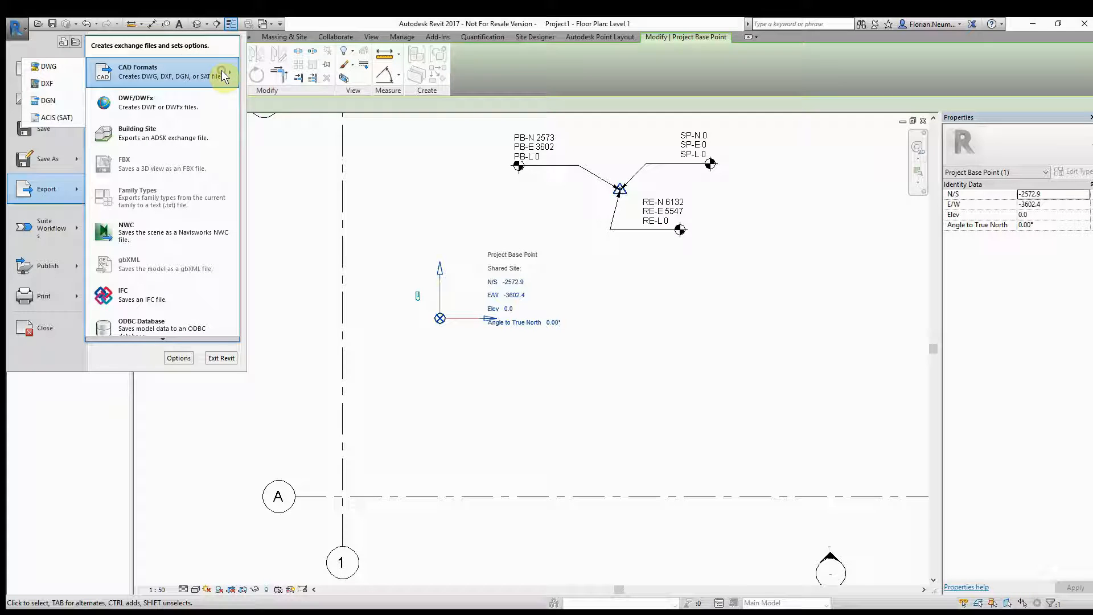
pyautogui.click(385, 289)
pyautogui.moveTo(439, 214); pyautogui.dragTo(456, 240, button='middle')
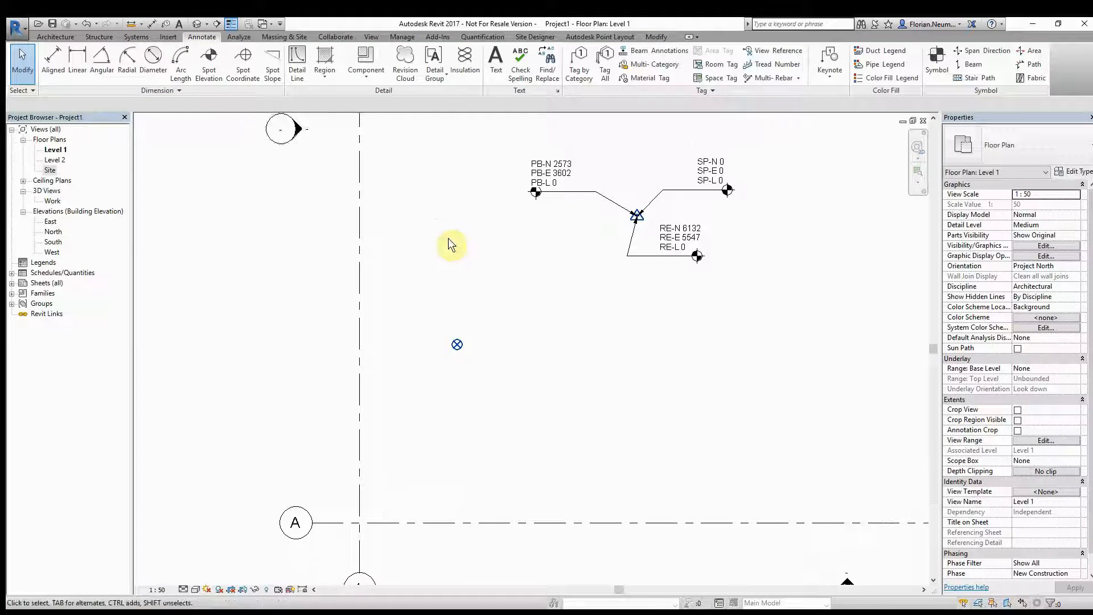
# - Open the DWG export setup for the Level 1 floor plan and look at its units and coordinate system basis options
pyautogui.click(17, 27)
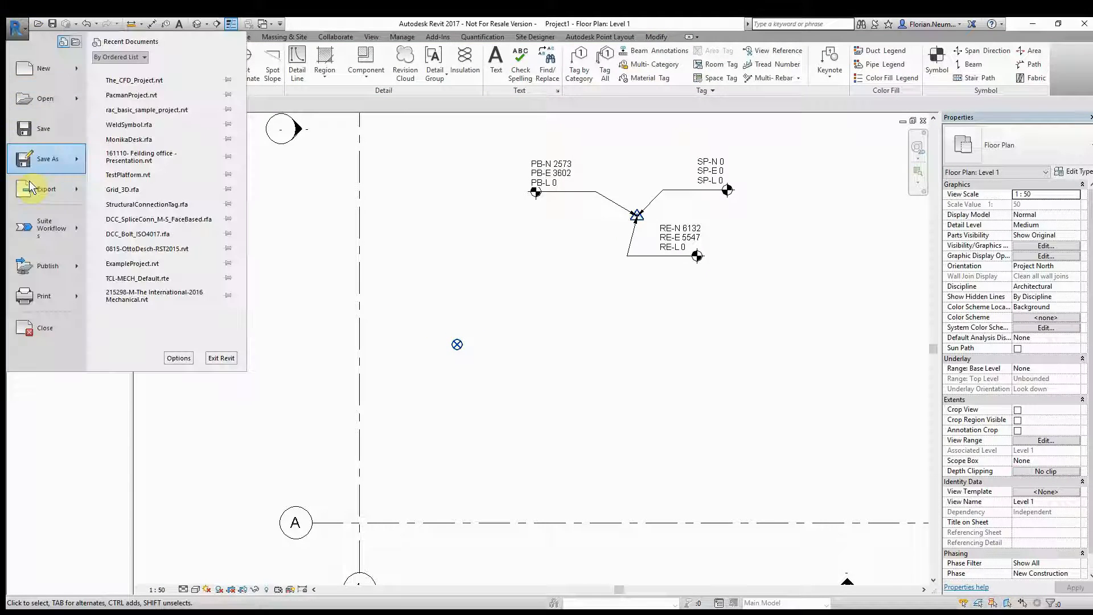
pyautogui.moveTo(80, 187)
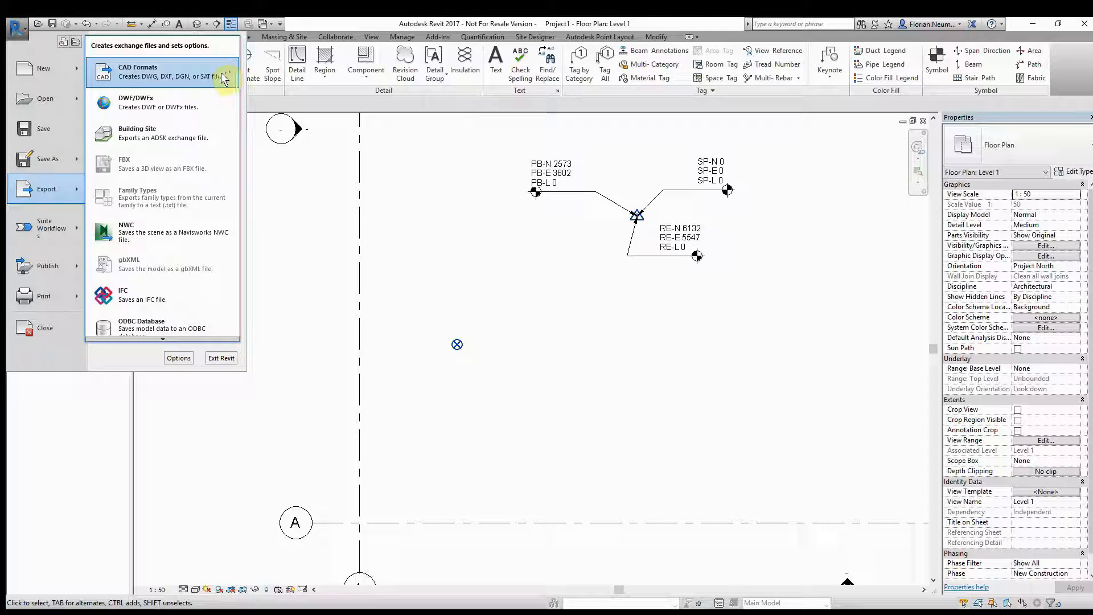
pyautogui.moveTo(228, 78)
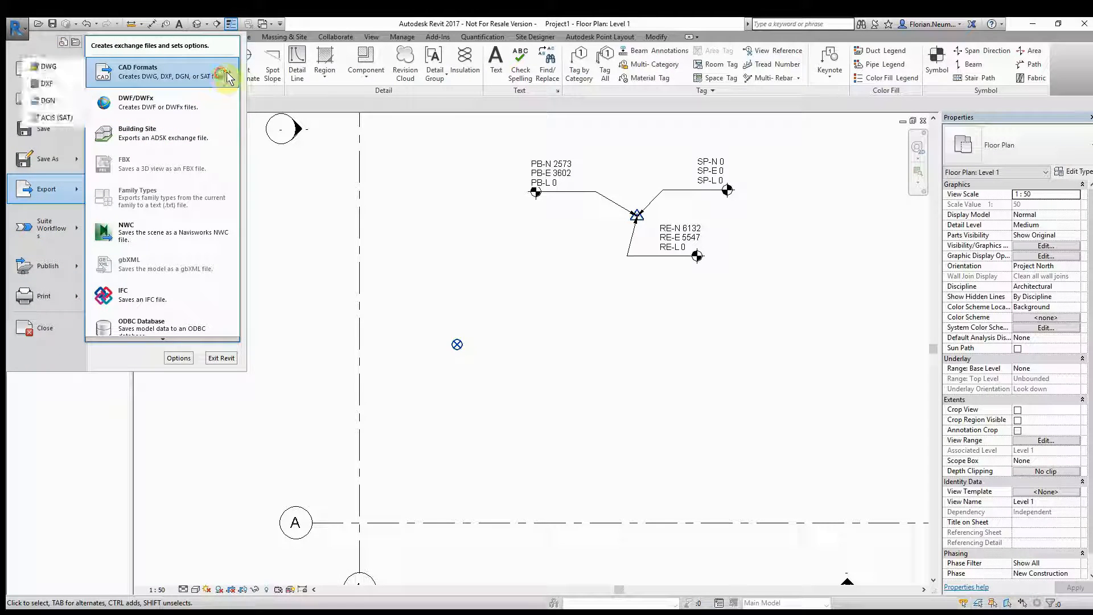
pyautogui.click(50, 66)
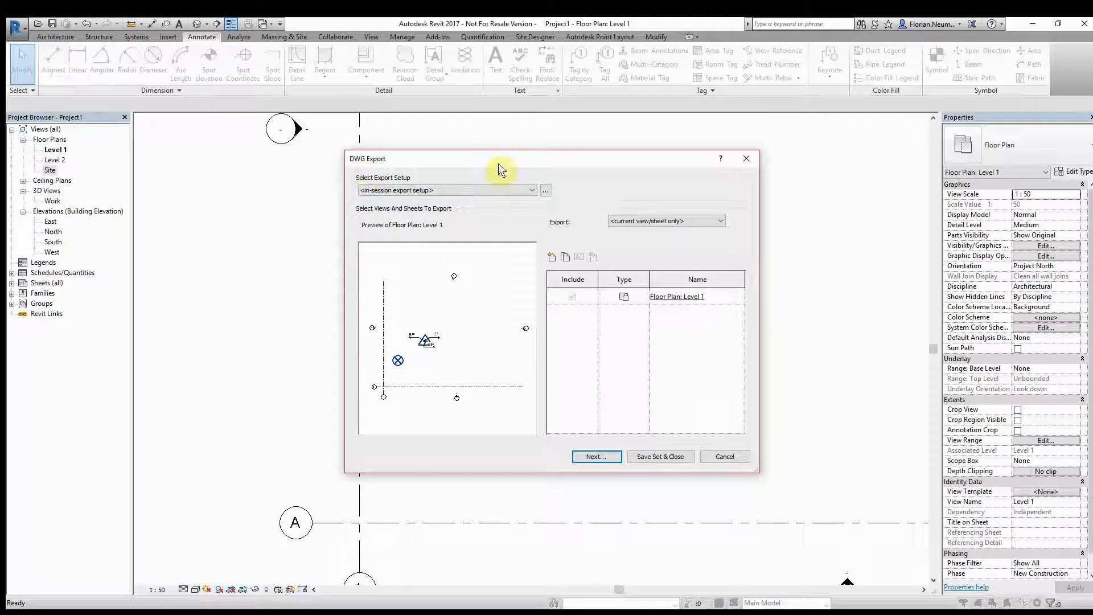
pyautogui.moveTo(499, 160); pyautogui.dragTo(574, 272)
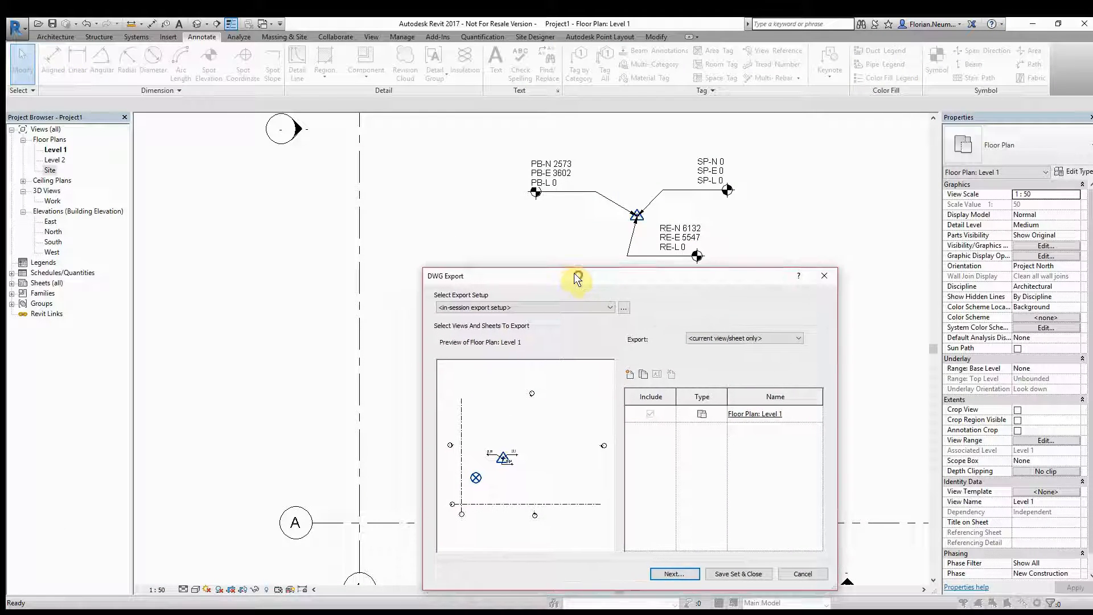
pyautogui.click(607, 307)
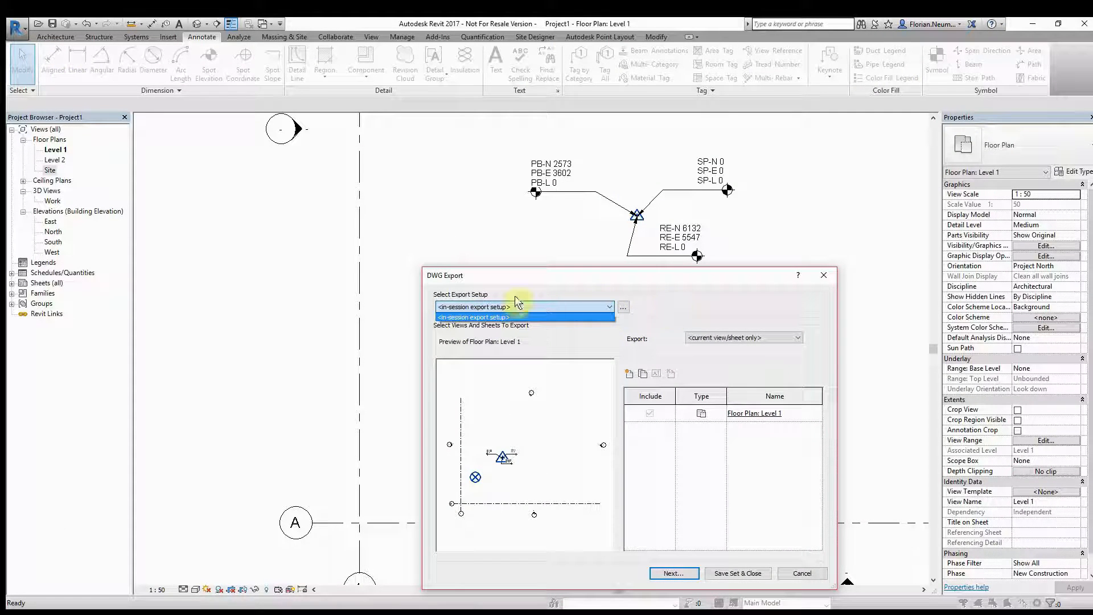
pyautogui.click(625, 307)
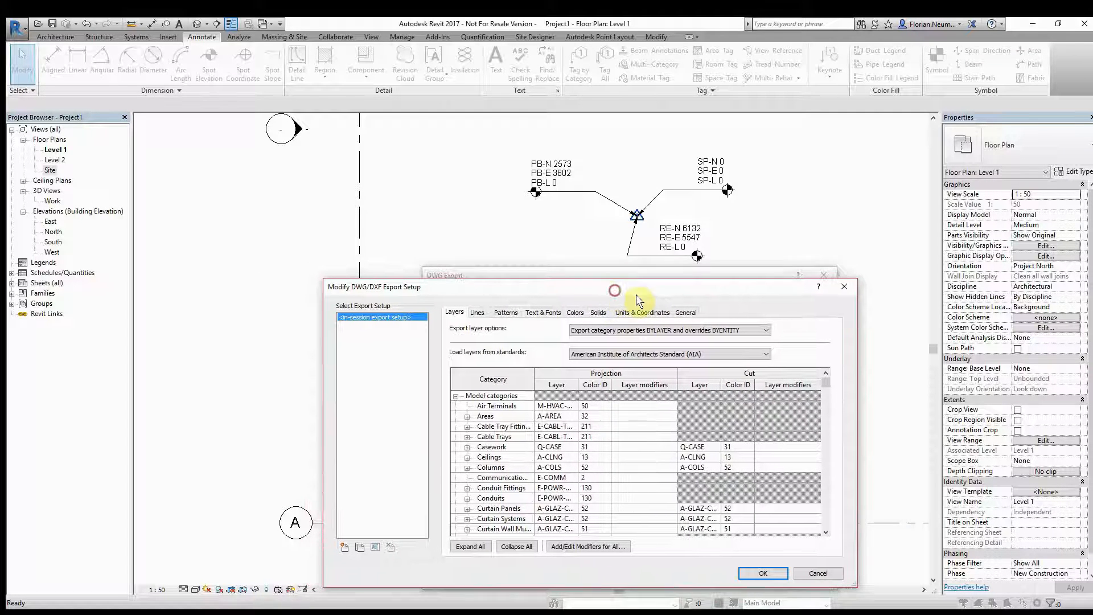
pyautogui.click(645, 312)
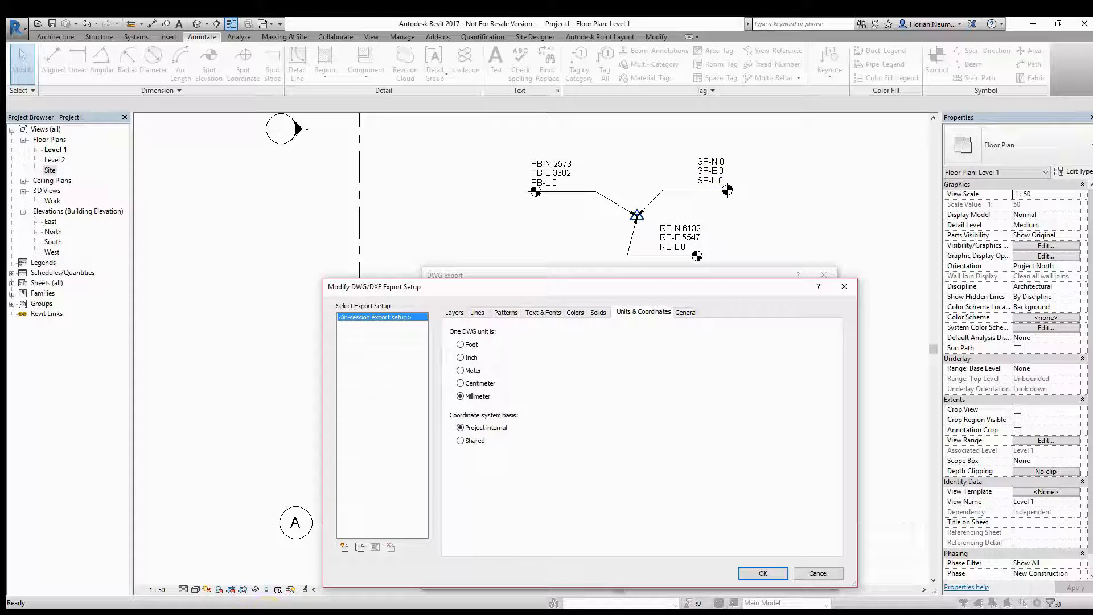
# - Switch to Snipping Tool and capture a rectangular snip of the spot coordinates together with the export coordinate settings
pyautogui.click(233, 612)
pyautogui.click(514, 153)
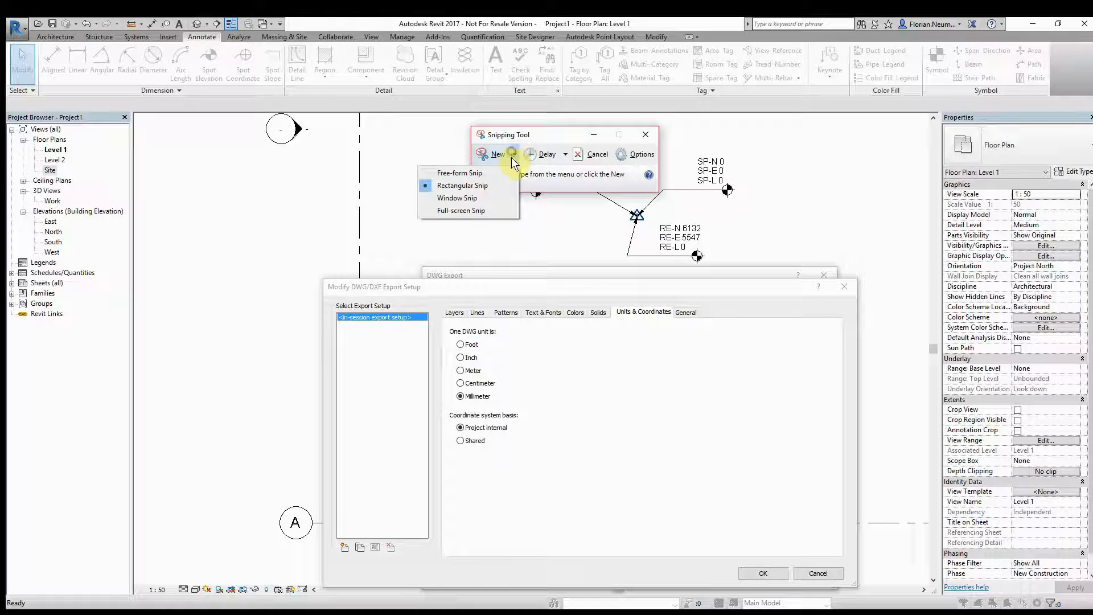
pyautogui.click(462, 186)
pyautogui.moveTo(298, 81); pyautogui.dragTo(1012, 509)
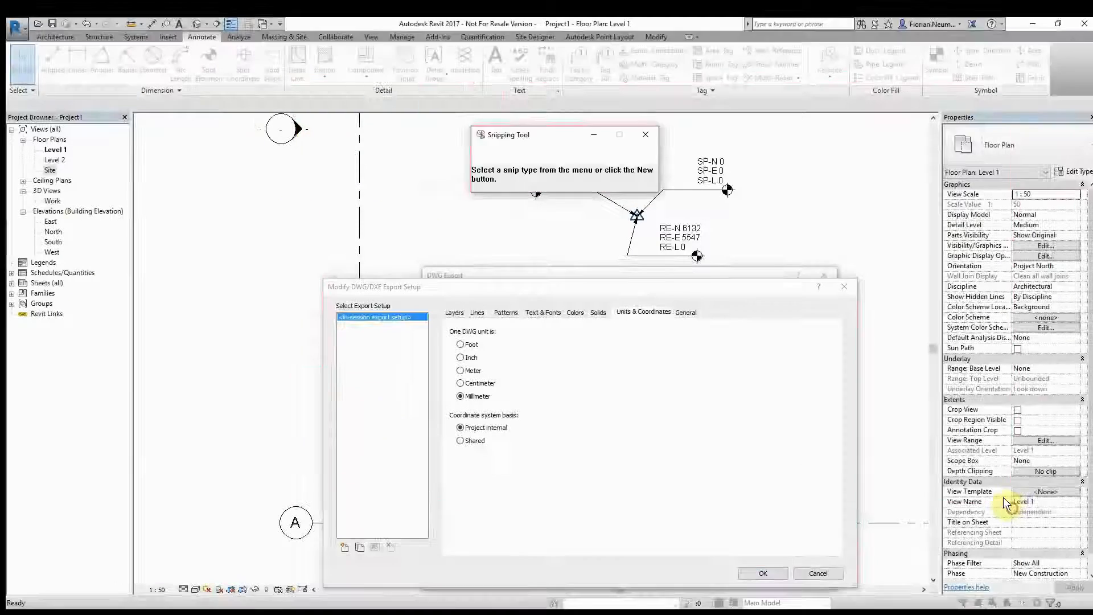
# - Mark up the snip in red, boxing the RE coordinate, linking Shared to the SP coordinate, pointing at Meter and striking out Project internal
pyautogui.moveTo(450, 478); pyautogui.dragTo(509, 476)
pyautogui.moveTo(652, 305)
pyautogui.mouseDown()
pyautogui.moveTo(654, 262)
pyautogui.moveTo(731, 296)
pyautogui.moveTo(639, 310)
pyautogui.mouseUp()
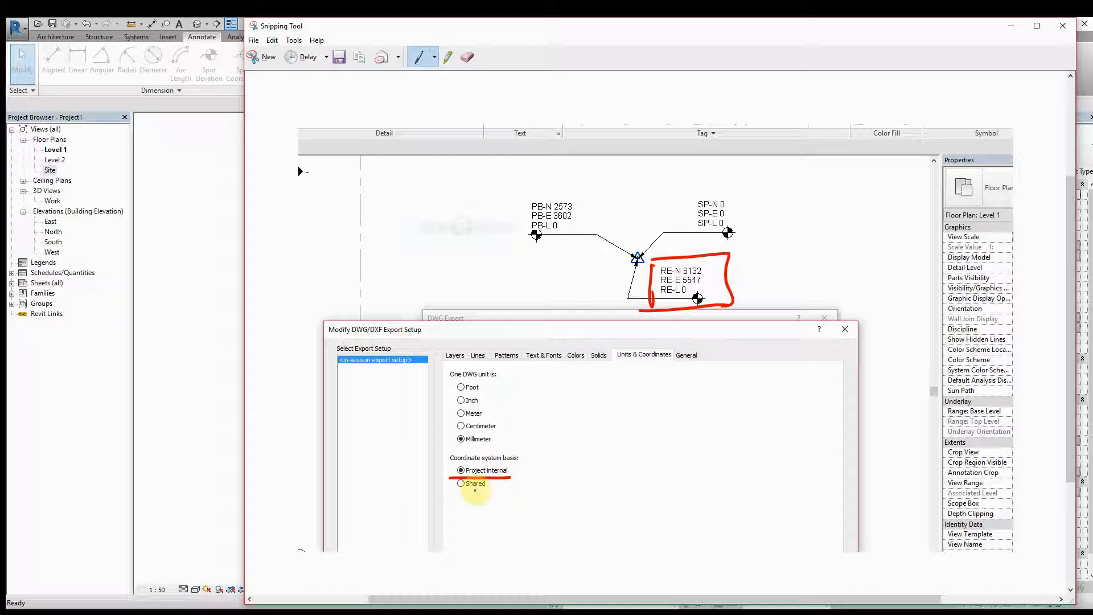
pyautogui.moveTo(472, 492)
pyautogui.mouseDown()
pyautogui.moveTo(663, 489)
pyautogui.moveTo(793, 232)
pyautogui.moveTo(746, 210)
pyautogui.moveTo(762, 236)
pyautogui.mouseUp()
pyautogui.moveTo(467, 501); pyautogui.dragTo(504, 493)
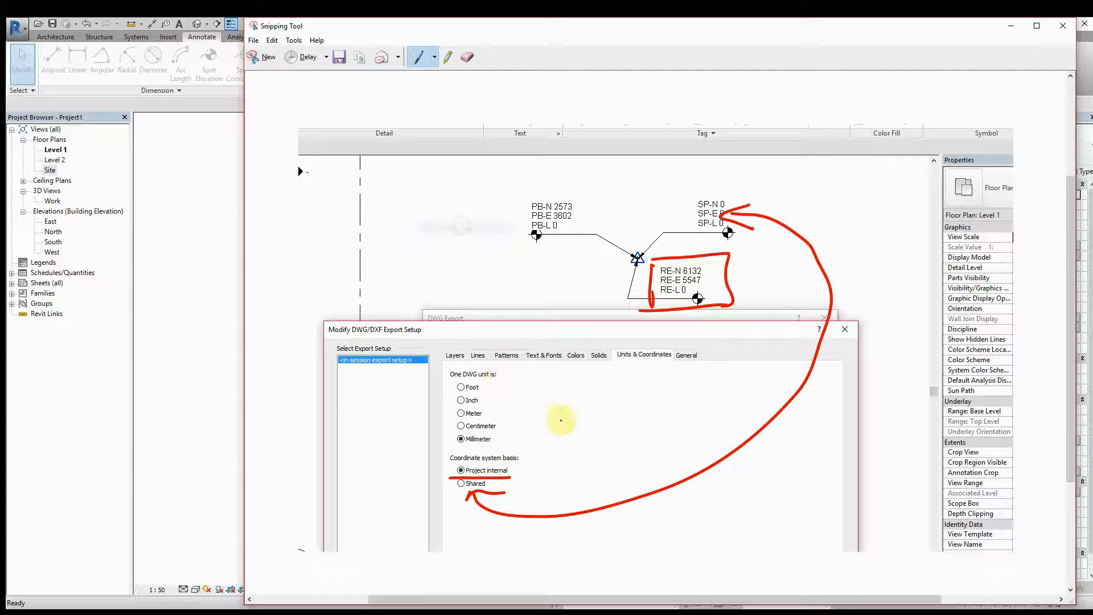
pyautogui.moveTo(489, 418)
pyautogui.mouseDown()
pyautogui.moveTo(518, 411)
pyautogui.moveTo(483, 418)
pyautogui.moveTo(498, 421)
pyautogui.mouseUp()
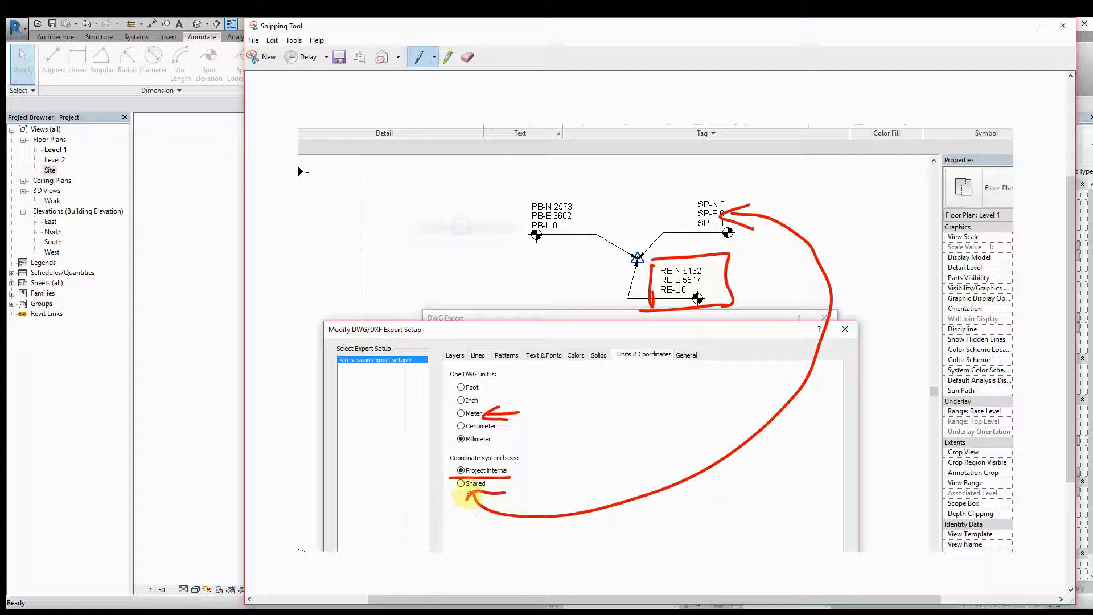
pyautogui.moveTo(462, 516)
pyautogui.mouseDown()
pyautogui.moveTo(461, 490)
pyautogui.moveTo(471, 497)
pyautogui.moveTo(500, 468)
pyautogui.moveTo(523, 467)
pyautogui.mouseUp()
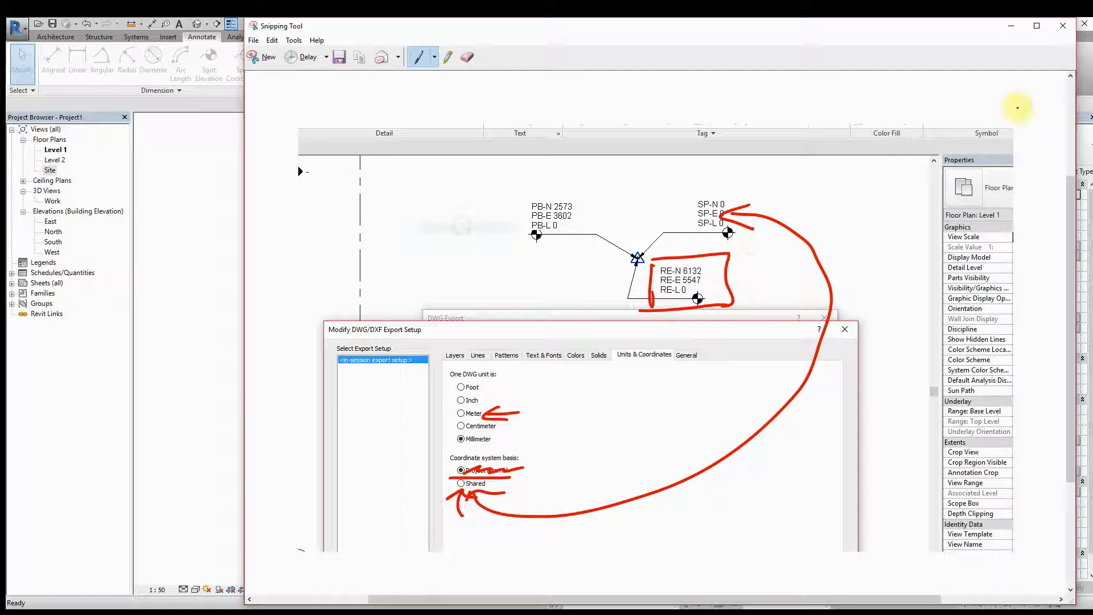
# - Minimize the annotated snip and cancel the DWG export without changing its setup
pyautogui.click(1064, 29)
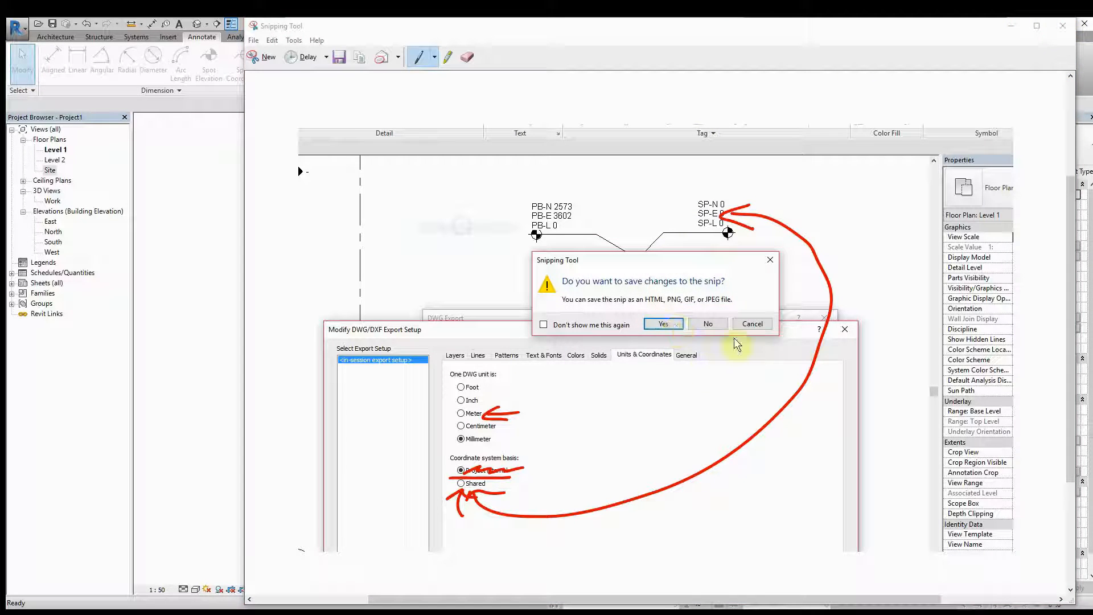
pyautogui.click(753, 324)
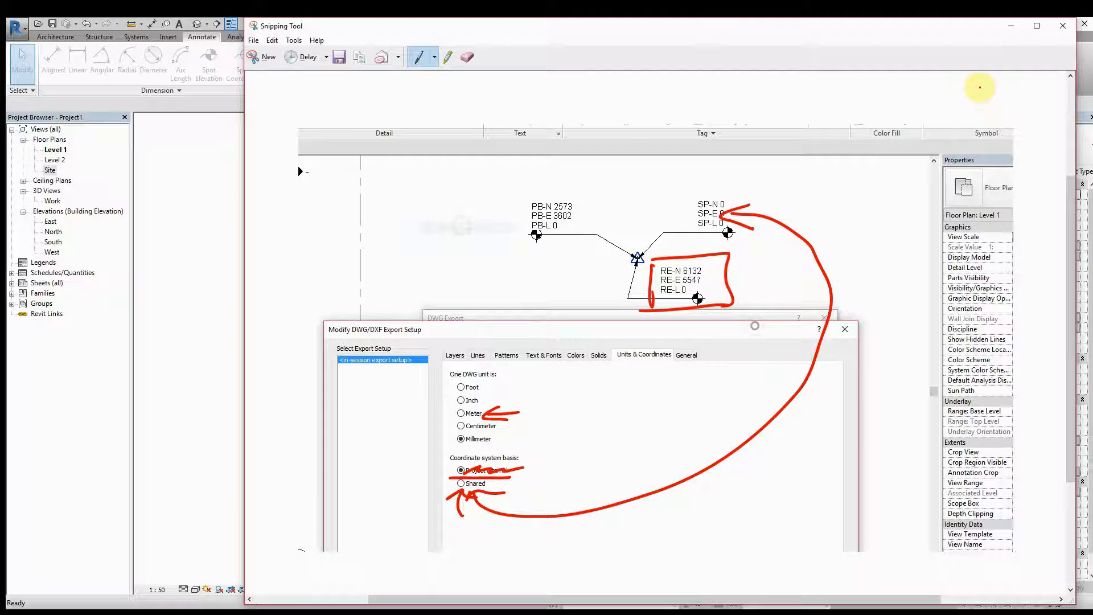
pyautogui.click(1007, 29)
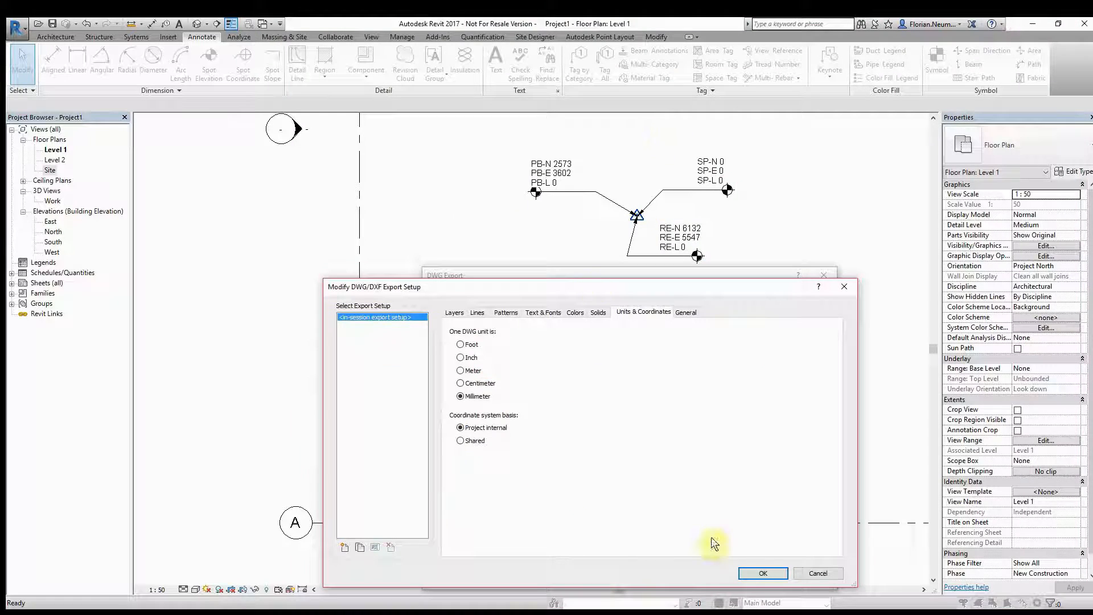
pyautogui.click(822, 572)
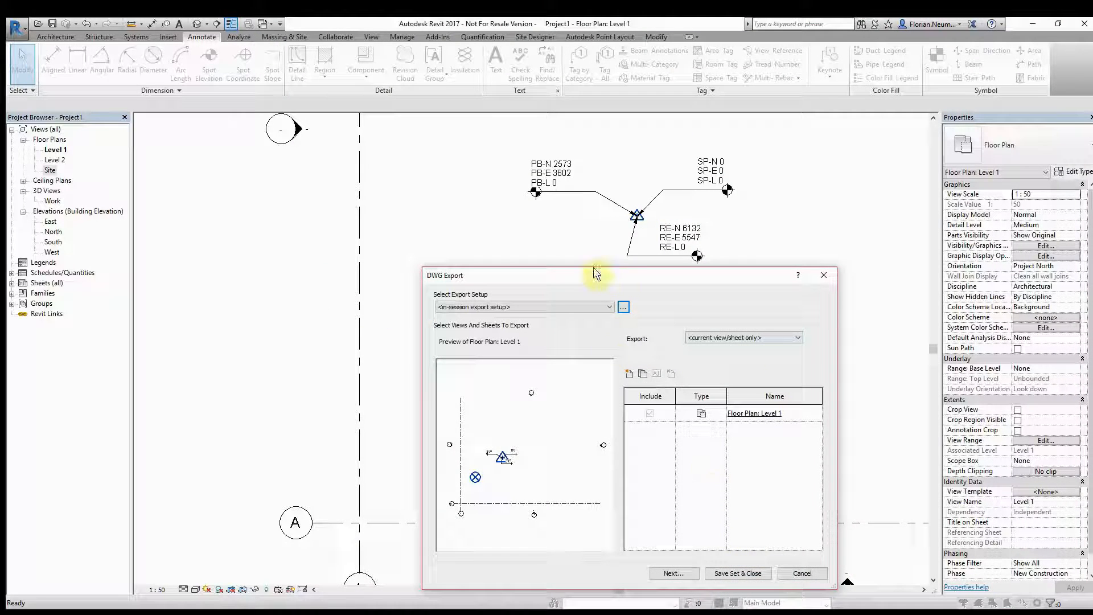
pyautogui.moveTo(644, 278); pyautogui.dragTo(573, 202)
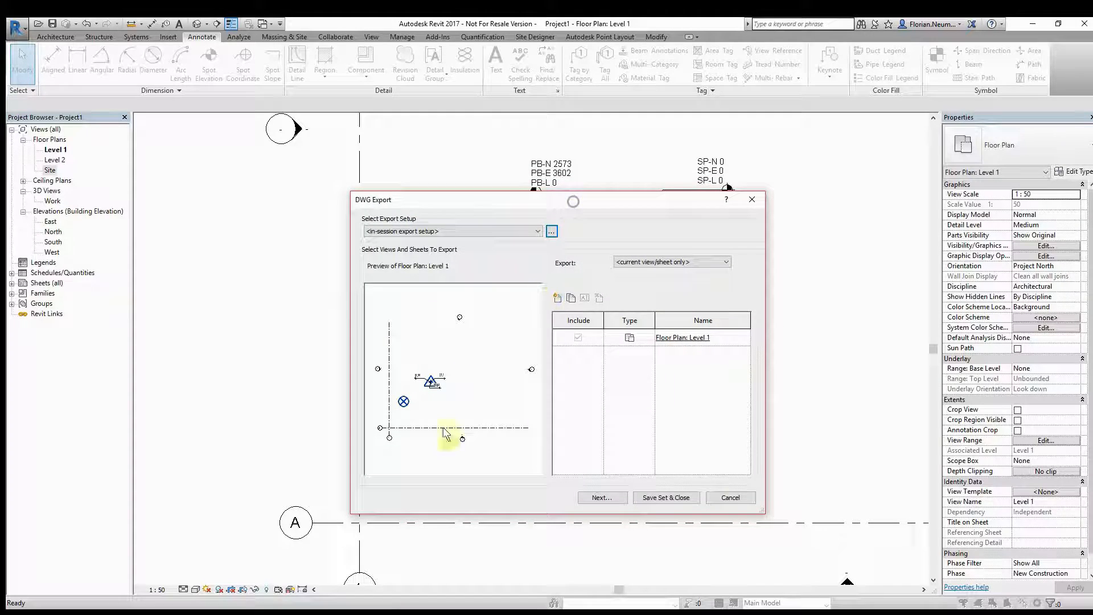
pyautogui.click(731, 495)
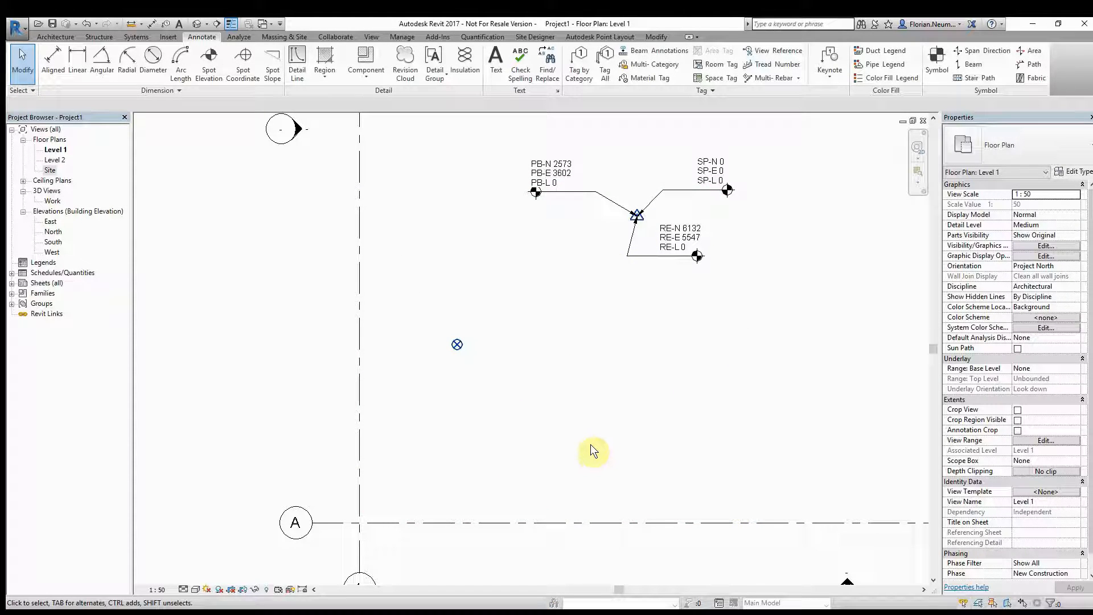
# - Unclip the project base point and set its N/S value to 0
pyautogui.moveTo(547, 325); pyautogui.dragTo(540, 355, button='middle')
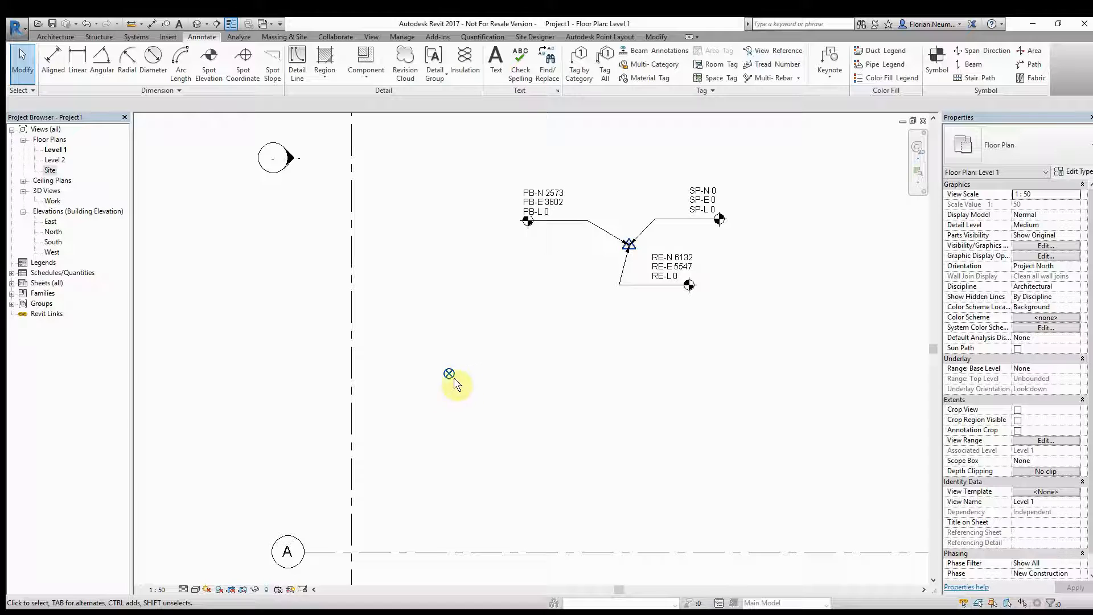
pyautogui.moveTo(464, 375); pyautogui.dragTo(481, 323, button='middle')
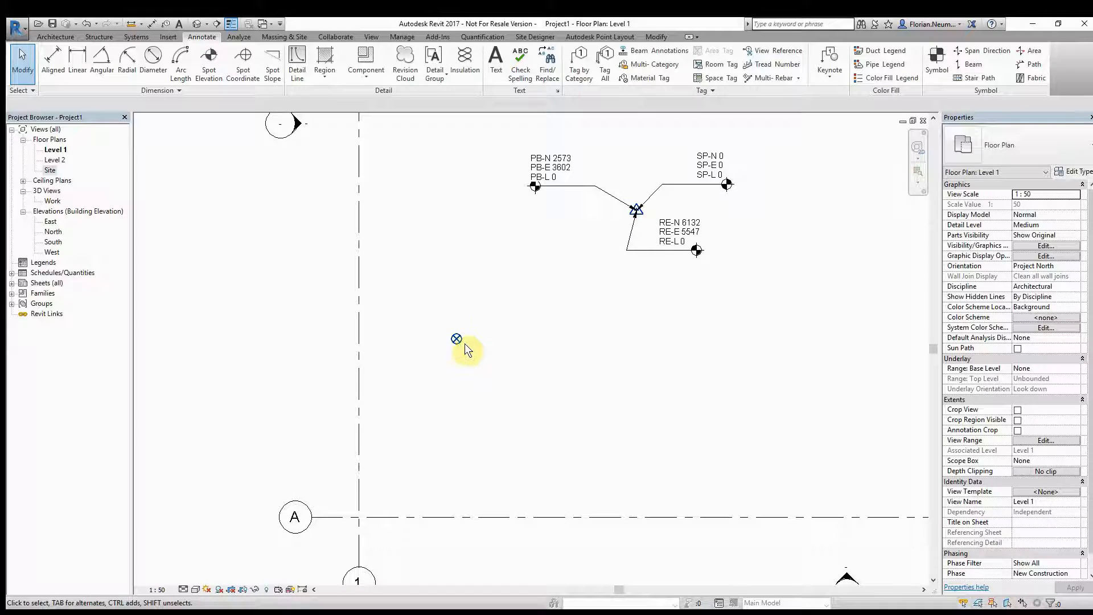
pyautogui.click(461, 342)
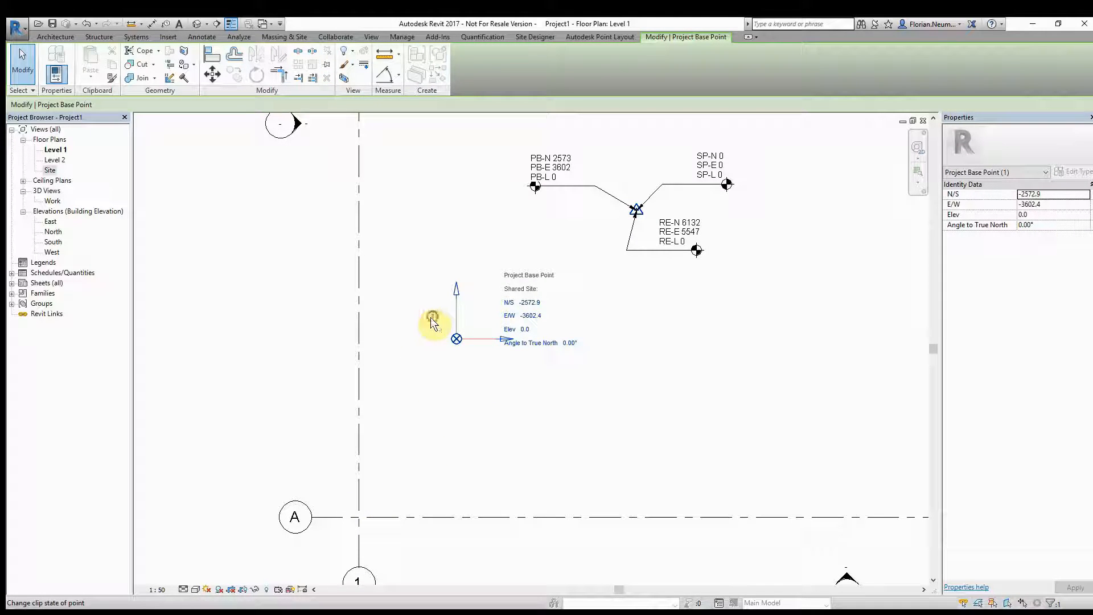
pyautogui.click(529, 302)
pyautogui.write('0')
pyautogui.press('Return')
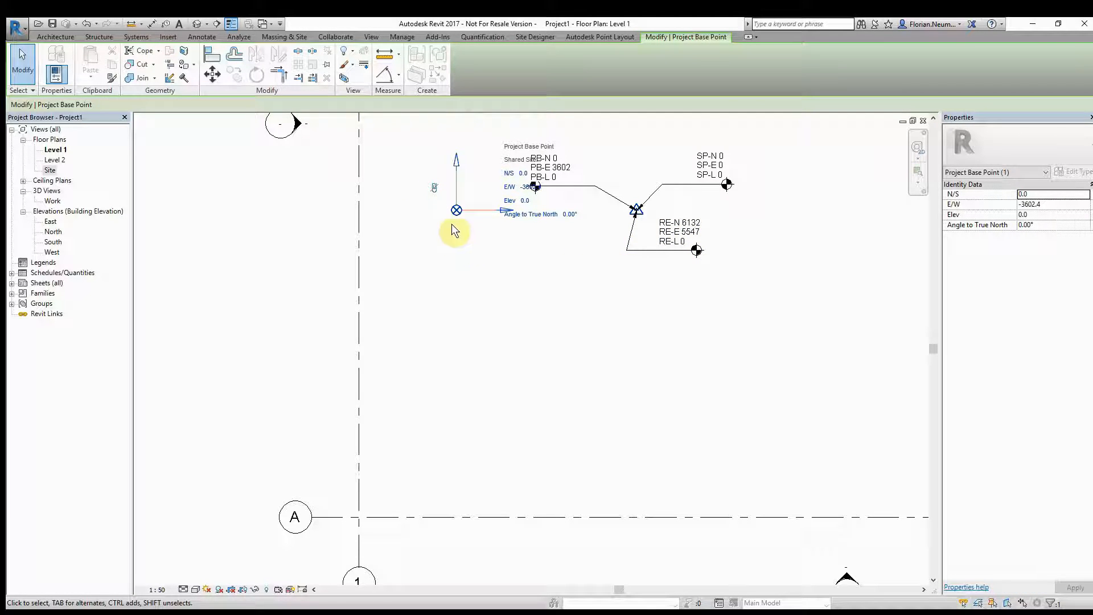
# - Move the unclipped project base point onto the intersection of grids A and 1 and clip it there
pyautogui.moveTo(456, 210); pyautogui.dragTo(358, 517)
pyautogui.click(336, 495)
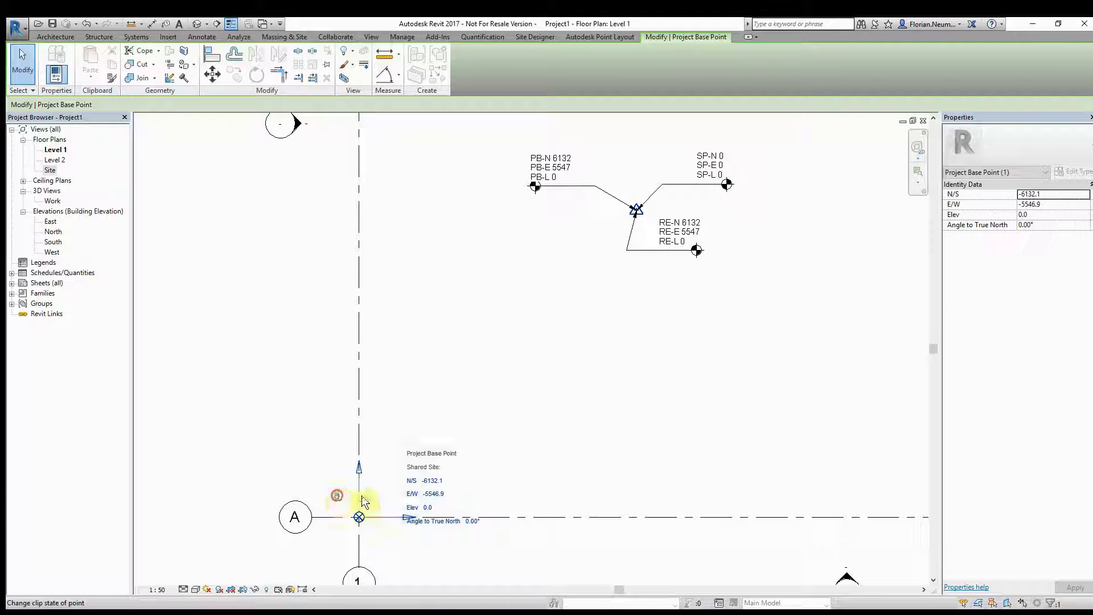
pyautogui.click(528, 388)
pyautogui.moveTo(475, 355); pyautogui.dragTo(475, 337, button='middle')
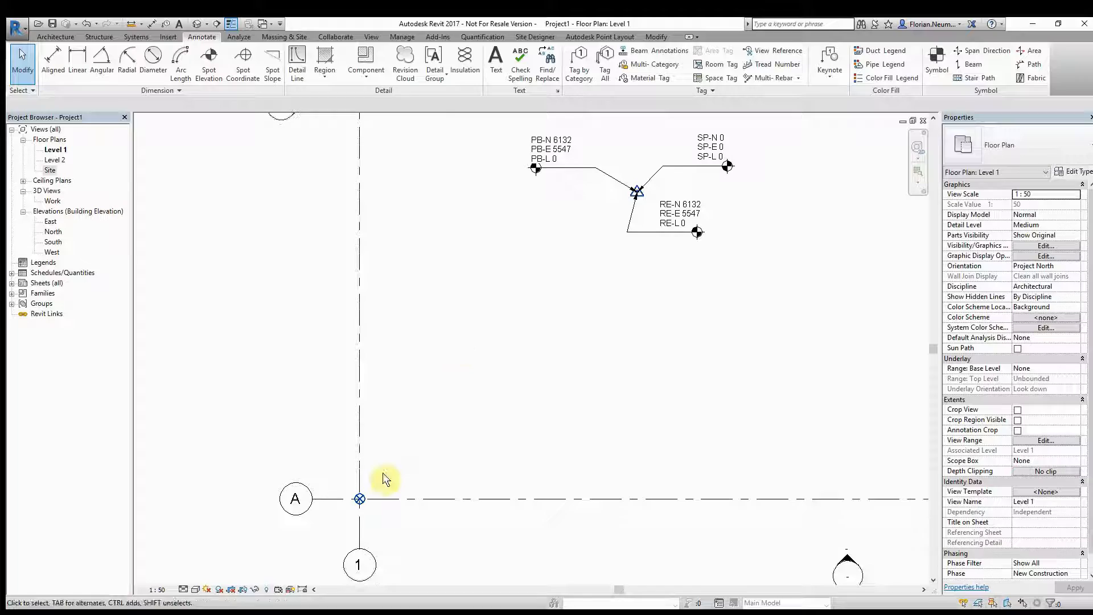
pyautogui.click(361, 498)
pyautogui.moveTo(528, 363)
pyautogui.mouseDown(button='middle')
pyautogui.moveTo(515, 393)
pyautogui.moveTo(535, 395)
pyautogui.mouseUp(button='middle')
pyautogui.click(527, 392)
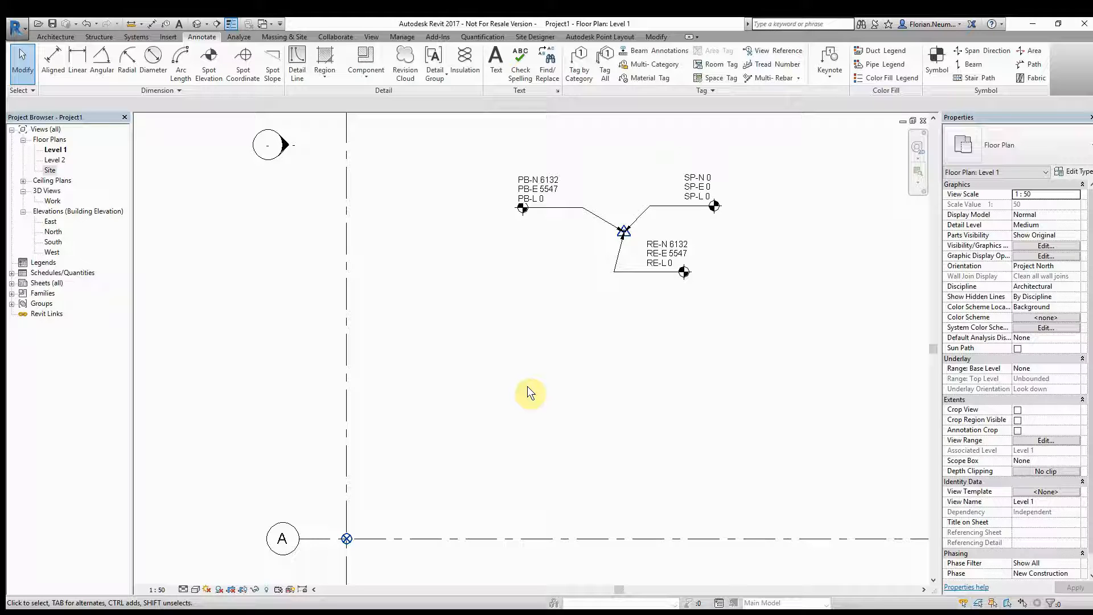
# - Rename the project's Internal site to GWS84 in the location settings
pyautogui.moveTo(512, 287); pyautogui.dragTo(449, 292, button='middle')
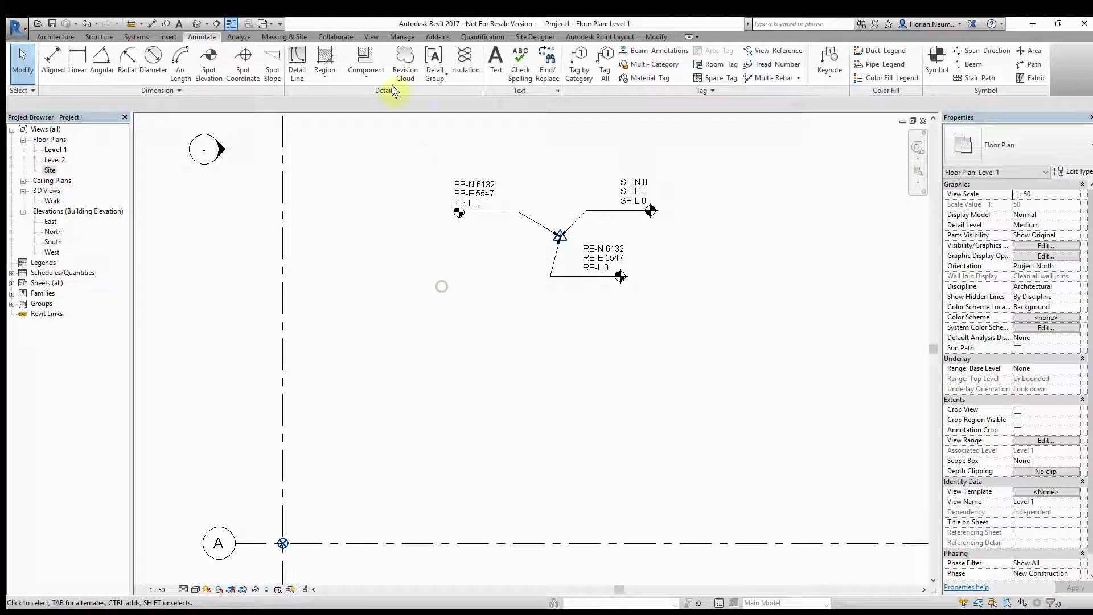
pyautogui.click(395, 36)
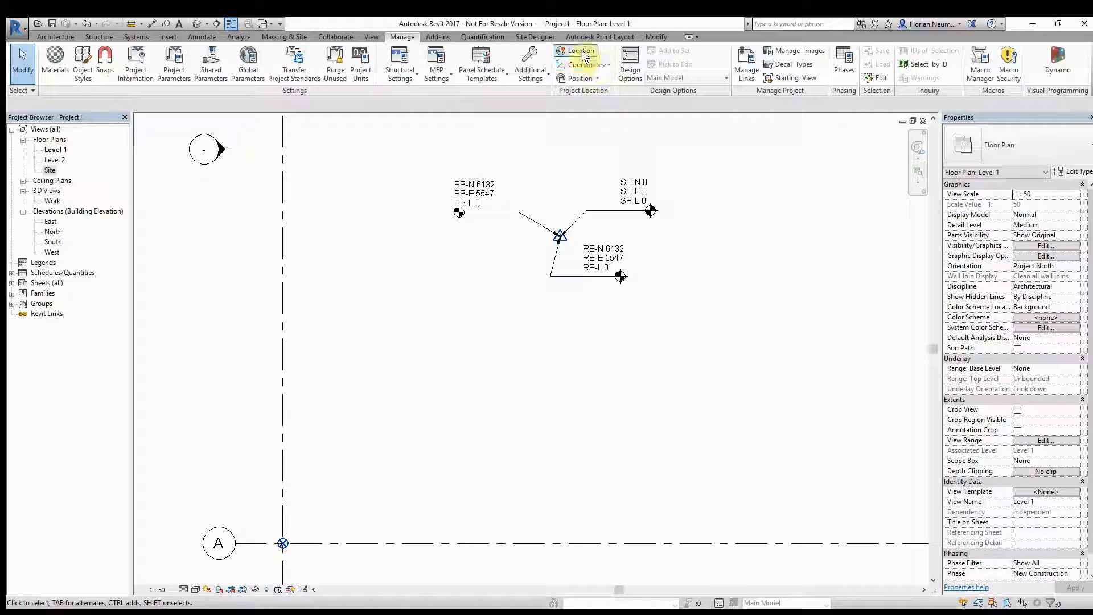
pyautogui.click(563, 51)
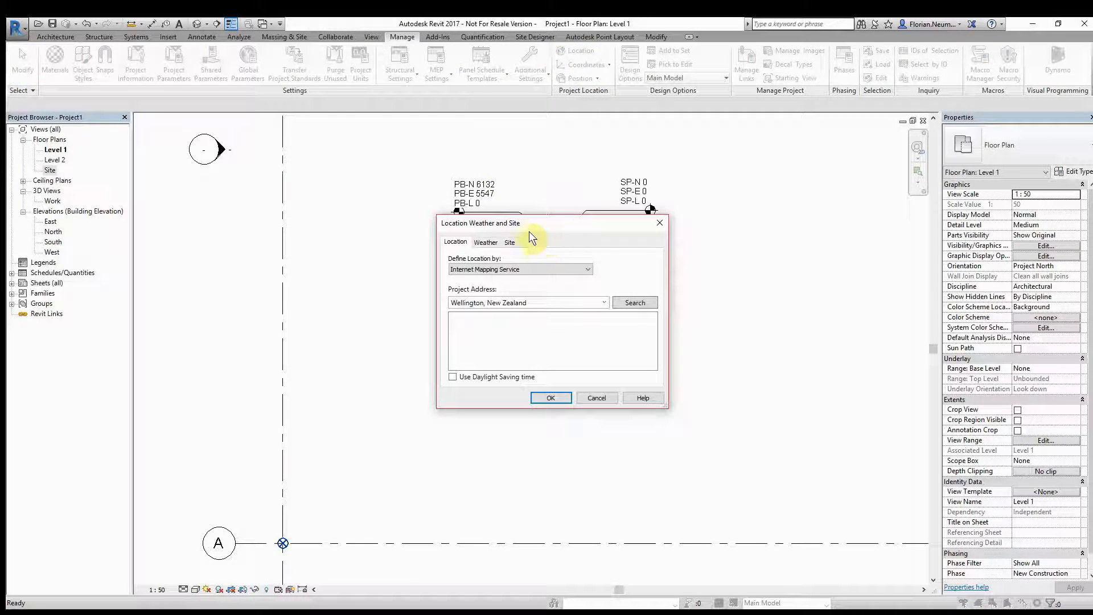
pyautogui.moveTo(528, 231); pyautogui.dragTo(789, 223)
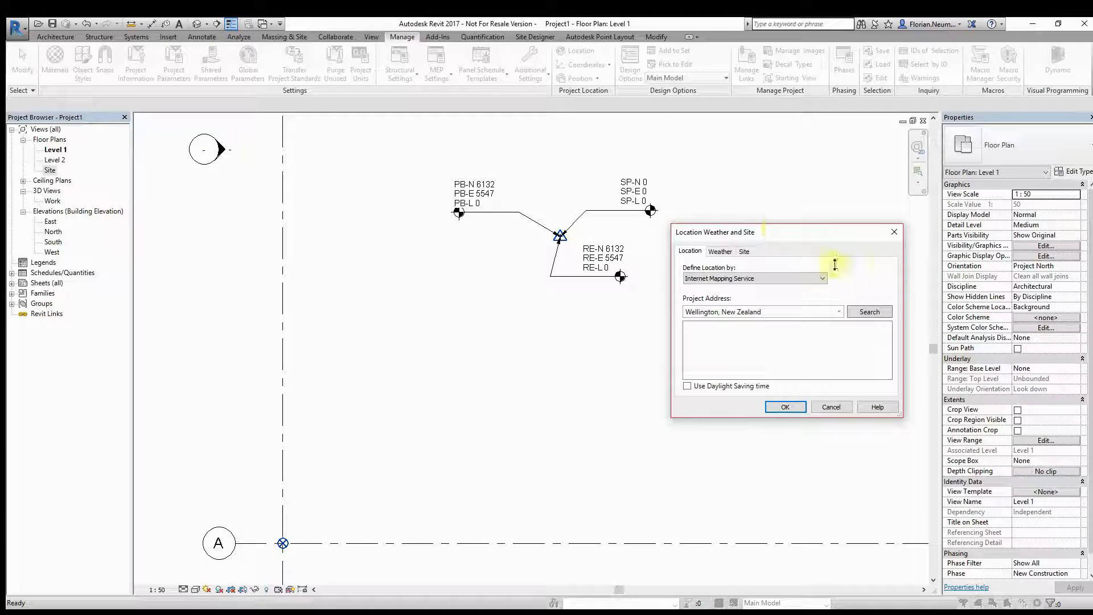
pyautogui.click(745, 251)
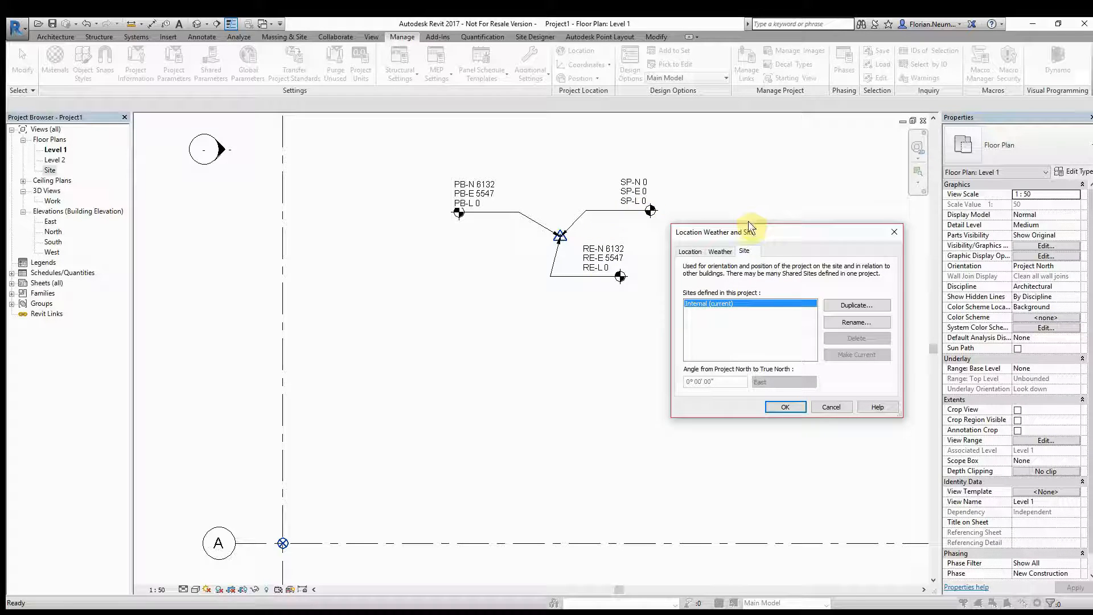
pyautogui.moveTo(747, 223); pyautogui.dragTo(775, 128)
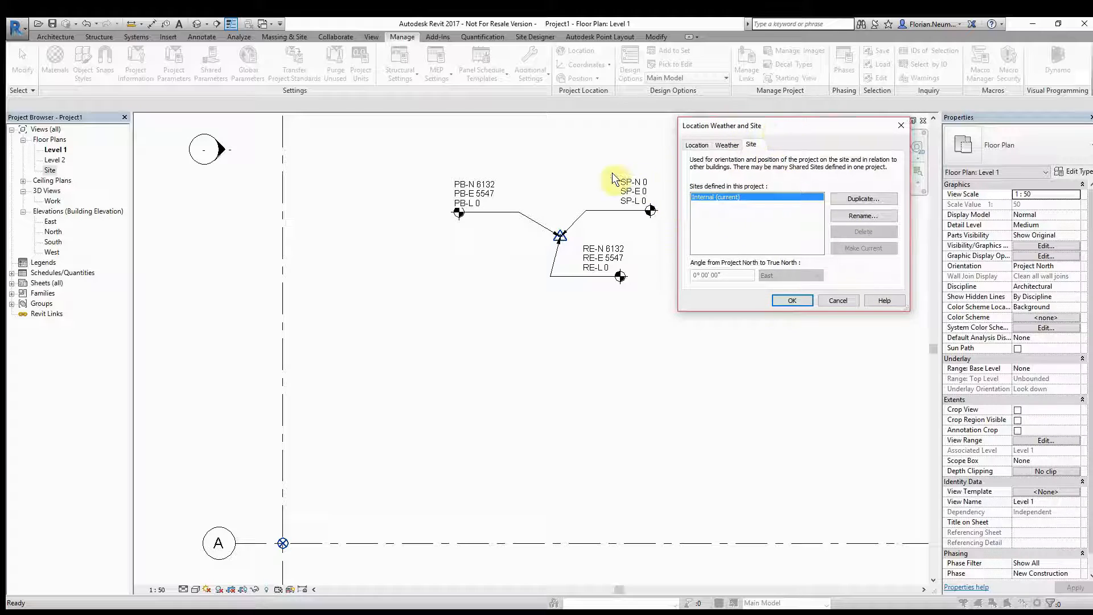
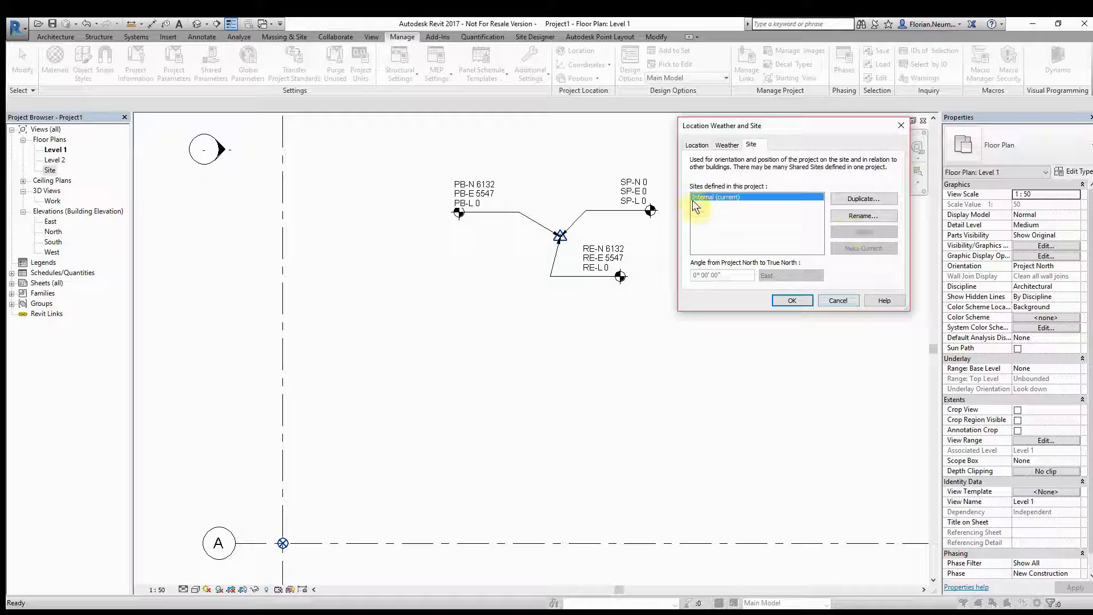
pyautogui.click(864, 215)
pyautogui.moveTo(795, 180); pyautogui.dragTo(754, 336)
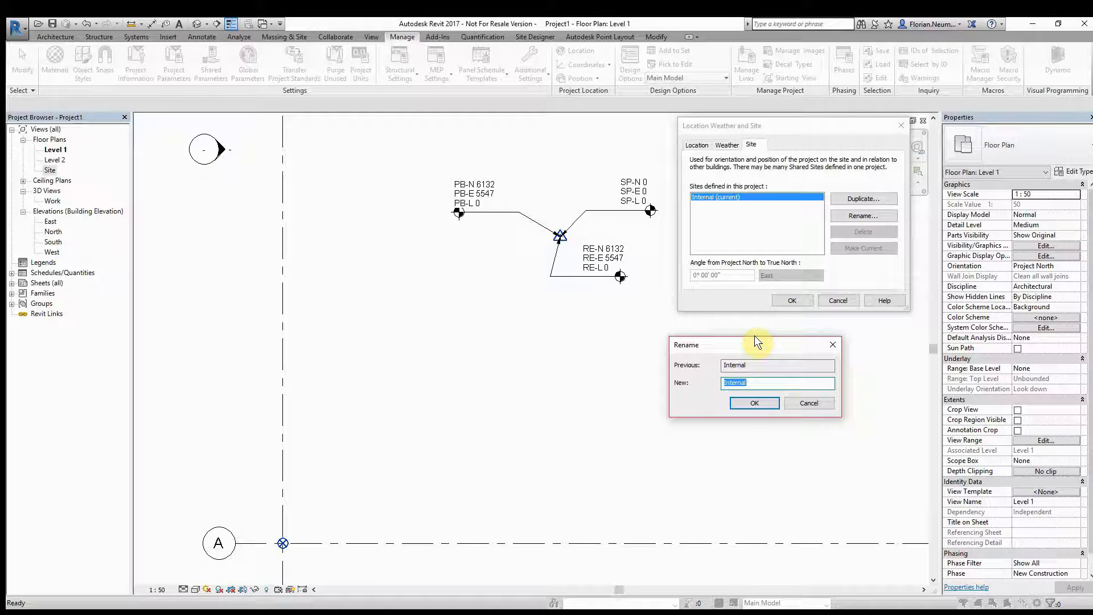
pyautogui.write('GWS84')
pyautogui.click(768, 402)
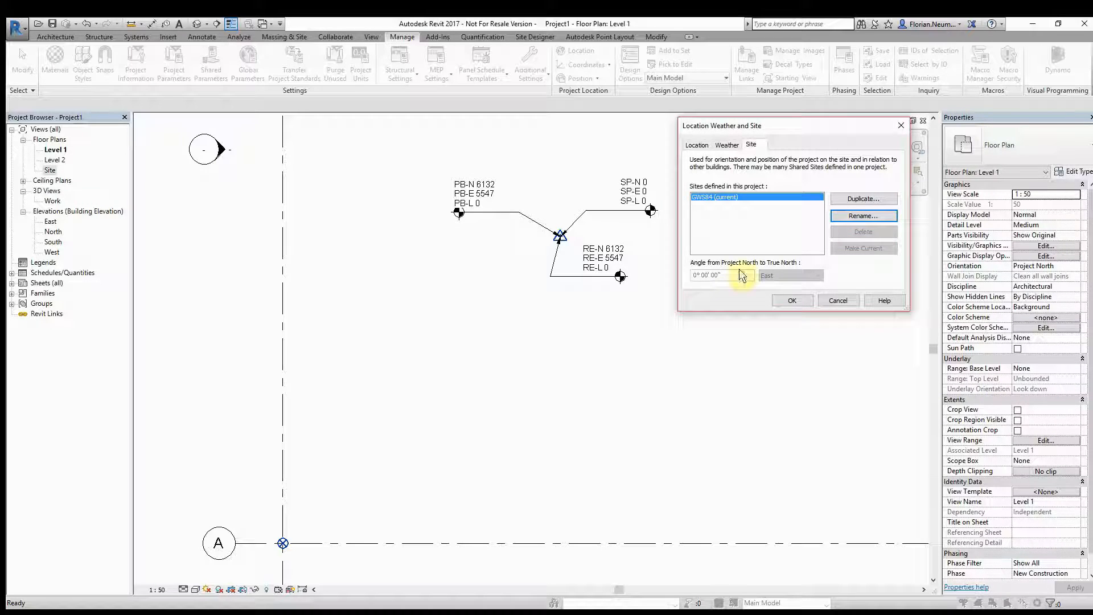
pyautogui.click(798, 300)
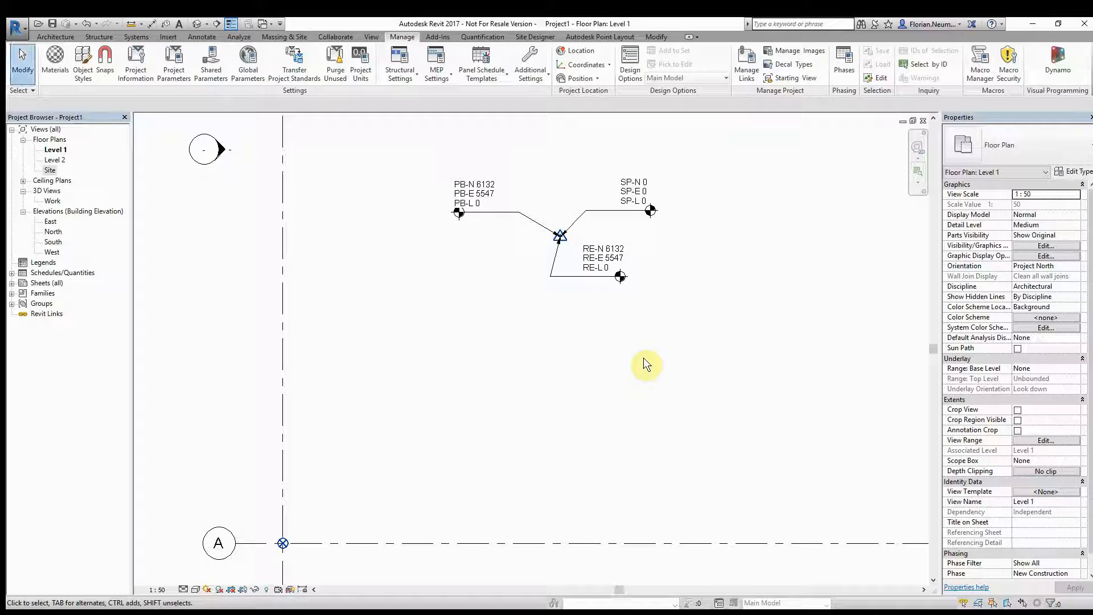
# - Duplicate the GWS84 site as GWS04 and make the copy the current site
pyautogui.click(582, 51)
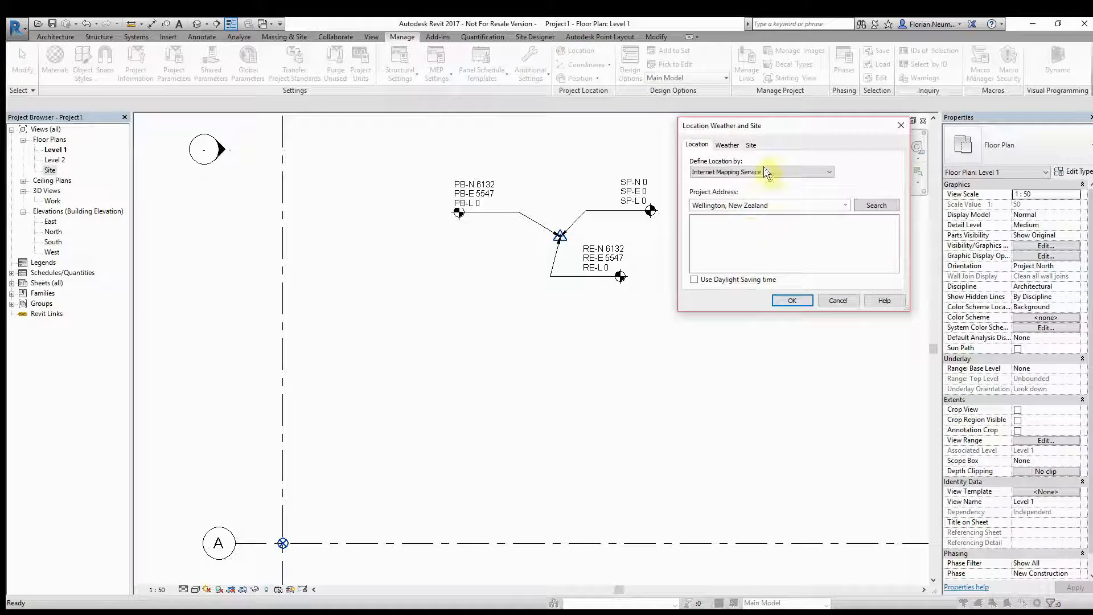
pyautogui.click(751, 145)
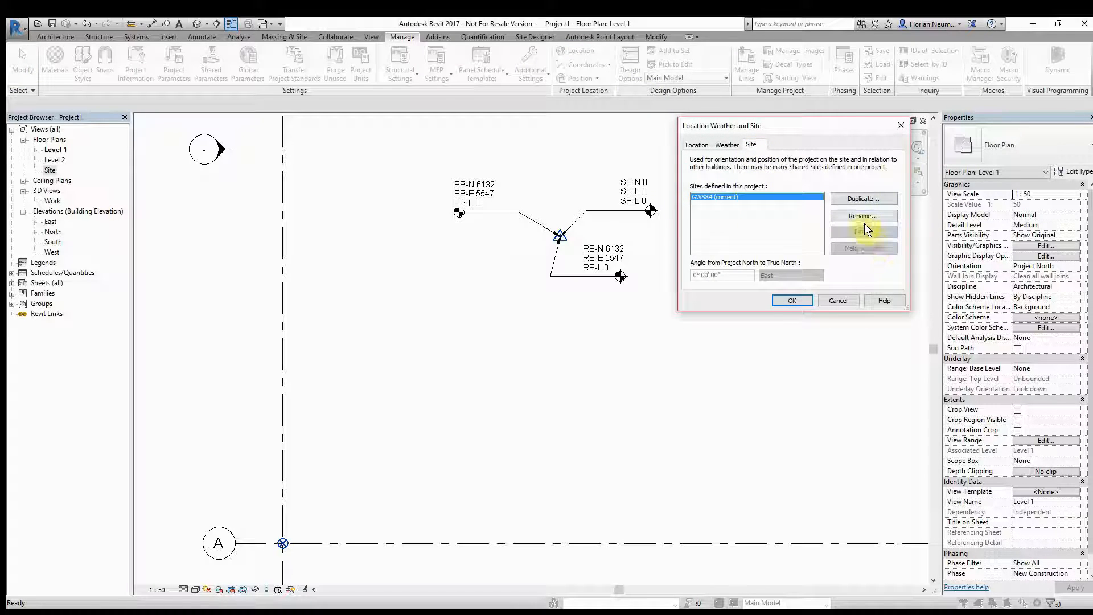
pyautogui.click(862, 200)
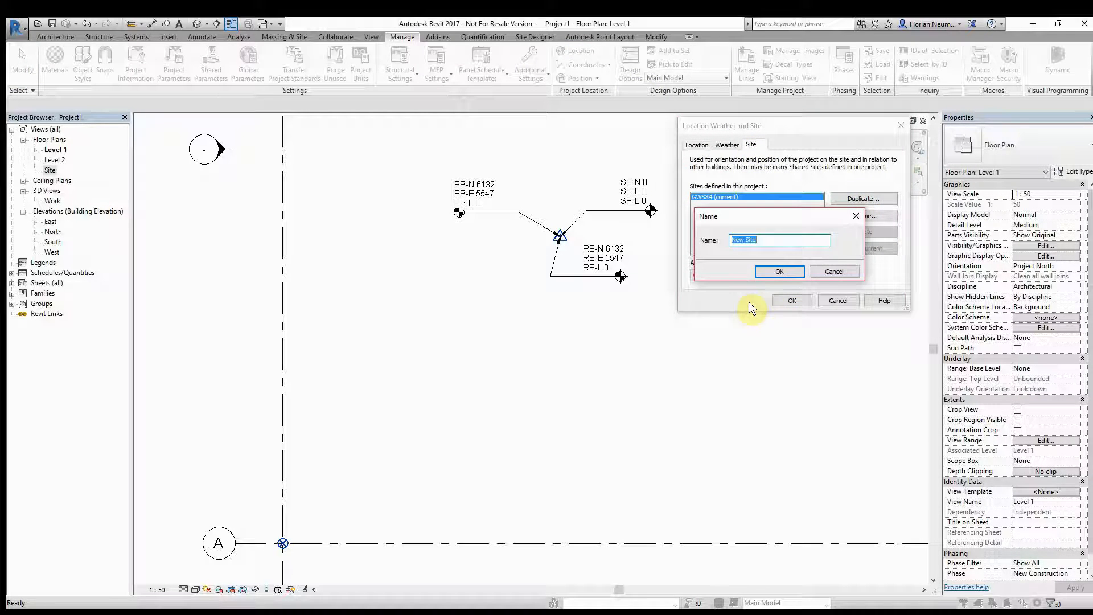
pyautogui.write('GWS04')
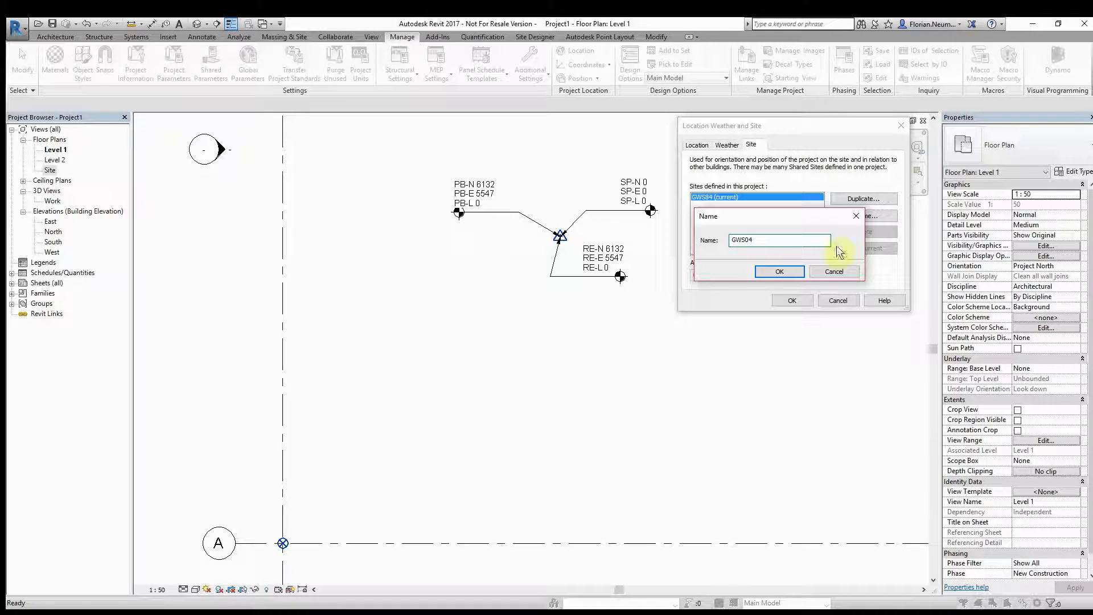
pyautogui.click(791, 272)
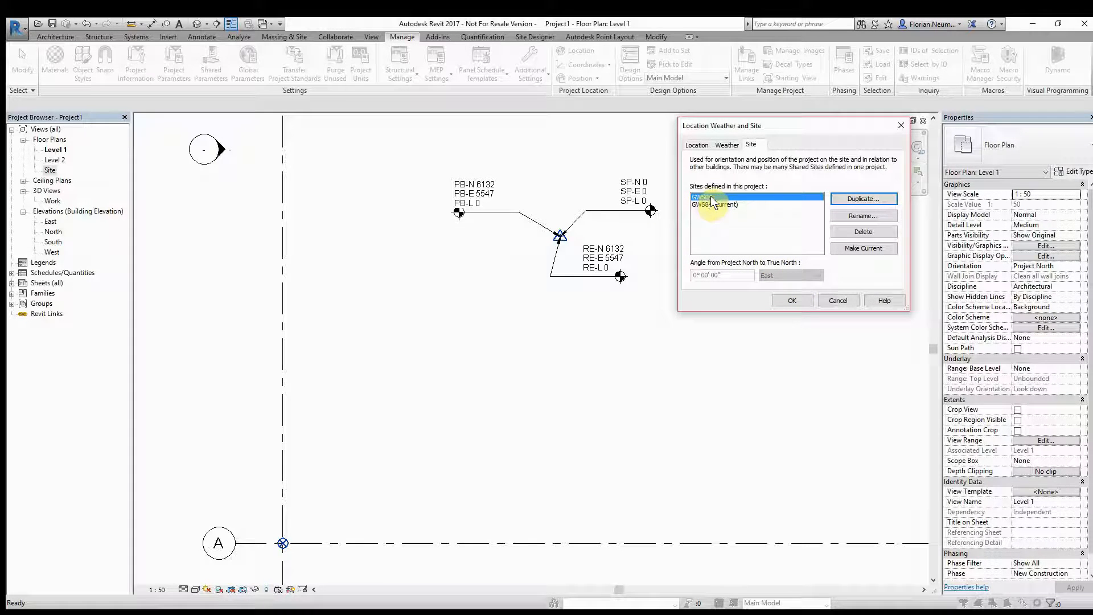
pyautogui.click(868, 250)
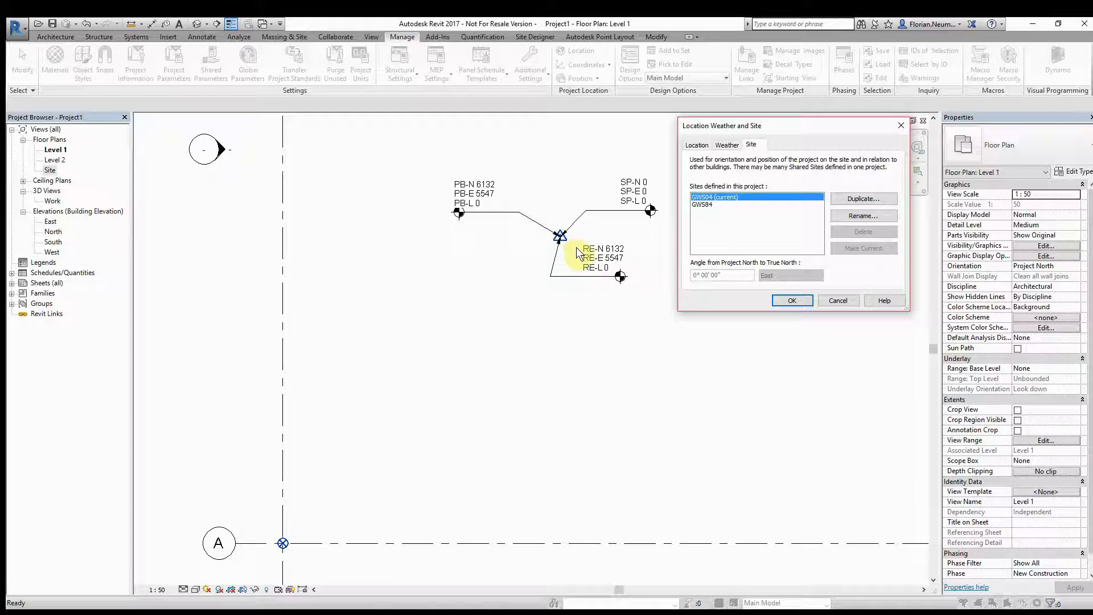
pyautogui.click(799, 301)
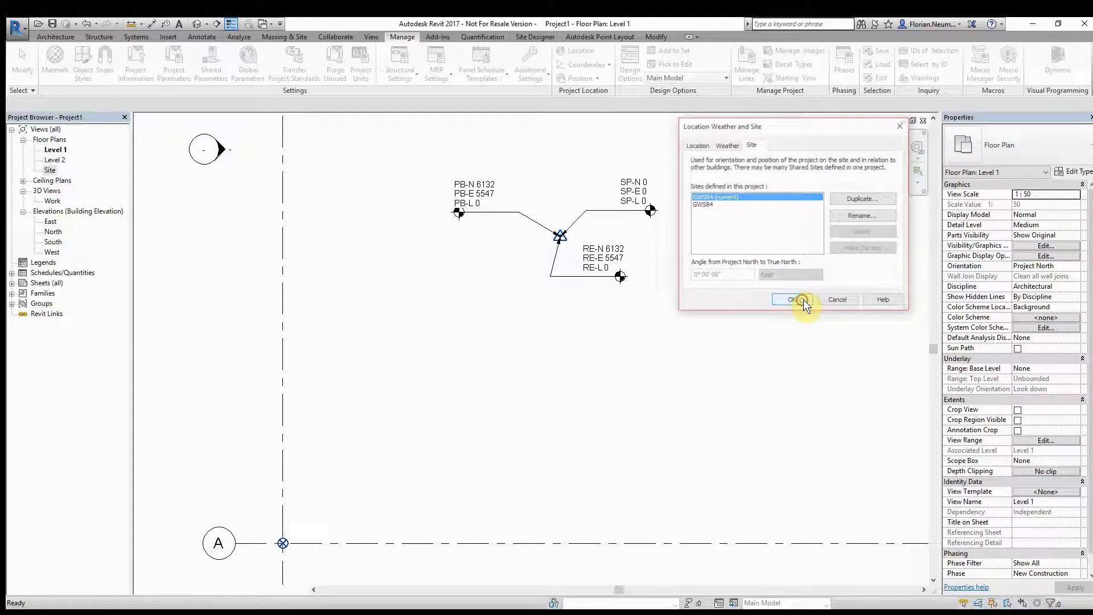
# - Move the survey point closer to grid A, to about N 2527, E 6161 relative to the project base point
pyautogui.click(560, 236)
pyautogui.moveTo(560, 236)
pyautogui.mouseDown()
pyautogui.moveTo(629, 281)
pyautogui.moveTo(639, 340)
pyautogui.moveTo(592, 395)
pyautogui.moveTo(591, 417)
pyautogui.mouseUp()
pyautogui.click(748, 277)
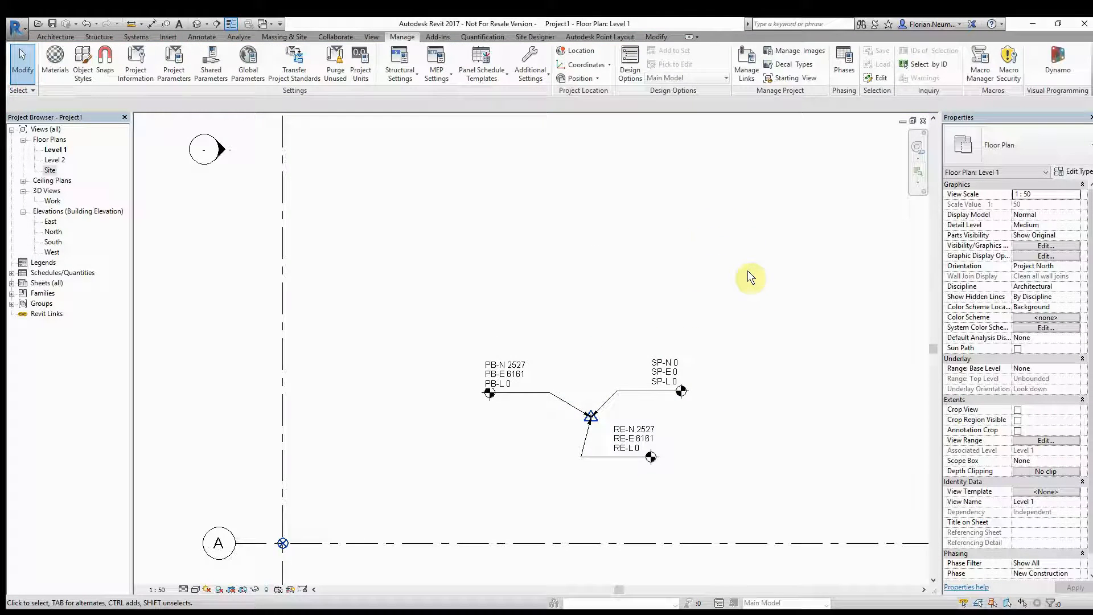
# - Make GWS84 the current site of the project
pyautogui.moveTo(601, 290); pyautogui.dragTo(578, 285, button='middle')
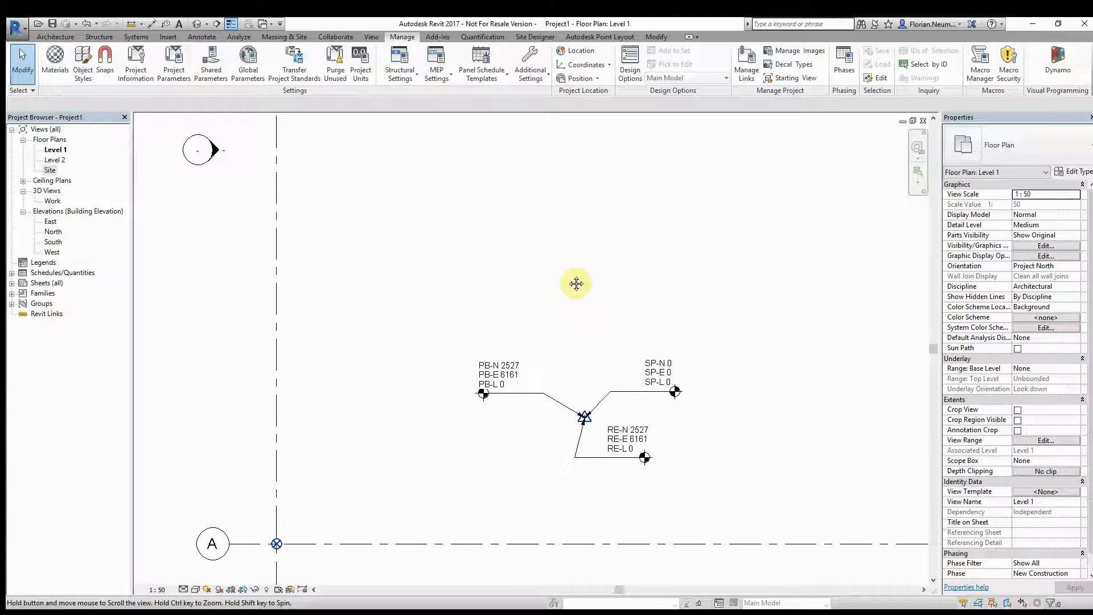
pyautogui.click(568, 50)
pyautogui.click(751, 144)
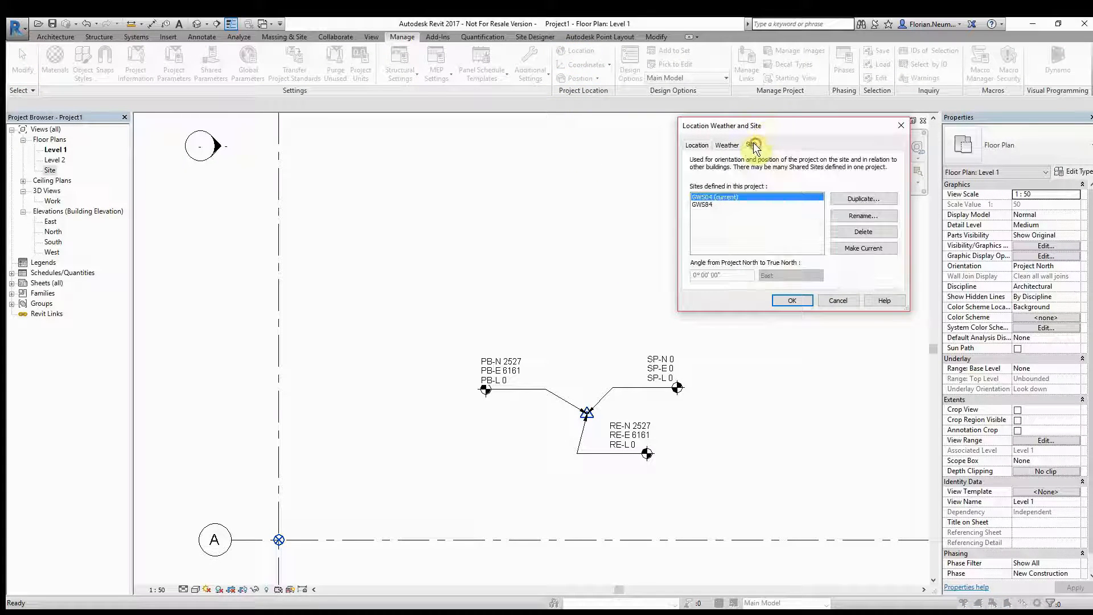
pyautogui.click(701, 204)
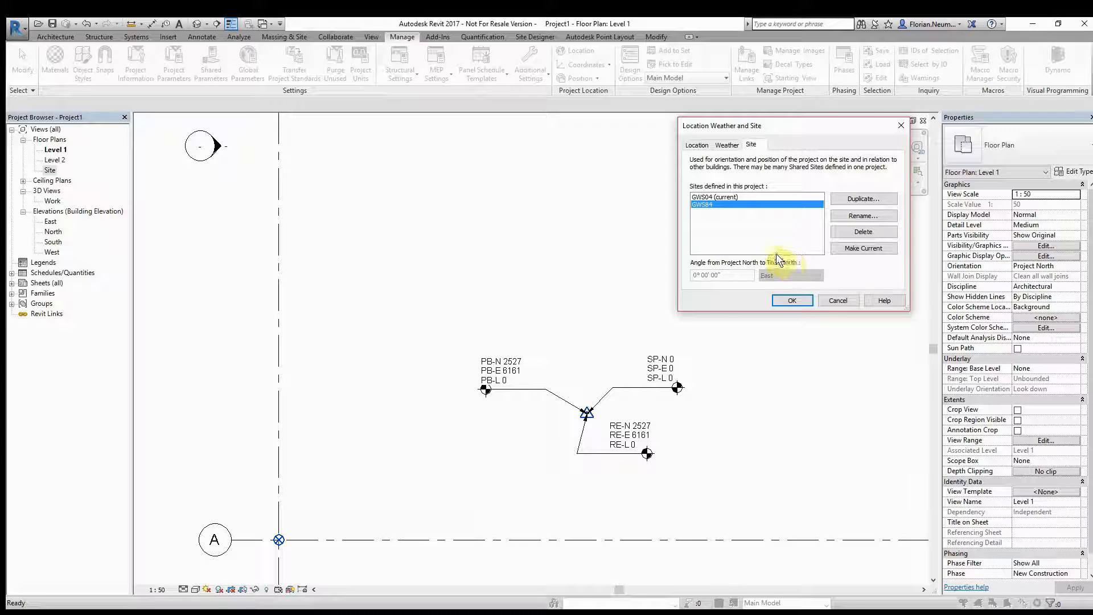
pyautogui.click(864, 248)
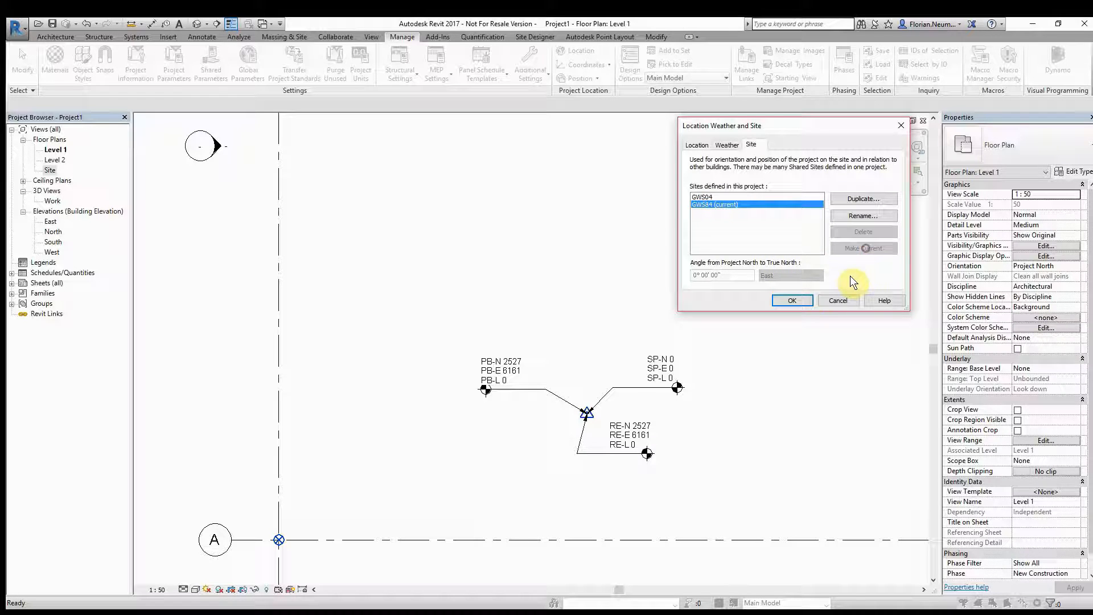
pyautogui.click(801, 300)
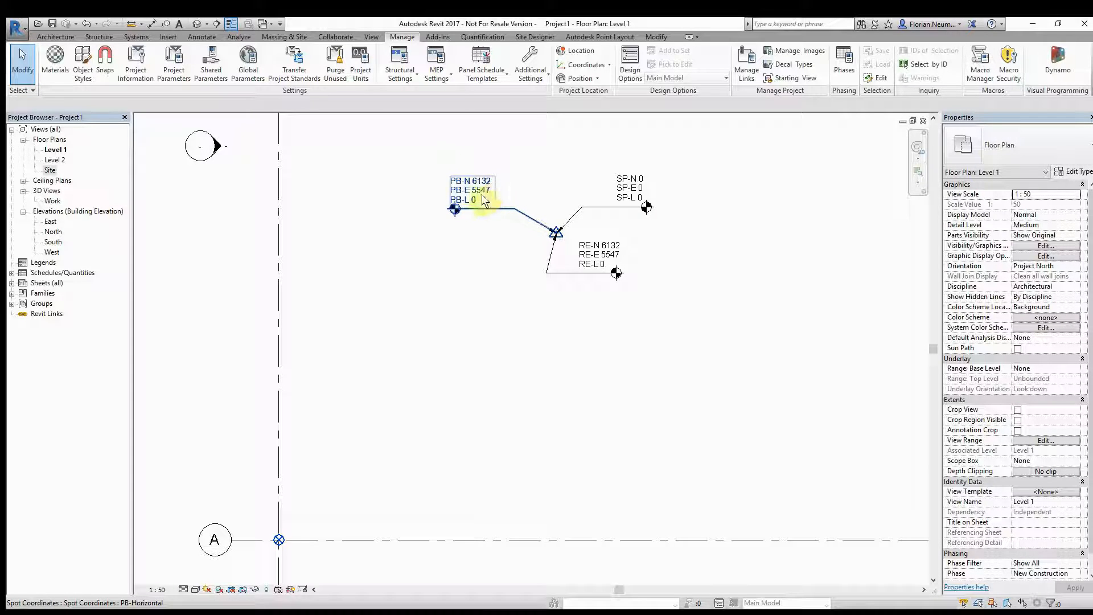
# - Switch the project's current site back to GWS04
pyautogui.click(591, 64)
pyautogui.click(590, 50)
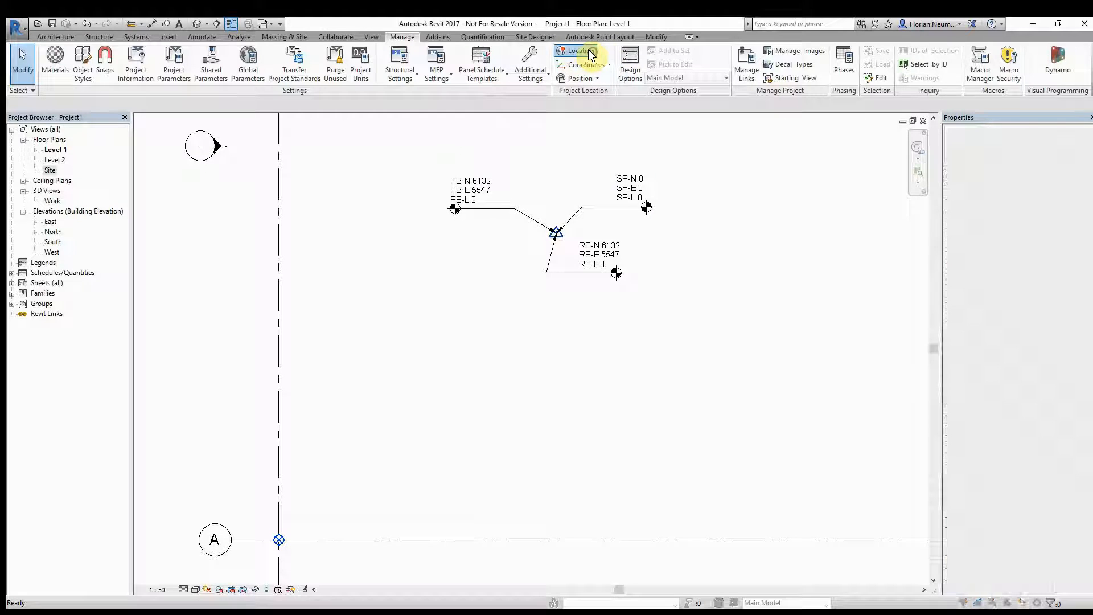
pyautogui.click(754, 145)
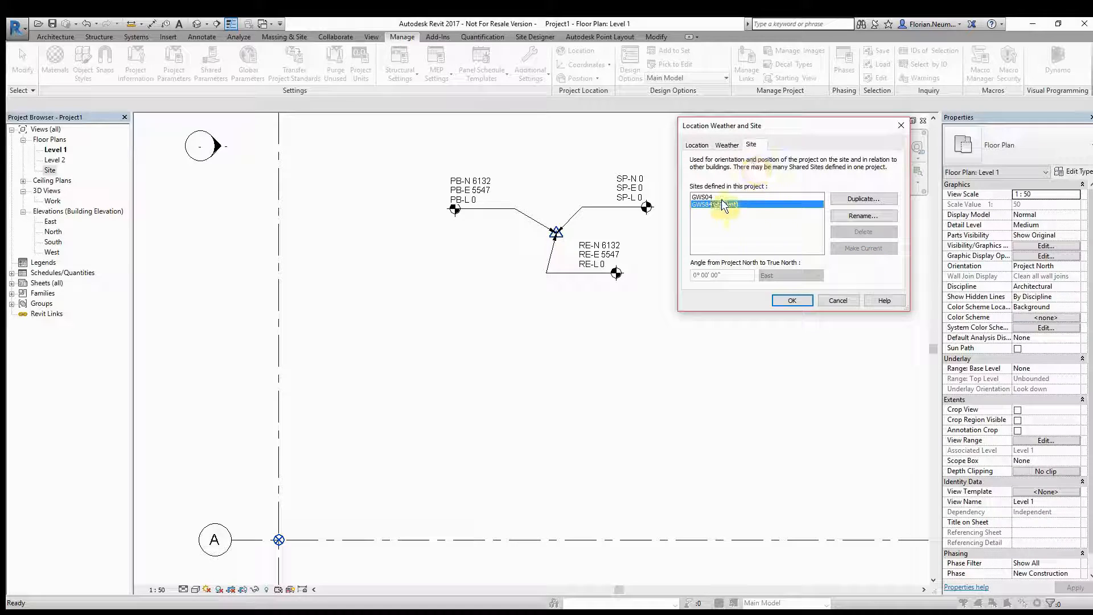
pyautogui.click(705, 197)
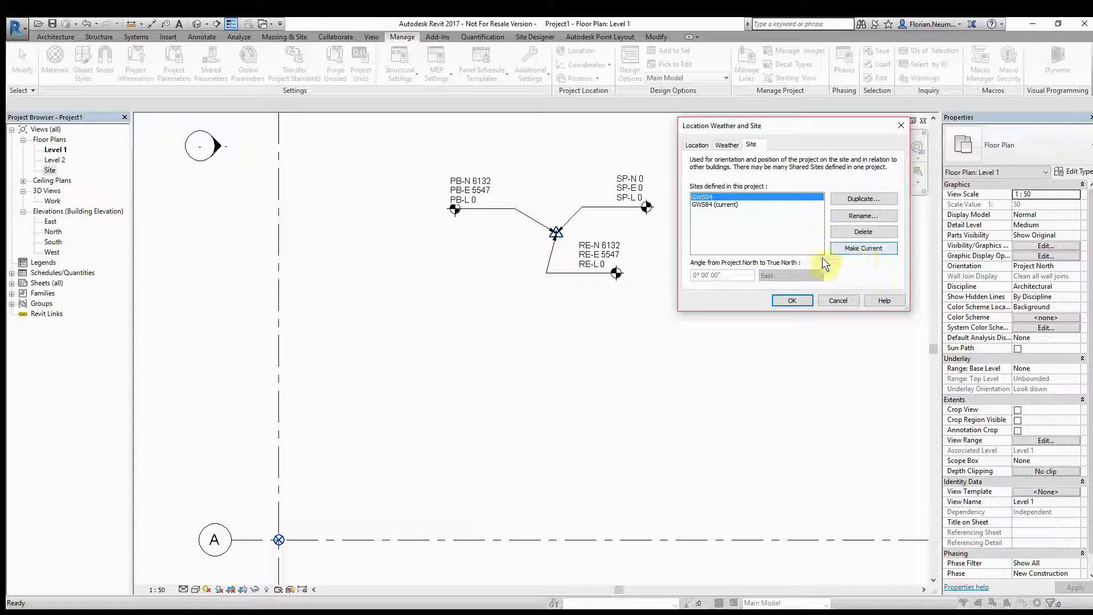
pyautogui.click(868, 249)
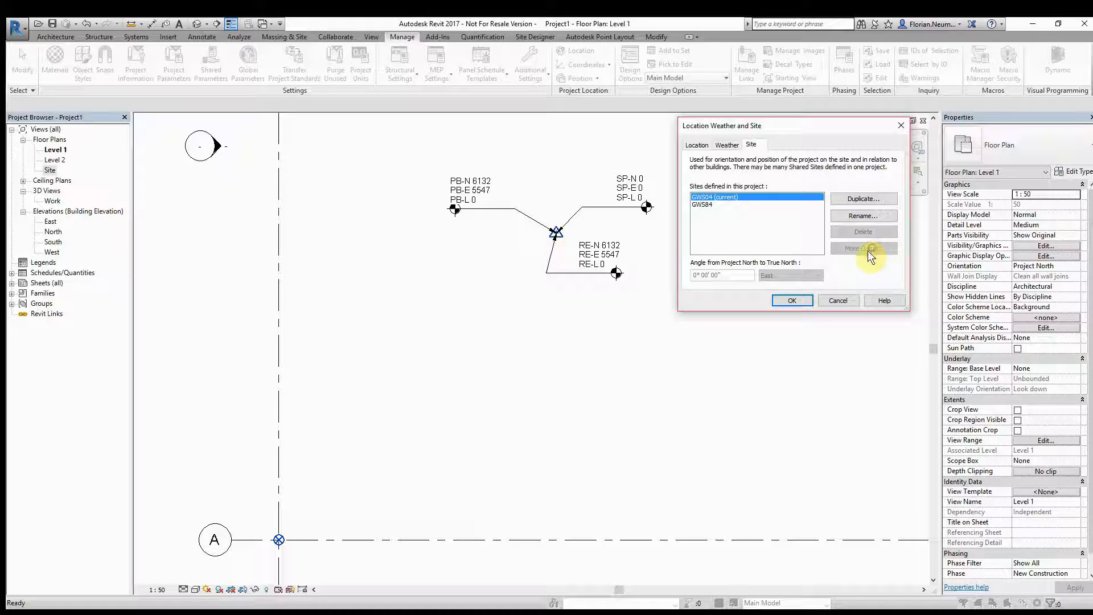
pyautogui.click(797, 301)
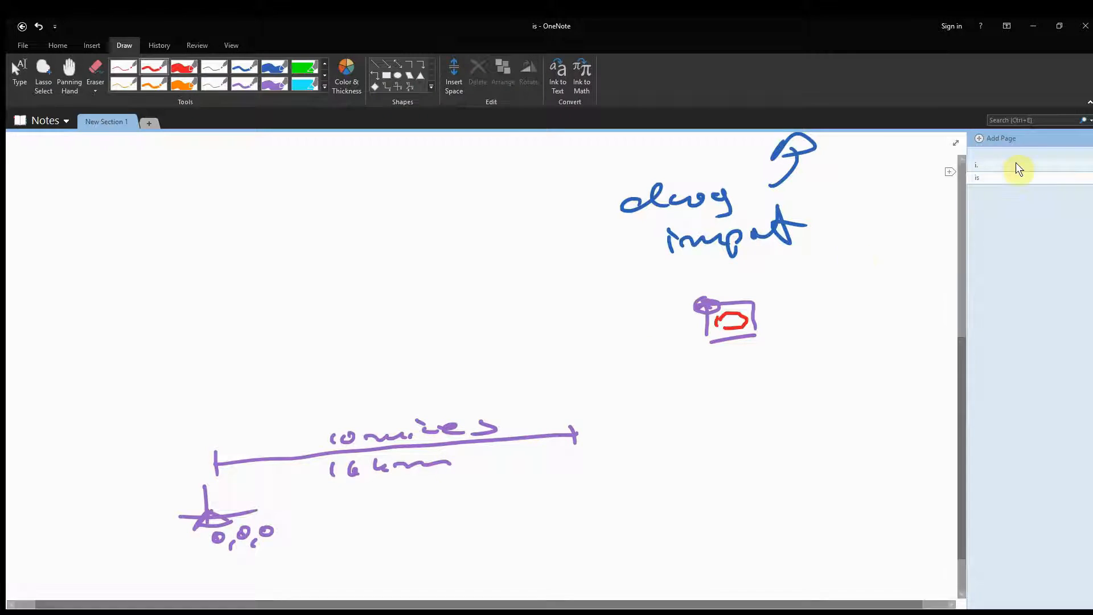
# - In OneNote, open the notes page with the base point diagram and sketch a small grey loop below the Relative label
pyautogui.click(979, 164)
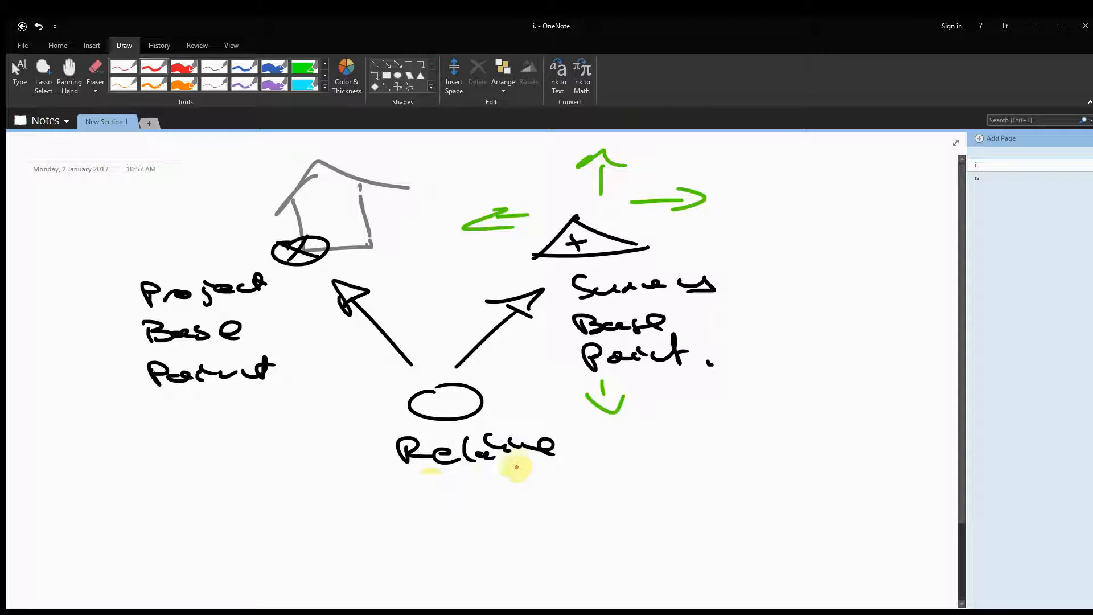
pyautogui.click(154, 66)
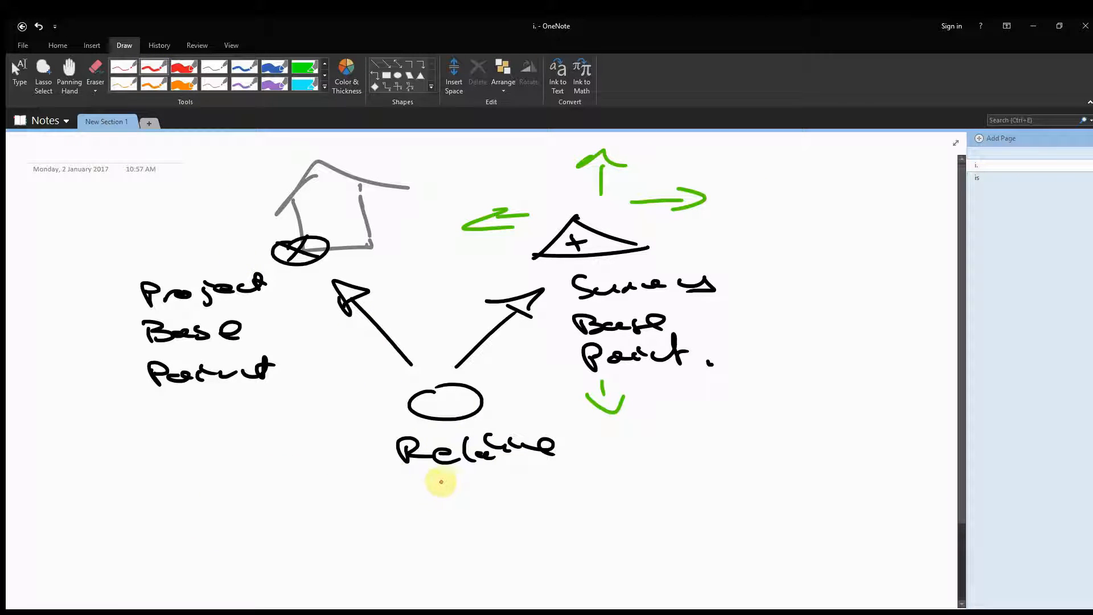
pyautogui.click(324, 87)
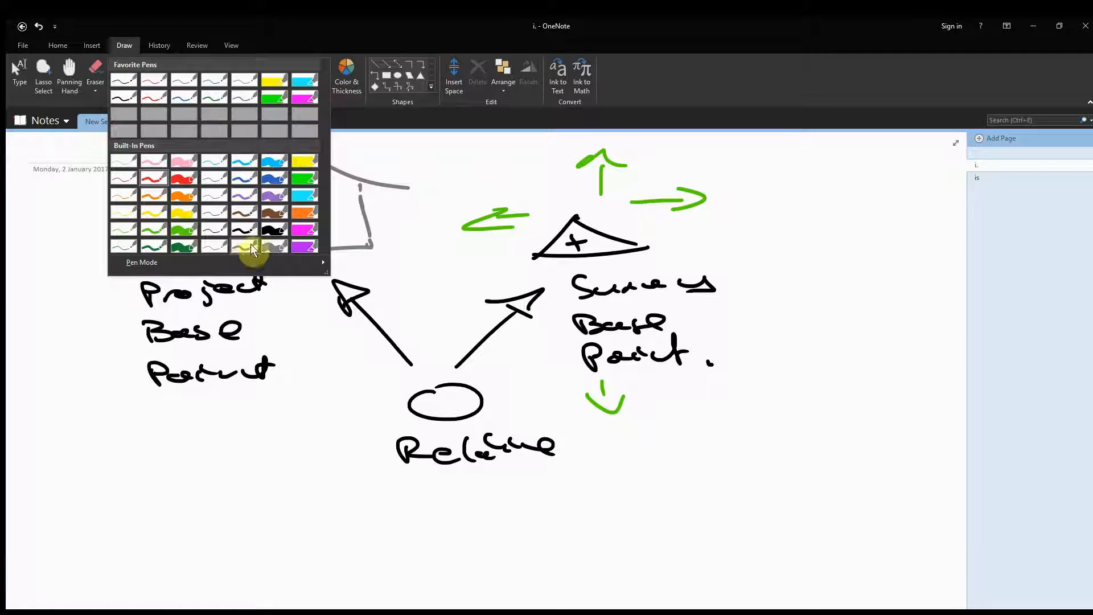
pyautogui.click(248, 246)
pyautogui.moveTo(441, 497); pyautogui.dragTo(470, 503)
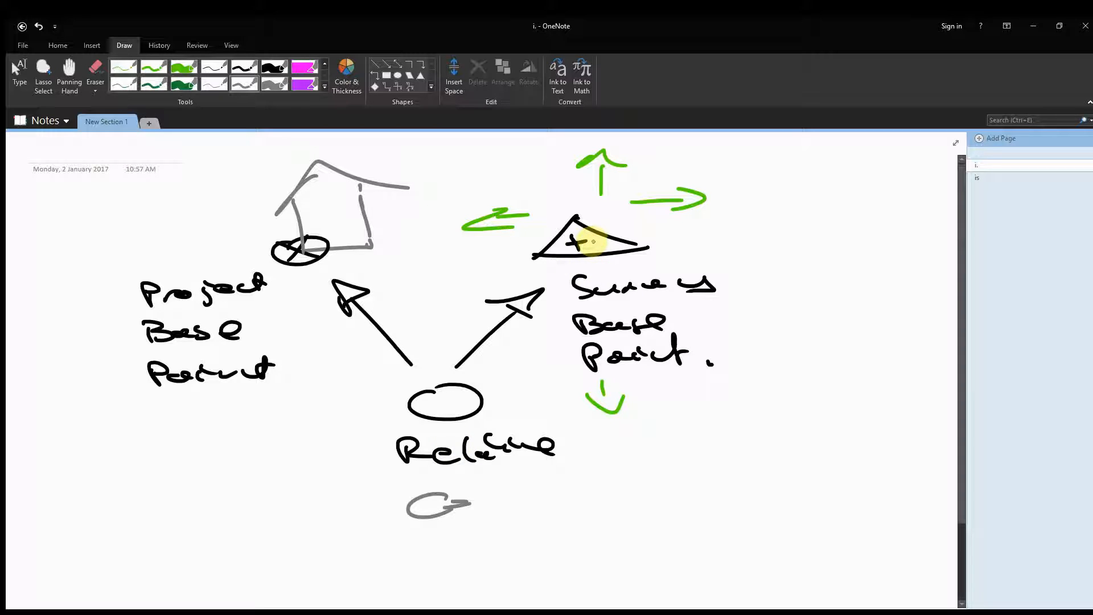
# - Write GWS in green beside the upward arrow above the survey point triangle
pyautogui.click(154, 67)
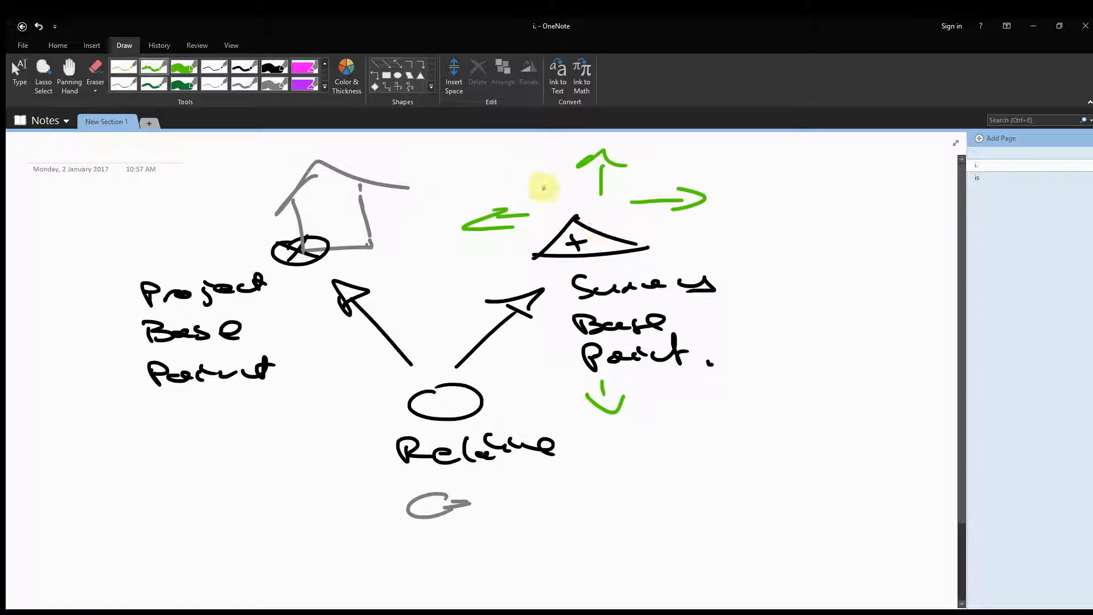
pyautogui.moveTo(663, 152)
pyautogui.mouseDown()
pyautogui.moveTo(654, 157)
pyautogui.moveTo(737, 160)
pyautogui.mouseUp()
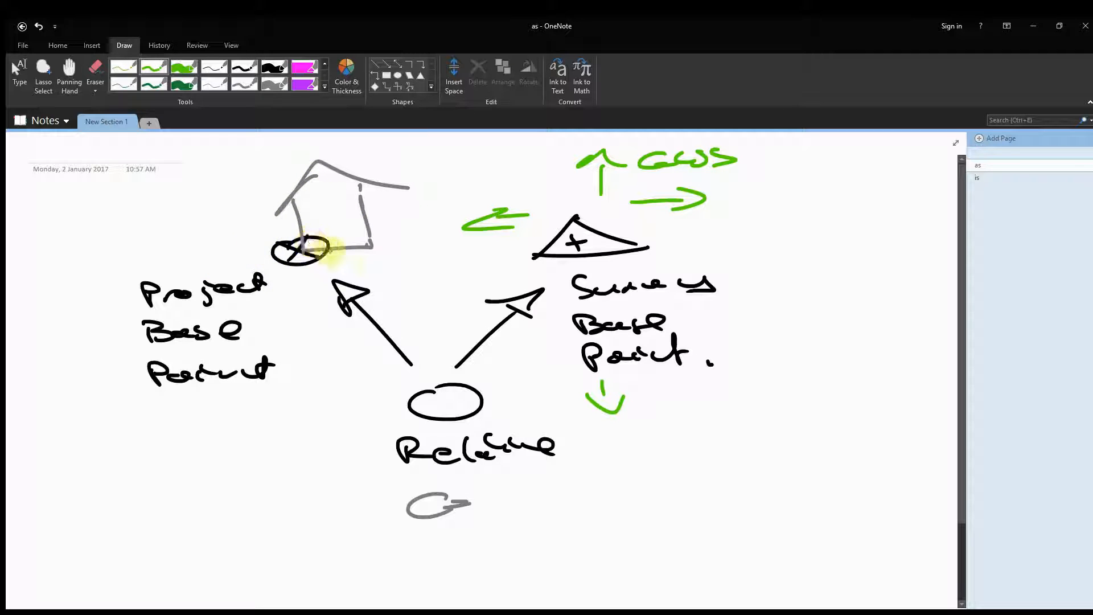
# - Draw a blue double-headed arrow between the project base point and the survey point triangle
pyautogui.click(324, 89)
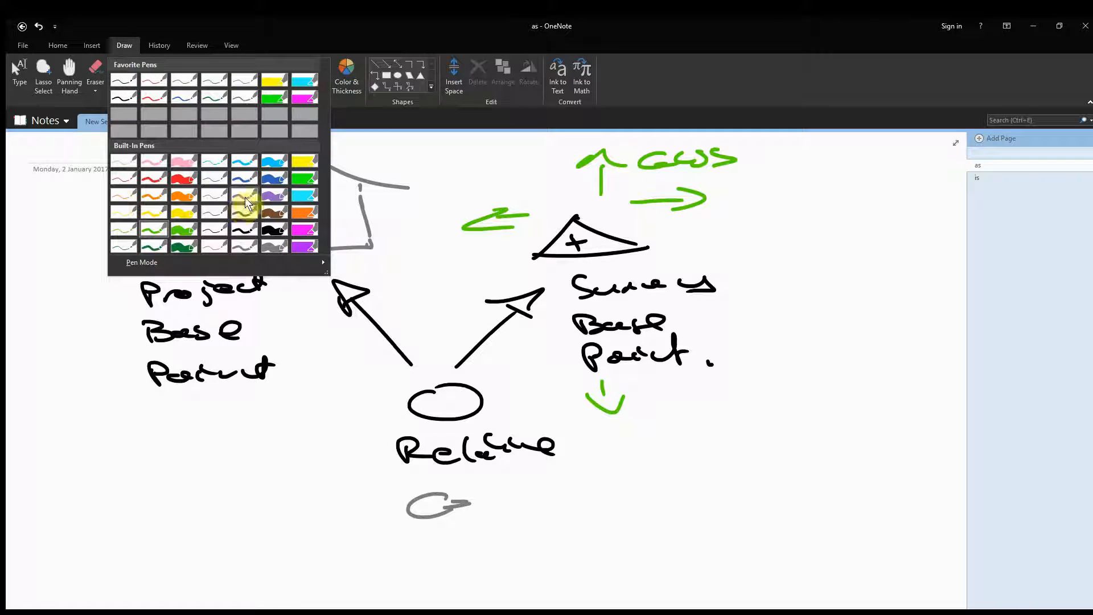
pyautogui.click(245, 189)
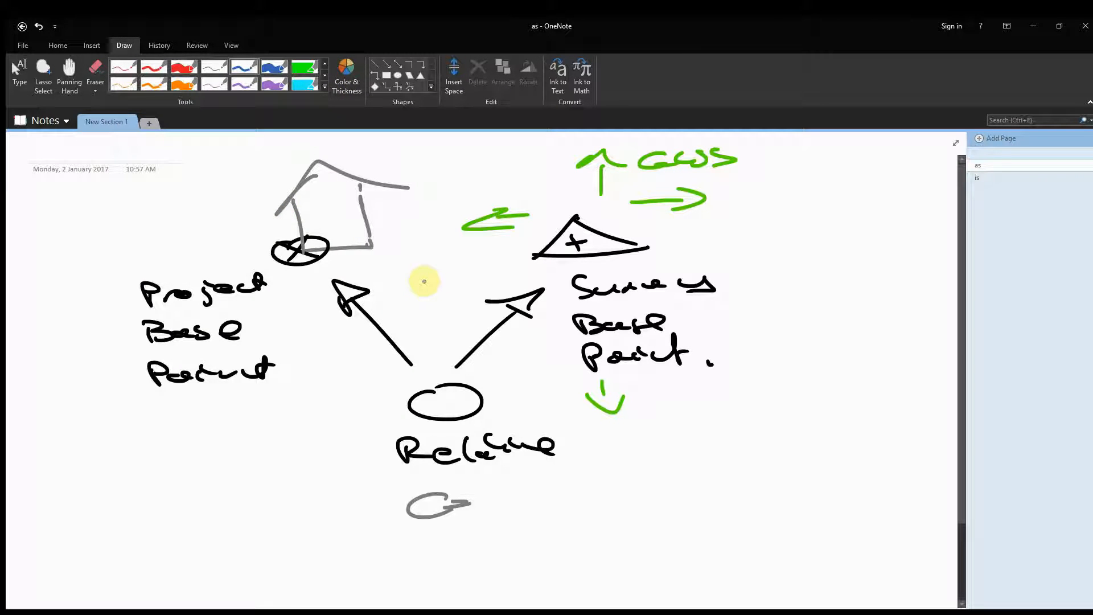
pyautogui.moveTo(368, 262); pyautogui.dragTo(527, 255)
pyautogui.moveTo(500, 249); pyautogui.dragTo(501, 262)
pyautogui.moveTo(386, 252); pyautogui.dragTo(394, 266)
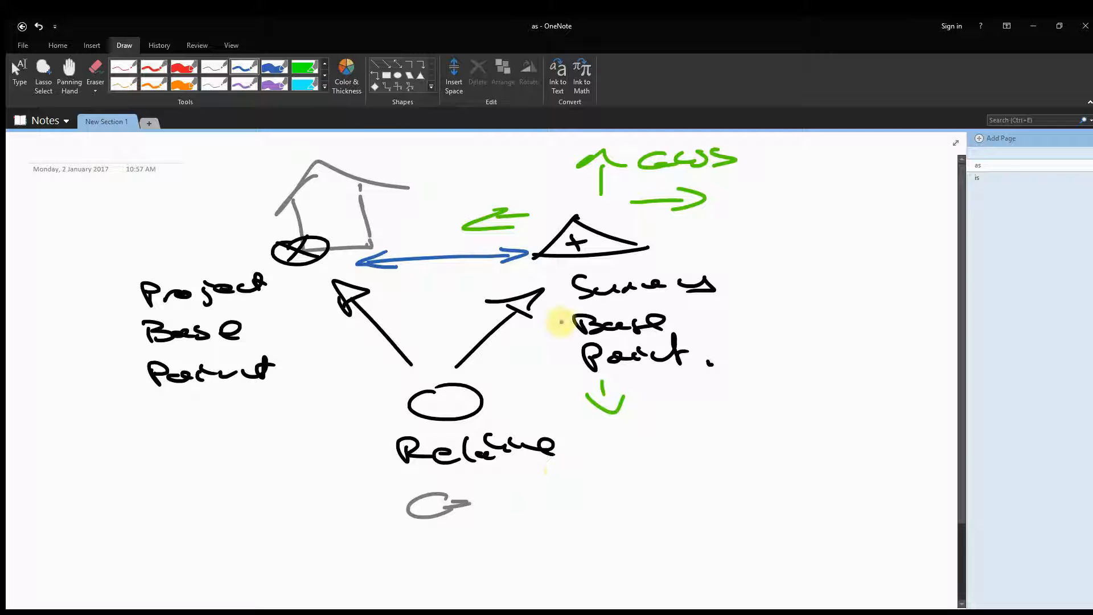
# - On the notes page named is, draw a blue arrow above the purple rectangle and label it R=10 miles
pyautogui.click(983, 178)
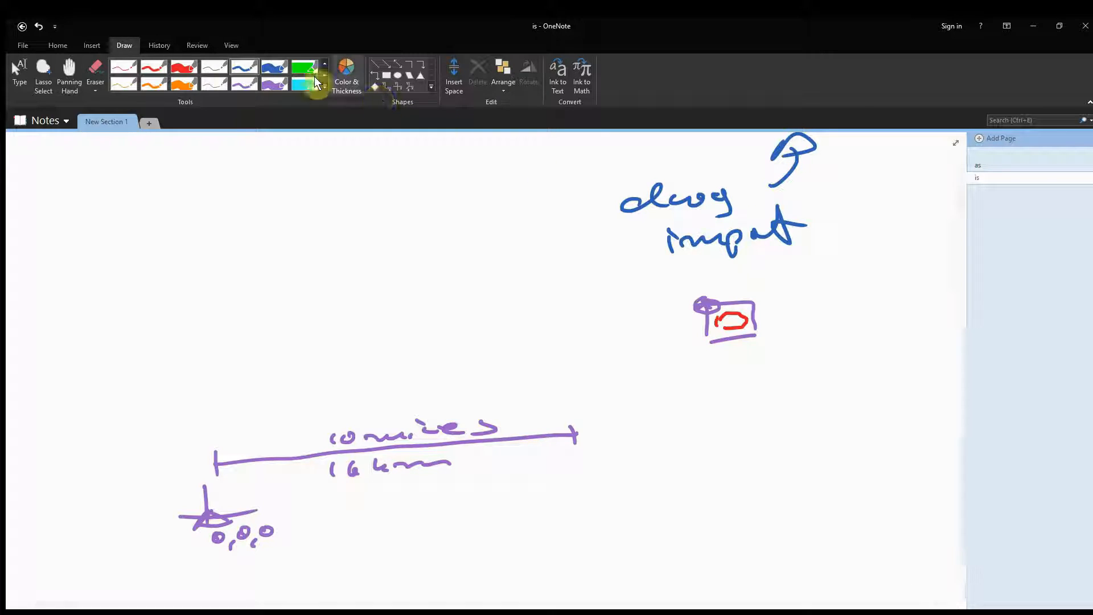
pyautogui.click(274, 67)
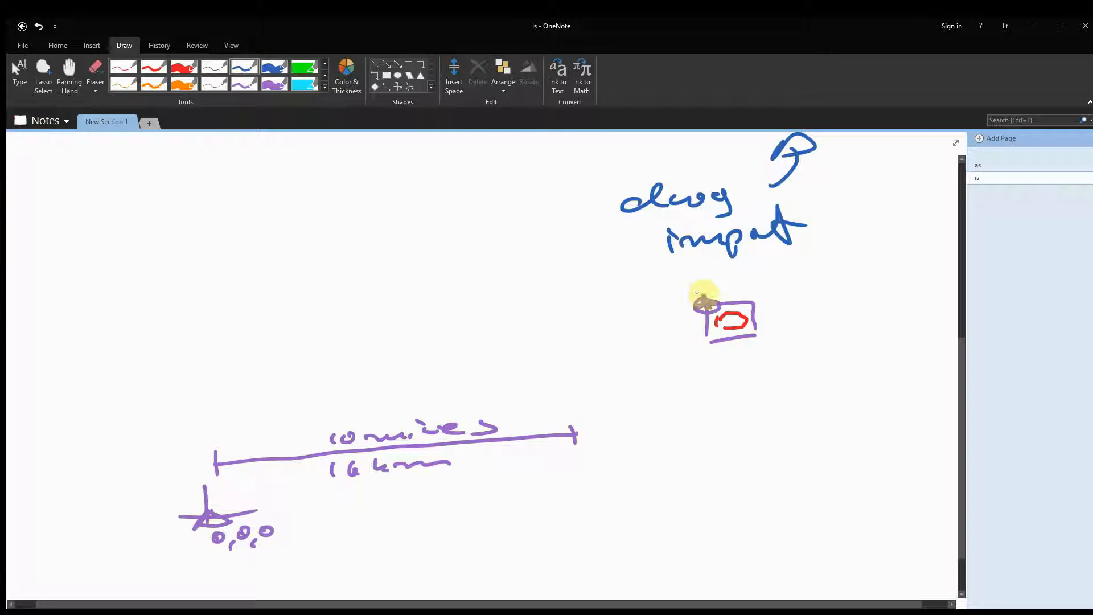
pyautogui.moveTo(703, 296)
pyautogui.mouseDown()
pyautogui.moveTo(763, 288)
pyautogui.moveTo(768, 299)
pyautogui.mouseUp()
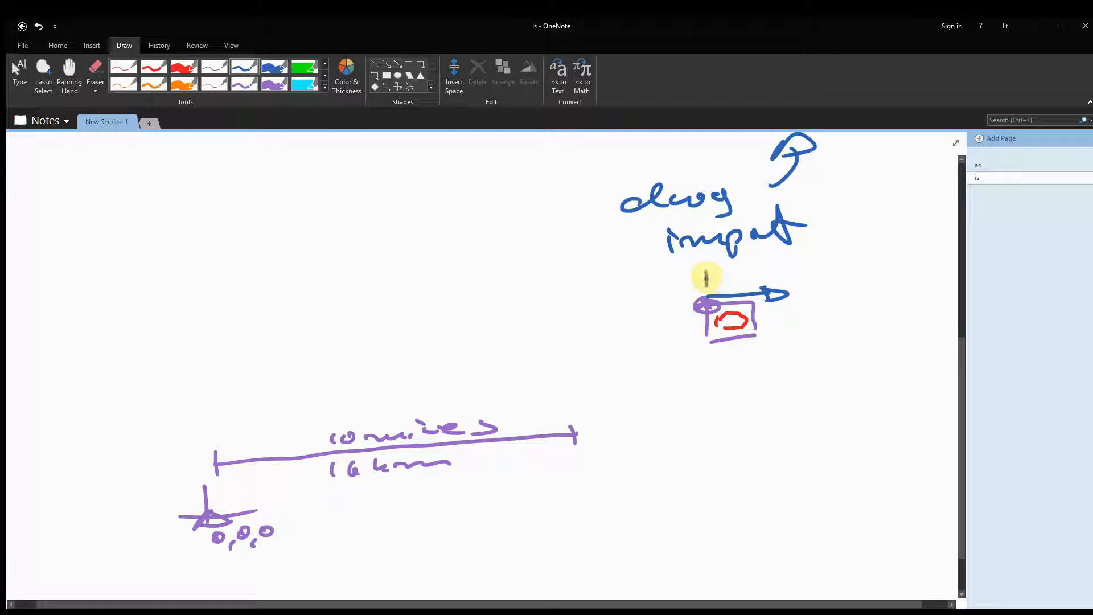
pyautogui.moveTo(706, 277); pyautogui.dragTo(844, 267)
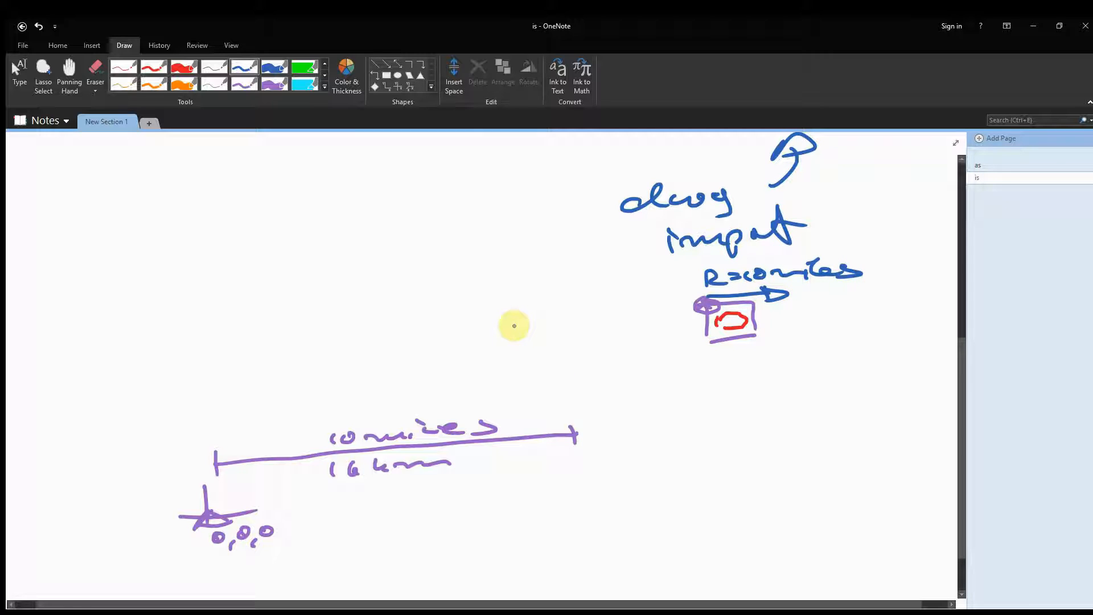
# - Sketch a small light-blue rectangle with a line pattern inside it at the 0,0,0 origin
pyautogui.click(325, 88)
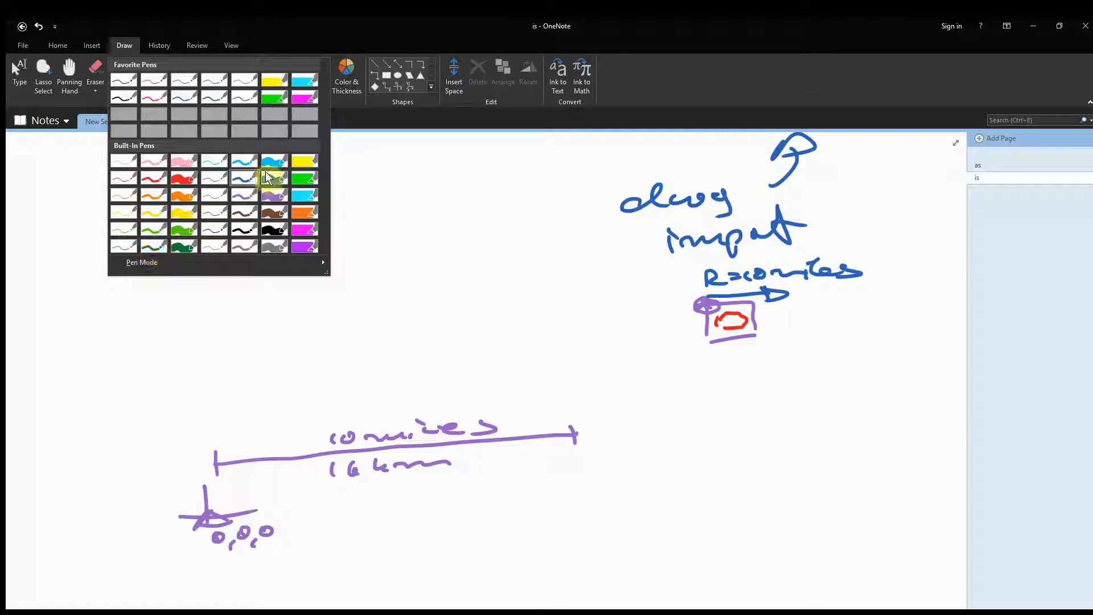
pyautogui.click(244, 162)
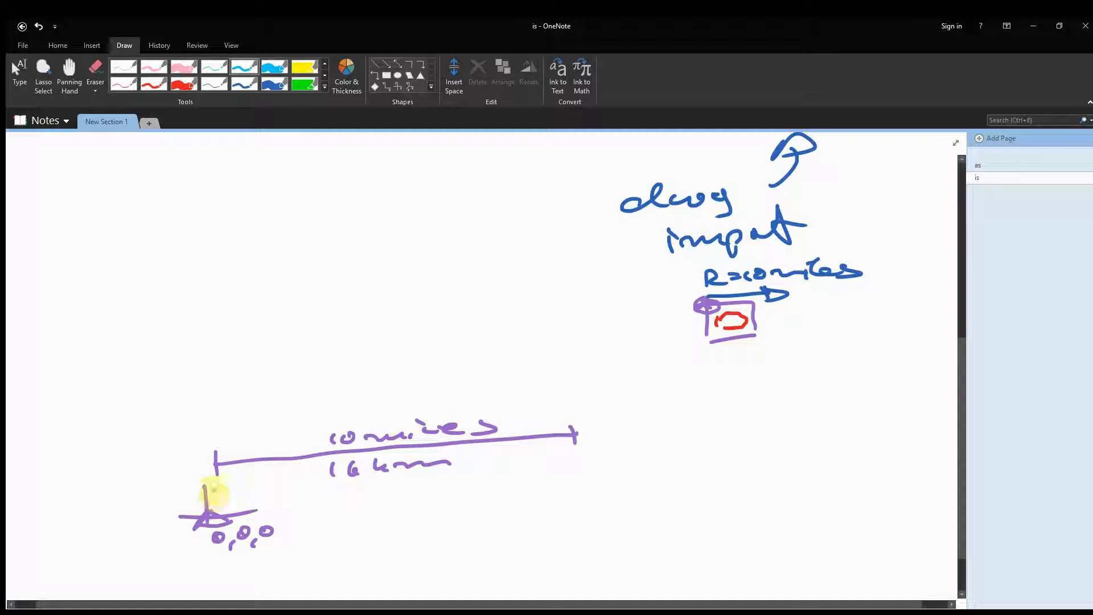
pyautogui.moveTo(211, 508)
pyautogui.mouseDown()
pyautogui.moveTo(211, 488)
pyautogui.moveTo(265, 497)
pyautogui.moveTo(248, 507)
pyautogui.moveTo(230, 504)
pyautogui.moveTo(262, 491)
pyautogui.mouseUp()
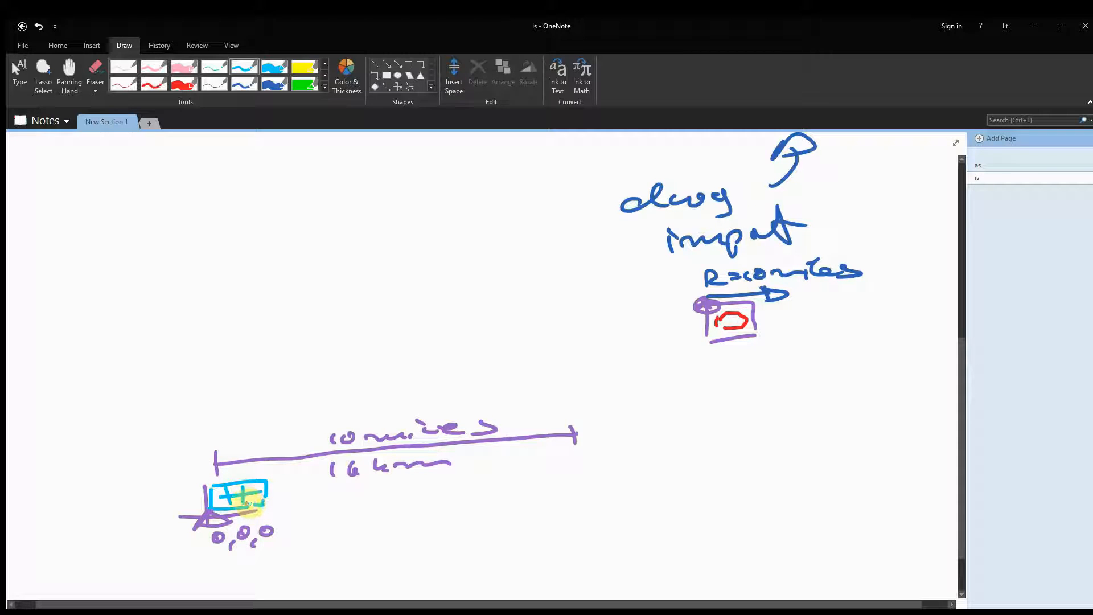
# - Draw a dark green distance line from above the origin to the purple rectangle and label it R >> 10 miles
pyautogui.click(324, 87)
pyautogui.click(153, 246)
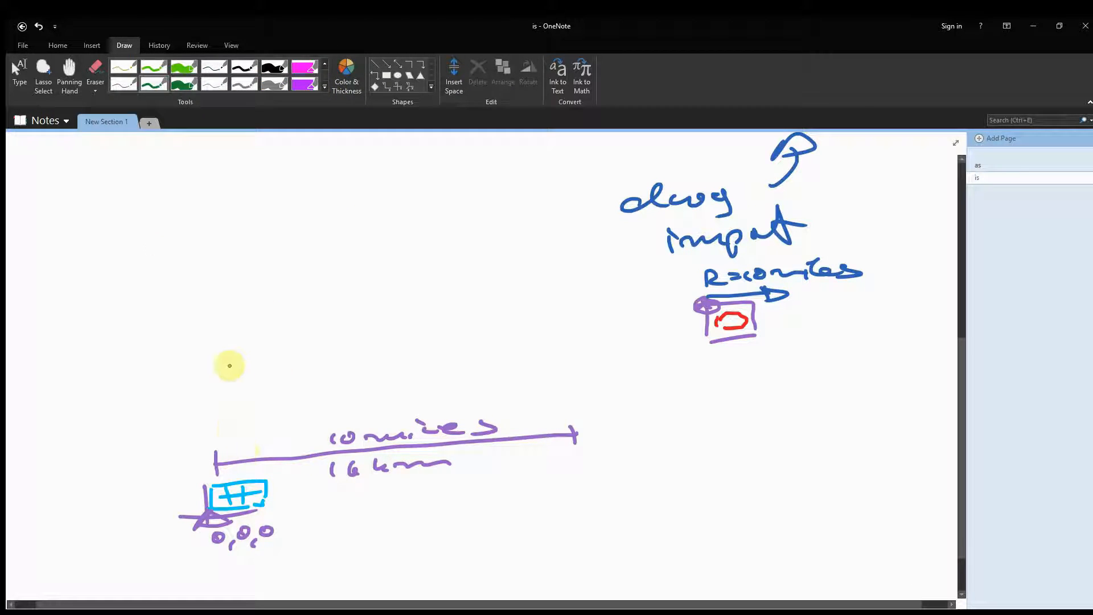
pyautogui.moveTo(223, 343)
pyautogui.mouseDown()
pyautogui.moveTo(223, 408)
pyautogui.moveTo(738, 350)
pyautogui.mouseUp()
pyautogui.moveTo(729, 333); pyautogui.dragTo(725, 377)
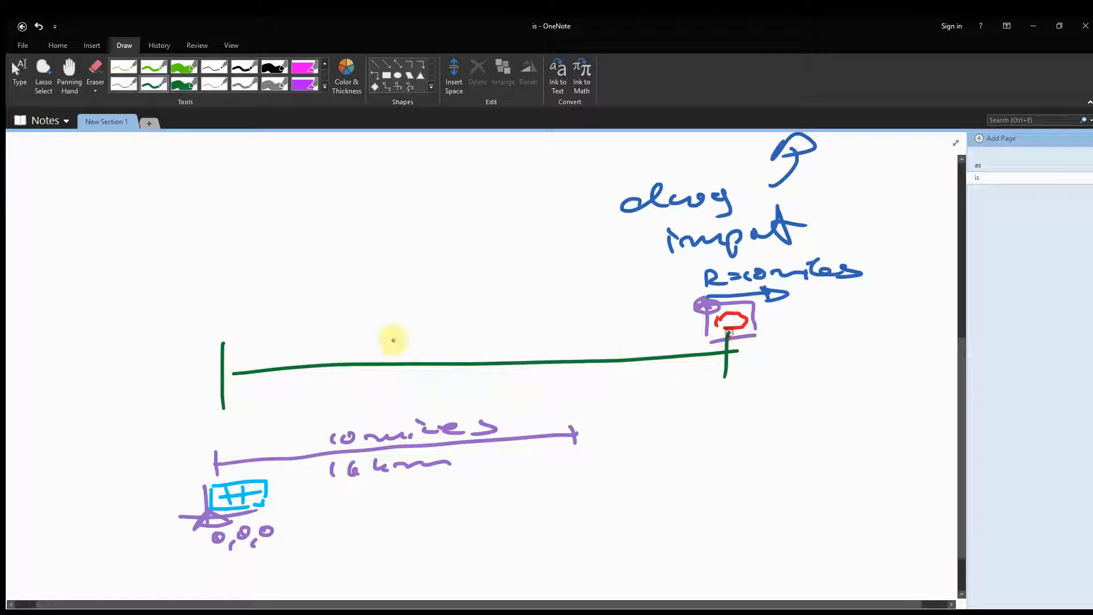
pyautogui.moveTo(371, 344)
pyautogui.mouseDown()
pyautogui.moveTo(426, 341)
pyautogui.moveTo(454, 312)
pyautogui.moveTo(495, 339)
pyautogui.moveTo(586, 312)
pyautogui.moveTo(617, 320)
pyautogui.mouseUp()
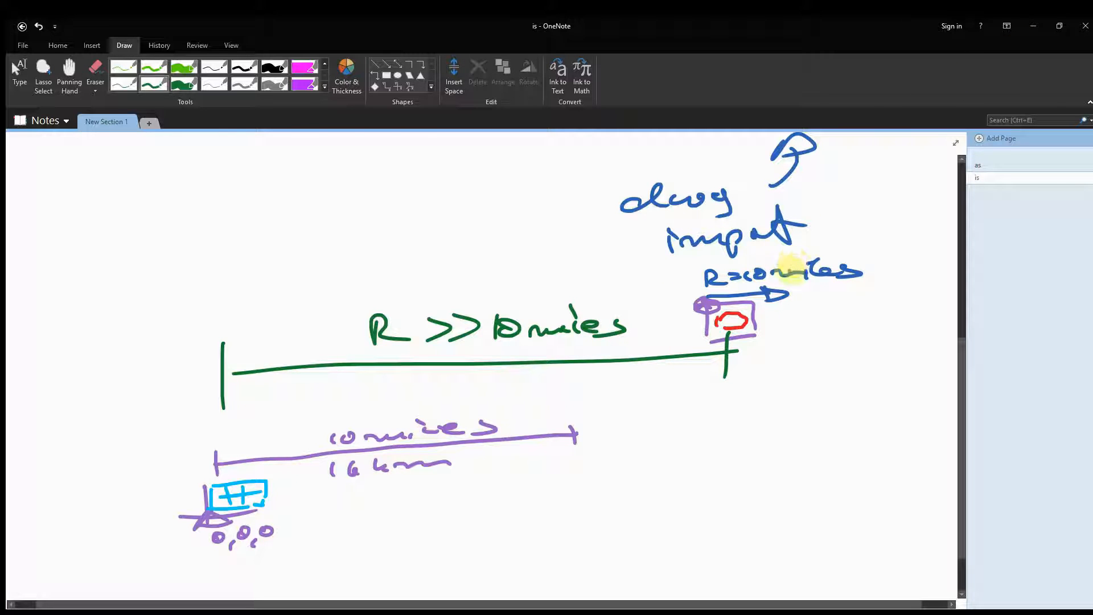
# - Minimize the notes and switch by way of Revit to the blank Drawing1.dwg in AutoCAD, with its origin in view
pyautogui.click(1032, 29)
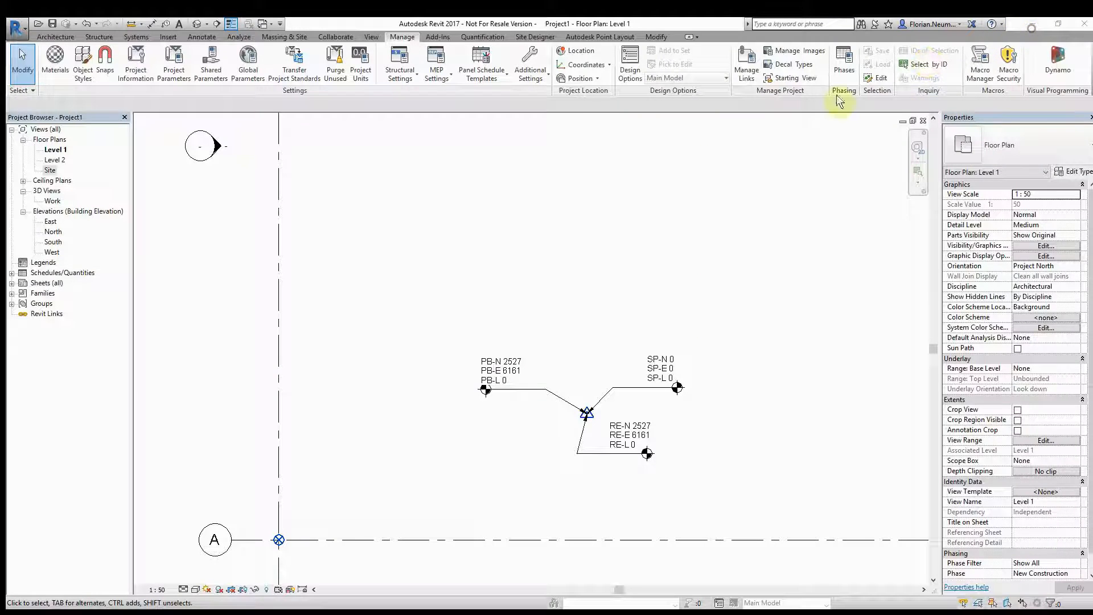
pyautogui.moveTo(590, 347); pyautogui.dragTo(551, 311, button='middle')
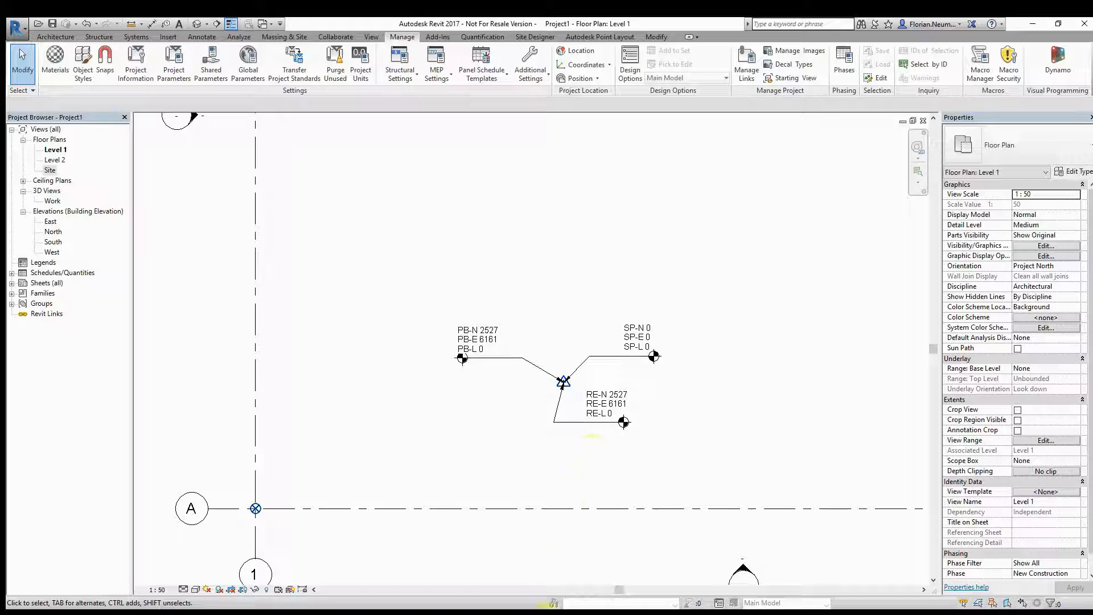
pyautogui.click(553, 611)
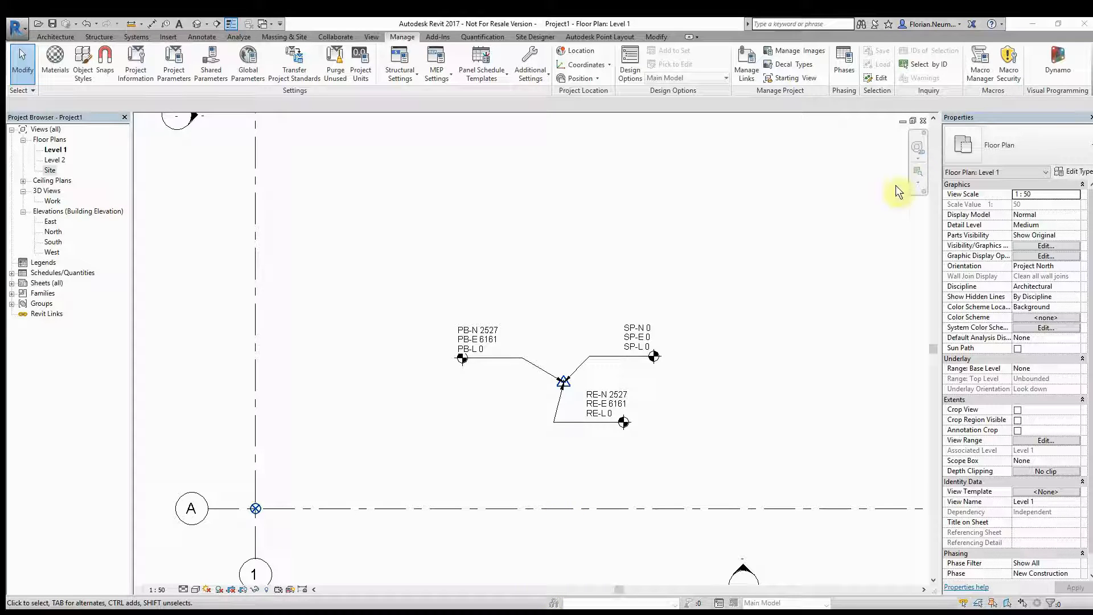
pyautogui.moveTo(896, 186); pyautogui.dragTo(151, 23)
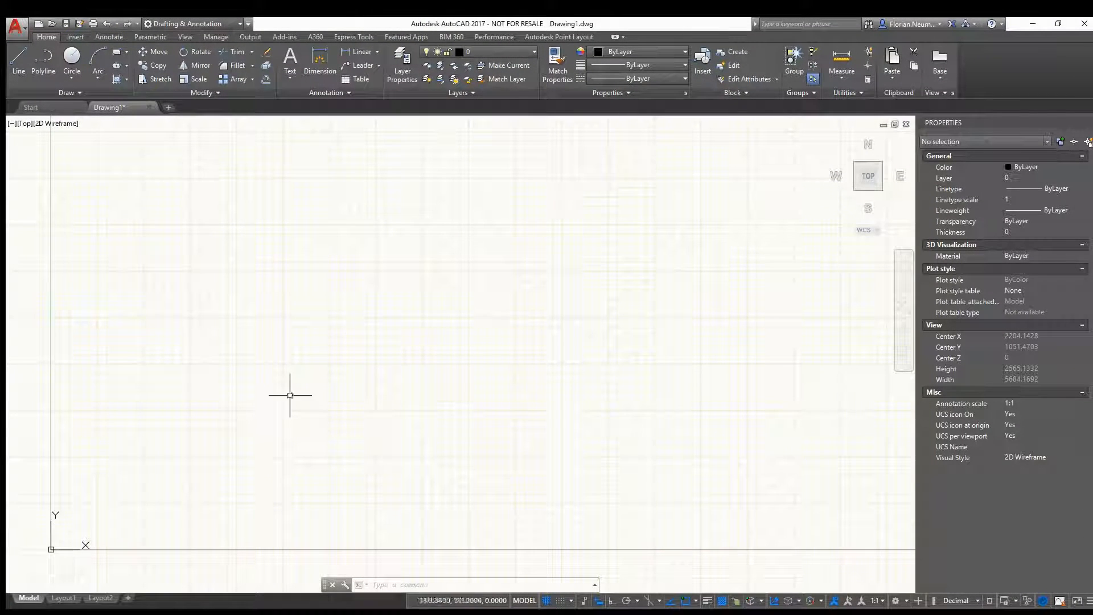
pyautogui.moveTo(262, 430); pyautogui.dragTo(271, 427, button='middle')
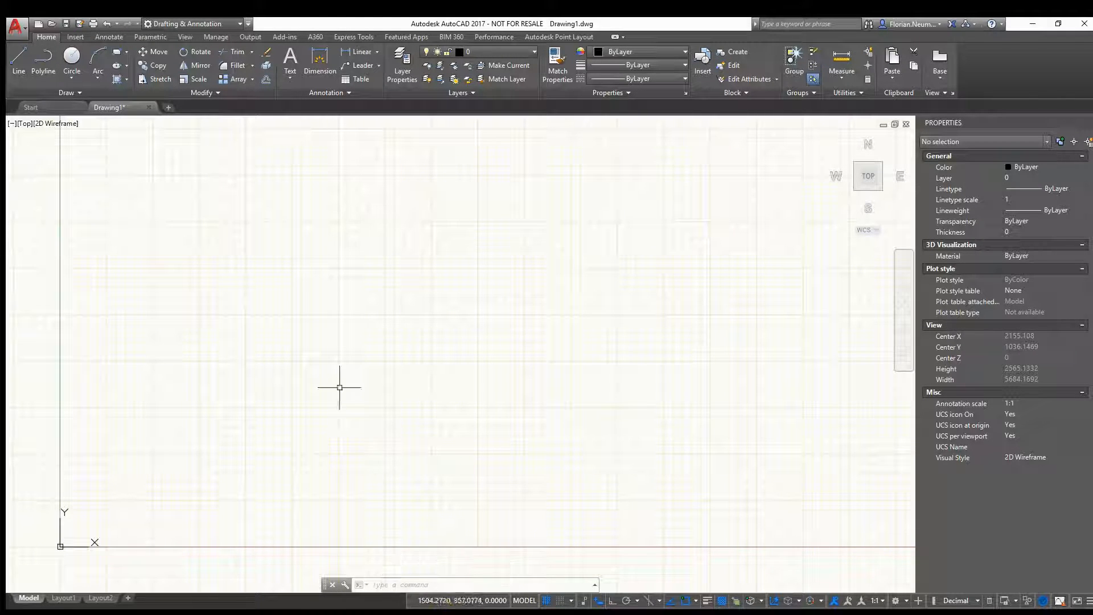
pyautogui.moveTo(138, 412)
pyautogui.mouseDown(button='middle')
pyautogui.moveTo(161, 420)
pyautogui.moveTo(128, 419)
pyautogui.moveTo(144, 400)
pyautogui.mouseUp(button='middle')
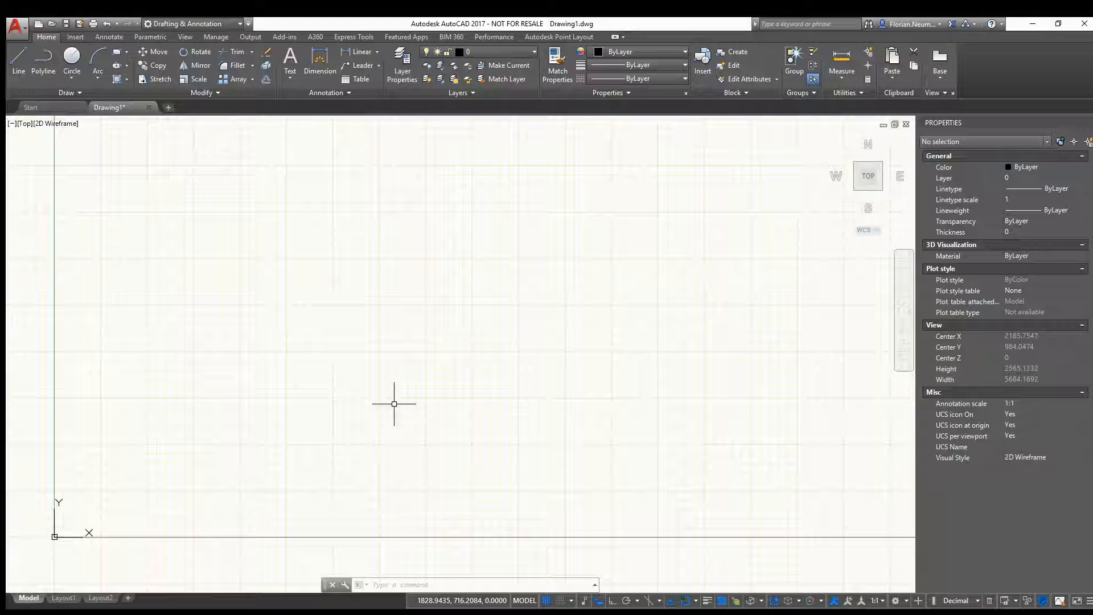
pyautogui.moveTo(7, 426)
pyautogui.mouseDown(button='middle')
pyautogui.moveTo(107, 380)
pyautogui.moveTo(92, 379)
pyautogui.mouseUp(button='middle')
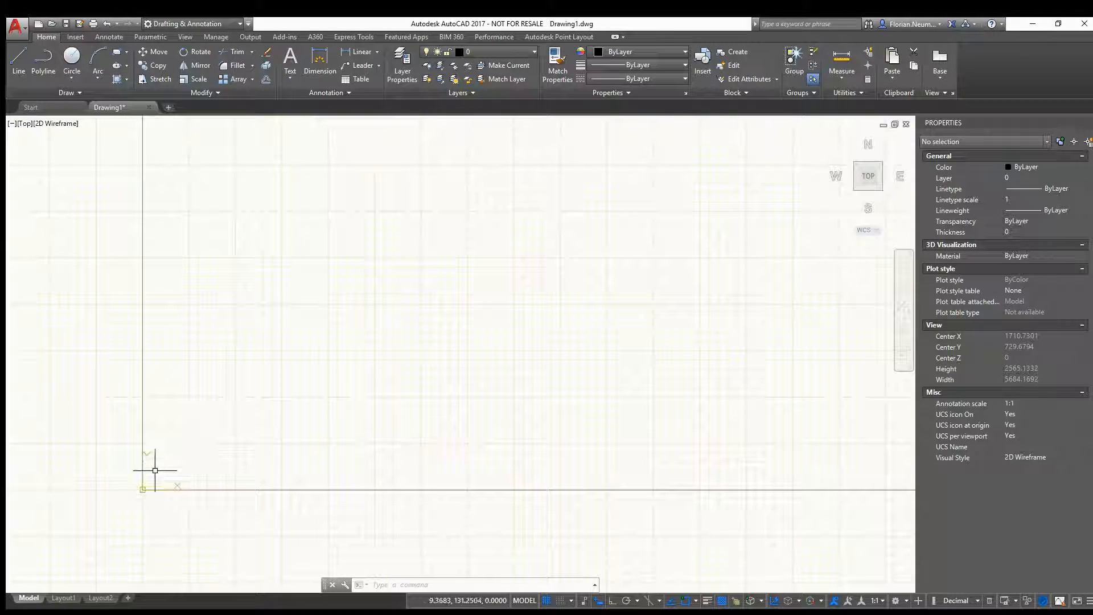
pyautogui.moveTo(215, 434); pyautogui.dragTo(165, 446, button='middle')
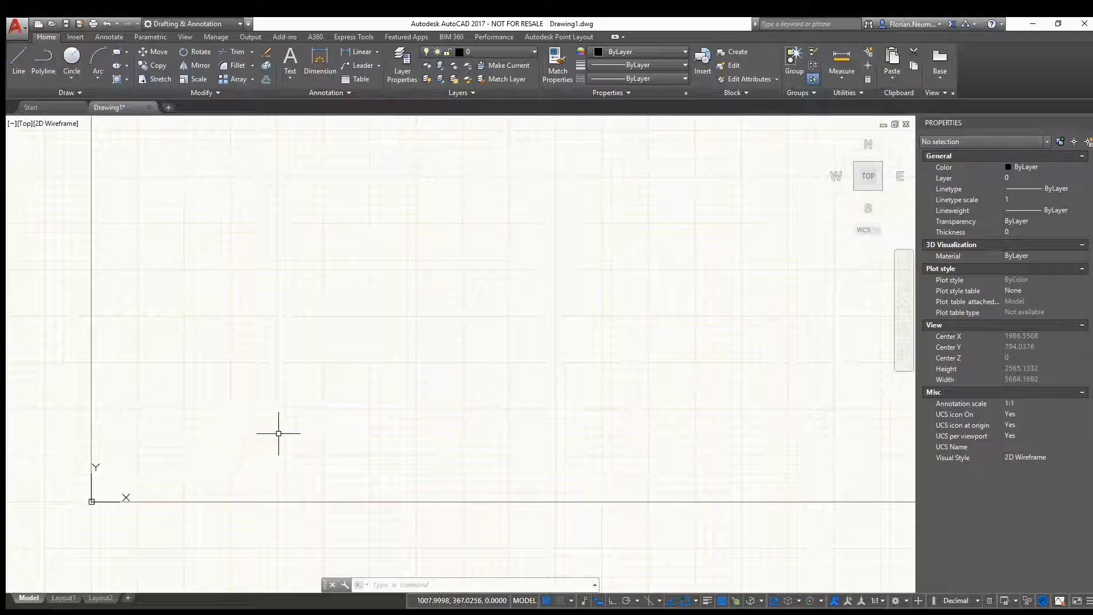
pyautogui.moveTo(232, 454); pyautogui.dragTo(229, 463, button='middle')
pyautogui.write('l')
pyautogui.press('Return')
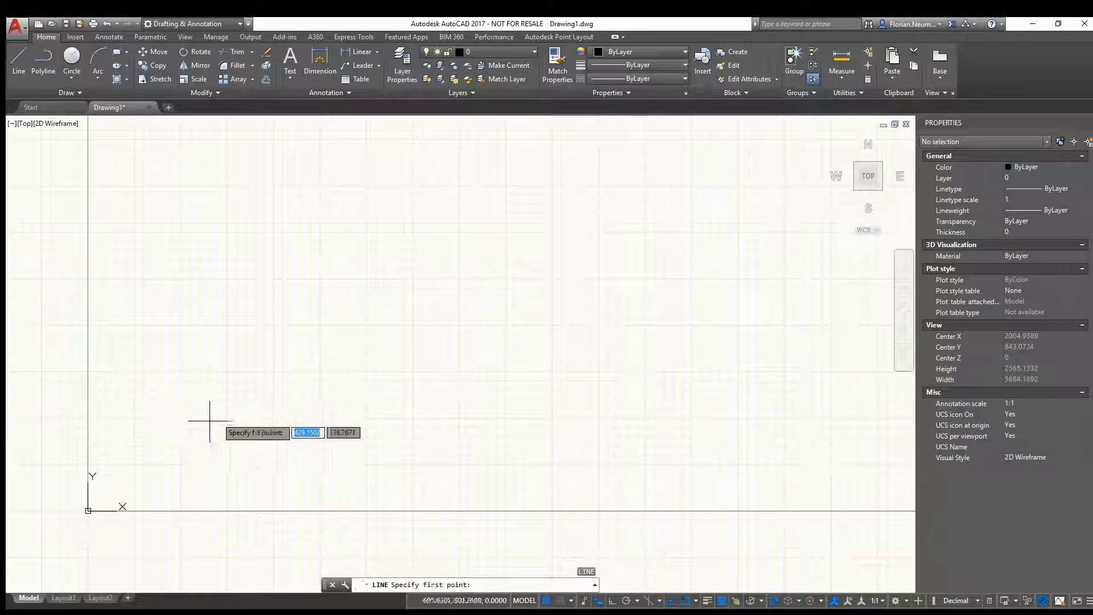
pyautogui.click(131, 446)
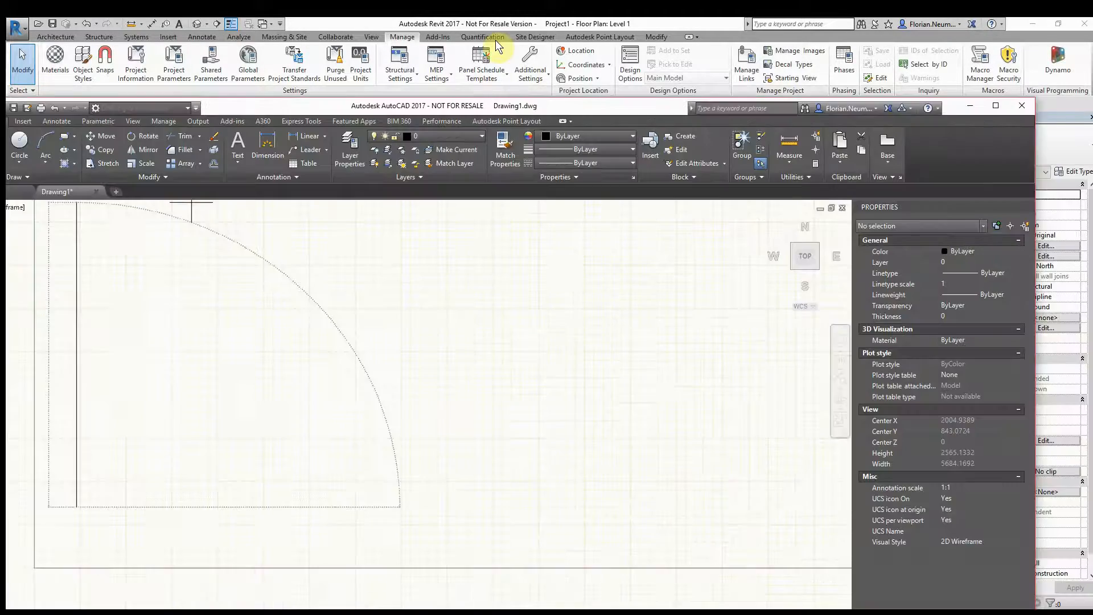
# - Draw a horizontal line 16000 units long, starting just above and beside the origin
pyautogui.write('l')
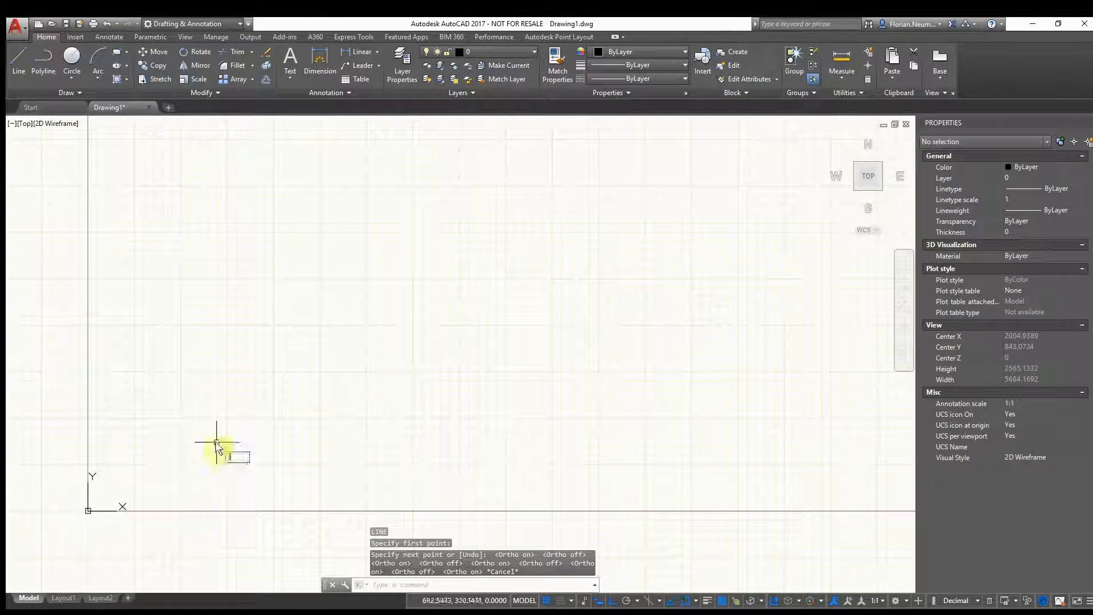
pyautogui.press('Return')
pyautogui.click(178, 431)
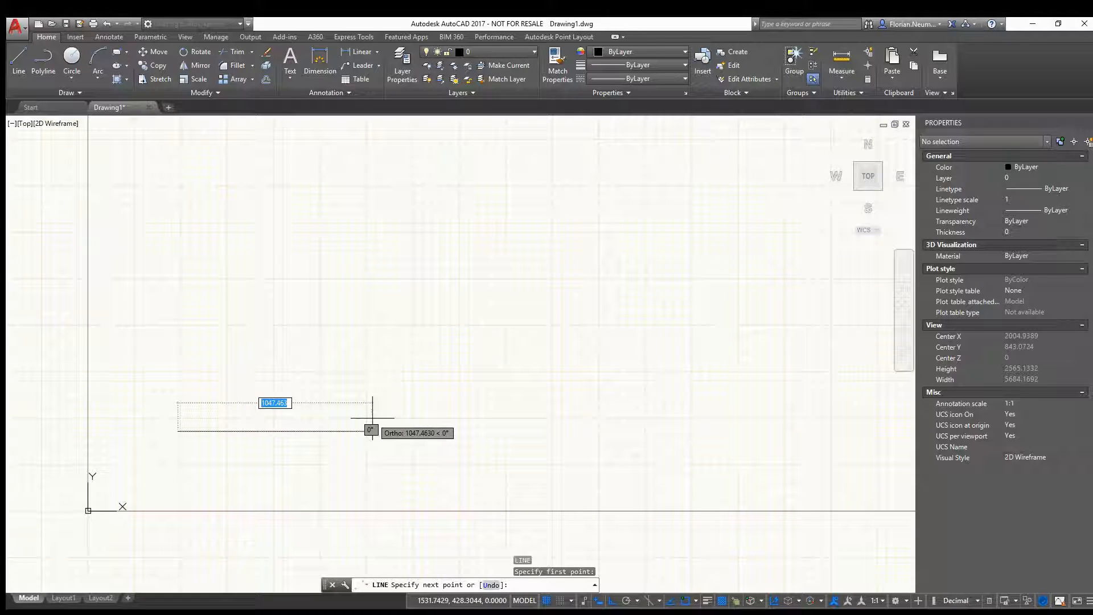
pyautogui.write('160')
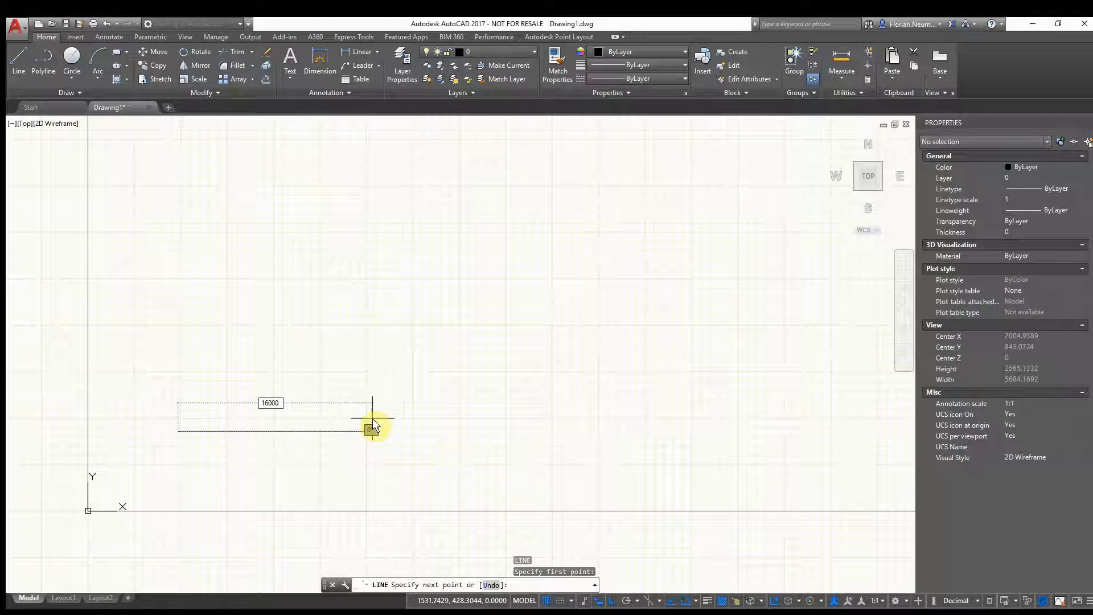
pyautogui.write('00')
pyautogui.press('Return')
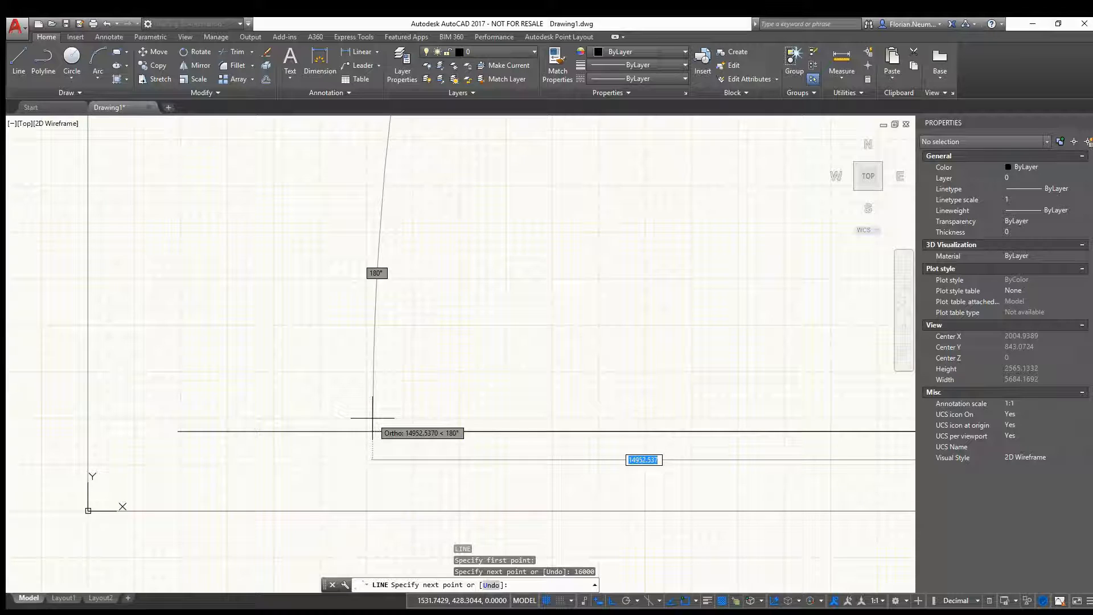
pyautogui.press('Escape')
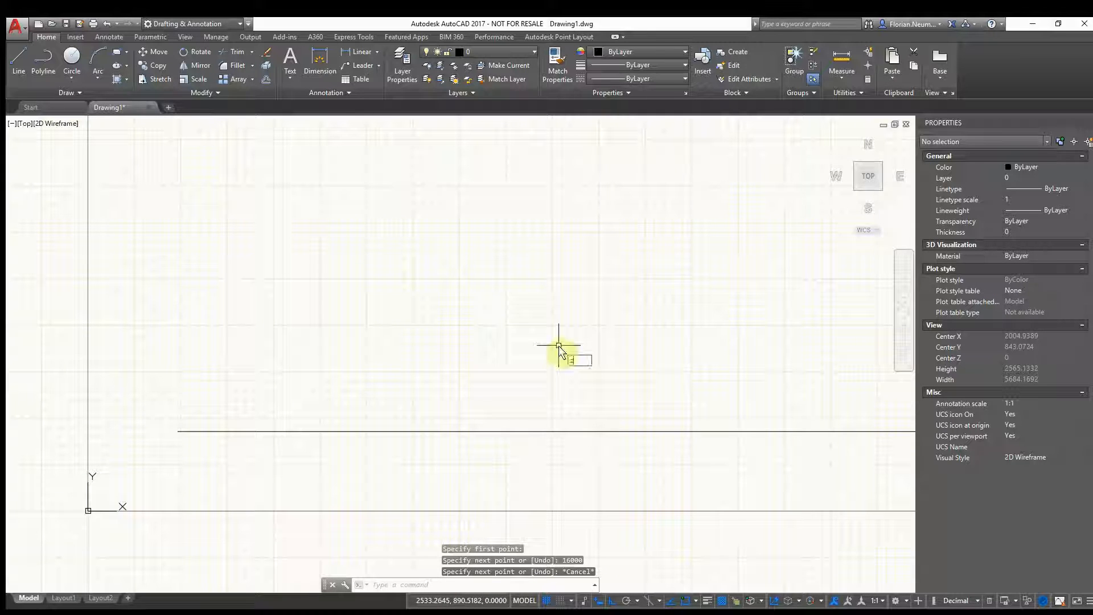
# - Show the whole horizontal line and check its length in its properties
pyautogui.write('z')
pyautogui.press('Return')
pyautogui.write('a')
pyautogui.press('Return')
pyautogui.scroll(-2, 601, 314)
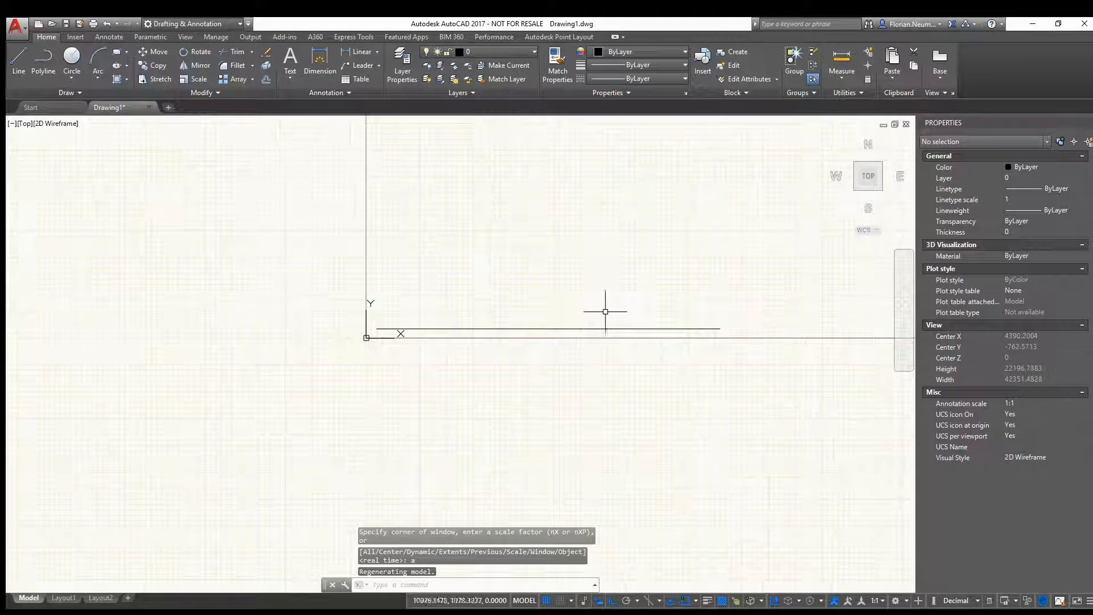
pyautogui.moveTo(593, 307); pyautogui.dragTo(535, 403, button='middle')
pyautogui.scroll(1, 545, 406)
pyautogui.click(551, 458)
pyautogui.click(513, 415)
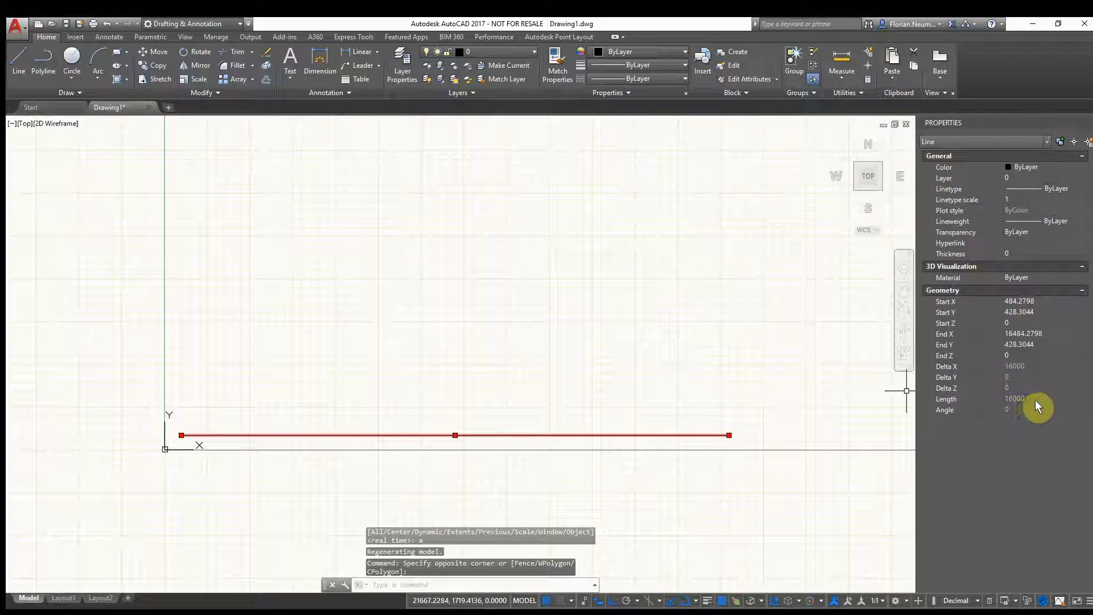
pyautogui.moveTo(697, 390); pyautogui.dragTo(613, 414, button='middle')
pyautogui.press('Escape')
# - Draw a vertical line 16000 units long upward from the far end of the horizontal line
pyautogui.write('l')
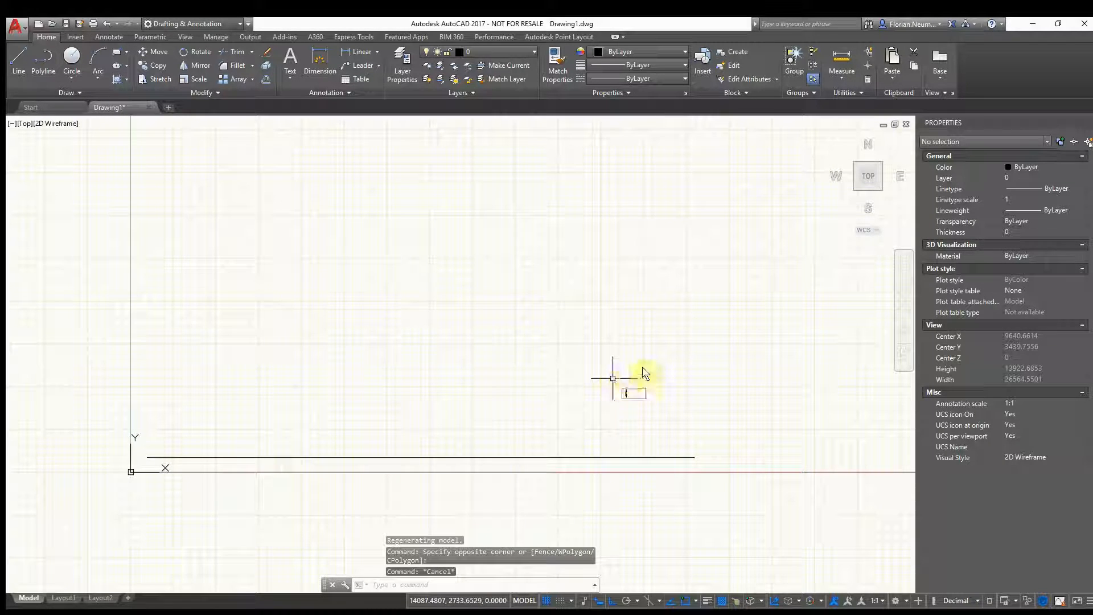
pyautogui.press('Return')
pyautogui.click(693, 457)
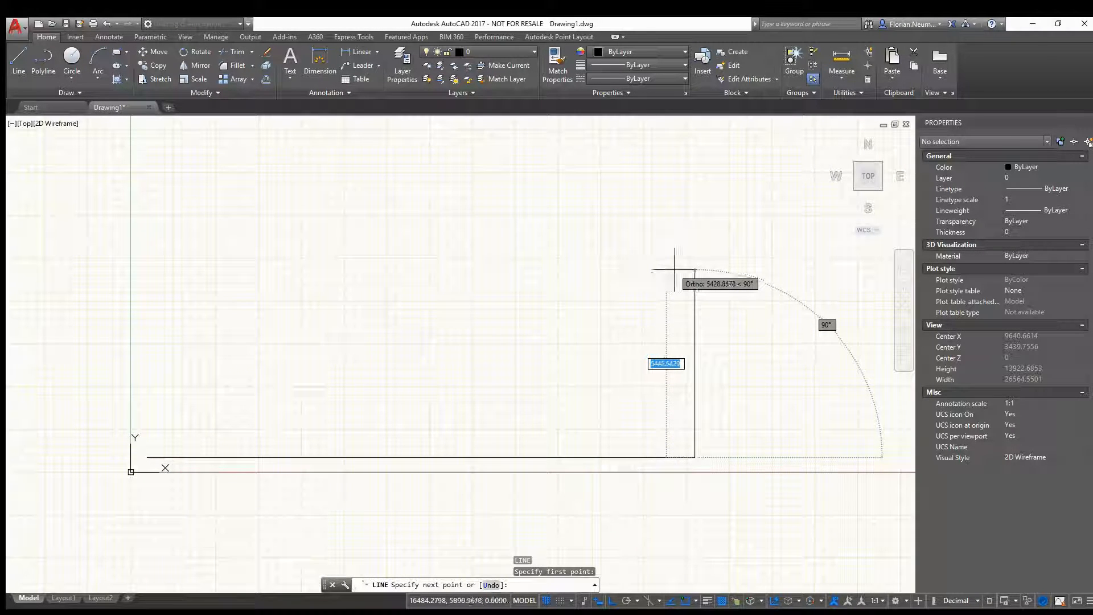
pyautogui.write('16000')
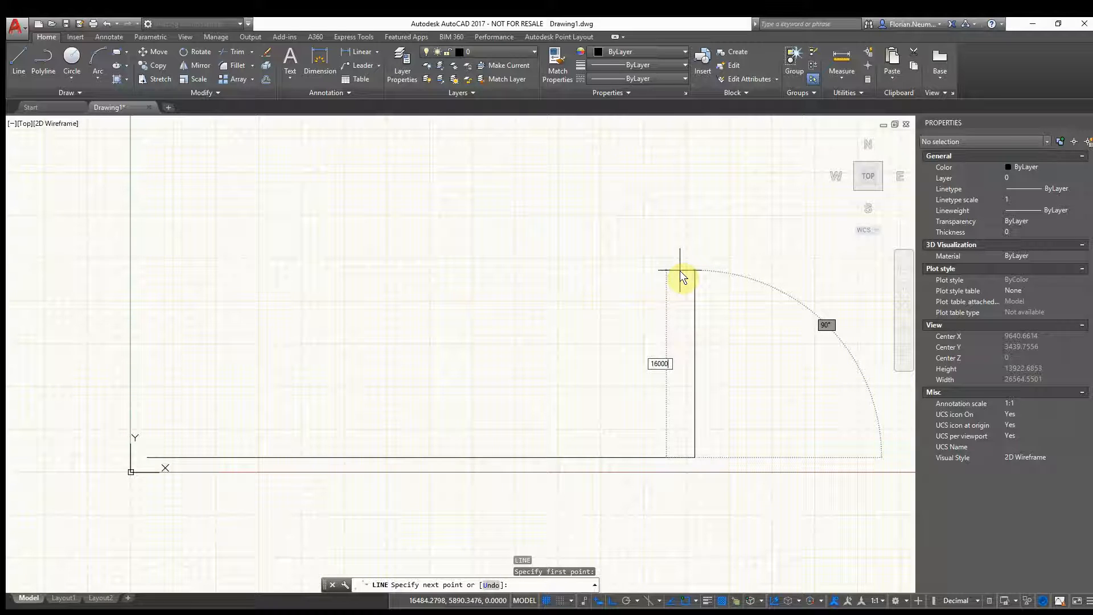
pyautogui.press('Return')
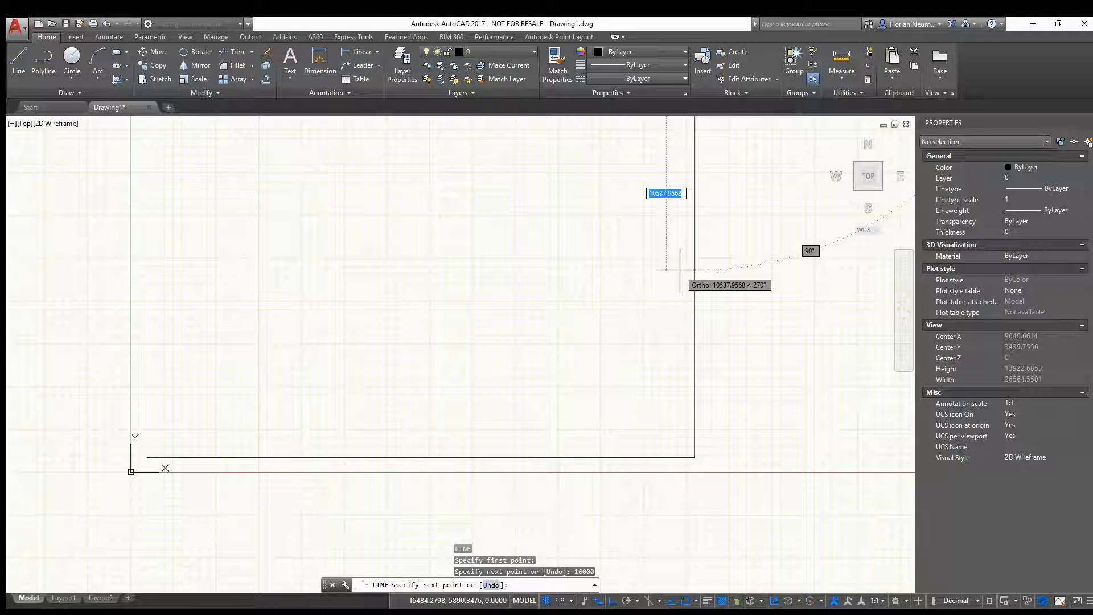
pyautogui.press('Escape')
pyautogui.scroll(-6, 605, 288)
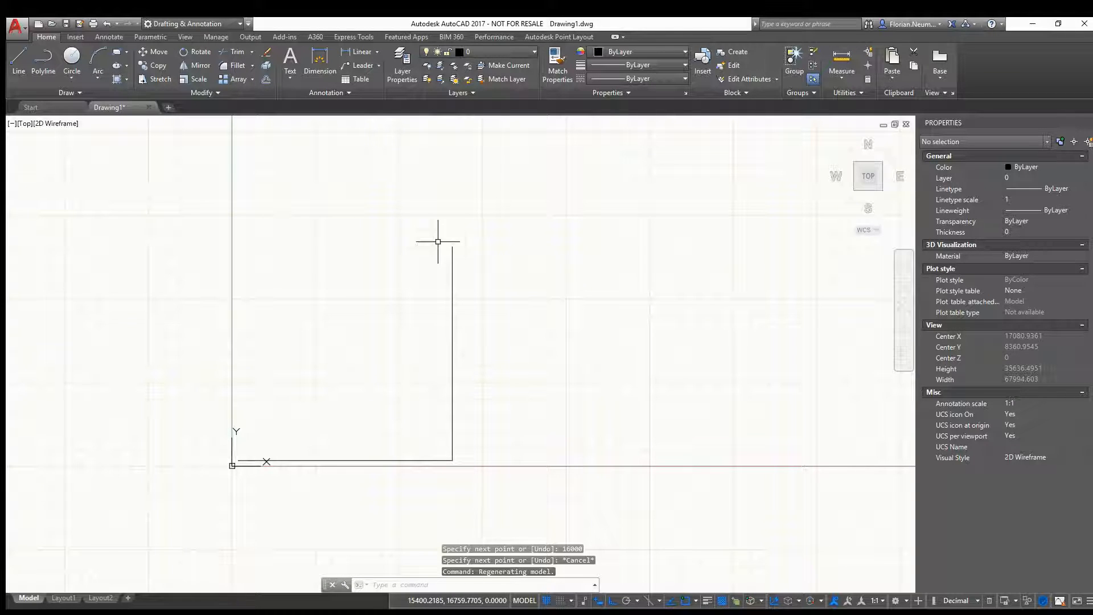
# - Set the drawing's insertion scale units to Meters
pyautogui.click(25, 27)
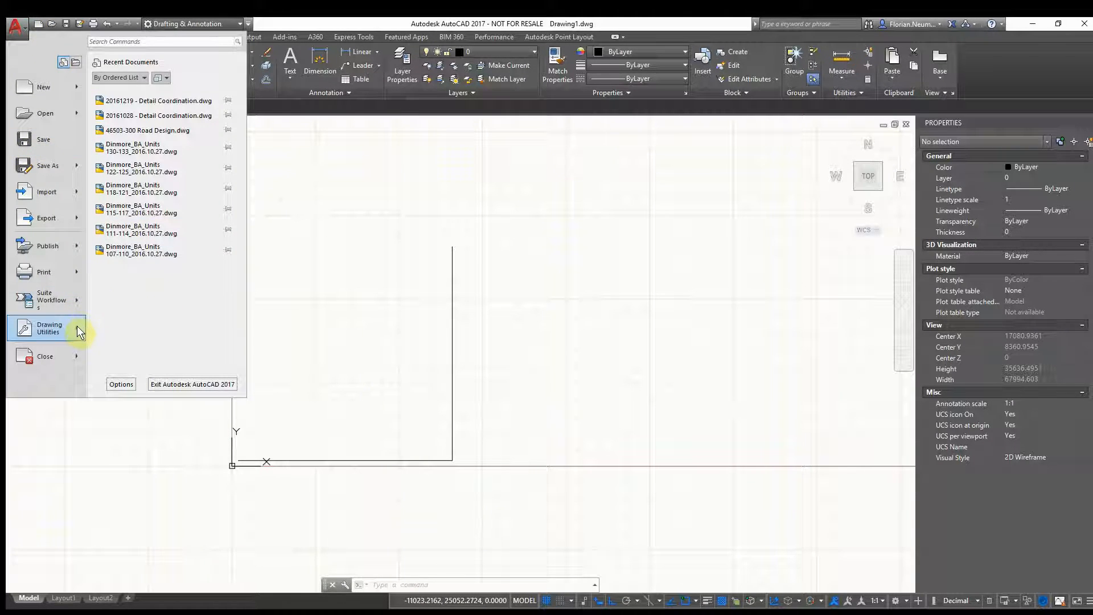
pyautogui.moveTo(77, 325)
pyautogui.click(152, 131)
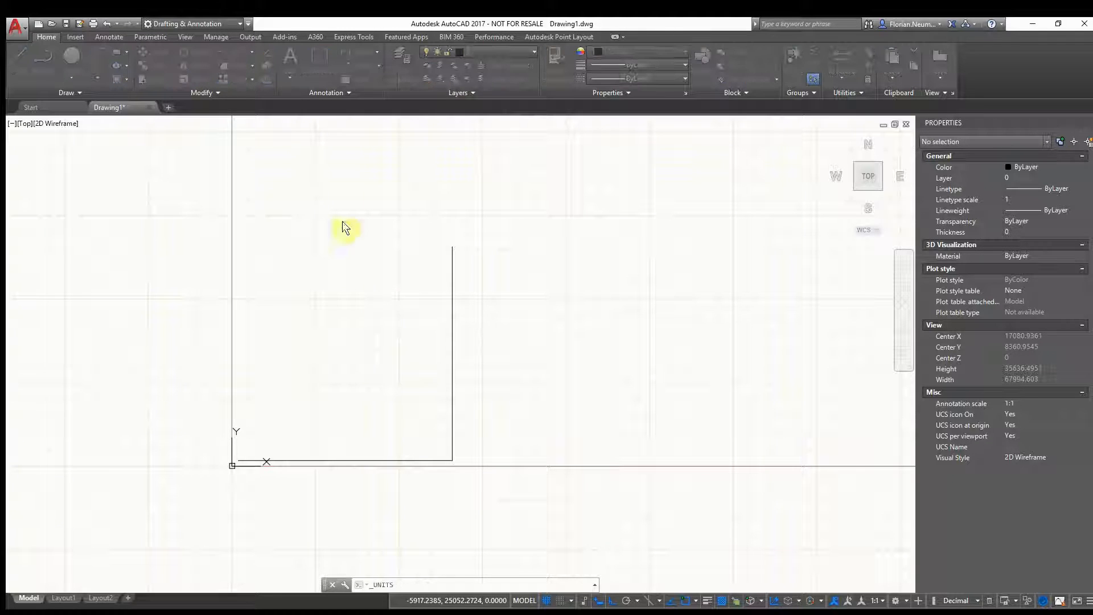
pyautogui.click(325, 252)
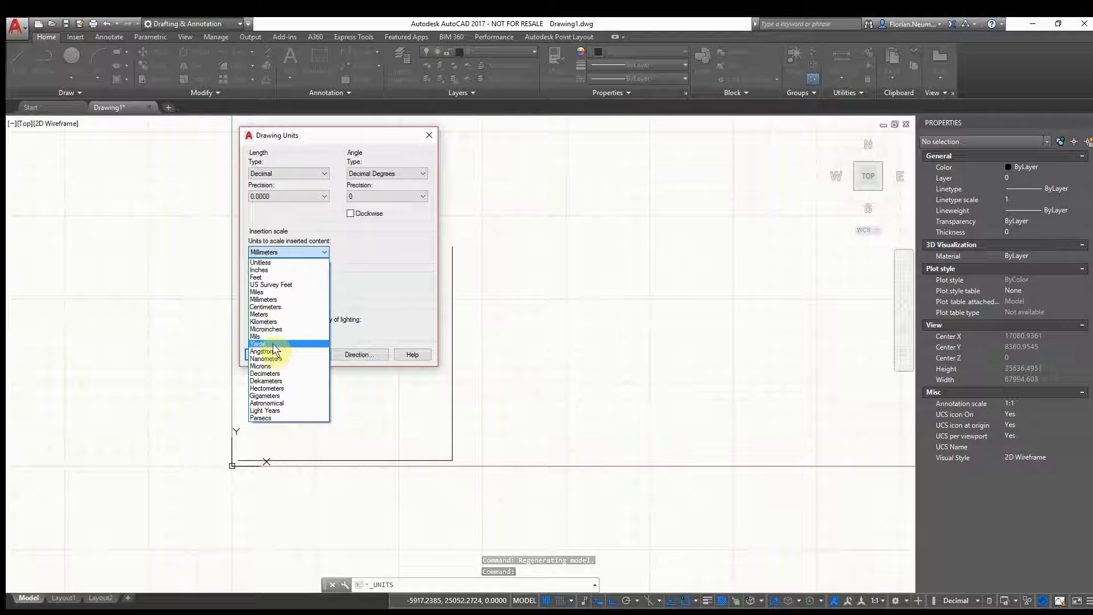
pyautogui.click(275, 315)
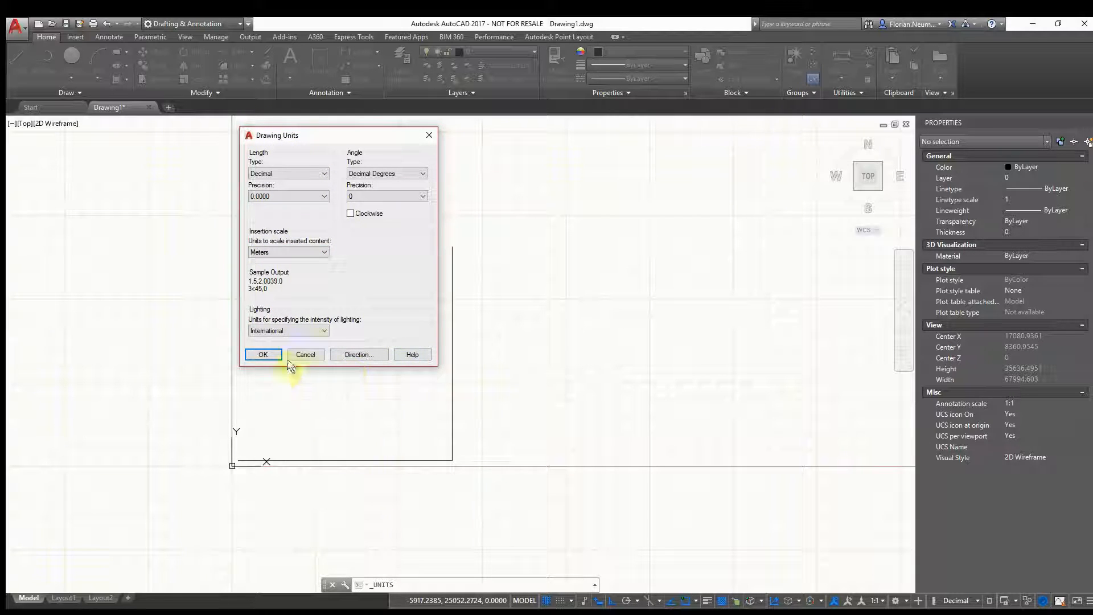
pyautogui.click(272, 352)
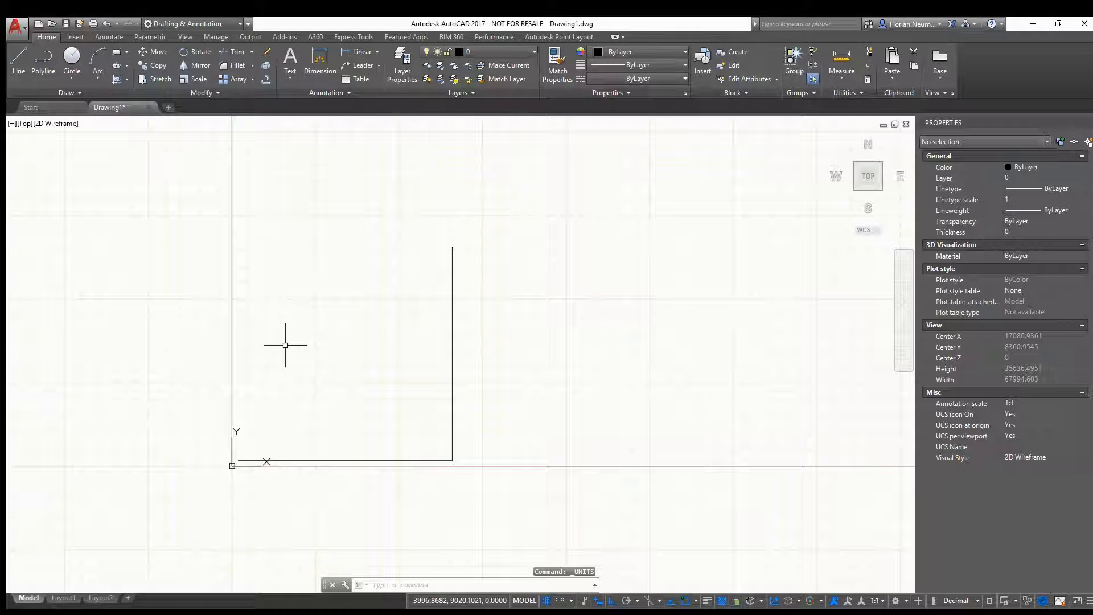
# - Copy the horizontal and vertical 16000-unit lines diagonally so that the copy starts near the upper end of the vertical line
pyautogui.moveTo(504, 436); pyautogui.dragTo(500, 447, button='middle')
pyautogui.click(475, 476)
pyautogui.click(403, 435)
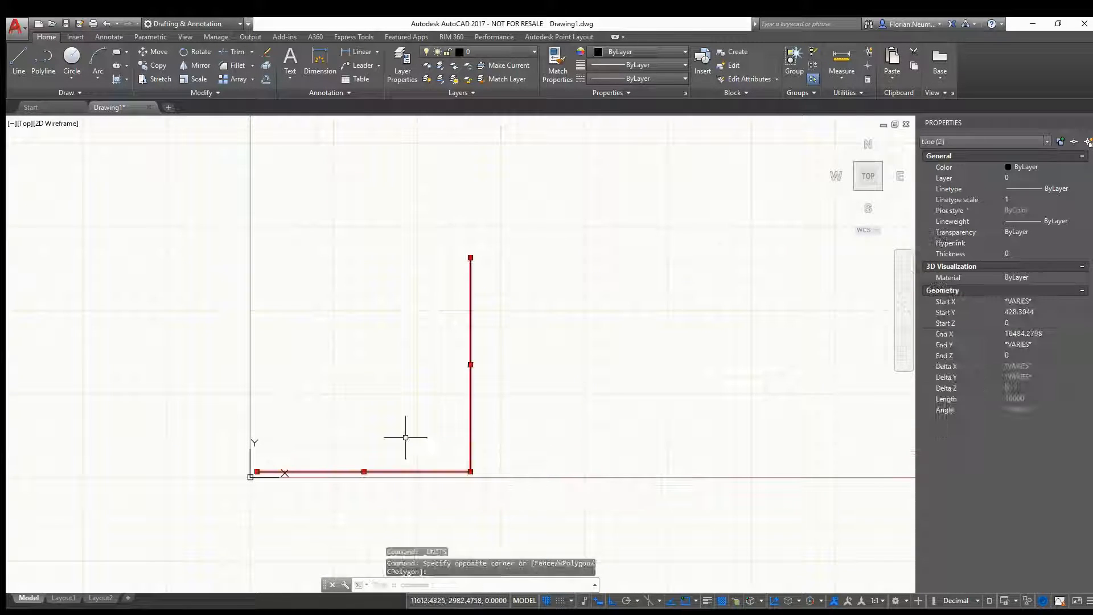
pyautogui.write('cp')
pyautogui.press('Return')
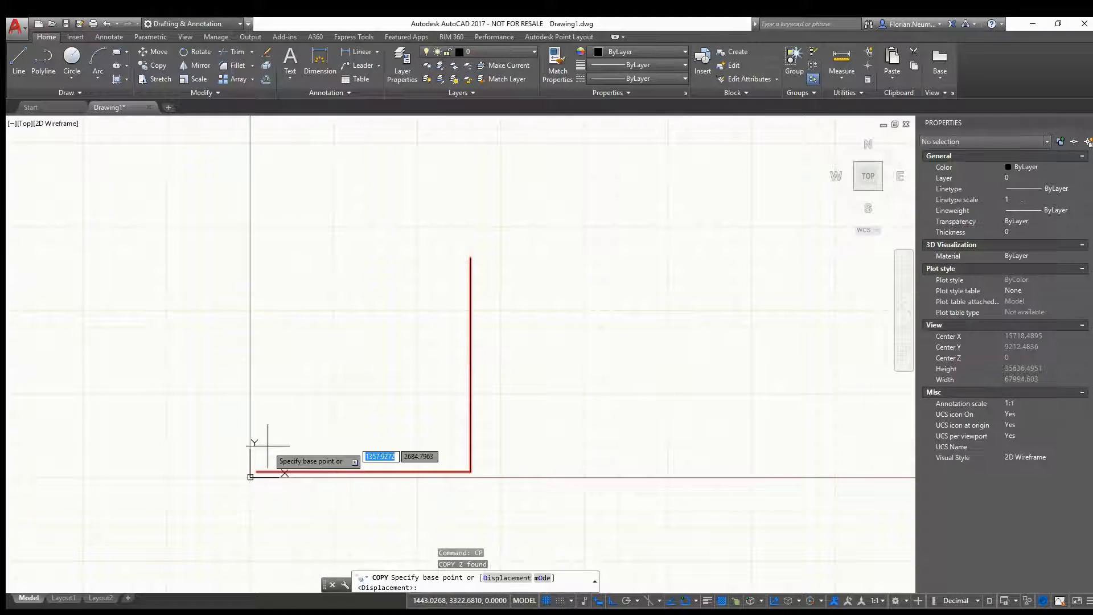
pyautogui.click(284, 474)
pyautogui.moveTo(533, 328); pyautogui.dragTo(460, 342, button='middle')
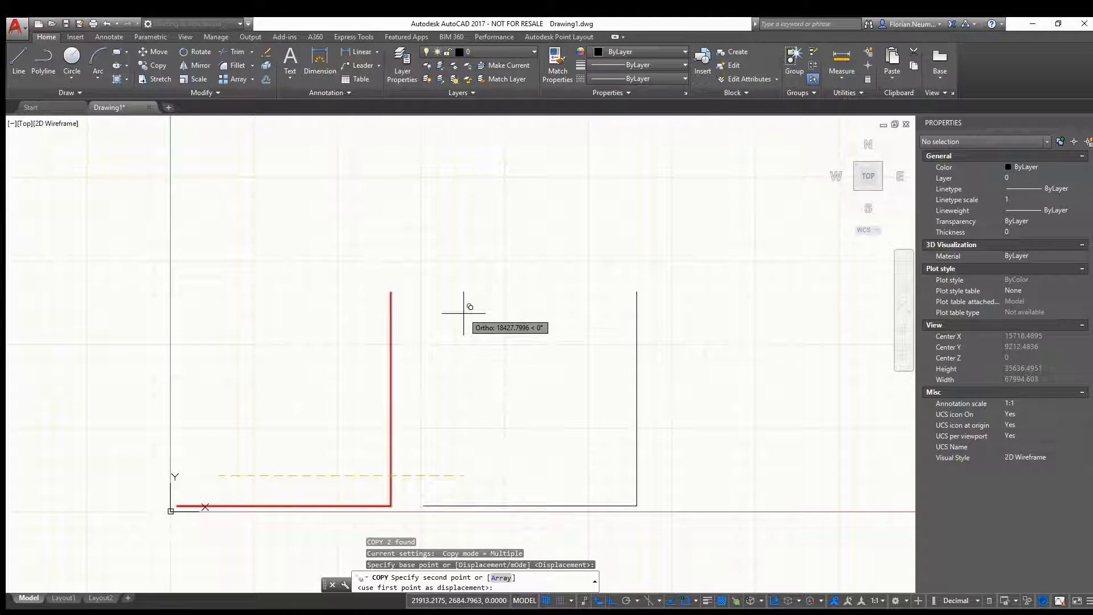
pyautogui.press('F8')
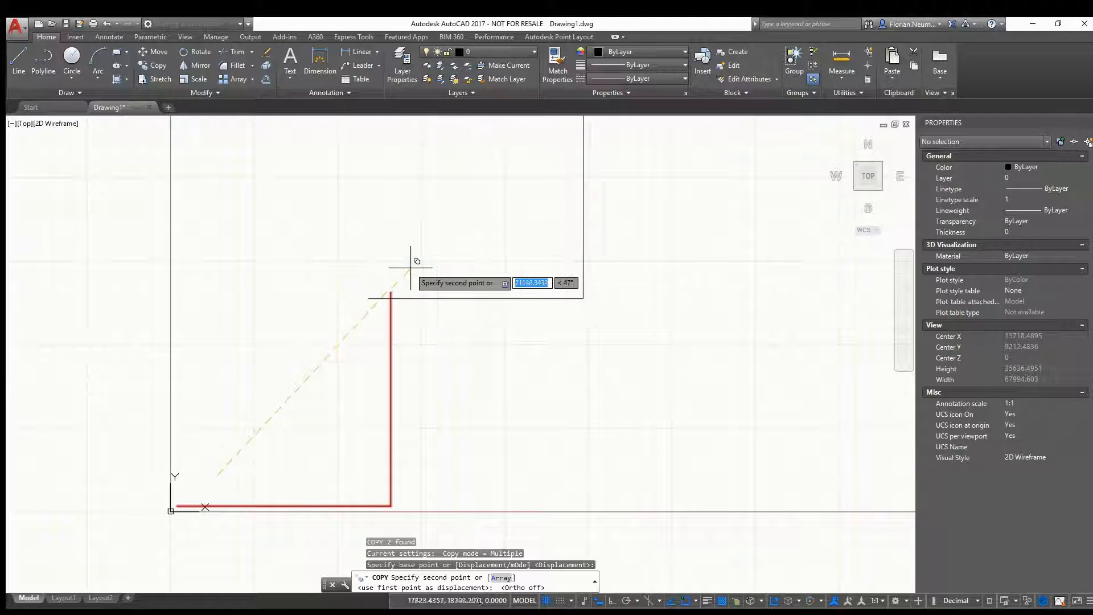
pyautogui.click(436, 251)
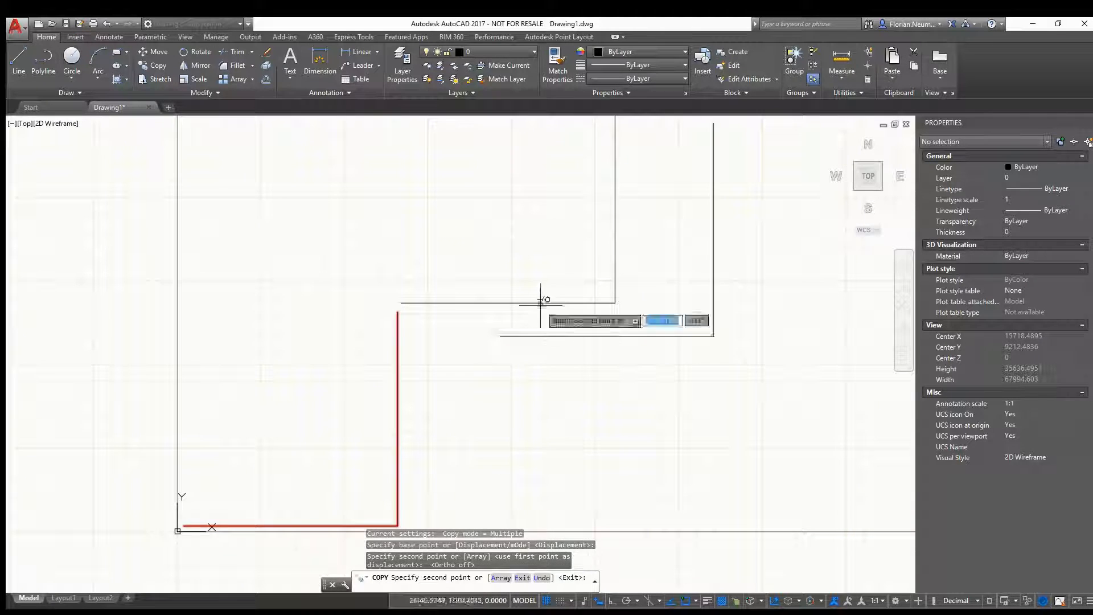
pyautogui.press('Escape')
pyautogui.press('Escape')
# - Draw an L shape well beyond the stepped lines, up and to the right, running 500 units down and 500 units right
pyautogui.moveTo(563, 388); pyautogui.dragTo(445, 371, button='middle')
pyautogui.scroll(-1, 544, 381)
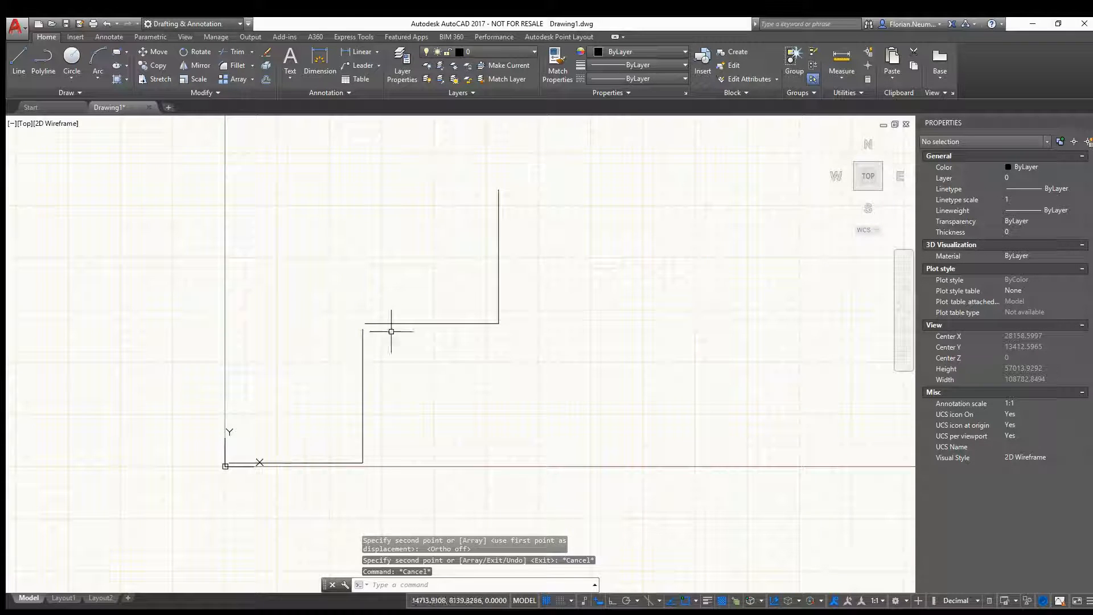
pyautogui.moveTo(432, 361); pyautogui.dragTo(332, 395, button='middle')
pyautogui.scroll(-2, 434, 378)
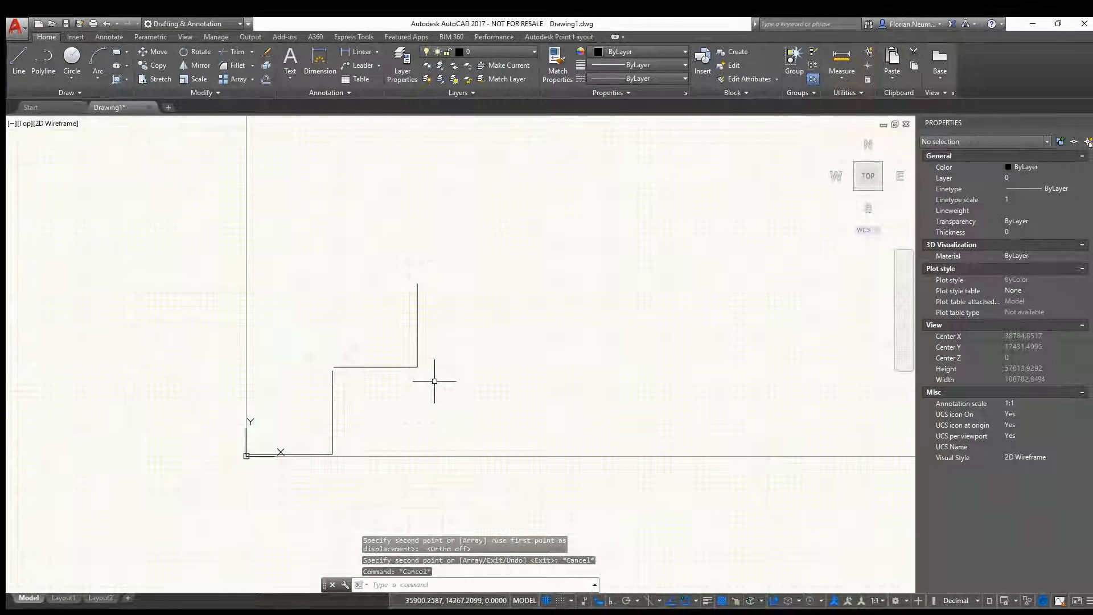
pyautogui.write('l')
pyautogui.press('Return')
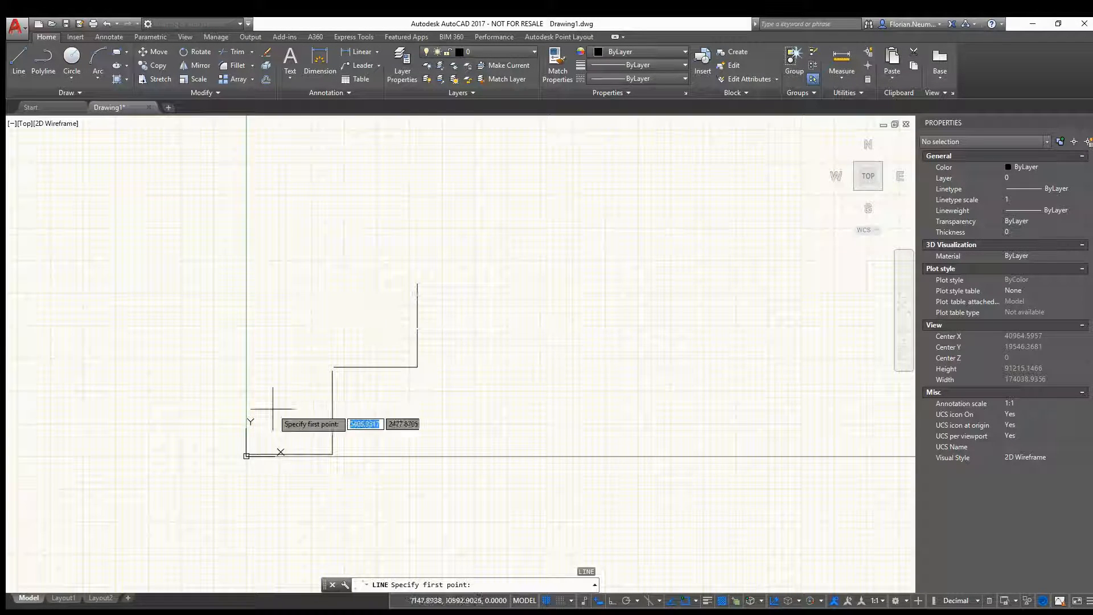
pyautogui.moveTo(602, 177); pyautogui.dragTo(593, 191, button='middle')
pyautogui.click(616, 145)
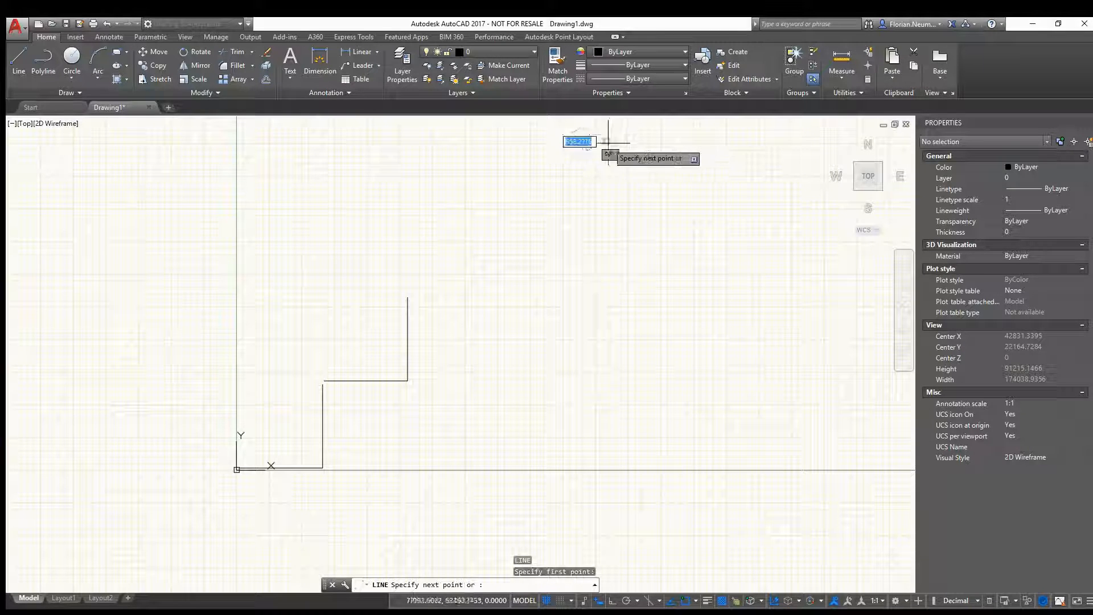
pyautogui.press('F8')
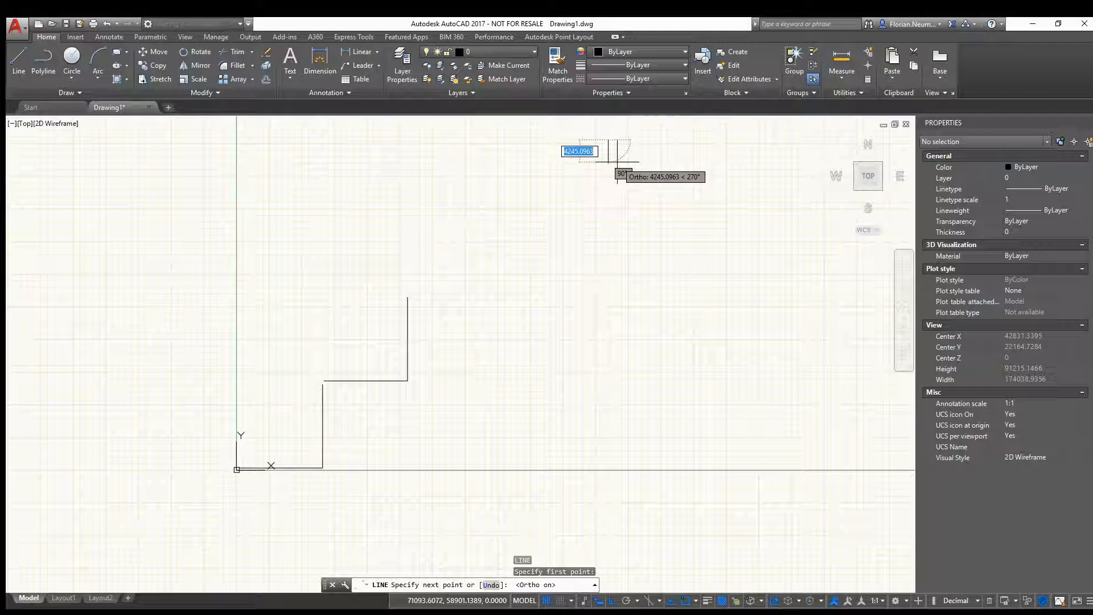
pyautogui.write('500')
pyautogui.press('Return')
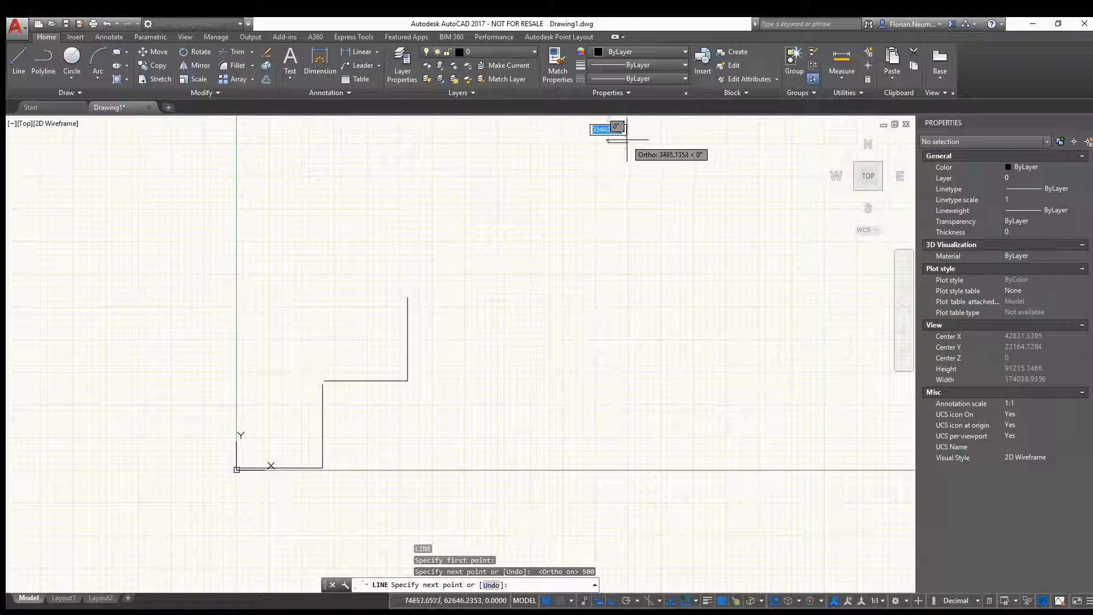
pyautogui.write('300')
pyautogui.press('Return')
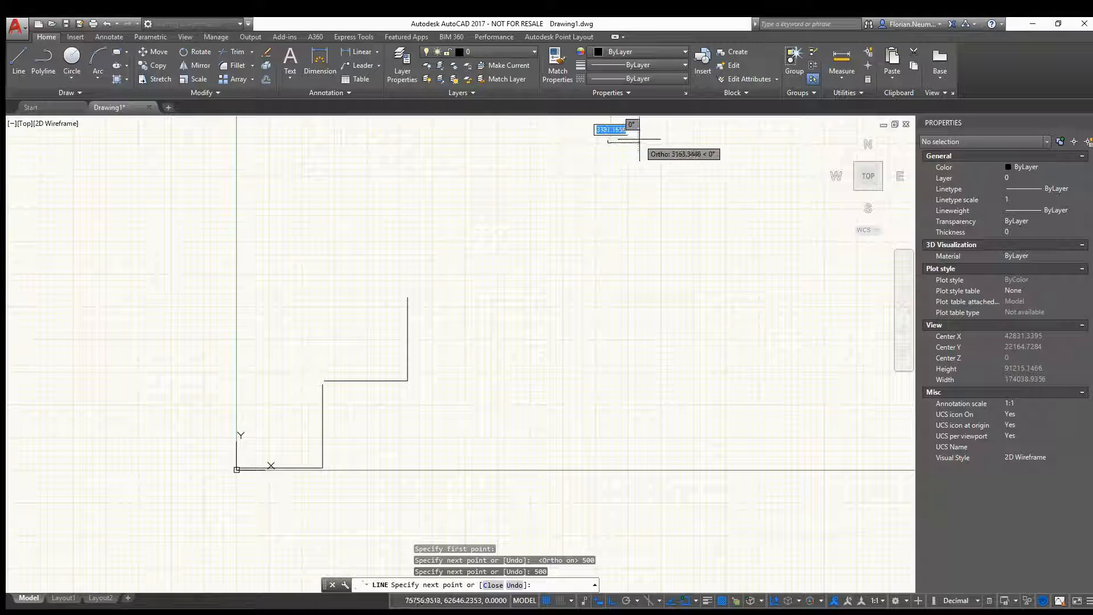
pyautogui.press('Escape')
pyautogui.press('Escape')
# - Erase the four long stepped lines near the origin
pyautogui.click(456, 484)
pyautogui.click(215, 297)
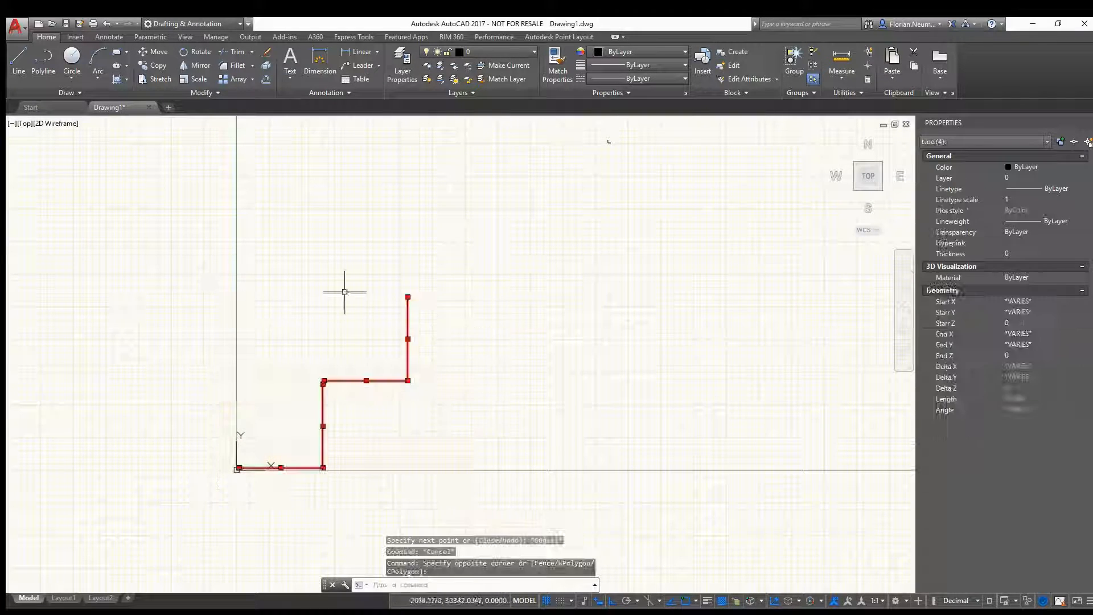
pyautogui.press('Delete')
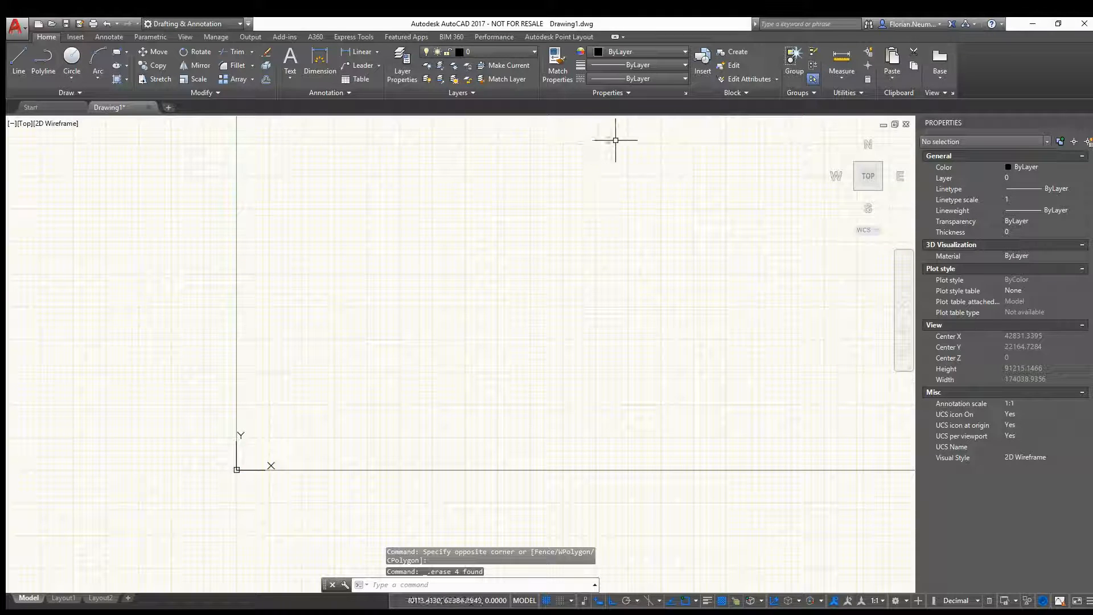
# - Draw a smaller L shape inside the 500-unit one, running 50 units down and 50 units right
pyautogui.scroll(10, 614, 135)
pyautogui.scroll(6, 579, 167)
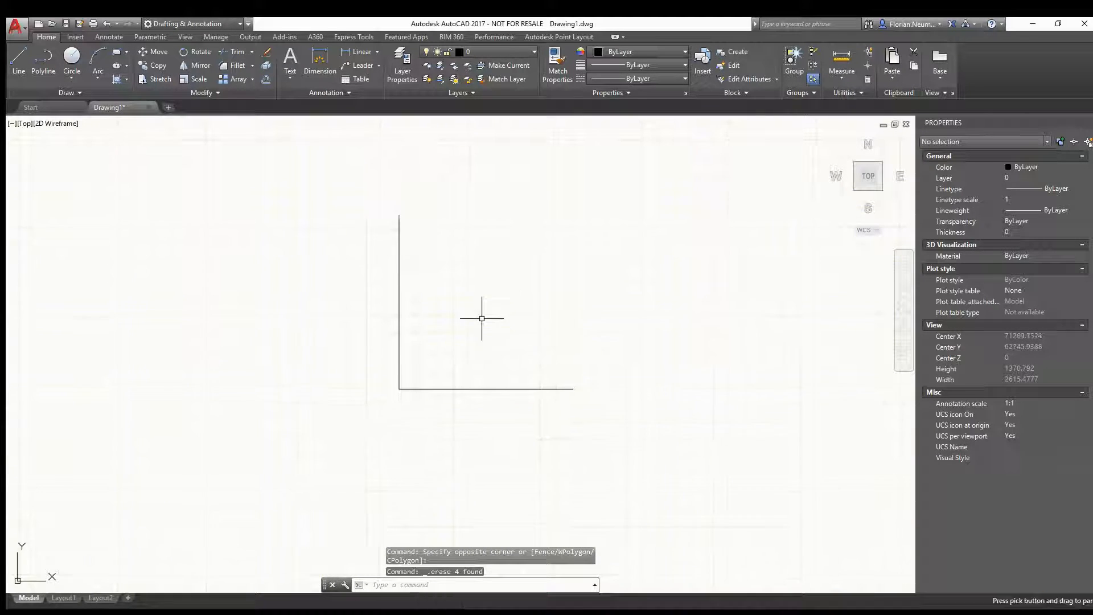
pyautogui.write('l')
pyautogui.press('Return')
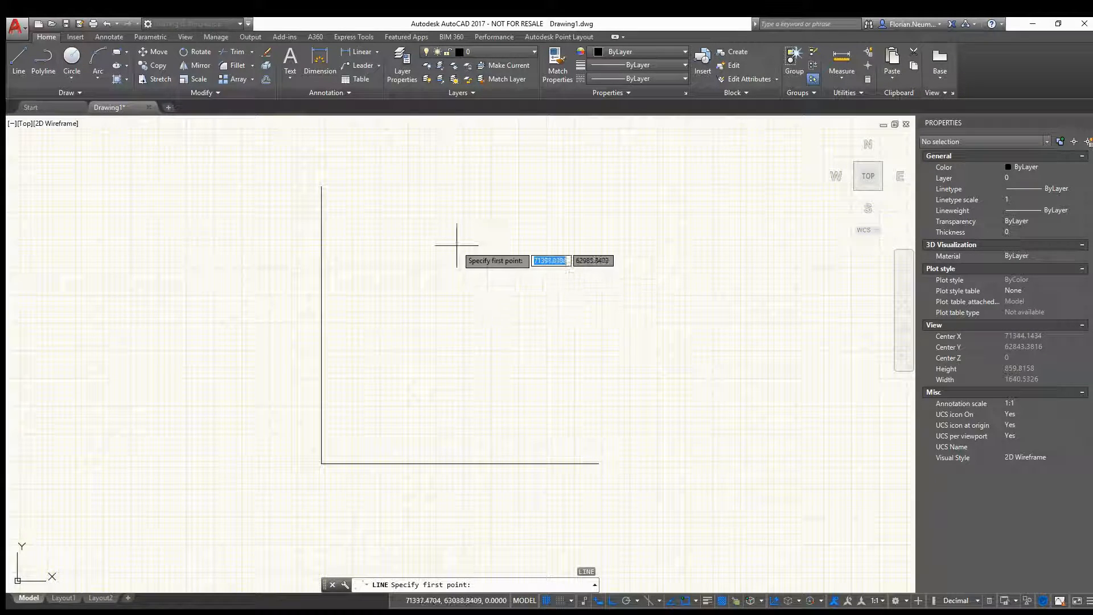
pyautogui.click(454, 246)
pyautogui.write('50')
pyautogui.press('Return')
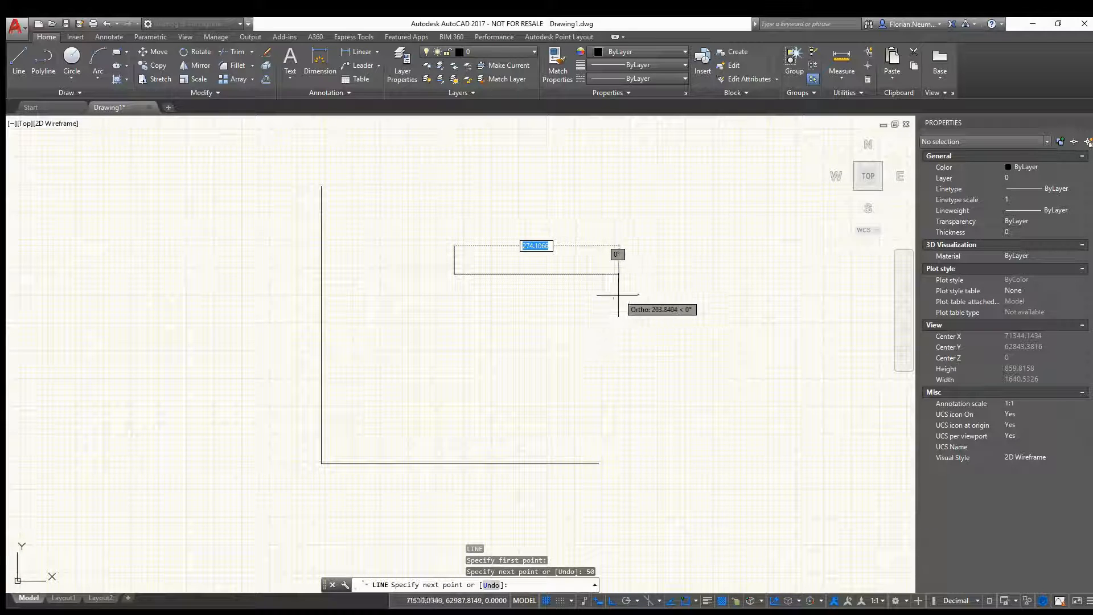
pyautogui.write('50')
pyautogui.press('Return')
pyautogui.press('Escape')
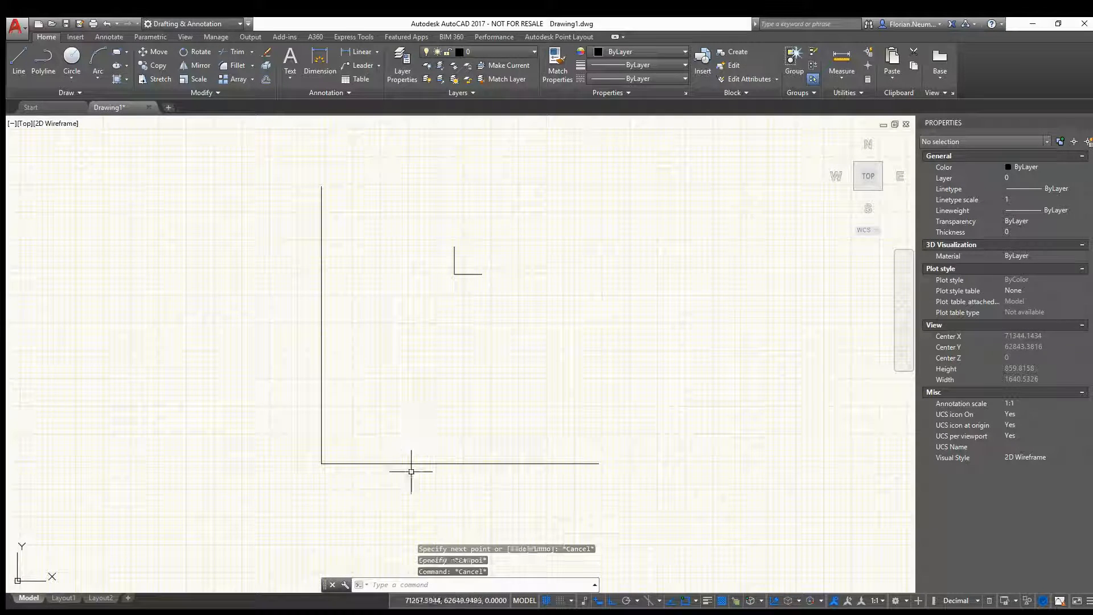
# - Erase the two lines of the 500-unit L shape around the smaller one
pyautogui.click(409, 468)
pyautogui.click(240, 397)
pyautogui.press('Delete')
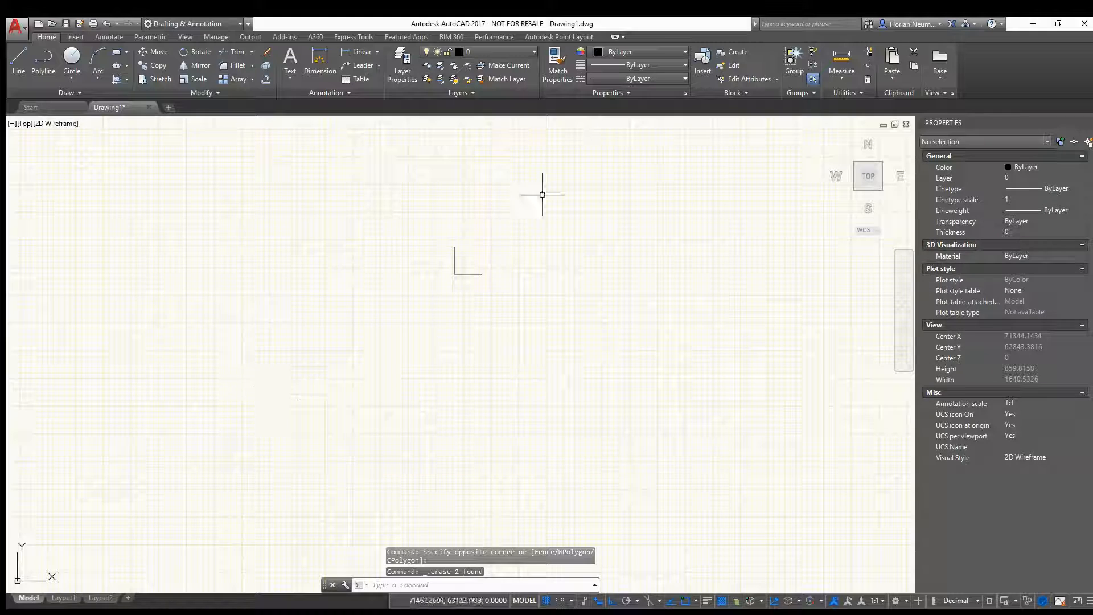
# - Select the vertical line of the remaining small L shape and check its properties
pyautogui.scroll(5, 458, 239)
pyautogui.click(293, 310)
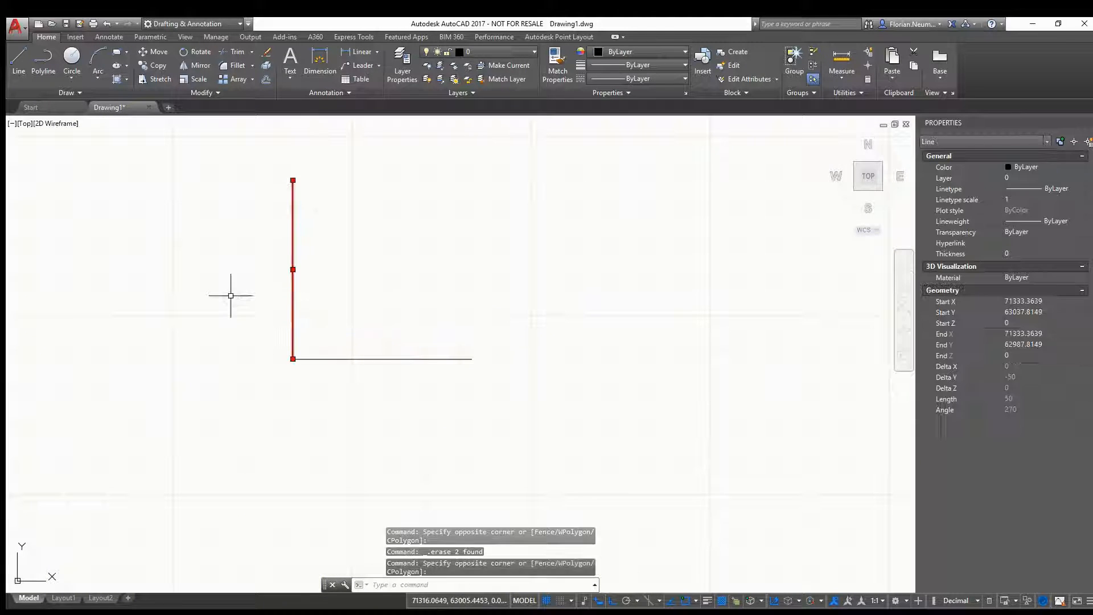
# - Copy the vertical line from its lower end to the free end of the horizontal line
pyautogui.write('cp')
pyautogui.press('Return')
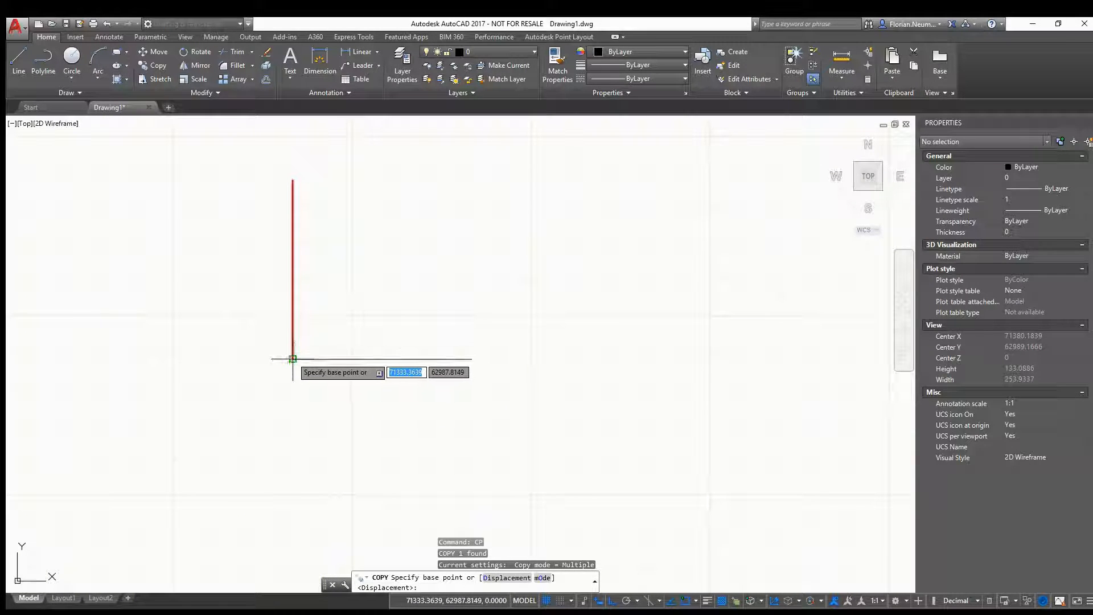
pyautogui.click(293, 358)
pyautogui.click(472, 359)
pyautogui.press('Escape')
pyautogui.press('Escape')
pyautogui.press('Escape')
pyautogui.moveTo(378, 232); pyautogui.dragTo(428, 276, button='middle')
# - Draw a horizontal line between the upper ends of the two vertical lines to close the square
pyautogui.write('l')
pyautogui.press('Return')
pyautogui.click(522, 223)
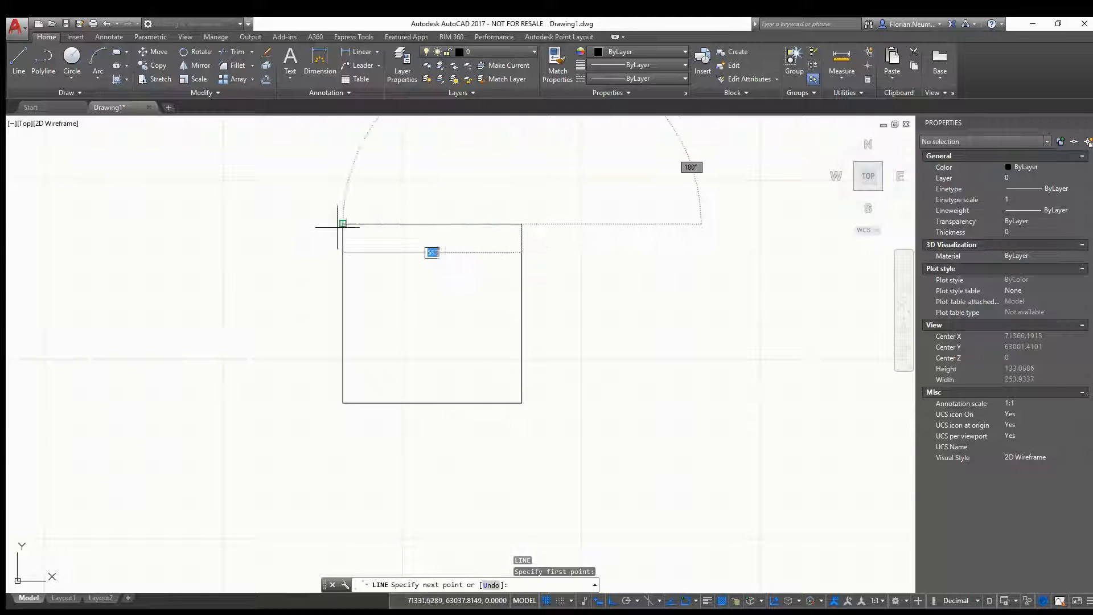
pyautogui.click(343, 223)
pyautogui.press('Escape')
pyautogui.press('Escape')
pyautogui.press('Escape')
pyautogui.moveTo(289, 312); pyautogui.dragTo(387, 253, button='middle')
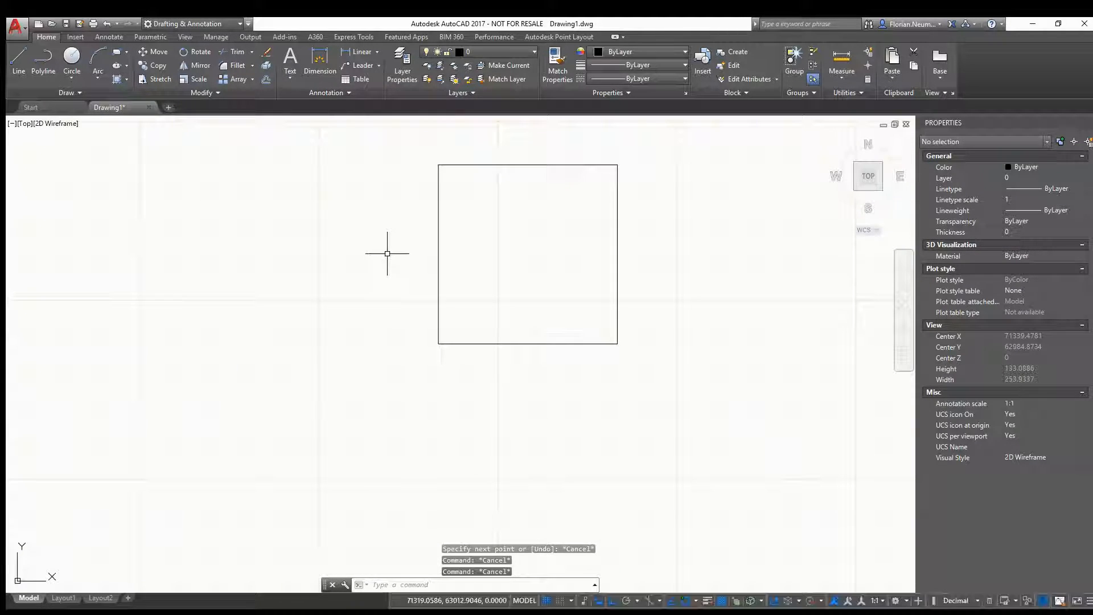
pyautogui.moveTo(325, 392); pyautogui.dragTo(358, 413, button='middle')
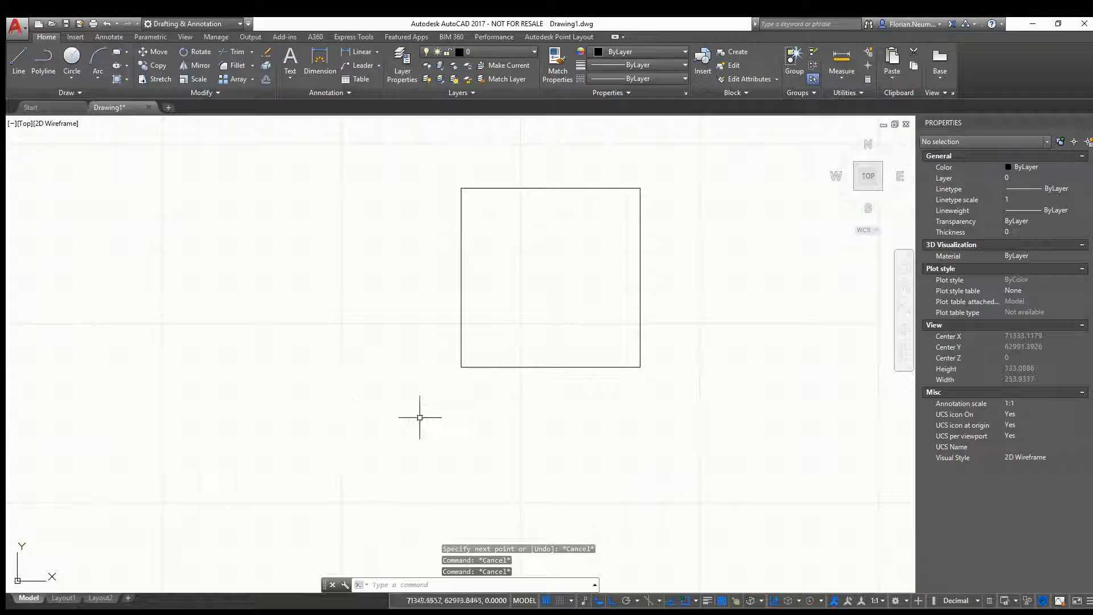
# - Draw a long horizontal line below the square, extending well past it on both sides
pyautogui.write('l')
pyautogui.press('Return')
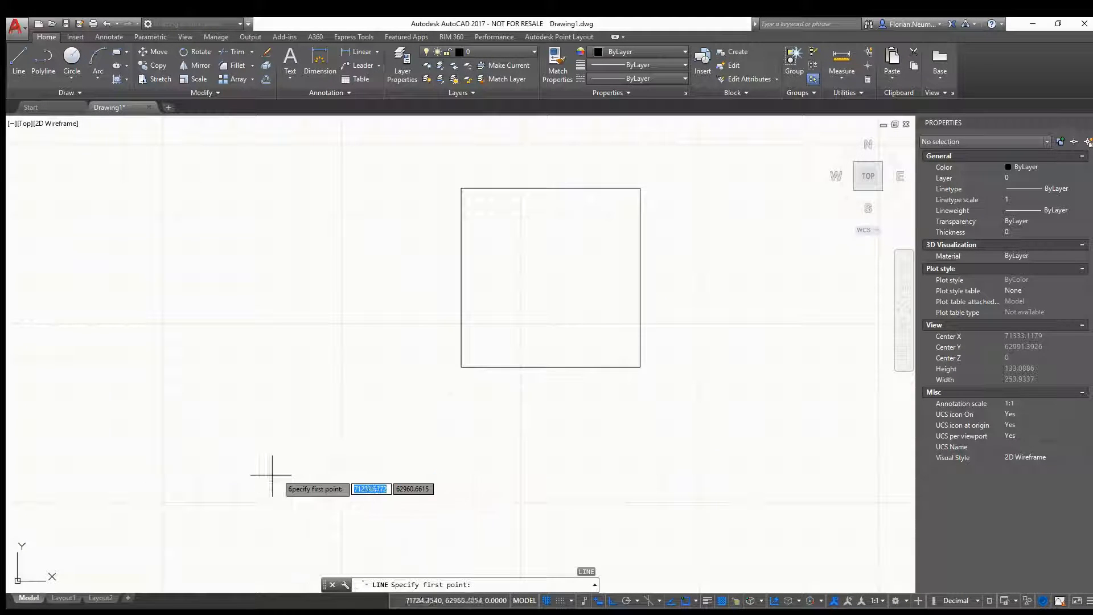
pyautogui.click(167, 481)
pyautogui.click(870, 467)
pyautogui.press('Escape')
pyautogui.press('Escape')
# - Copy the long horizontal line 7 units upward, towards the square
pyautogui.moveTo(670, 485); pyautogui.dragTo(601, 482, button='middle')
pyautogui.click(648, 500)
pyautogui.click(607, 455)
pyautogui.write('co')
pyautogui.press('Return')
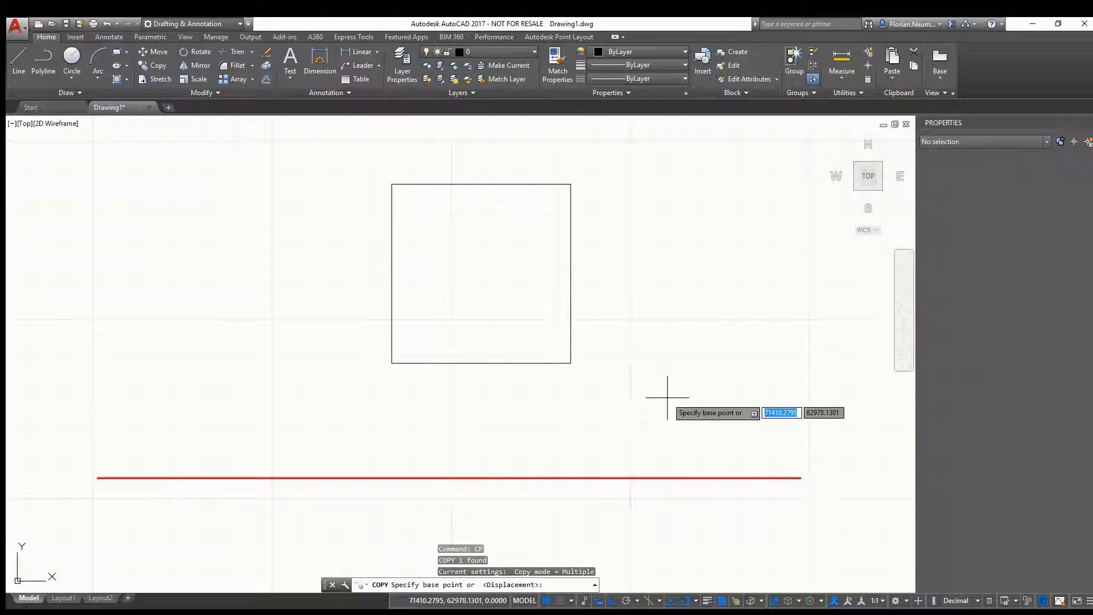
pyautogui.click(652, 443)
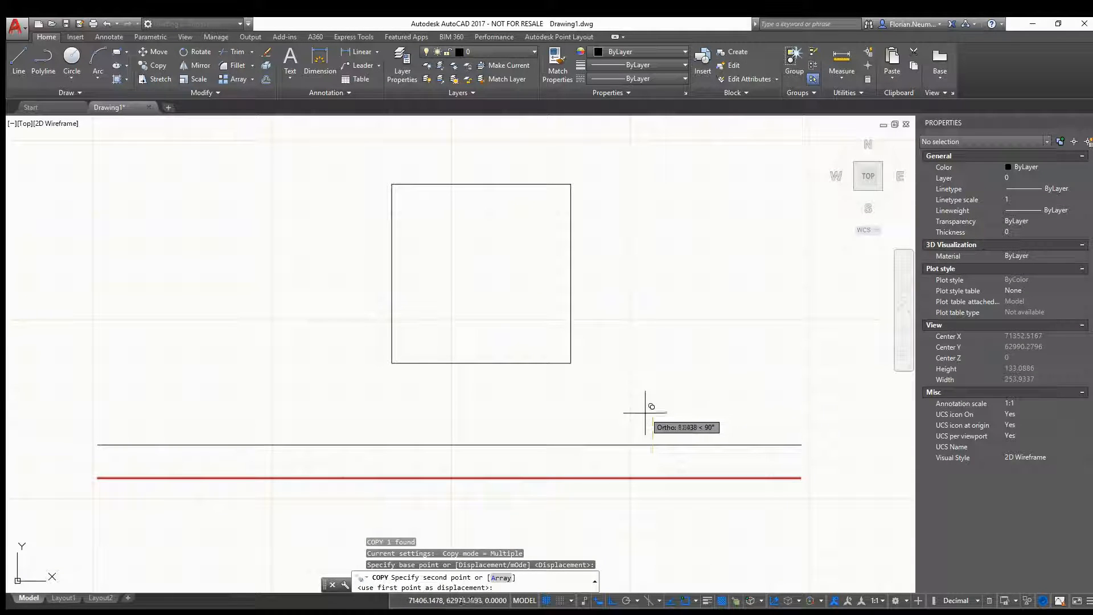
pyautogui.write('7')
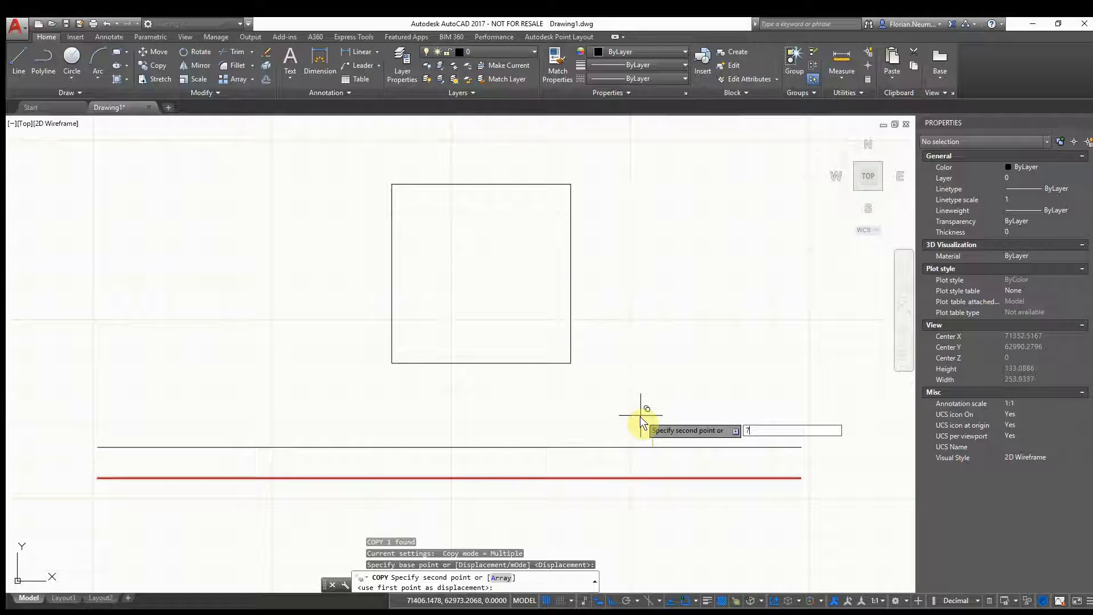
pyautogui.press('Return')
pyautogui.press('Escape')
# - Draw a vertical line about 25 units long from the upper of the two parallel lines to the square's lower edge
pyautogui.write('l')
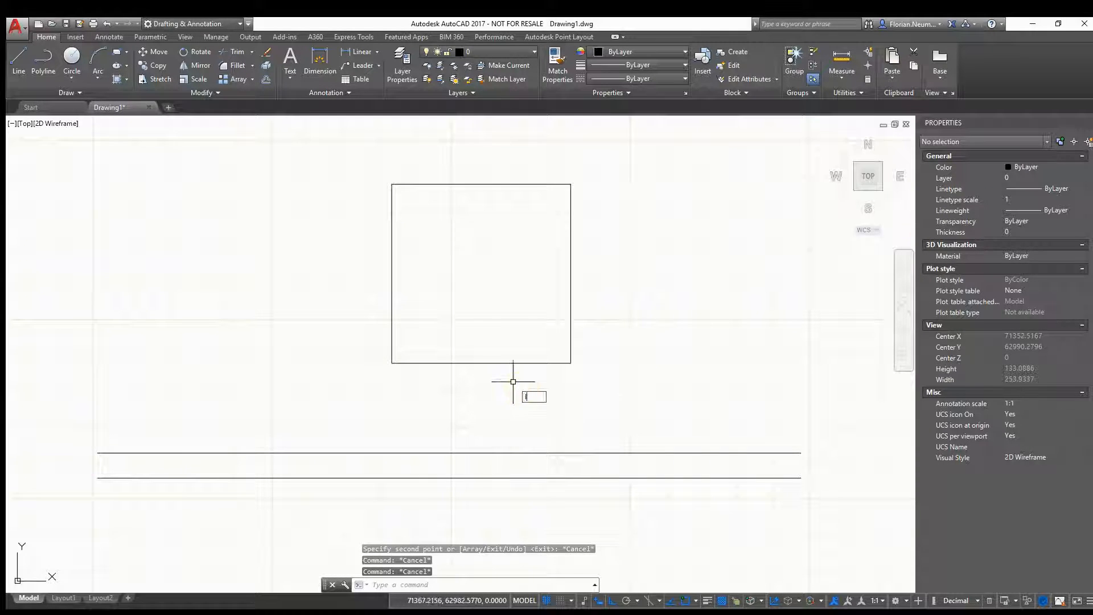
pyautogui.press('Return')
pyautogui.click(474, 453)
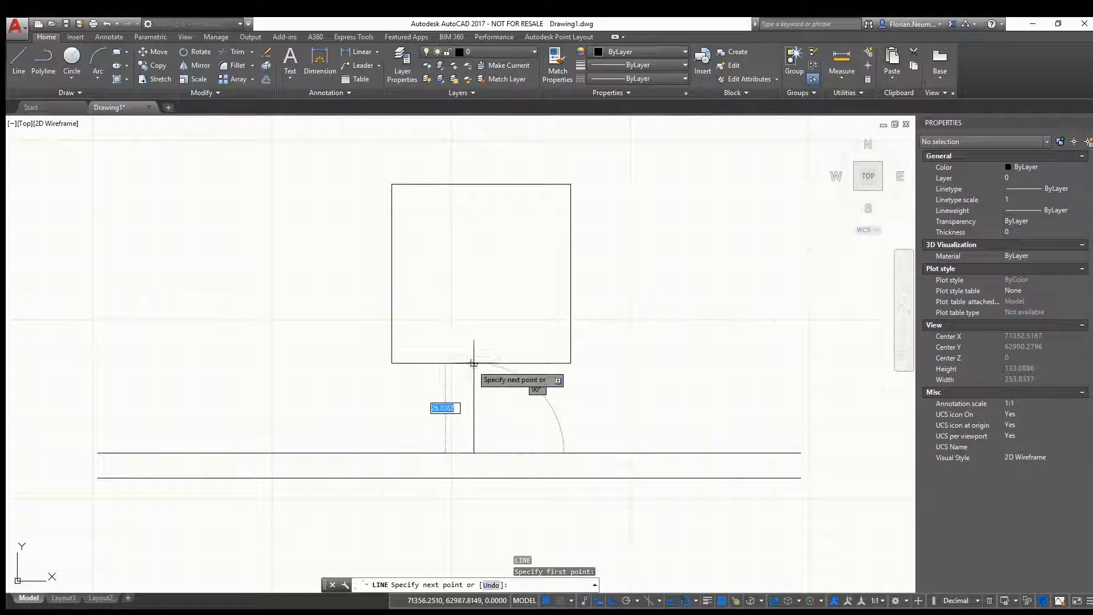
pyautogui.click(474, 362)
pyautogui.press('Escape')
# - Copy the short vertical connecting line 7 units to the right
pyautogui.click(523, 416)
pyautogui.click(466, 410)
pyautogui.write('e')
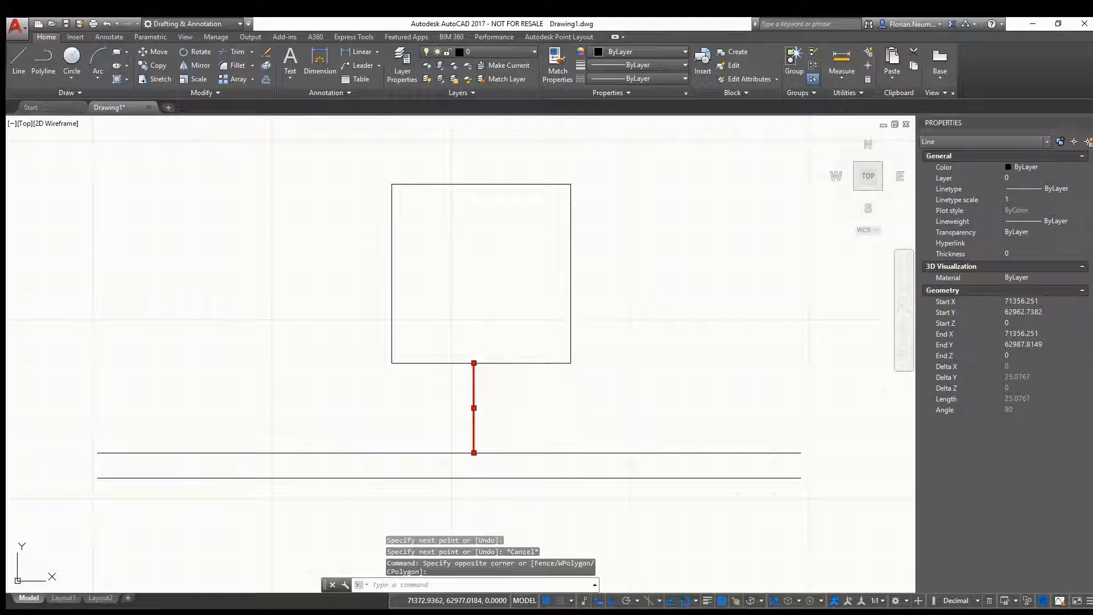
pyautogui.press('Return')
pyautogui.click(503, 409)
pyautogui.write('7')
pyautogui.press('Return')
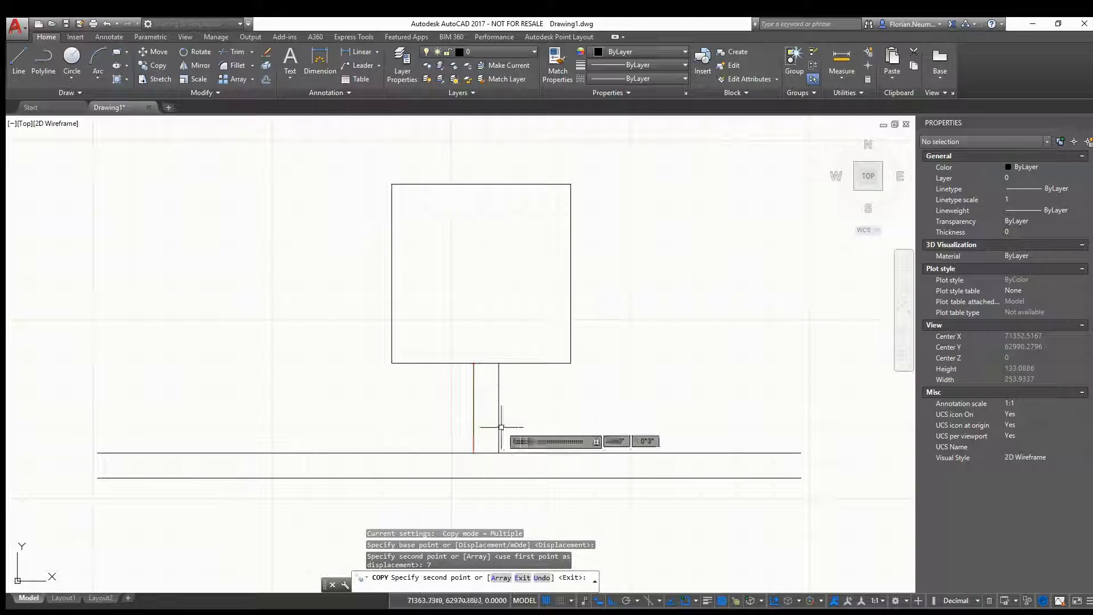
pyautogui.press('Escape')
# - Trim the square's lower edge and the upper parallel line between the two connecting lines to open the passage
pyautogui.click(451, 506)
pyautogui.click(542, 289)
pyautogui.write('tr')
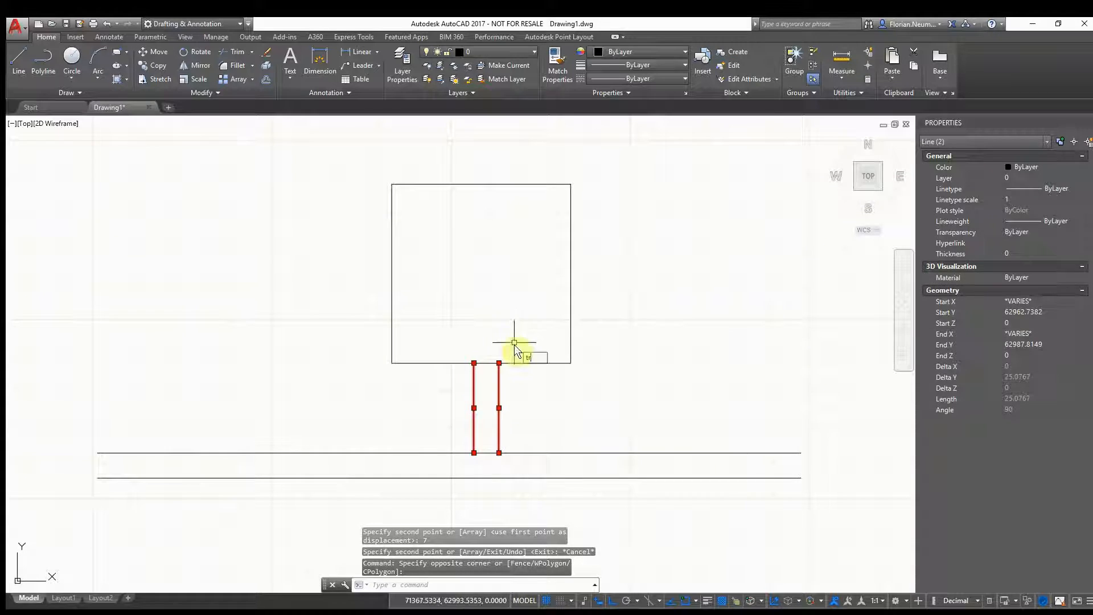
pyautogui.press('Return')
pyautogui.click(491, 462)
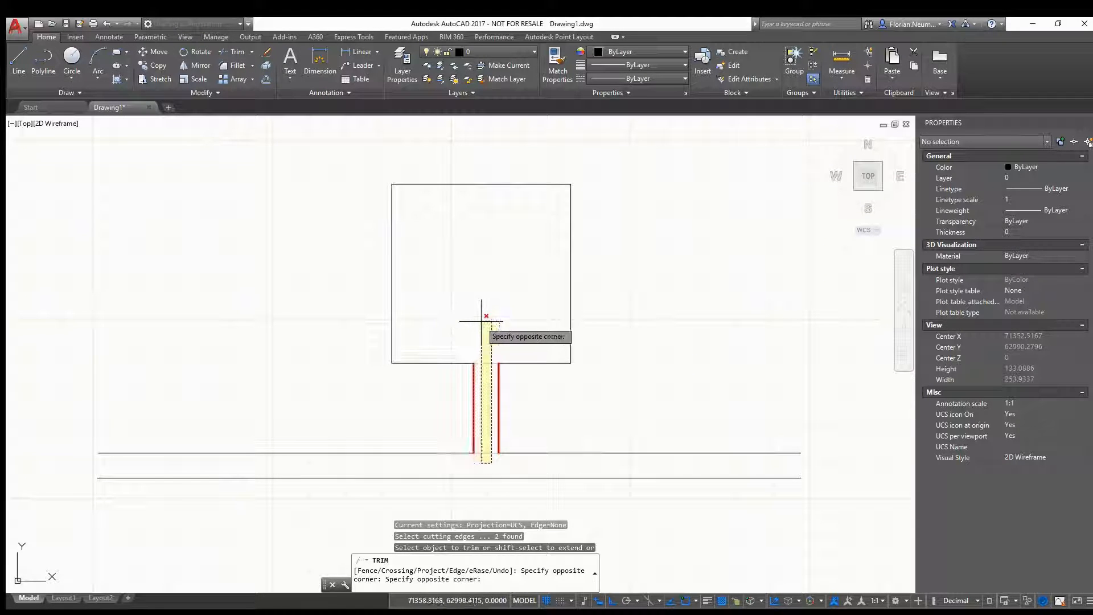
pyautogui.click(481, 318)
pyautogui.press('Escape')
pyautogui.scroll(-3, 456, 313)
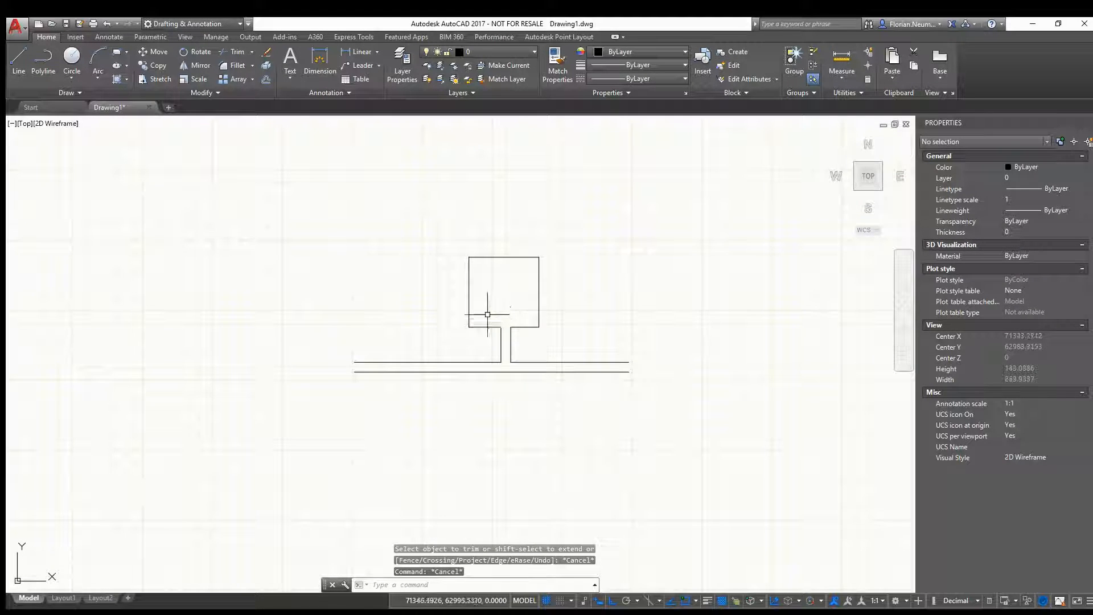
pyautogui.scroll(2, 484, 310)
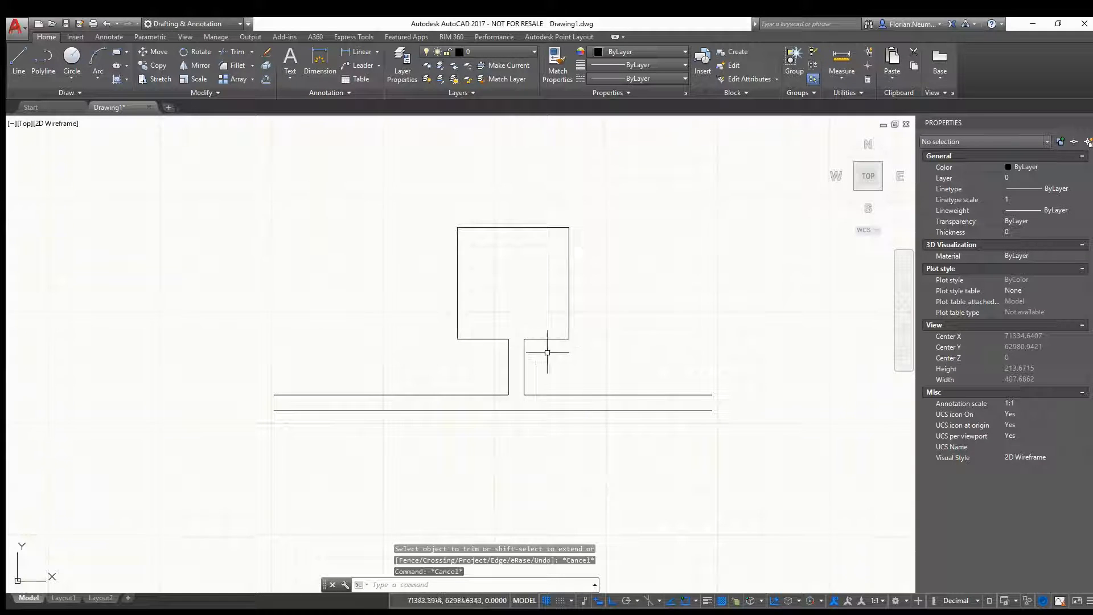
pyautogui.scroll(-2, 563, 348)
pyautogui.scroll(2, 547, 384)
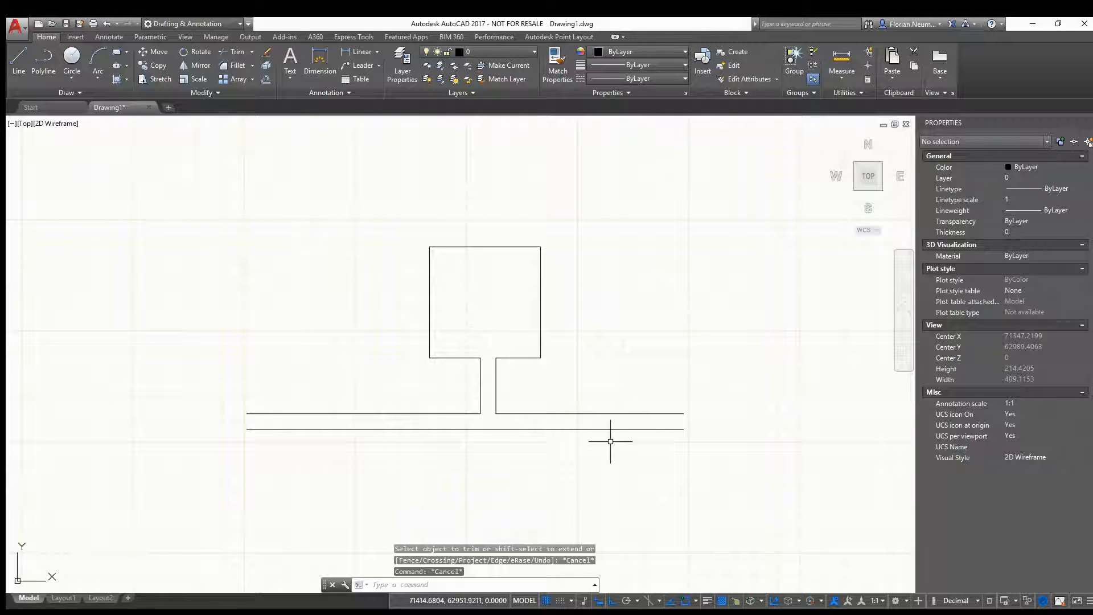
# - Rotate the whole site outline by 23.56 degrees about a point near the centre of the square
pyautogui.click(688, 471)
pyautogui.click(393, 259)
pyautogui.write('ro')
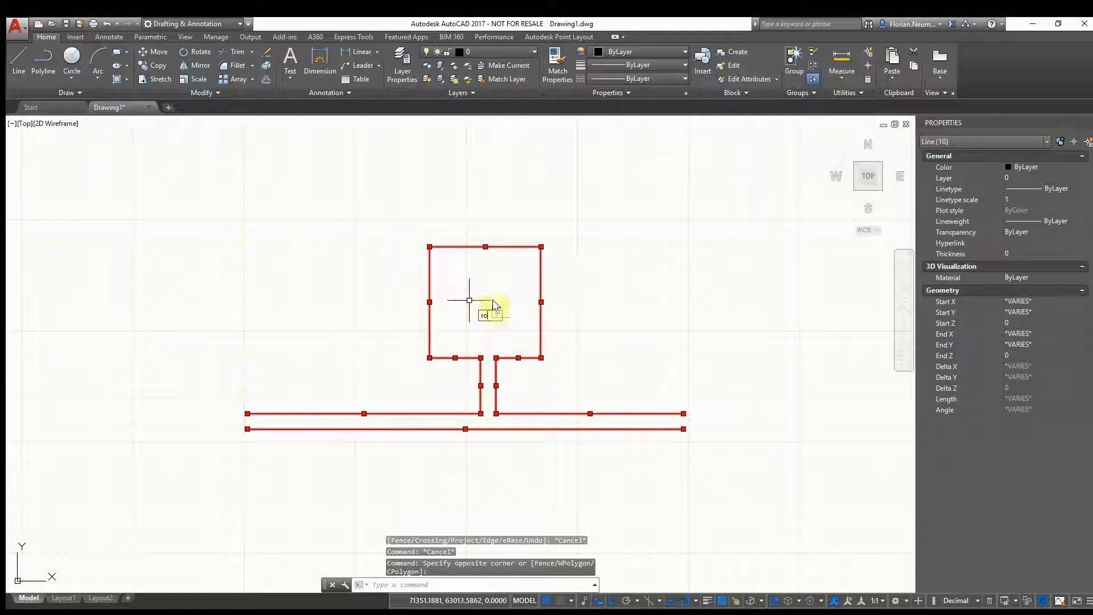
pyautogui.press('Return')
pyautogui.click(495, 299)
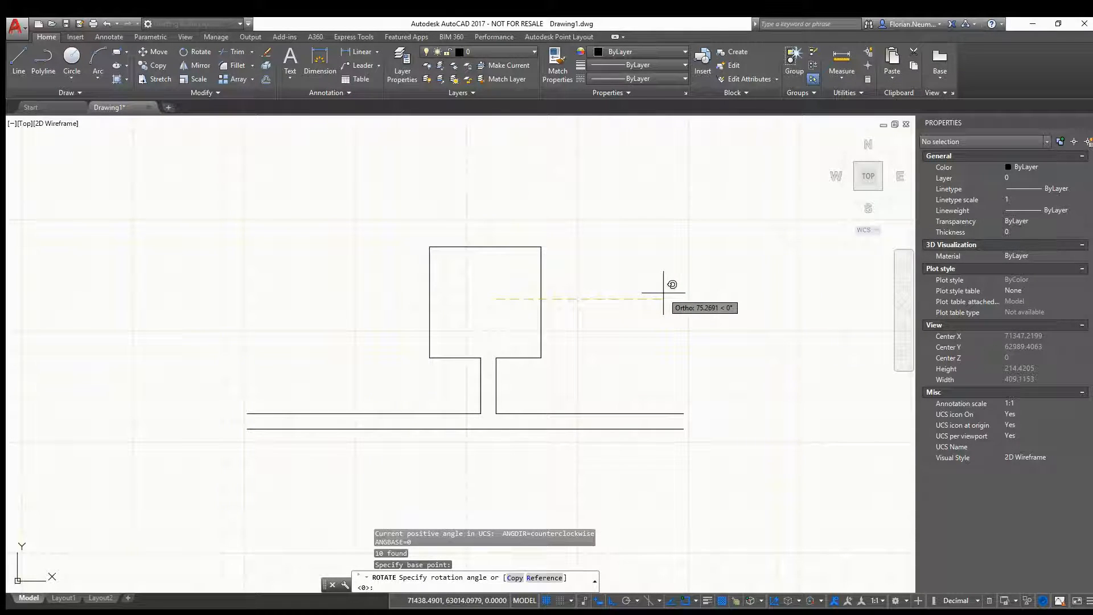
pyautogui.write('23.56')
pyautogui.press('Return')
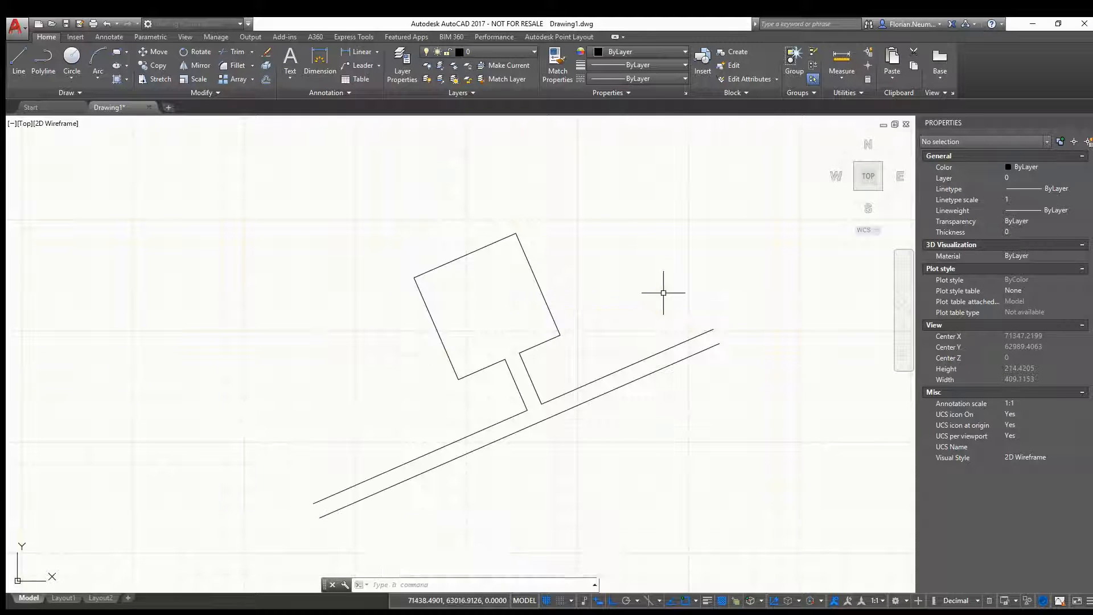
pyautogui.moveTo(548, 302); pyautogui.dragTo(516, 251, button='middle')
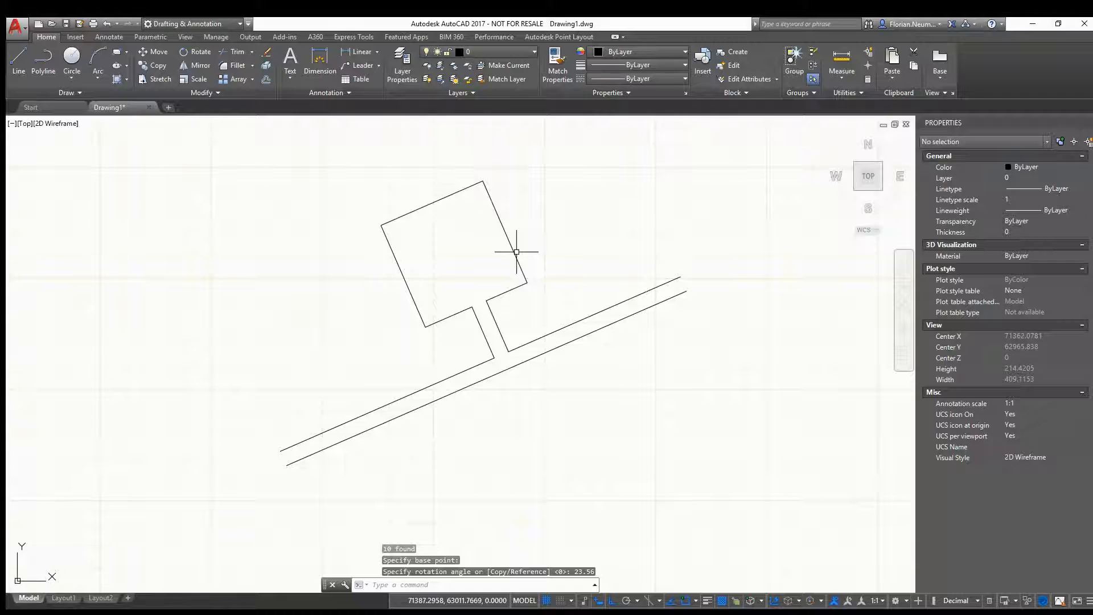
pyautogui.moveTo(531, 214); pyautogui.dragTo(540, 307, button='middle')
# - Draw a short vertical line above the rotated square as the shaft of a north arrow
pyautogui.write('l')
pyautogui.press('Return')
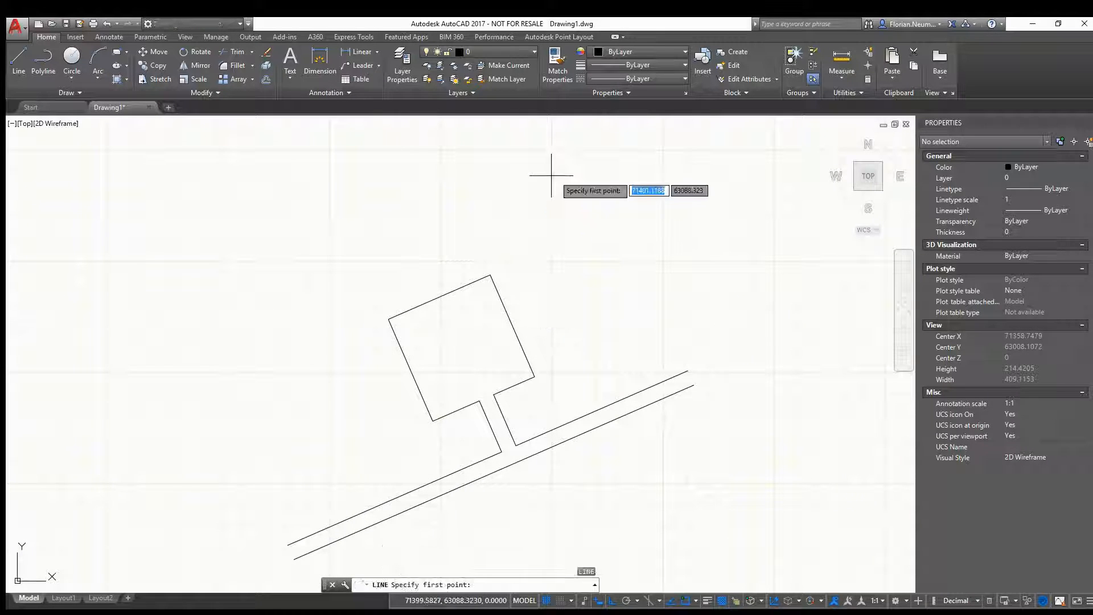
pyautogui.click(463, 214)
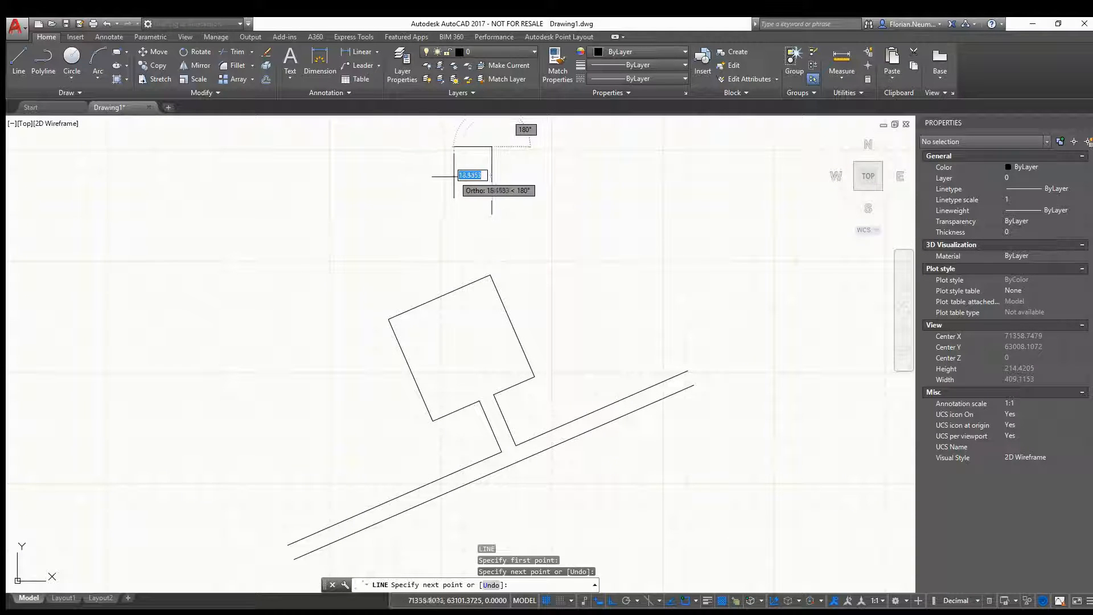
pyautogui.click(491, 148)
pyautogui.press('Escape')
pyautogui.press('Escape')
pyautogui.press('Escape')
# - Turn Ortho off and draw a slanted arrowhead line about 14.8 units long, down and left from the shaft's upper end
pyautogui.press('F8')
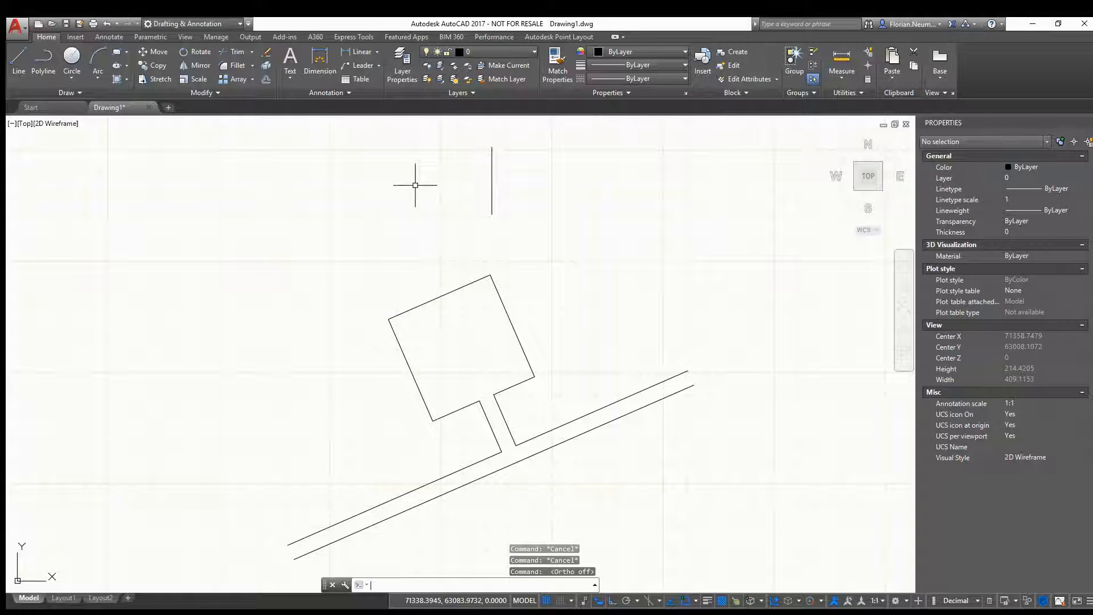
pyautogui.moveTo(425, 173); pyautogui.dragTo(425, 197, button='middle')
pyautogui.write('l')
pyautogui.press('Return')
pyautogui.click(490, 171)
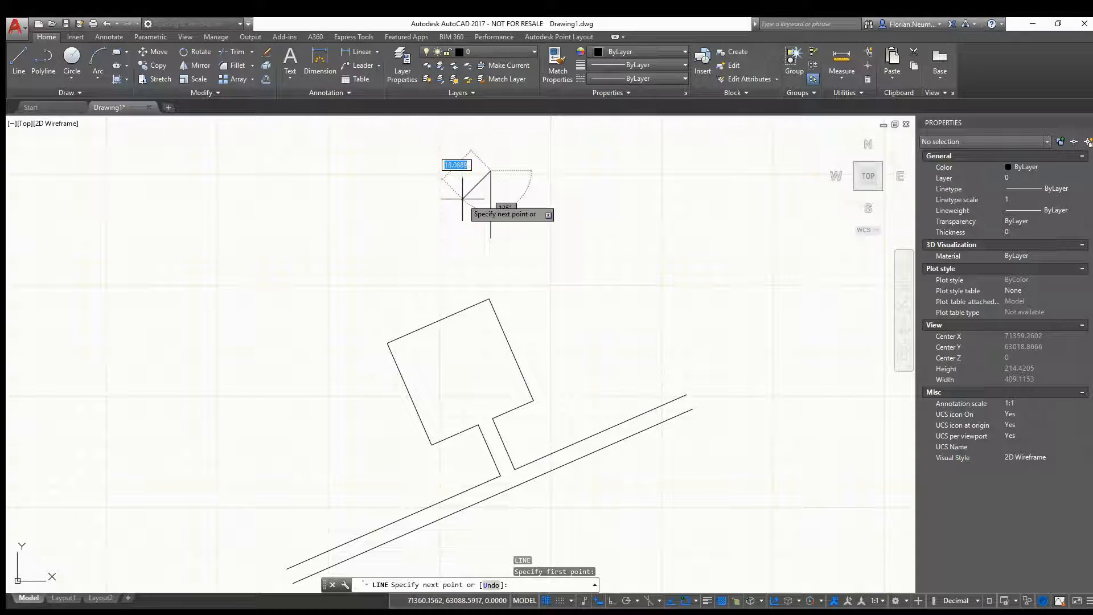
pyautogui.press('Escape')
pyautogui.scroll(5, 487, 183)
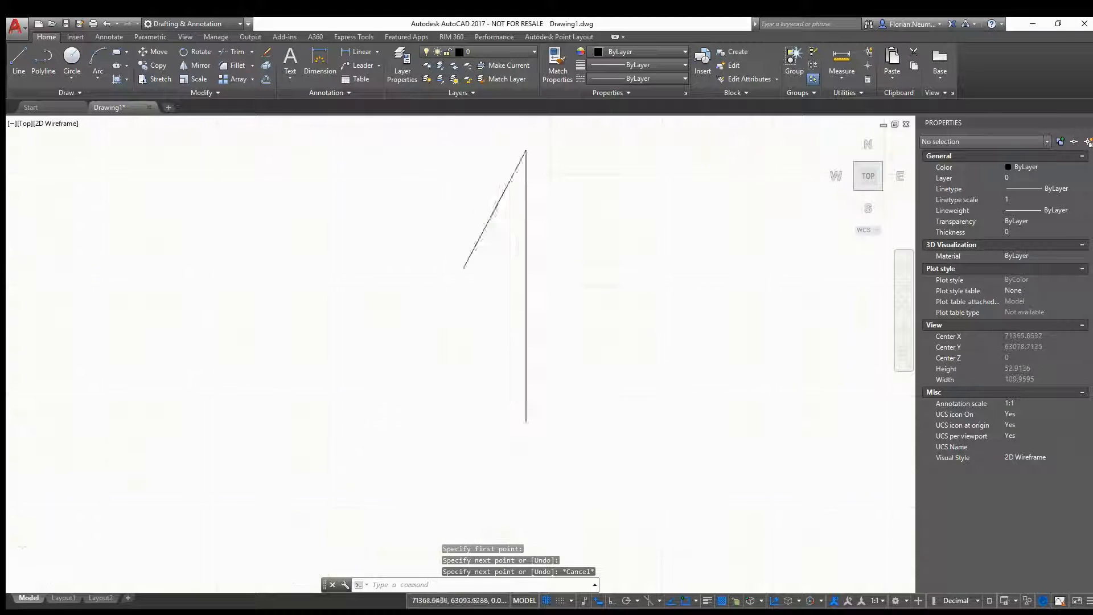
# - Mirror the slanted arrowhead line across the vertical shaft, keeping the original line
pyautogui.click(468, 291)
pyautogui.click(408, 239)
pyautogui.write('mi')
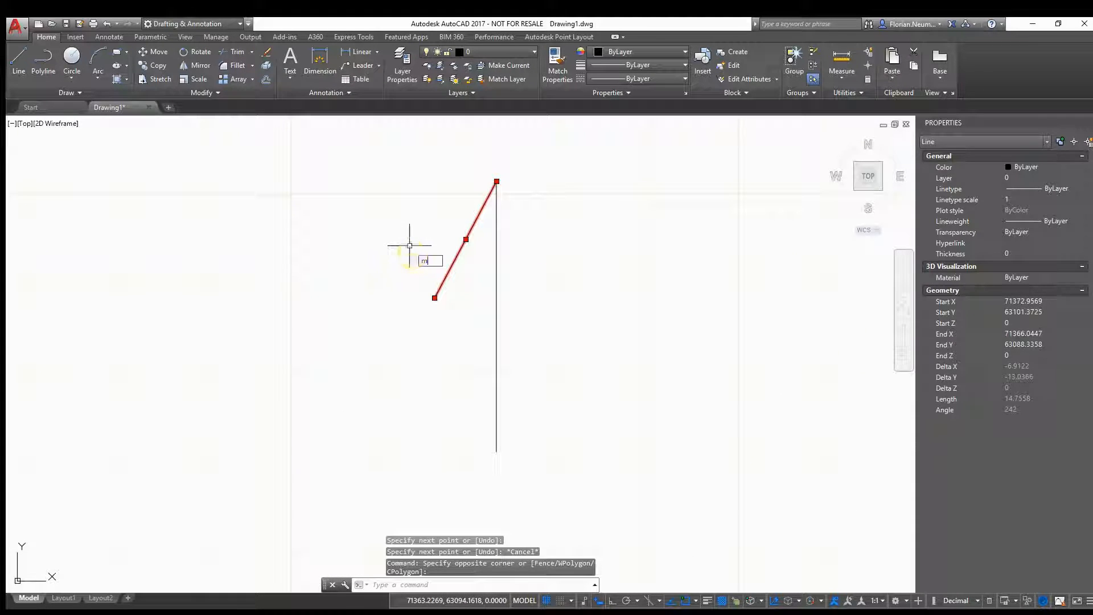
pyautogui.press('Return')
pyautogui.click(496, 181)
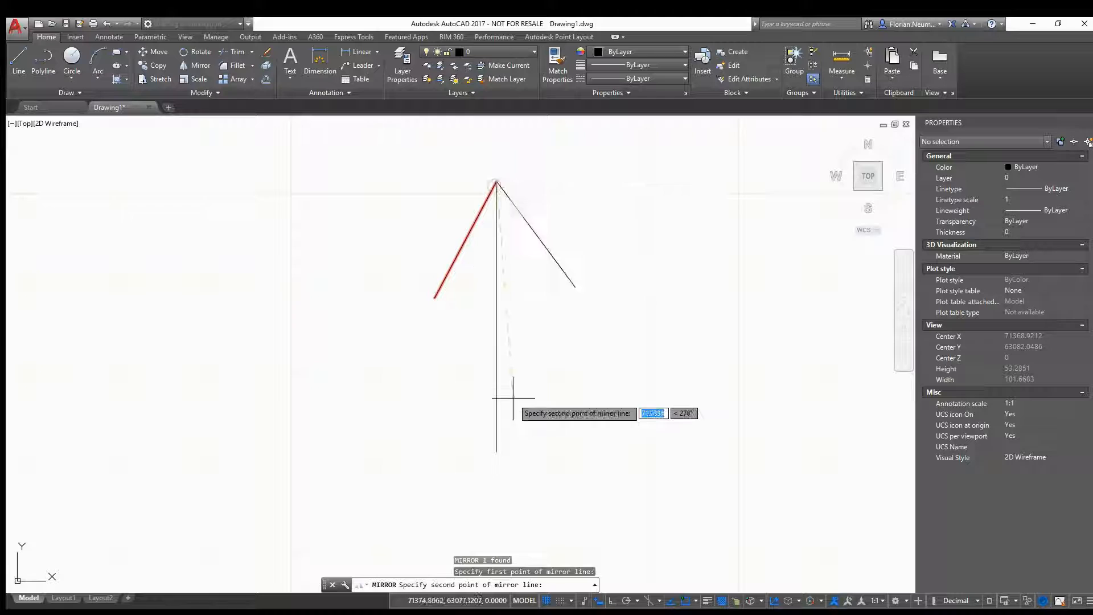
pyautogui.click(501, 452)
pyautogui.press('Return')
pyautogui.moveTo(598, 312); pyautogui.dragTo(500, 264, button='middle')
pyautogui.scroll(-3, 578, 262)
pyautogui.scroll(-2, 566, 212)
pyautogui.scroll(1, 553, 288)
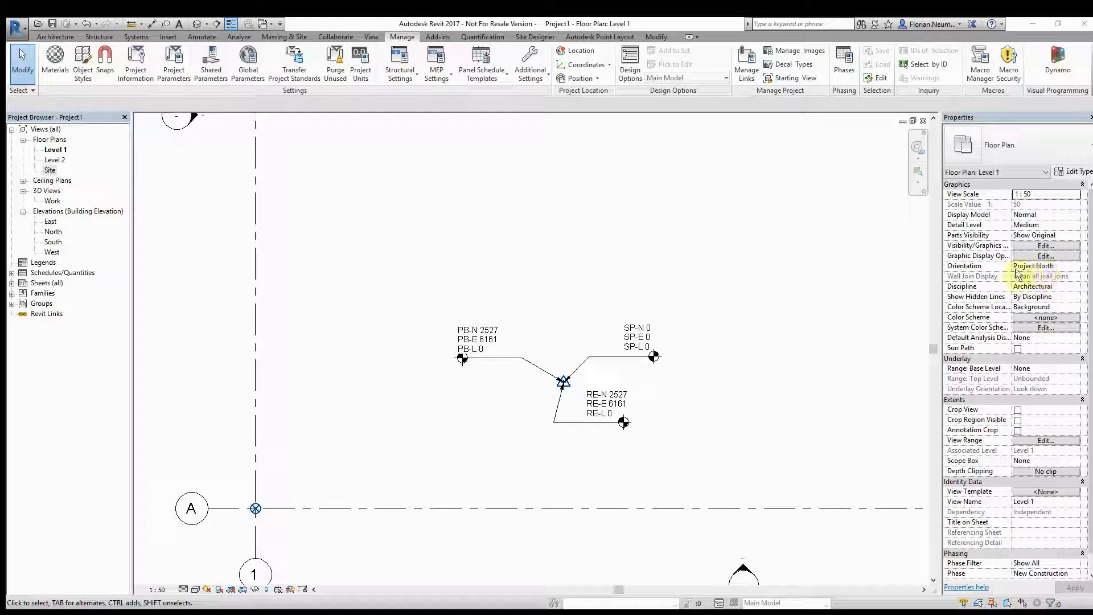
pyautogui.click(1042, 266)
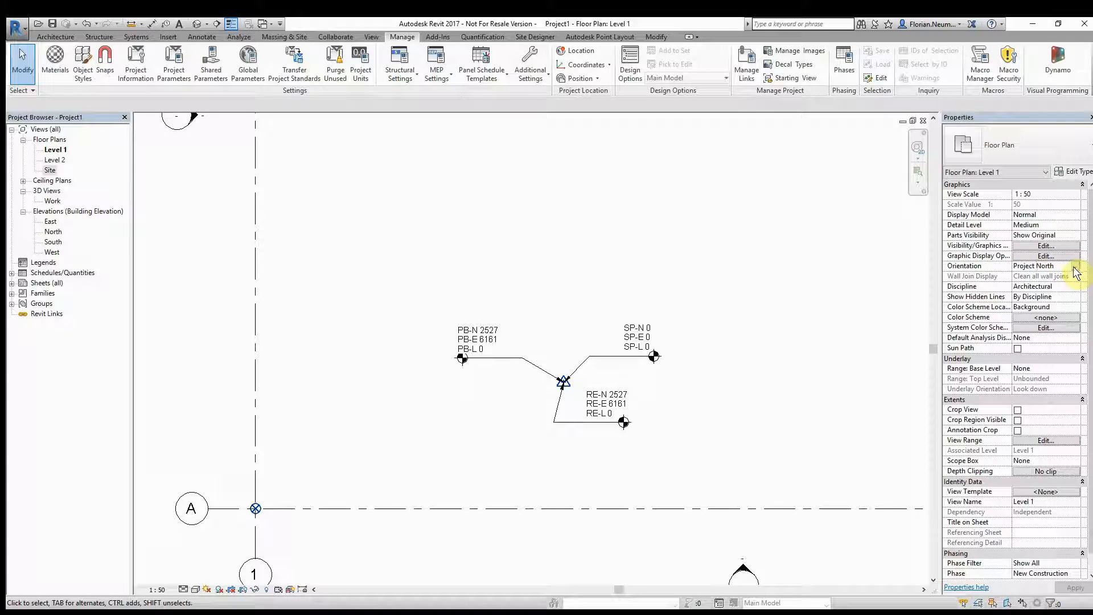
pyautogui.click(1073, 267)
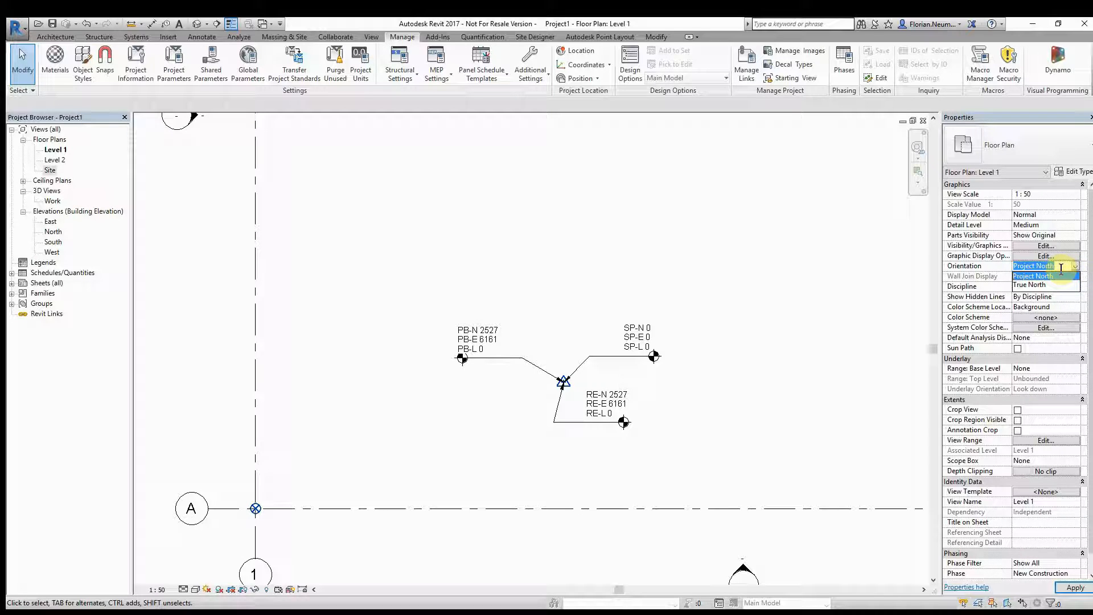
pyautogui.click(1061, 271)
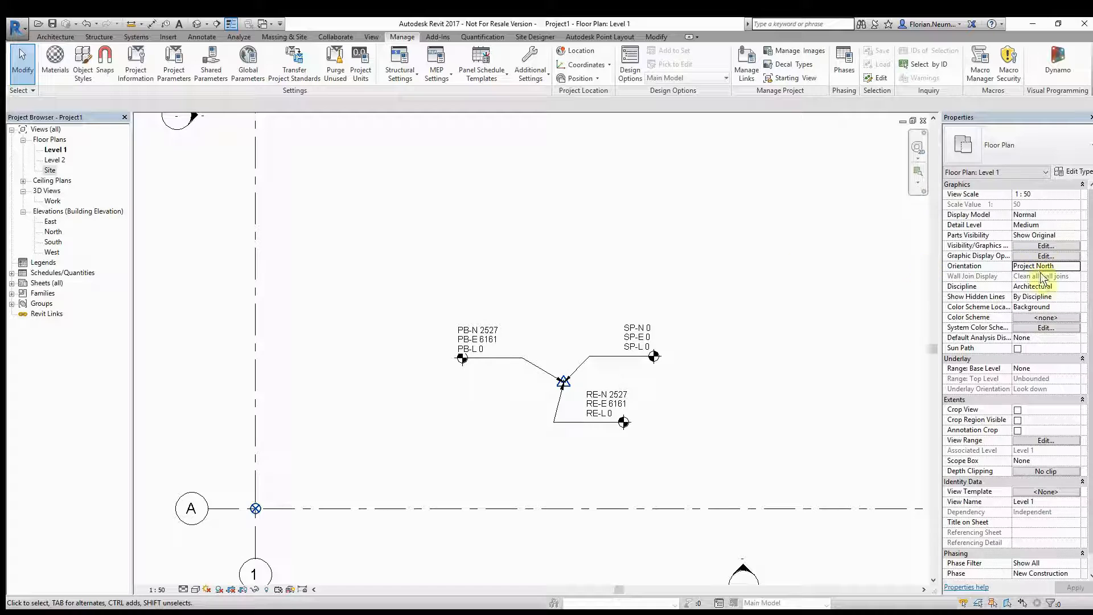
pyautogui.moveTo(529, 297); pyautogui.dragTo(519, 302, button='middle')
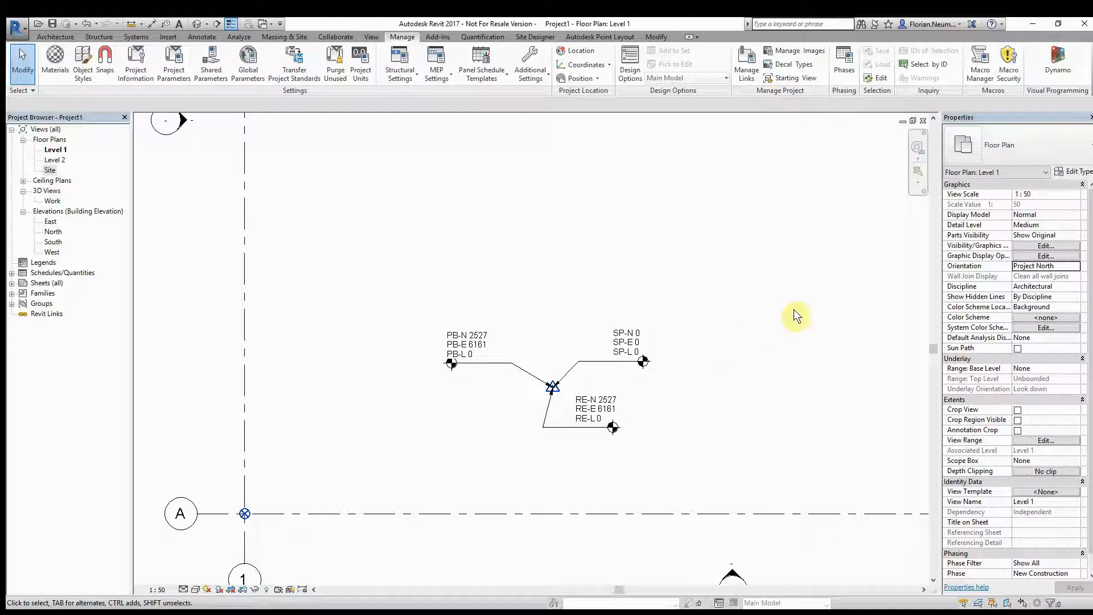
# - Set the orientation of the Level 1 floor plan in Revit to True North
pyautogui.click(1059, 266)
pyautogui.click(1074, 265)
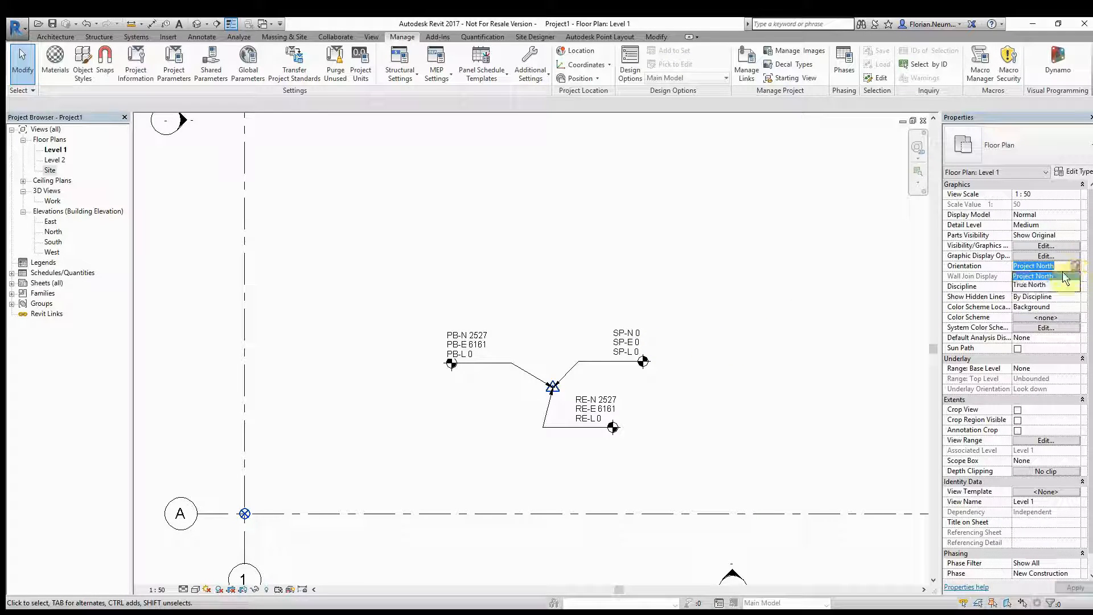
pyautogui.click(1033, 285)
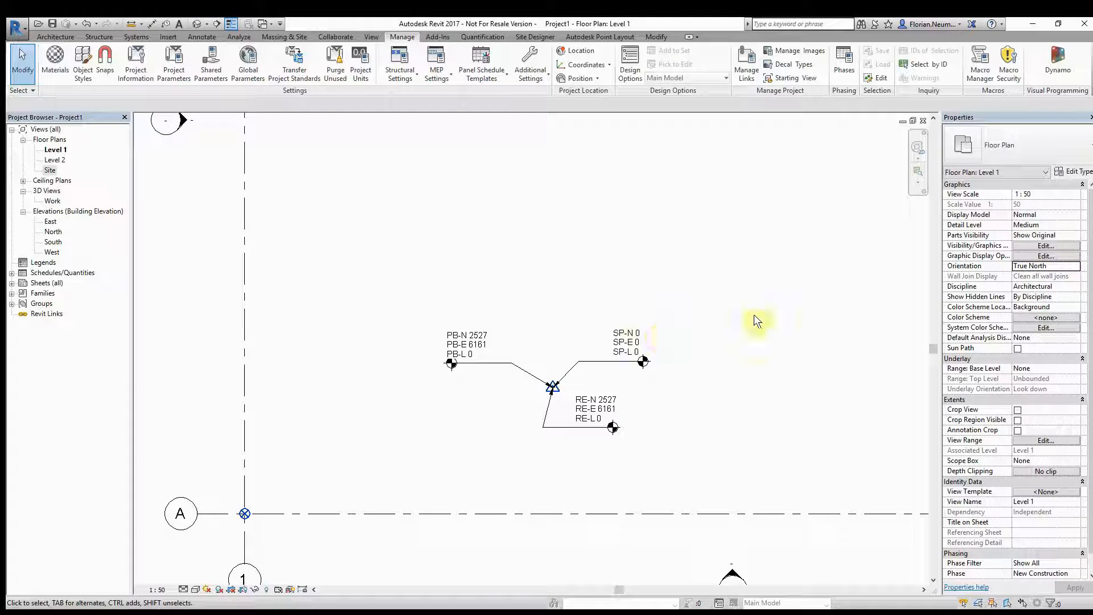
# - Set the orientation of the Level 1 floor plan to Project North
pyautogui.click(1058, 265)
pyautogui.click(1074, 266)
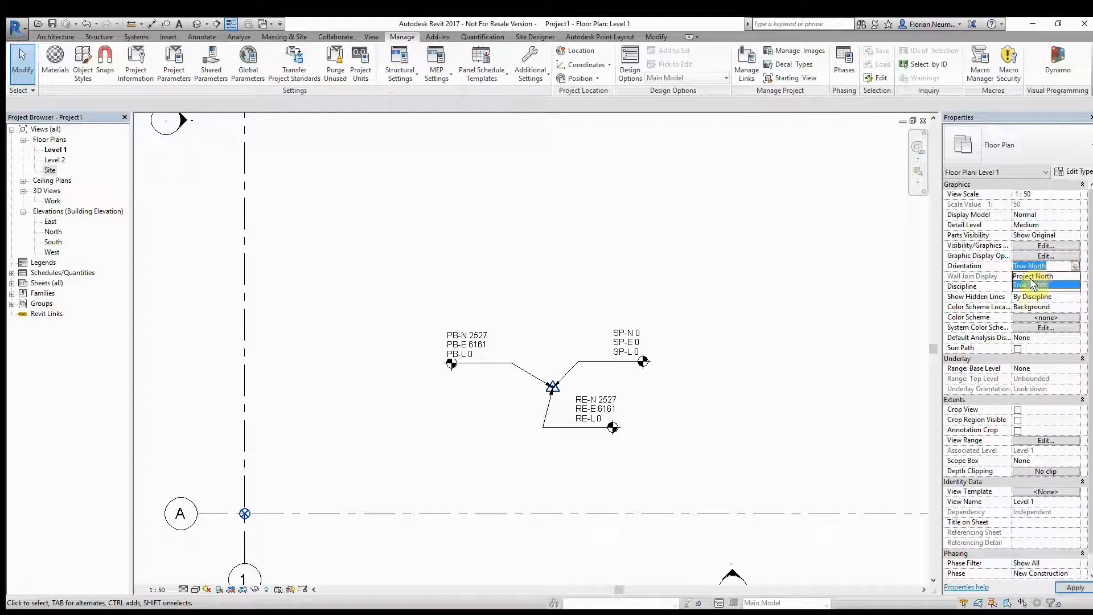
pyautogui.click(1032, 275)
pyautogui.moveTo(592, 276); pyautogui.dragTo(585, 253, button='middle')
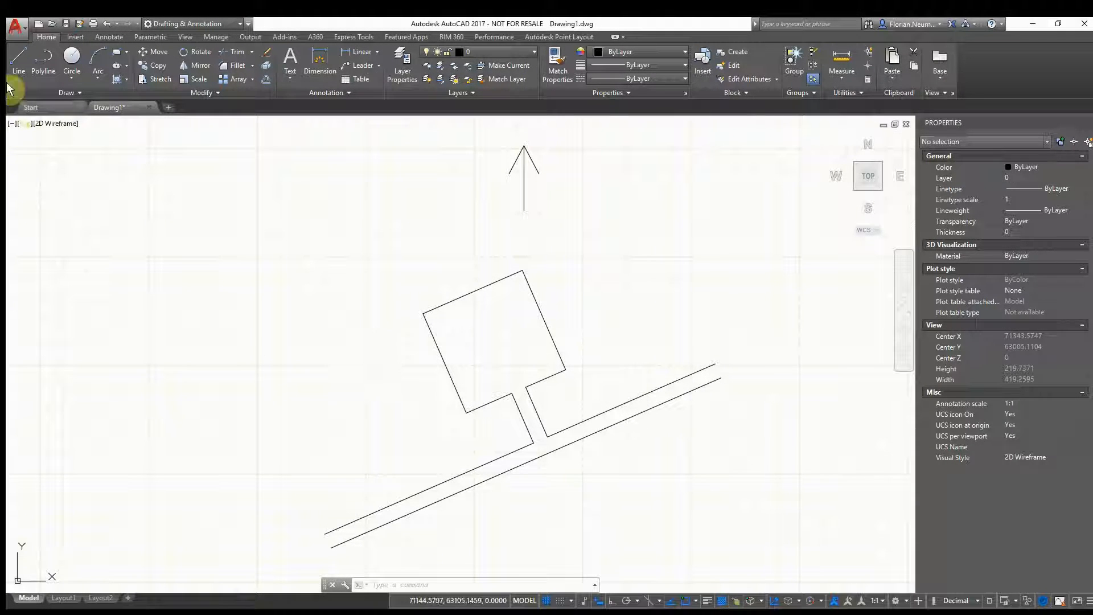
# - Switch to AutoCAD and save the site drawing to the Desktop as Survey_Meters in AutoCAD 2013 Drawing format
pyautogui.click(25, 29)
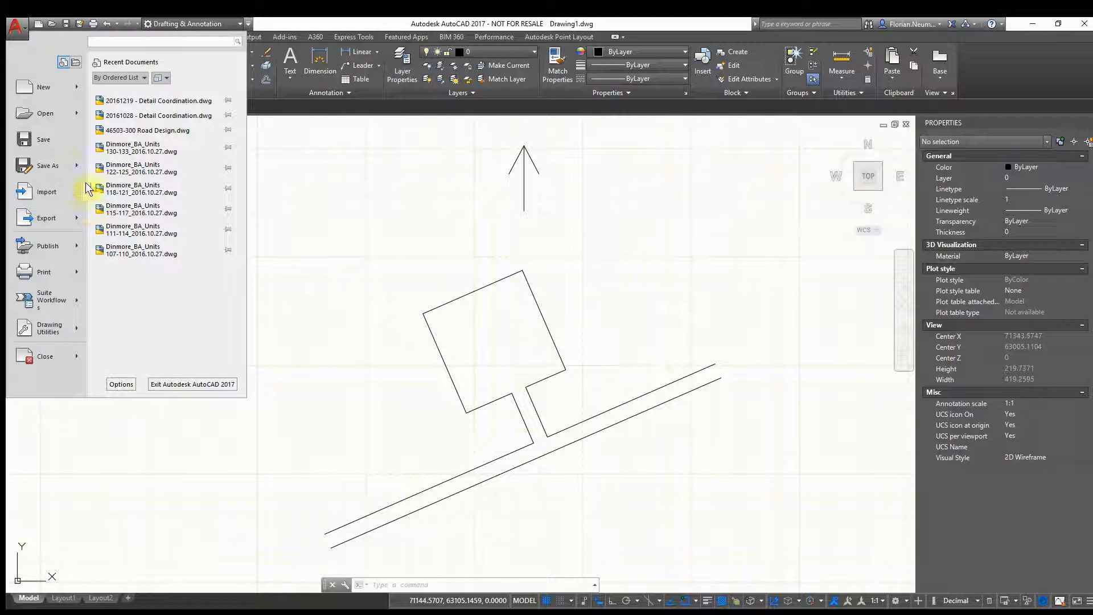
pyautogui.moveTo(59, 166)
pyautogui.click(157, 94)
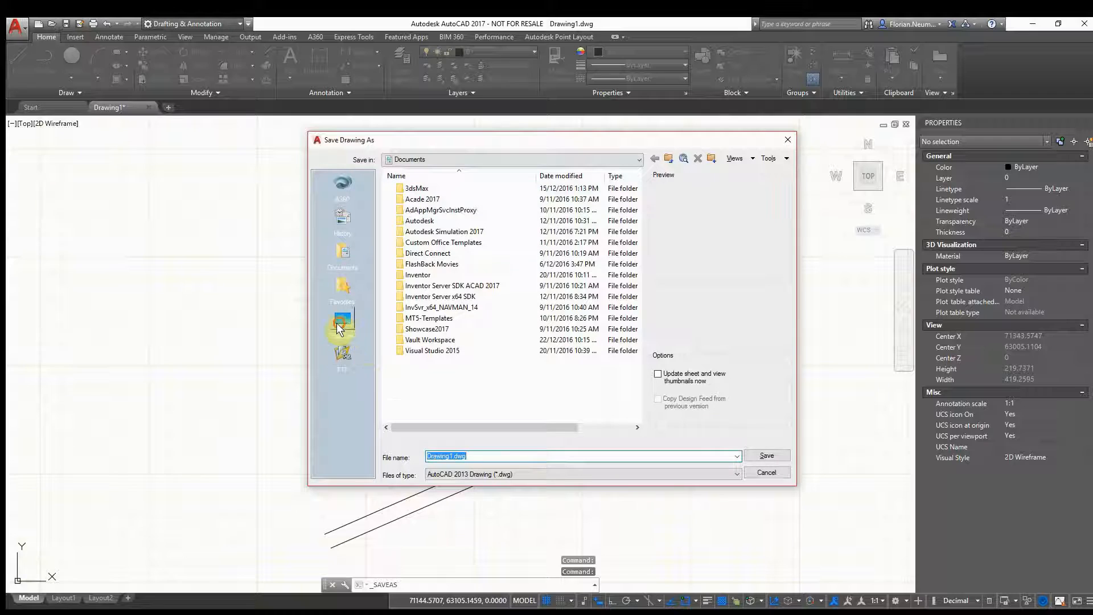
pyautogui.click(342, 321)
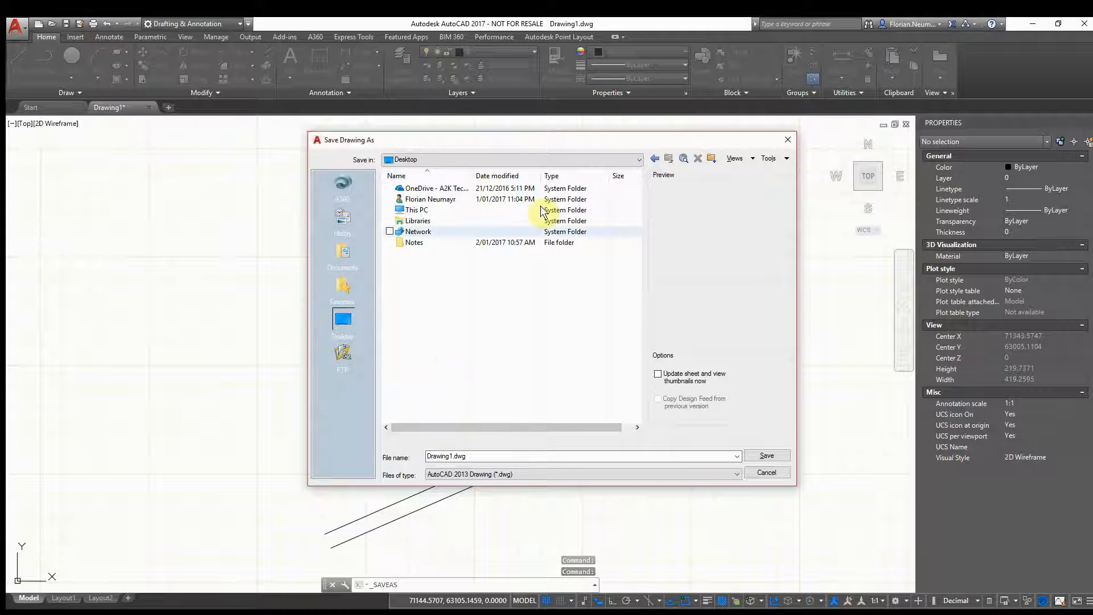
pyautogui.moveTo(474, 175); pyautogui.dragTo(428, 175)
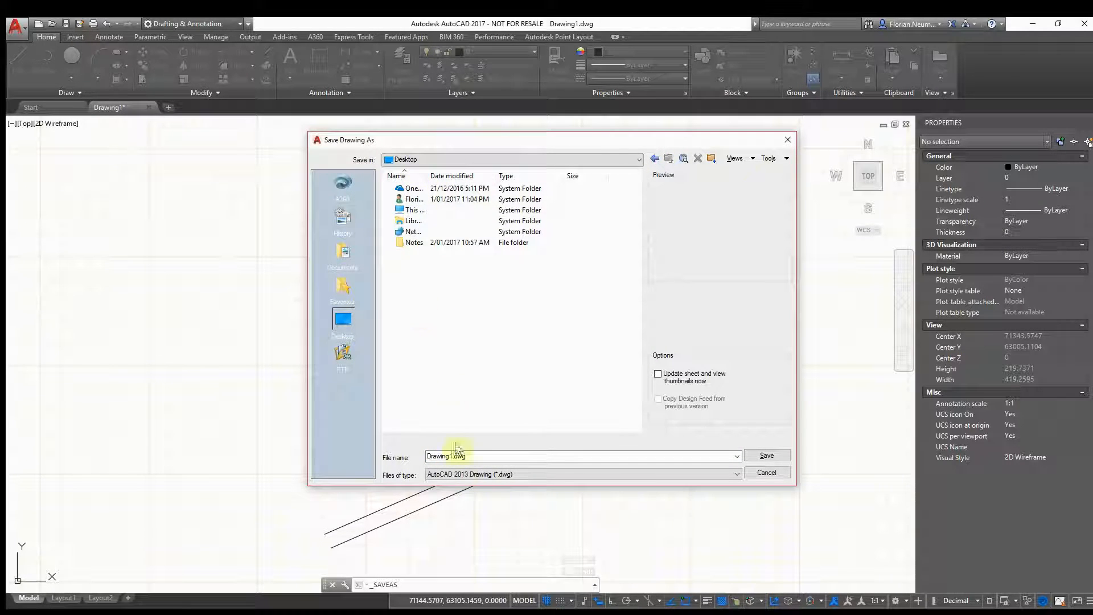
pyautogui.doubleClick(490, 457)
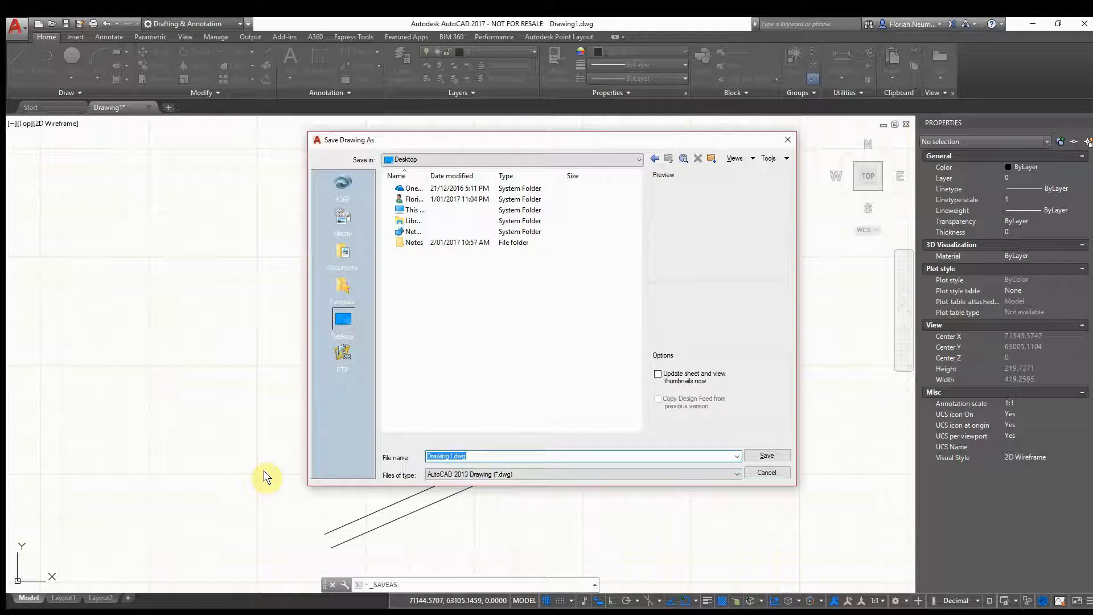
pyautogui.write('Survey_Meters')
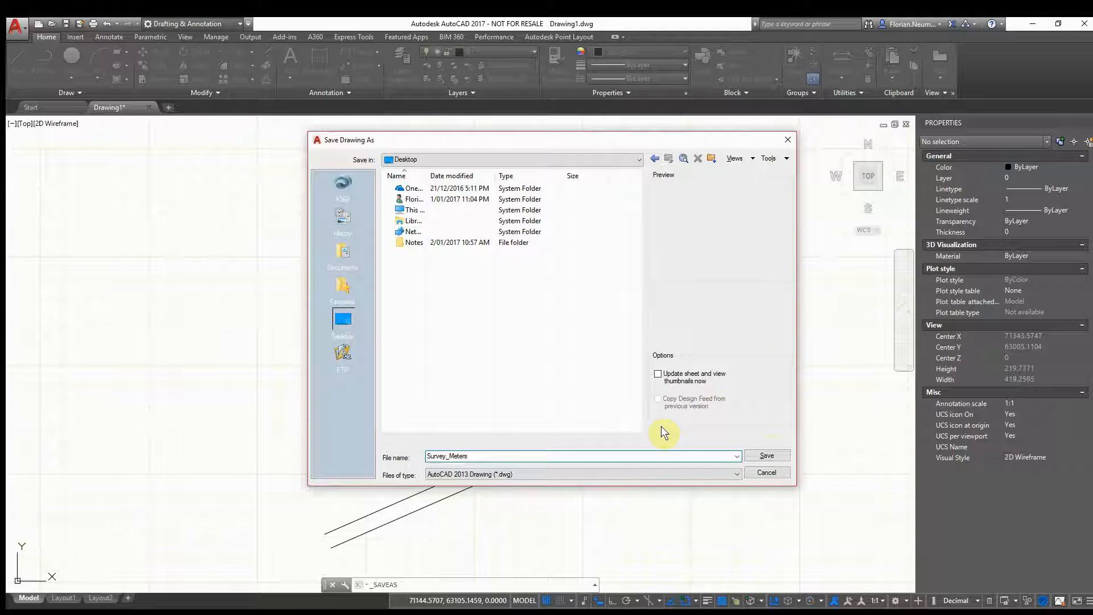
pyautogui.click(766, 456)
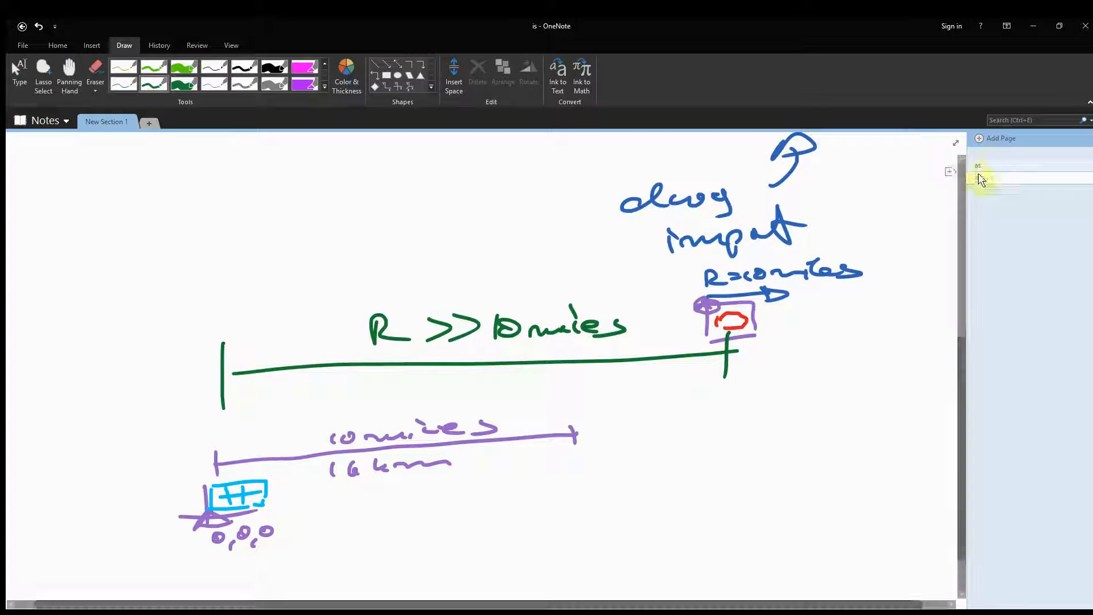
# - In OneNote, add a blank page and sketch a purple sheet with a folded corner in its upper right area
pyautogui.click(993, 139)
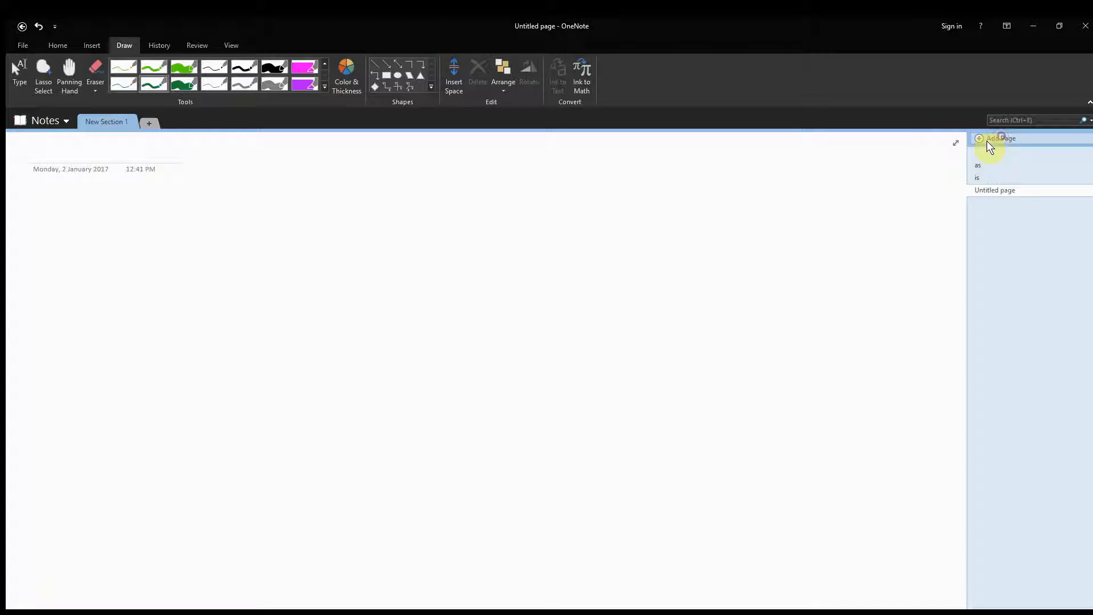
pyautogui.click(325, 87)
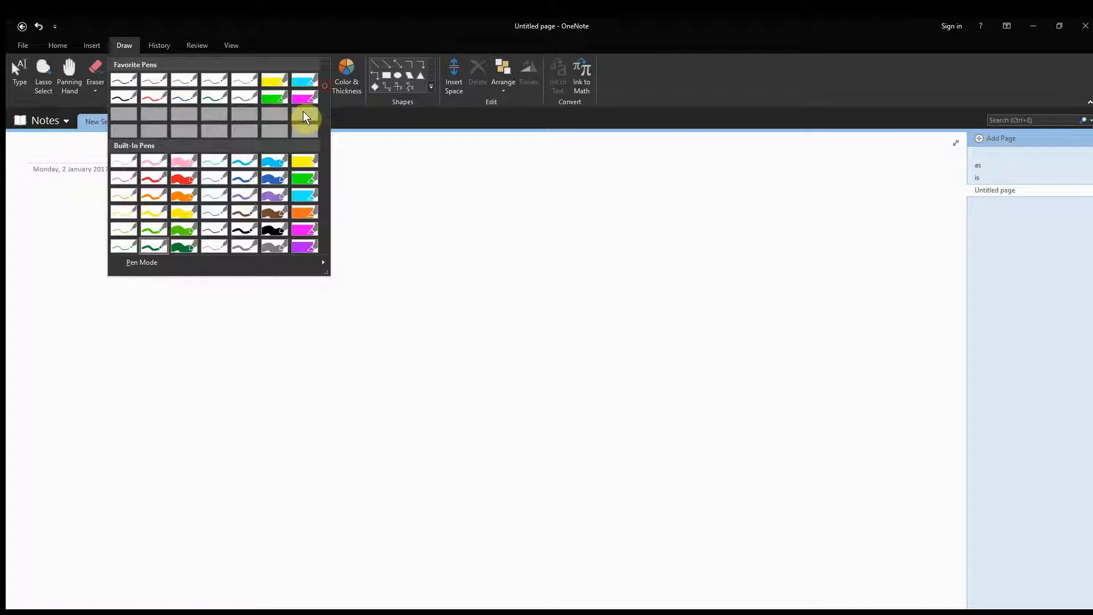
pyautogui.click(237, 199)
pyautogui.moveTo(756, 203)
pyautogui.mouseDown()
pyautogui.moveTo(737, 284)
pyautogui.moveTo(823, 270)
pyautogui.mouseUp()
pyautogui.moveTo(817, 264)
pyautogui.mouseDown()
pyautogui.moveTo(843, 230)
pyautogui.moveTo(759, 193)
pyautogui.mouseUp()
pyautogui.moveTo(805, 232); pyautogui.dragTo(805, 265)
pyautogui.moveTo(811, 229); pyautogui.dragTo(845, 237)
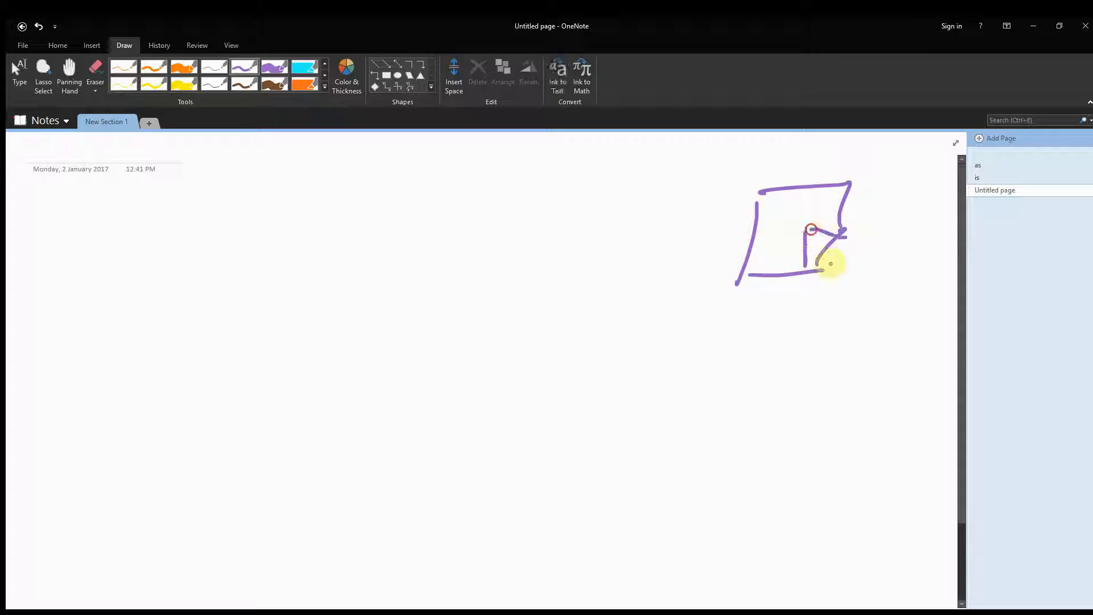
# - Handwrite the labels "DWG" and "survey" in purple beneath the sheet sketch
pyautogui.moveTo(743, 300); pyautogui.dragTo(743, 320)
pyautogui.moveTo(769, 310); pyautogui.dragTo(806, 297)
pyautogui.moveTo(835, 297)
pyautogui.mouseDown()
pyautogui.moveTo(824, 302)
pyautogui.moveTo(866, 303)
pyautogui.mouseUp()
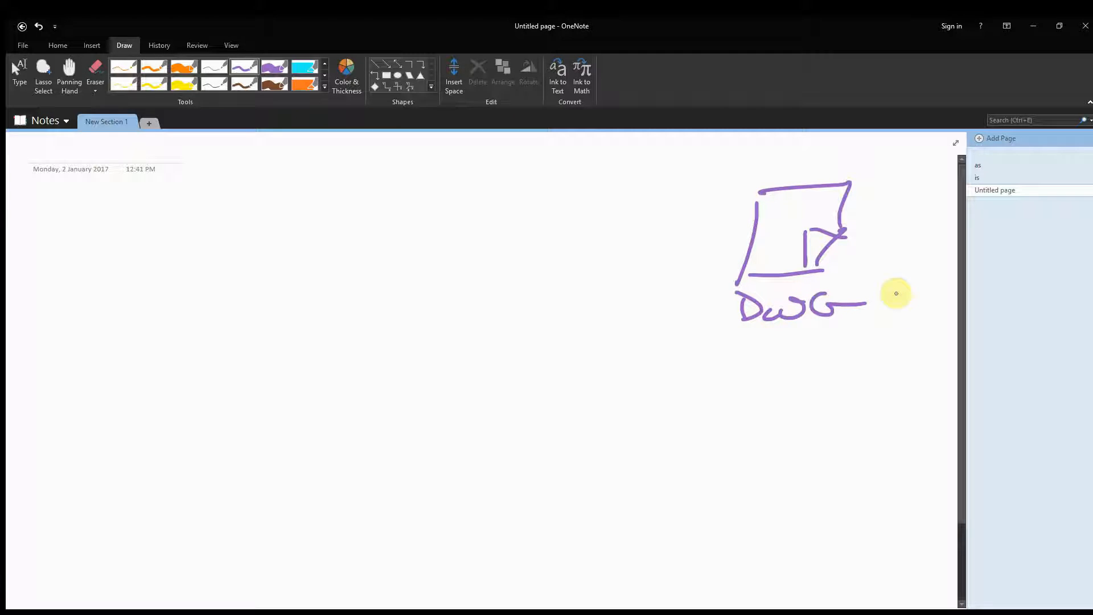
pyautogui.moveTo(738, 349); pyautogui.dragTo(865, 350)
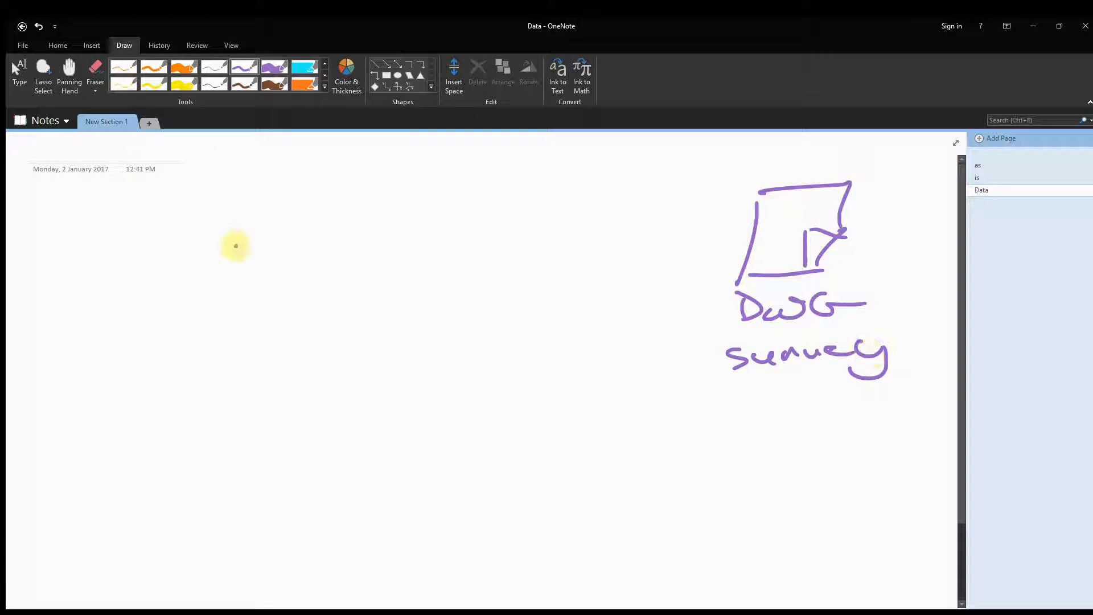
# - Sketch a purple database cylinder at the page's upper left, with "RVT" handwritten inside its top ellipse
pyautogui.moveTo(305, 202); pyautogui.dragTo(257, 226)
pyautogui.moveTo(179, 236)
pyautogui.mouseDown()
pyautogui.moveTo(176, 324)
pyautogui.moveTo(303, 336)
pyautogui.mouseUp()
pyautogui.moveTo(340, 239); pyautogui.dragTo(329, 320)
pyautogui.moveTo(177, 279)
pyautogui.mouseDown()
pyautogui.moveTo(178, 288)
pyautogui.moveTo(312, 296)
pyautogui.mouseUp()
pyautogui.moveTo(224, 231)
pyautogui.mouseDown()
pyautogui.moveTo(224, 220)
pyautogui.moveTo(339, 208)
pyautogui.mouseUp()
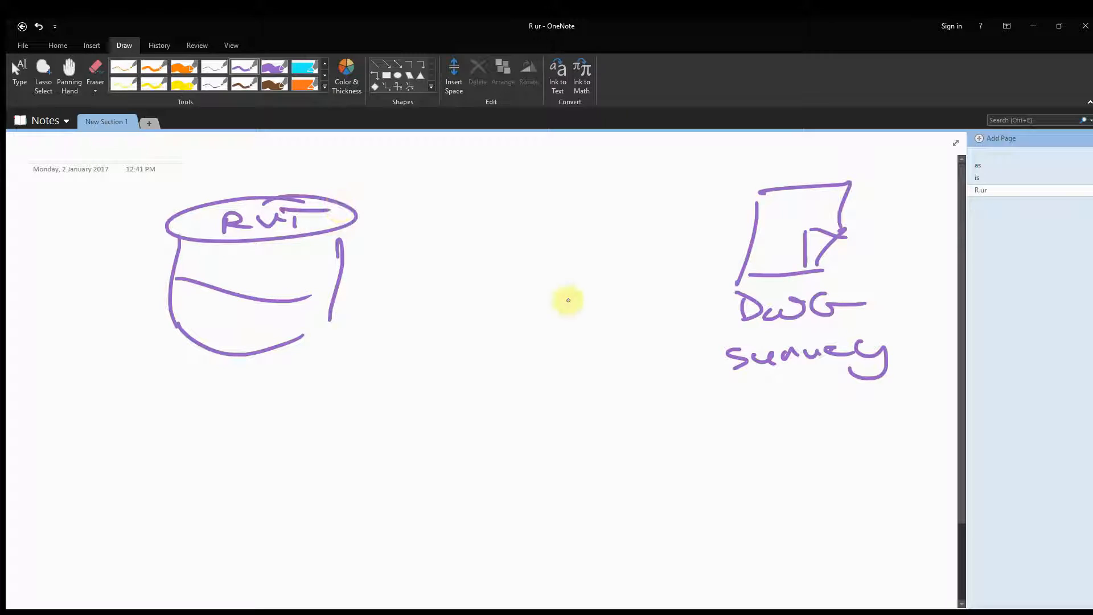
# - Draw a purple arrow from the DWG sheet to the RVT cylinder labelled "import", with an orange arrow note reading "manual setup"
pyautogui.moveTo(723, 241)
pyautogui.mouseDown()
pyautogui.moveTo(387, 268)
pyautogui.moveTo(410, 280)
pyautogui.mouseUp()
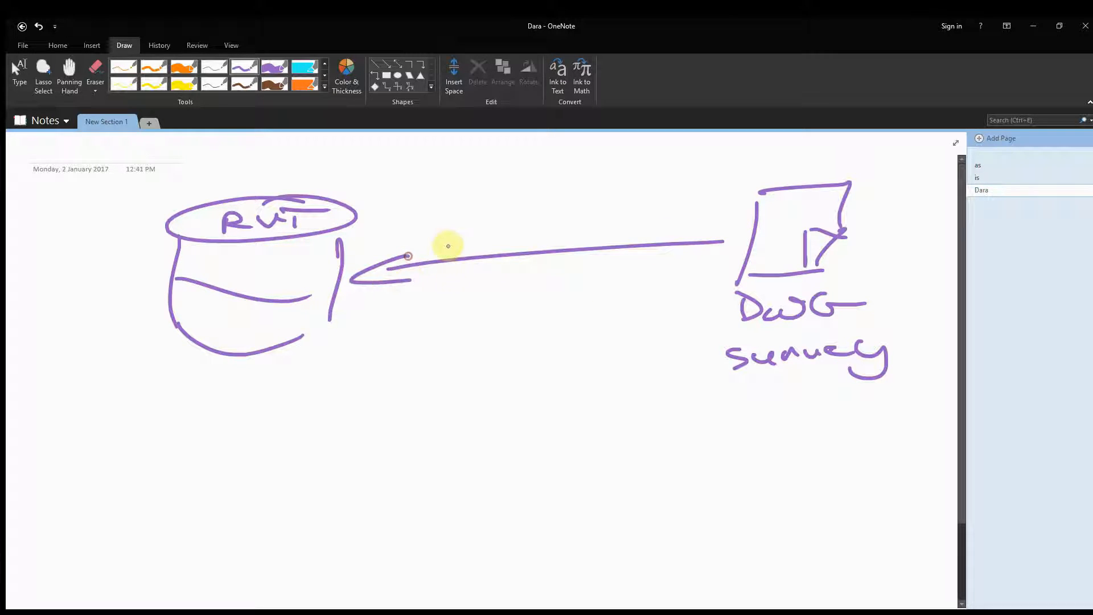
pyautogui.moveTo(455, 238); pyautogui.dragTo(451, 251)
pyautogui.moveTo(457, 226); pyautogui.dragTo(527, 249)
pyautogui.moveTo(529, 237)
pyautogui.mouseDown()
pyautogui.moveTo(592, 219)
pyautogui.moveTo(598, 232)
pyautogui.mouseUp()
pyautogui.moveTo(583, 217); pyautogui.dragTo(621, 211)
pyautogui.click(153, 69)
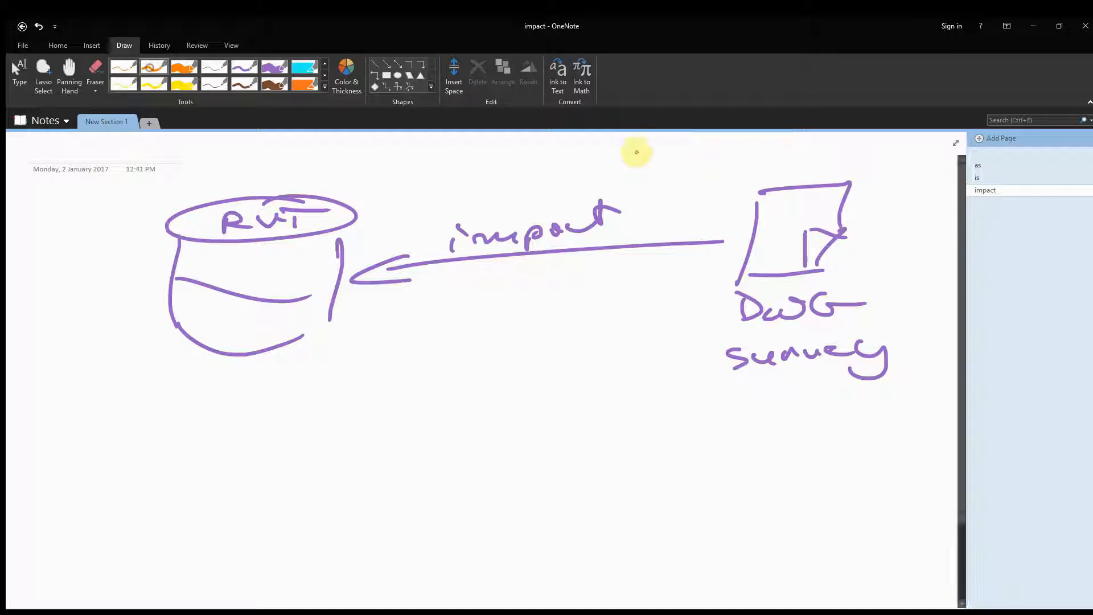
pyautogui.moveTo(549, 190)
pyautogui.mouseDown()
pyautogui.moveTo(585, 156)
pyautogui.moveTo(793, 161)
pyautogui.moveTo(817, 150)
pyautogui.moveTo(854, 162)
pyautogui.moveTo(874, 150)
pyautogui.mouseUp()
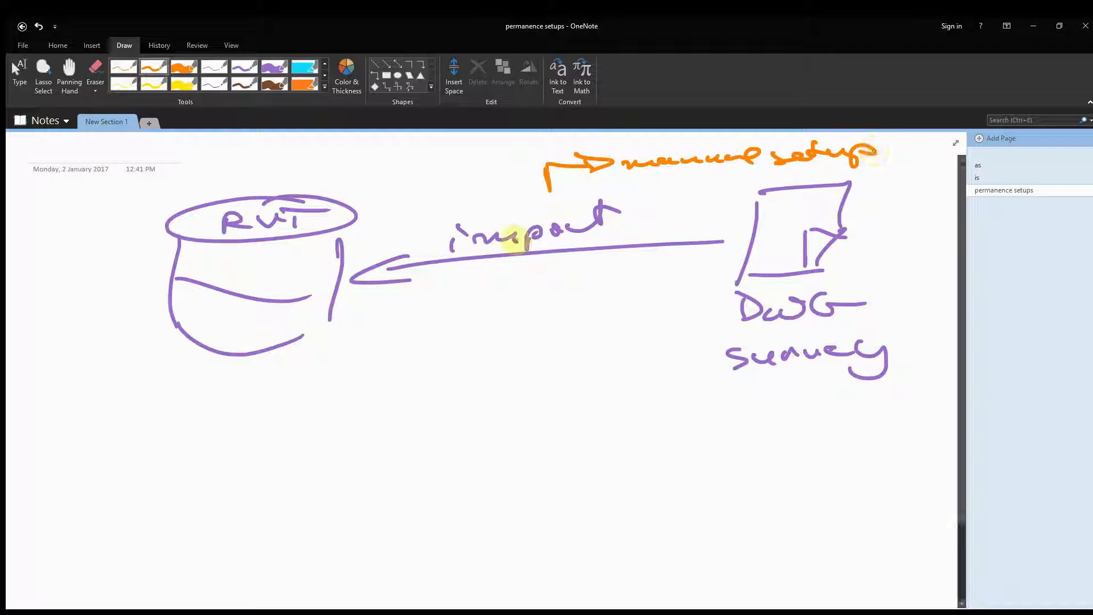
# - Draw a light blue arrow from the DWG sheet to the RVT cylinder below the import arrow, labelled "link"
pyautogui.click(324, 86)
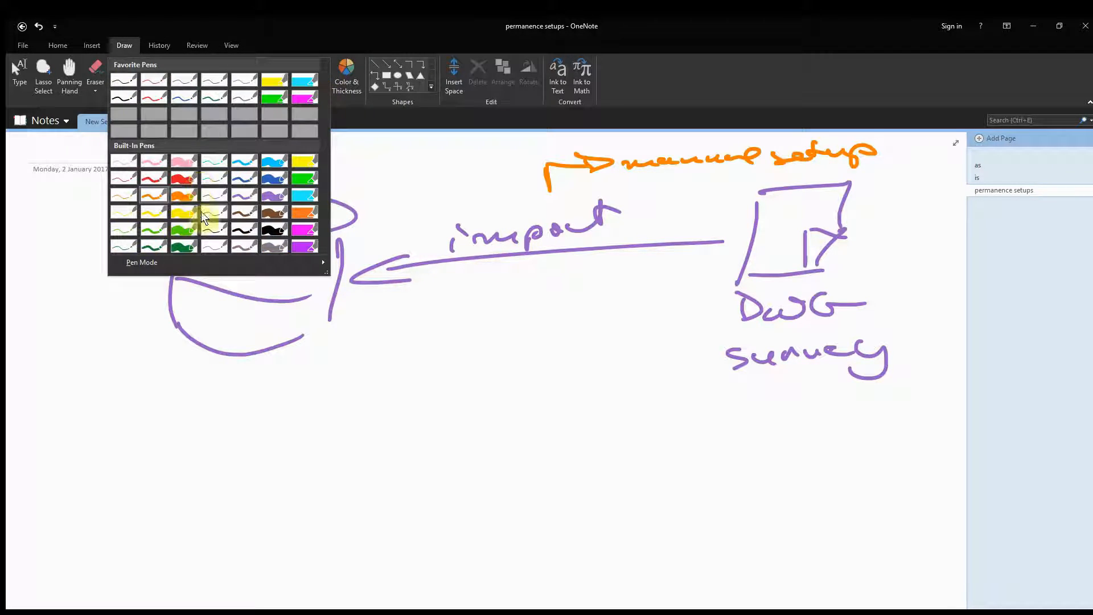
pyautogui.click(242, 163)
pyautogui.moveTo(709, 282)
pyautogui.mouseDown()
pyautogui.moveTo(378, 310)
pyautogui.moveTo(415, 323)
pyautogui.moveTo(594, 322)
pyautogui.mouseUp()
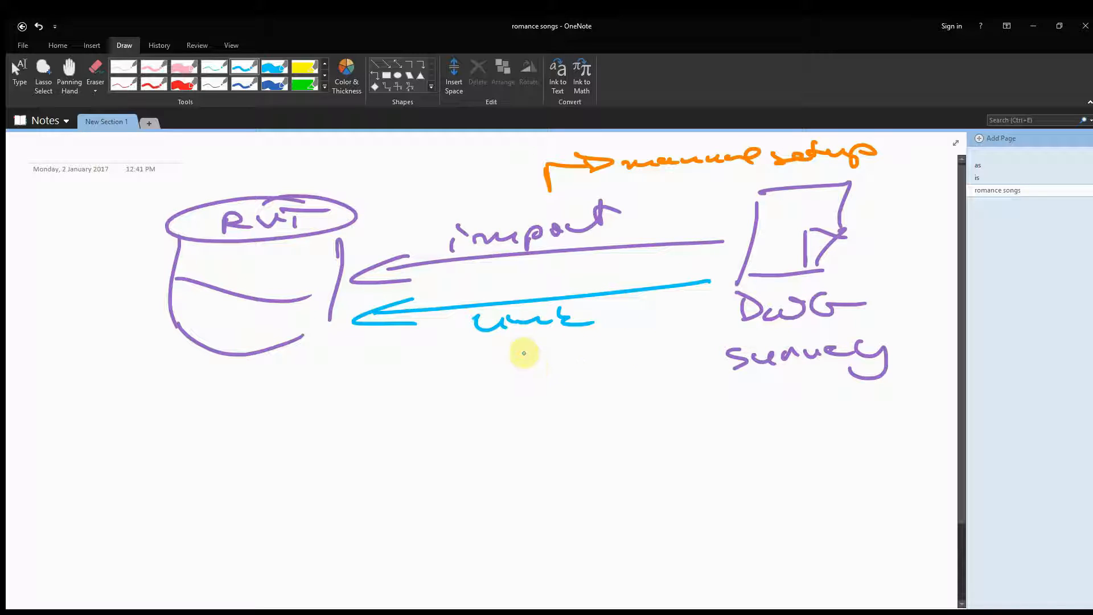
# - Add a light blue curved double-headed arrow below the link arrow, with a survey point triangle and the word "acquire"
pyautogui.moveTo(448, 336); pyautogui.dragTo(461, 385)
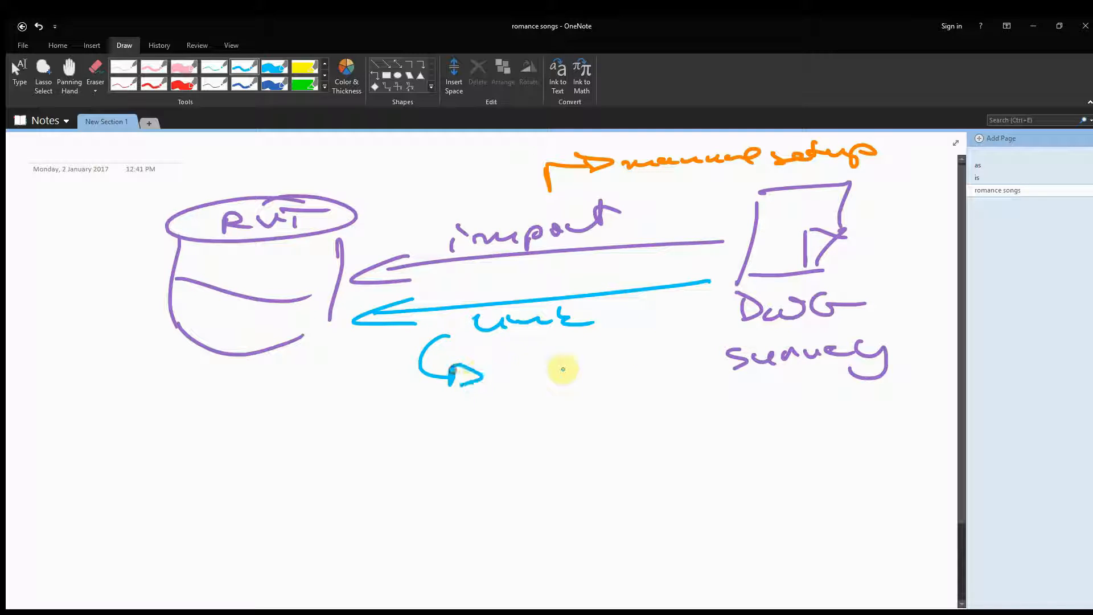
pyautogui.moveTo(444, 346)
pyautogui.mouseDown()
pyautogui.moveTo(434, 335)
pyautogui.moveTo(451, 343)
pyautogui.mouseUp()
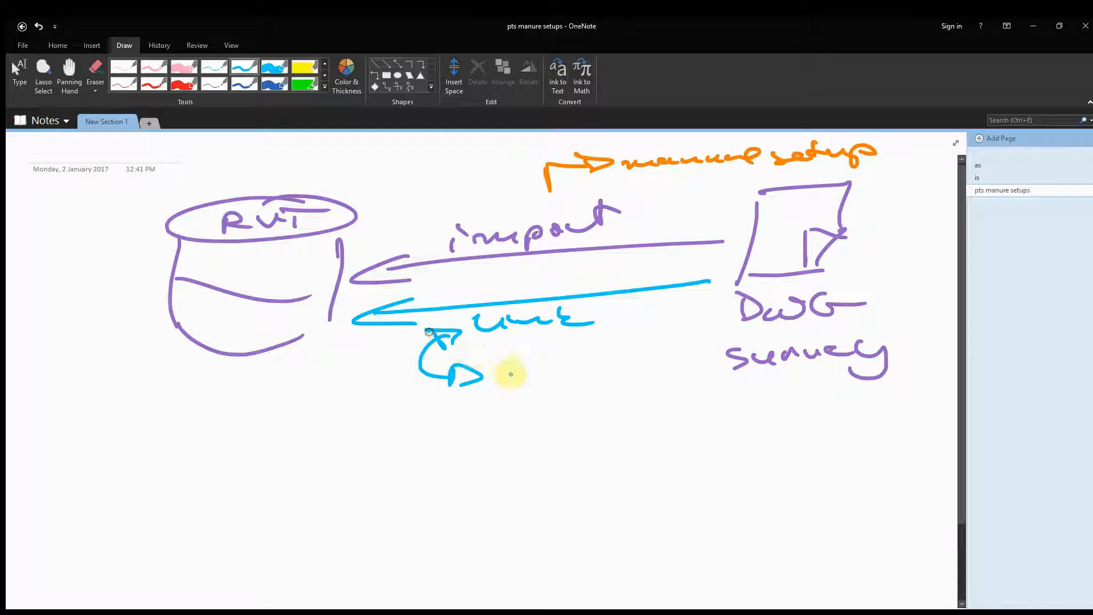
pyautogui.moveTo(510, 371); pyautogui.dragTo(538, 384)
pyautogui.moveTo(512, 385); pyautogui.dragTo(508, 388)
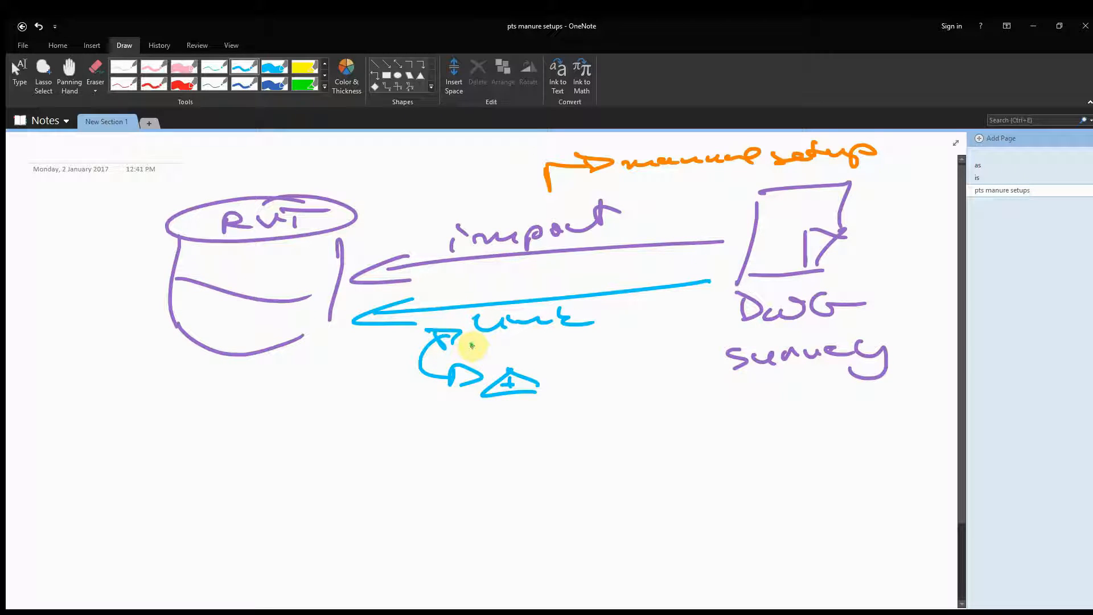
pyautogui.moveTo(471, 344); pyautogui.dragTo(580, 345)
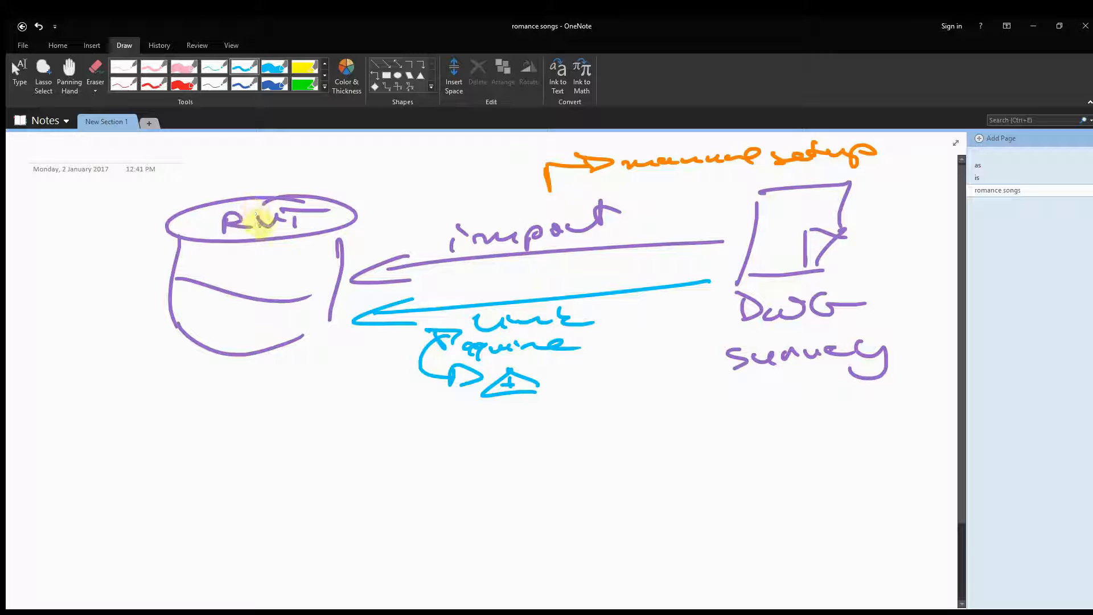
# - Draw three purple arrows fanning downward from the RVT cylinder
pyautogui.click(324, 86)
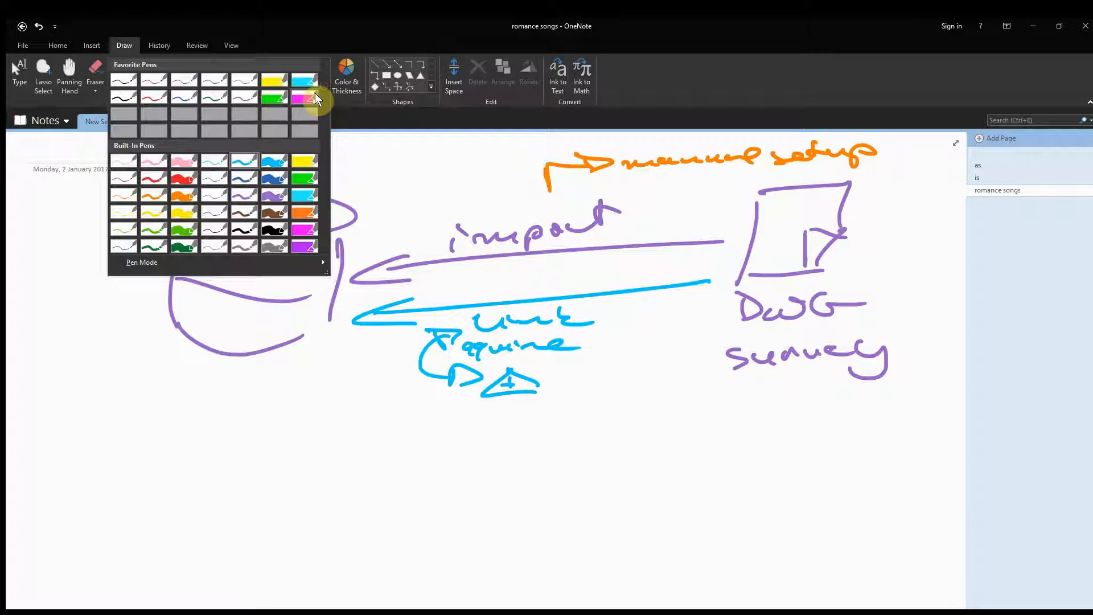
pyautogui.click(238, 214)
pyautogui.moveTo(173, 376)
pyautogui.mouseDown()
pyautogui.moveTo(142, 439)
pyautogui.moveTo(170, 442)
pyautogui.mouseUp()
pyautogui.moveTo(258, 391)
pyautogui.mouseDown()
pyautogui.moveTo(276, 472)
pyautogui.moveTo(306, 451)
pyautogui.mouseUp()
pyautogui.moveTo(329, 382)
pyautogui.mouseDown()
pyautogui.moveTo(460, 462)
pyautogui.moveTo(425, 481)
pyautogui.mouseUp()
# - Sketch a small purple cylinder at the end of each of the three downward arrows
pyautogui.moveTo(134, 497); pyautogui.dragTo(120, 499)
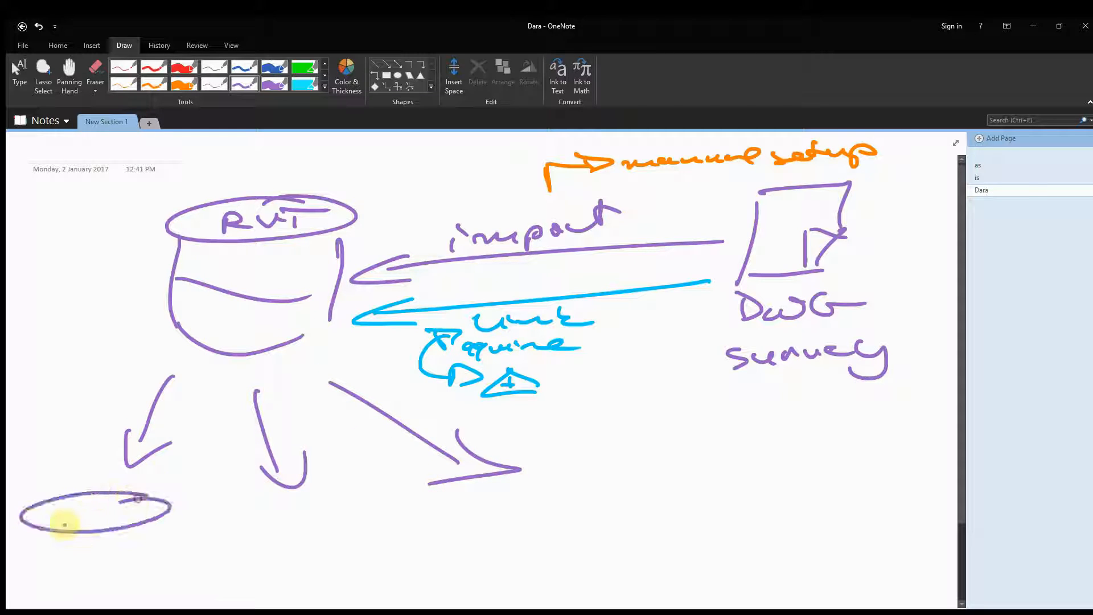
pyautogui.moveTo(27, 515)
pyautogui.mouseDown()
pyautogui.moveTo(134, 586)
pyautogui.moveTo(173, 532)
pyautogui.mouseUp()
pyautogui.moveTo(327, 504)
pyautogui.mouseDown()
pyautogui.moveTo(233, 515)
pyautogui.moveTo(336, 503)
pyautogui.mouseUp()
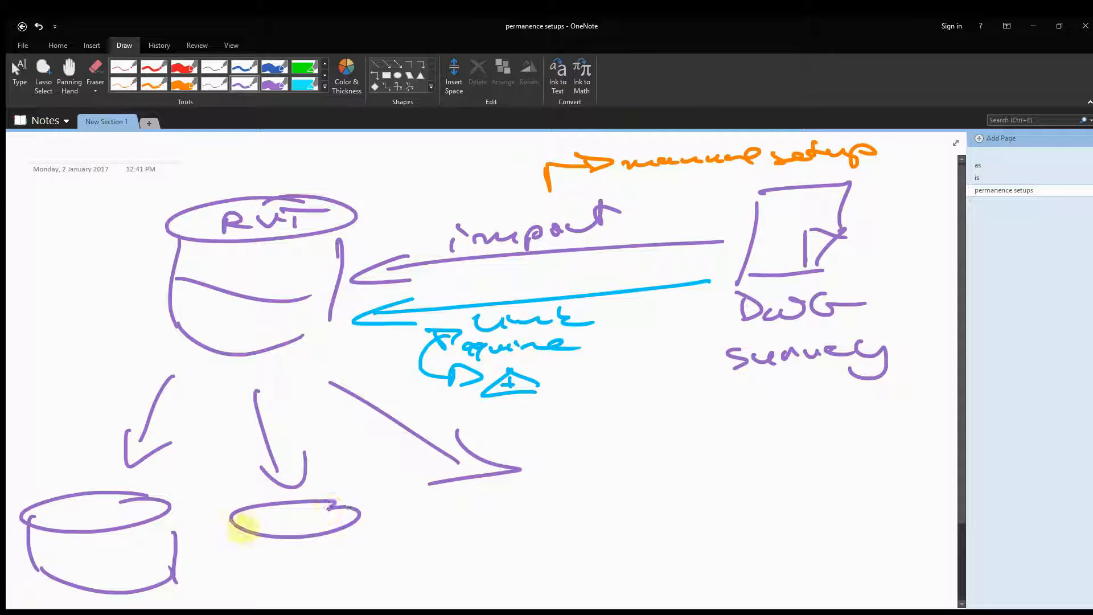
pyautogui.moveTo(244, 523)
pyautogui.mouseDown()
pyautogui.moveTo(346, 570)
pyautogui.moveTo(362, 532)
pyautogui.mouseUp()
pyautogui.moveTo(552, 486); pyautogui.dragTo(567, 500)
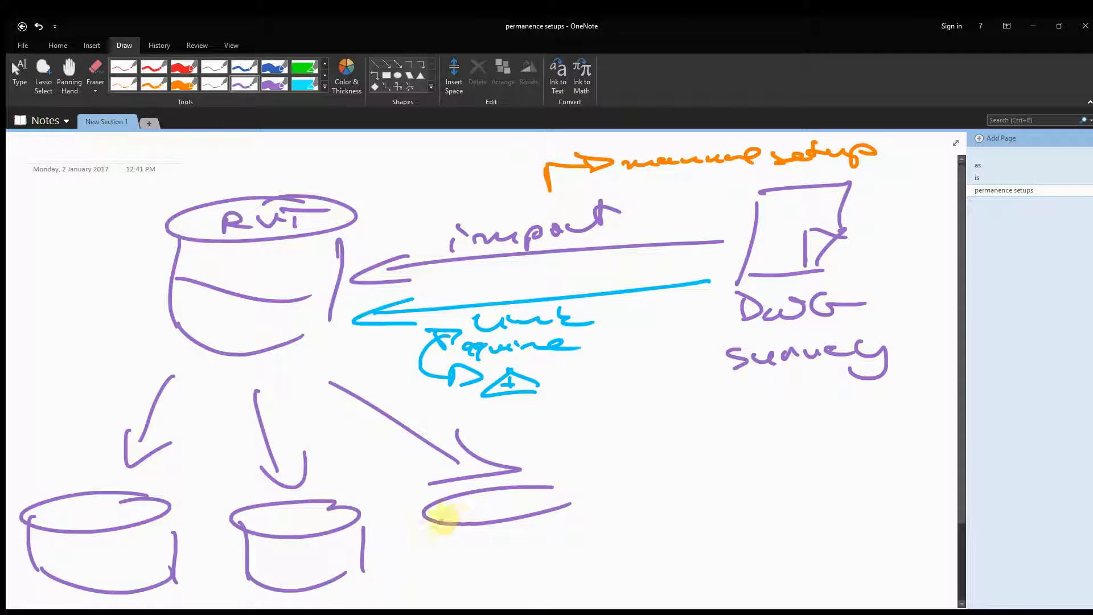
pyautogui.moveTo(444, 517); pyautogui.dragTo(541, 561)
pyautogui.moveTo(563, 502); pyautogui.dragTo(561, 566)
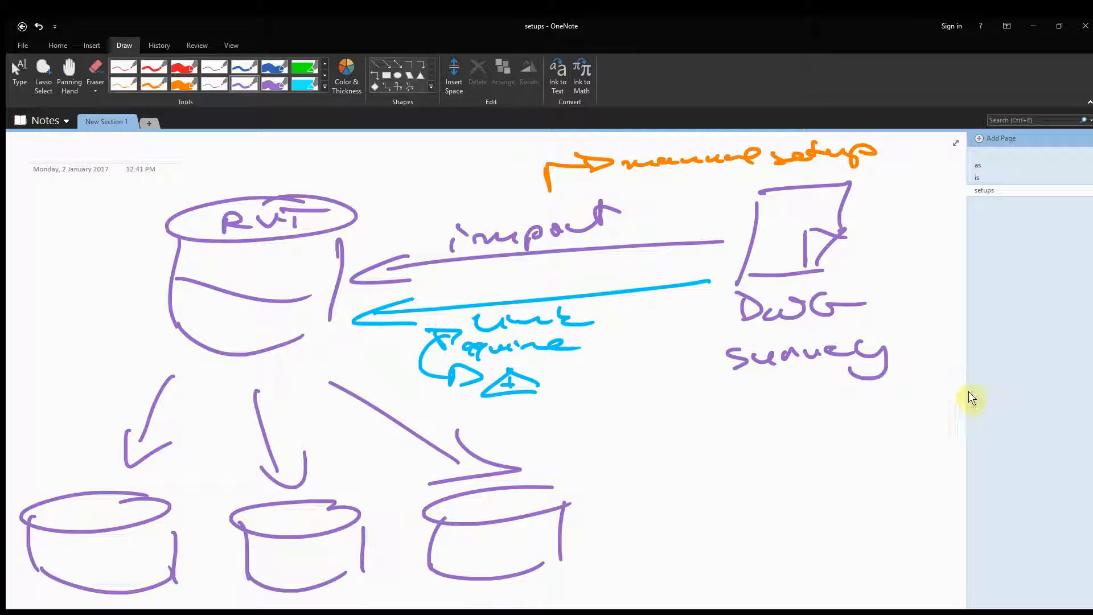
# - Handwrite "RAC", "RST" and "RME" in the three lower cylinders, from left to right
pyautogui.scroll(-1, 963, 416)
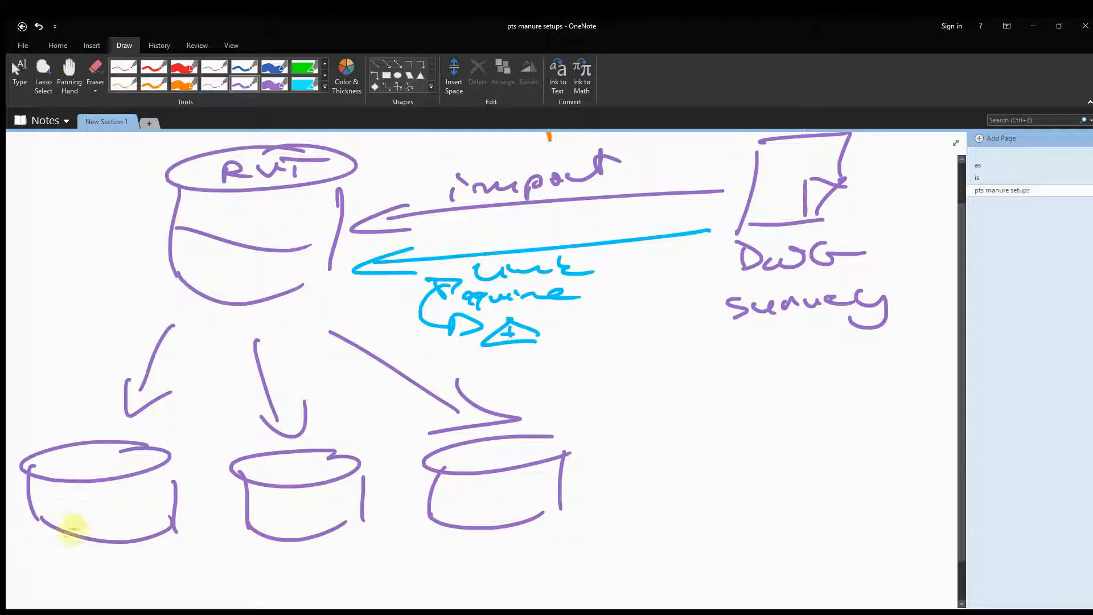
pyautogui.moveTo(61, 502); pyautogui.dragTo(145, 516)
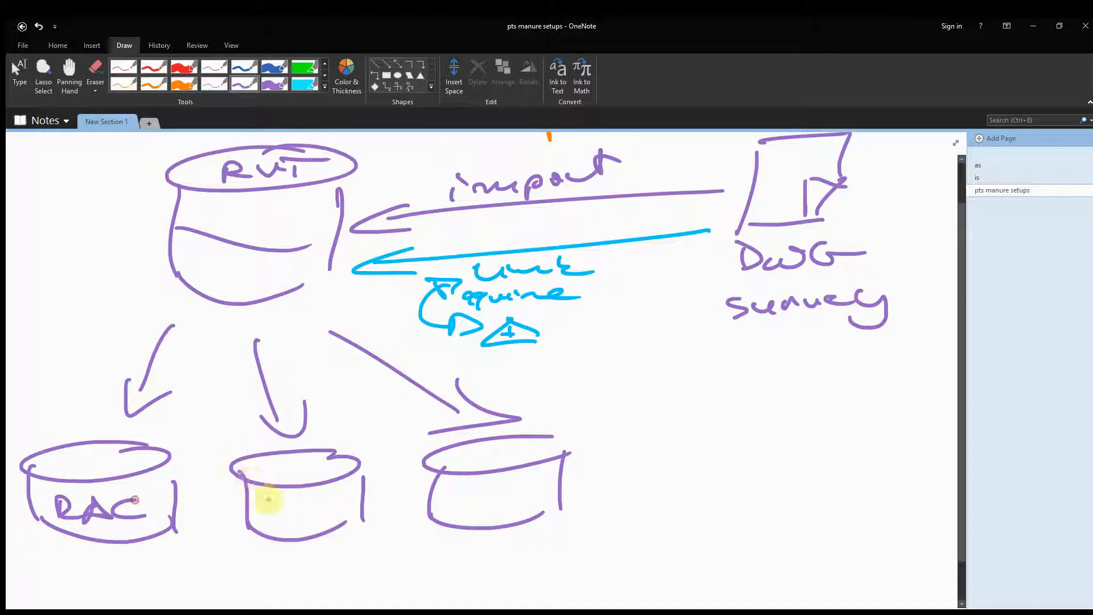
pyautogui.moveTo(272, 516)
pyautogui.mouseDown()
pyautogui.moveTo(324, 500)
pyautogui.moveTo(478, 501)
pyautogui.moveTo(530, 480)
pyautogui.moveTo(569, 480)
pyautogui.mouseUp()
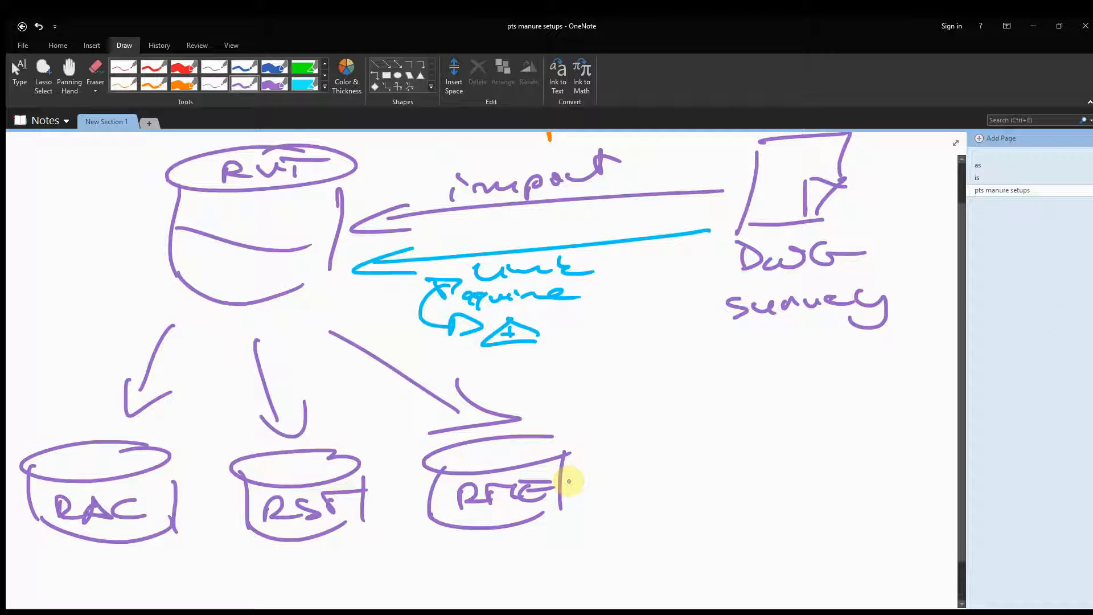
pyautogui.moveTo(964, 363); pyautogui.dragTo(976, 329)
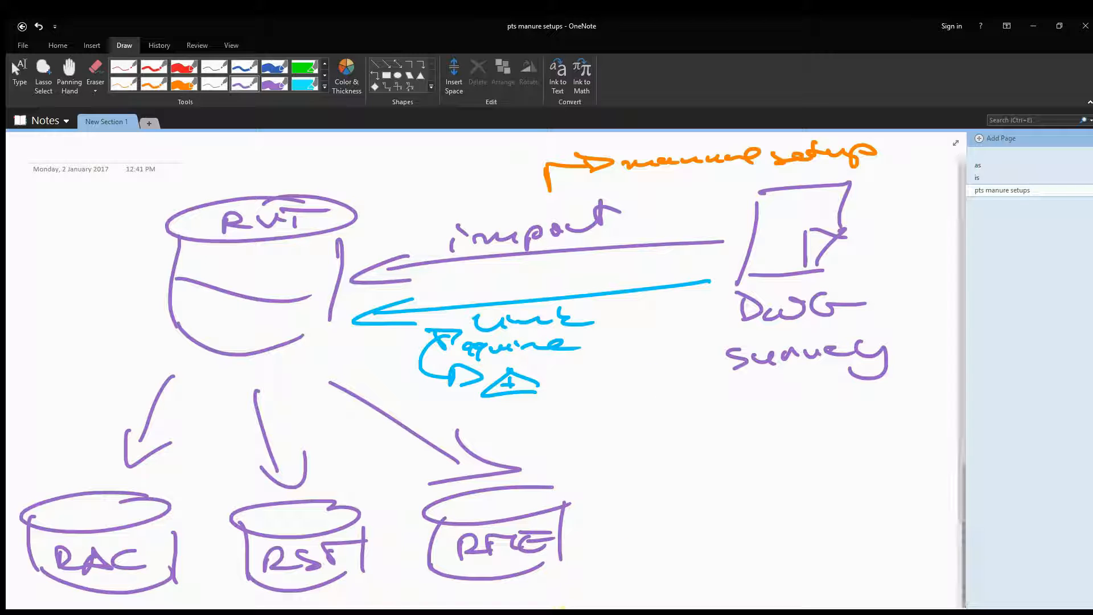
# - Switch back to the Level 1 floor plan in Revit and bring the base and survey point labels into view
pyautogui.click(567, 612)
pyautogui.moveTo(513, 292); pyautogui.dragTo(498, 301, button='middle')
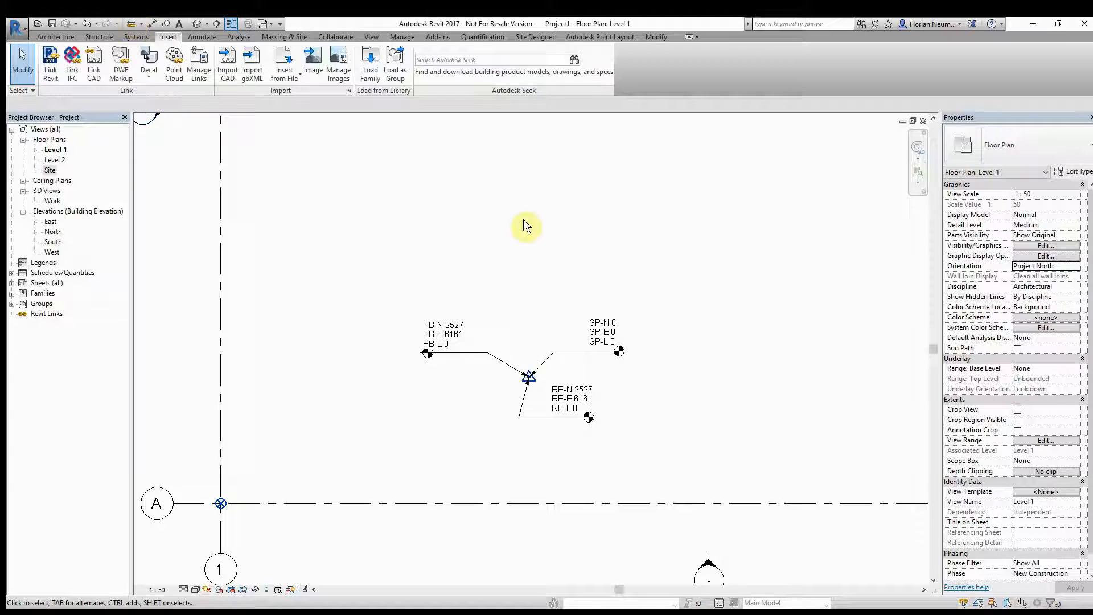
pyautogui.moveTo(407, 196); pyautogui.dragTo(360, 207, button='middle')
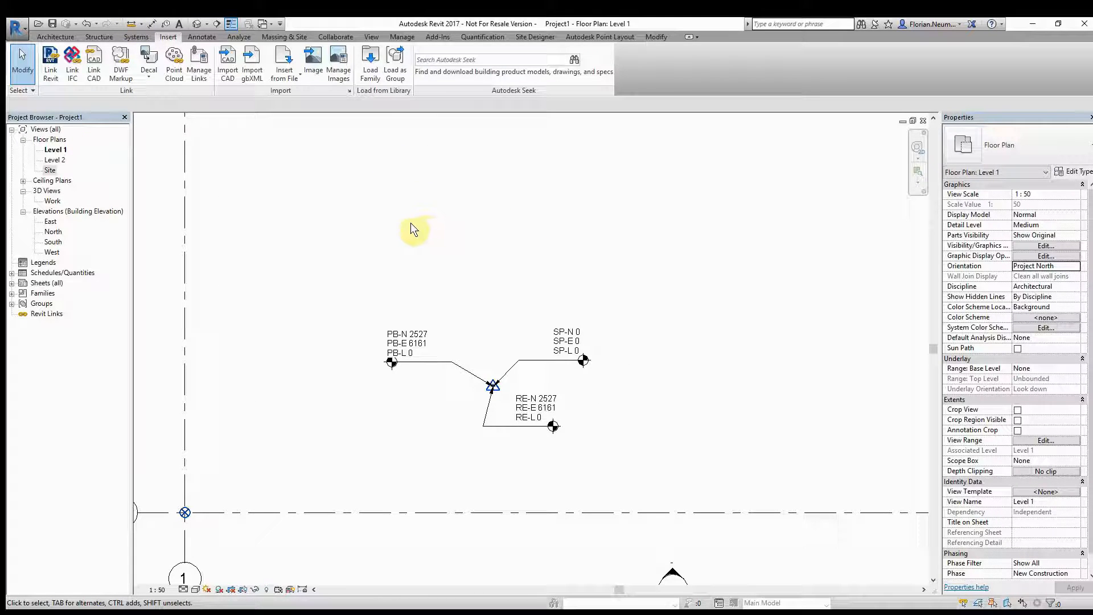
# - Start linking a CAD file without saving the project, and select Survey_Meters.dwg from the Desktop
pyautogui.moveTo(478, 288); pyautogui.dragTo(500, 271, button='middle')
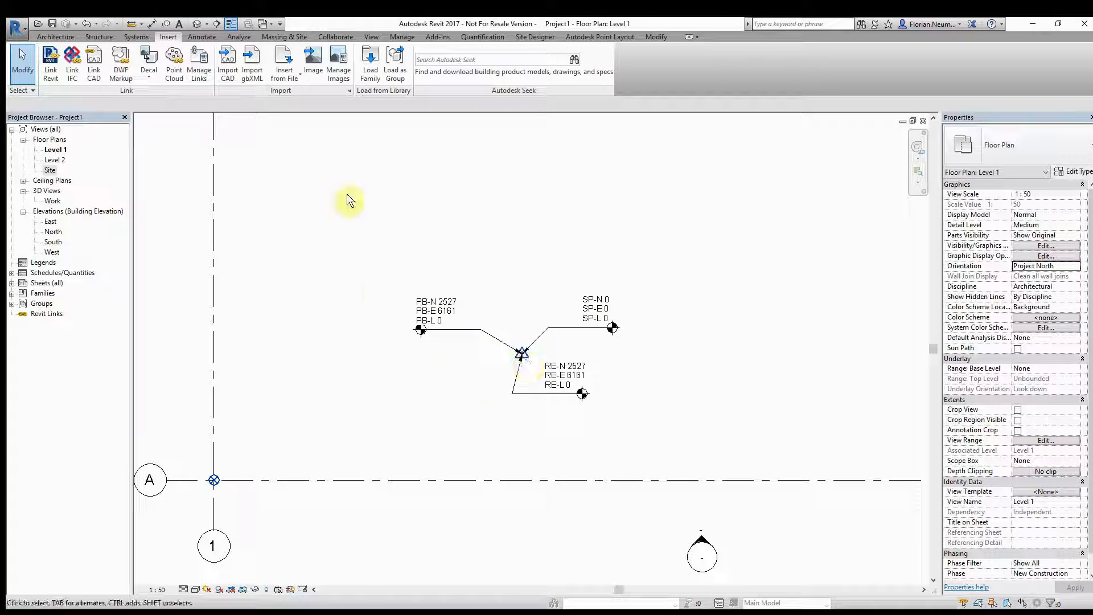
pyautogui.moveTo(347, 194); pyautogui.dragTo(316, 210, button='middle')
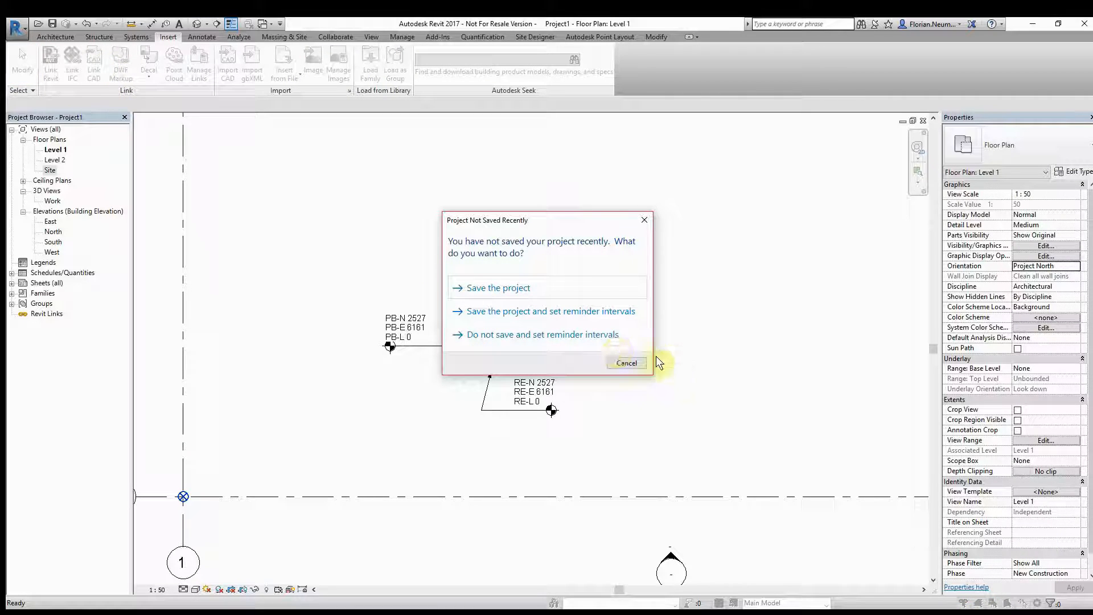
pyautogui.click(626, 363)
pyautogui.click(364, 376)
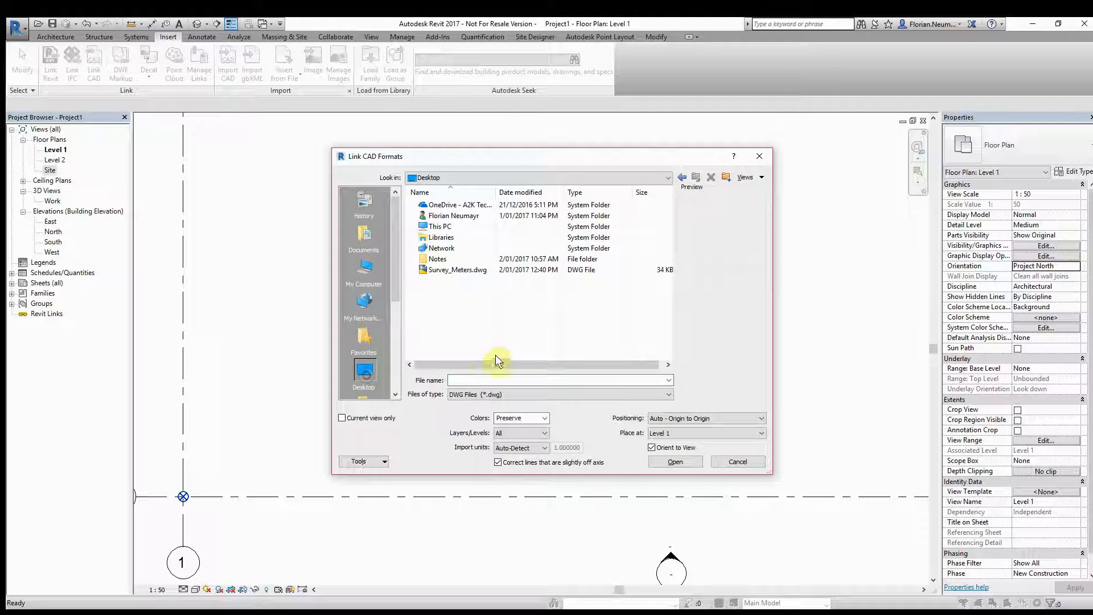
pyautogui.click(458, 269)
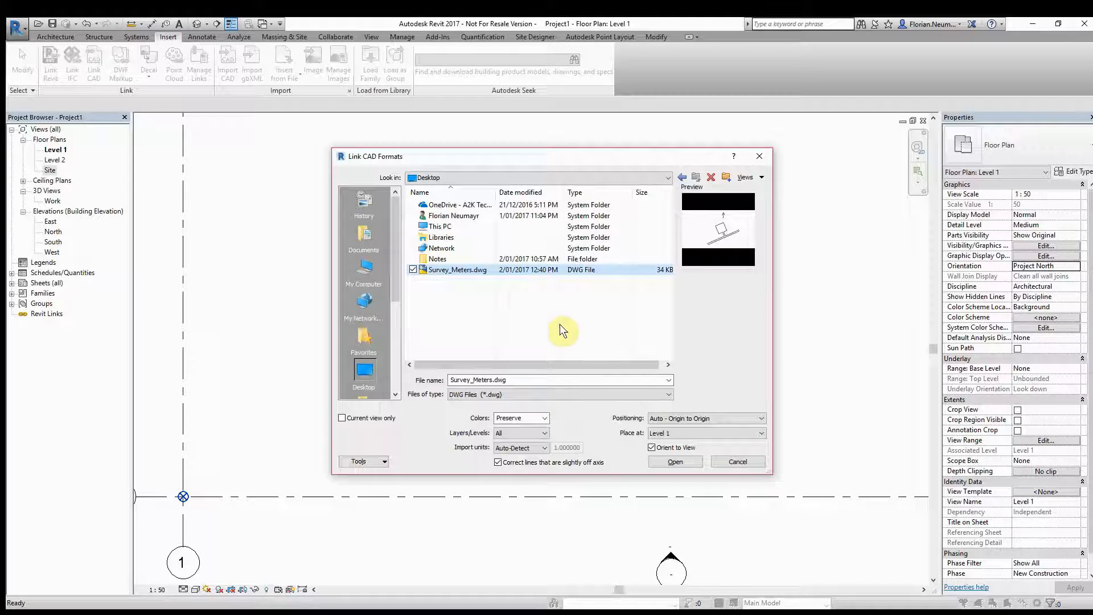
# - Set the CAD link's import units to meter and turn off correction of slightly off-axis lines, leaving the current-view-only option off
pyautogui.click(521, 447)
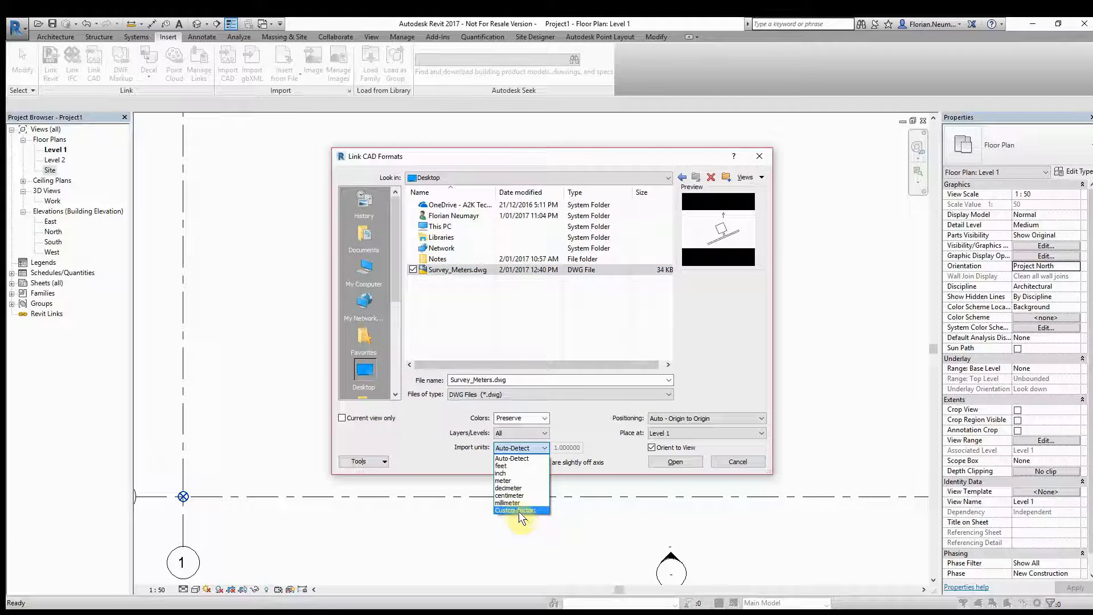
pyautogui.click(510, 481)
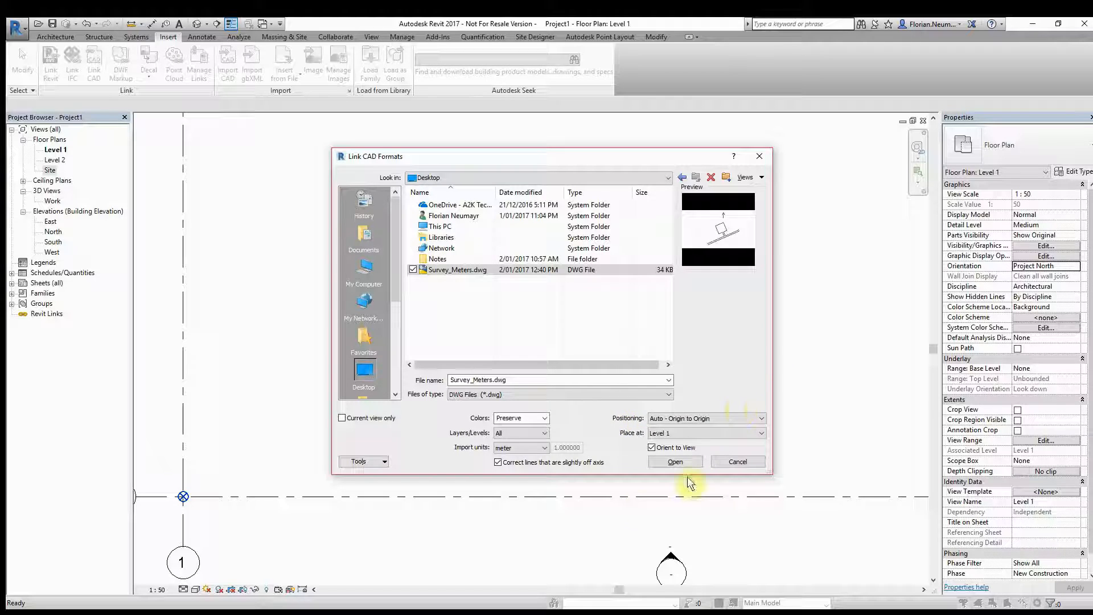
pyautogui.click(498, 462)
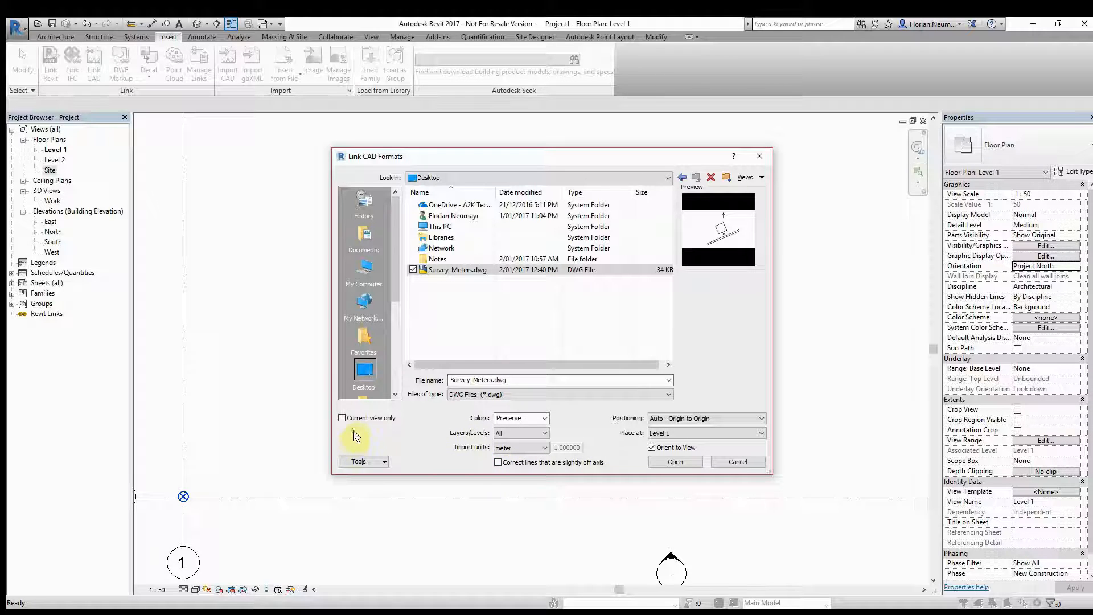
pyautogui.click(341, 418)
pyautogui.click(342, 418)
# - Link the survey drawing with Auto - Center to Center positioning
pyautogui.click(760, 418)
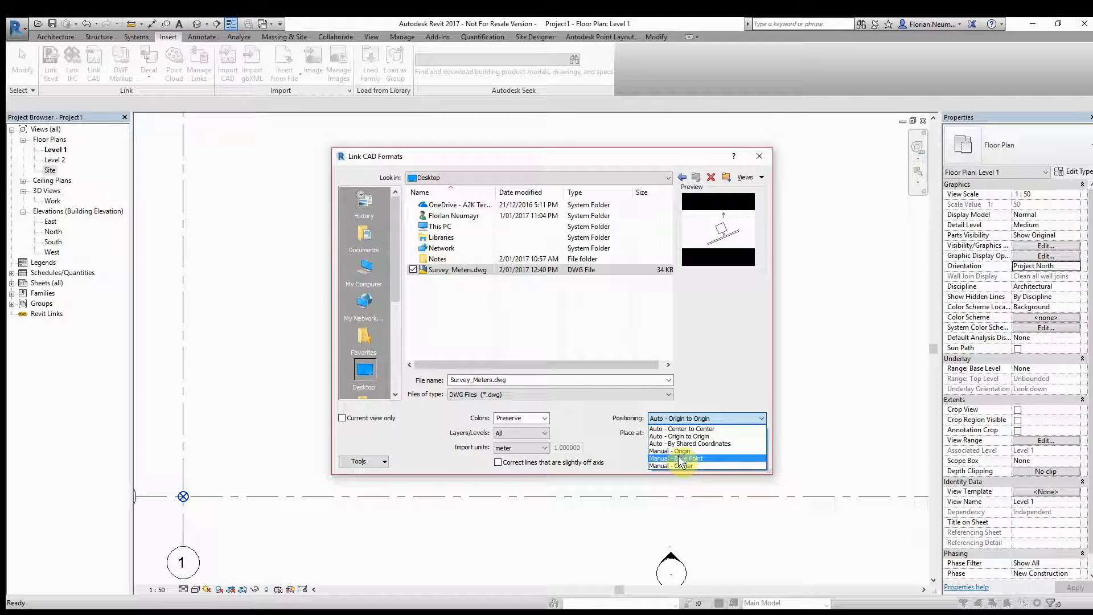
pyautogui.click(704, 429)
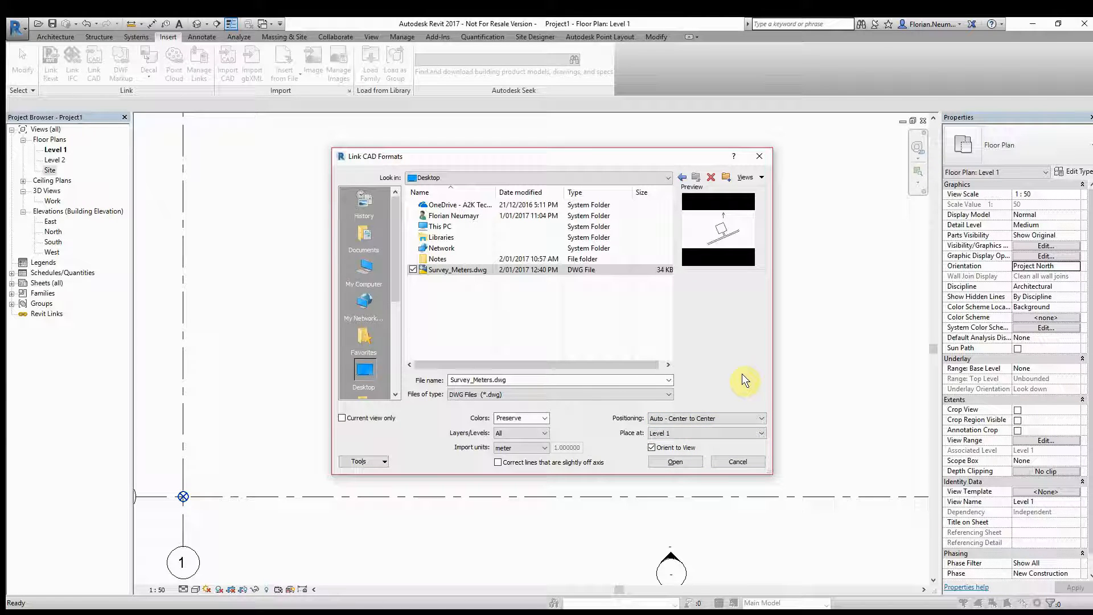
pyautogui.click(676, 462)
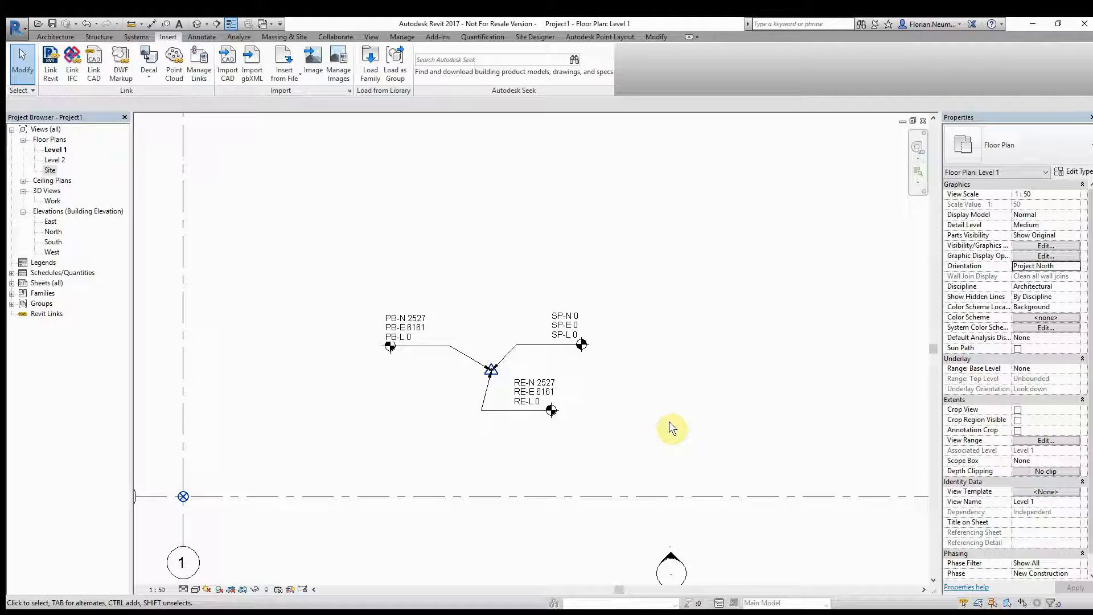
# - Move the project base point at grid intersection A/1 closer to the survey point, to about N/S -1615 and E/W -2997
pyautogui.scroll(-8, 622, 373)
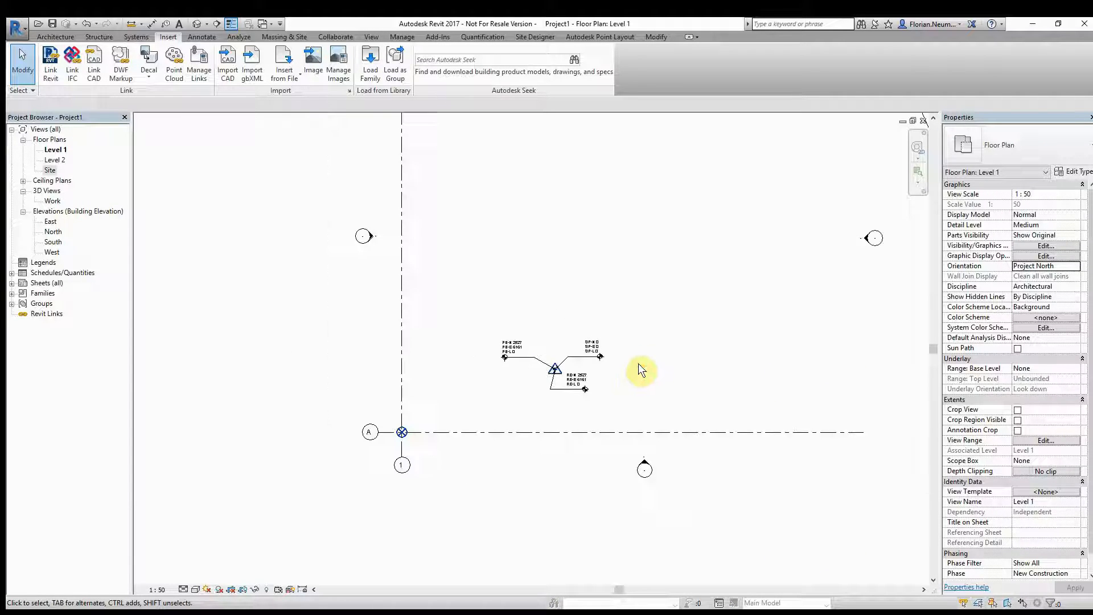
pyautogui.scroll(-5, 660, 347)
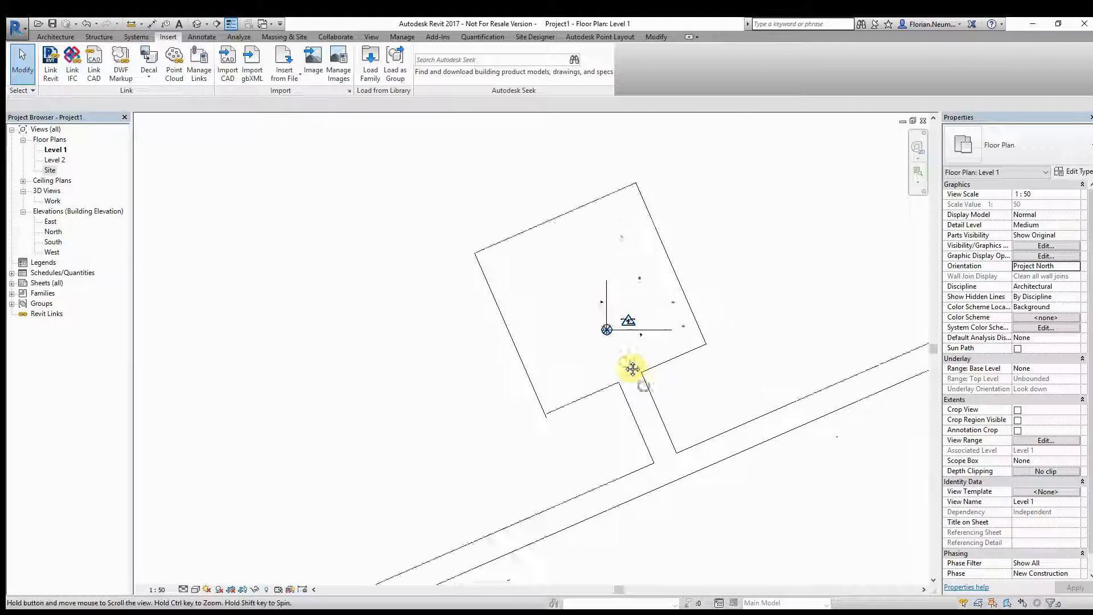
pyautogui.moveTo(567, 319); pyautogui.dragTo(592, 329, button='middle')
pyautogui.scroll(3, 649, 248)
pyautogui.scroll(-3, 623, 256)
pyautogui.scroll(5, 654, 236)
pyautogui.scroll(3, 623, 234)
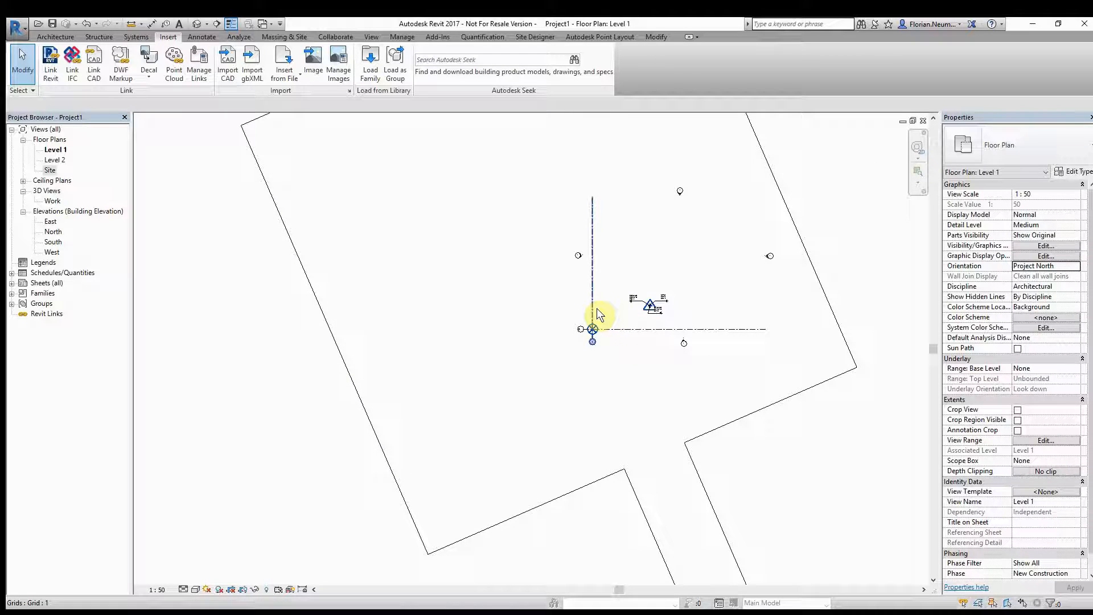
pyautogui.click(592, 330)
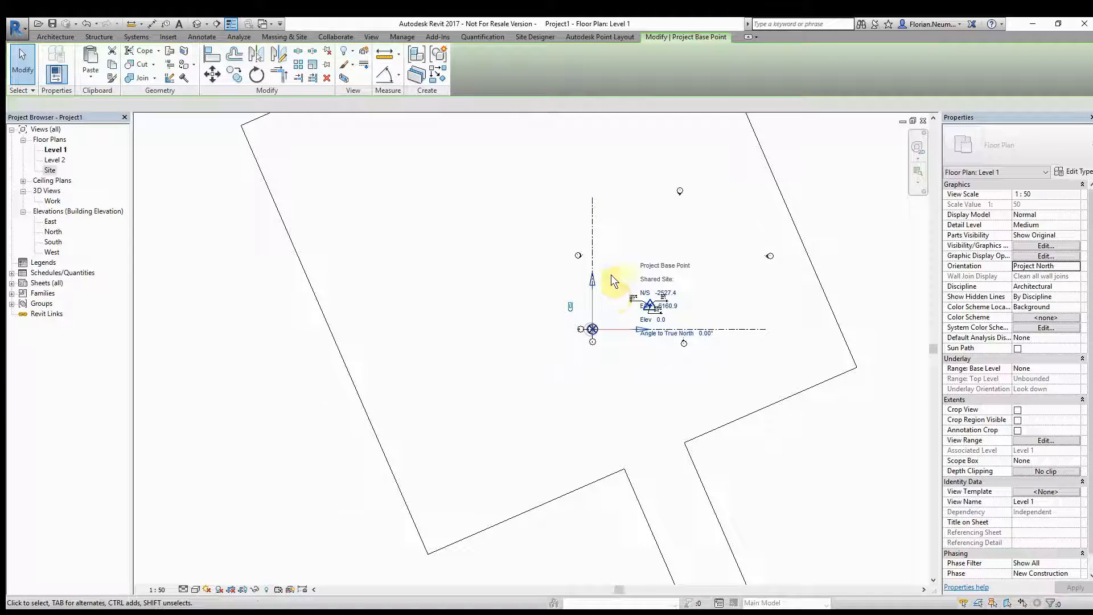
pyautogui.moveTo(612, 279); pyautogui.dragTo(532, 345, button='middle')
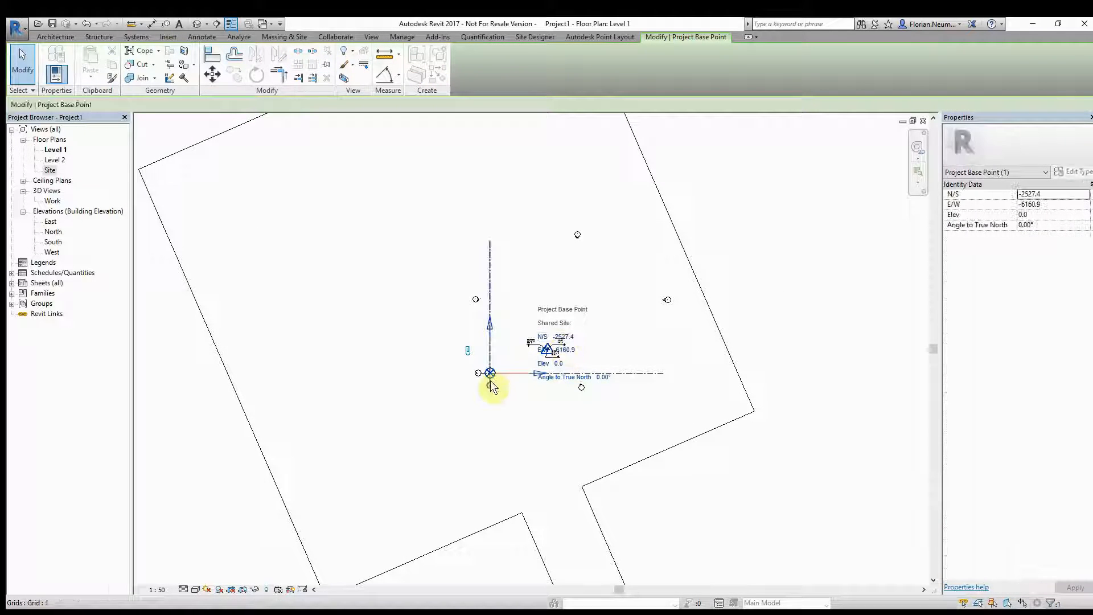
pyautogui.moveTo(490, 373); pyautogui.dragTo(516, 361)
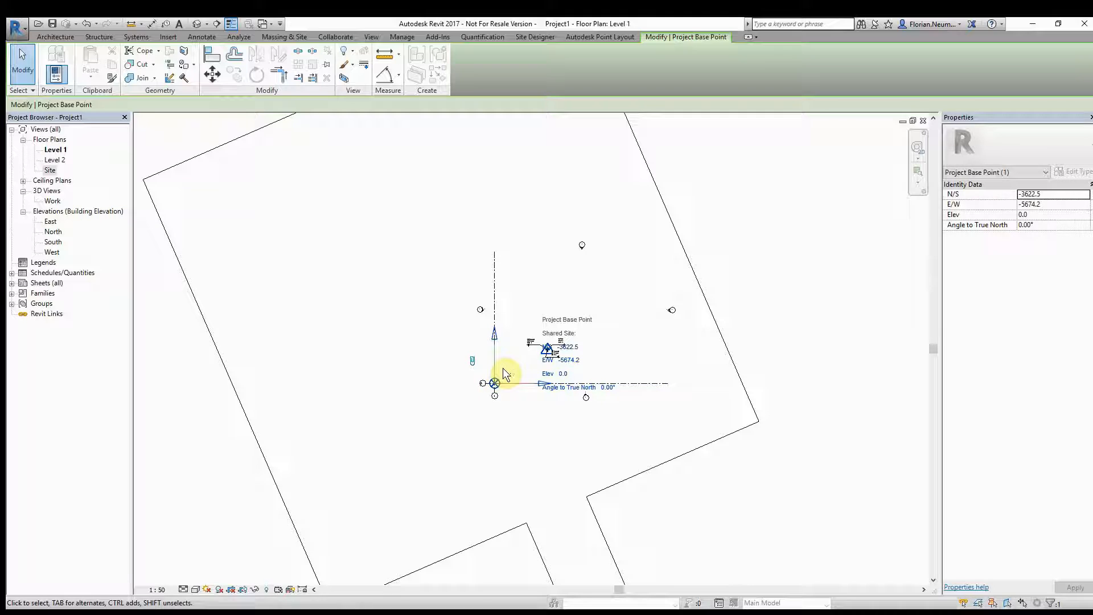
pyautogui.moveTo(505, 376); pyautogui.dragTo(524, 379, button='middle')
pyautogui.moveTo(513, 387); pyautogui.dragTo(546, 370)
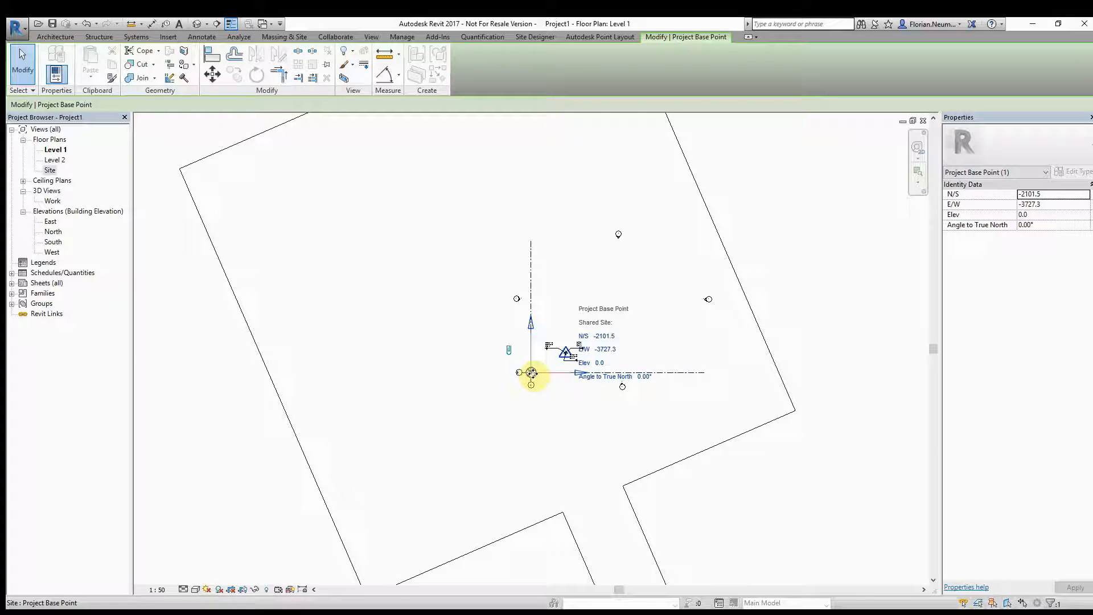
pyautogui.moveTo(530, 372)
pyautogui.mouseDown()
pyautogui.moveTo(517, 391)
pyautogui.moveTo(537, 368)
pyautogui.mouseUp()
pyautogui.click(562, 415)
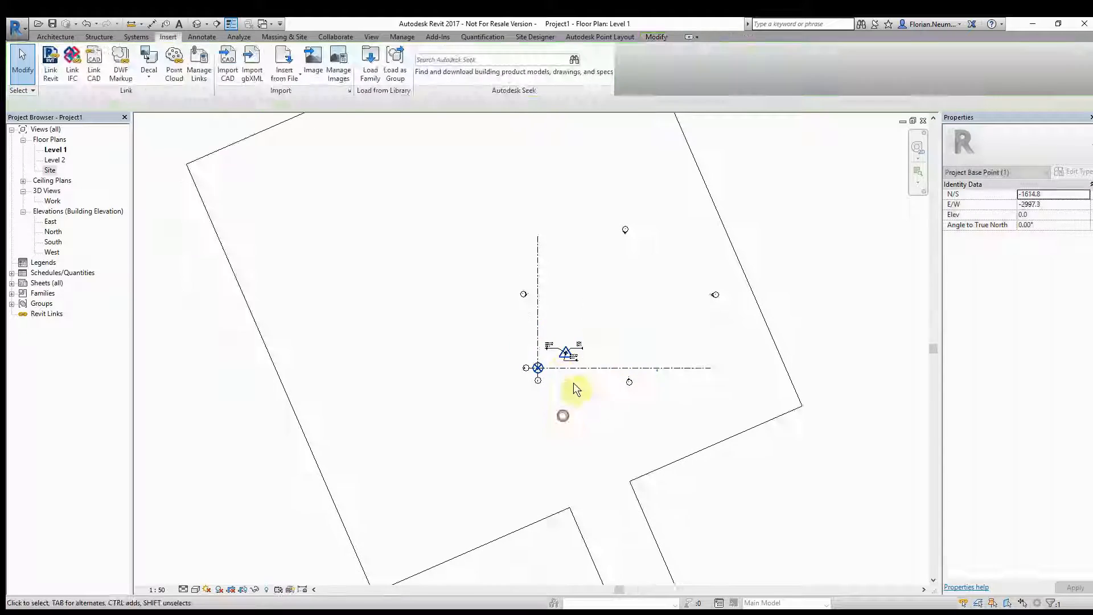
# - Acquire the shared coordinates from the linked Survey_Meters.dwg drawing
pyautogui.scroll(8, 556, 374)
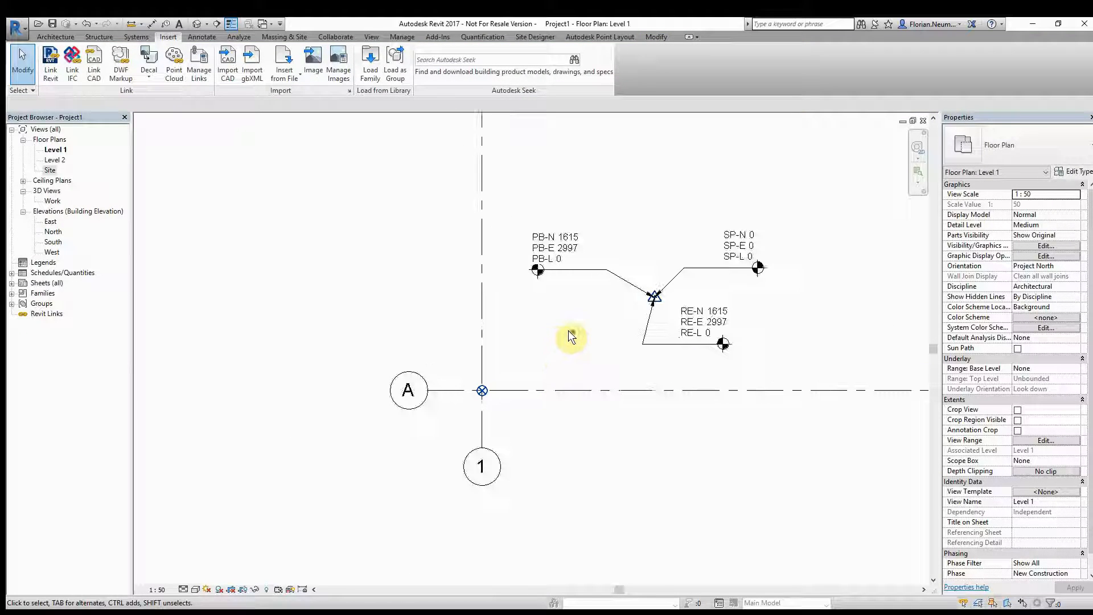
pyautogui.moveTo(568, 330); pyautogui.dragTo(515, 407, button='middle')
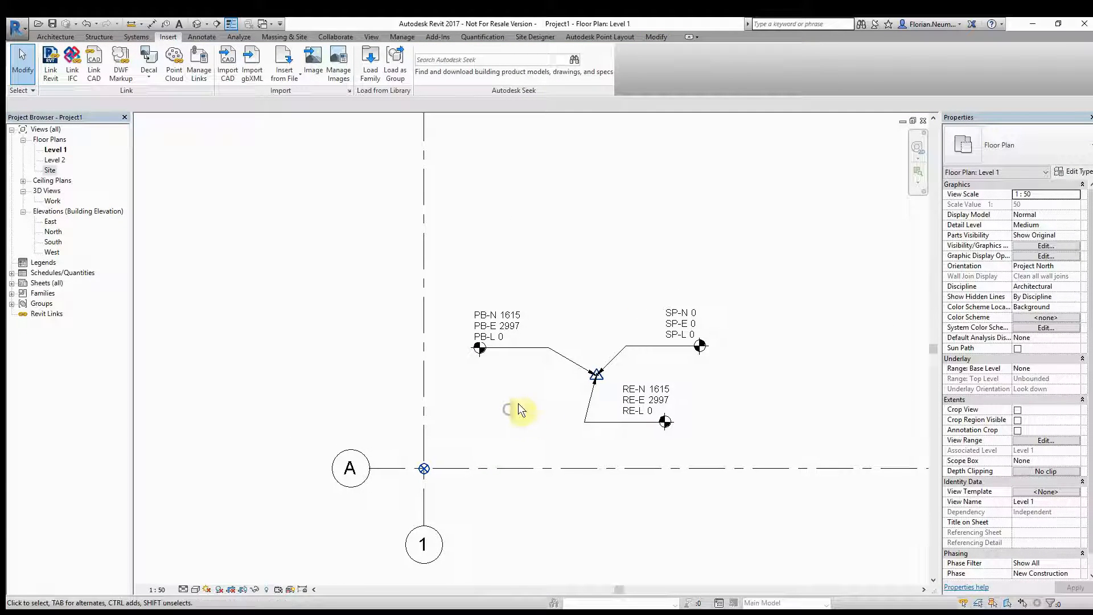
pyautogui.moveTo(562, 250); pyautogui.dragTo(547, 254, button='middle')
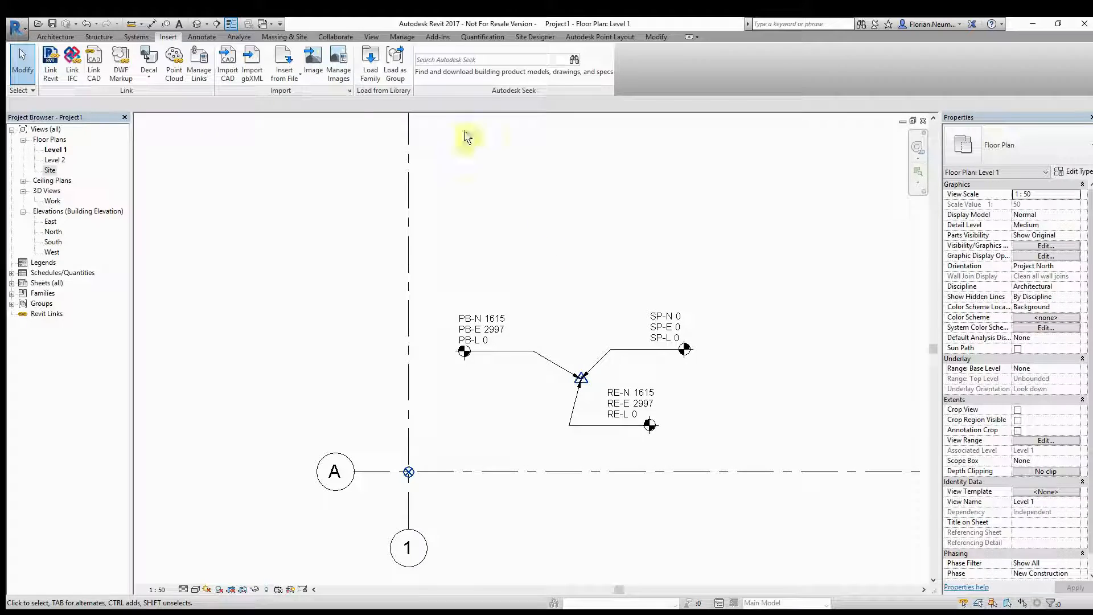
pyautogui.click(392, 37)
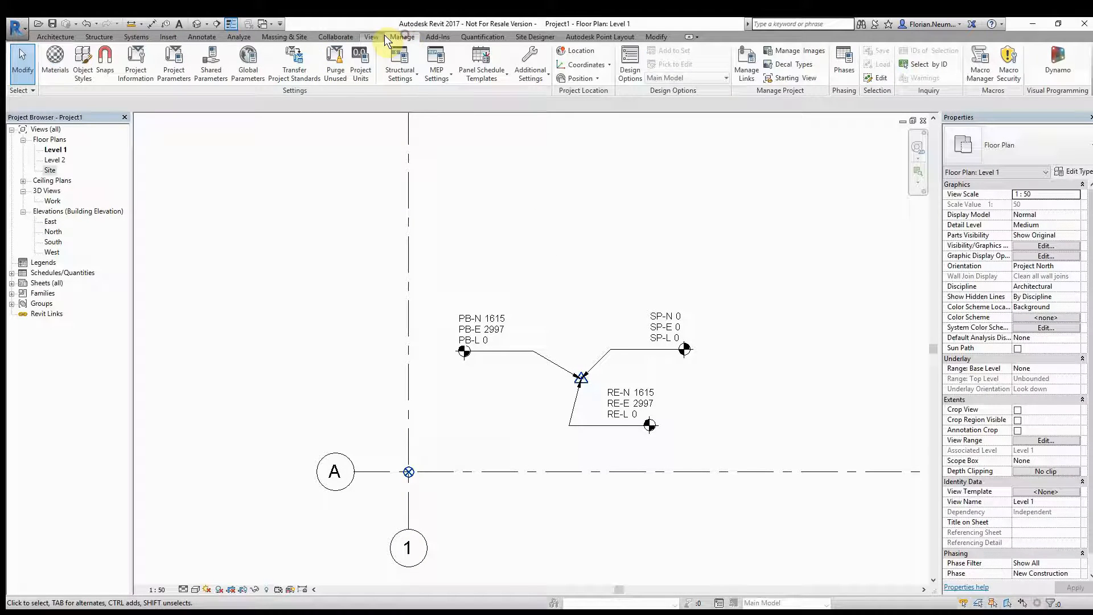
pyautogui.click(604, 65)
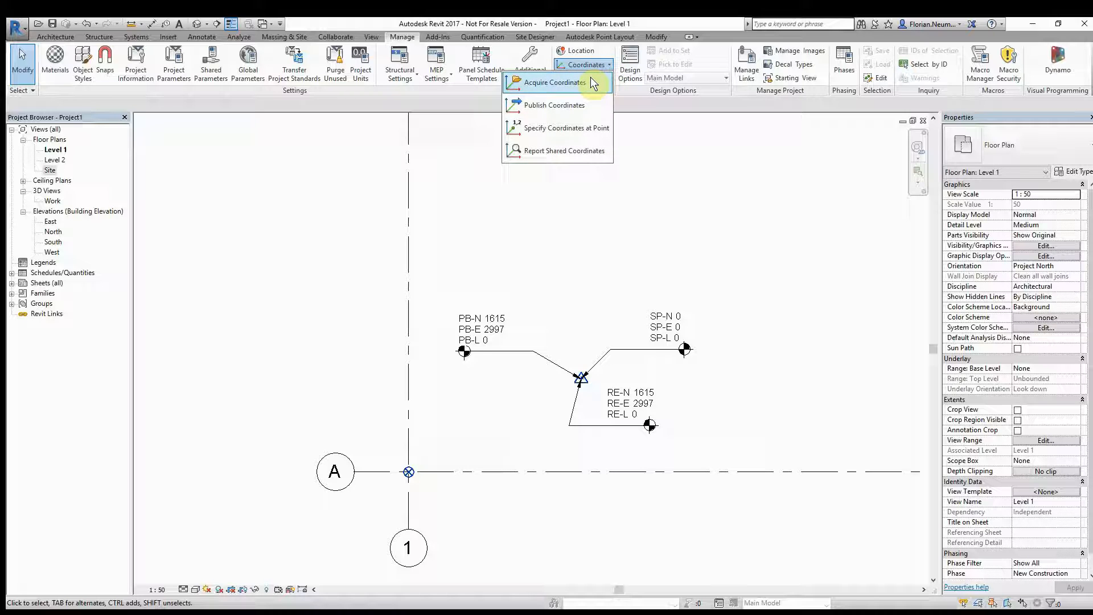
pyautogui.click(556, 83)
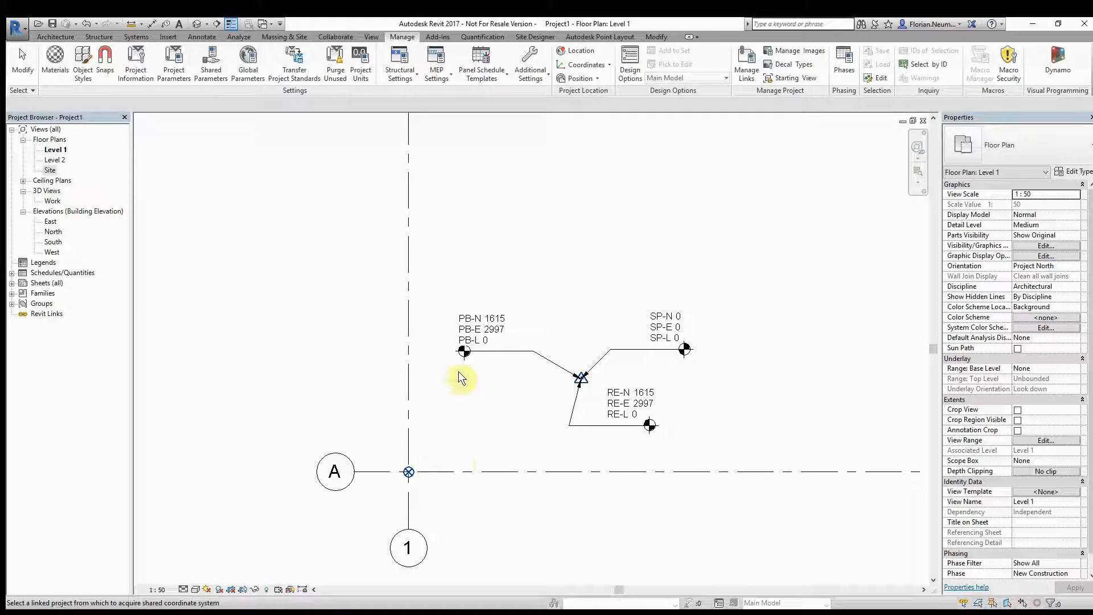
pyautogui.scroll(-3, 466, 349)
pyautogui.scroll(-4, 467, 348)
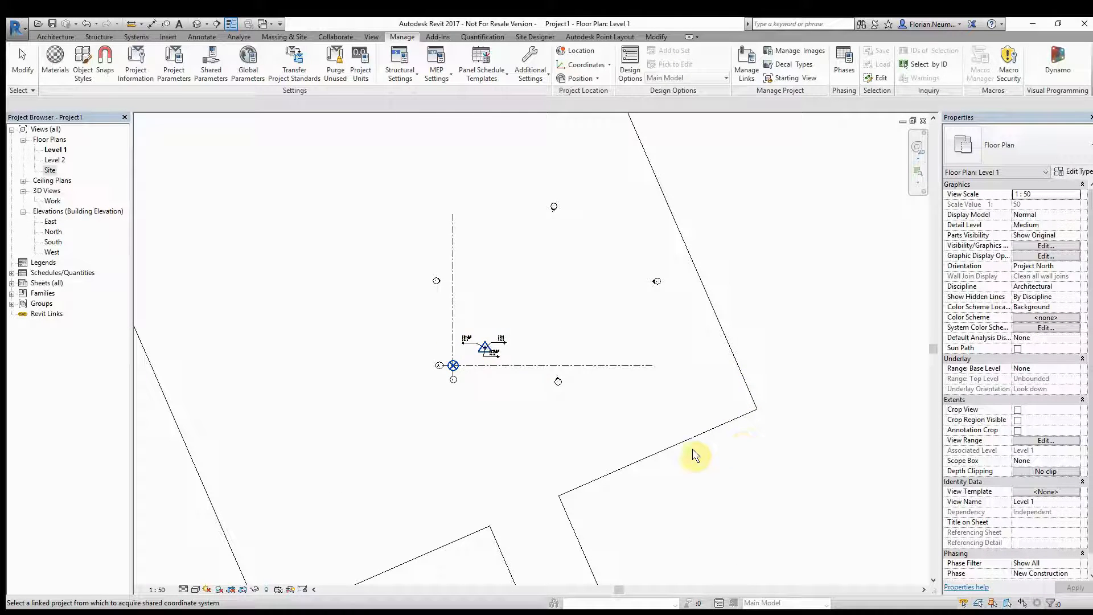
pyautogui.scroll(-6, 677, 441)
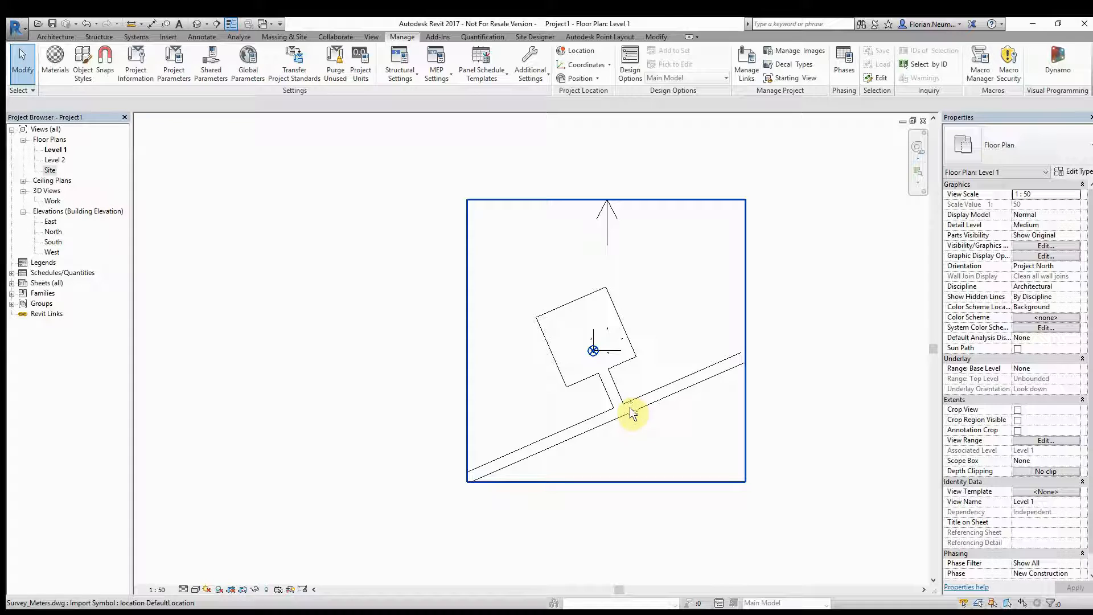
pyautogui.click(630, 408)
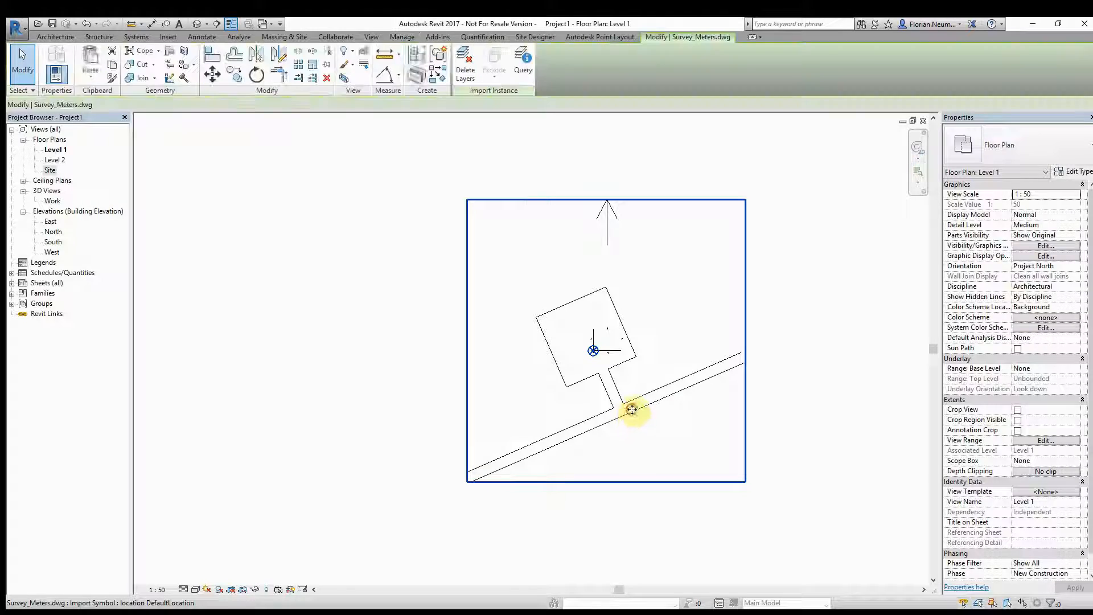
pyautogui.click(692, 257)
# - Place an SP-Horizontal spot coordinate with a shouldered leader on the project base point at grid intersection A/1
pyautogui.scroll(5, 593, 342)
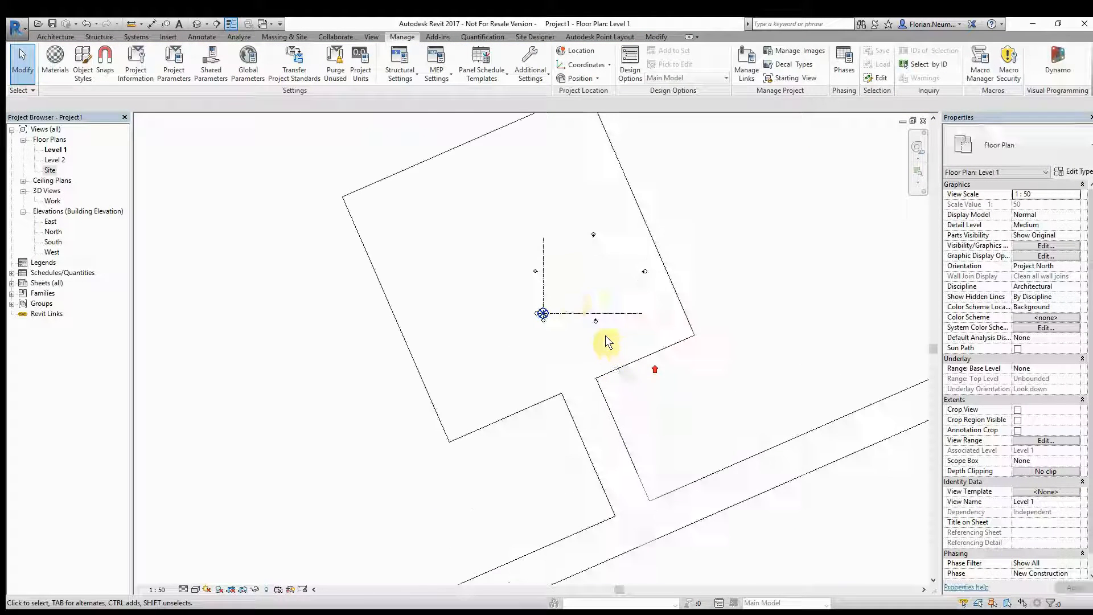
pyautogui.scroll(3, 561, 292)
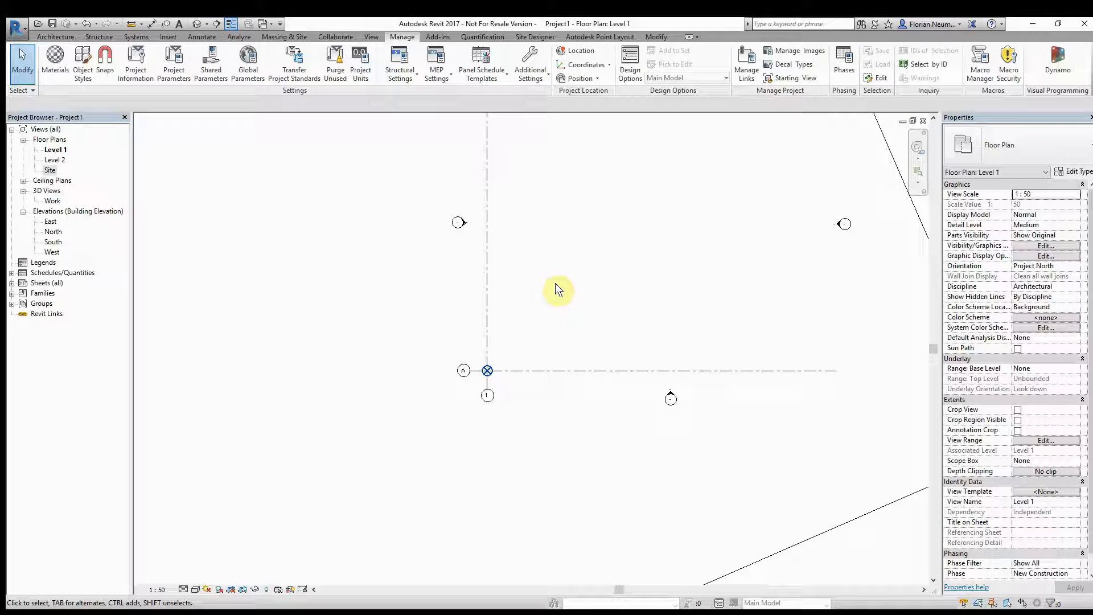
pyautogui.moveTo(556, 292); pyautogui.dragTo(545, 272, button='middle')
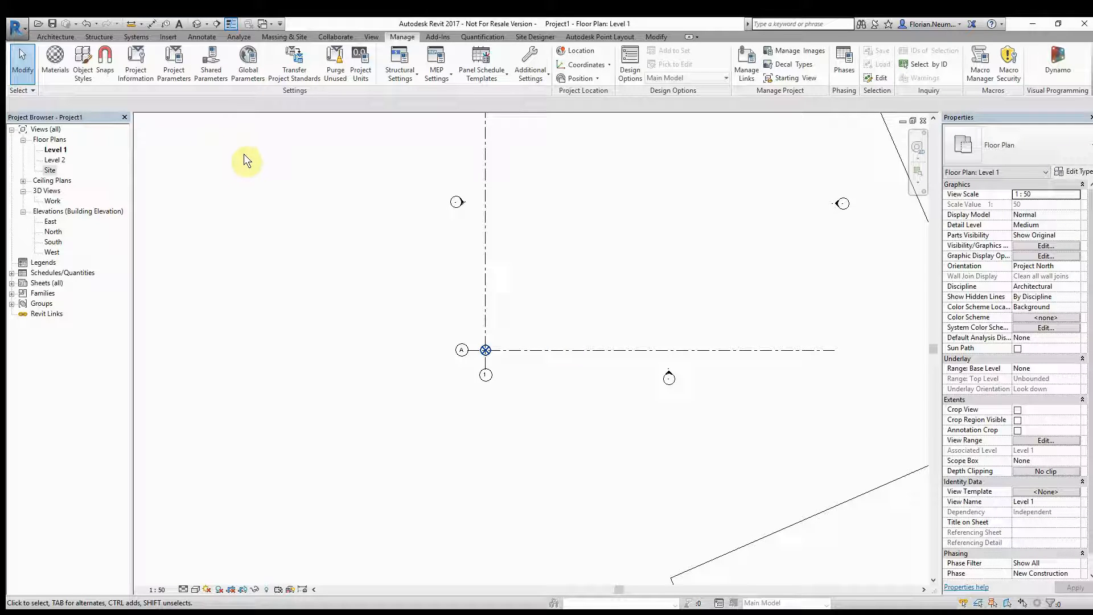
pyautogui.click(200, 37)
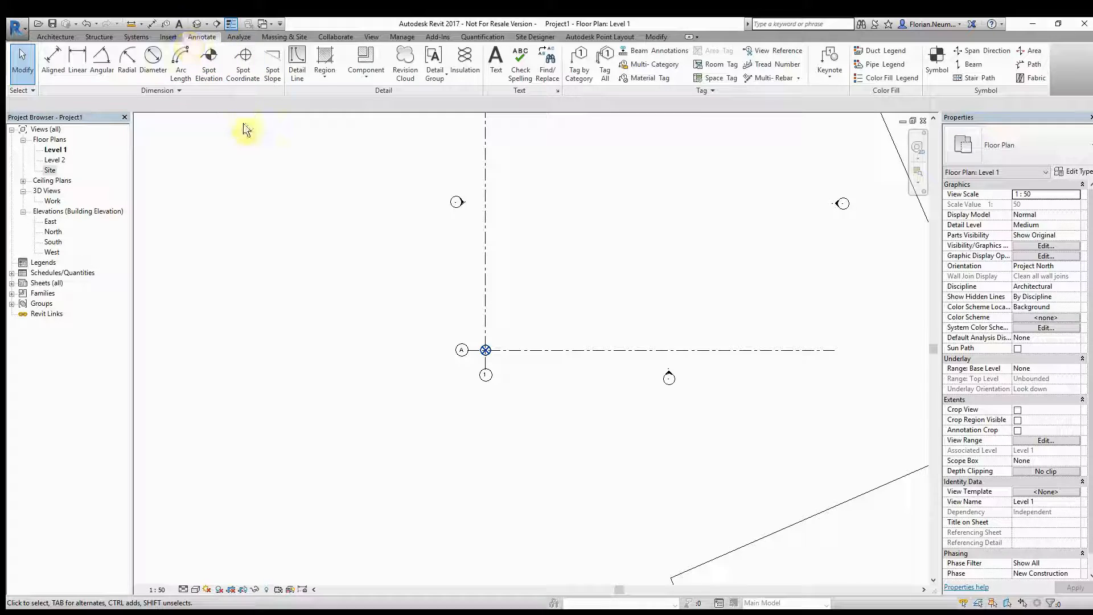
pyautogui.click(243, 60)
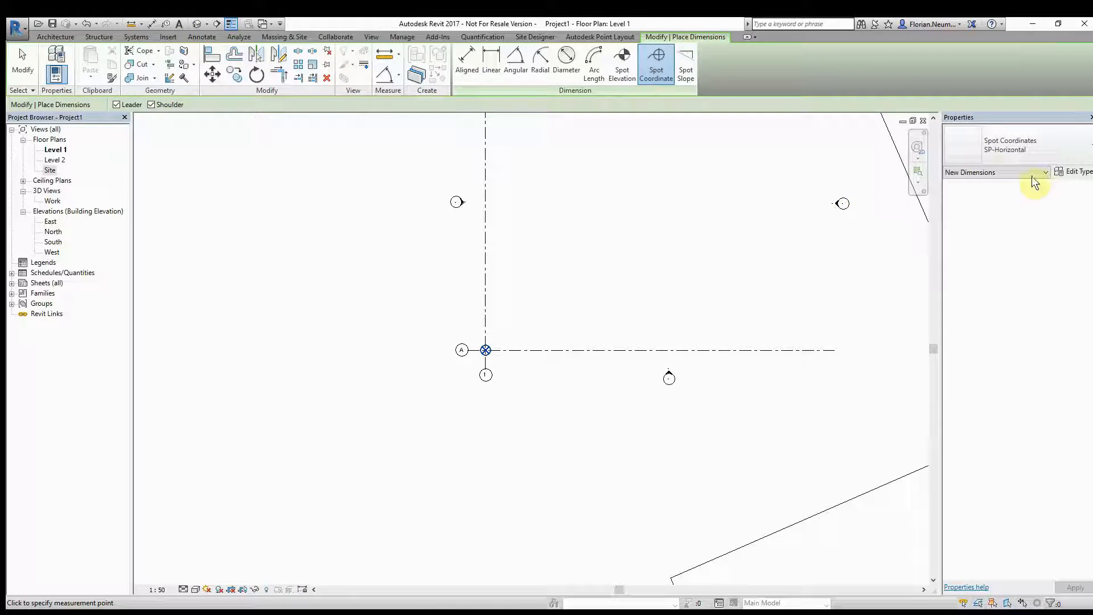
pyautogui.click(486, 350)
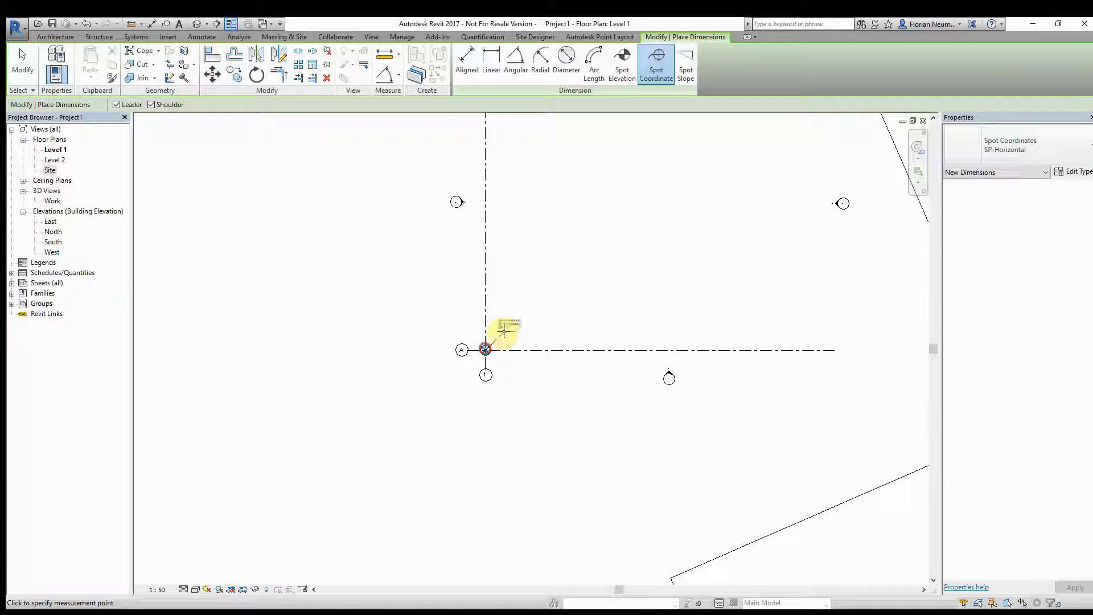
pyautogui.click(511, 324)
pyautogui.click(535, 325)
pyautogui.scroll(2, 529, 327)
pyautogui.scroll(4, 537, 323)
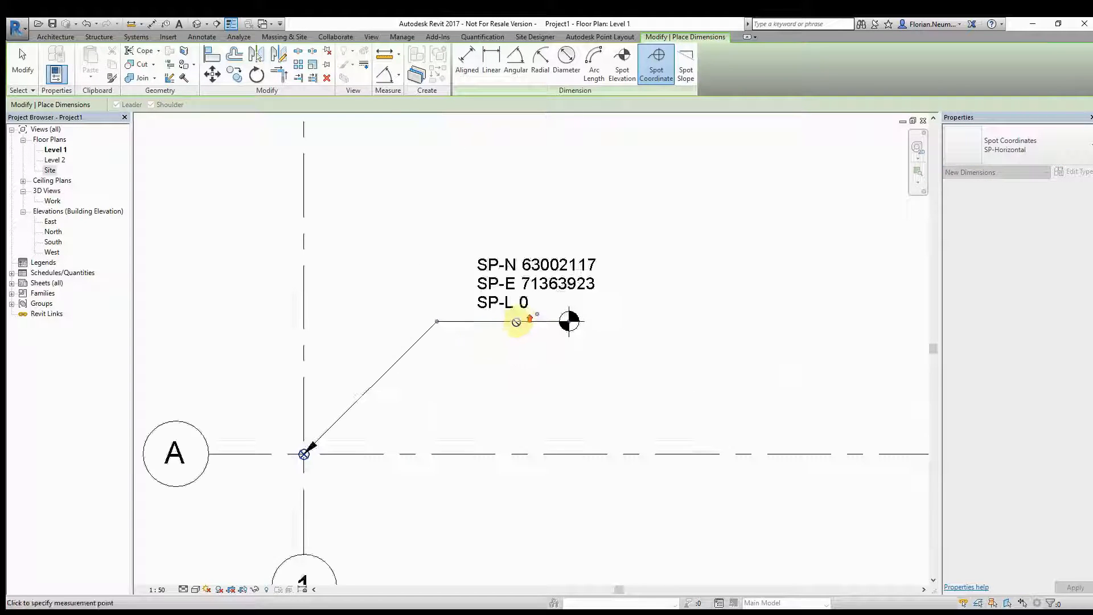
pyautogui.press('Escape')
pyautogui.press('Escape')
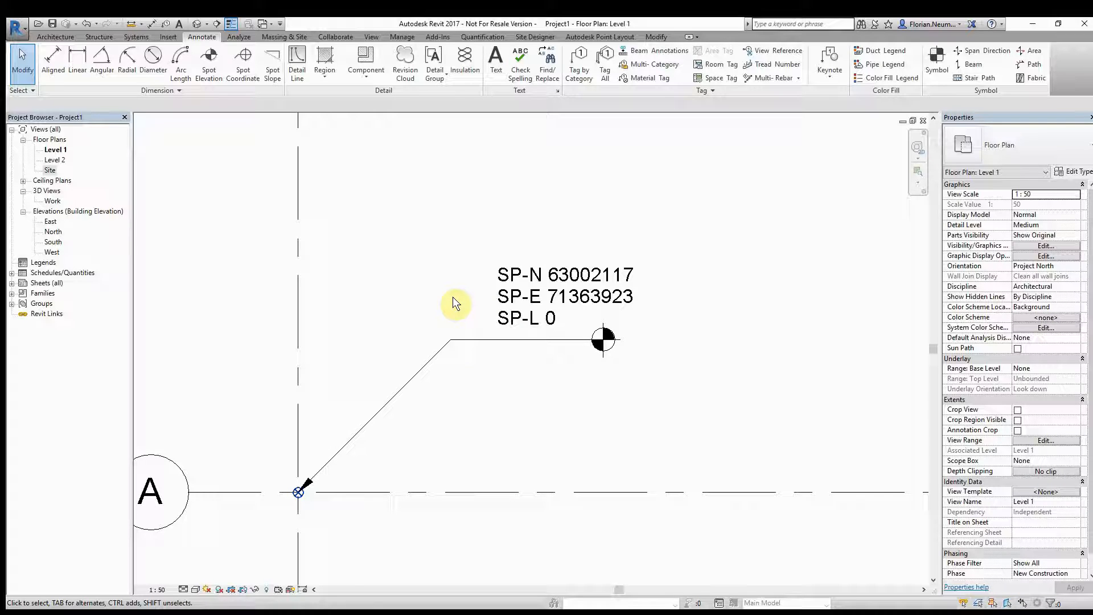
# - Place a PB-Horizontal spot coordinate with a shouldered leader on the project base point at grid intersection A/1, below the SP-Horizontal one
pyautogui.moveTo(353, 286); pyautogui.dragTo(374, 254, button='middle')
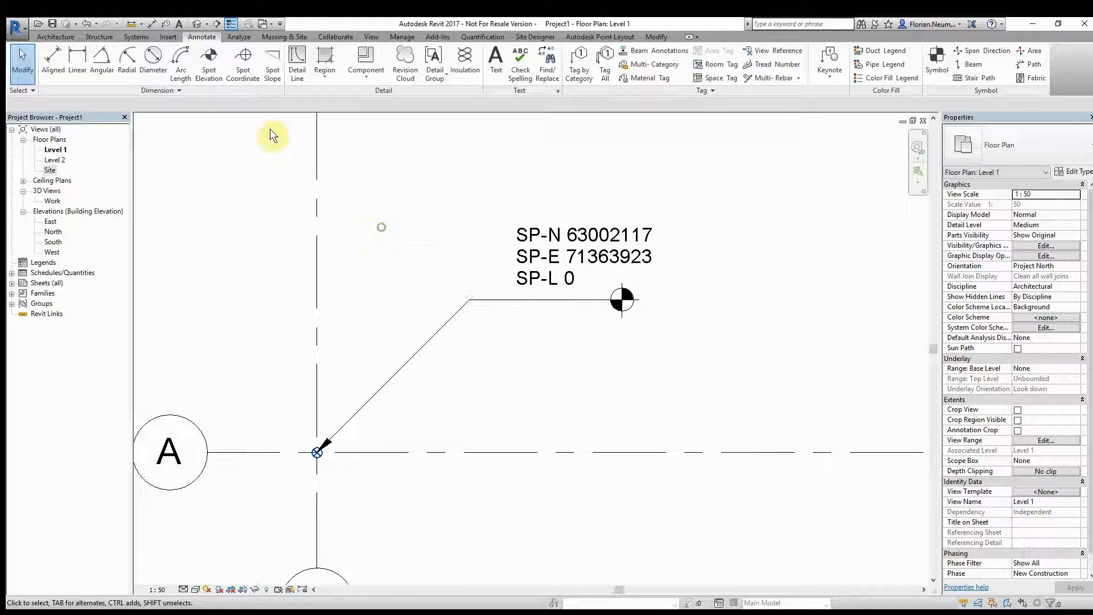
pyautogui.click(243, 63)
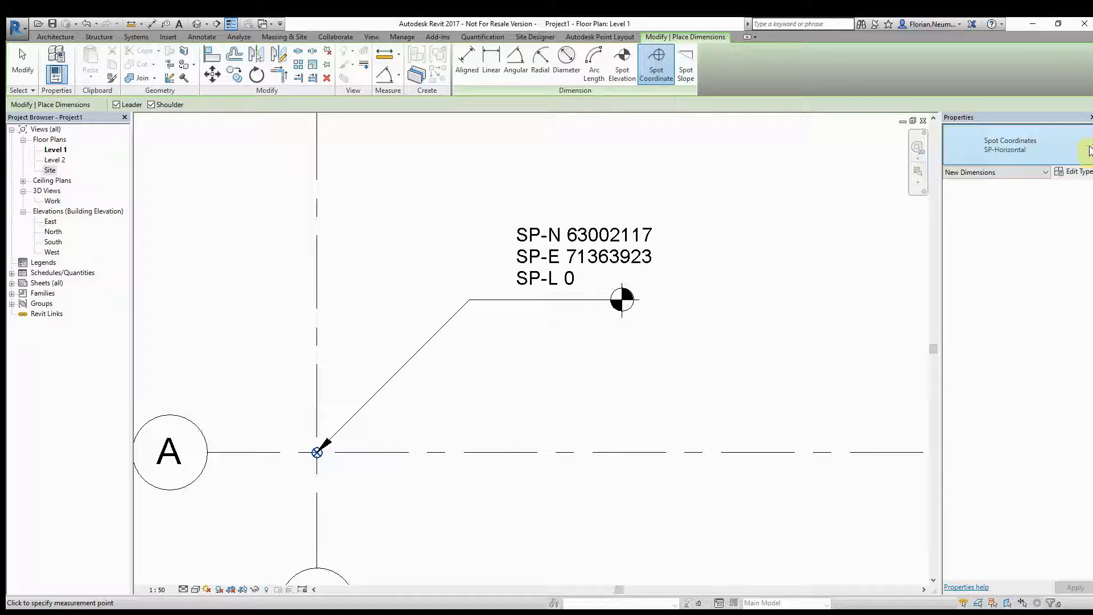
pyautogui.click(1089, 150)
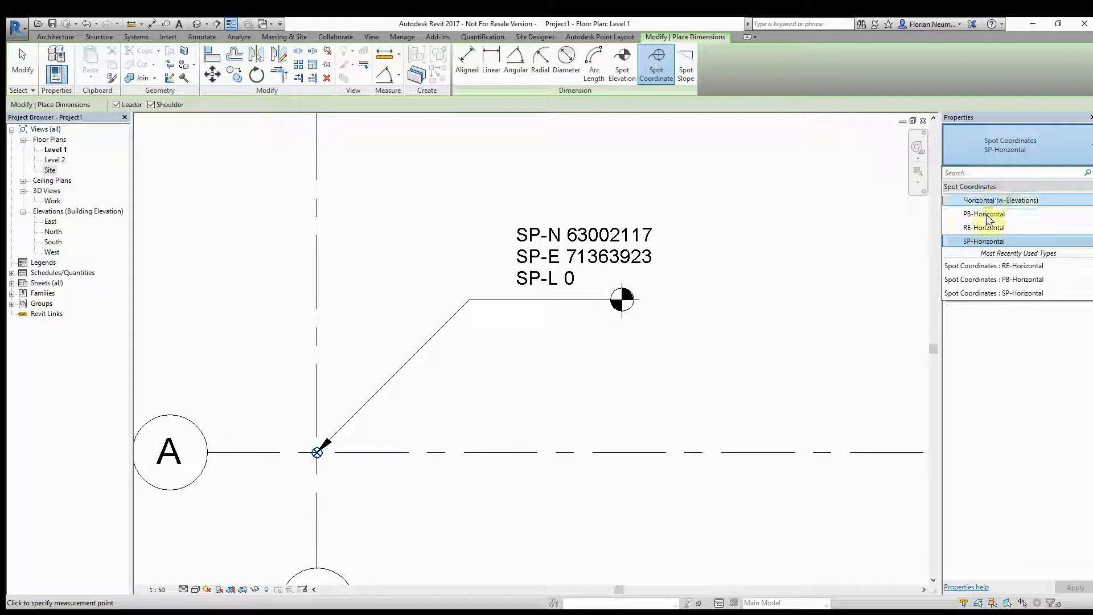
pyautogui.click(983, 215)
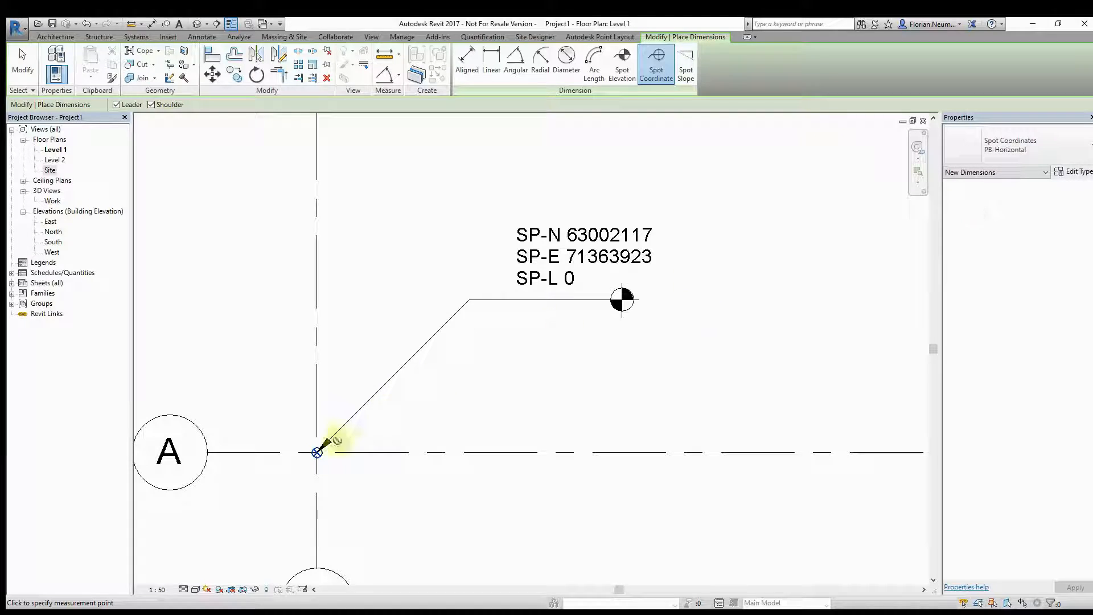
pyautogui.click(316, 452)
pyautogui.click(461, 411)
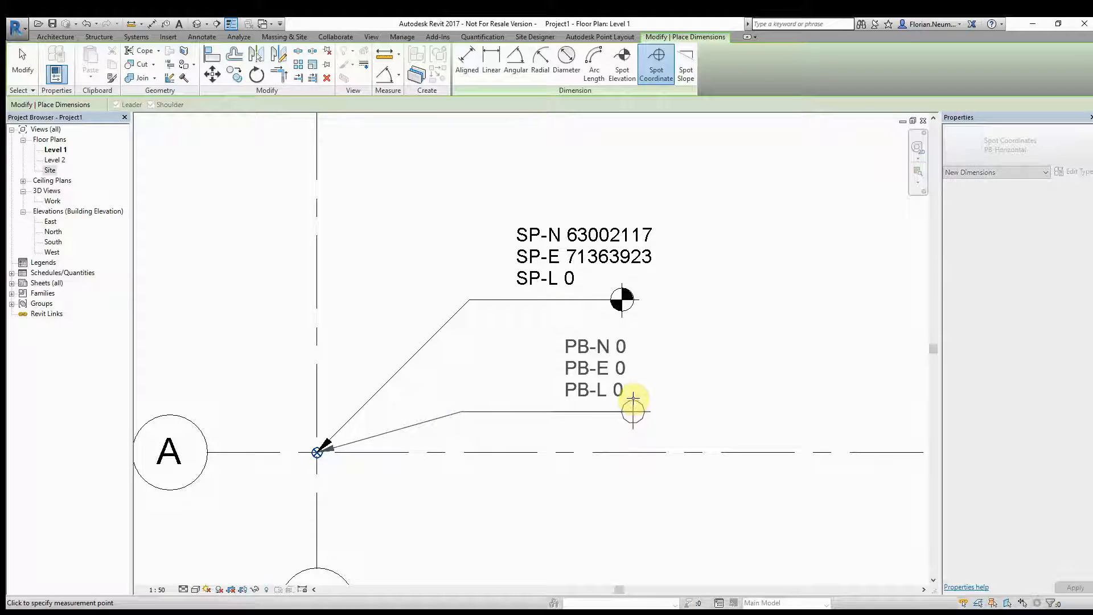
pyautogui.click(612, 401)
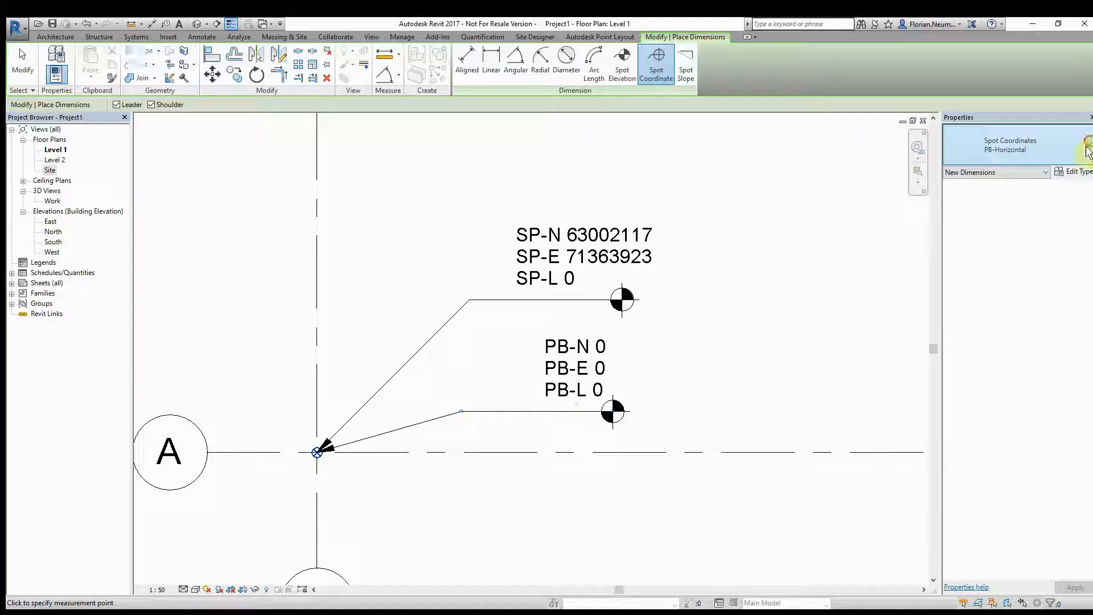
# - Try an RE-Horizontal spot coordinate with a shouldered leader on the project base point at grid intersection A/1, and delete it again
pyautogui.click(1085, 149)
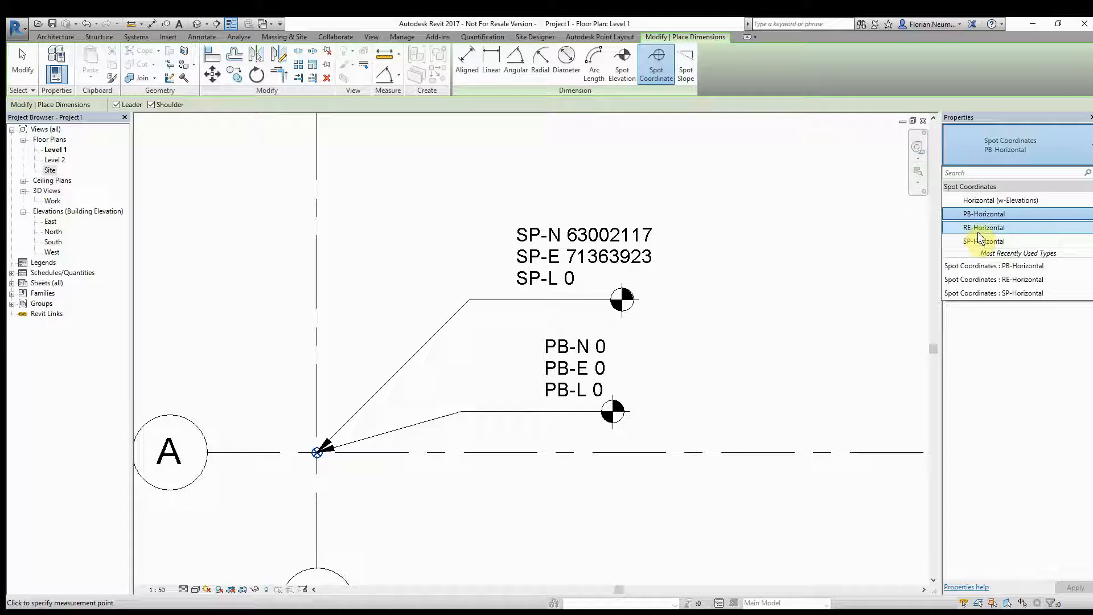
pyautogui.click(978, 228)
pyautogui.click(316, 452)
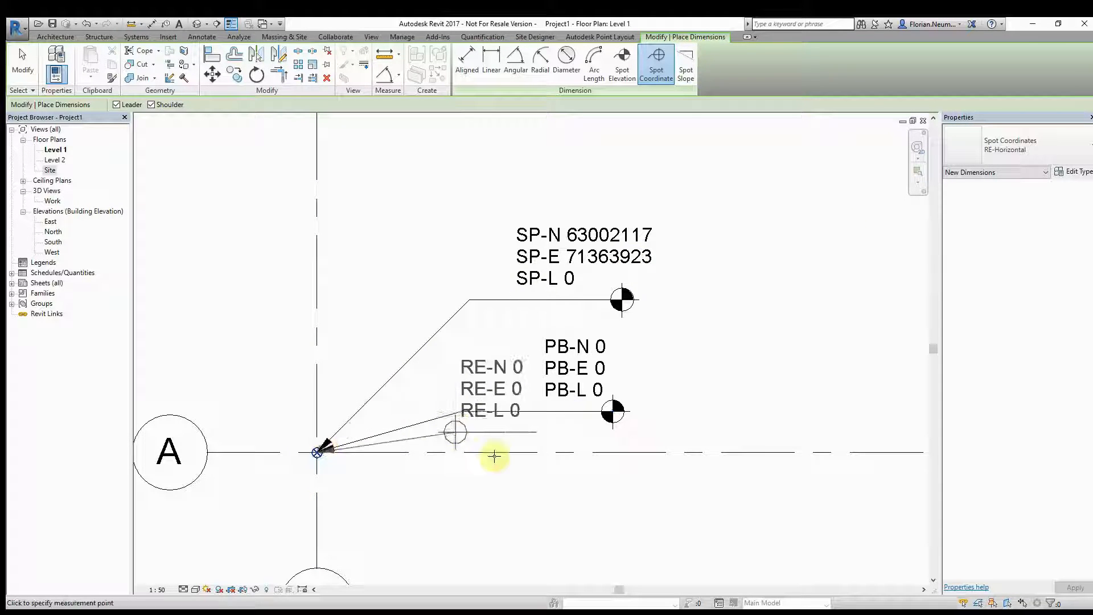
pyautogui.click(532, 521)
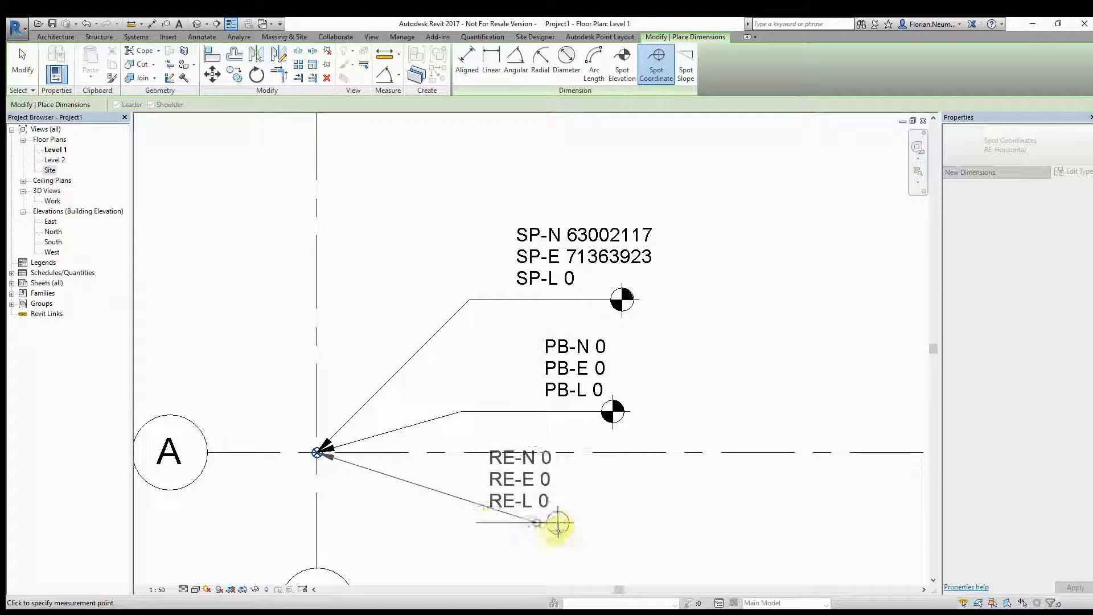
pyautogui.click(632, 522)
pyautogui.press('Escape')
pyautogui.press('Escape')
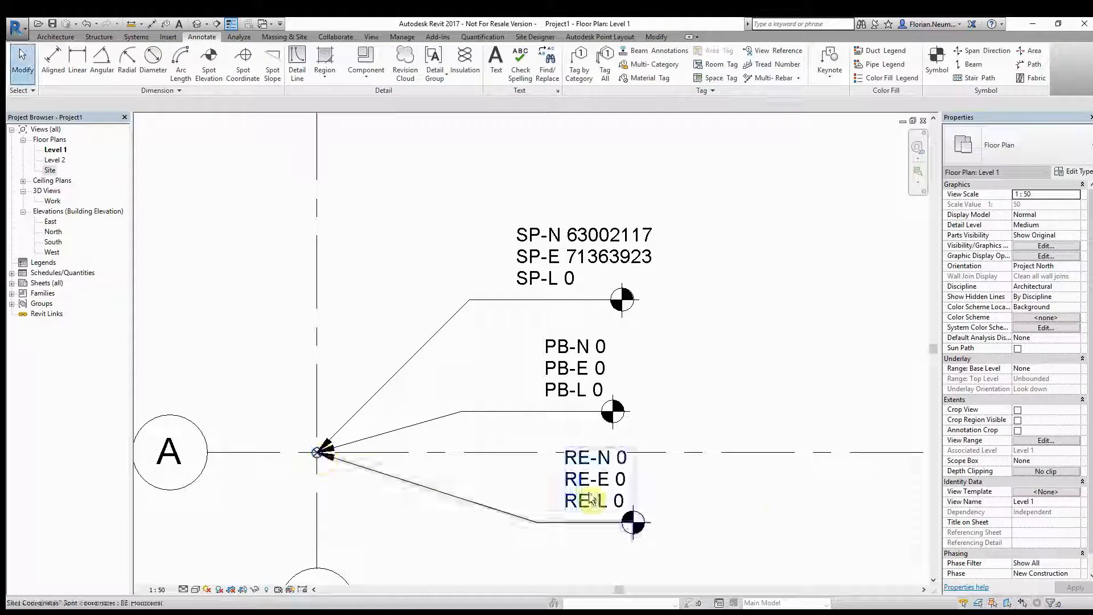
pyautogui.click(480, 494)
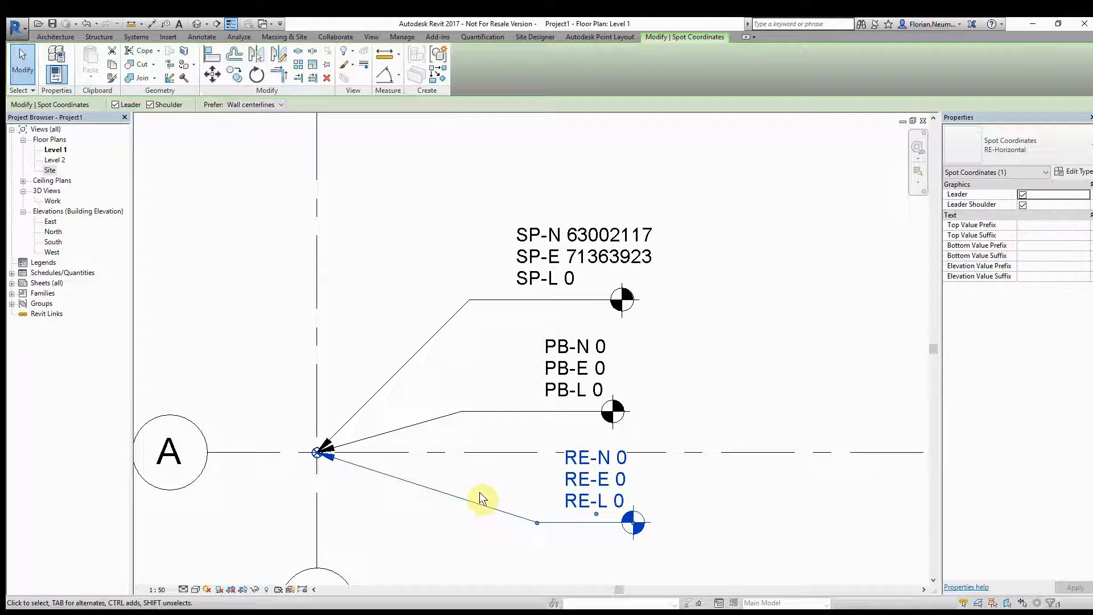
pyautogui.press('Delete')
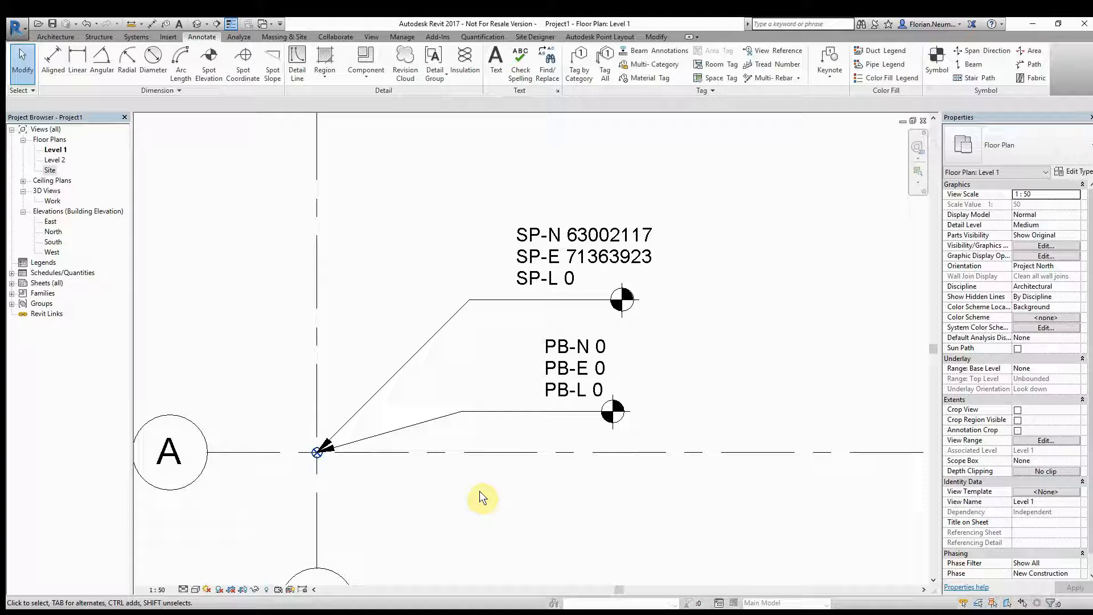
pyautogui.moveTo(449, 359); pyautogui.dragTo(467, 341, button='middle')
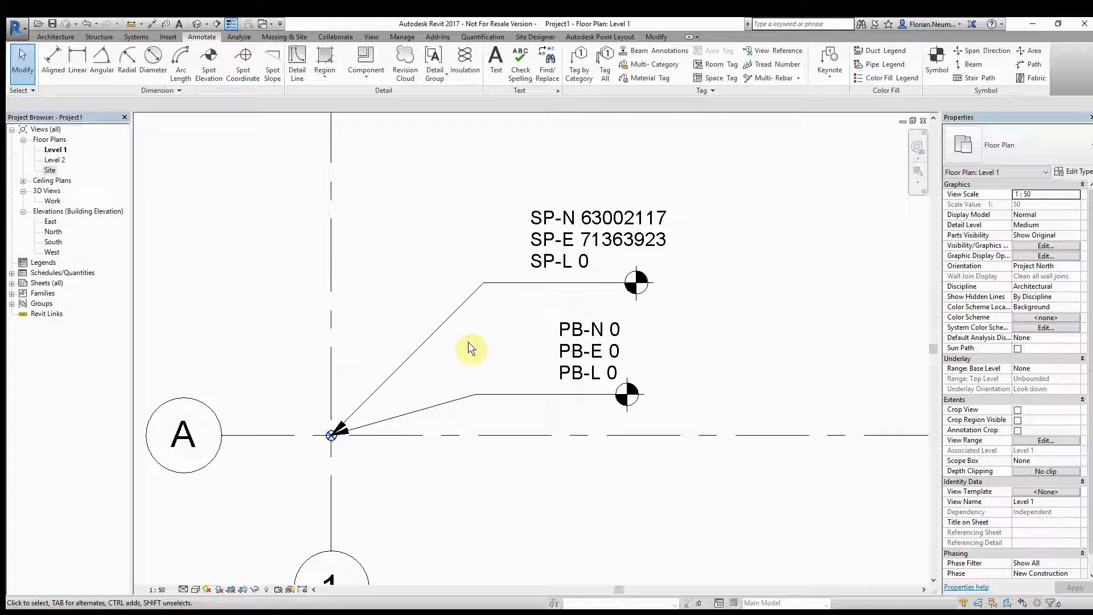
pyautogui.middleClick(520, 336)
pyautogui.middleClick(525, 332)
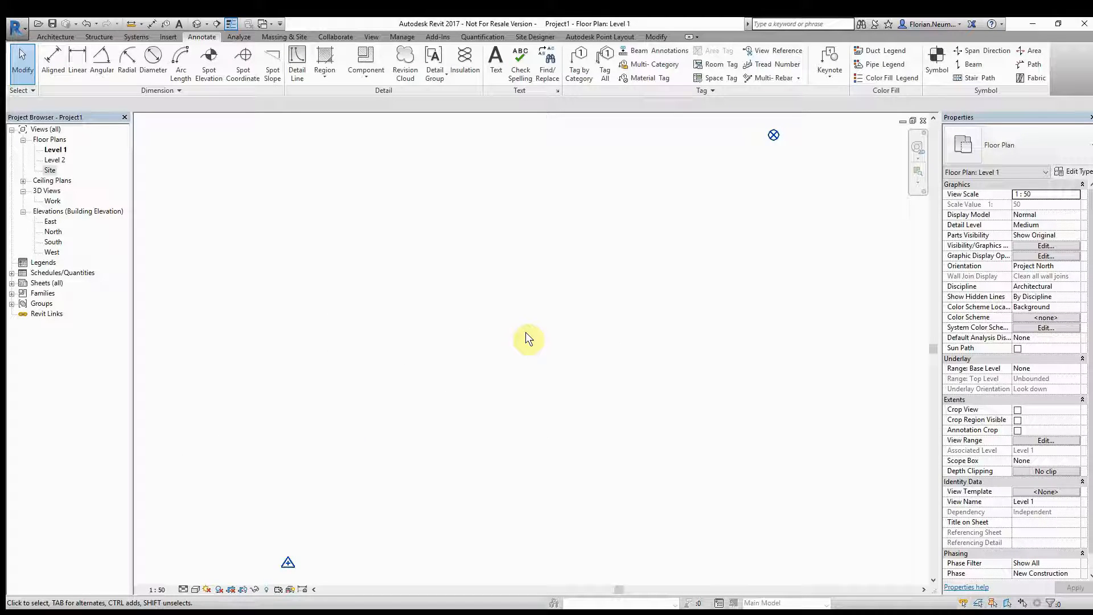
pyautogui.moveTo(524, 332); pyautogui.dragTo(439, 214, button='middle')
pyautogui.moveTo(352, 425); pyautogui.dragTo(419, 540, button='middle')
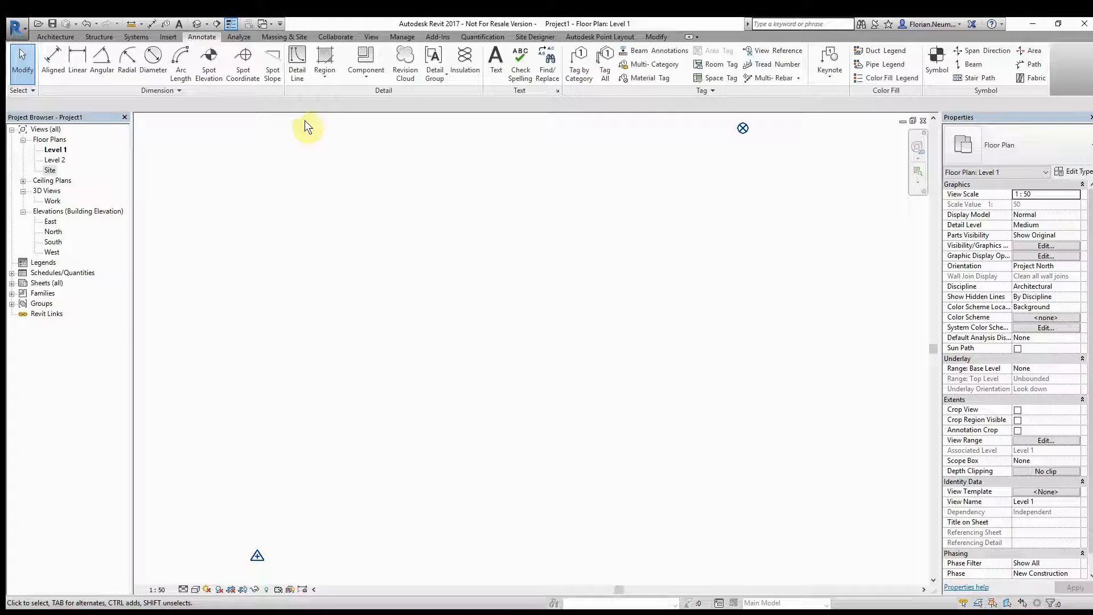
# - Make GWS84 the current shared site in the project's location settings
pyautogui.click(410, 36)
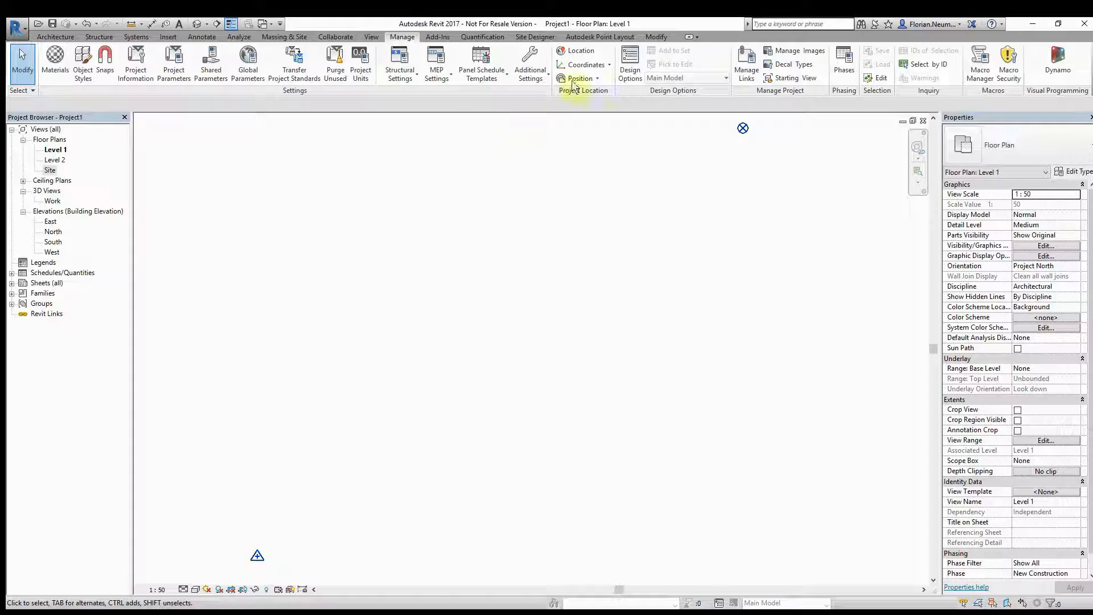
pyautogui.click(582, 51)
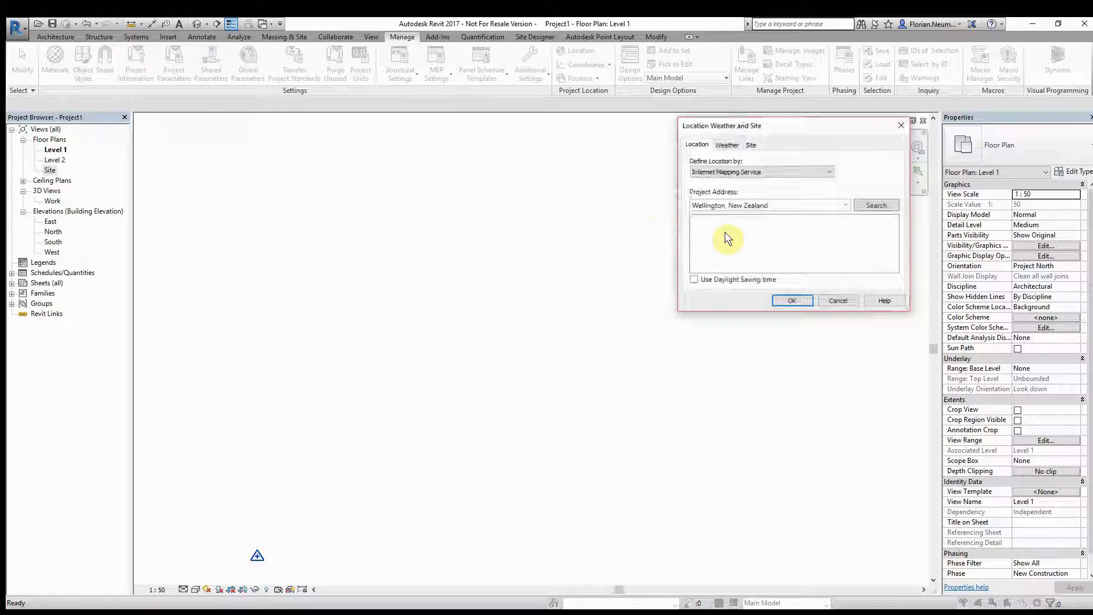
pyautogui.click(753, 145)
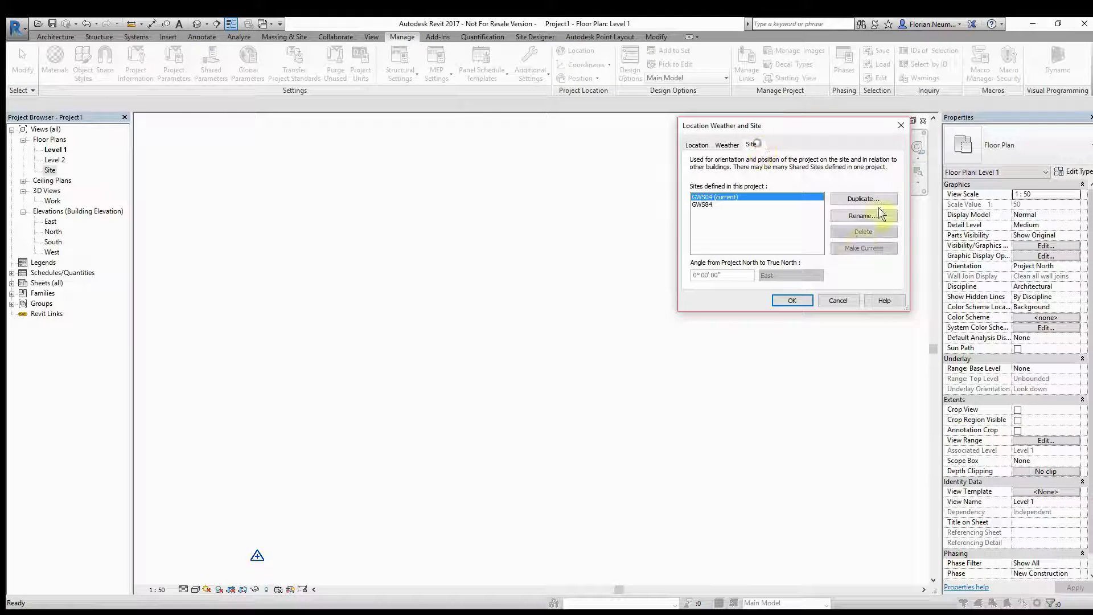
pyautogui.click(707, 204)
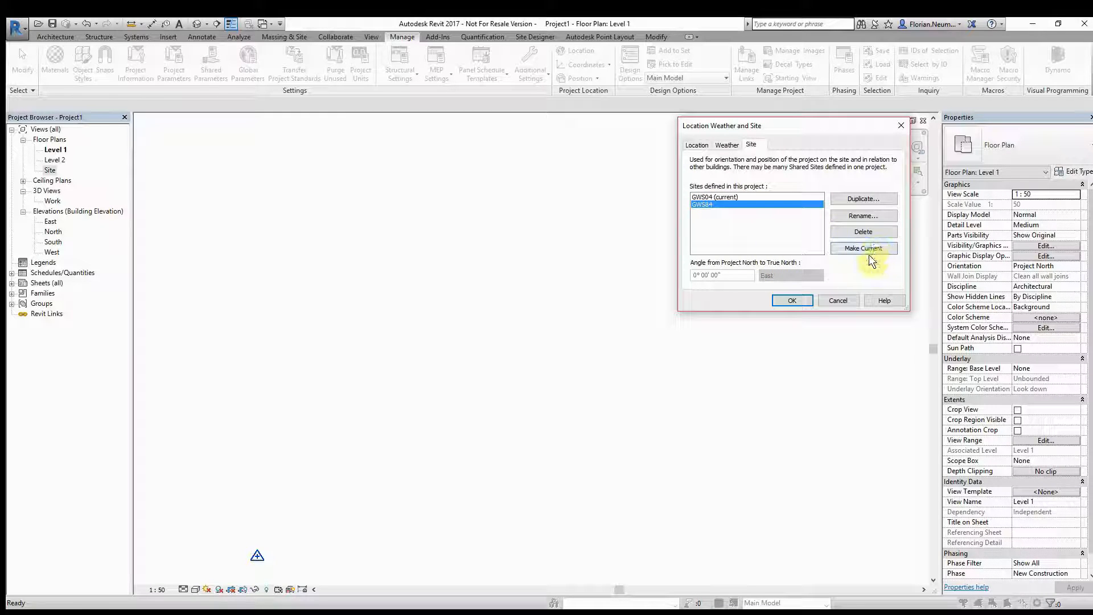
pyautogui.click(863, 248)
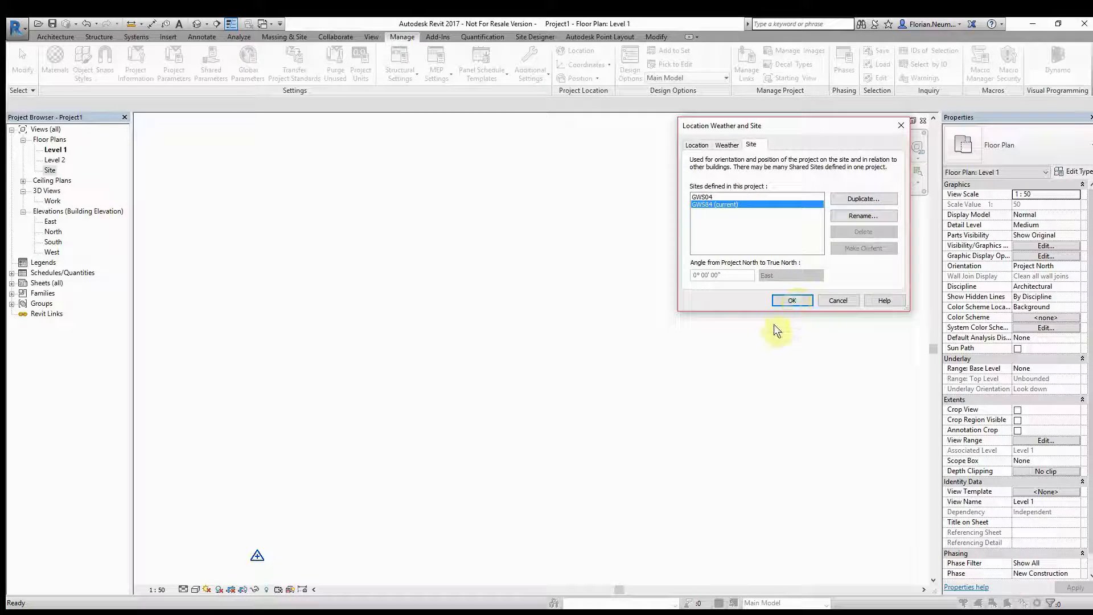
pyautogui.click(792, 301)
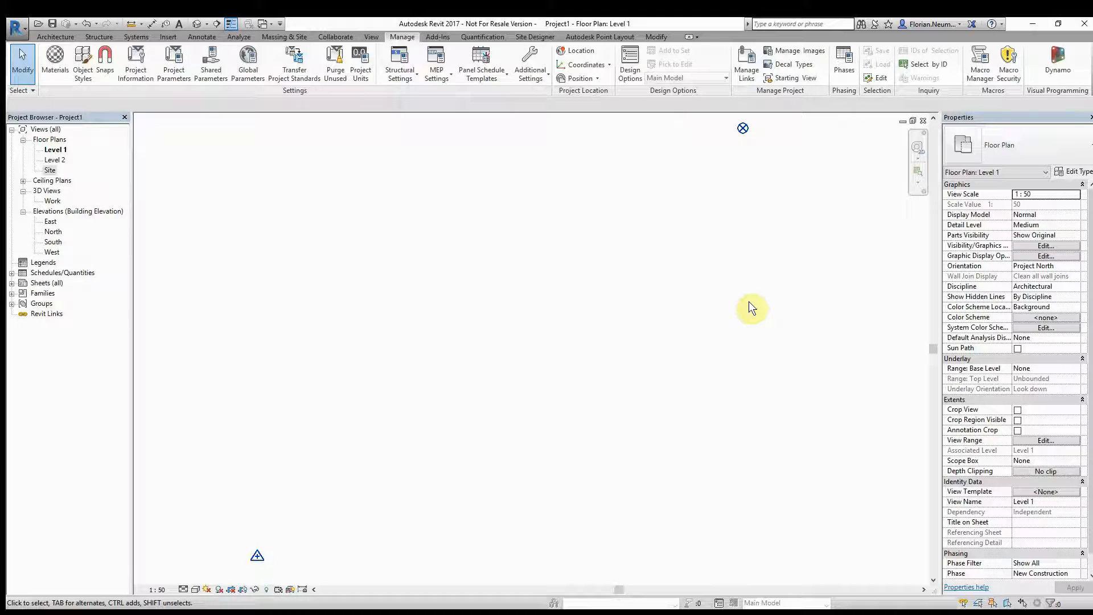
# - Switch the project's current shared site back to GWS04 in the location settings
pyautogui.click(576, 51)
pyautogui.click(752, 145)
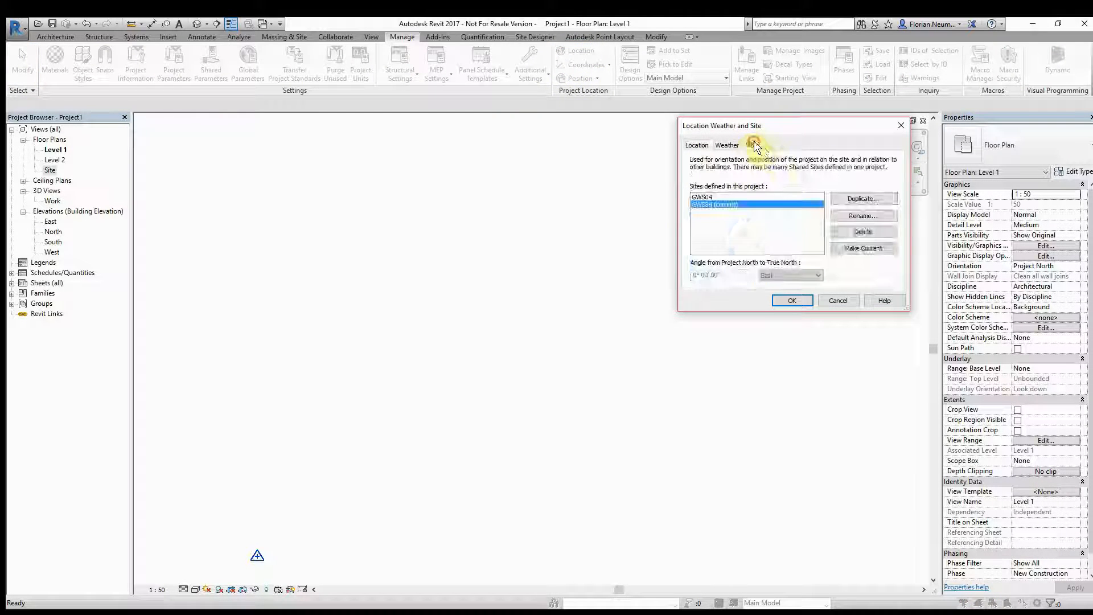
pyautogui.click(712, 196)
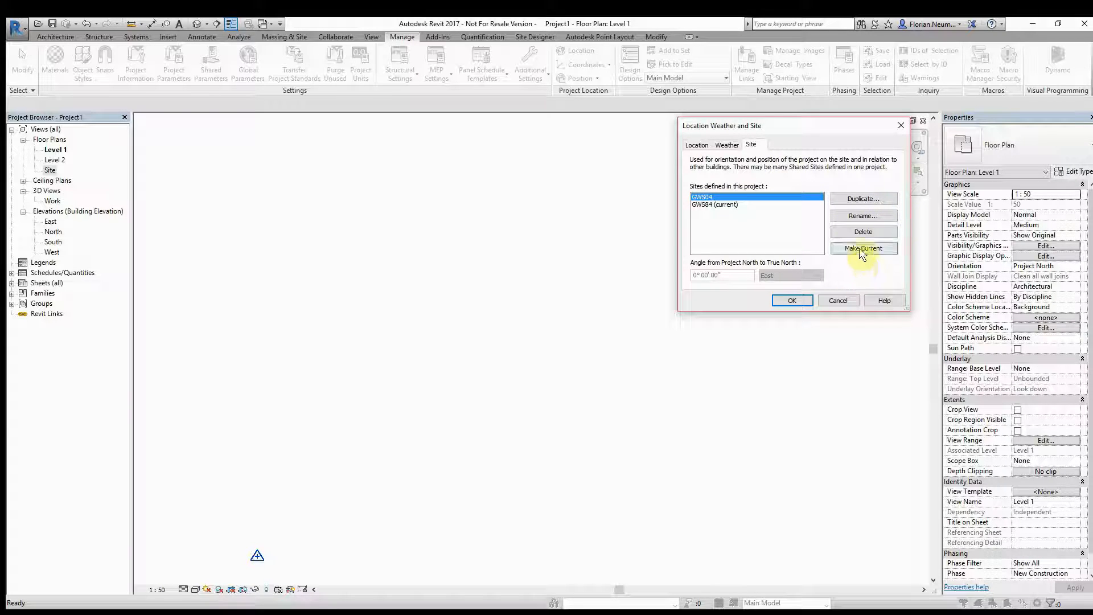
pyautogui.click(859, 249)
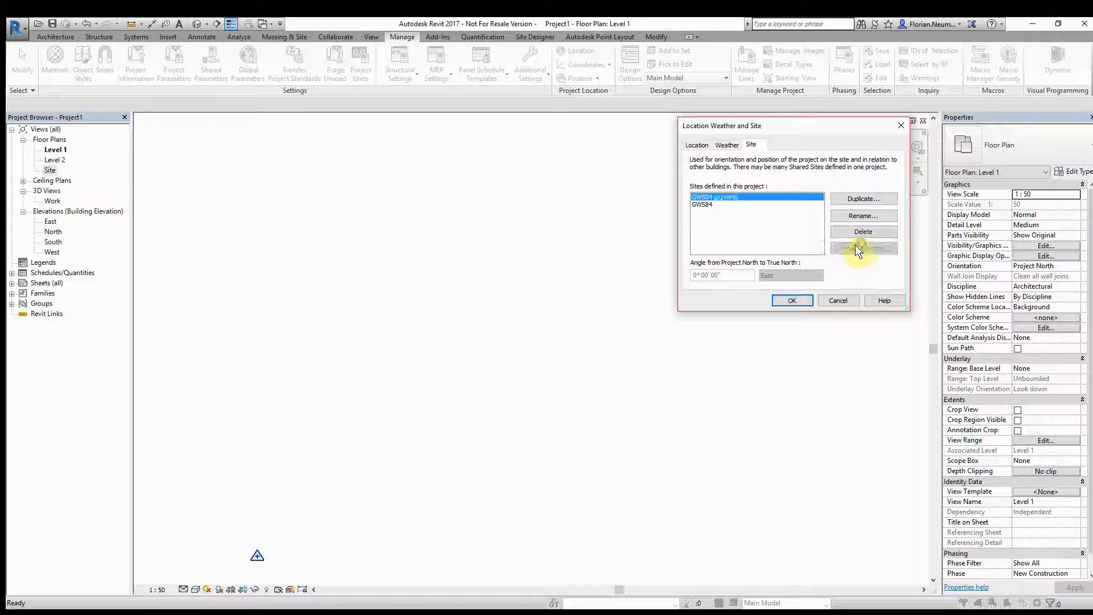
pyautogui.click(795, 300)
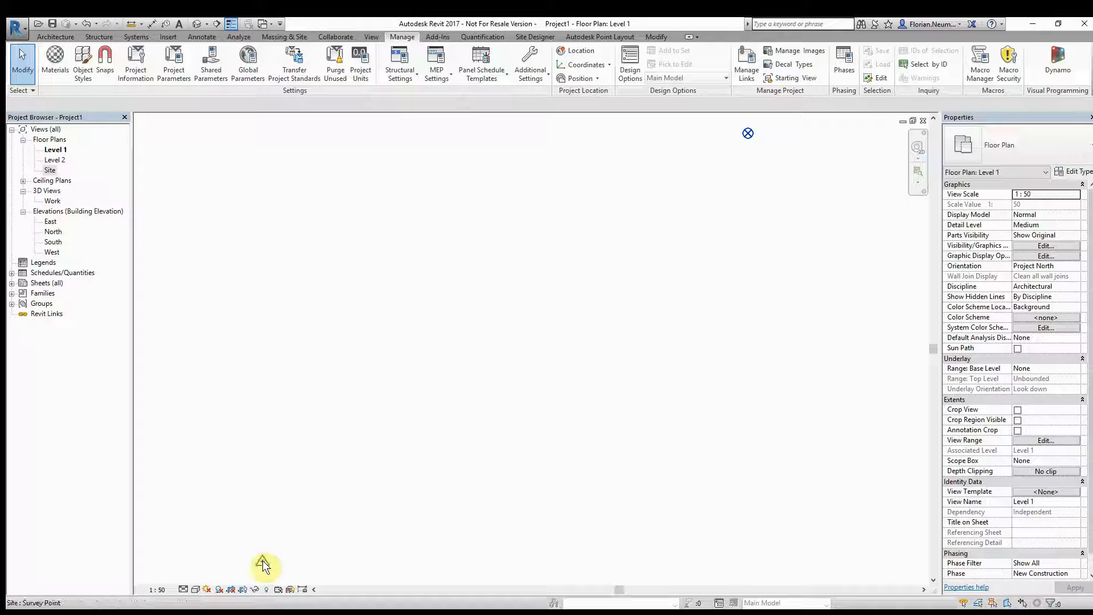
# - Place an SP-Horizontal spot coordinate with a shouldered leader on the survey point
pyautogui.moveTo(321, 510); pyautogui.dragTo(320, 509, button='middle')
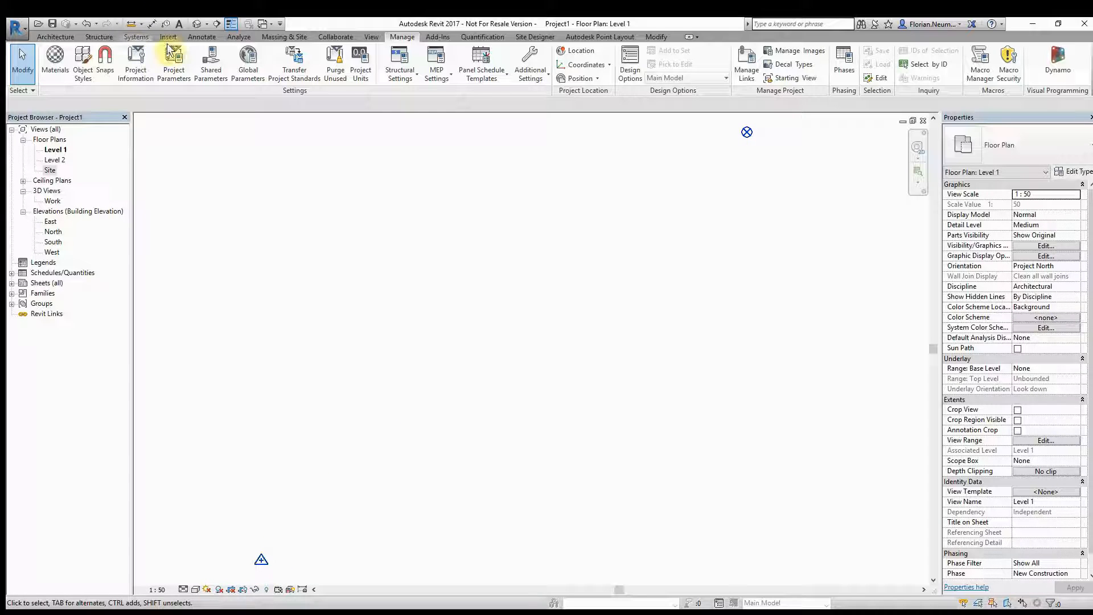
pyautogui.click(204, 36)
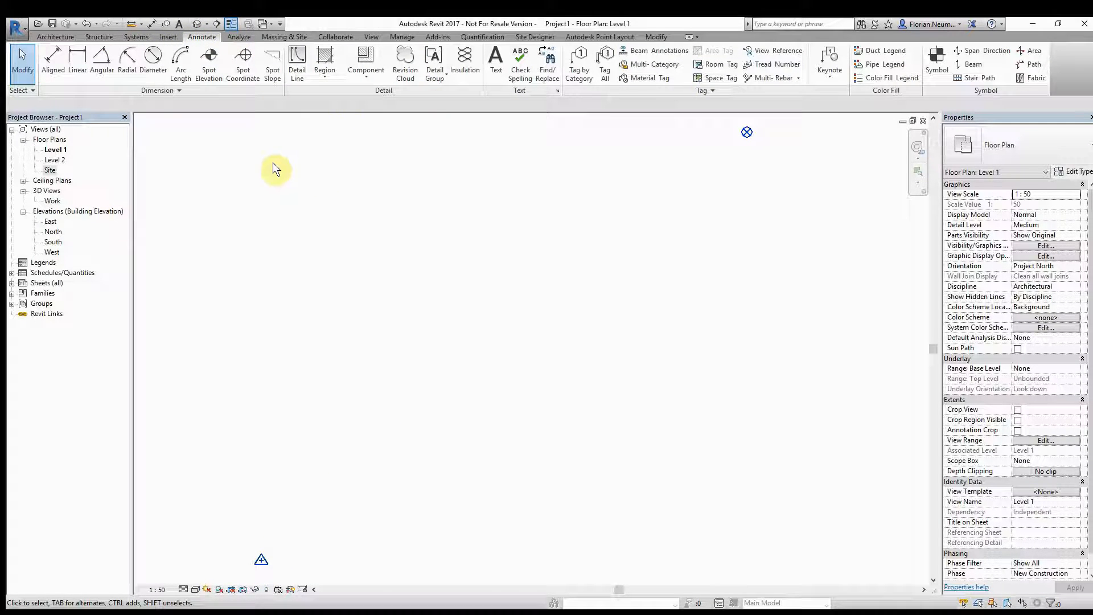
pyautogui.click(243, 59)
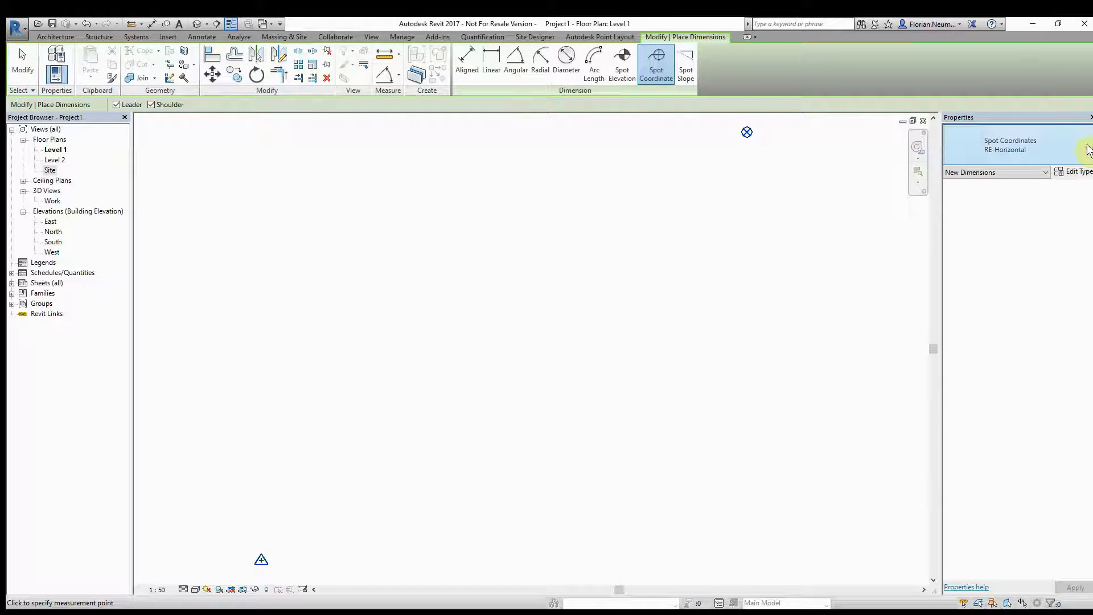
pyautogui.click(1087, 151)
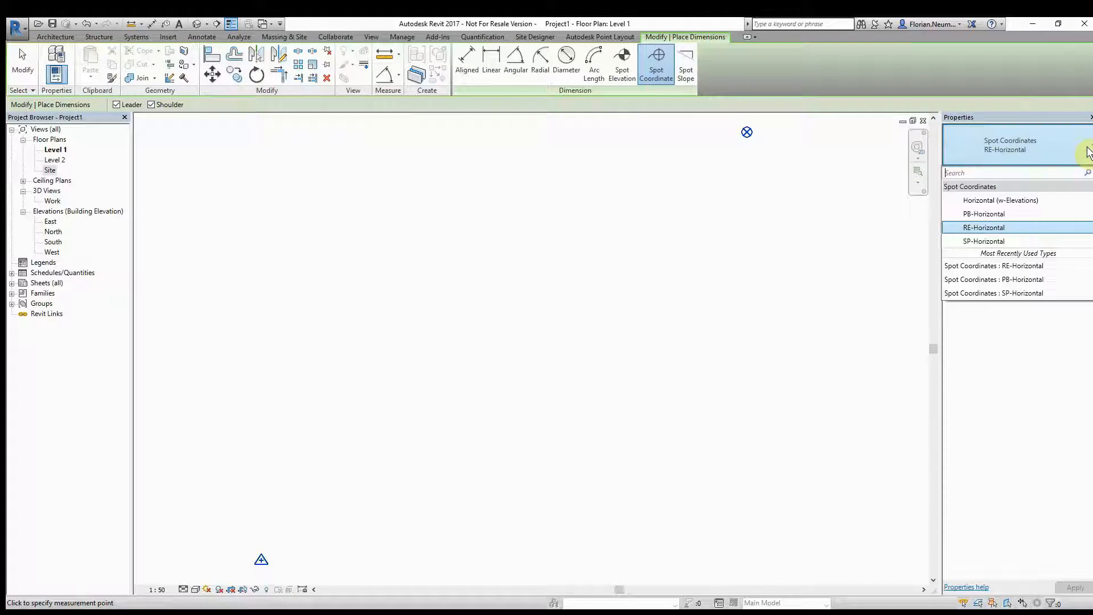
pyautogui.click(974, 242)
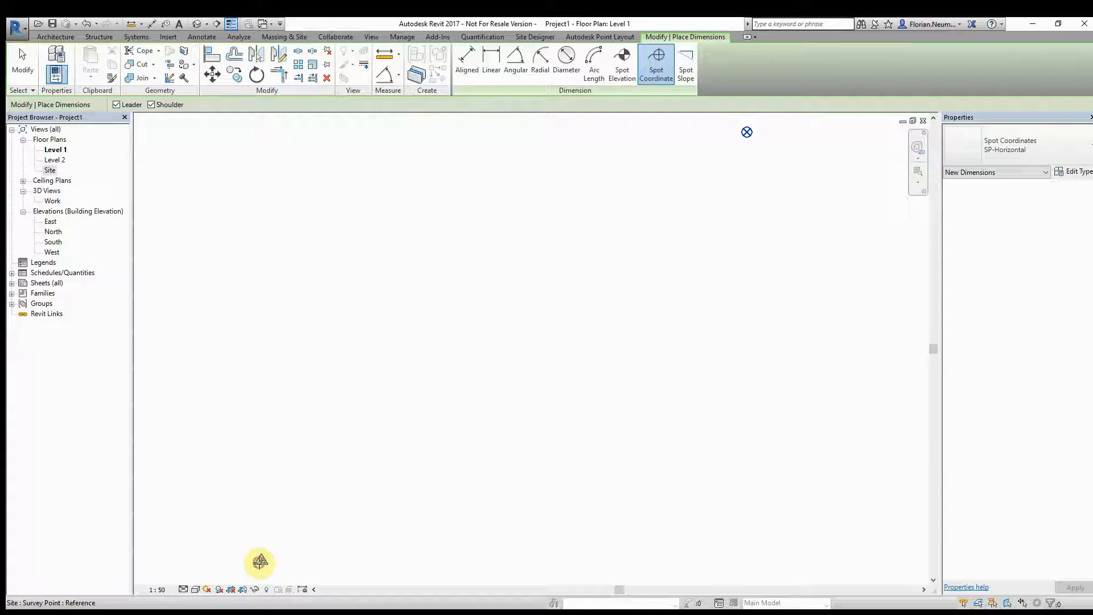
pyautogui.click(287, 545)
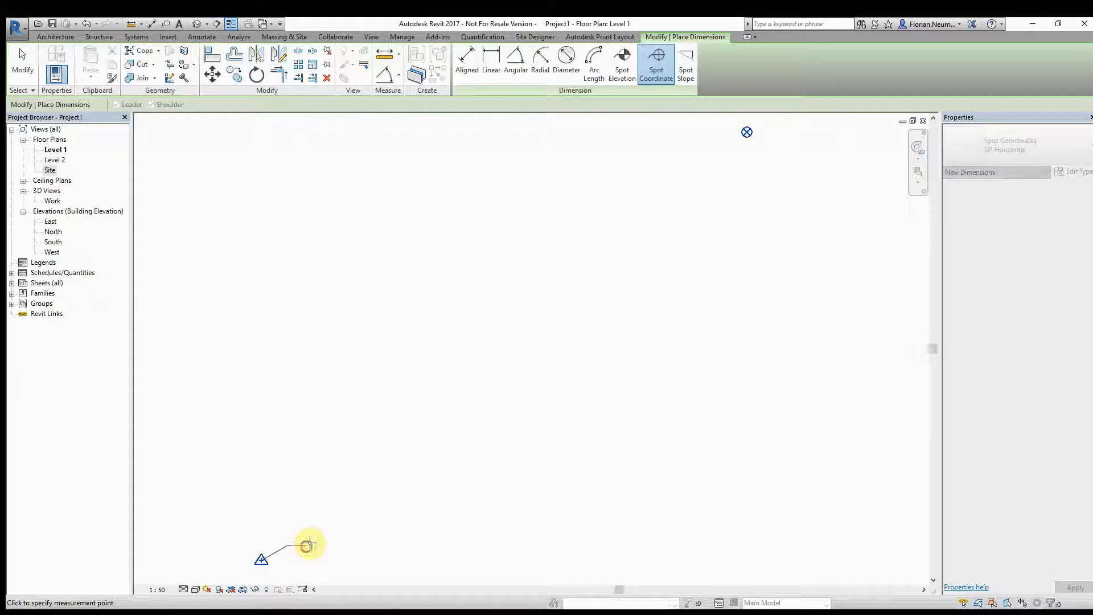
pyautogui.click(306, 546)
pyautogui.press('Escape')
# - Examine the coordinate values of the spot coordinate at the survey point, and return to the full plan view
pyautogui.moveTo(308, 527); pyautogui.dragTo(331, 489, button='middle')
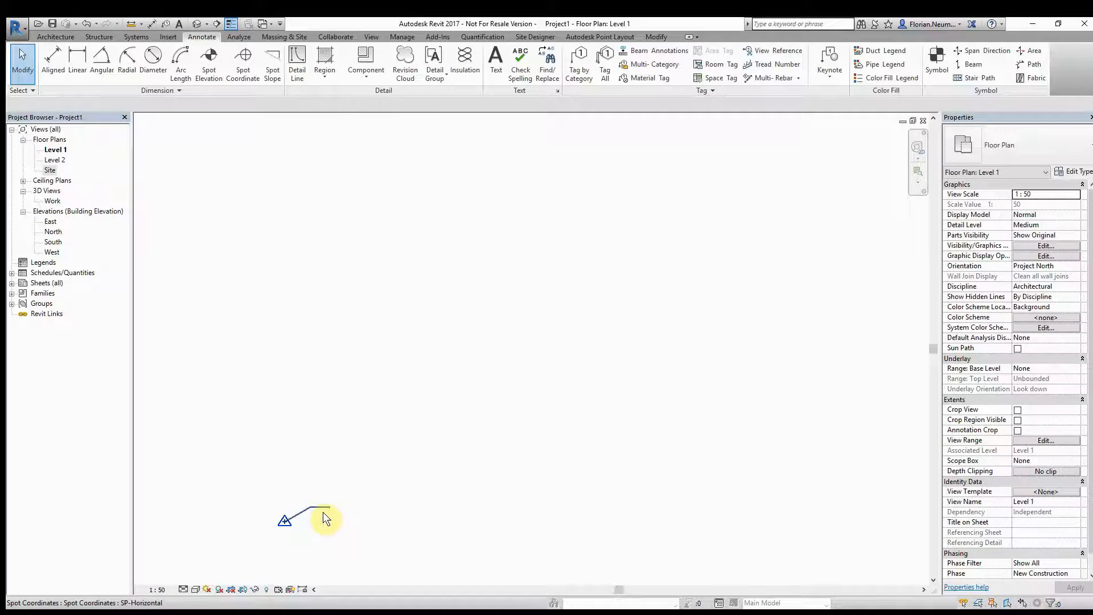
pyautogui.scroll(2, 323, 511)
pyautogui.scroll(4, 330, 509)
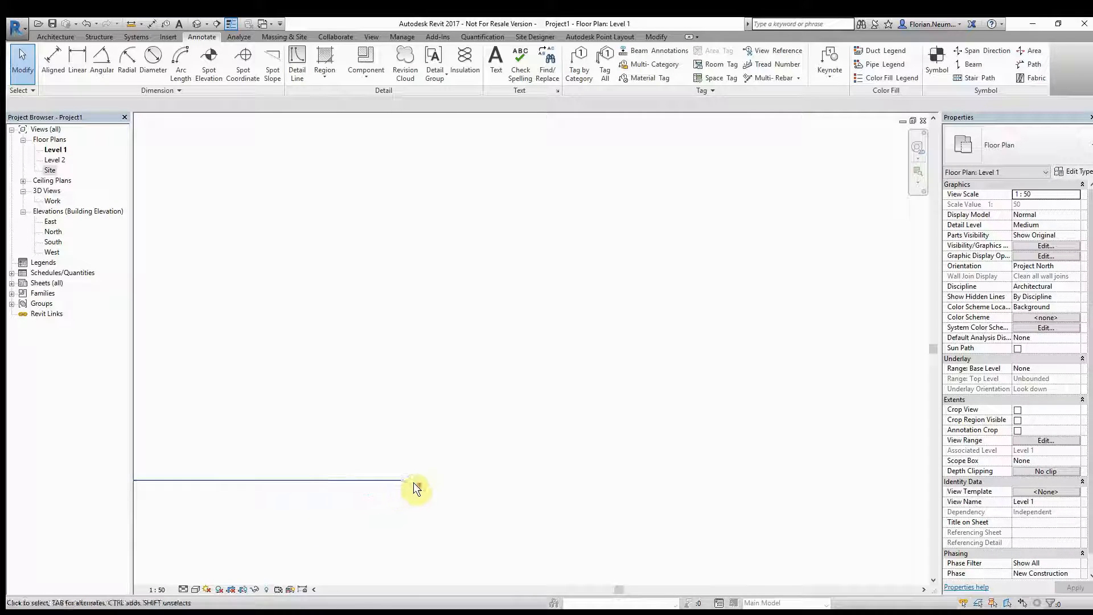
pyautogui.moveTo(388, 482); pyautogui.dragTo(405, 429, button='middle')
pyautogui.scroll(6, 405, 429)
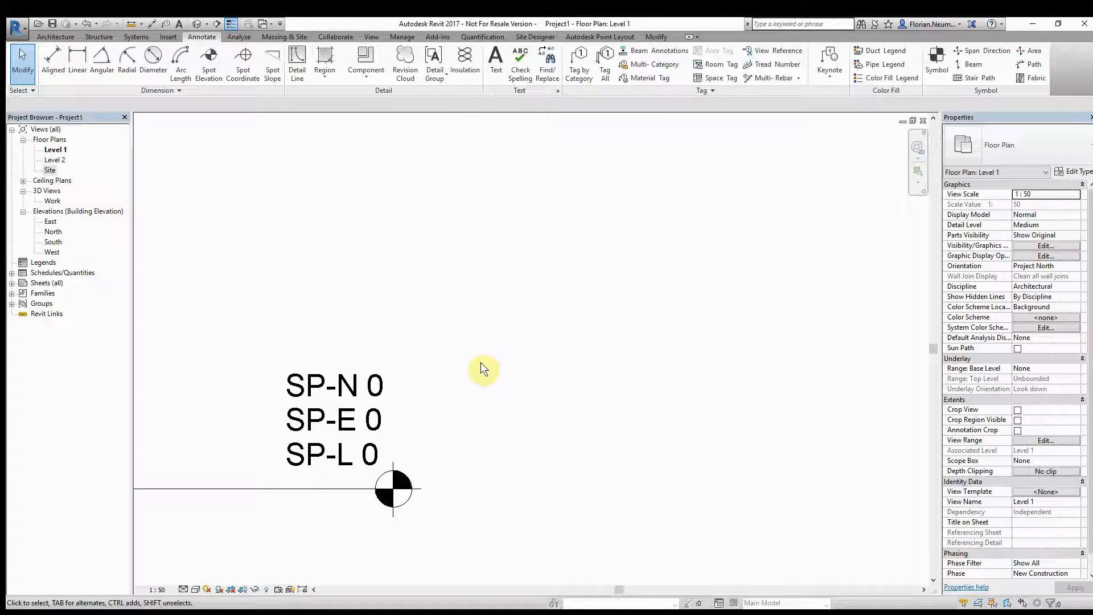
pyautogui.press('z')
pyautogui.press('f')
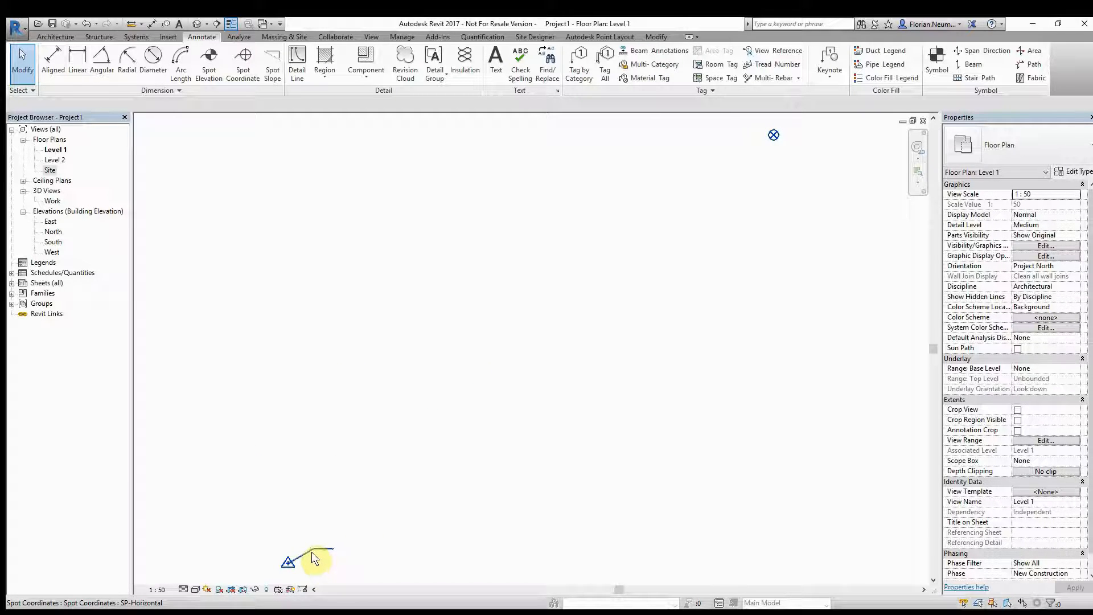
# - Delete the spot coordinate at the survey point and turn off the Survey Point subcategory's visibility in the Level 1 view
pyautogui.click(312, 551)
pyautogui.press('Delete')
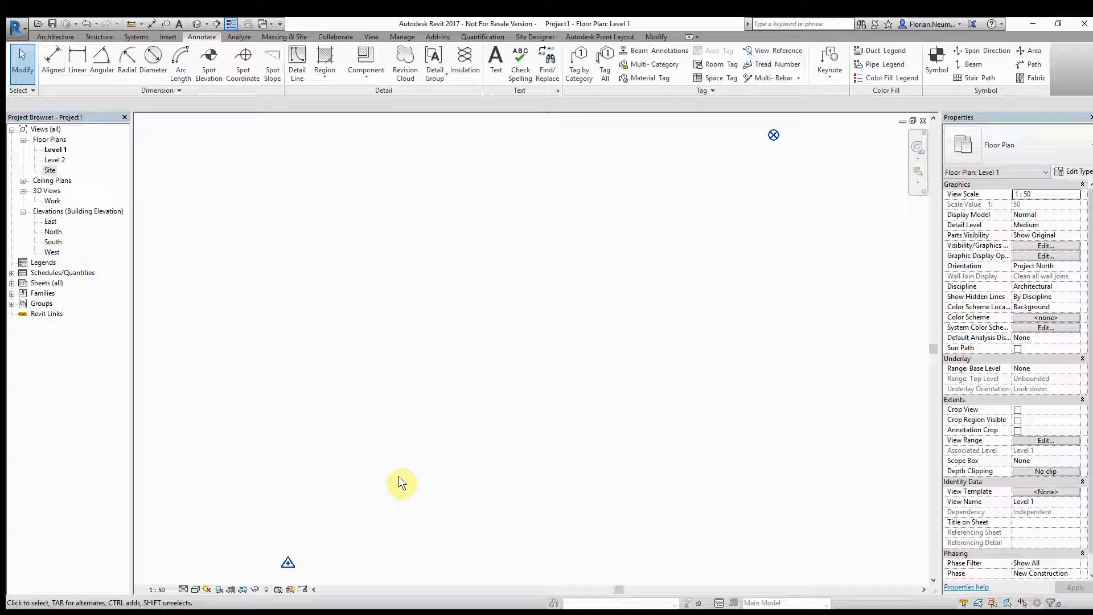
pyautogui.click(1035, 245)
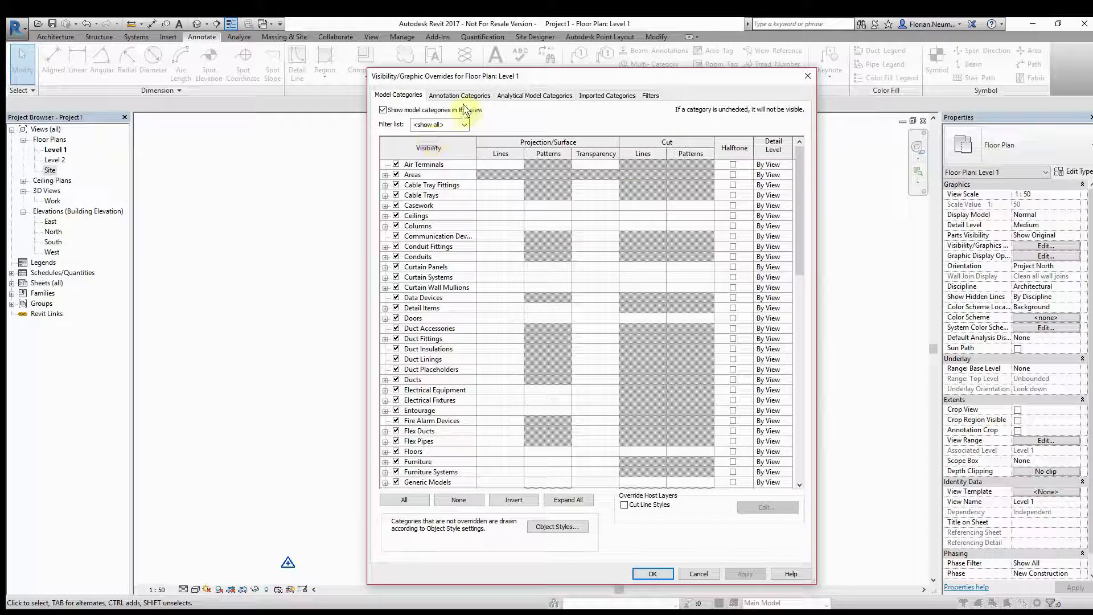
pyautogui.moveTo(799, 254); pyautogui.dragTo(798, 433)
pyautogui.click(385, 329)
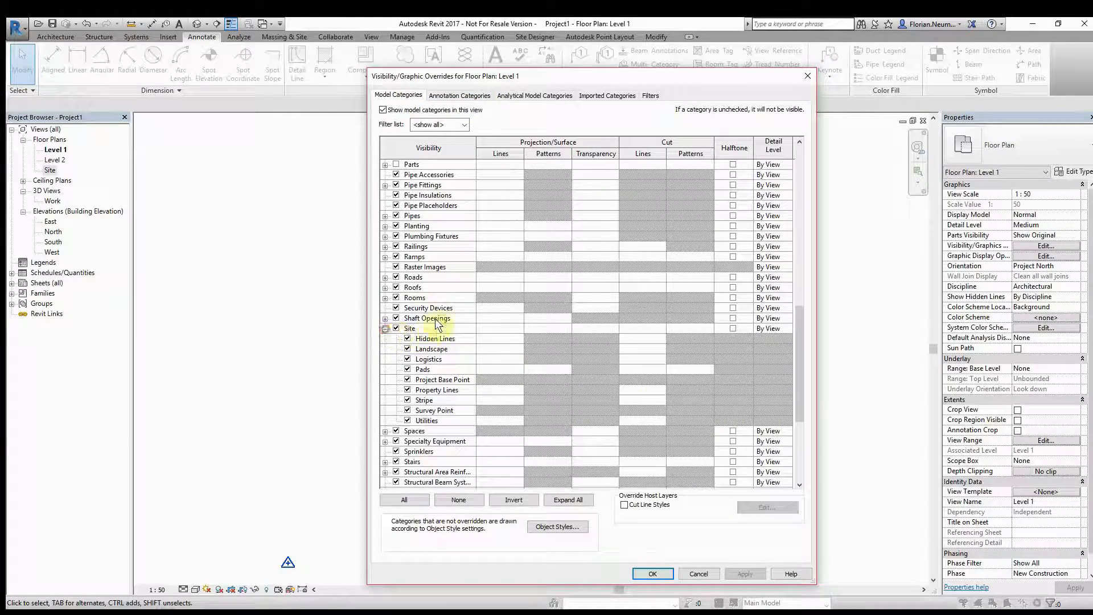
pyautogui.click(407, 410)
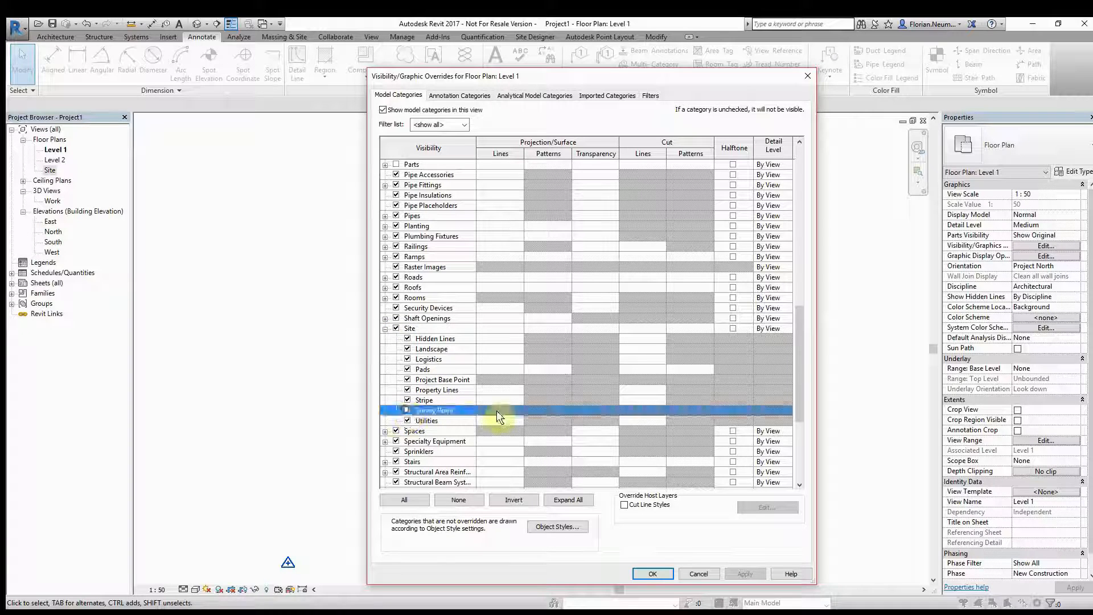
pyautogui.click(662, 573)
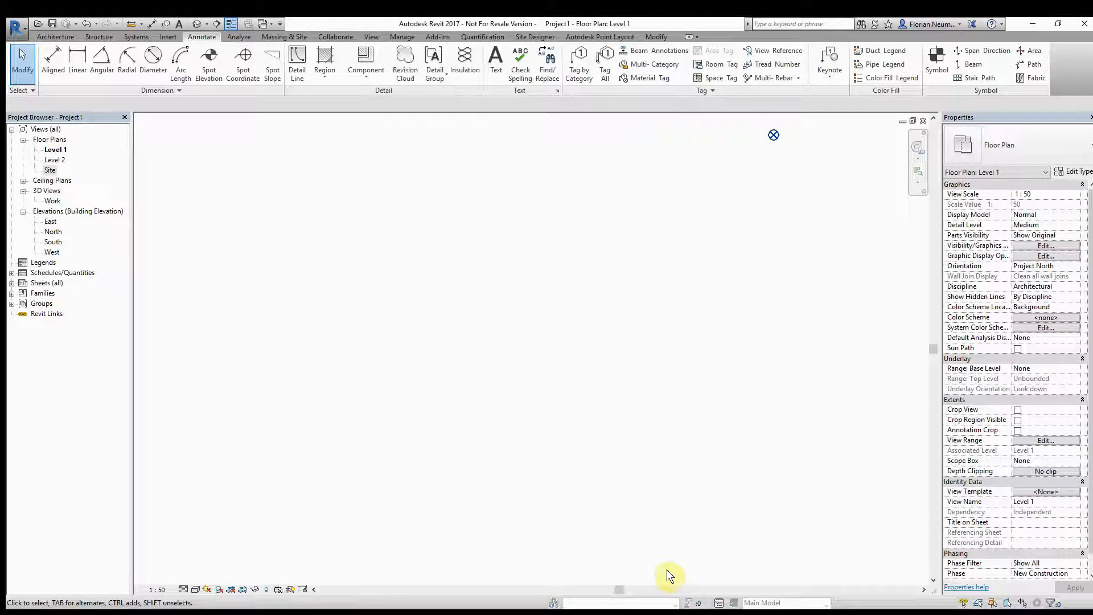
pyautogui.middleClick(641, 295)
pyautogui.middleClick(642, 295)
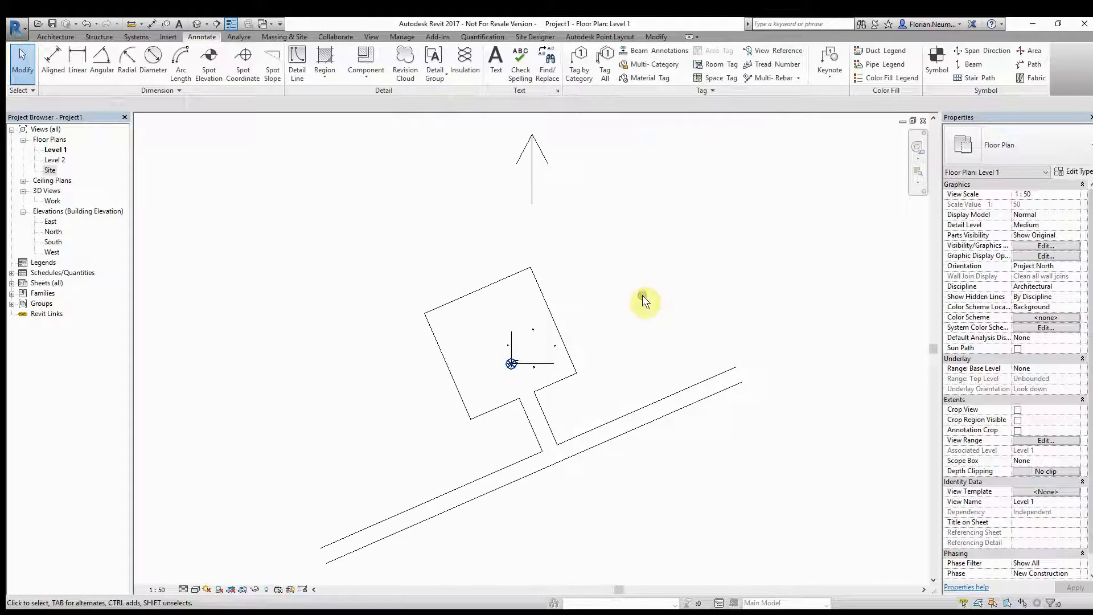
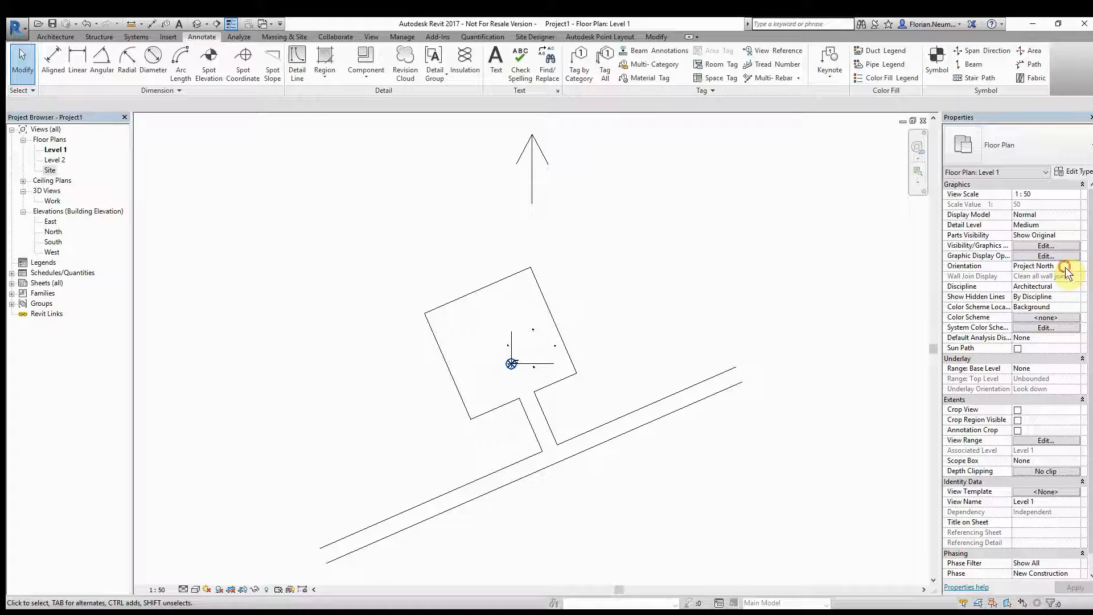
# - Switch the Level 1 view's orientation to True North and back to Project North
pyautogui.click(1076, 267)
pyautogui.click(1075, 267)
pyautogui.click(1032, 287)
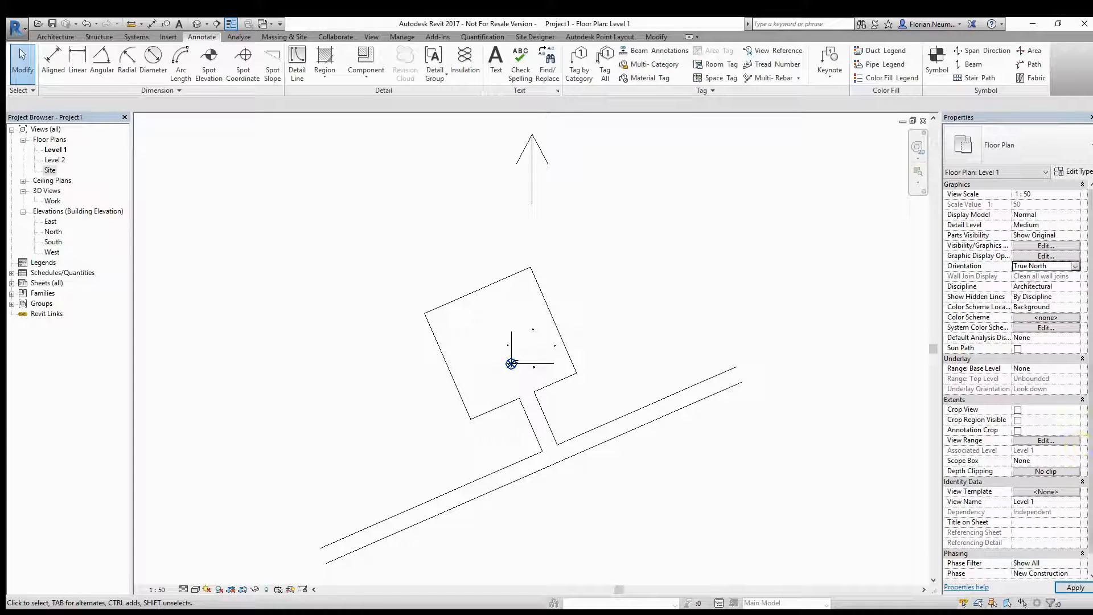
pyautogui.click(1066, 590)
pyautogui.click(1052, 266)
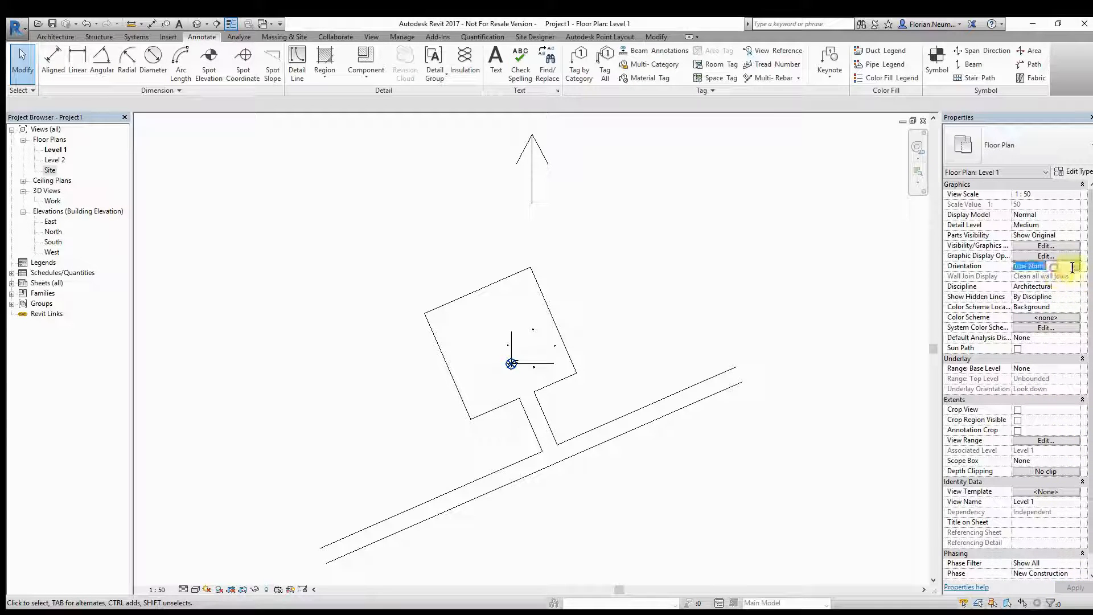
pyautogui.click(1075, 266)
pyautogui.click(1059, 275)
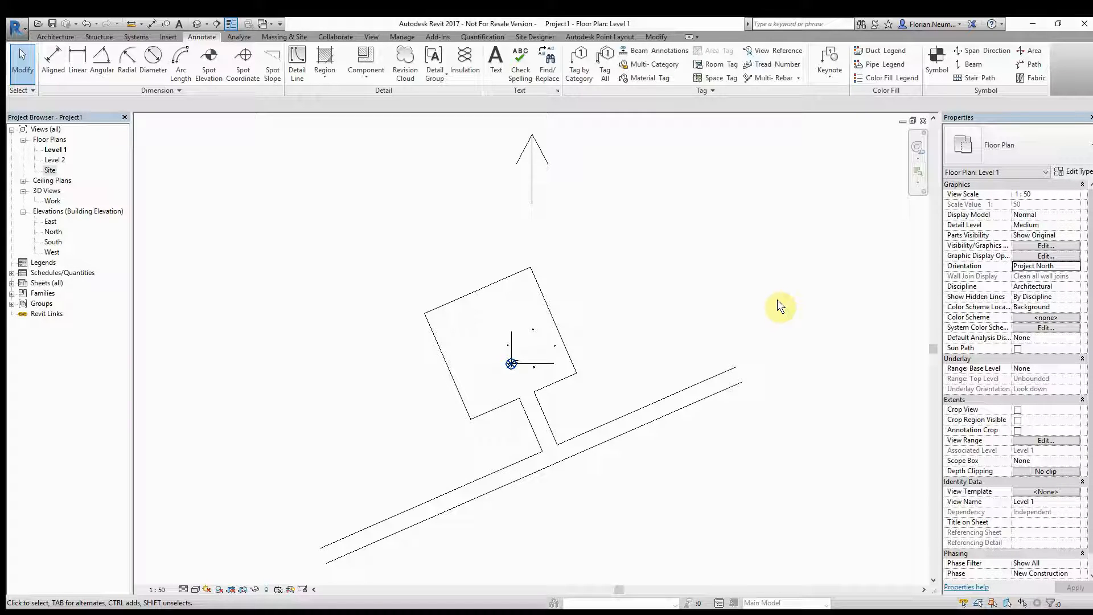
# - Rotate project north by aligning it to the lower road line of the linked survey drawing
pyautogui.moveTo(464, 250); pyautogui.dragTo(466, 253, button='middle')
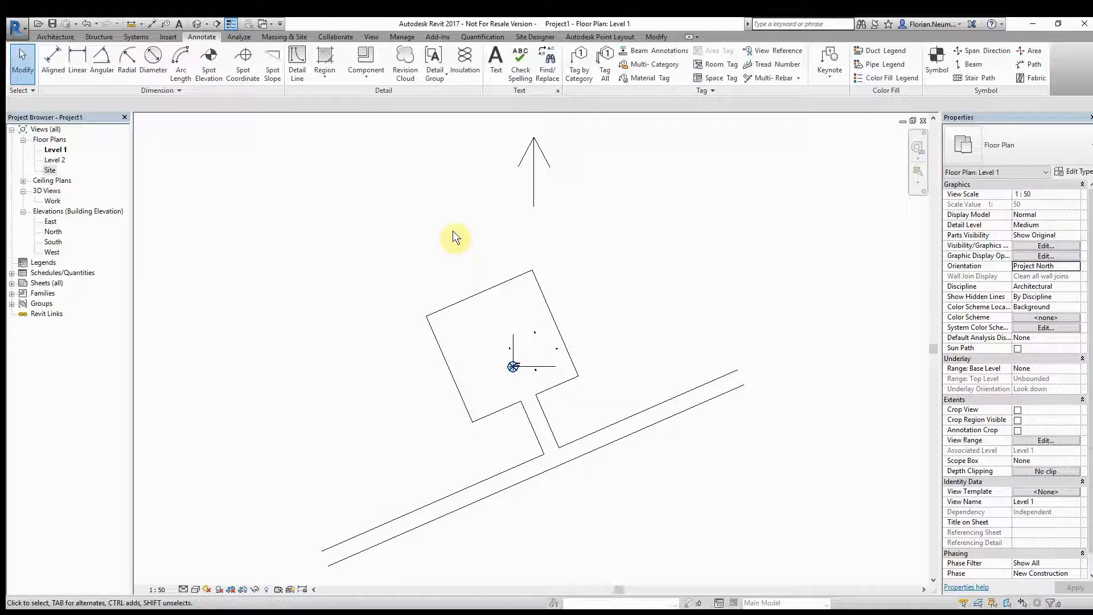
pyautogui.click(402, 36)
pyautogui.click(596, 66)
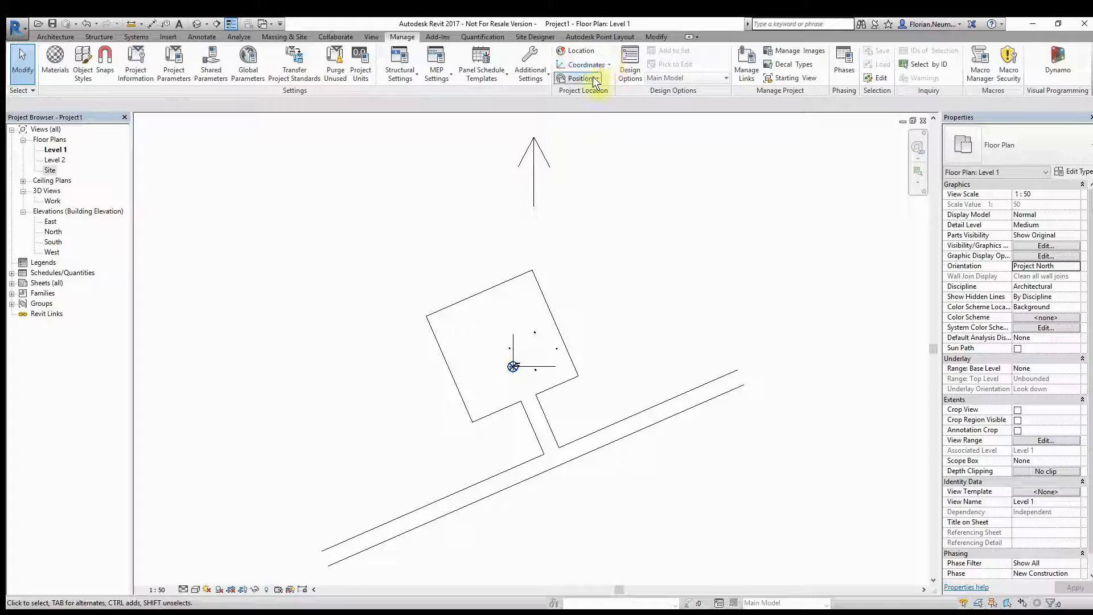
pyautogui.click(581, 79)
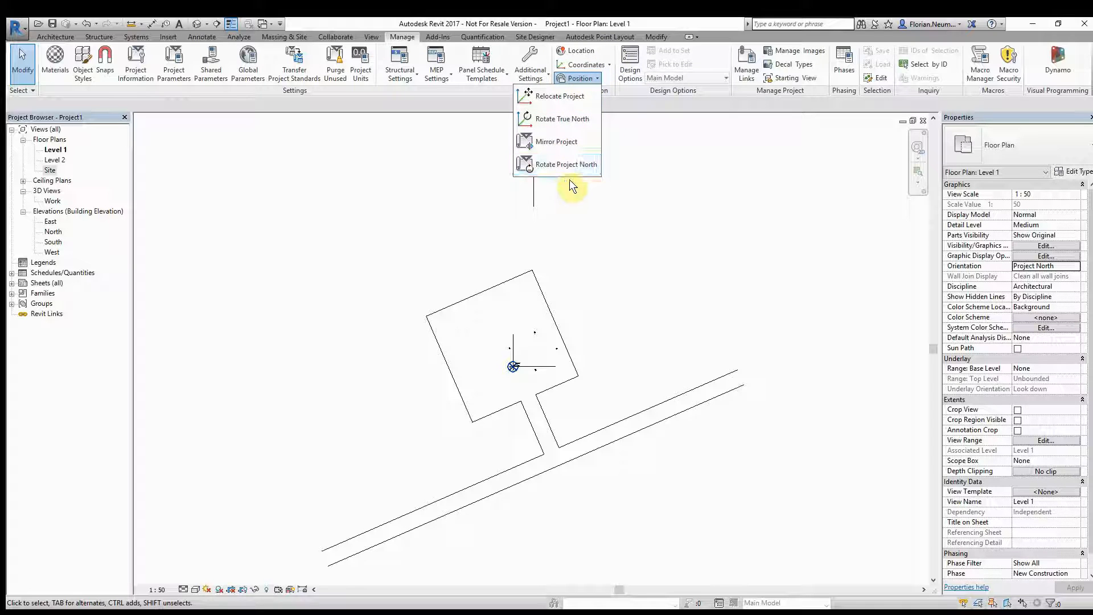
pyautogui.click(564, 164)
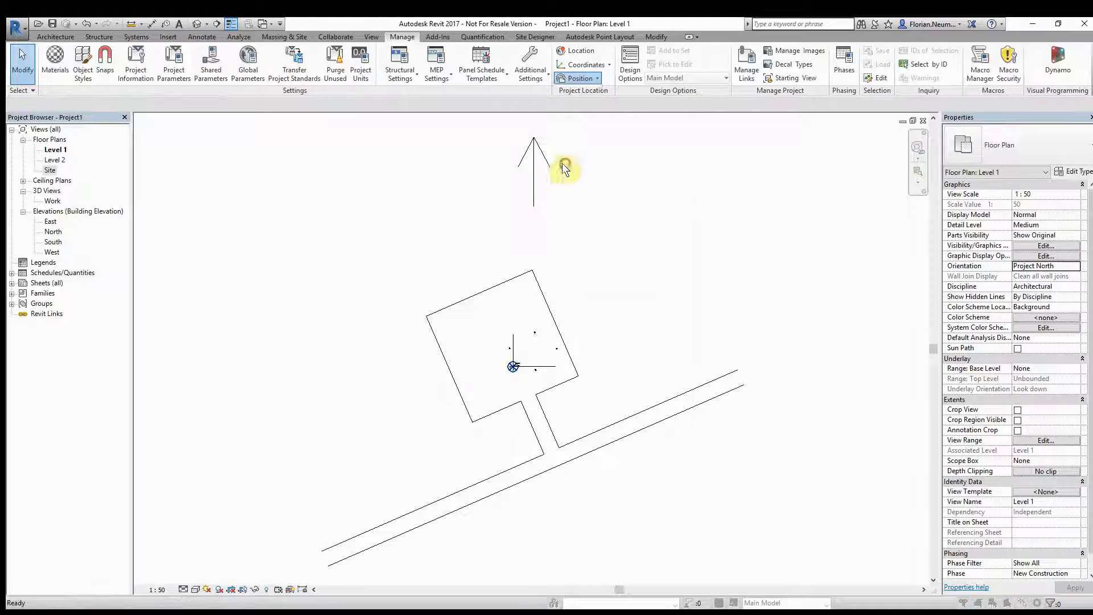
pyautogui.click(501, 358)
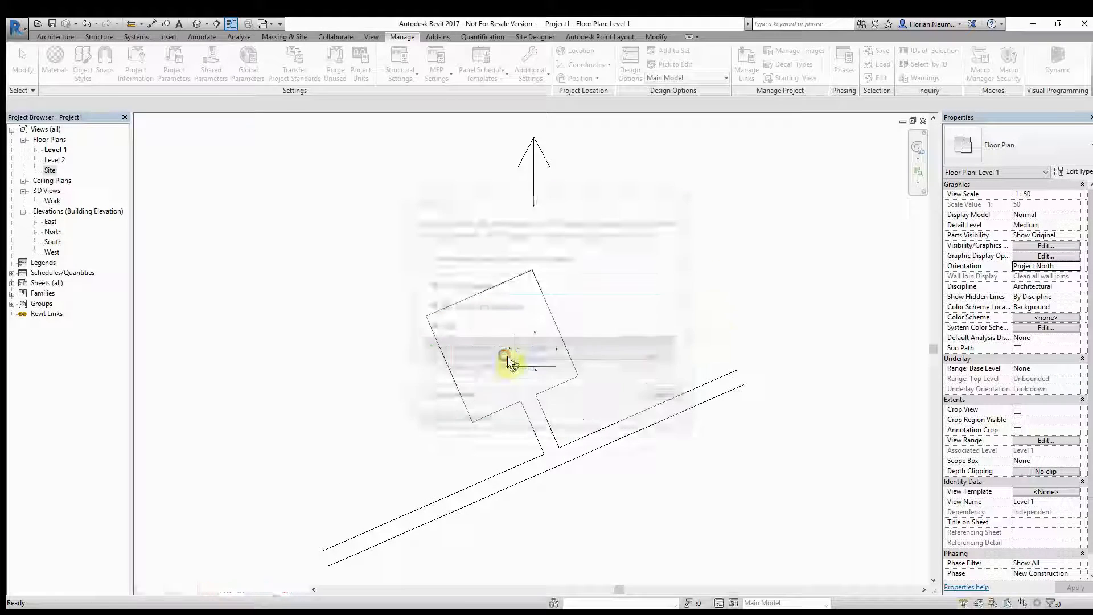
pyautogui.click(593, 455)
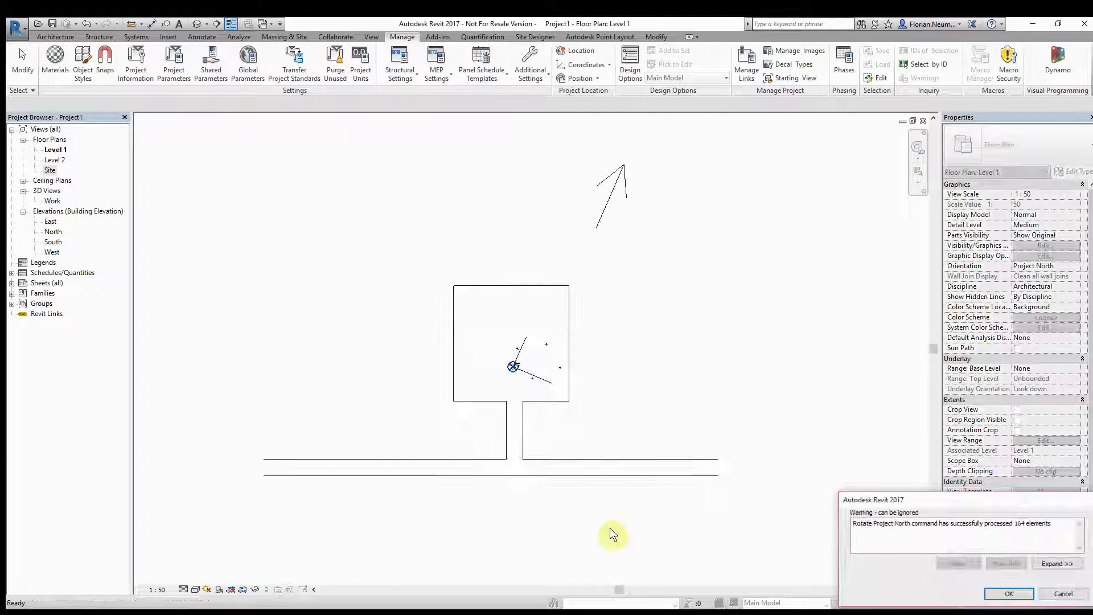
pyautogui.click(1031, 598)
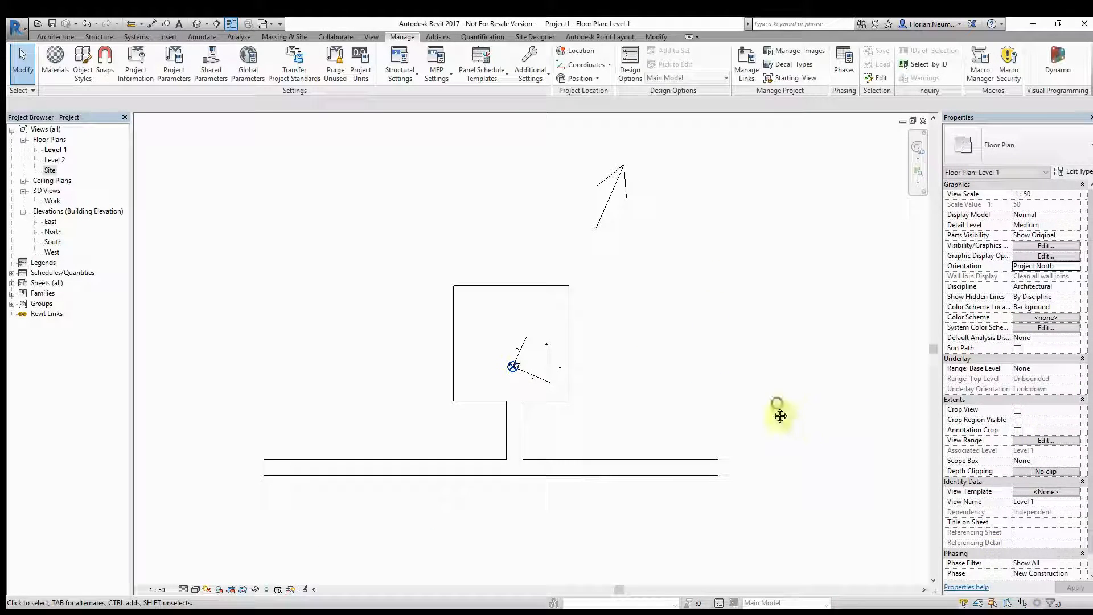
# - Examine how the grids, elevation markers and spot coordinates sit within the site boundary after the project north rotation
pyautogui.scroll(6, 563, 438)
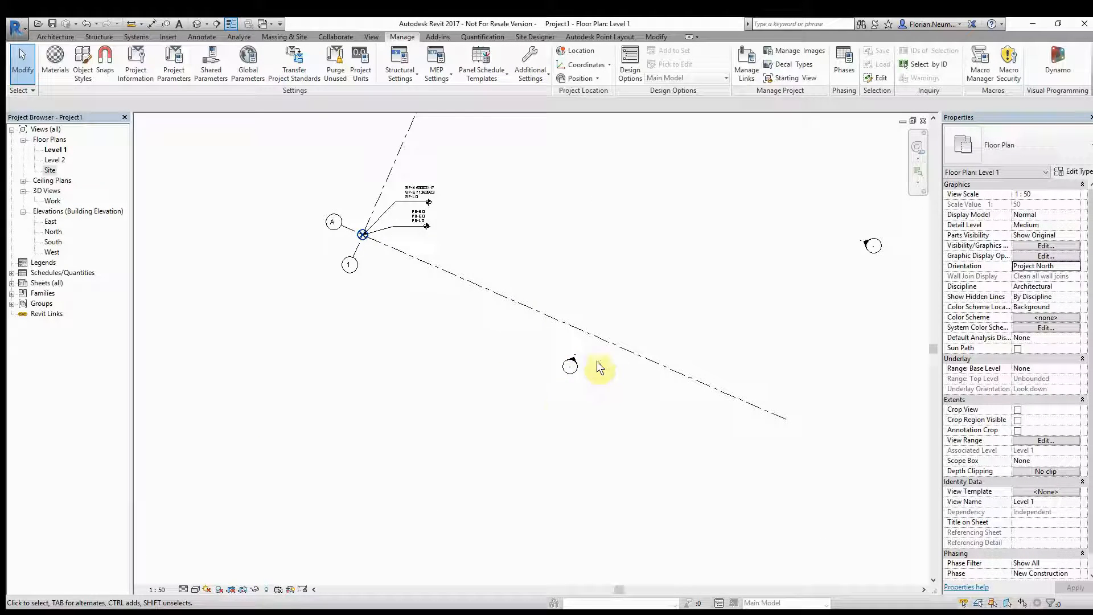
pyautogui.scroll(2, 596, 360)
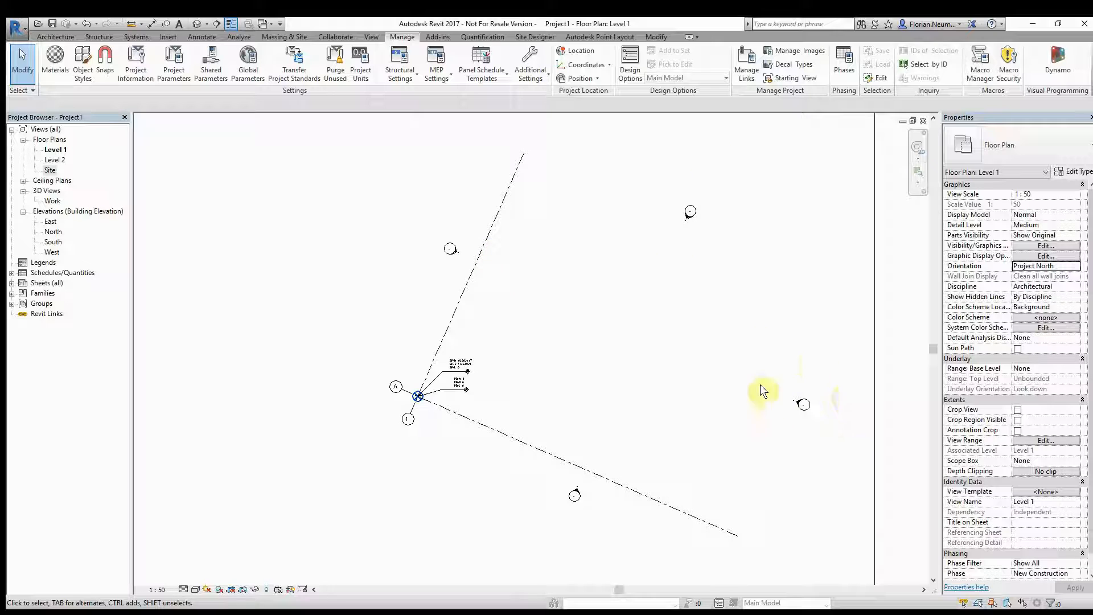
pyautogui.scroll(-1, 475, 435)
pyautogui.scroll(-4, 475, 429)
pyautogui.moveTo(442, 449); pyautogui.dragTo(517, 433, button='middle')
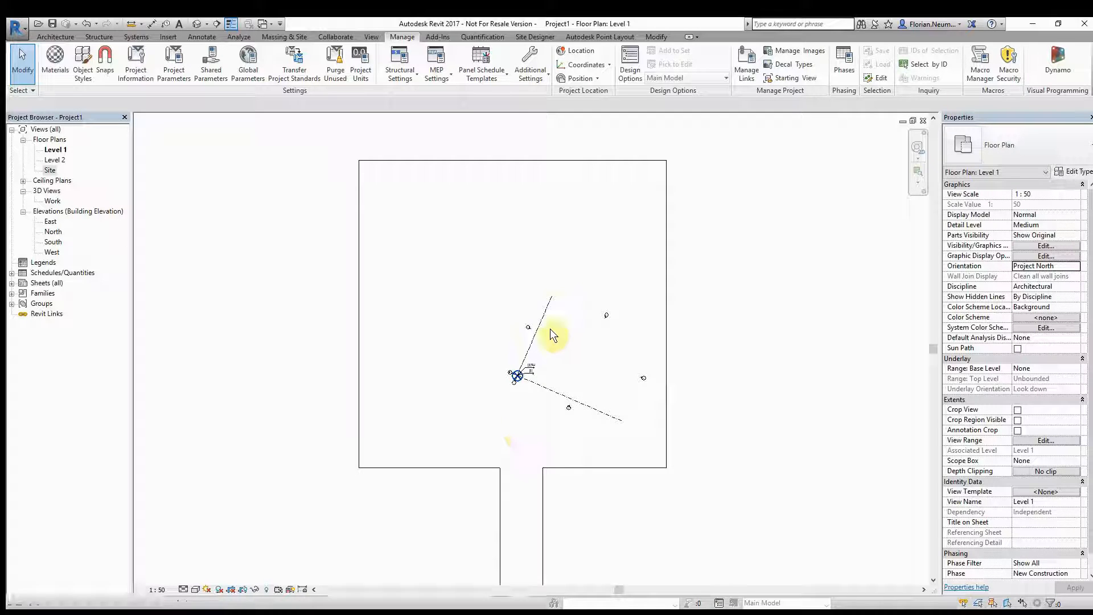
pyautogui.scroll(1, 535, 398)
pyautogui.moveTo(534, 398); pyautogui.dragTo(521, 421, button='middle')
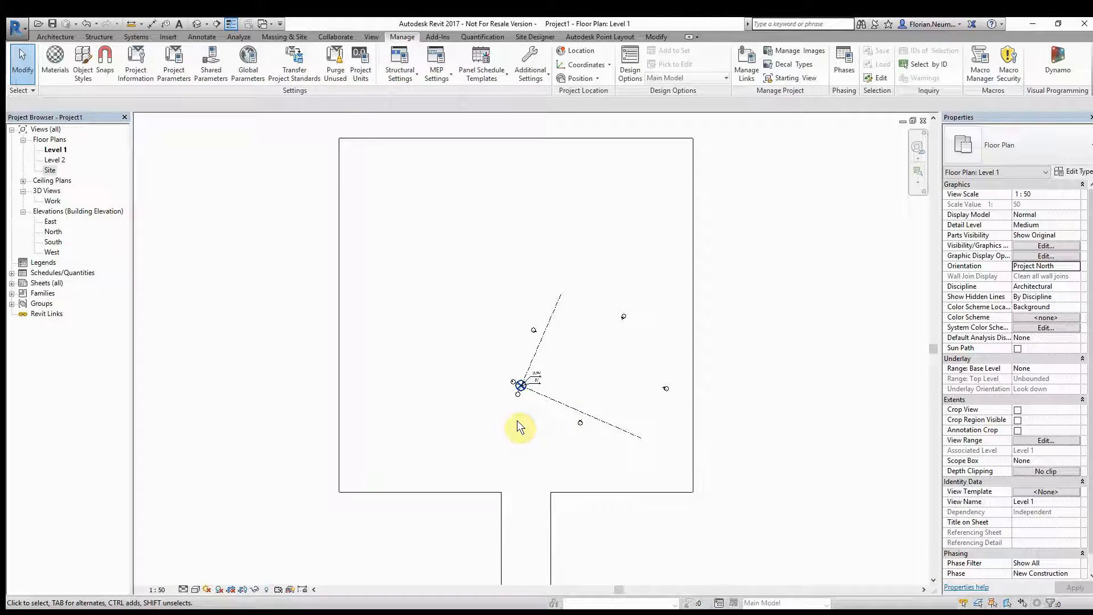
pyautogui.moveTo(433, 343); pyautogui.dragTo(433, 342, button='middle')
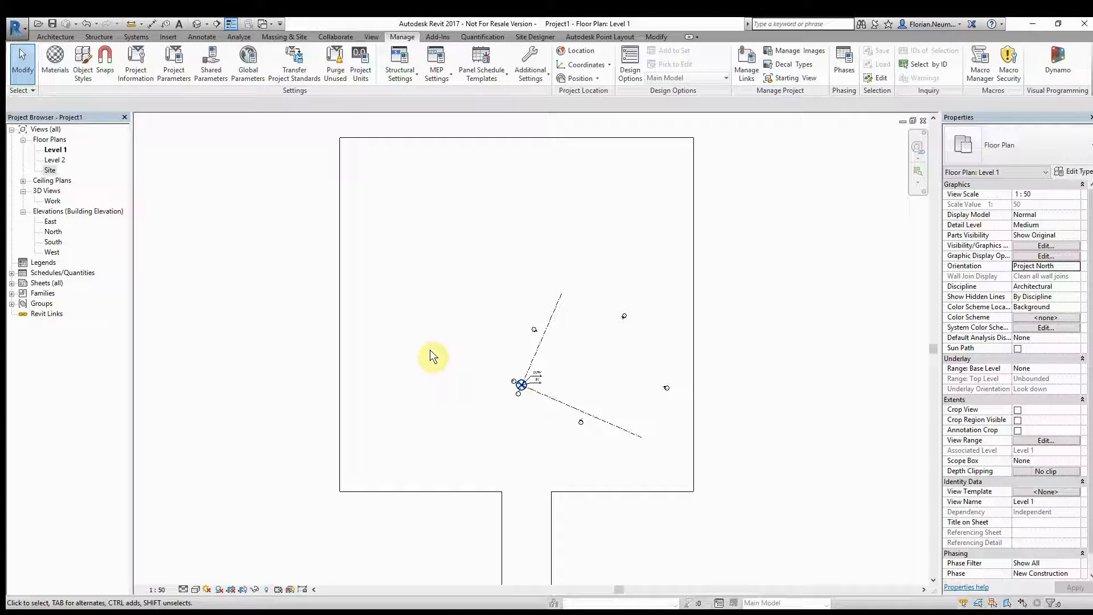
pyautogui.moveTo(447, 371); pyautogui.dragTo(447, 373, button='middle')
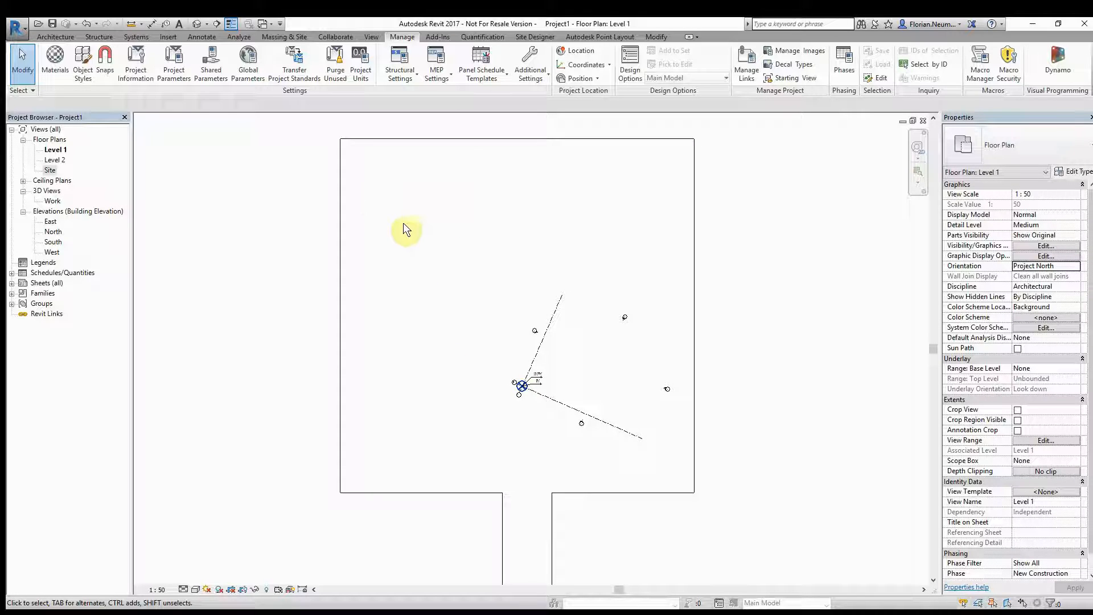
pyautogui.moveTo(449, 338); pyautogui.dragTo(454, 342, button='middle')
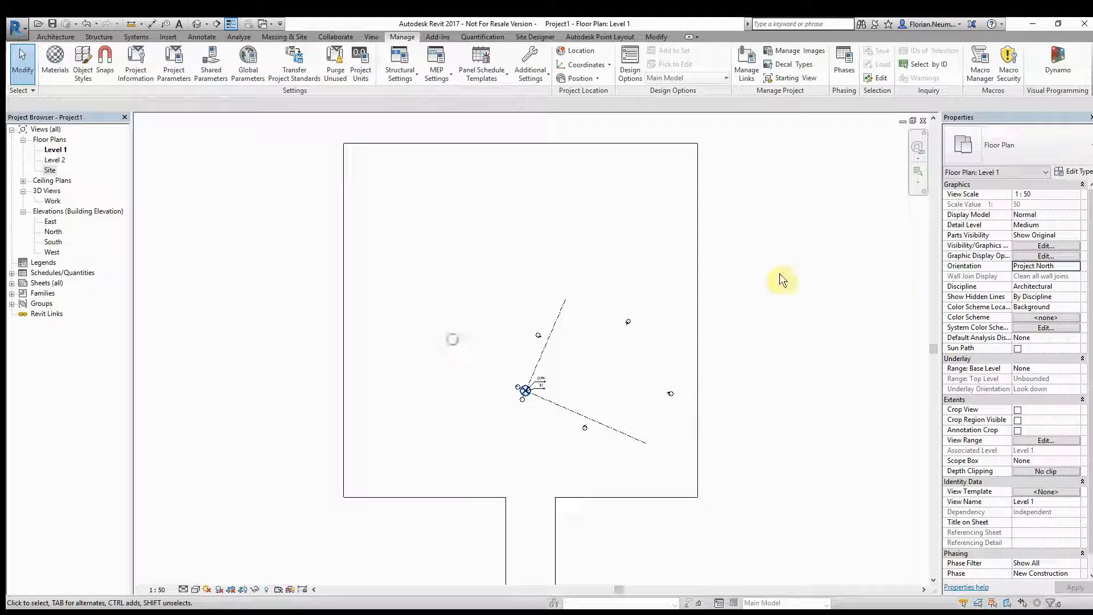
# - Compare the rotated site by setting the Level 1 view's orientation to True North and returning it to Project North
pyautogui.click(1060, 266)
pyautogui.click(1074, 266)
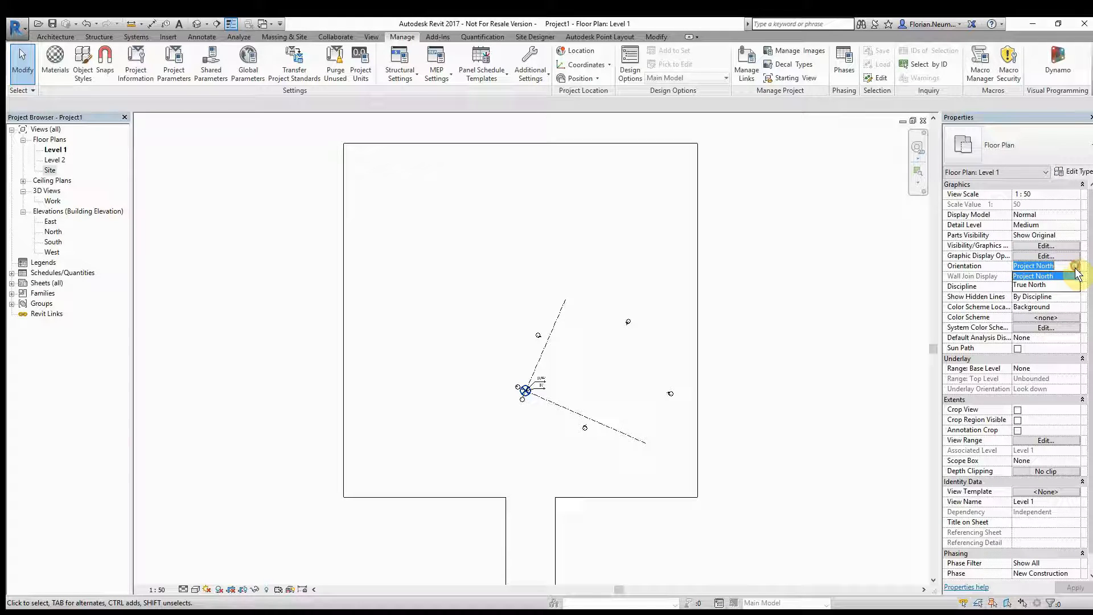
pyautogui.click(1031, 285)
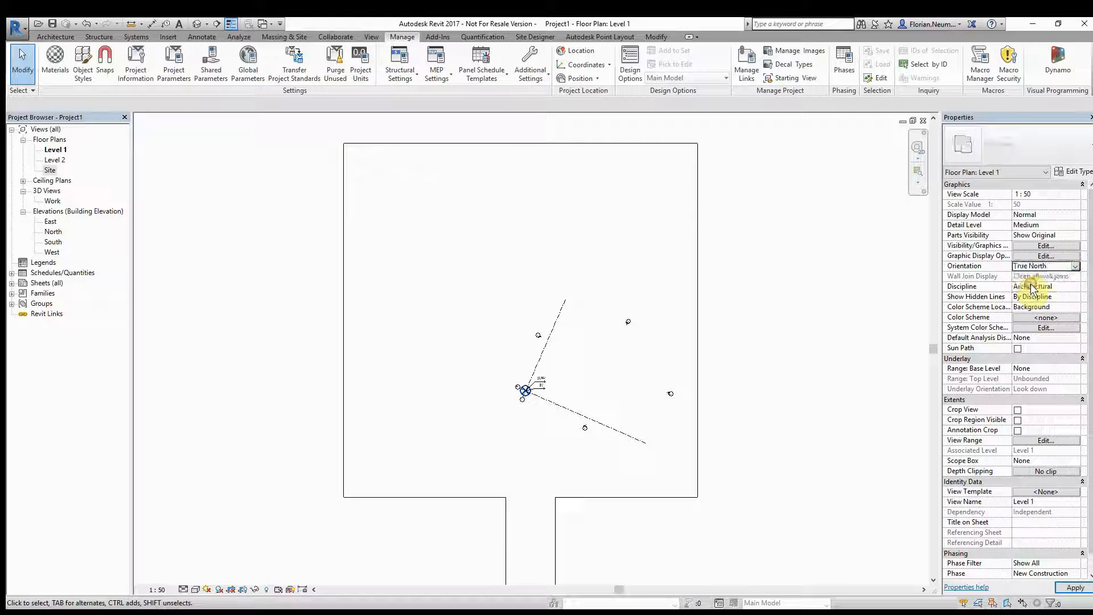
pyautogui.click(1079, 587)
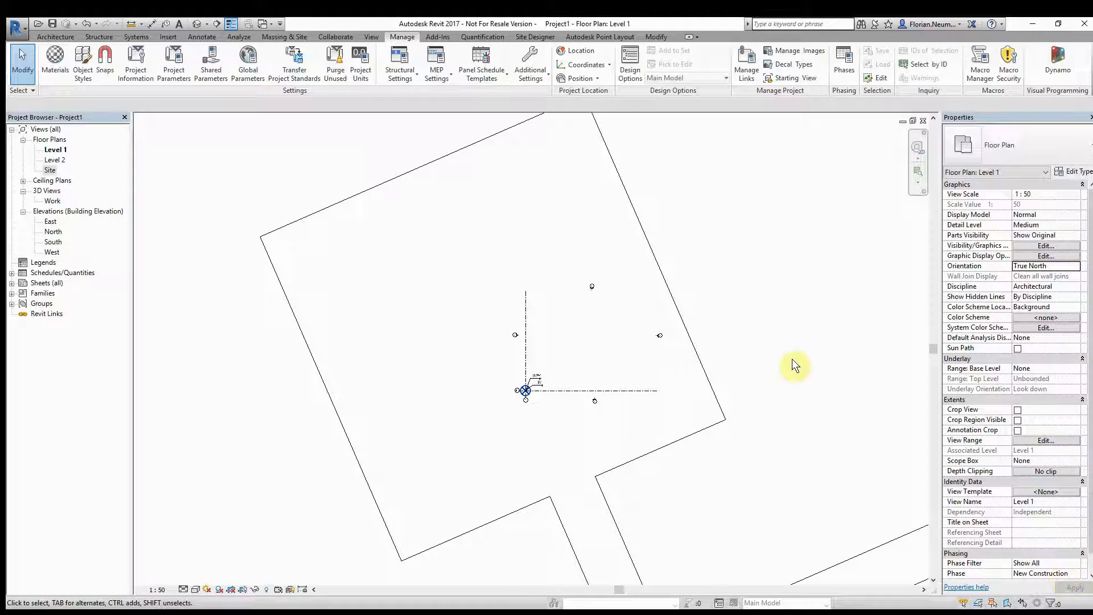
pyautogui.scroll(-5, 715, 330)
pyautogui.moveTo(674, 321); pyautogui.dragTo(643, 363, button='middle')
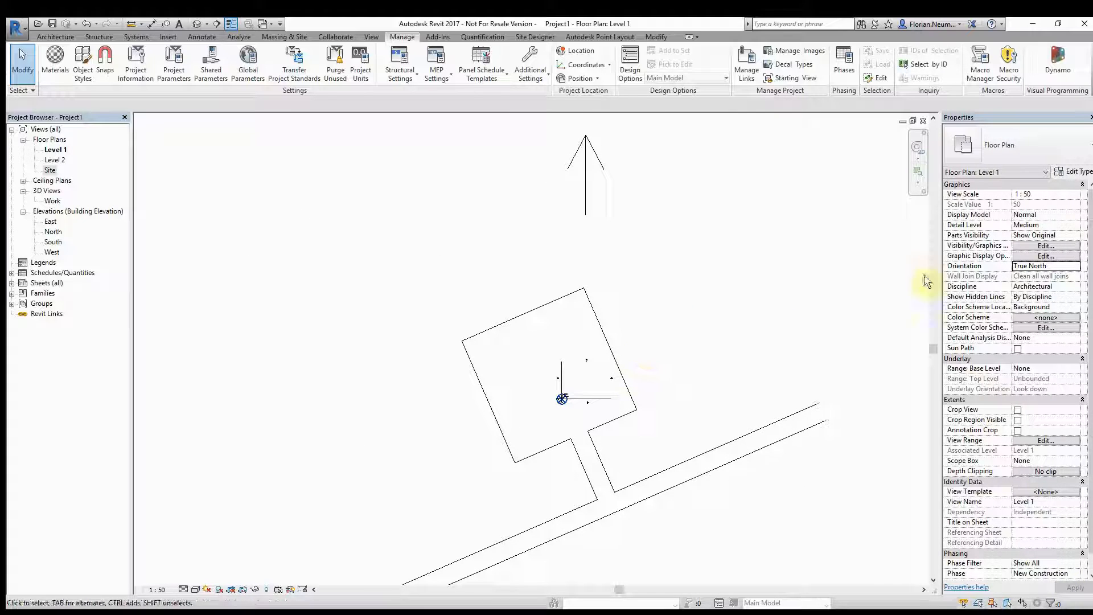
pyautogui.click(1058, 267)
pyautogui.click(1076, 266)
pyautogui.click(1036, 276)
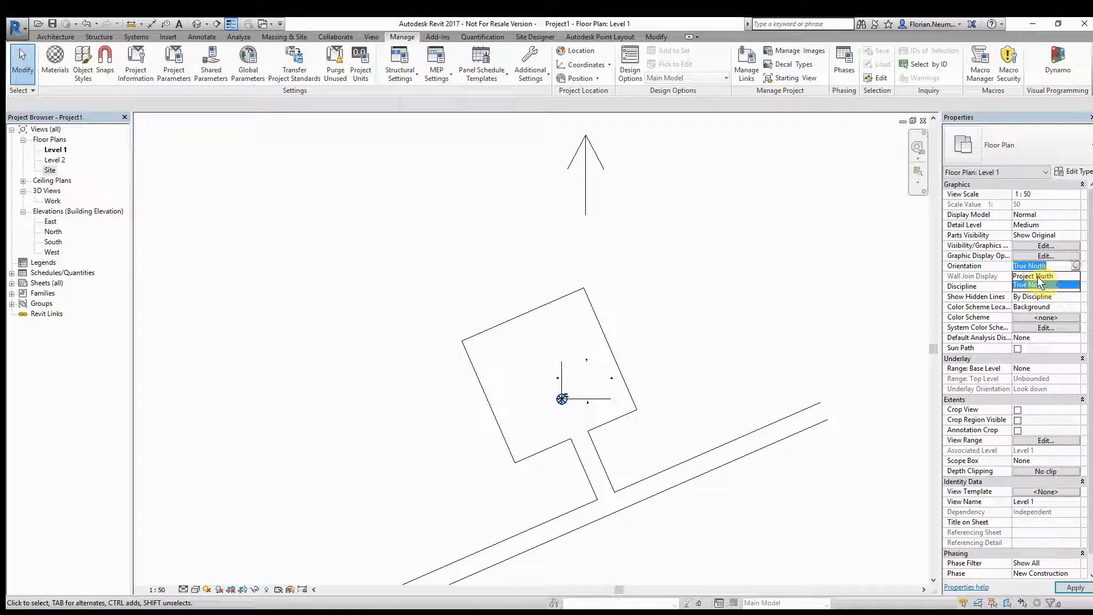
pyautogui.click(1074, 587)
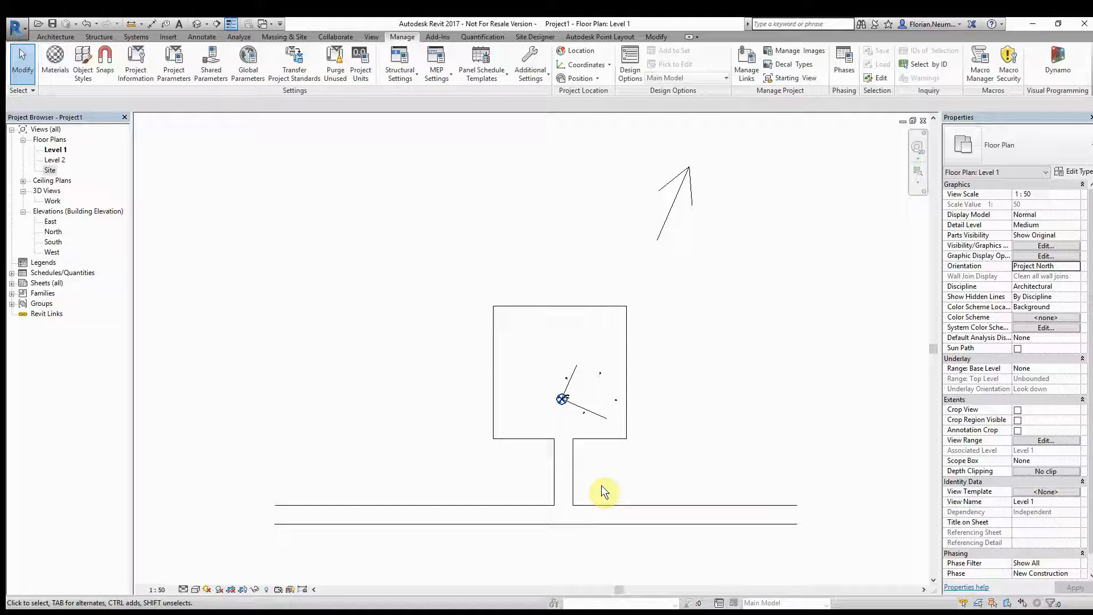
# - Examine the survey point and project base point coordinate values in the two spot coordinates at the grid A and 1 intersection
pyautogui.scroll(-1, 650, 414)
pyautogui.scroll(1, 586, 403)
pyautogui.scroll(1, 568, 419)
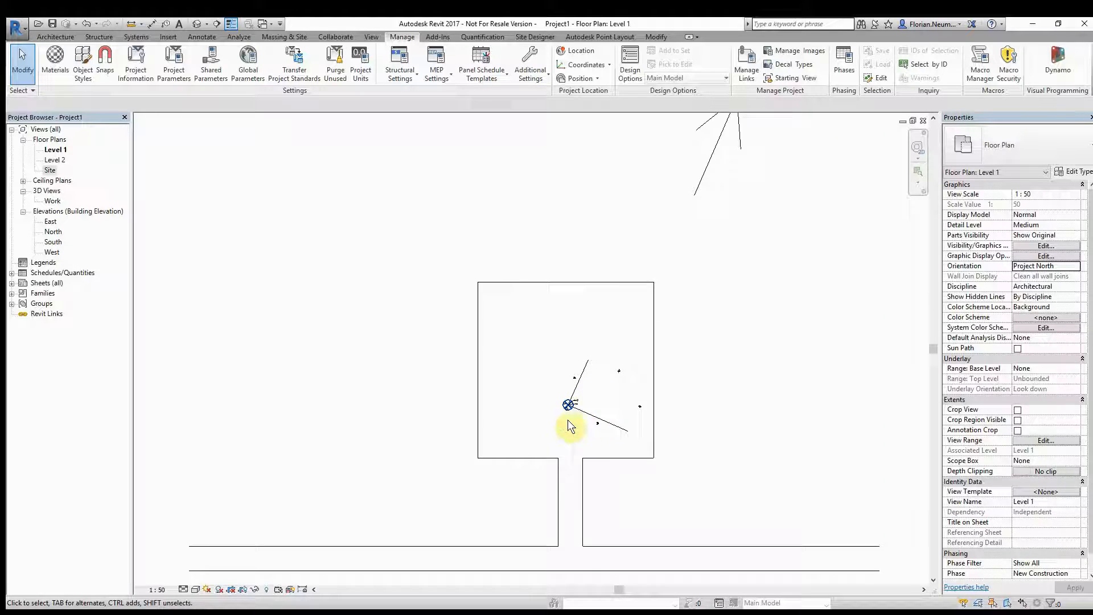
pyautogui.scroll(4, 568, 418)
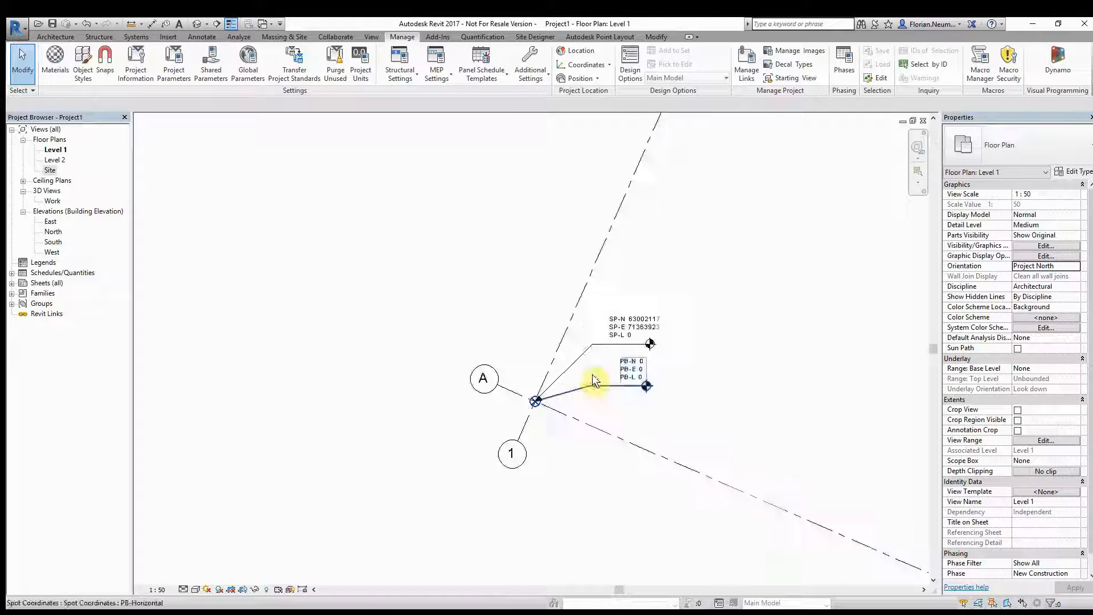
pyautogui.scroll(5, 628, 349)
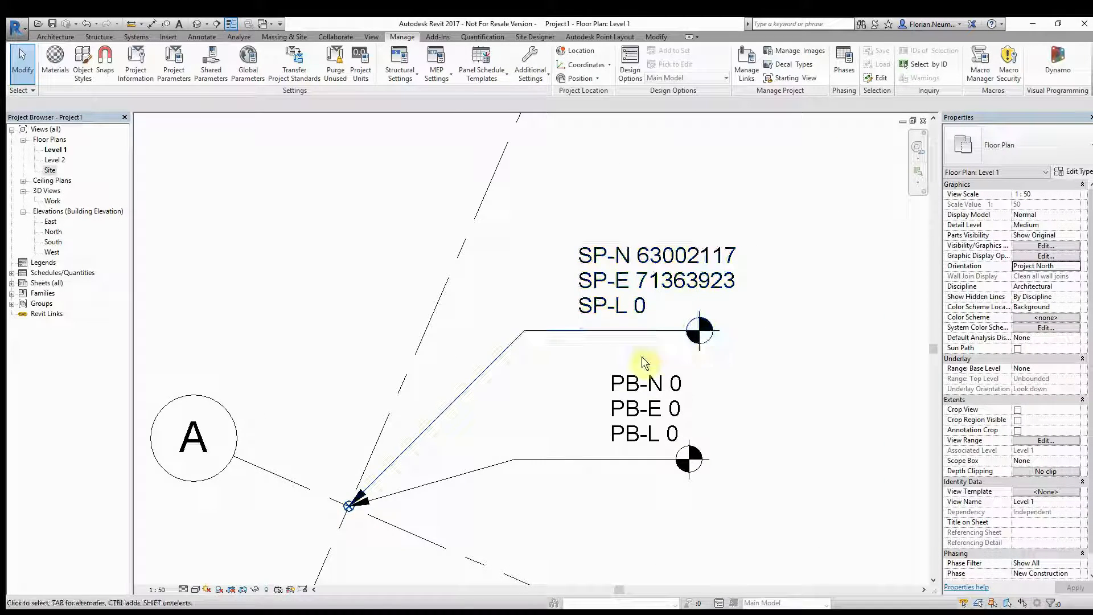
pyautogui.moveTo(645, 362); pyautogui.dragTo(615, 378, button='middle')
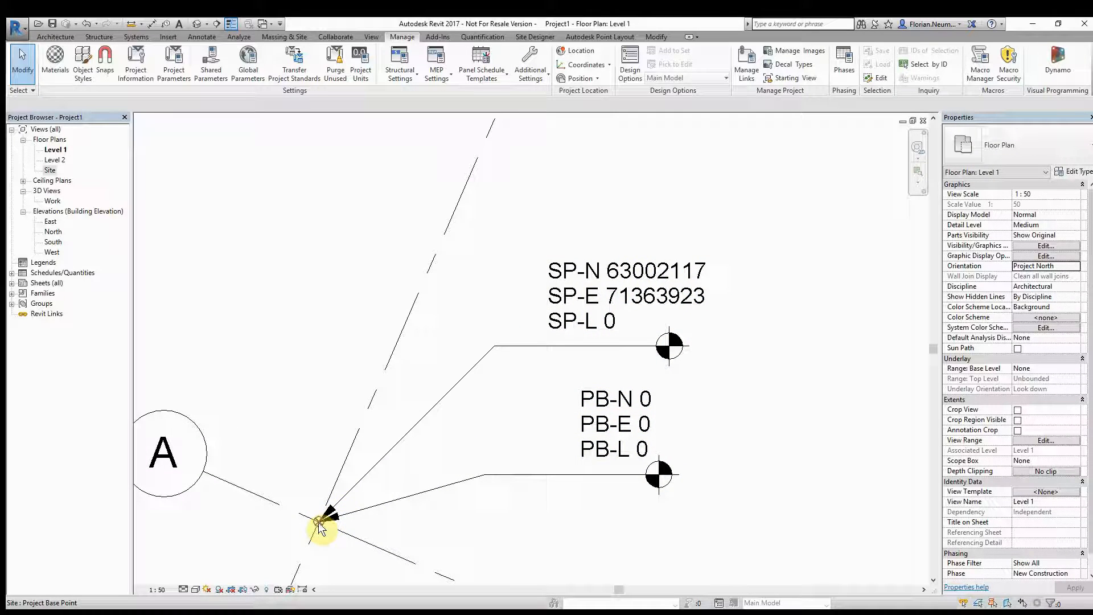
pyautogui.scroll(-5, 379, 464)
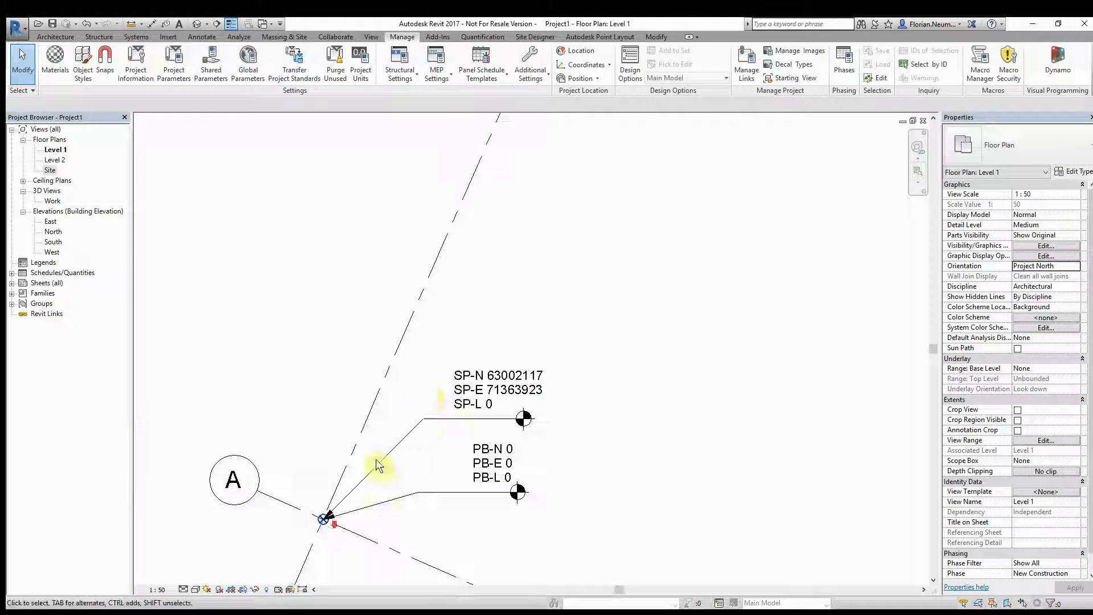
# - Switch to Snipping Tool and capture a new snip of the project-north-oriented Level 1 plan with the grids and site boundary
pyautogui.scroll(-6, 434, 386)
pyautogui.scroll(1, 445, 370)
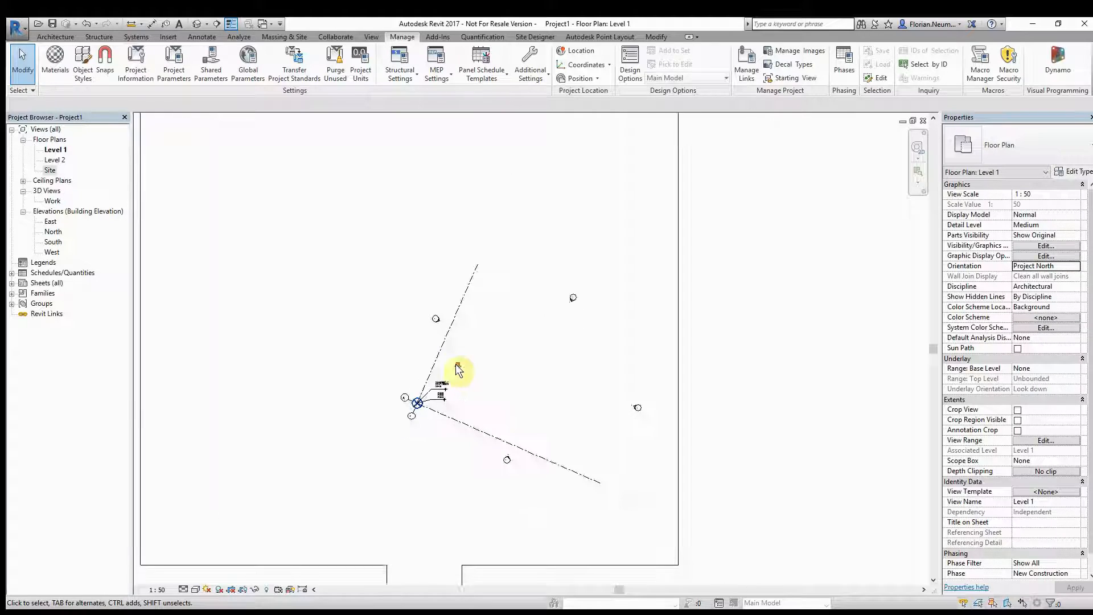
pyautogui.moveTo(473, 372); pyautogui.dragTo(498, 376, button='middle')
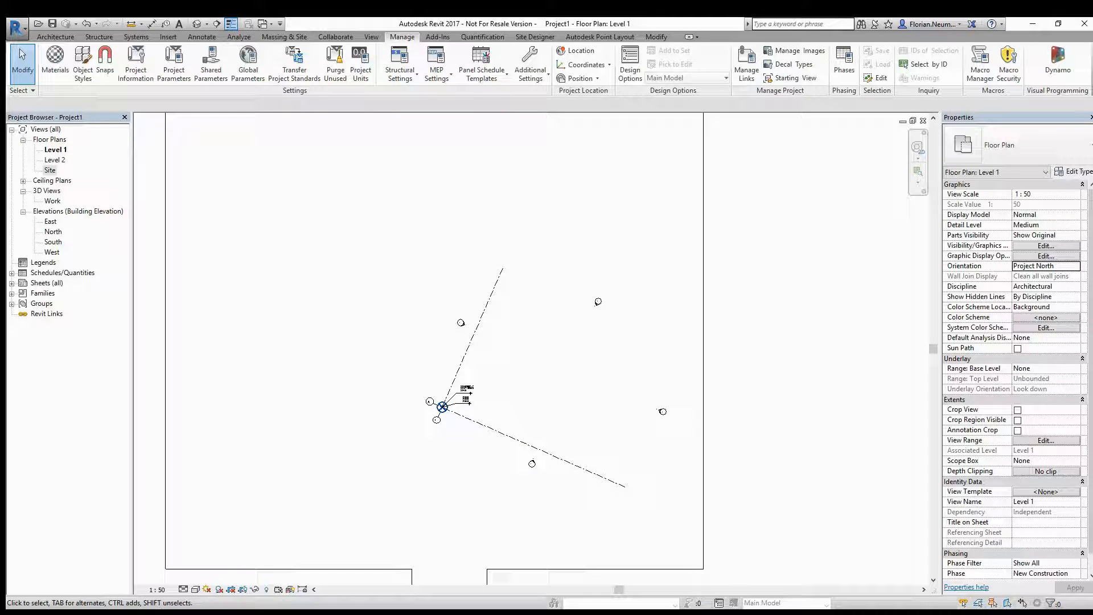
pyautogui.hotkey('alt', 'Tab')
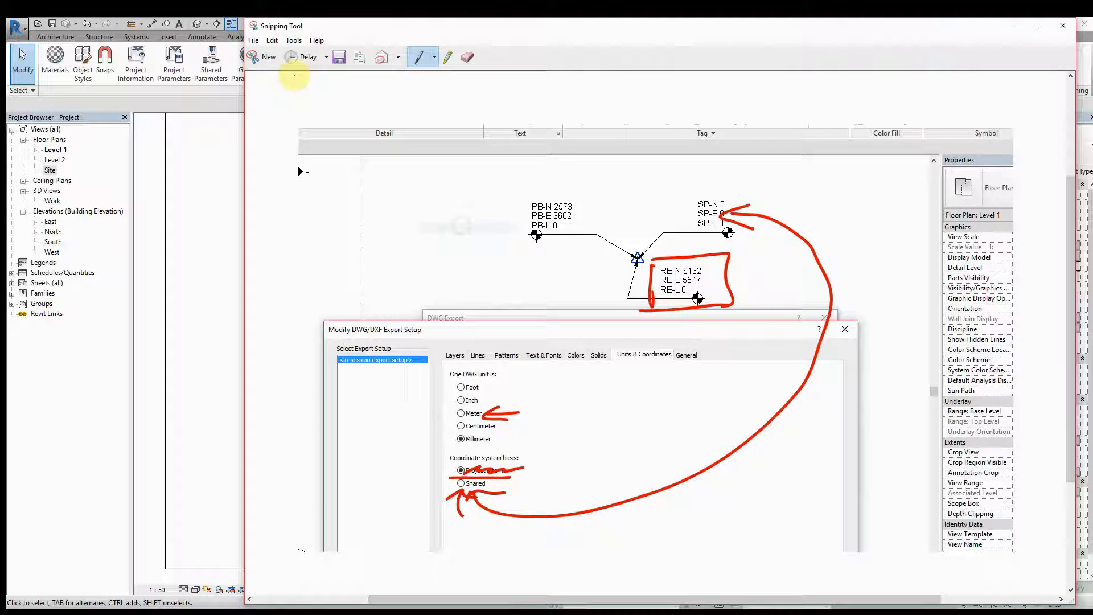
pyautogui.click(265, 57)
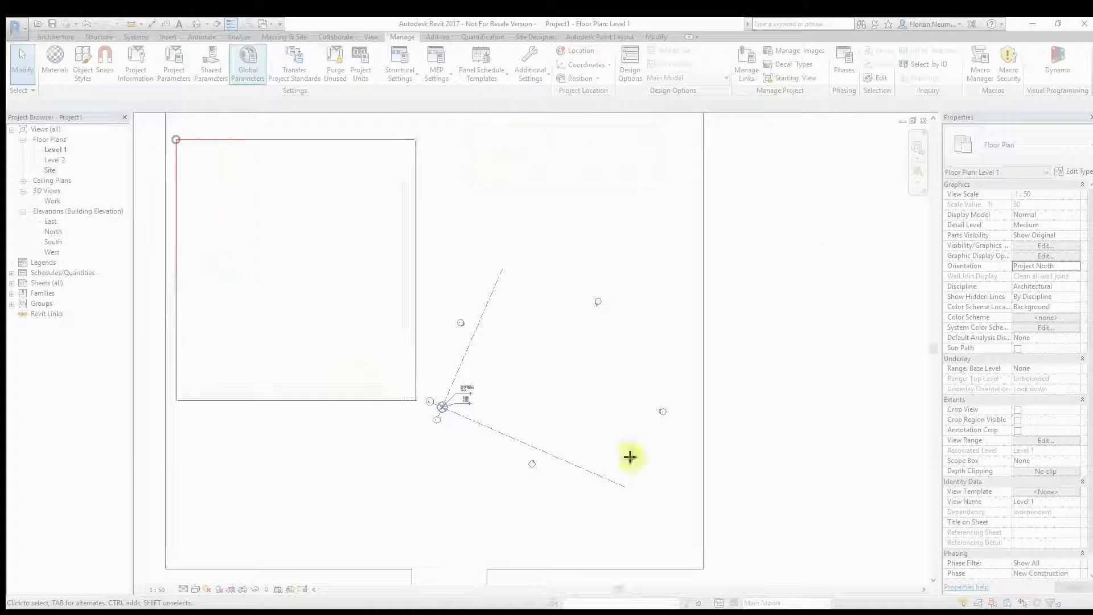
pyautogui.moveTo(629, 456); pyautogui.dragTo(859, 576)
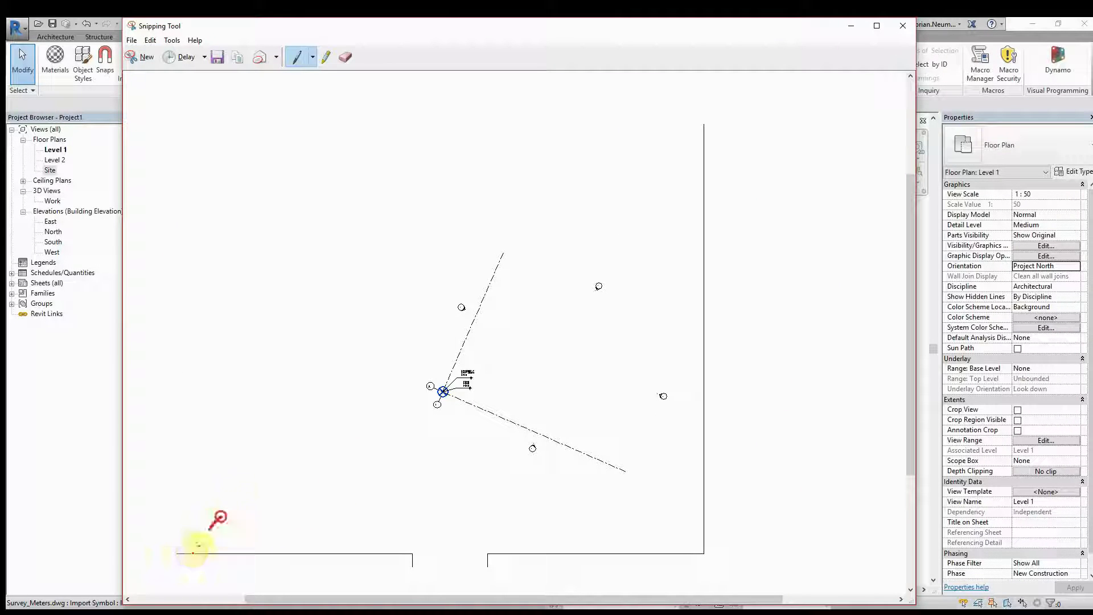
# - Sketch a survey point triangle with a plus inside on the site's lower boundary line in the snip
pyautogui.moveTo(192, 553); pyautogui.dragTo(193, 562)
pyautogui.moveTo(195, 556); pyautogui.dragTo(254, 553)
pyautogui.moveTo(210, 518); pyautogui.dragTo(248, 544)
pyautogui.moveTo(215, 544)
pyautogui.mouseDown()
pyautogui.moveTo(230, 544)
pyautogui.moveTo(218, 550)
pyautogui.mouseUp()
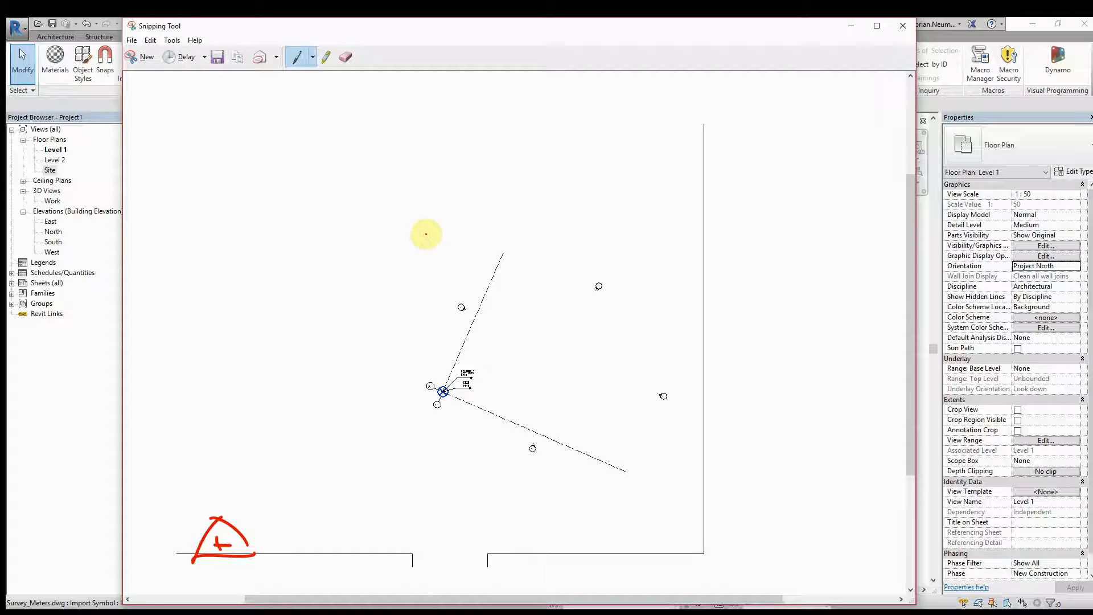
# - Sketch upward and rightward axis arrows from the grid intersection, and label them PBP, Project North and x/y
pyautogui.moveTo(444, 386)
pyautogui.mouseDown()
pyautogui.moveTo(451, 288)
pyautogui.moveTo(439, 225)
pyautogui.mouseUp()
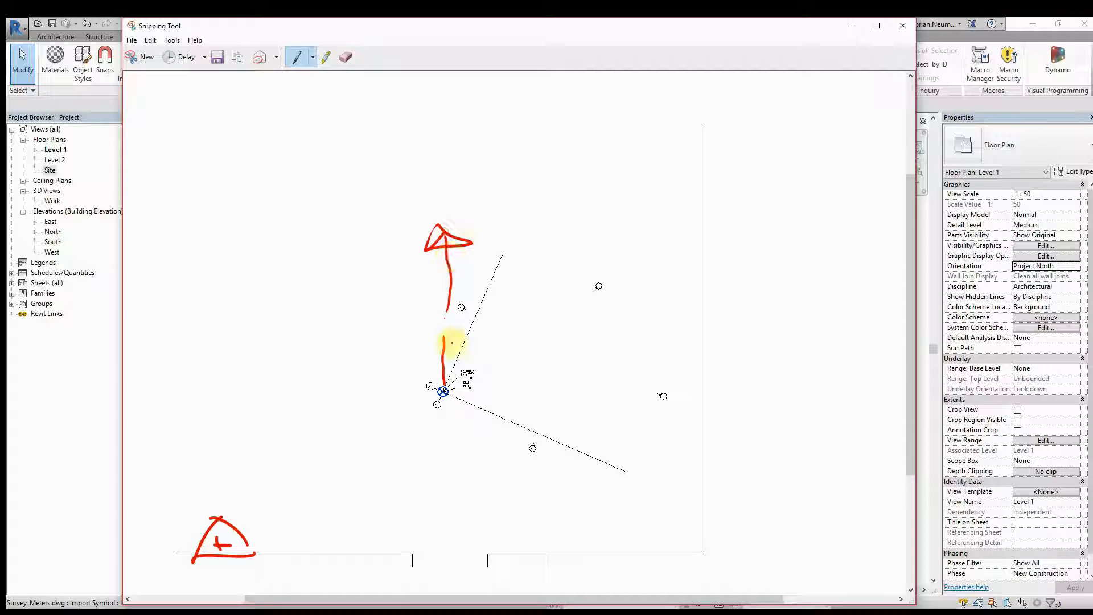
pyautogui.moveTo(362, 388)
pyautogui.mouseDown()
pyautogui.moveTo(390, 401)
pyautogui.moveTo(410, 389)
pyautogui.moveTo(411, 398)
pyautogui.mouseUp()
pyautogui.moveTo(406, 206)
pyautogui.mouseDown()
pyautogui.moveTo(634, 163)
pyautogui.moveTo(605, 193)
pyautogui.mouseUp()
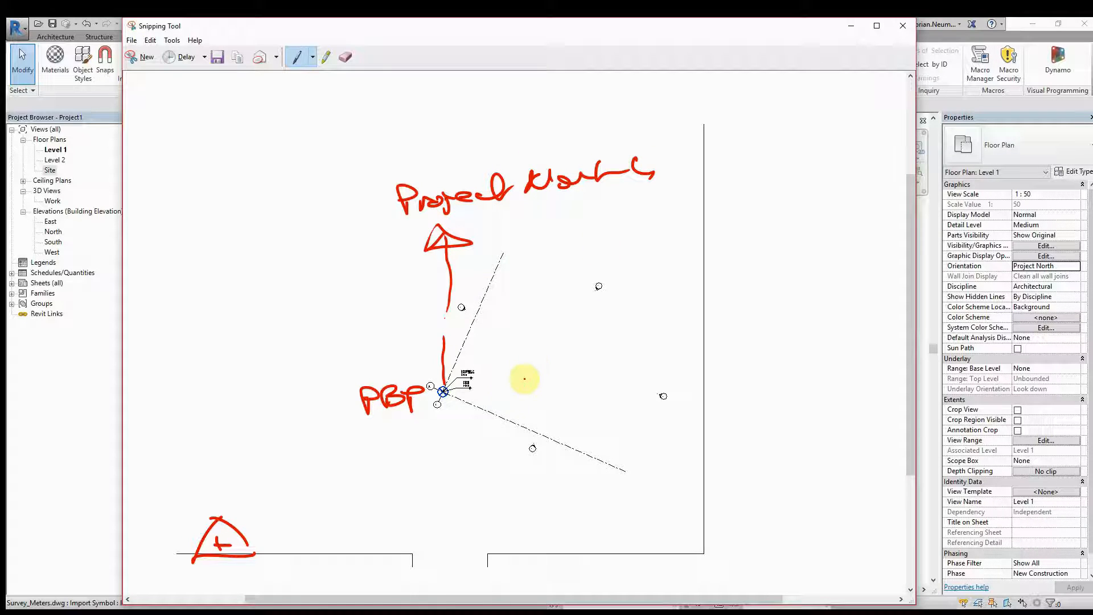
pyautogui.moveTo(455, 395)
pyautogui.mouseDown()
pyautogui.moveTo(647, 371)
pyautogui.moveTo(608, 393)
pyautogui.mouseUp()
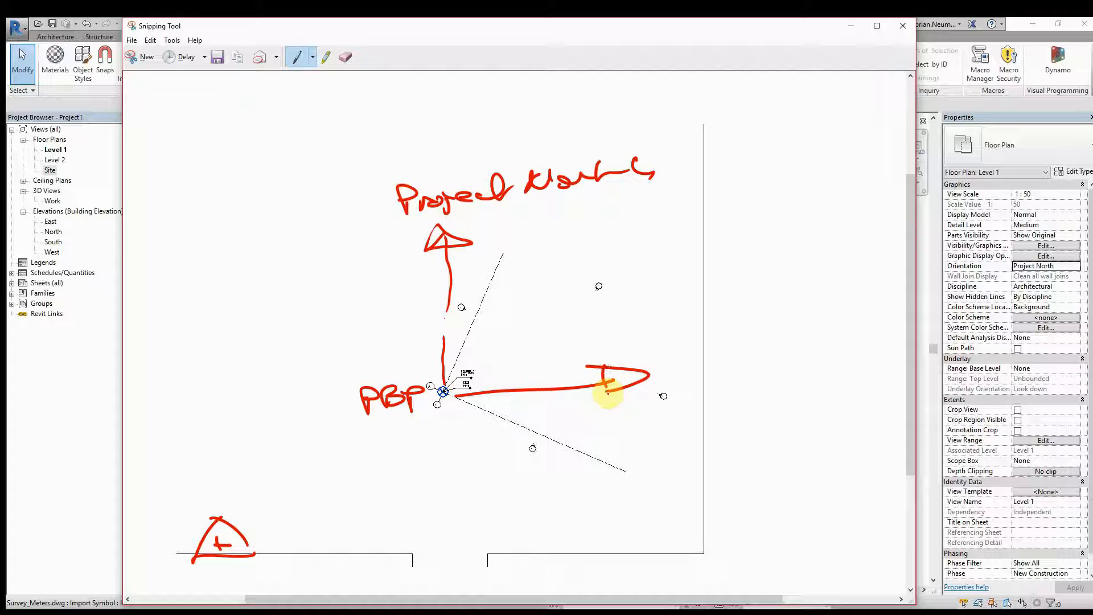
pyautogui.moveTo(511, 284)
pyautogui.mouseDown()
pyautogui.moveTo(588, 290)
pyautogui.moveTo(578, 300)
pyautogui.mouseUp()
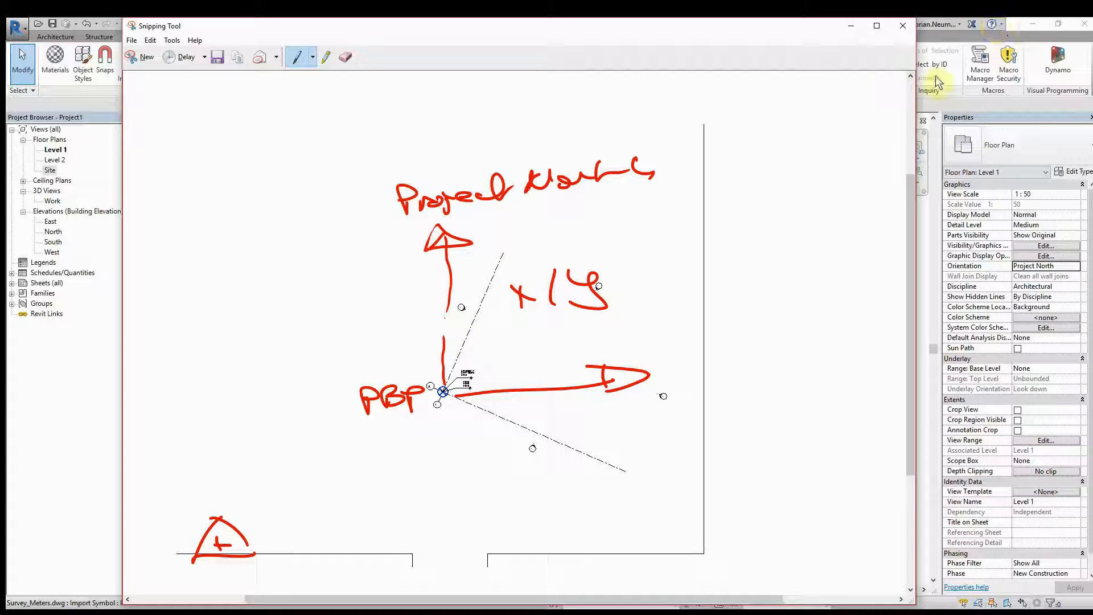
# - Switch back to Revit and set the Level 1 view's orientation to True North
pyautogui.click(488, 33)
pyautogui.moveTo(488, 33); pyautogui.dragTo(438, 170)
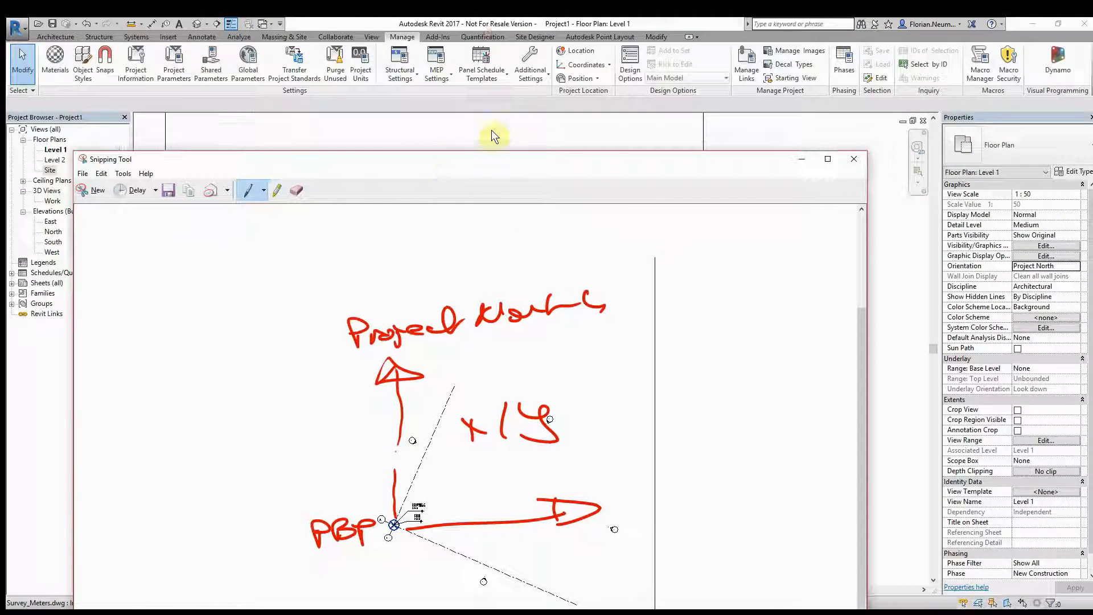
pyautogui.click(497, 122)
pyautogui.click(1063, 263)
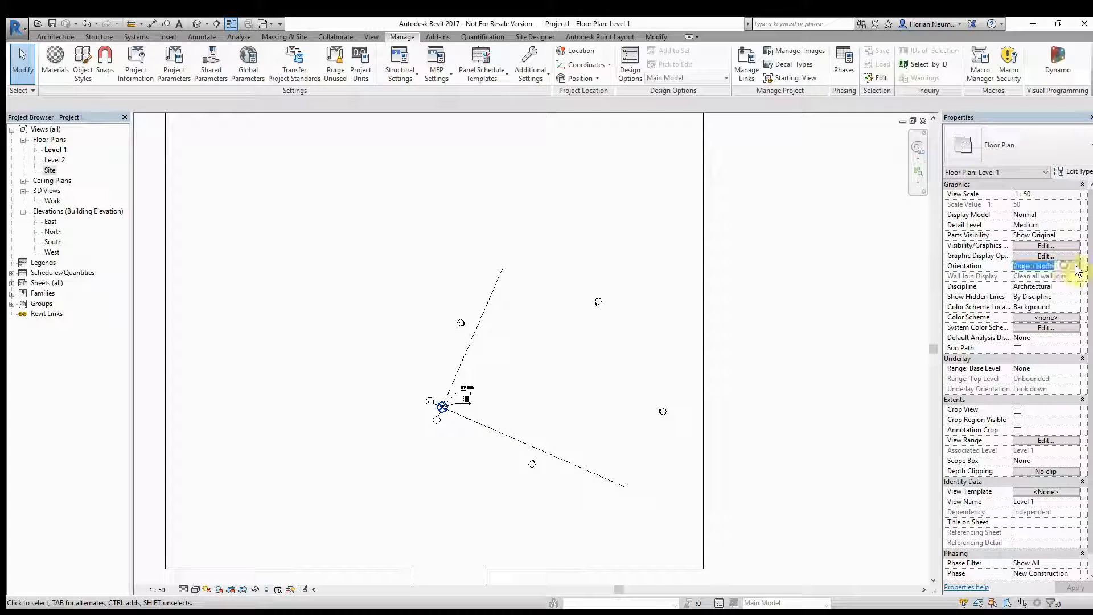
pyautogui.click(1029, 286)
pyautogui.click(1074, 586)
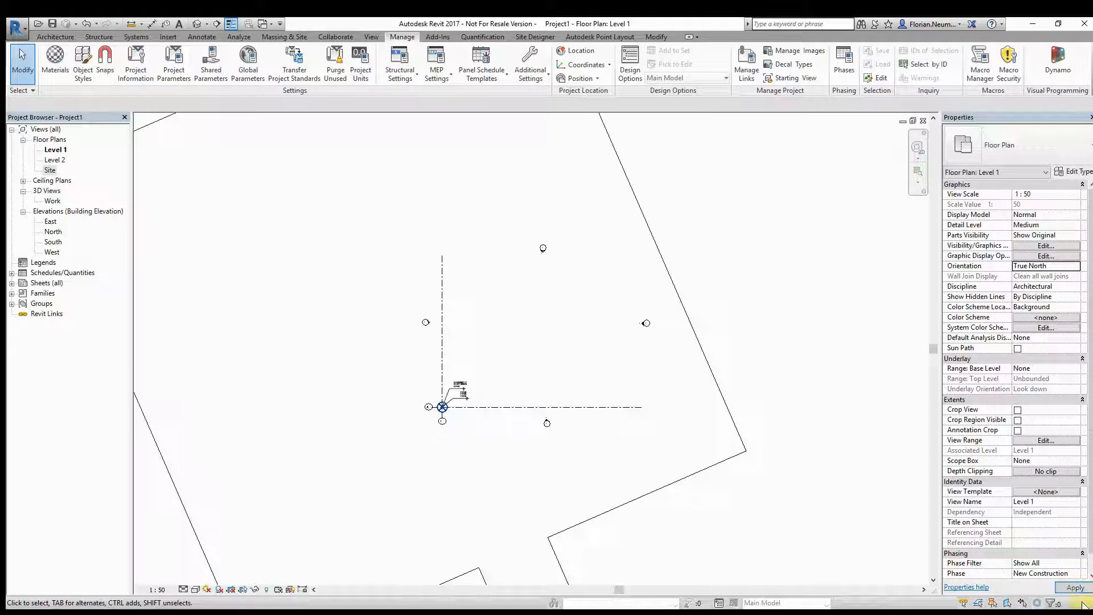
# - Switch to Snipping Tool and capture a new snip of the plan in its True North orientation
pyautogui.moveTo(532, 353)
pyautogui.mouseDown(button='middle')
pyautogui.moveTo(556, 354)
pyautogui.moveTo(550, 347)
pyautogui.mouseUp(button='middle')
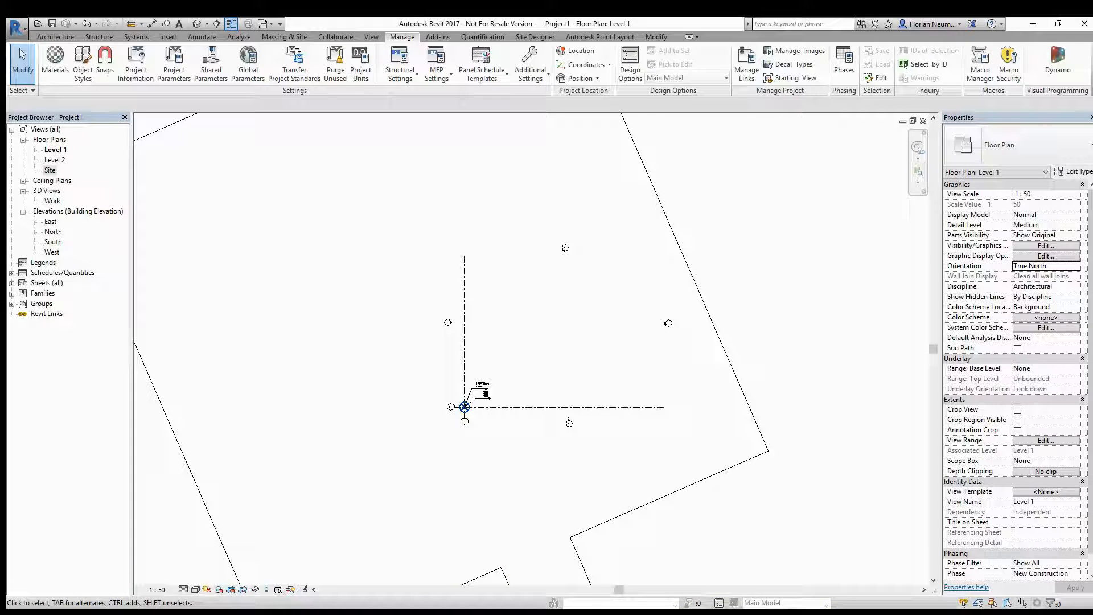
pyautogui.click(108, 610)
pyautogui.click(89, 190)
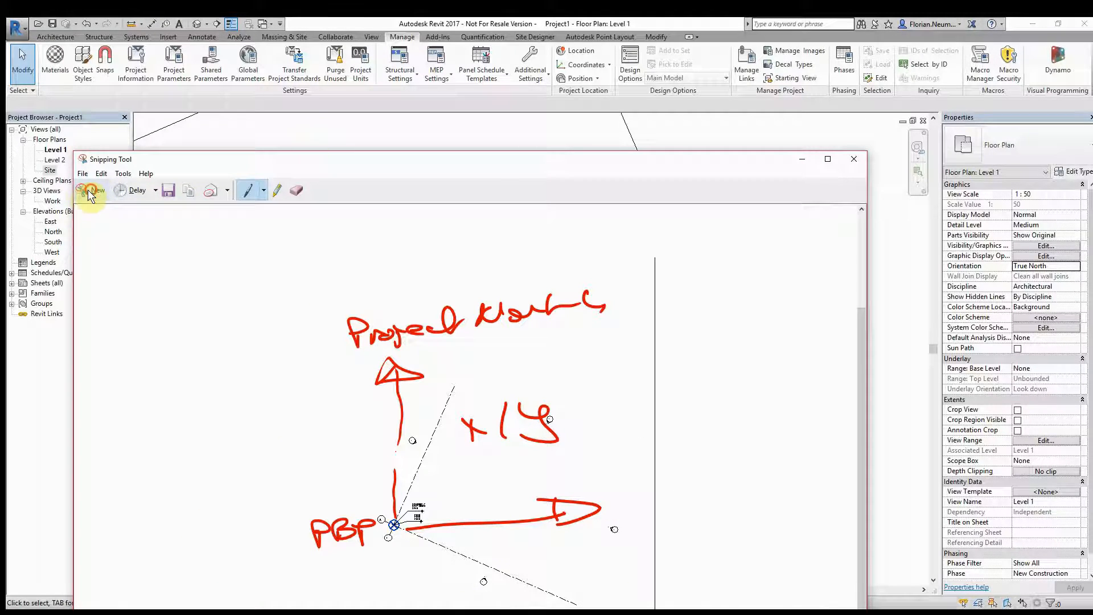
pyautogui.moveTo(185, 135); pyautogui.dragTo(881, 569)
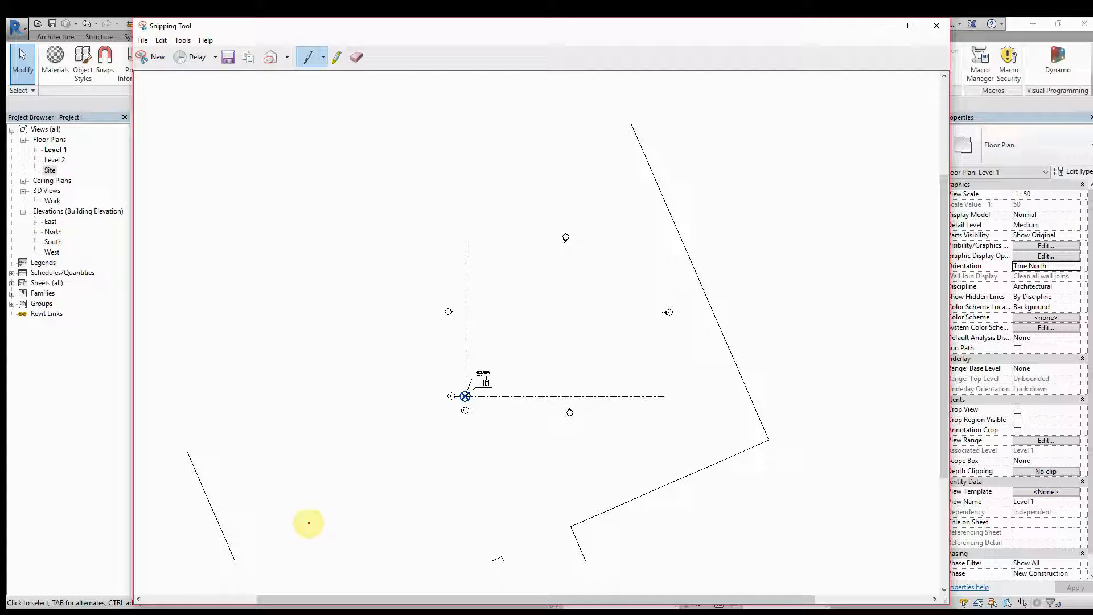
# - Sketch a survey point triangle near the lower boundary and an upward arrow labelled True North above the grids
pyautogui.moveTo(308, 522)
pyautogui.mouseDown()
pyautogui.moveTo(297, 520)
pyautogui.moveTo(299, 544)
pyautogui.mouseUp()
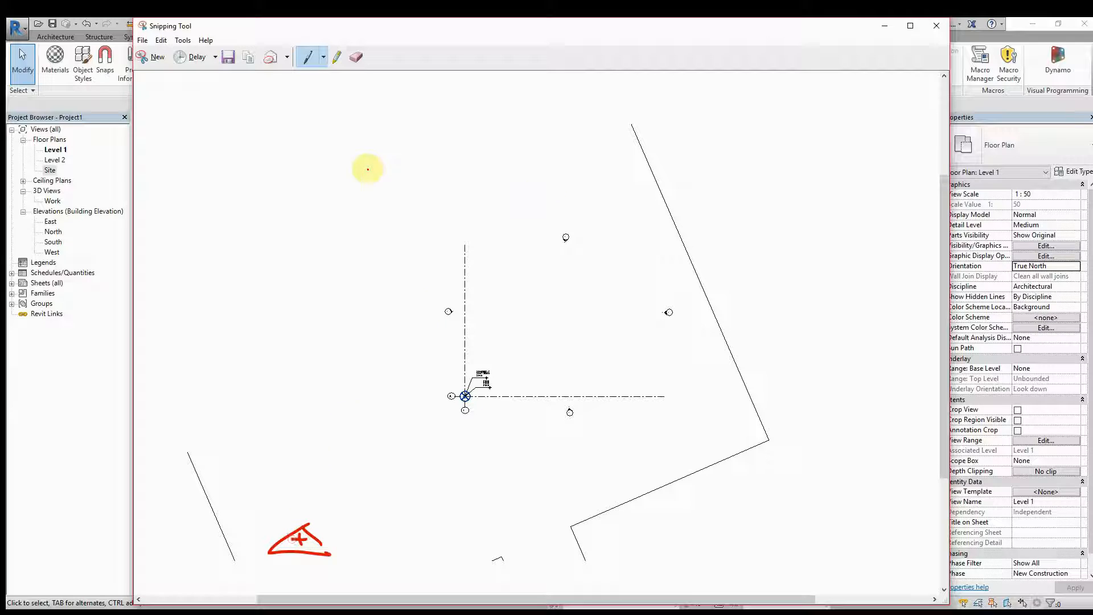
pyautogui.moveTo(360, 159); pyautogui.dragTo(354, 128)
pyautogui.moveTo(317, 93)
pyautogui.mouseDown()
pyautogui.moveTo(463, 80)
pyautogui.moveTo(509, 92)
pyautogui.mouseUp()
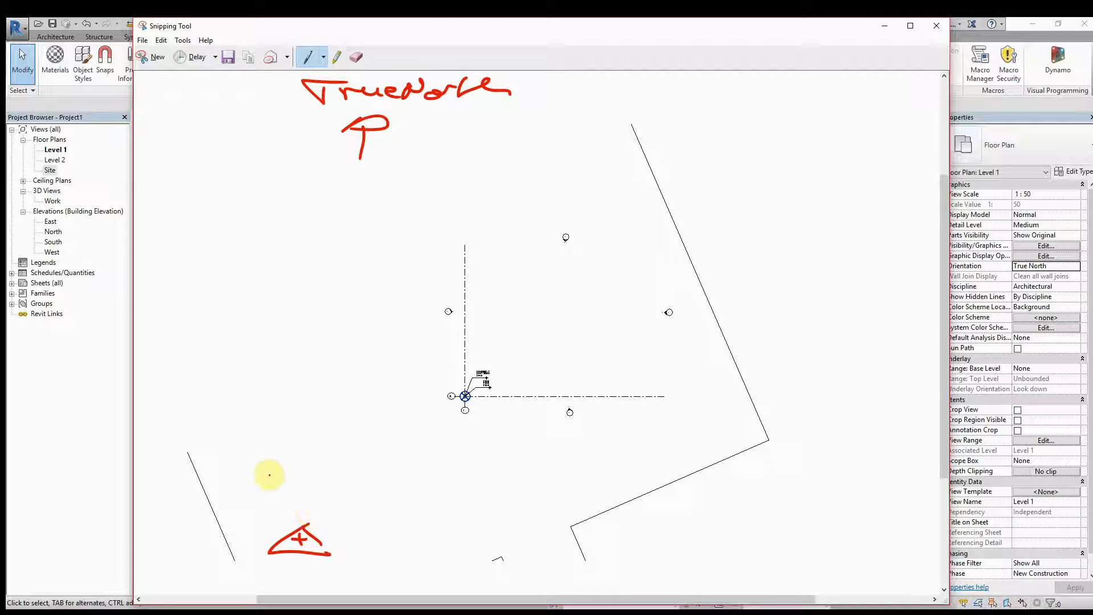
# - Sketch axis arrows labelled x/y from the survey point triangle, and box the two spot coordinates at the grid intersection
pyautogui.moveTo(303, 526)
pyautogui.mouseDown()
pyautogui.moveTo(298, 470)
pyautogui.moveTo(307, 484)
pyautogui.mouseUp()
pyautogui.moveTo(338, 541)
pyautogui.mouseDown()
pyautogui.moveTo(384, 541)
pyautogui.moveTo(390, 525)
pyautogui.moveTo(397, 541)
pyautogui.mouseUp()
pyautogui.moveTo(353, 498)
pyautogui.mouseDown()
pyautogui.moveTo(341, 505)
pyautogui.moveTo(383, 502)
pyautogui.moveTo(373, 510)
pyautogui.mouseUp()
pyautogui.moveTo(393, 487); pyautogui.dragTo(418, 516)
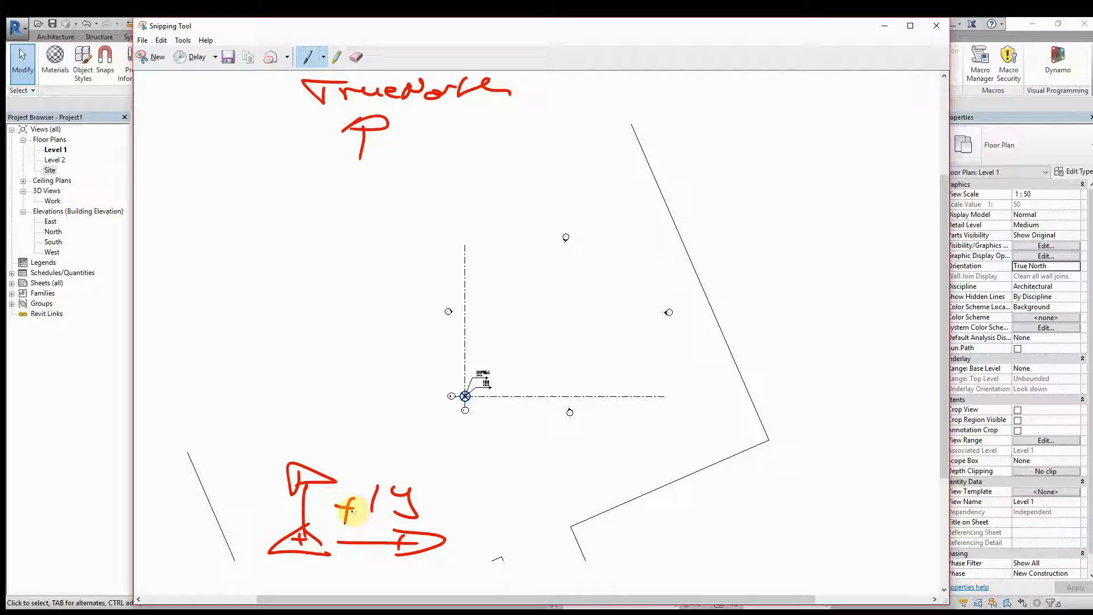
pyautogui.moveTo(352, 511); pyautogui.dragTo(385, 510)
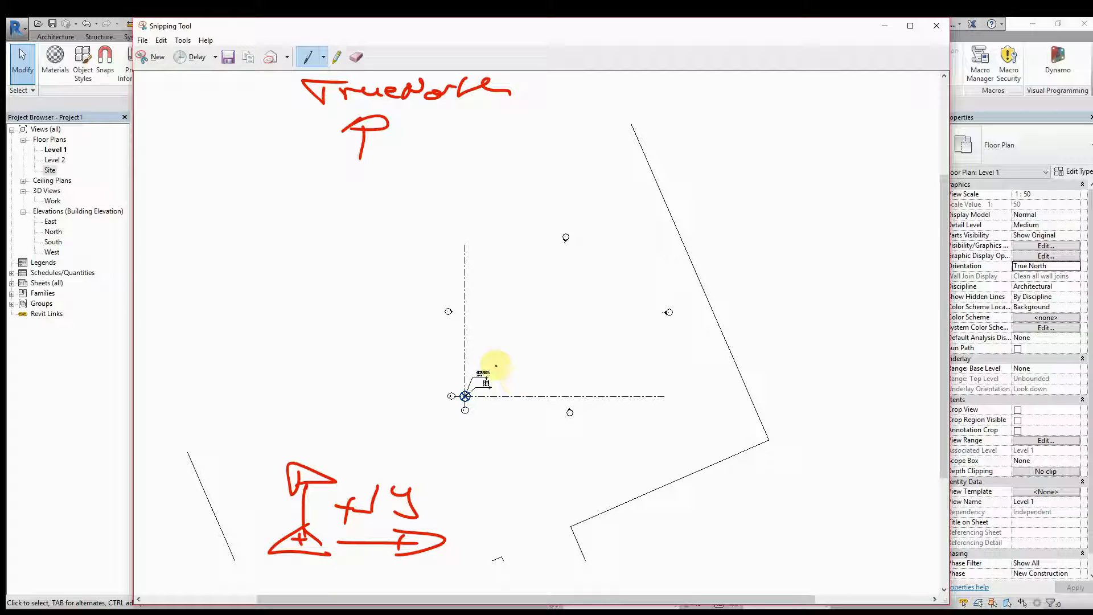
pyautogui.moveTo(473, 373); pyautogui.dragTo(499, 387)
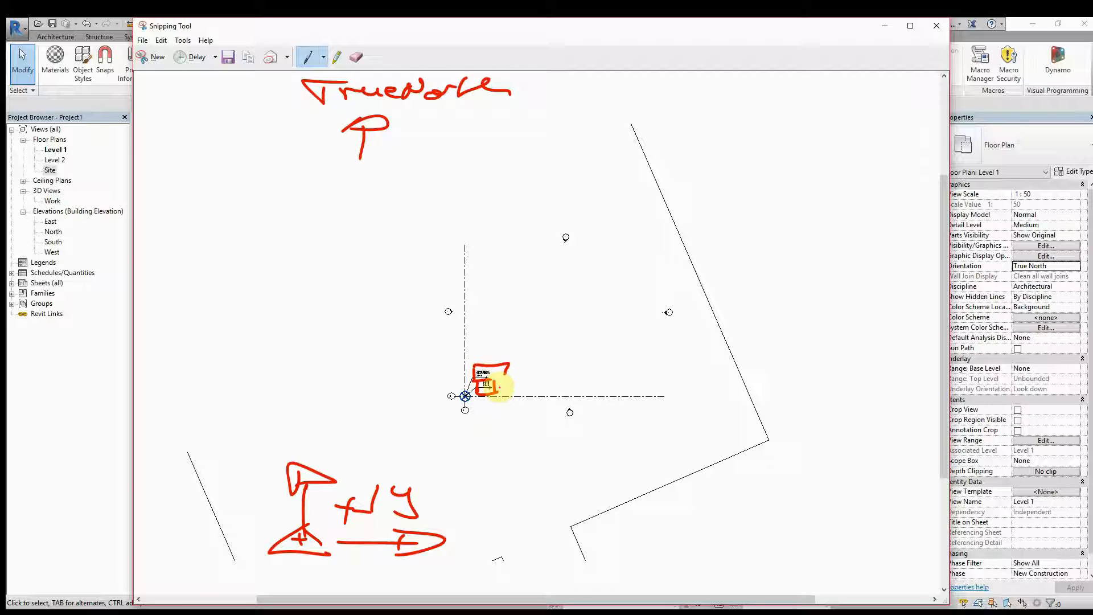
# - Minimize the snip and delete the linked Survey_Meters.dwg drawing from the Level 1 view in Revit
pyautogui.click(884, 25)
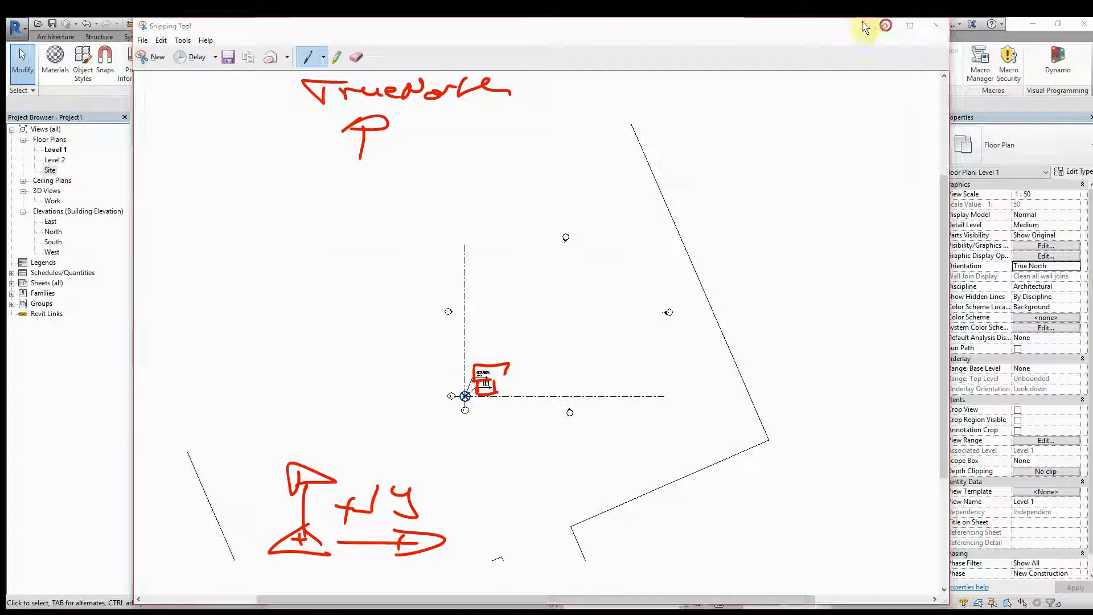
pyautogui.moveTo(472, 371); pyautogui.dragTo(484, 355, button='middle')
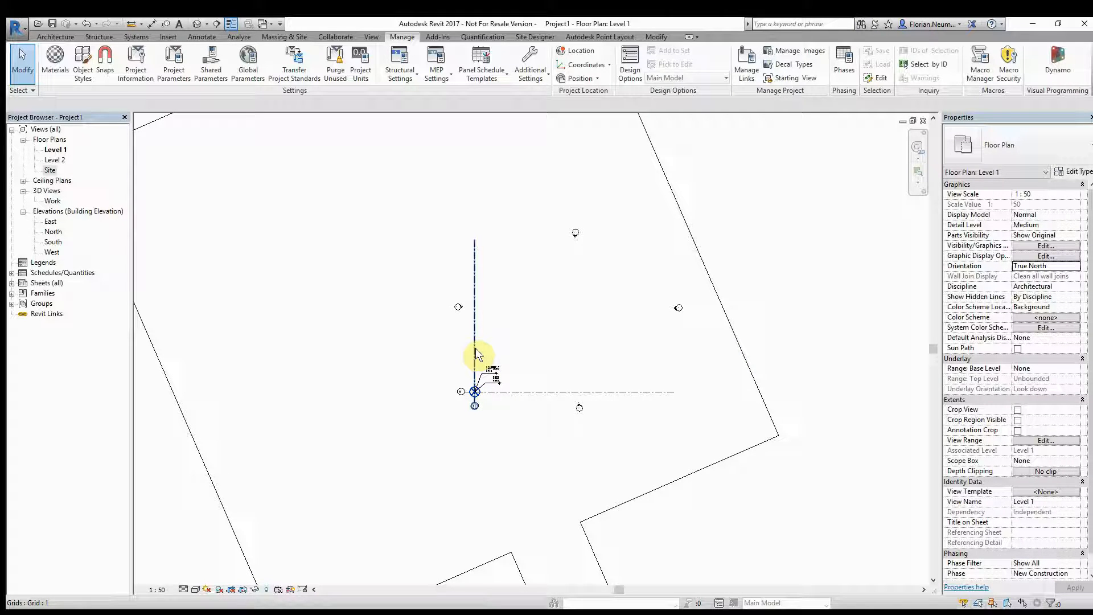
pyautogui.scroll(-4, 579, 314)
pyautogui.scroll(-8, 578, 337)
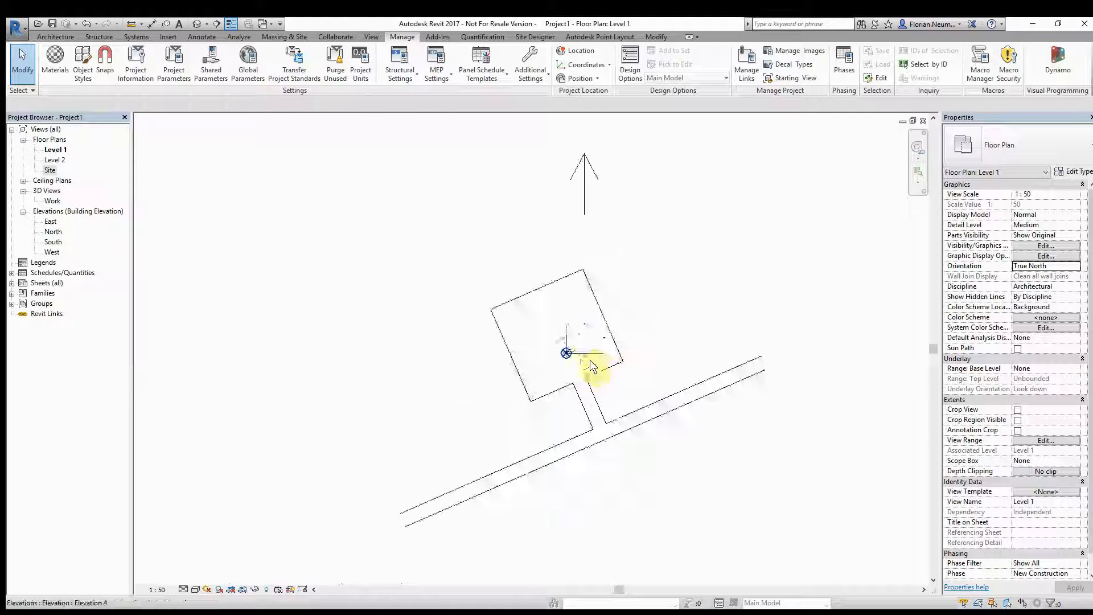
pyautogui.click(595, 381)
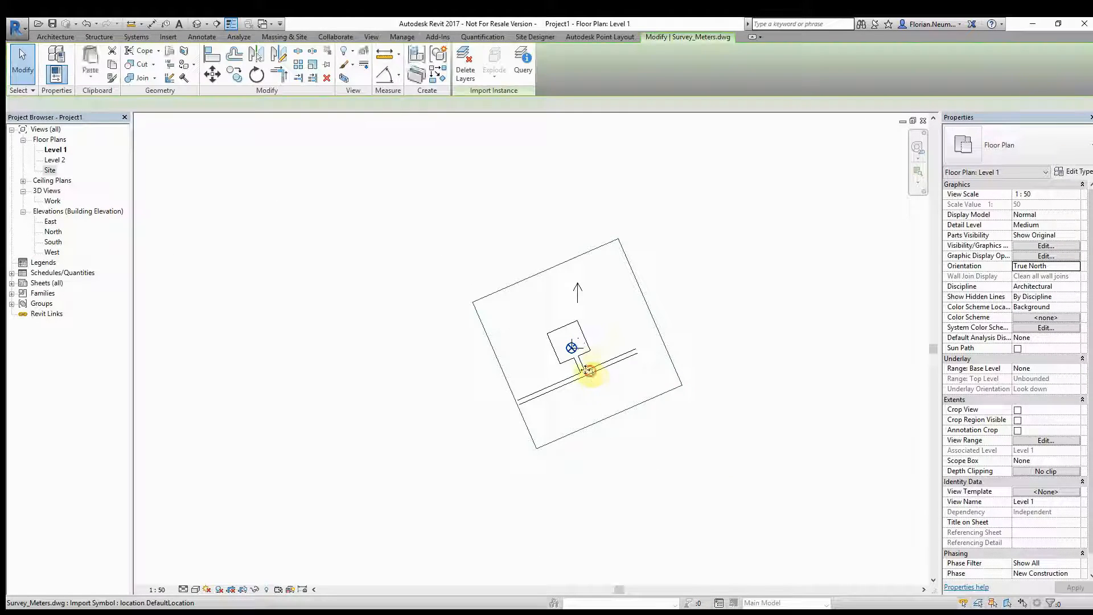
pyautogui.press('Delete')
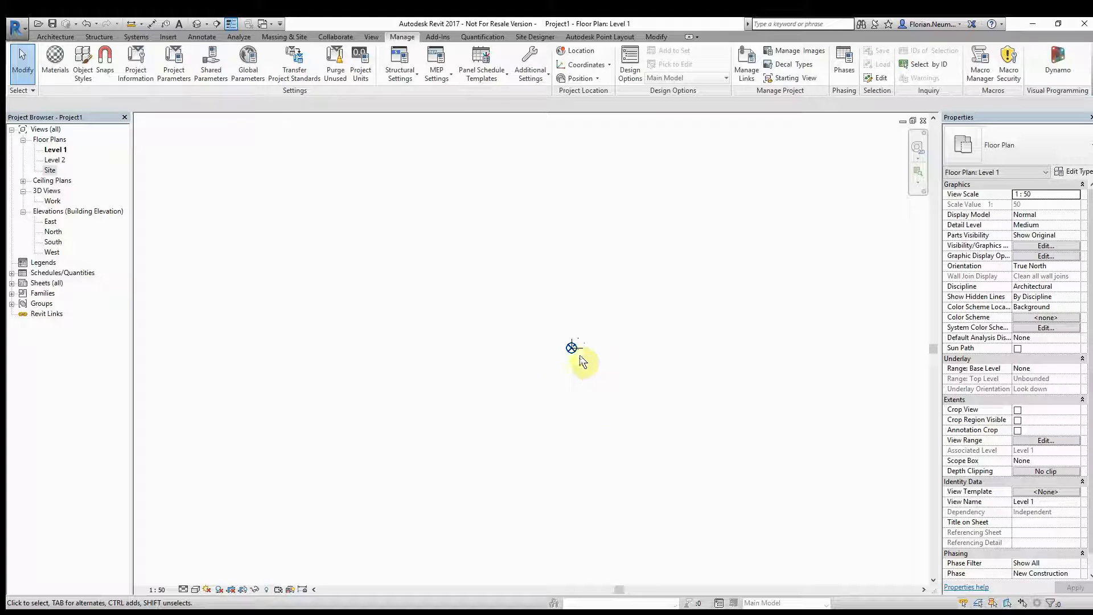
pyautogui.moveTo(572, 364); pyautogui.dragTo(569, 351, button='middle')
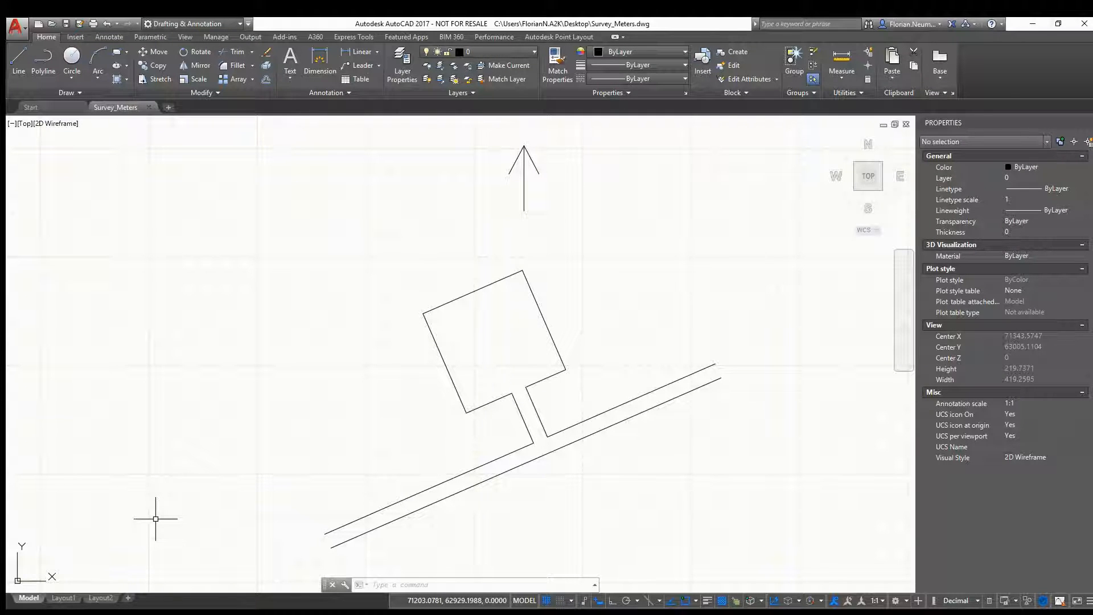
# - In AutoCAD's Survey_Meters.dwg, draw a circle centred at 0,0,0 with a radius of 50
pyautogui.moveTo(205, 490); pyautogui.dragTo(222, 447, button='middle')
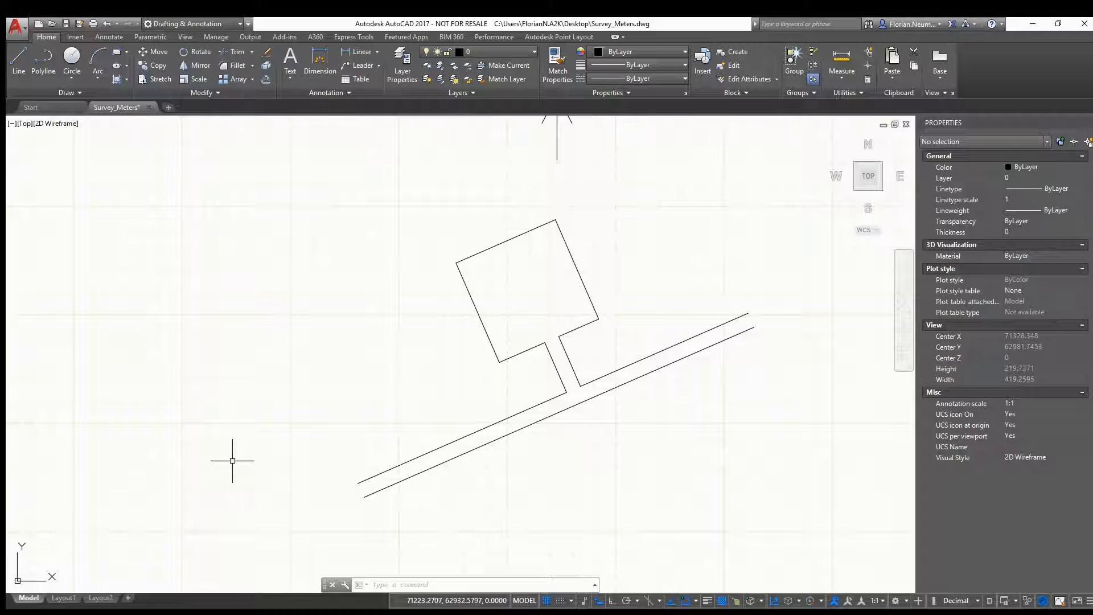
pyautogui.write('c')
pyautogui.press('Return')
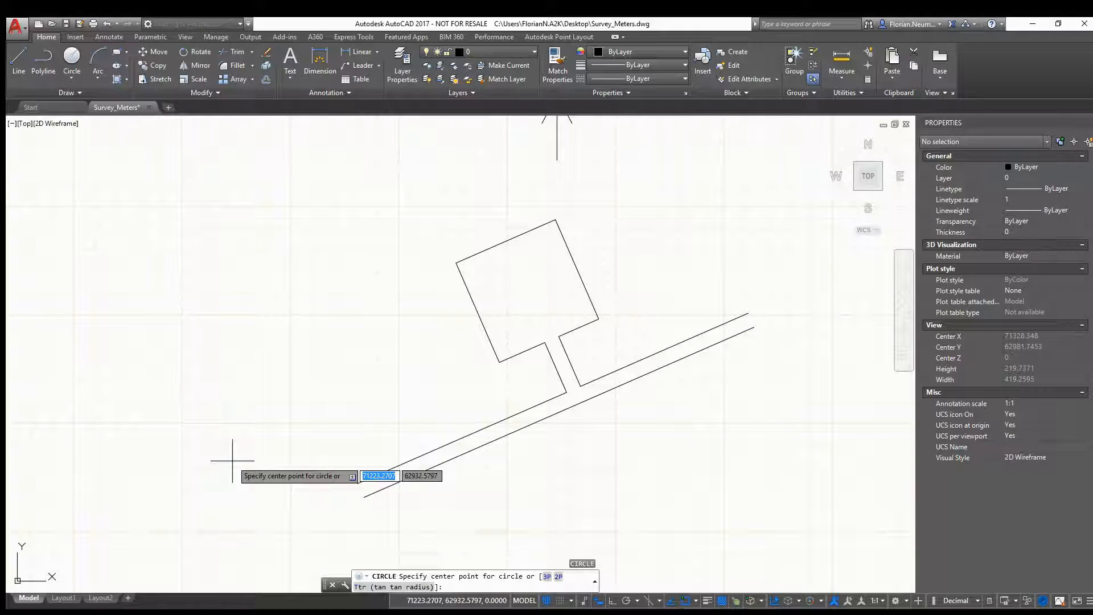
pyautogui.write('0,0,0')
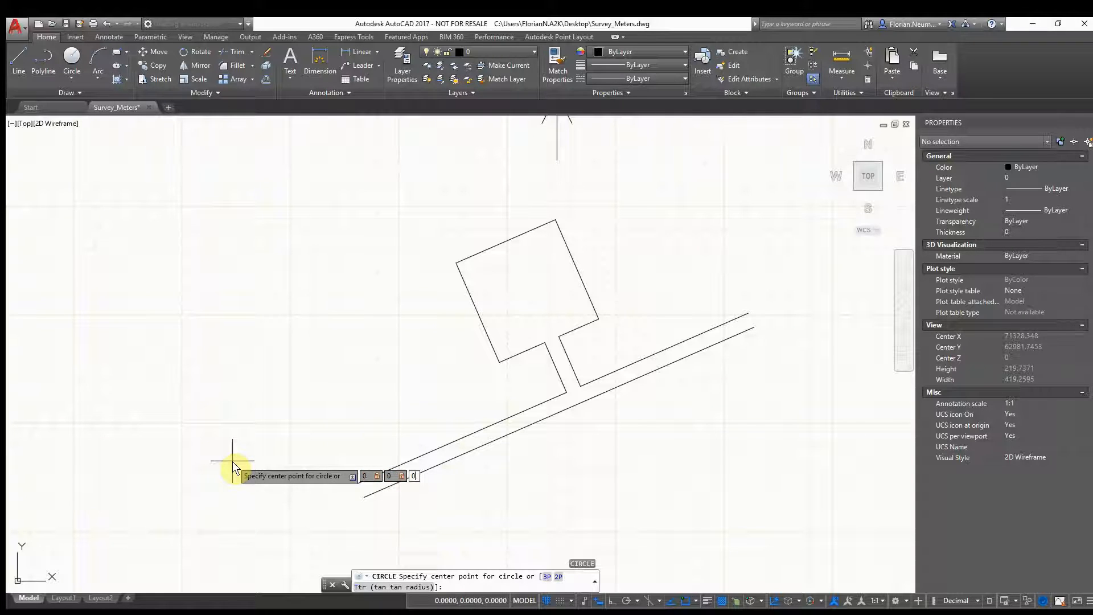
pyautogui.press('Return')
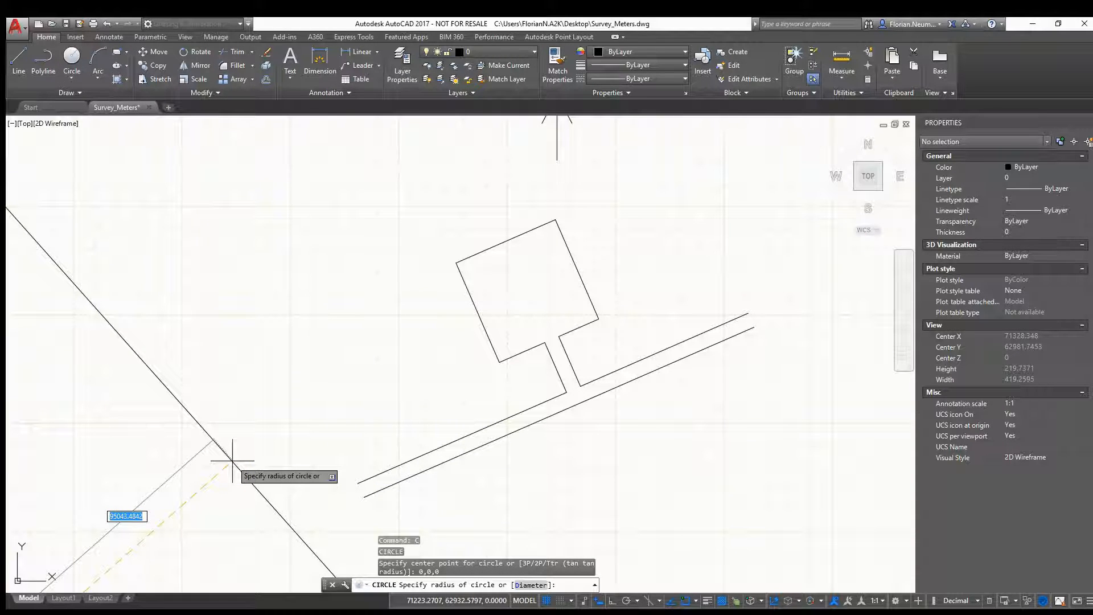
pyautogui.write('50')
pyautogui.press('Return')
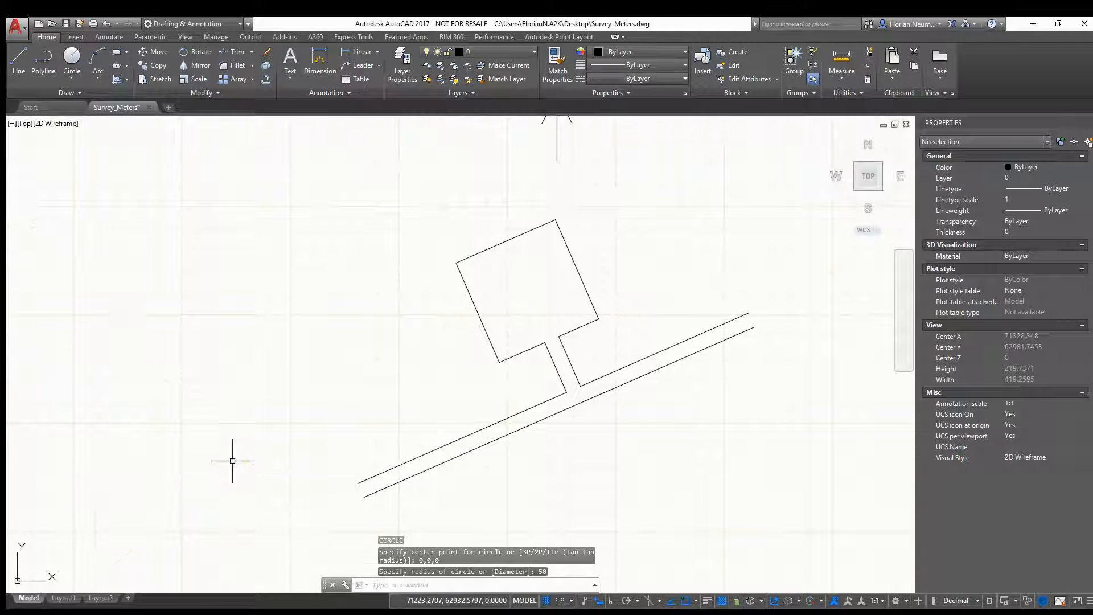
# - Show the full drawing extents and examine the new circle around the coordinate origin
pyautogui.middleClick(230, 454)
pyautogui.middleClick(231, 454)
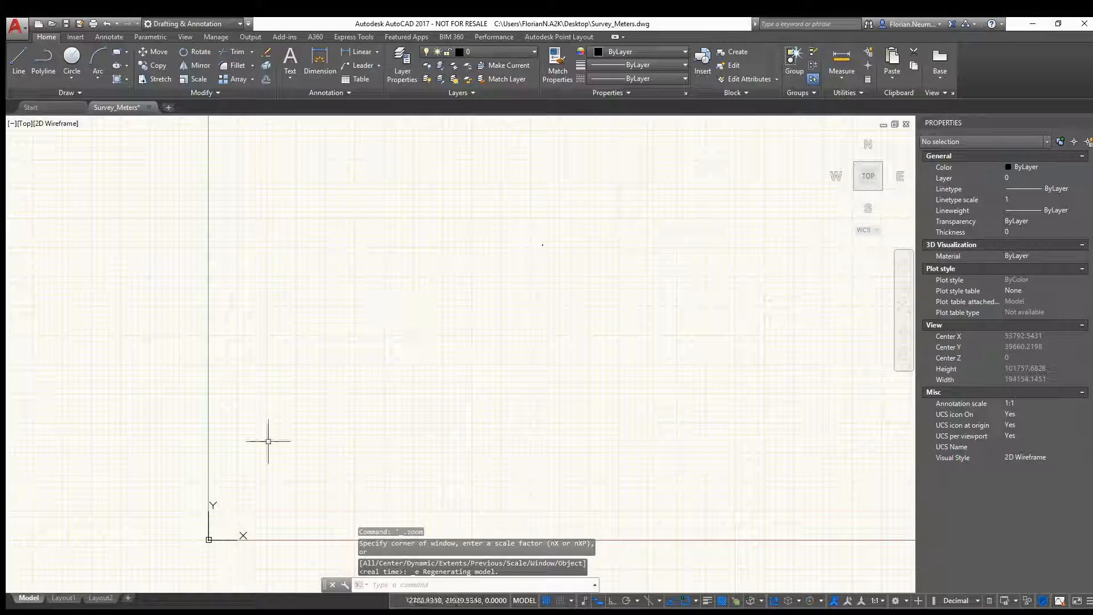
pyautogui.scroll(15, 206, 539)
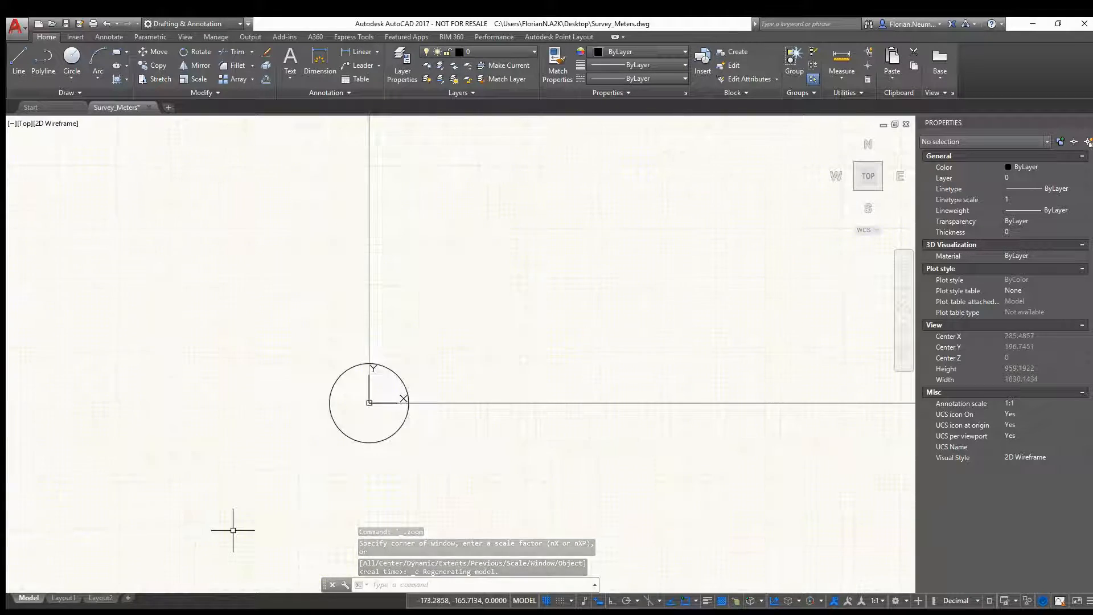
pyautogui.scroll(5, 354, 380)
pyautogui.scroll(-5, 501, 359)
pyautogui.moveTo(473, 353); pyautogui.dragTo(317, 378, button='middle')
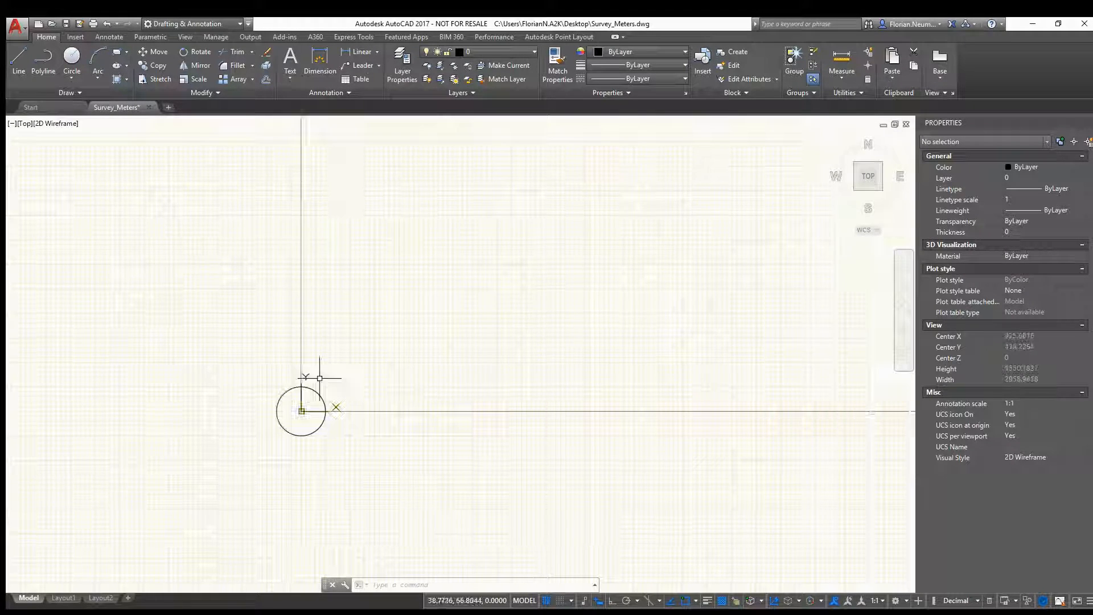
# - Save the drawing with the origin circle as a copy named SurveyExtended_Meters.dwg on the Desktop
pyautogui.scroll(4, 317, 378)
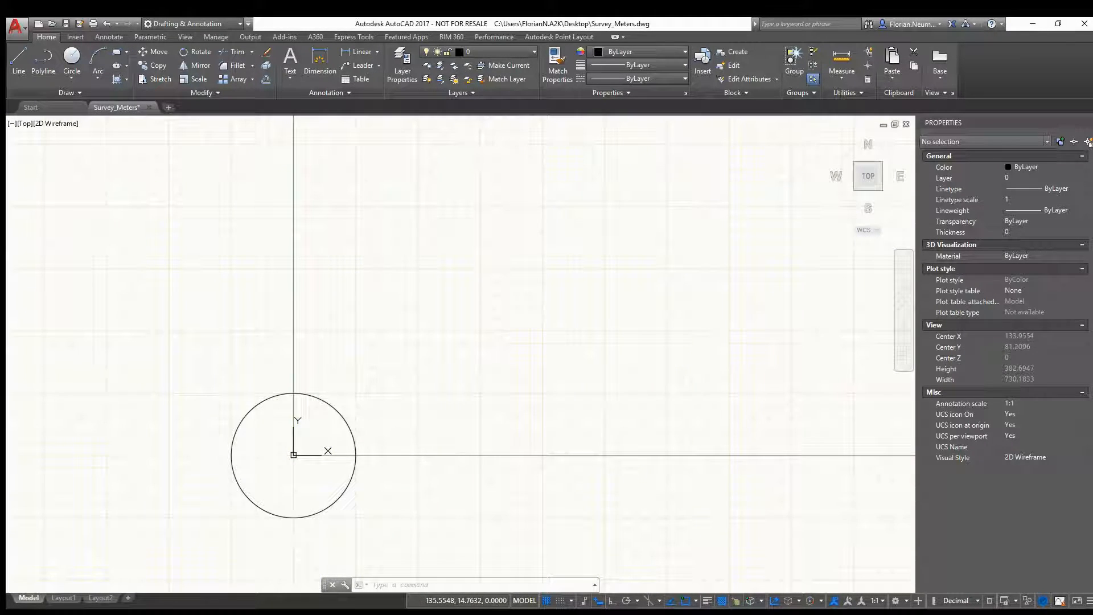
pyautogui.scroll(-8, 456, 336)
pyautogui.moveTo(491, 310); pyautogui.dragTo(331, 496, button='middle')
pyautogui.scroll(-2, 398, 414)
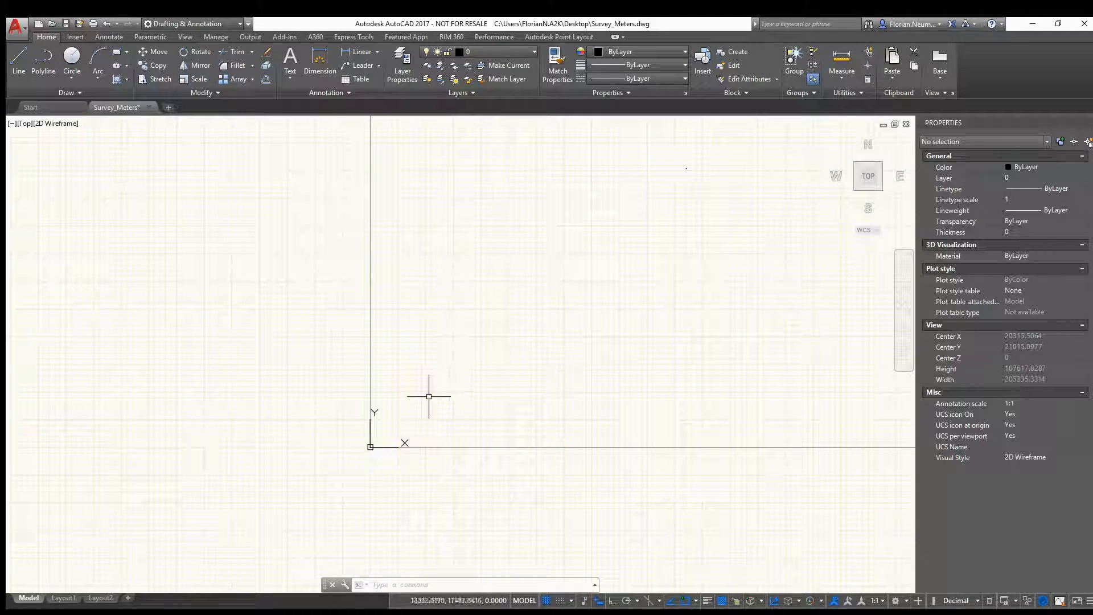
pyautogui.moveTo(420, 395); pyautogui.dragTo(319, 457, button='middle')
pyautogui.scroll(1, 359, 425)
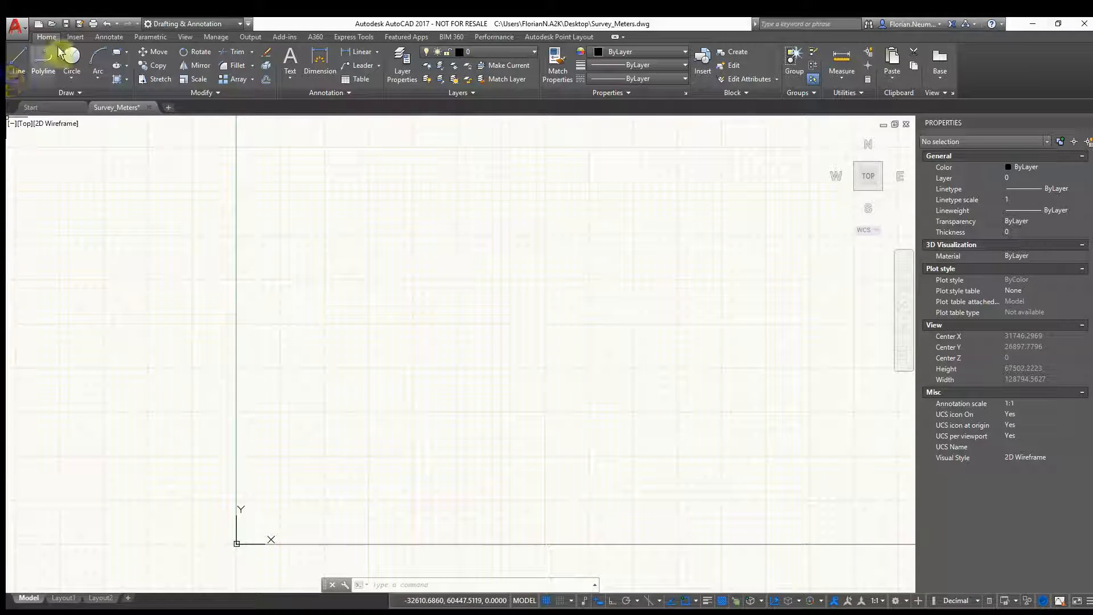
pyautogui.click(25, 27)
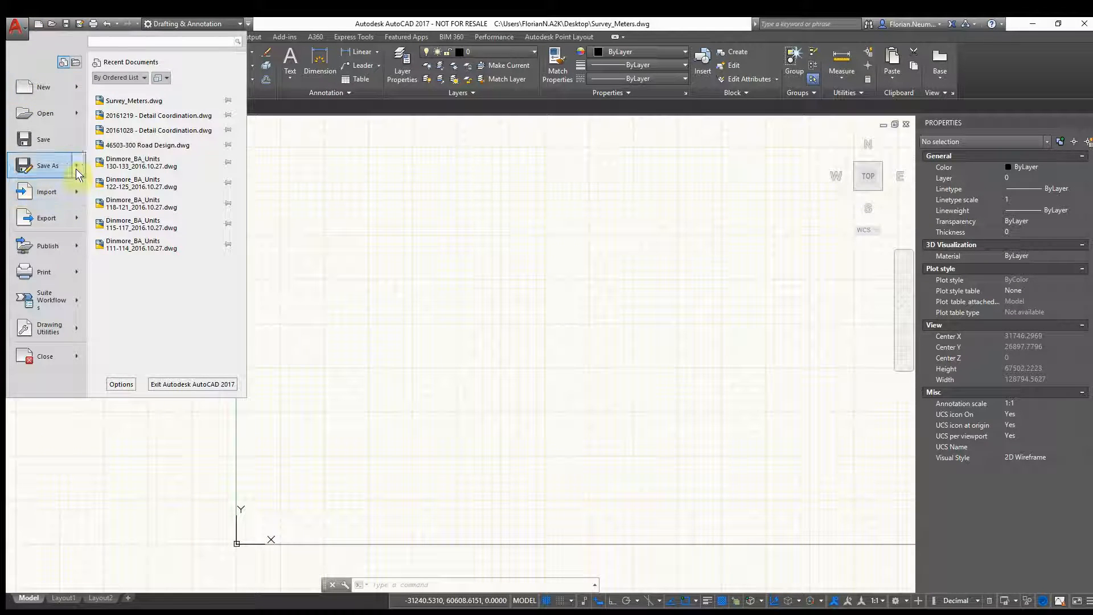
pyautogui.moveTo(80, 166)
pyautogui.click(167, 94)
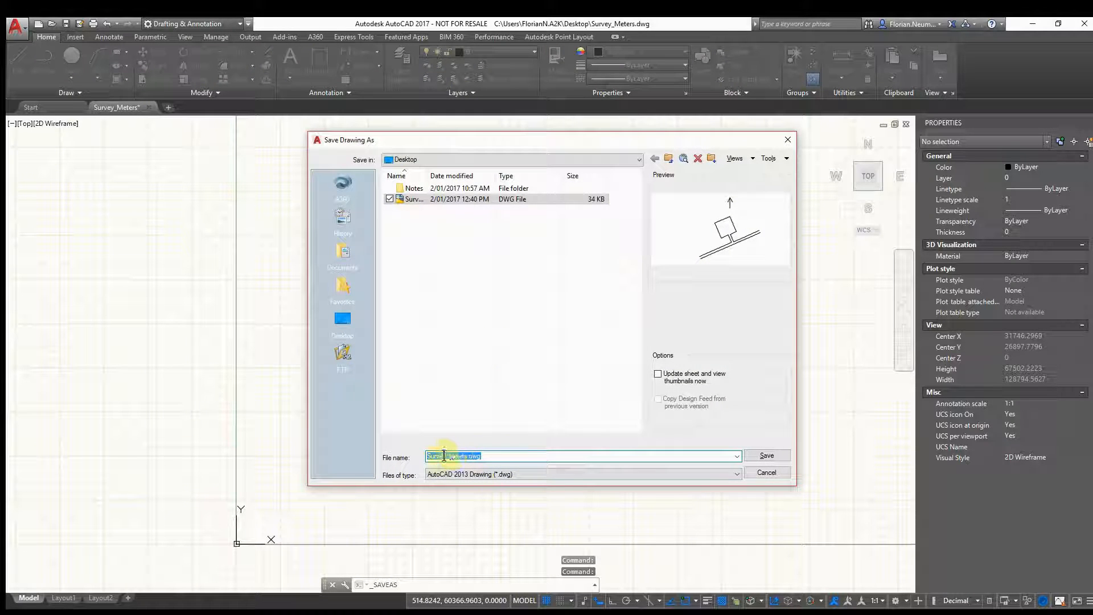
pyautogui.click(458, 457)
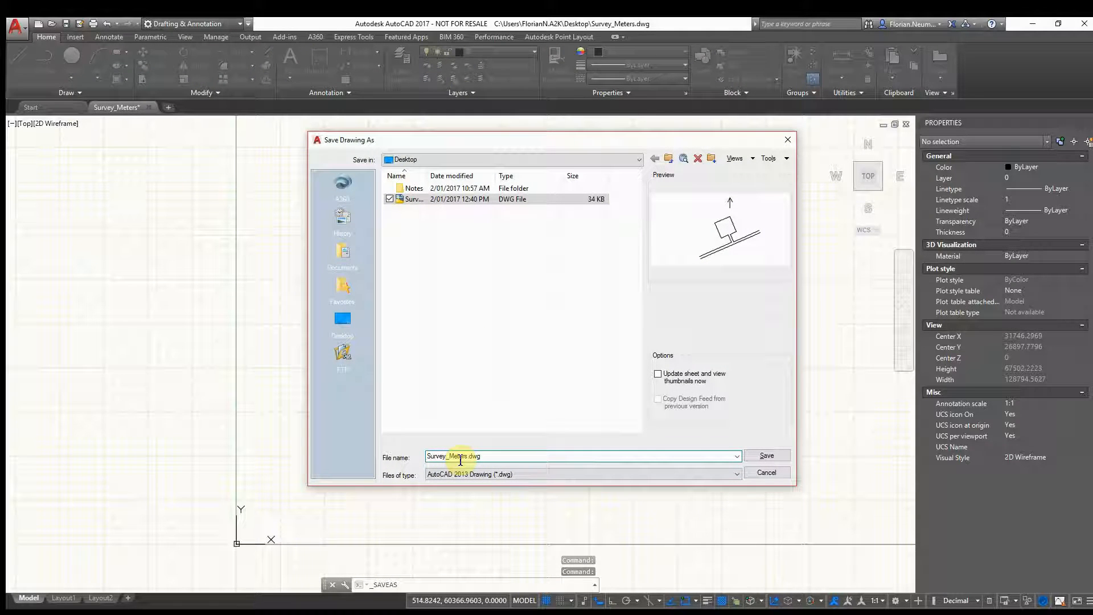
pyautogui.write('Extended')
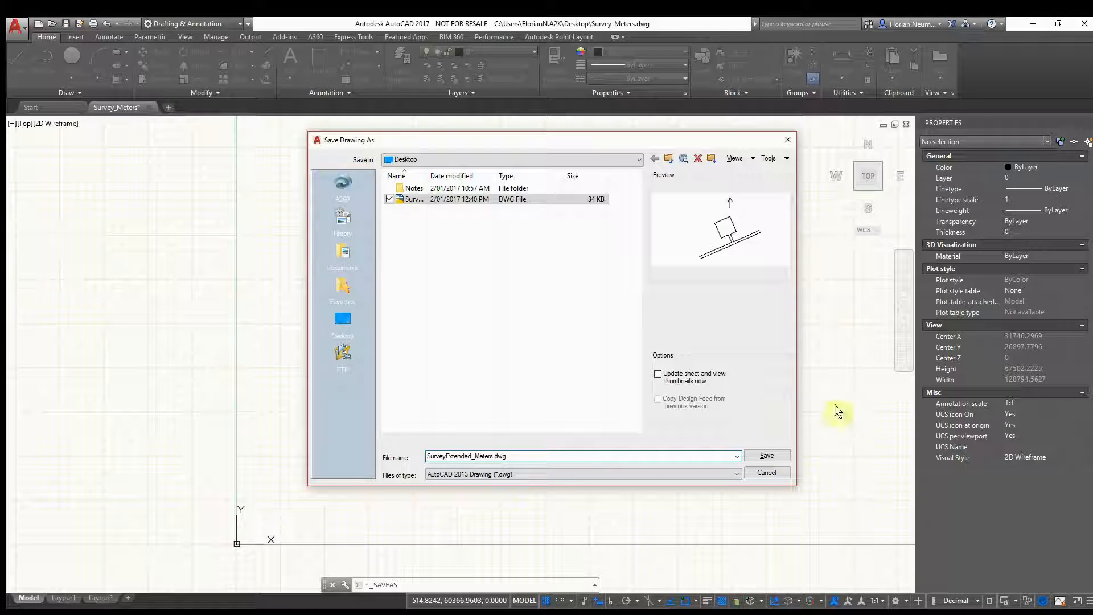
pyautogui.click(766, 456)
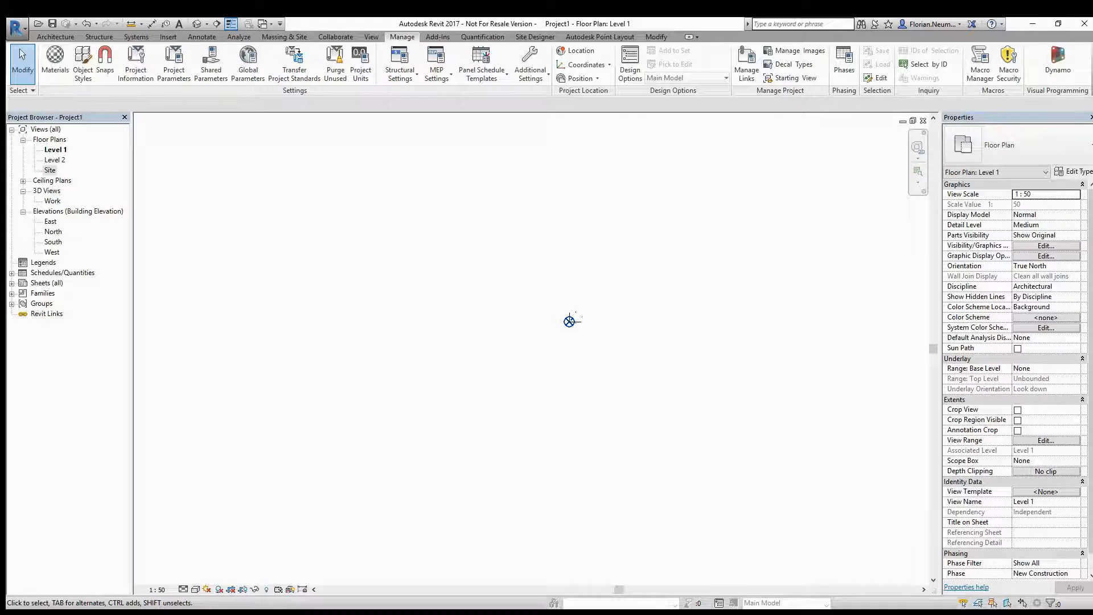
# - Switch to Revit and link SurveyExtended_Meters.dwg into Level 1 with Auto - Center to Center positioning, accepting the large extents
pyautogui.moveTo(303, 419); pyautogui.dragTo(310, 369, button='middle')
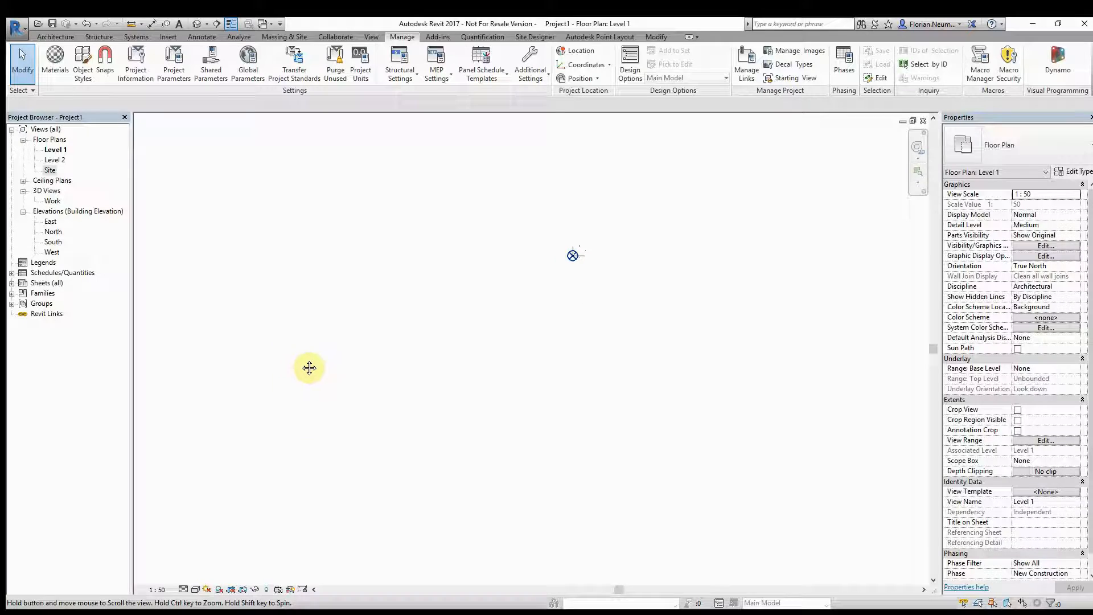
pyautogui.click(168, 37)
pyautogui.click(94, 62)
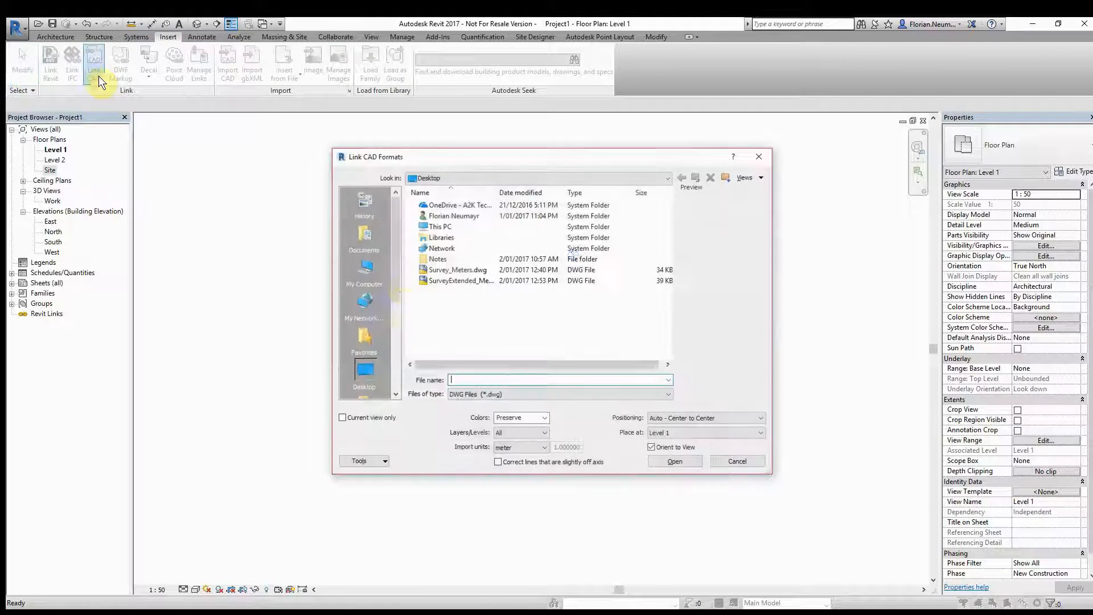
pyautogui.click(468, 279)
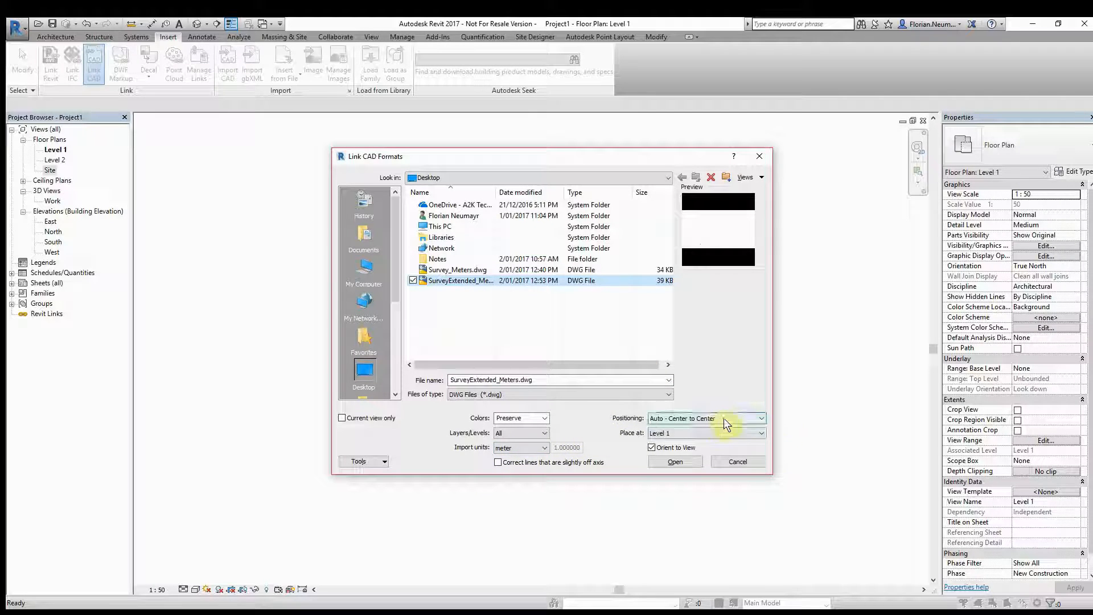
pyautogui.click(680, 459)
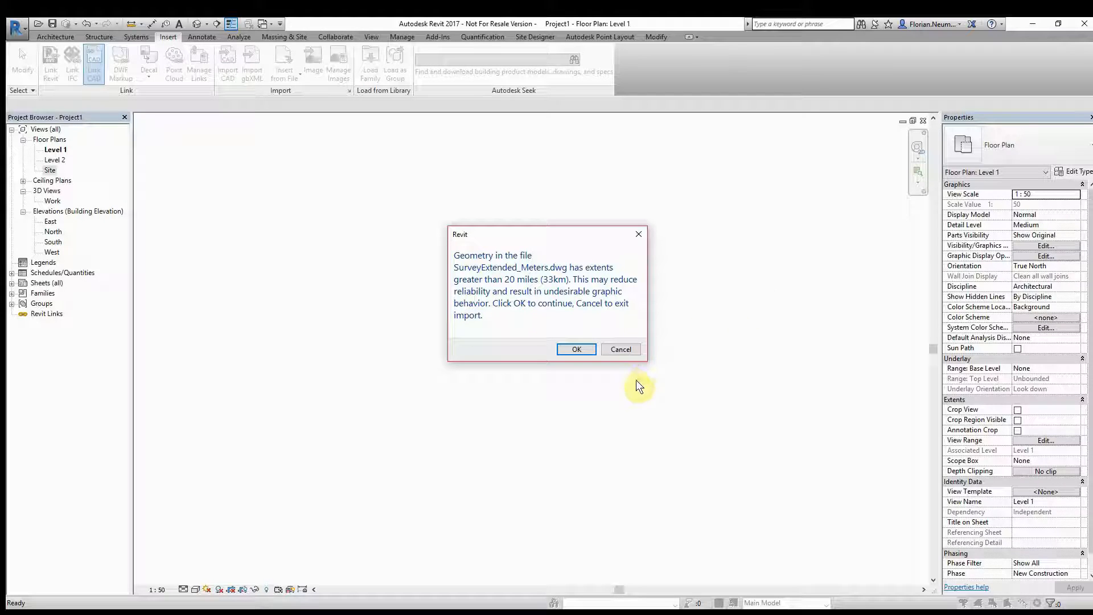
pyautogui.click(574, 349)
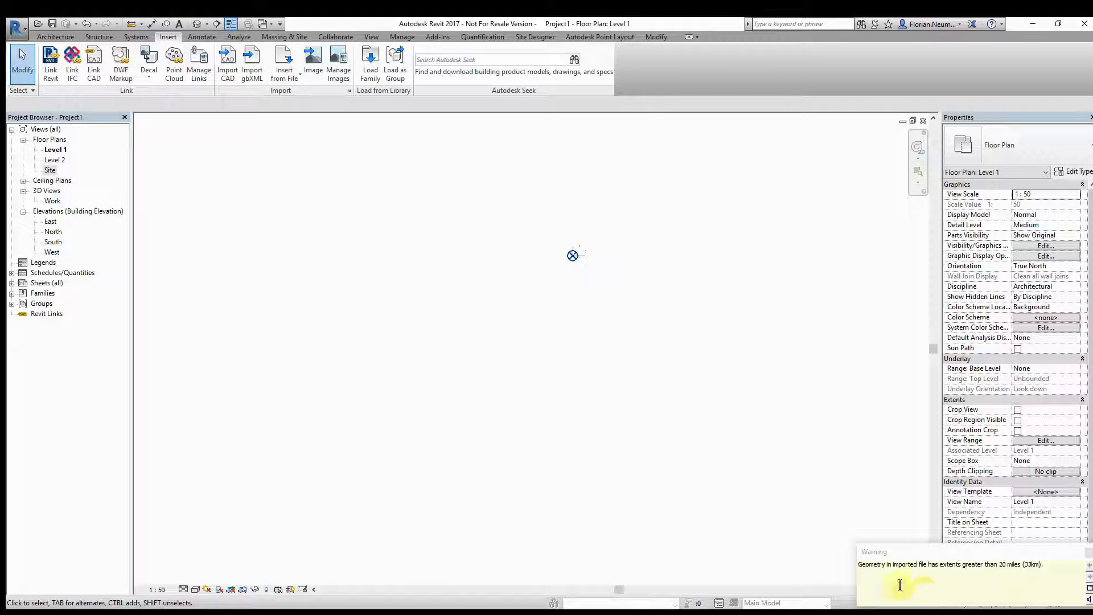
pyautogui.moveTo(1044, 564); pyautogui.dragTo(858, 564)
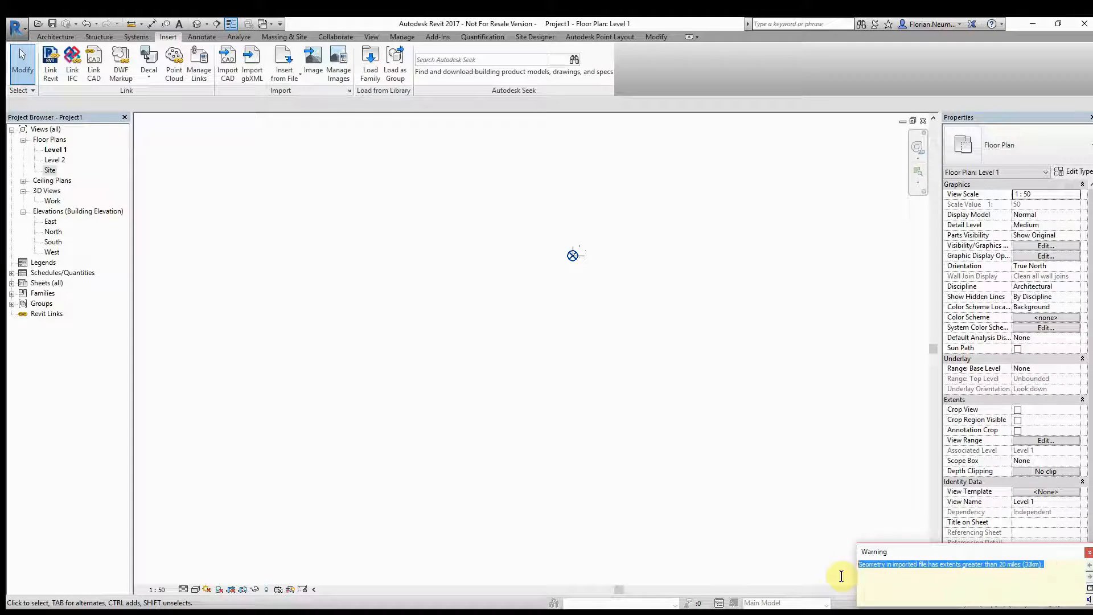
pyautogui.click(1088, 553)
# - Inspect the extents of the linked SurveyExtended_Meters.dwg and delete the link from the Level 1 view
pyautogui.moveTo(597, 344); pyautogui.dragTo(624, 249, button='middle')
pyautogui.moveTo(563, 347); pyautogui.dragTo(559, 340, button='middle')
pyautogui.moveTo(654, 281); pyautogui.dragTo(662, 284, button='middle')
pyautogui.middleClick(654, 276)
pyautogui.middleClick(655, 276)
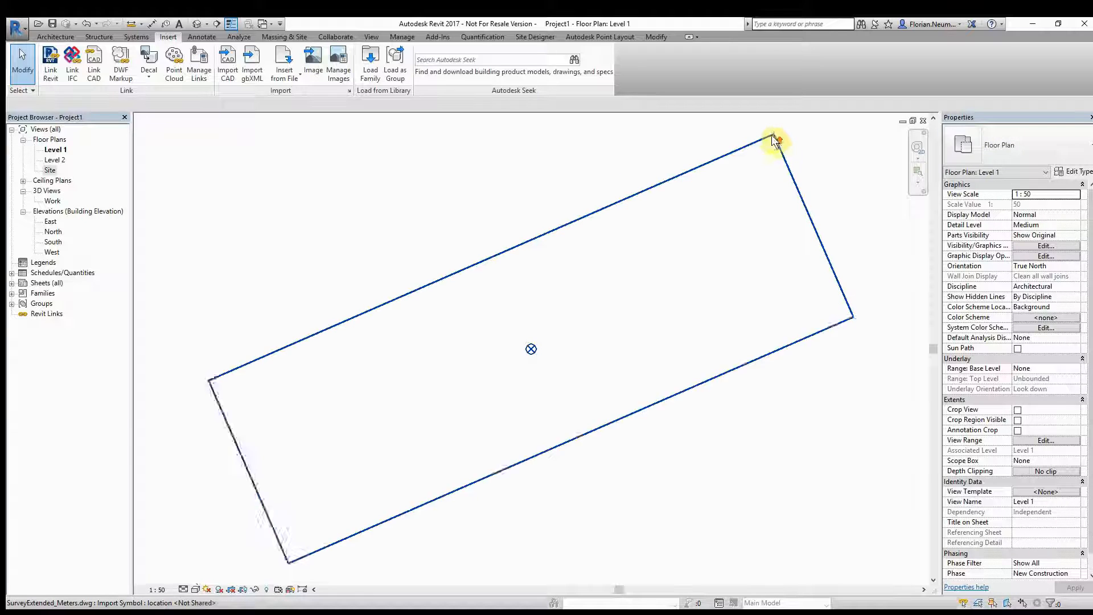
pyautogui.scroll(2, 775, 136)
pyautogui.scroll(-1, 777, 145)
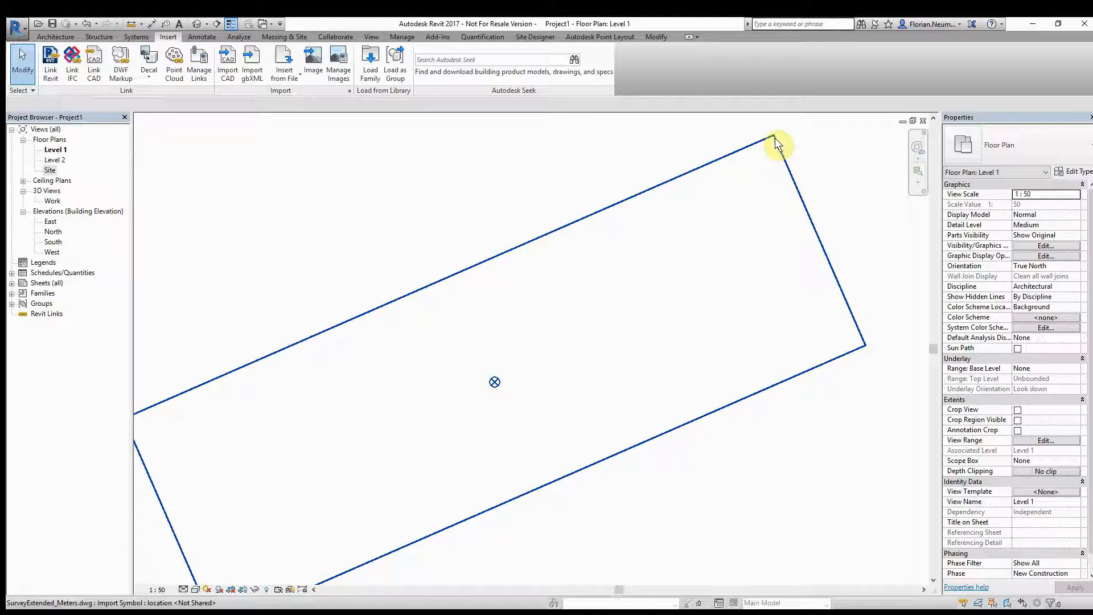
pyautogui.click(775, 139)
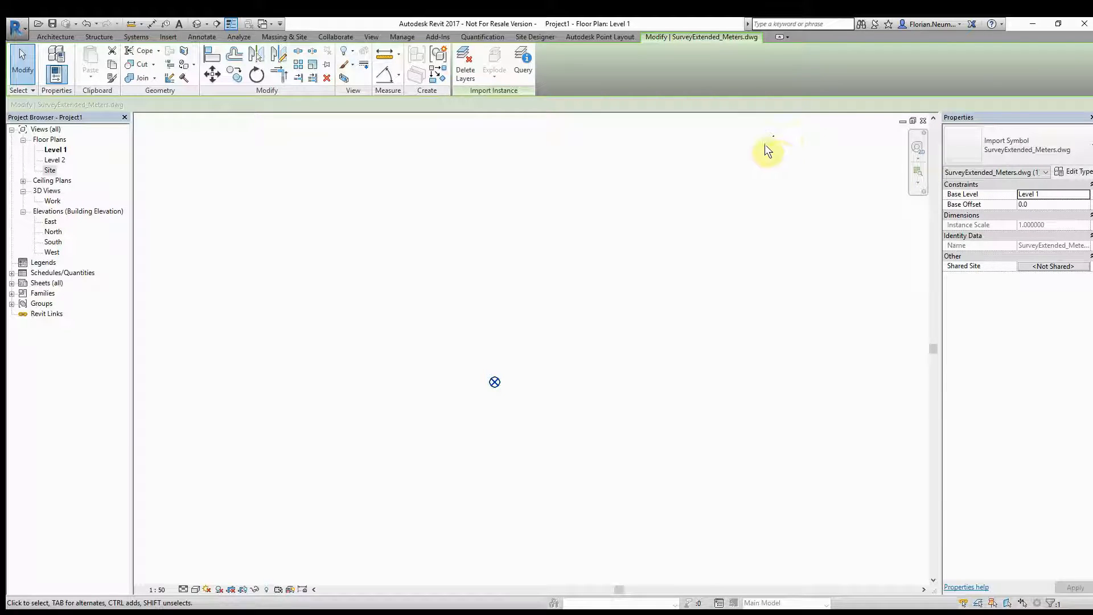
pyautogui.press('Delete')
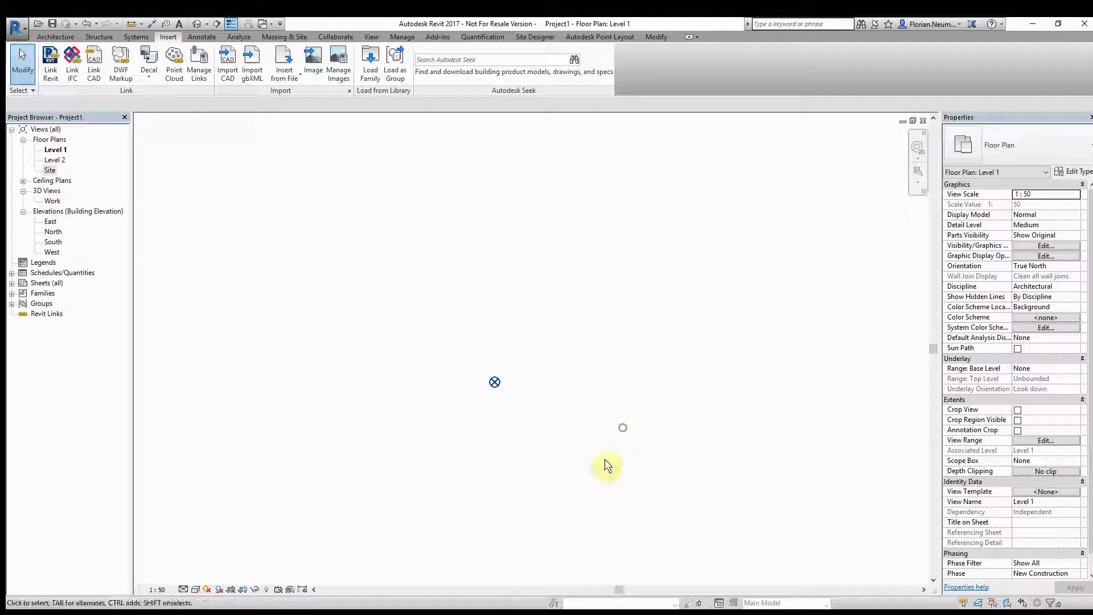
# - Switch to AutoCAD and inspect the properties of the circle at the origin of SurveyExtended_Meters.dwg
pyautogui.hotkey('alt', 'Tab')
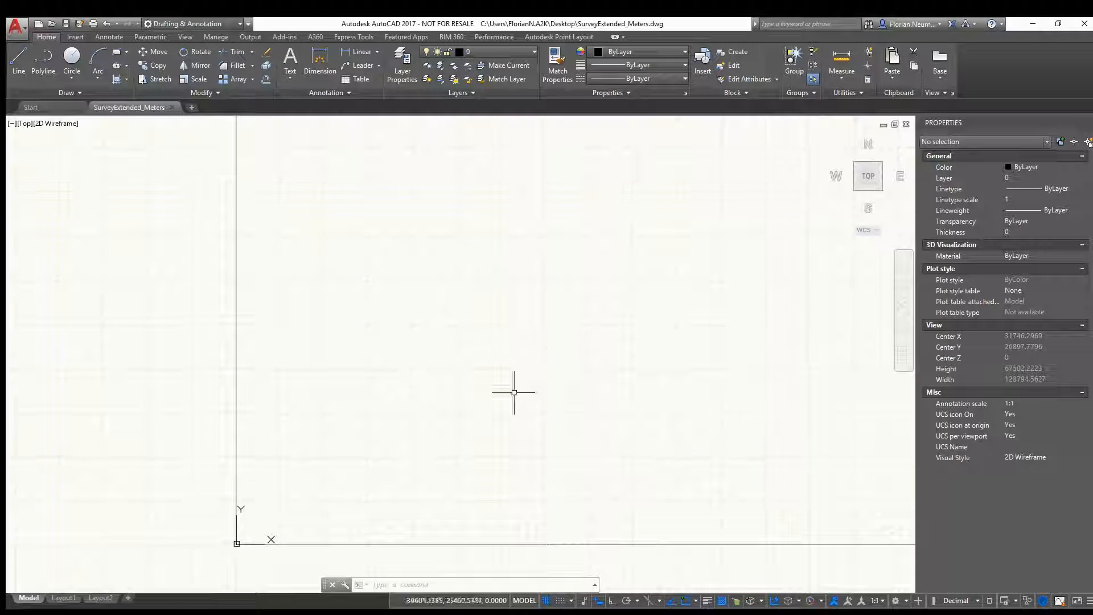
pyautogui.moveTo(274, 480); pyautogui.dragTo(347, 366, button='middle')
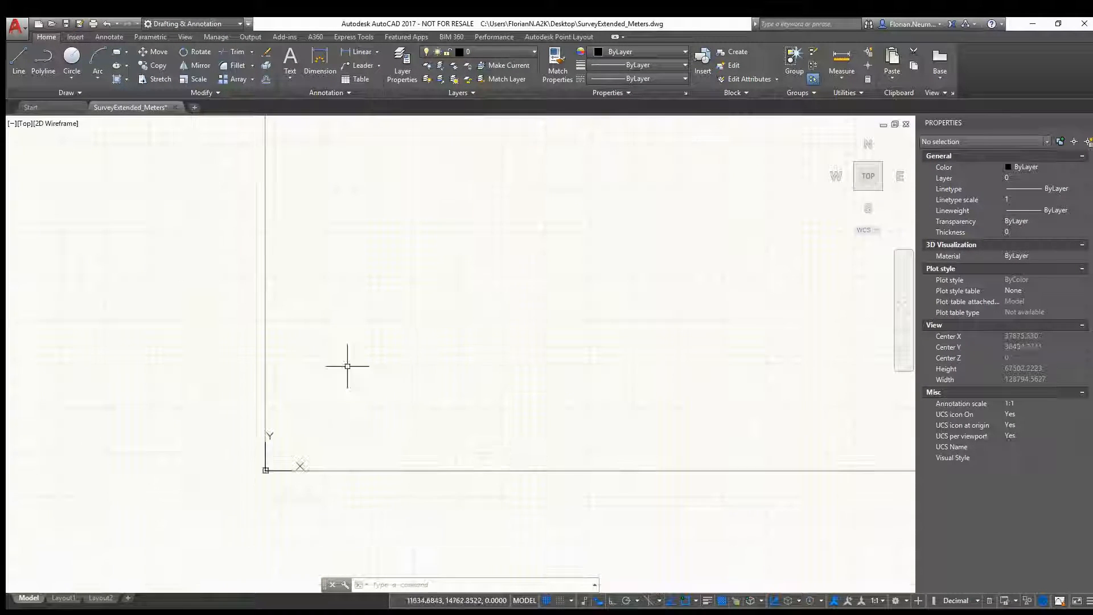
pyautogui.click(211, 531)
pyautogui.click(396, 377)
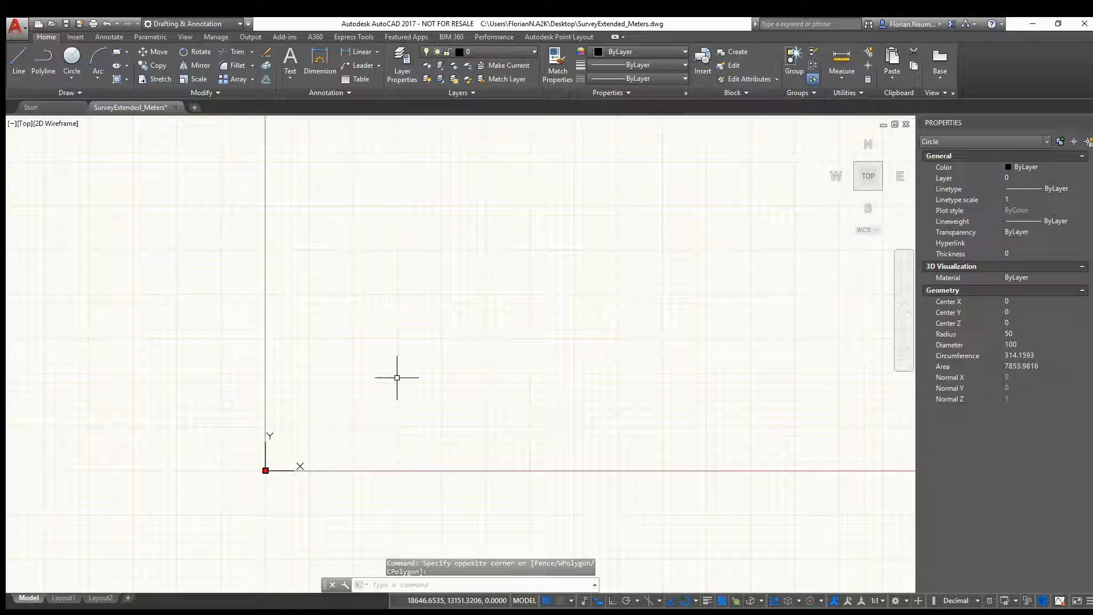
pyautogui.press('Escape')
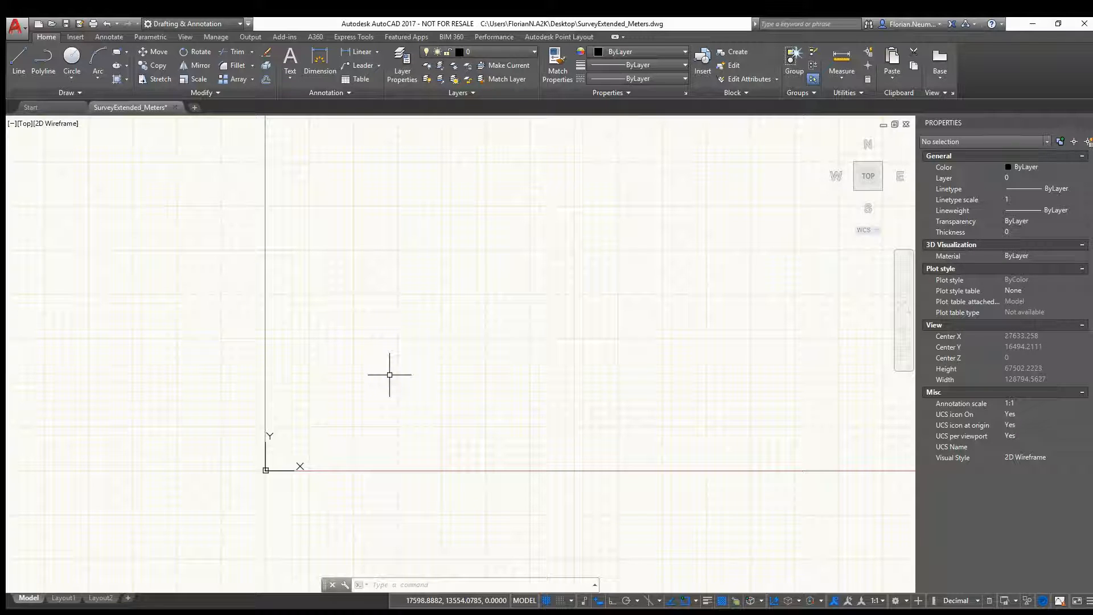
# - Select the building outline, road lines and north arrow, and start the Write Block command (WBLOCK) for them
pyautogui.moveTo(681, 266); pyautogui.dragTo(506, 419, button='middle')
pyautogui.scroll(1, 600, 174)
pyautogui.scroll(15, 571, 183)
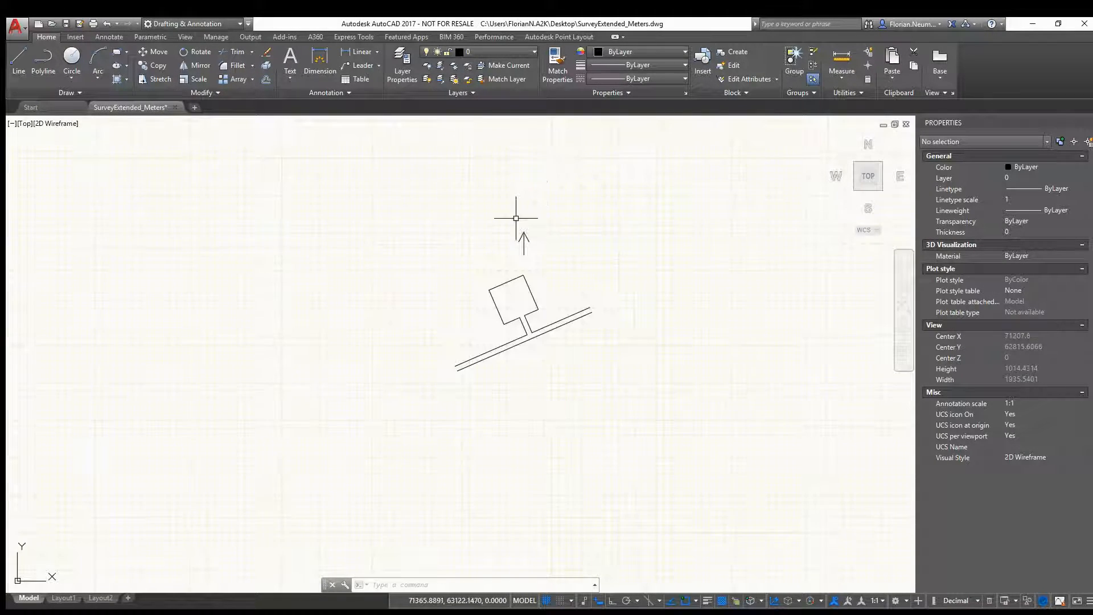
pyautogui.scroll(-2, 432, 313)
pyautogui.moveTo(411, 313)
pyautogui.mouseDown(button='middle')
pyautogui.moveTo(390, 332)
pyautogui.moveTo(376, 325)
pyautogui.moveTo(383, 334)
pyautogui.mouseUp(button='middle')
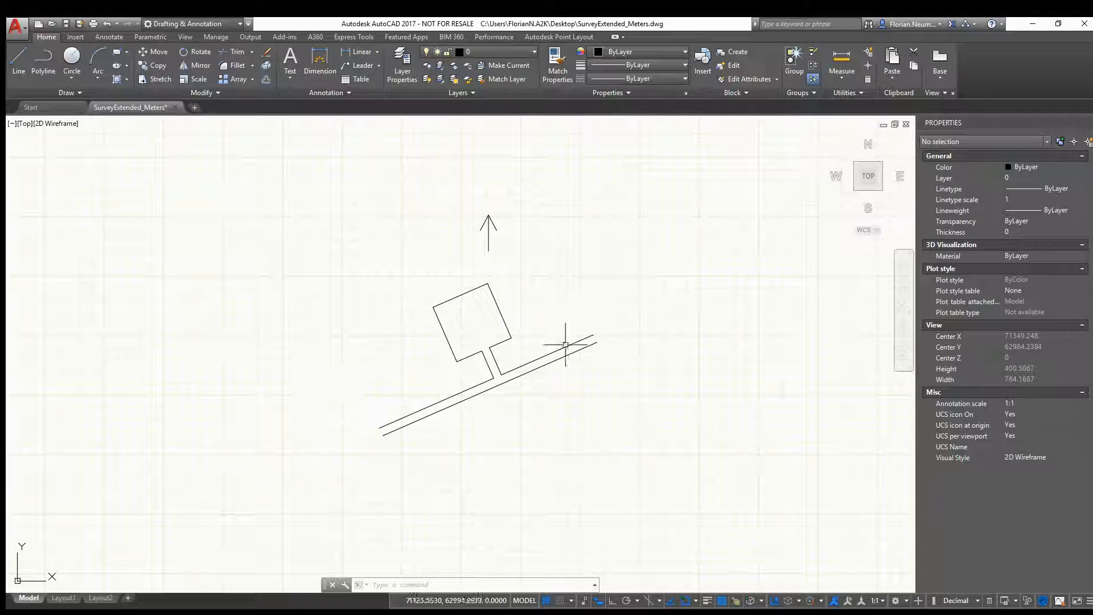
pyautogui.click(662, 481)
pyautogui.click(312, 181)
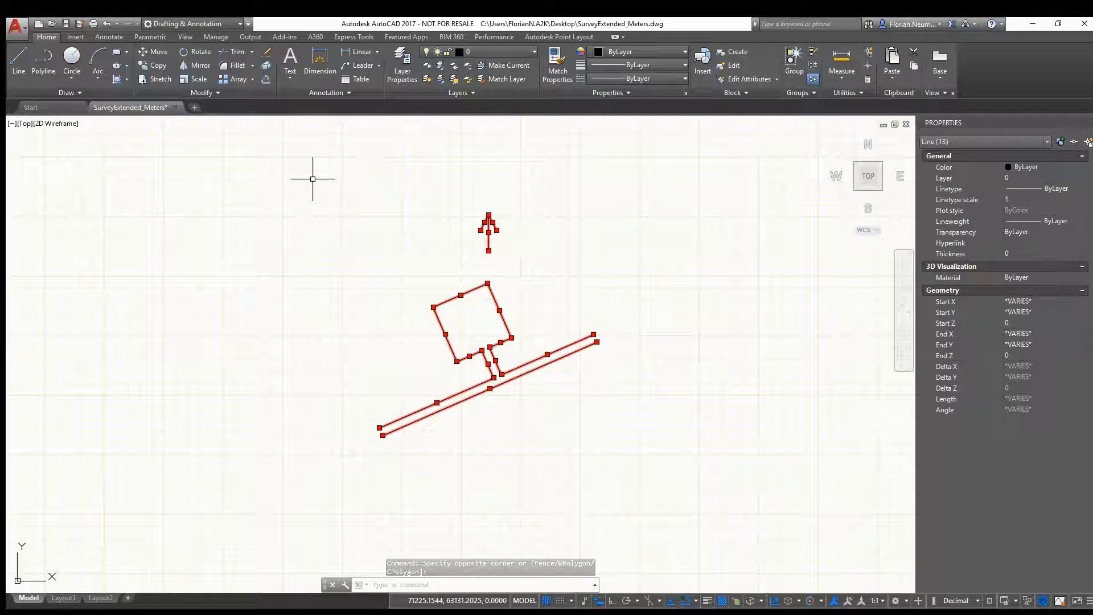
pyautogui.write('W')
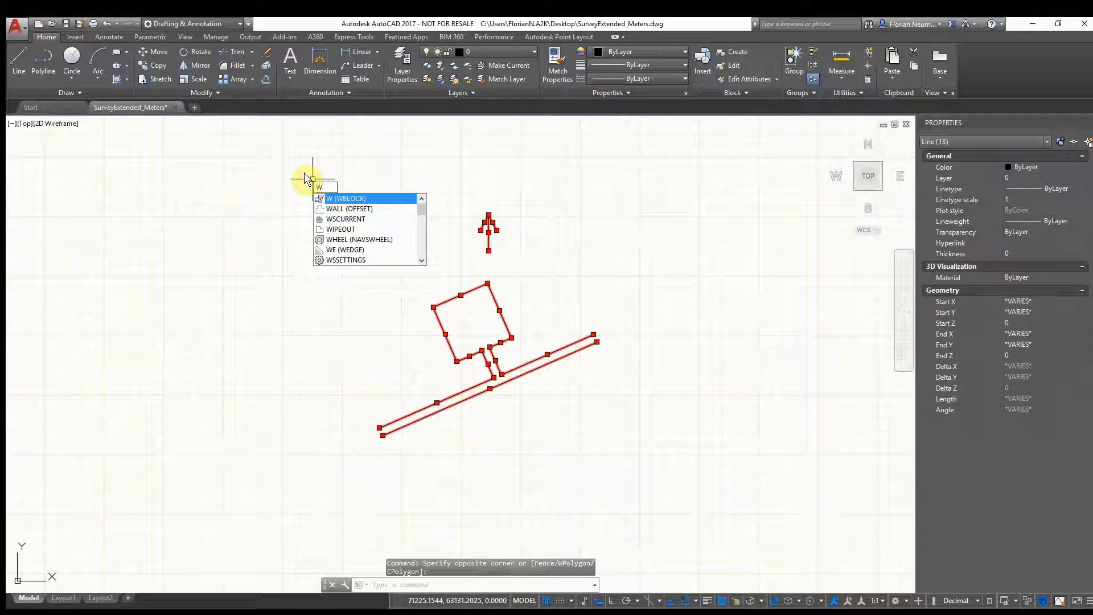
pyautogui.press('Return')
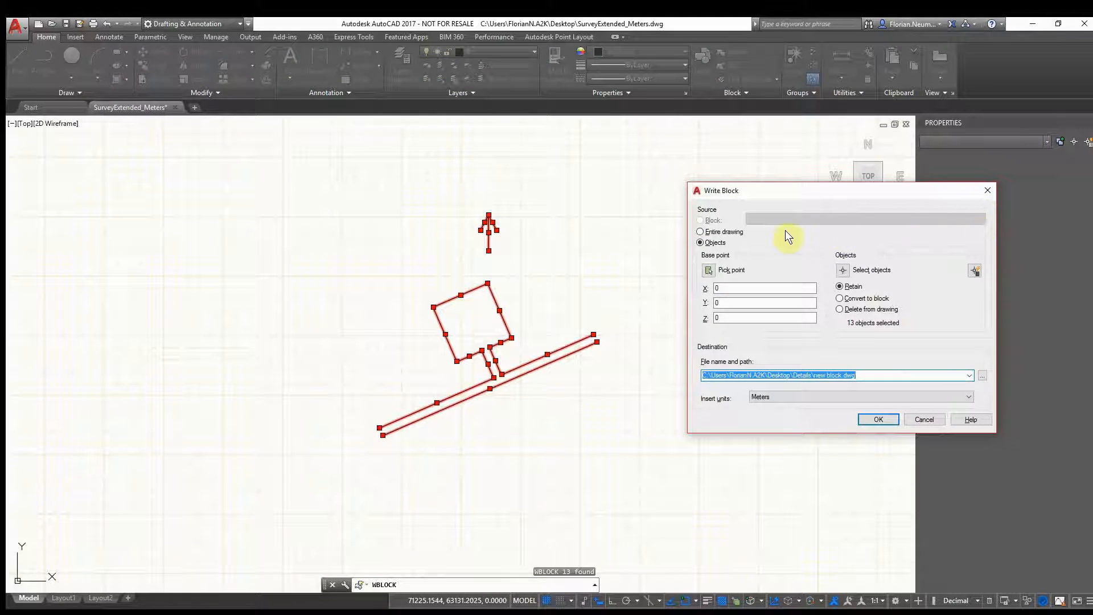
# - Keep the write block's base point at 0,0,0 and set its destination to W-Survey_Meters.dwg on the Desktop
pyautogui.moveTo(836, 189)
pyautogui.mouseDown()
pyautogui.moveTo(479, 162)
pyautogui.moveTo(473, 171)
pyautogui.mouseUp()
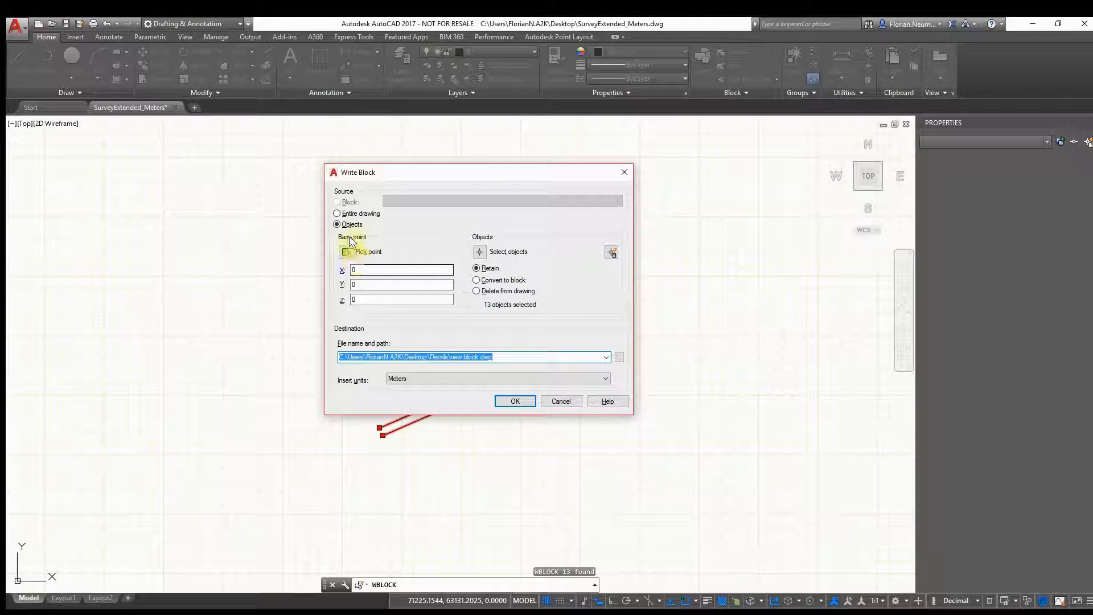
pyautogui.click(345, 252)
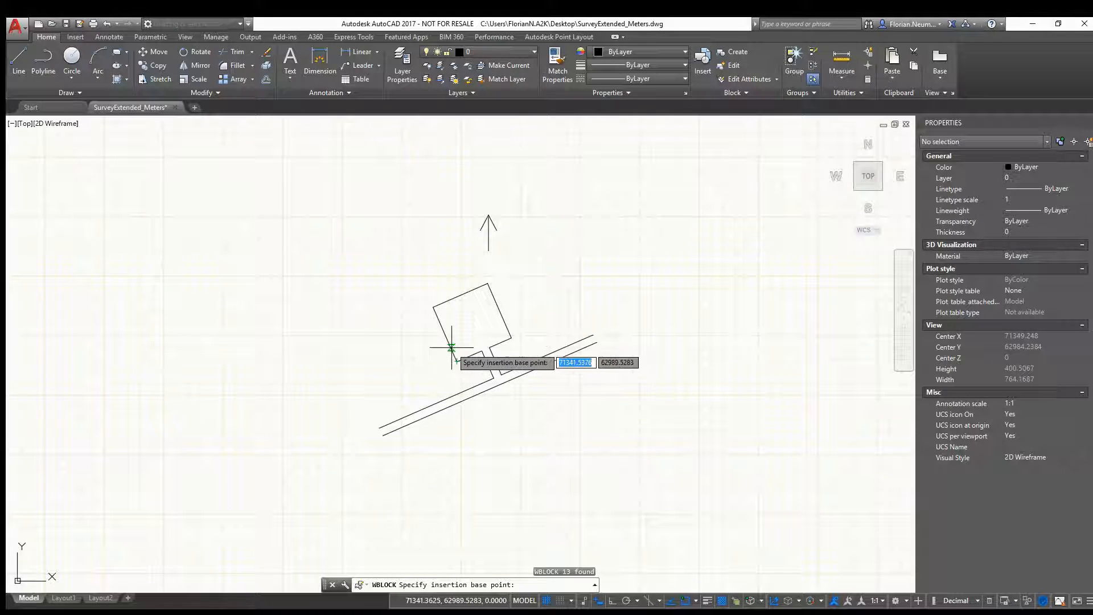
pyautogui.press('Escape')
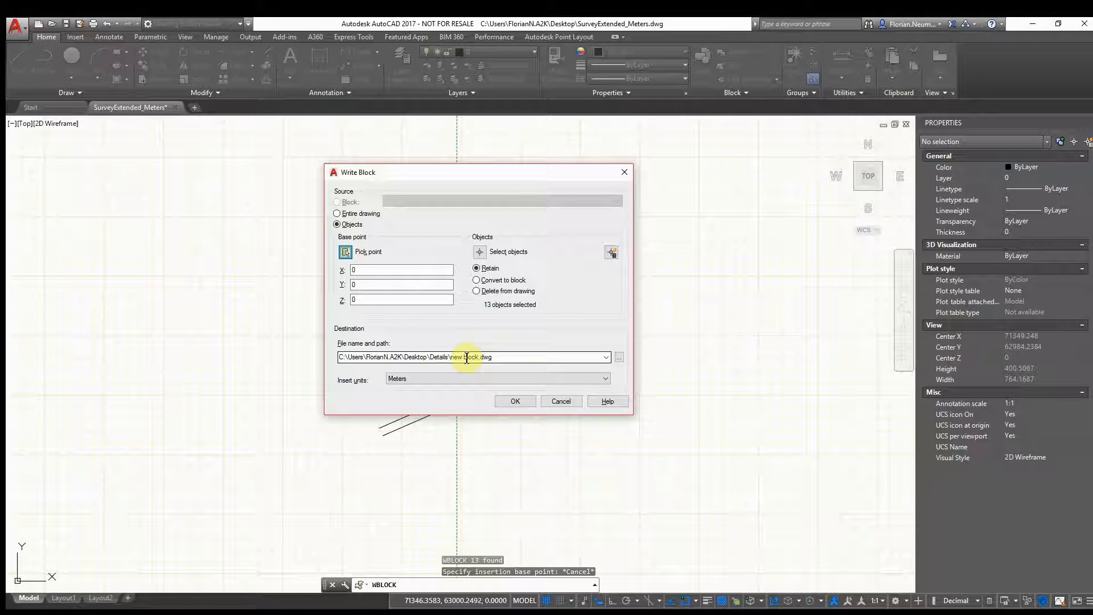
pyautogui.click(618, 359)
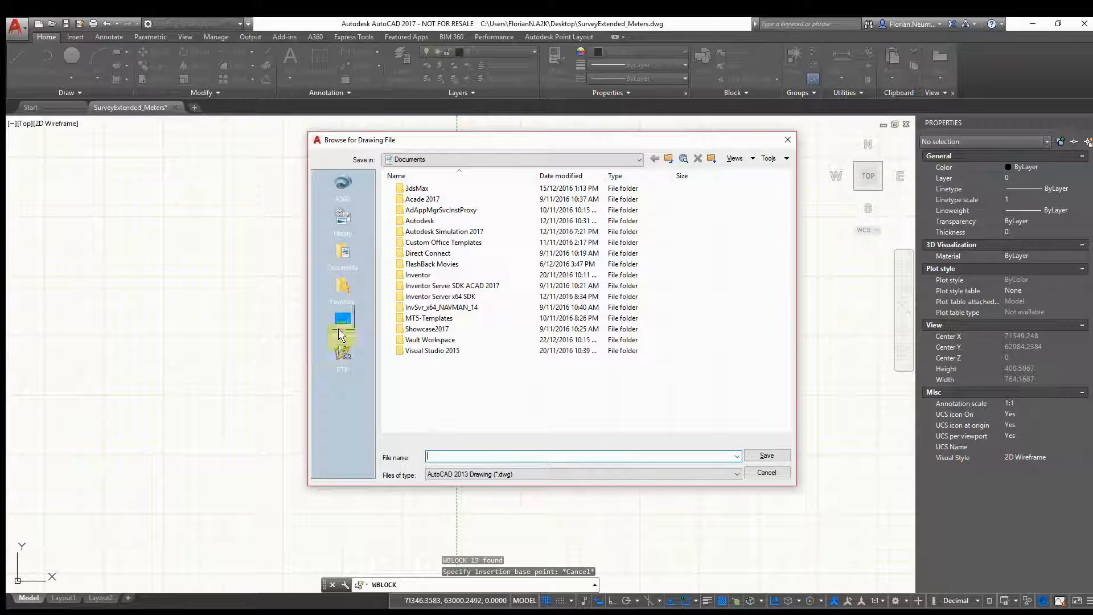
pyautogui.click(341, 333)
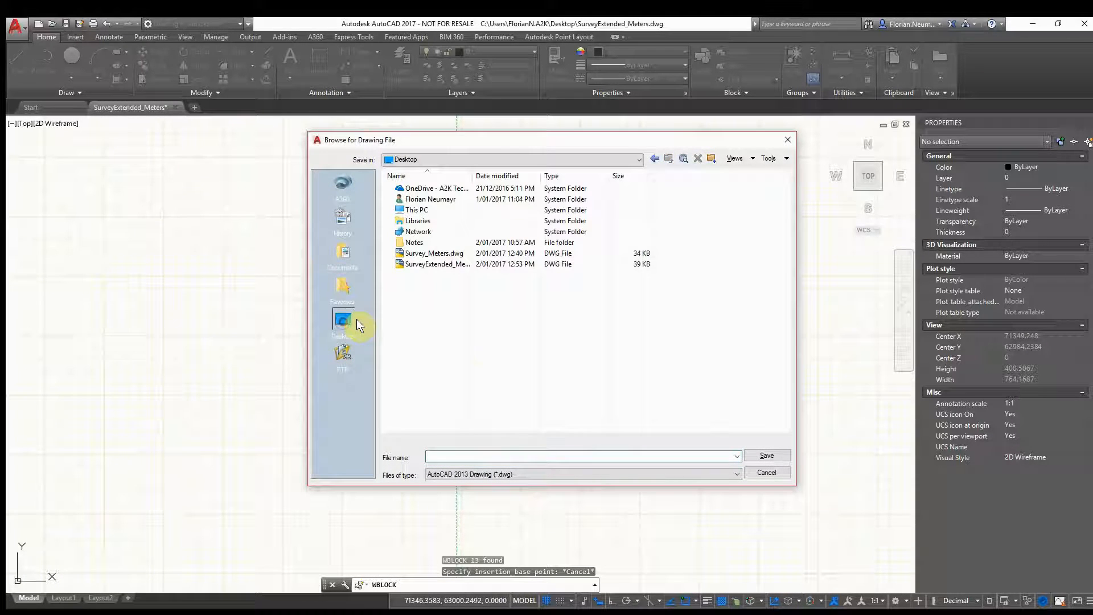
pyautogui.click(480, 456)
pyautogui.write('W-S')
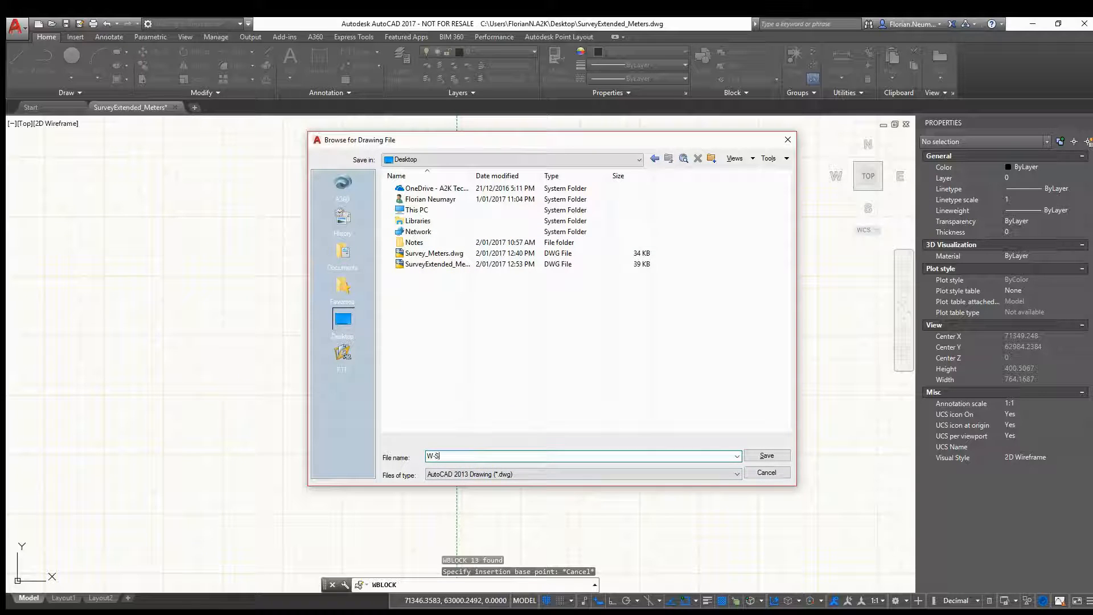
pyautogui.write('urvey_Meters')
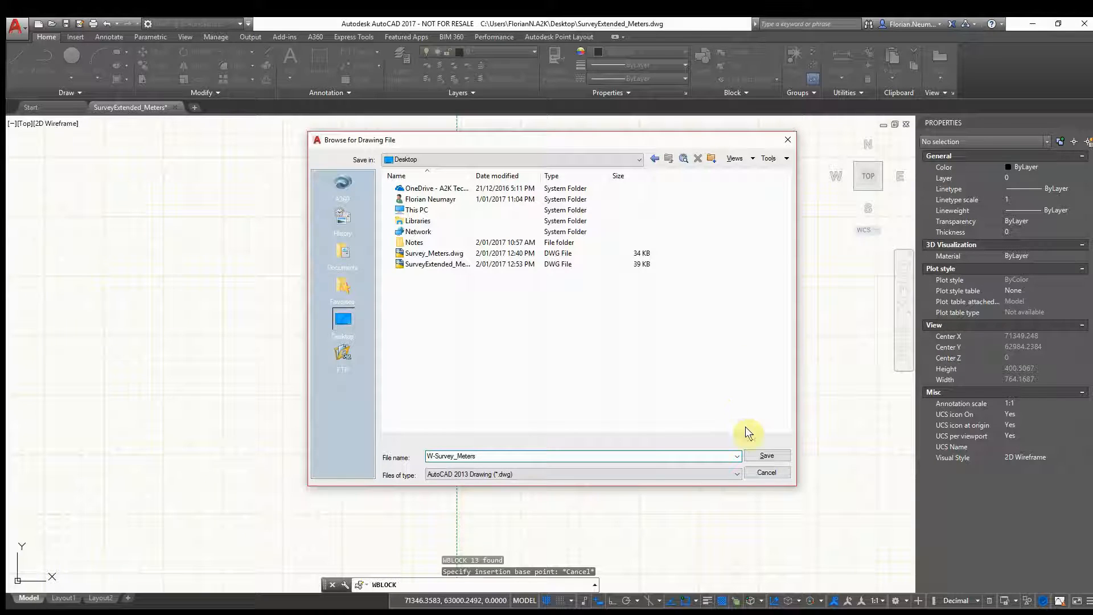
pyautogui.click(766, 456)
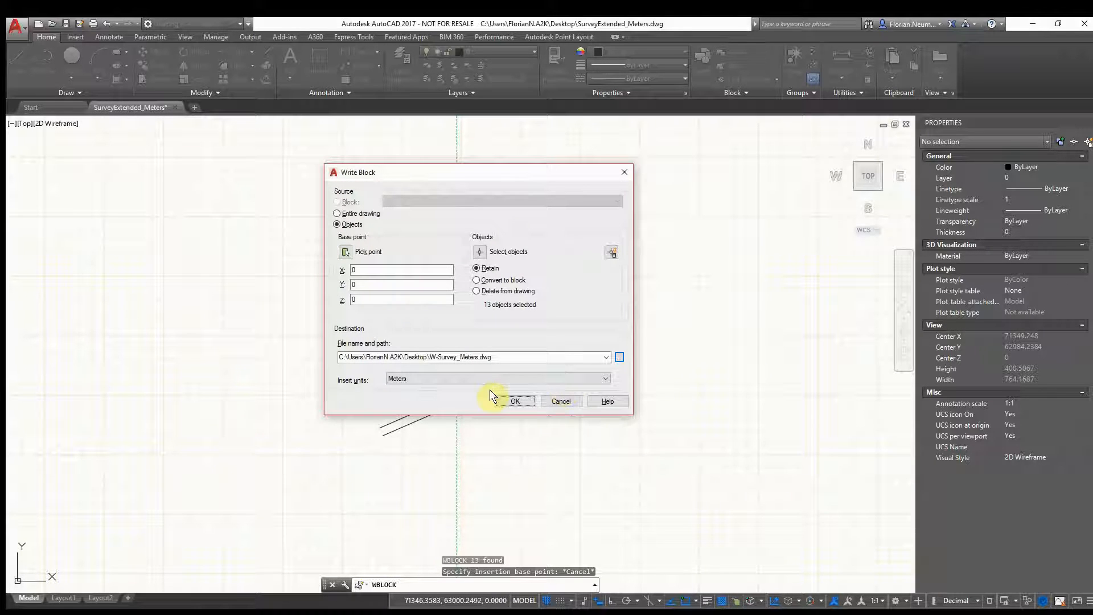
# - Write out the selected site linework to W-Survey_Meters.dwg and switch to the Level 1 floor plan in Revit
pyautogui.click(527, 399)
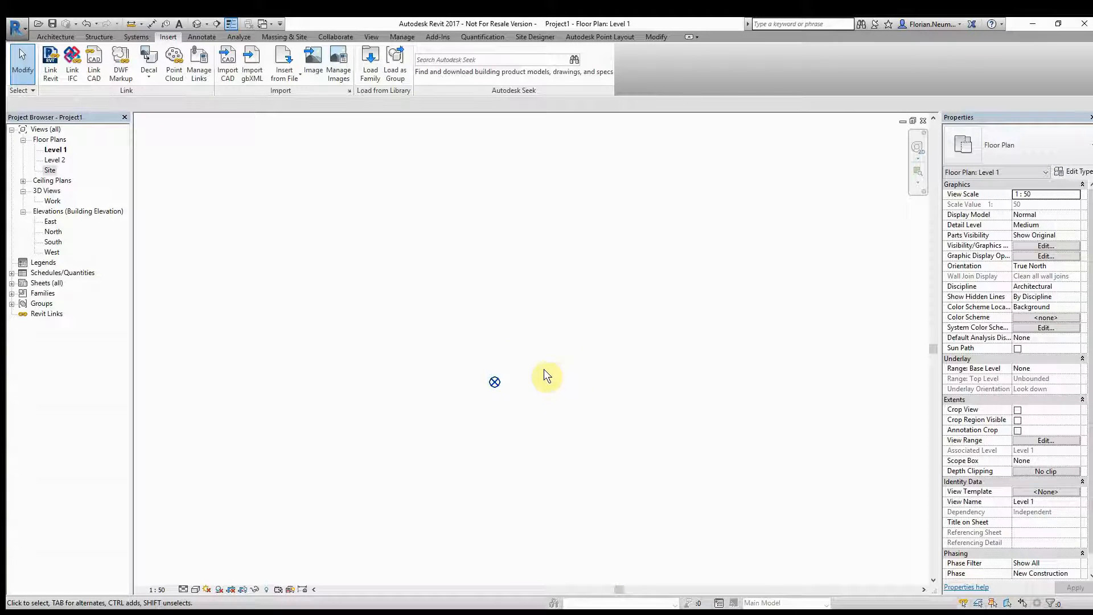
pyautogui.press('z')
pyautogui.press('f')
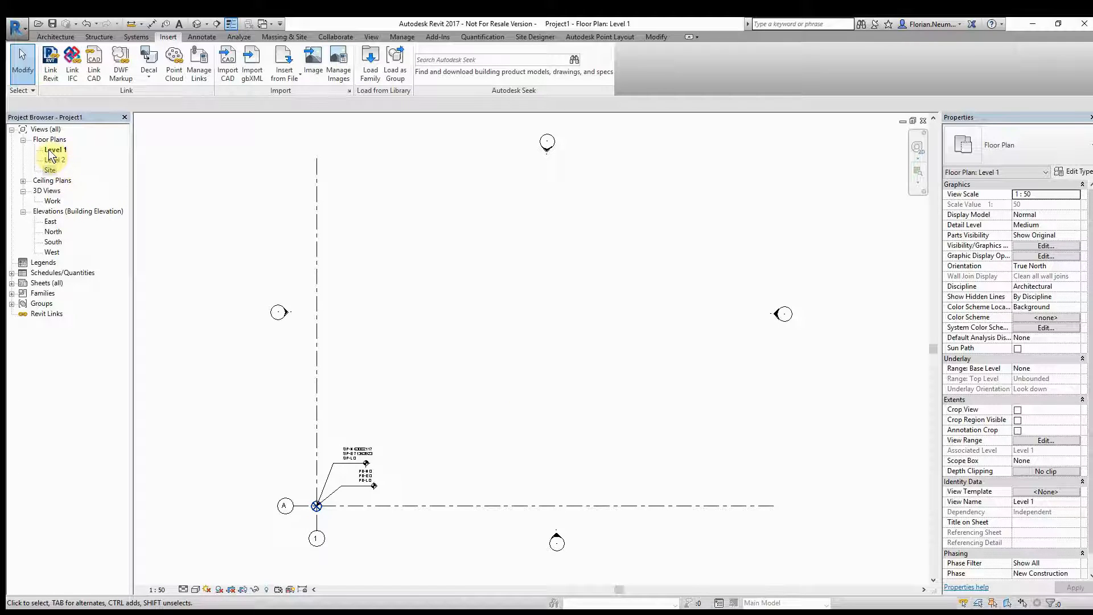
pyautogui.scroll(-2, 472, 370)
pyautogui.moveTo(446, 382); pyautogui.dragTo(399, 410, button='middle')
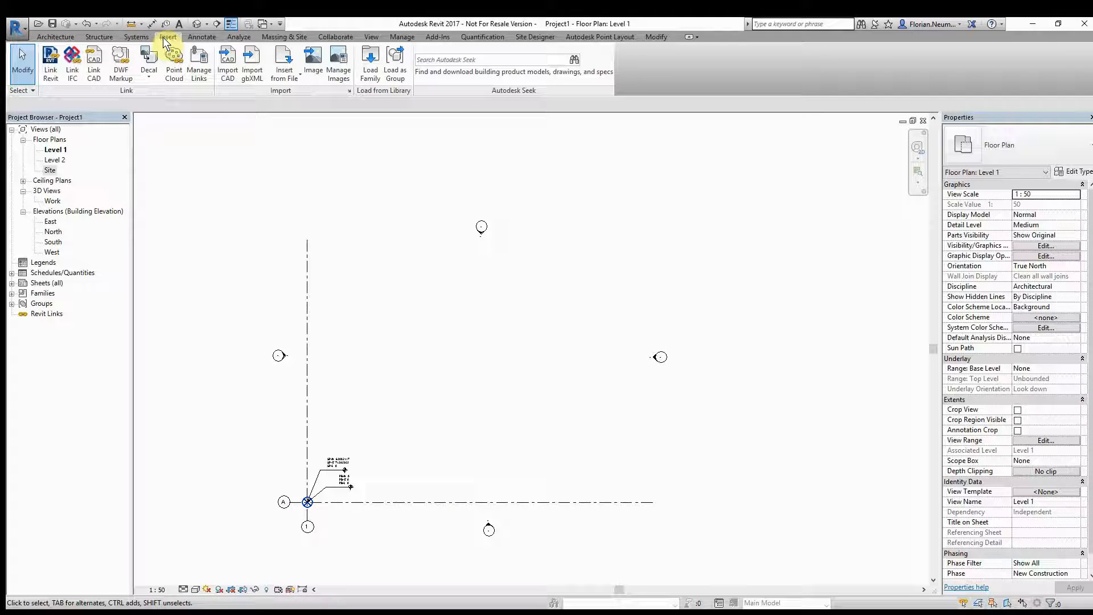
# - Link W-Survey_Meters.dwg from the Desktop at Level 1 with Auto - Center to Center positioning and import units in meters
pyautogui.click(92, 75)
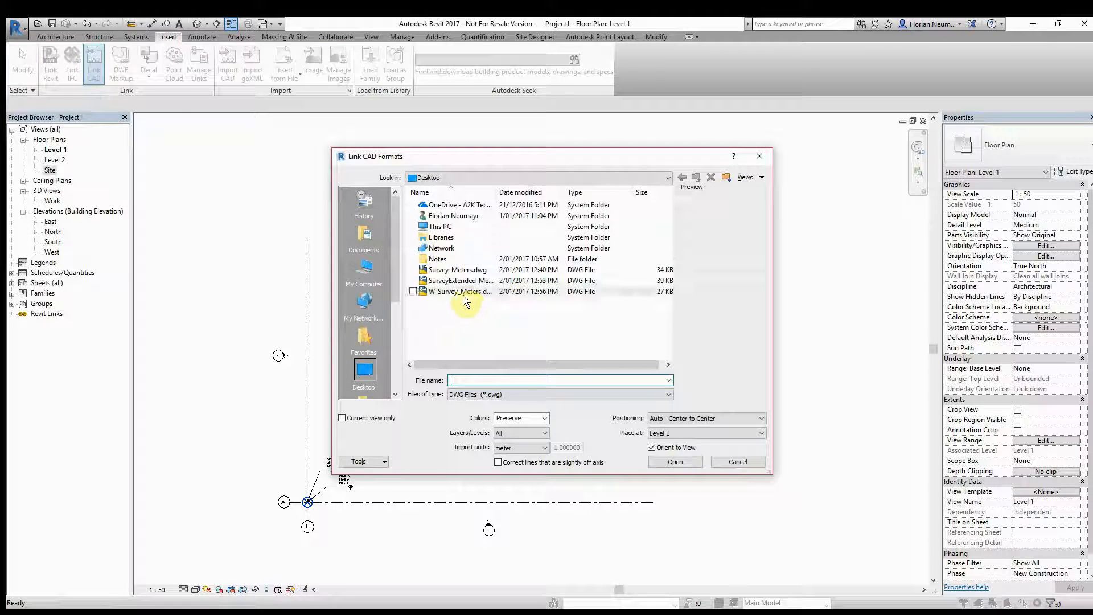
pyautogui.click(460, 293)
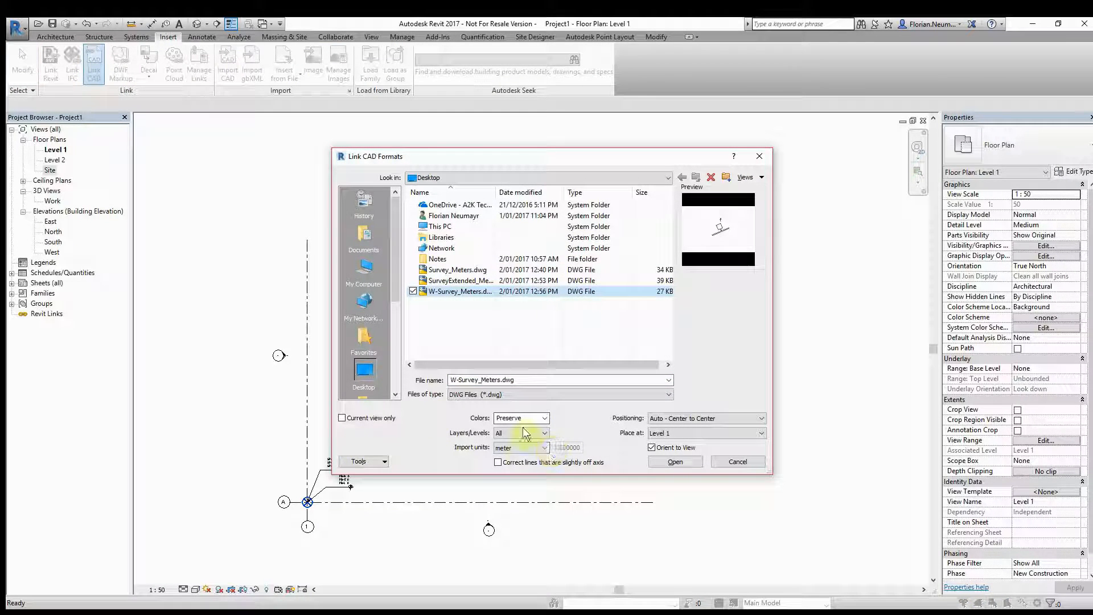
pyautogui.click(519, 448)
pyautogui.click(528, 446)
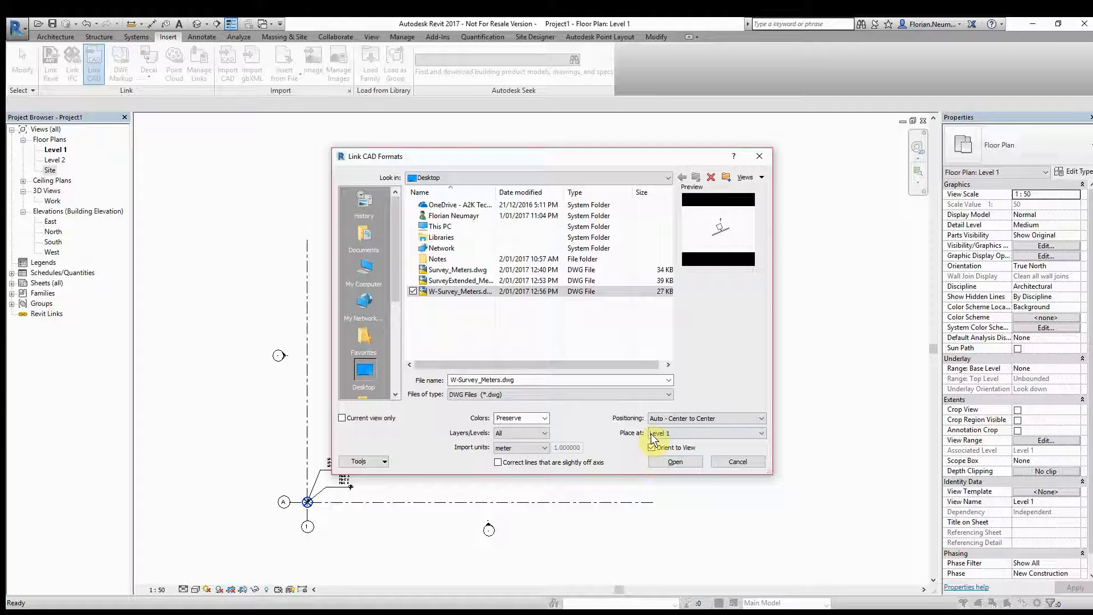
pyautogui.click(677, 461)
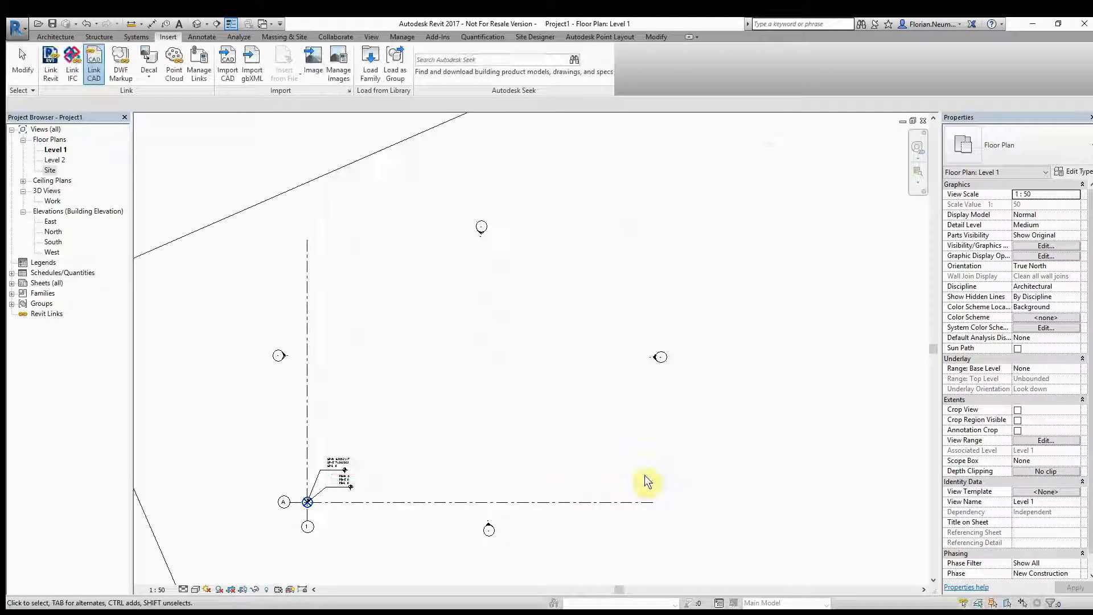
# - Acquire the shared coordinates from the linked W-Survey_Meters.dwg
pyautogui.moveTo(540, 382); pyautogui.dragTo(488, 295, button='middle')
pyautogui.scroll(-4, 534, 307)
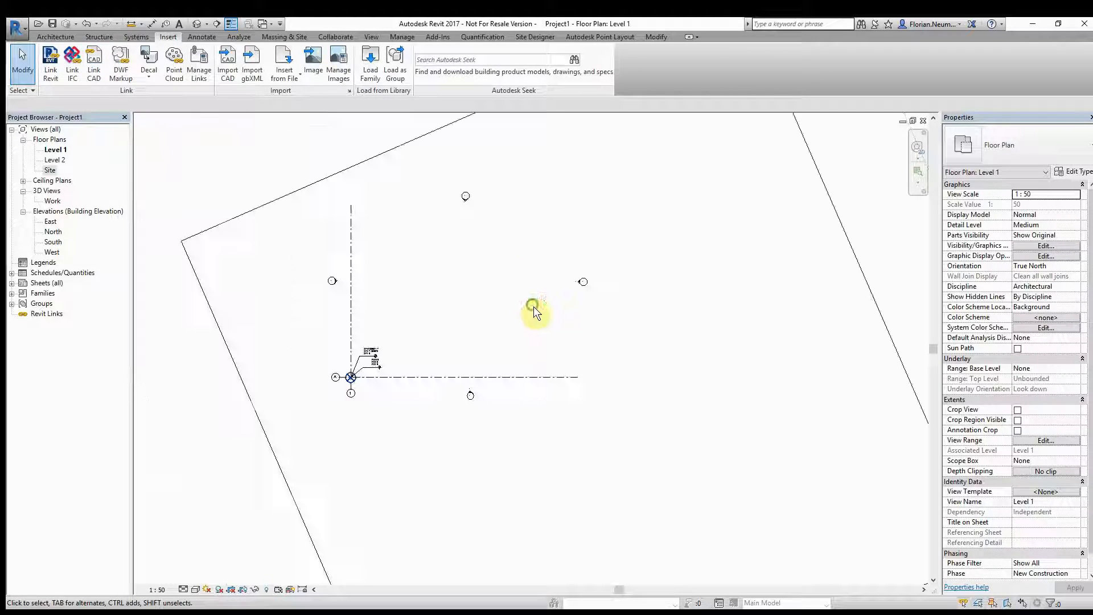
pyautogui.scroll(3, 495, 302)
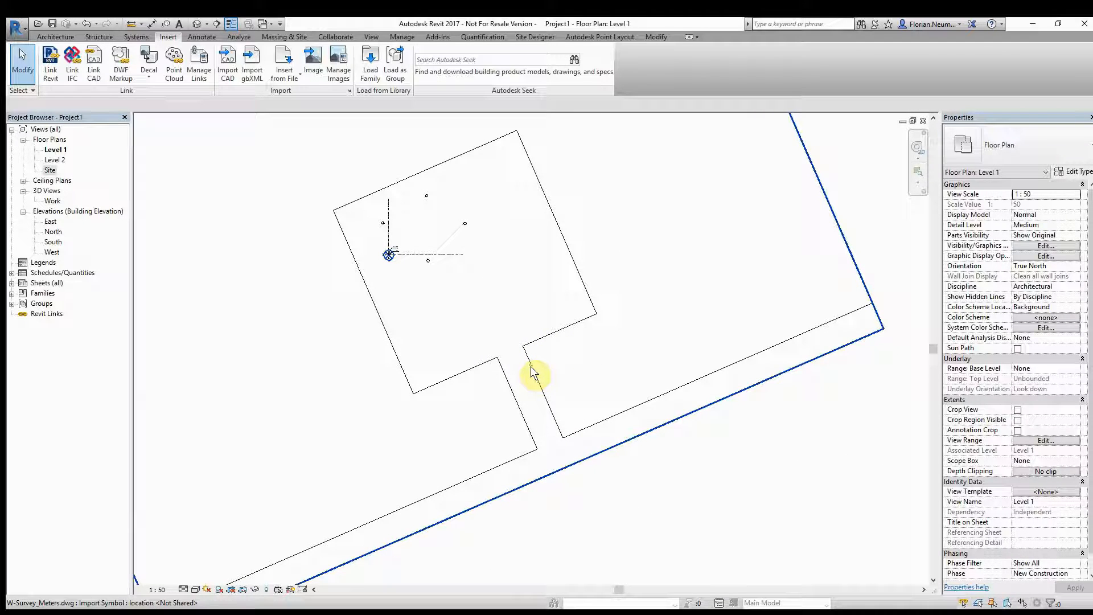
pyautogui.moveTo(500, 397); pyautogui.dragTo(528, 391, button='middle')
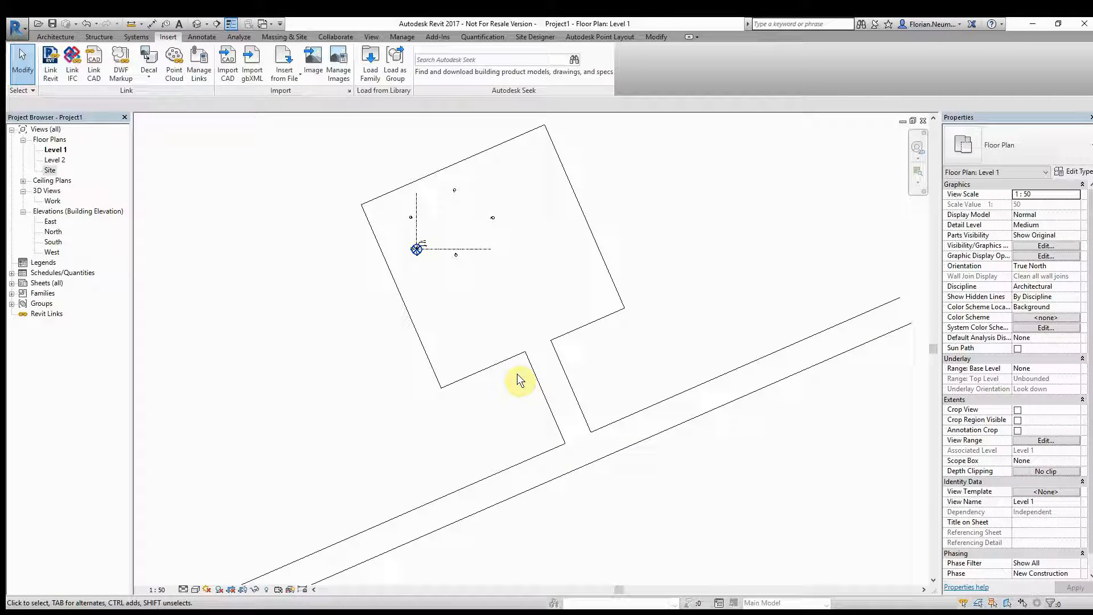
pyautogui.click(402, 36)
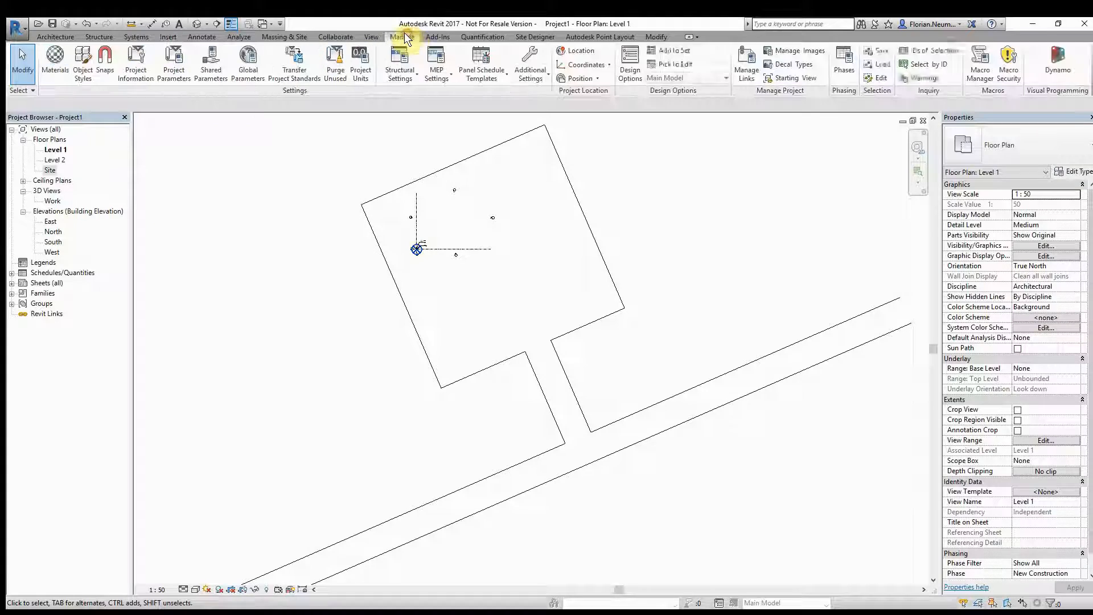
pyautogui.click(597, 64)
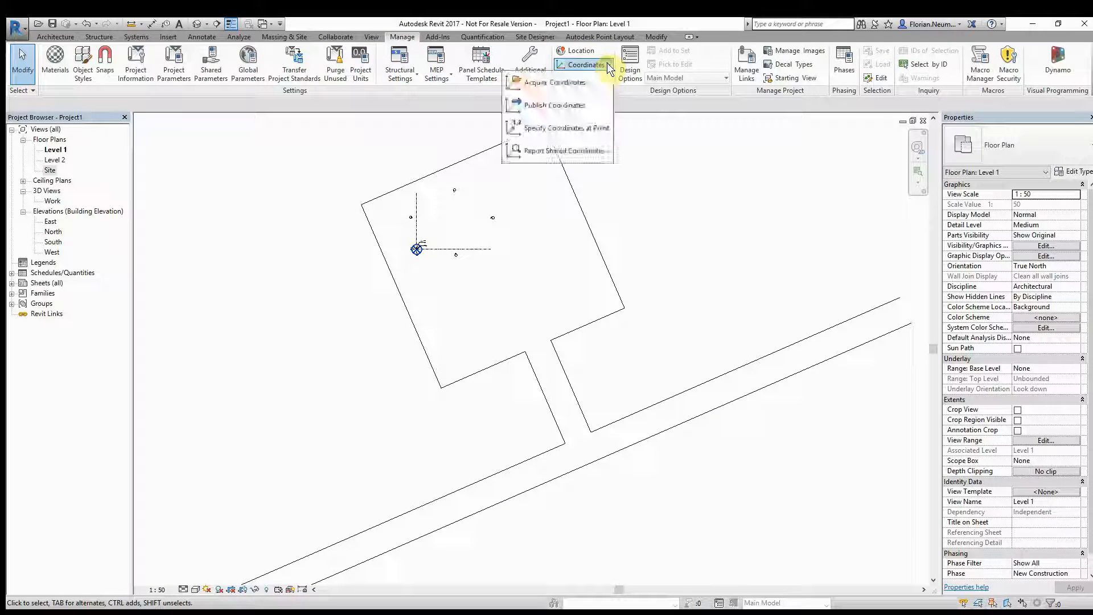
pyautogui.click(555, 82)
pyautogui.click(558, 340)
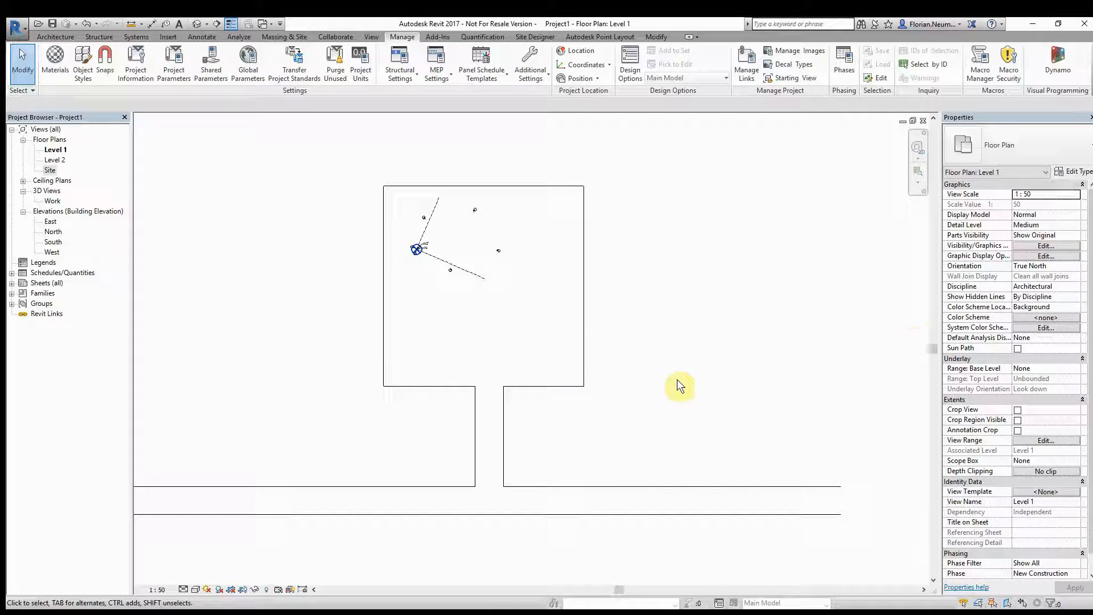
# - Review the linked survey's Shared Site options for moving the instance to DefaultLocation or recording its current position, without applying any change
pyautogui.click(584, 514)
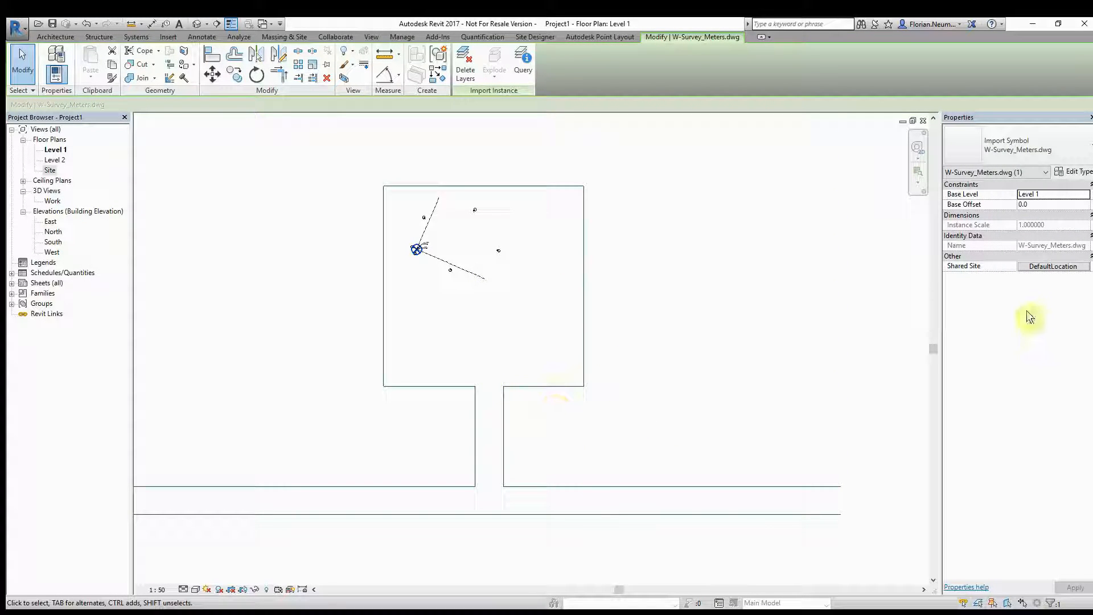
pyautogui.click(1049, 266)
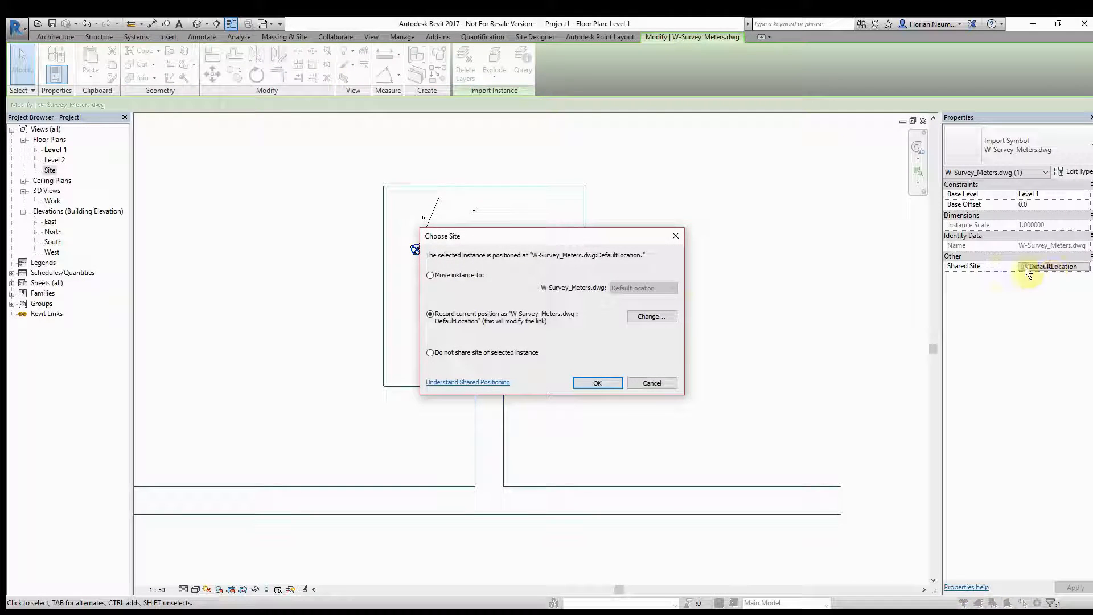
pyautogui.moveTo(538, 237); pyautogui.dragTo(895, 289)
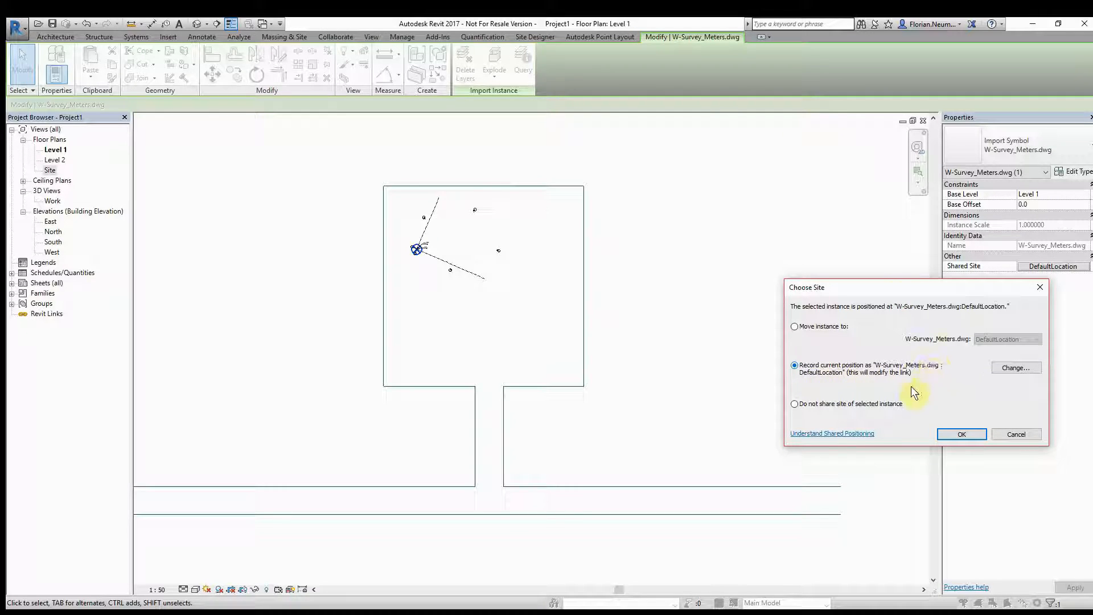
pyautogui.click(794, 326)
pyautogui.click(1031, 340)
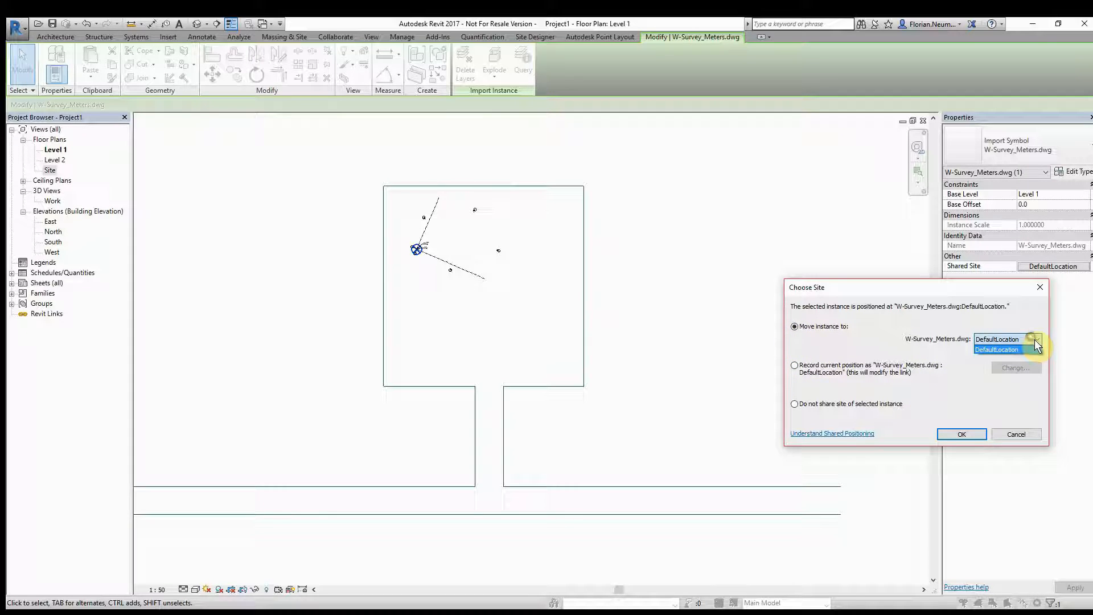
pyautogui.click(997, 349)
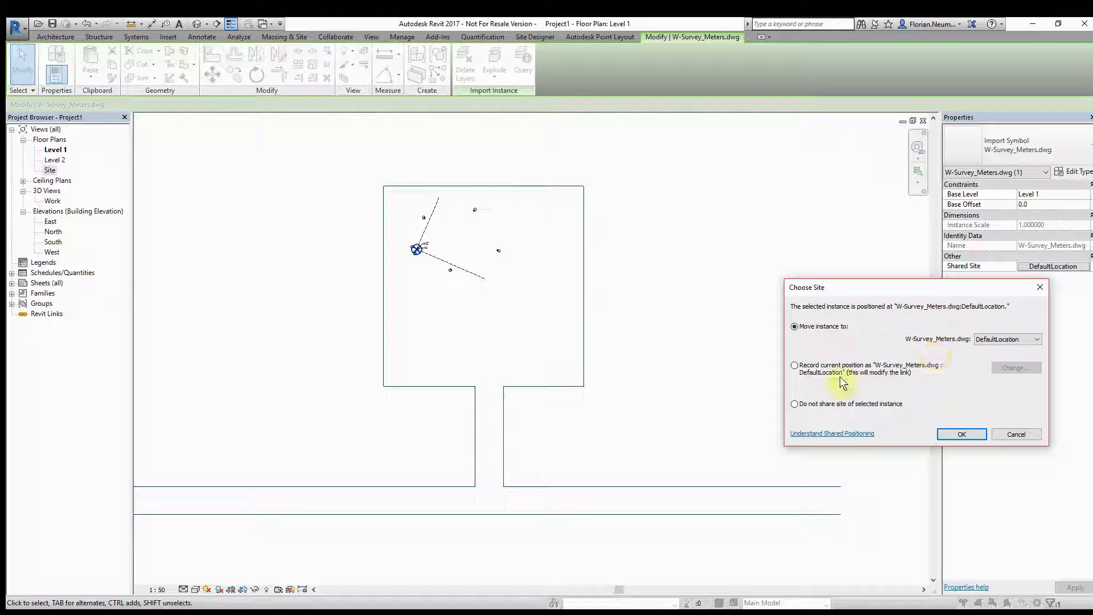
pyautogui.click(794, 365)
pyautogui.click(1016, 367)
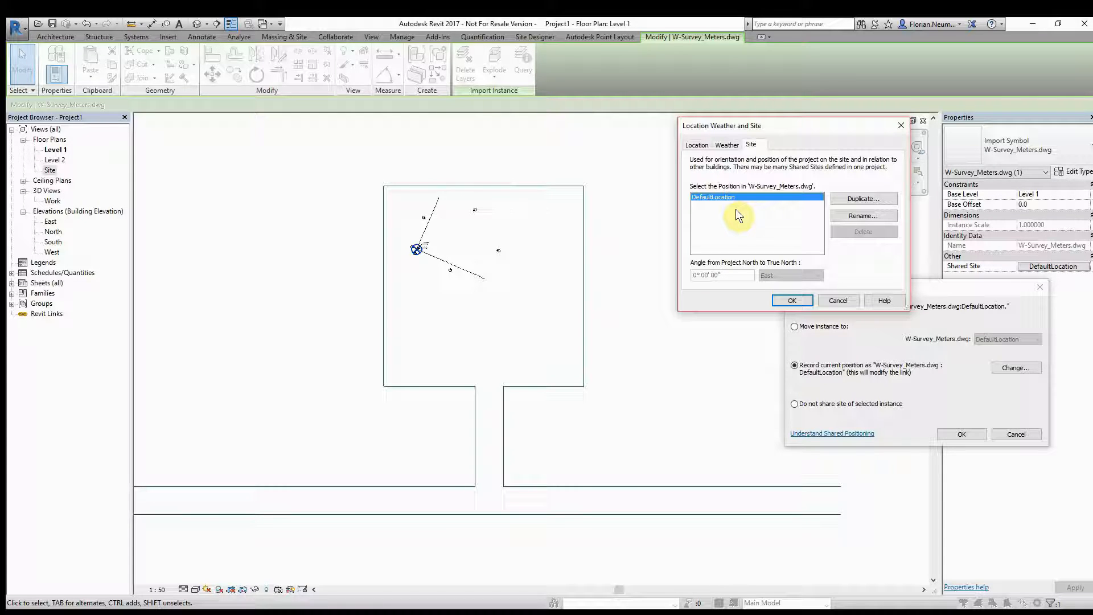
pyautogui.click(838, 301)
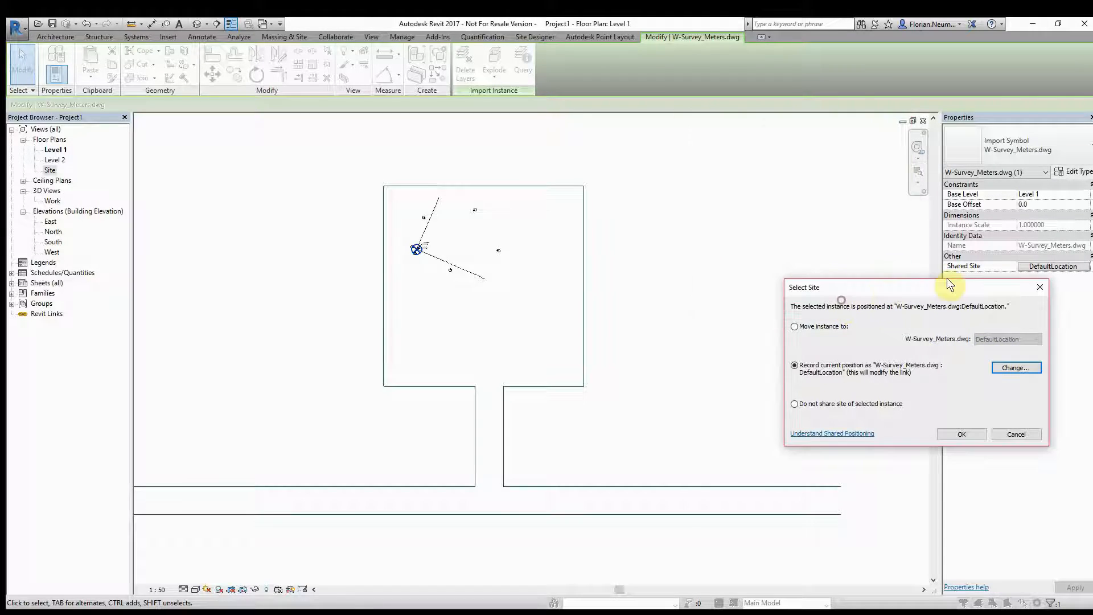
pyautogui.click(1017, 434)
# - Examine the survey point and project base point coordinate tags at the intersection of grids A and 1
pyautogui.middleClick(655, 350)
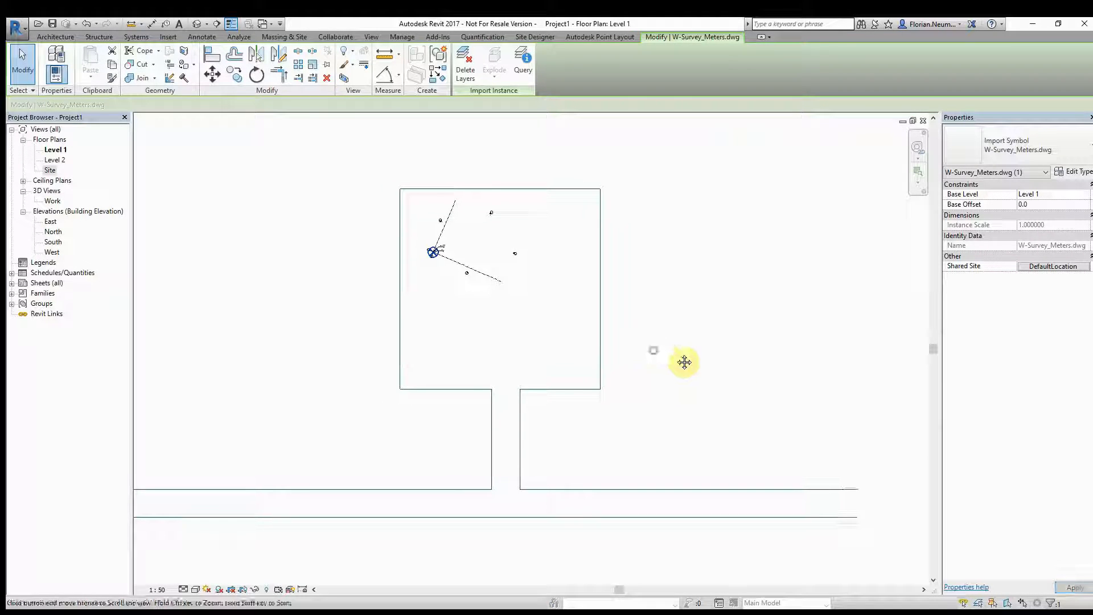
pyautogui.middleClick(683, 361)
pyautogui.scroll(-2, 696, 237)
pyautogui.moveTo(696, 236); pyautogui.dragTo(574, 347, button='middle')
pyautogui.scroll(2, 603, 321)
pyautogui.scroll(3, 654, 273)
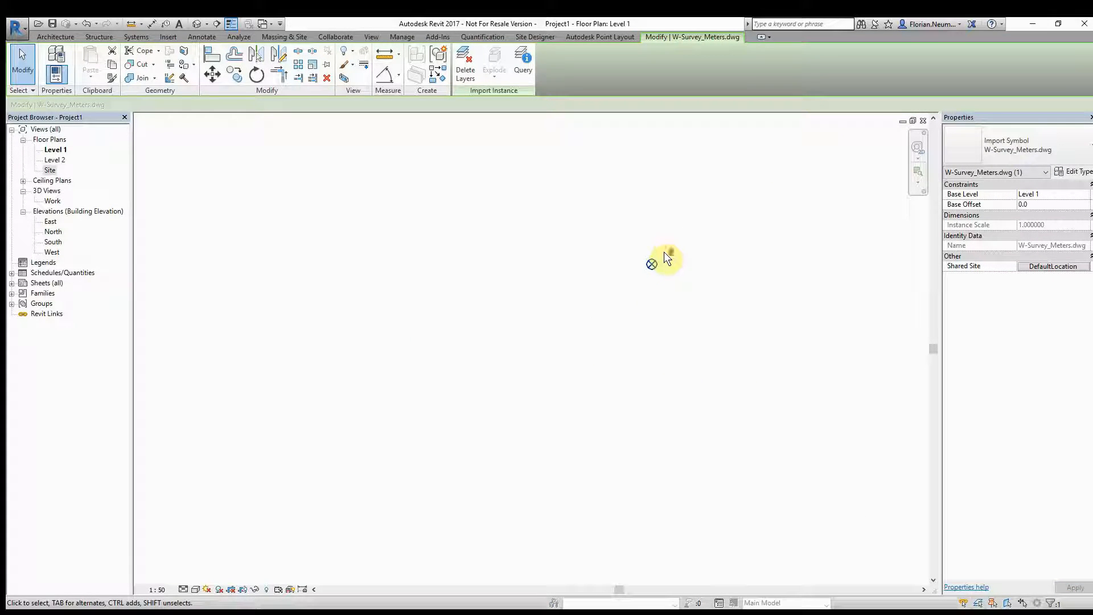
pyautogui.scroll(3, 636, 274)
pyautogui.scroll(2, 691, 289)
pyautogui.scroll(2, 638, 293)
pyautogui.scroll(4, 658, 278)
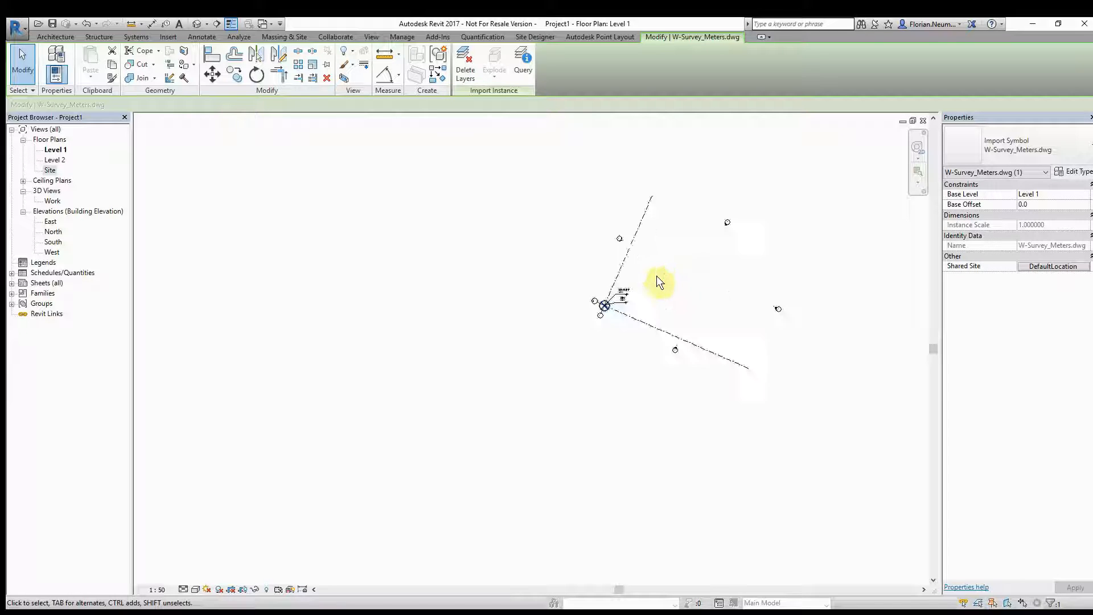
pyautogui.scroll(6, 631, 289)
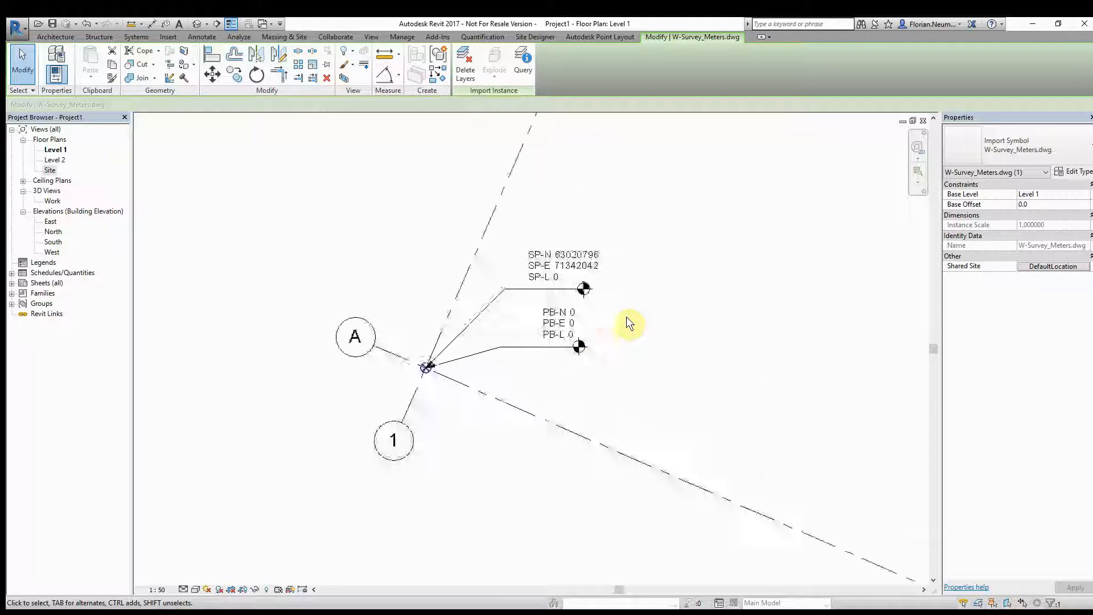
pyautogui.scroll(3, 629, 323)
pyautogui.moveTo(667, 325); pyautogui.dragTo(736, 324, button='middle')
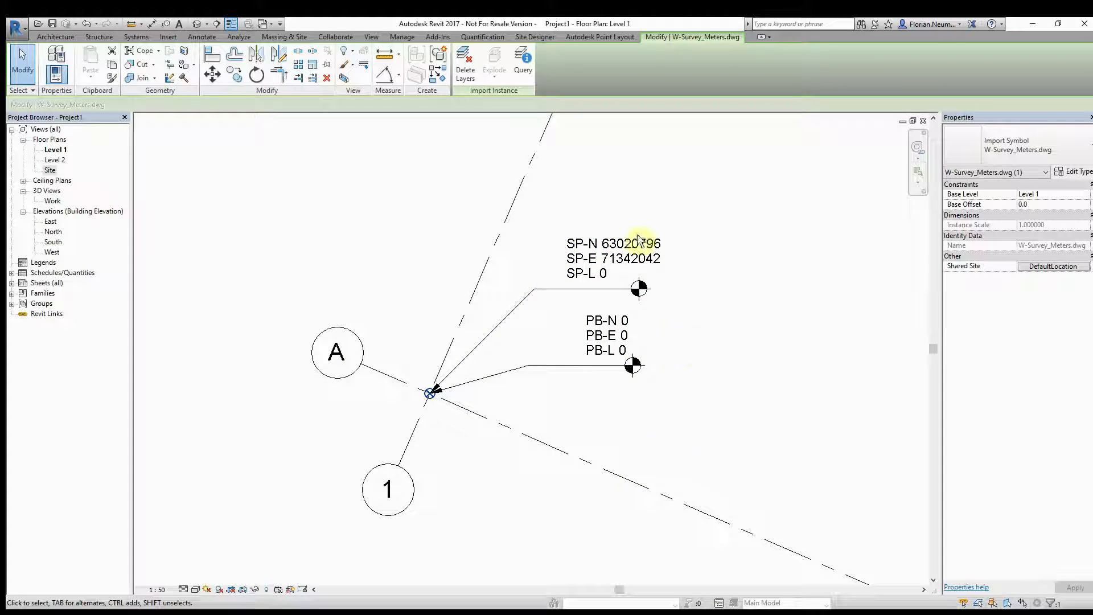
pyautogui.moveTo(311, 445); pyautogui.dragTo(324, 444, button='middle')
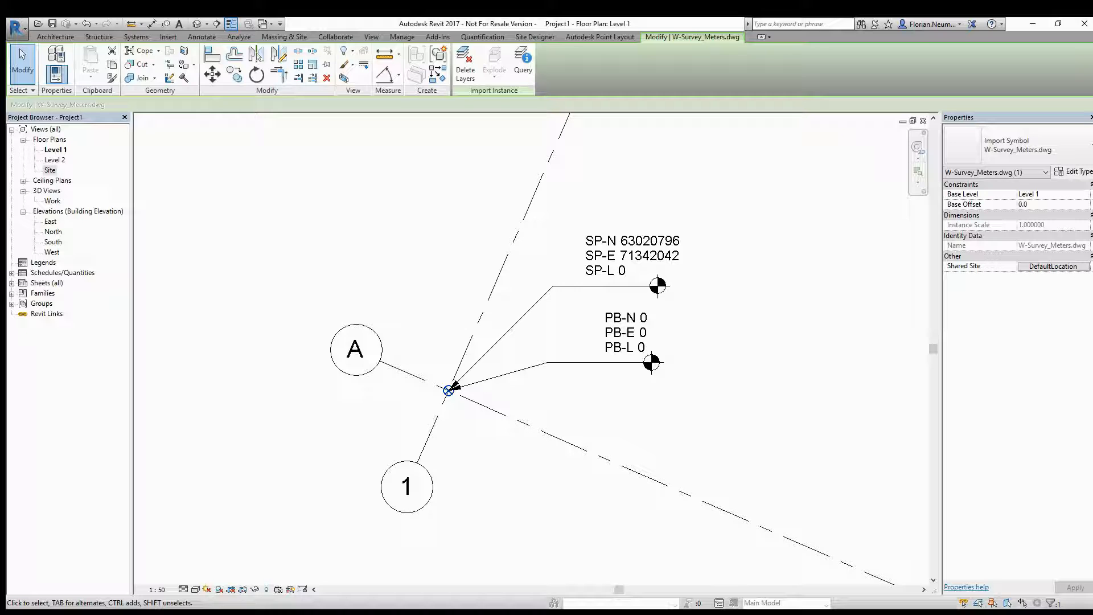
# - Switch to Snipping Tool and capture a new snip of the grid intersection with its coordinate tags
pyautogui.click(213, 569)
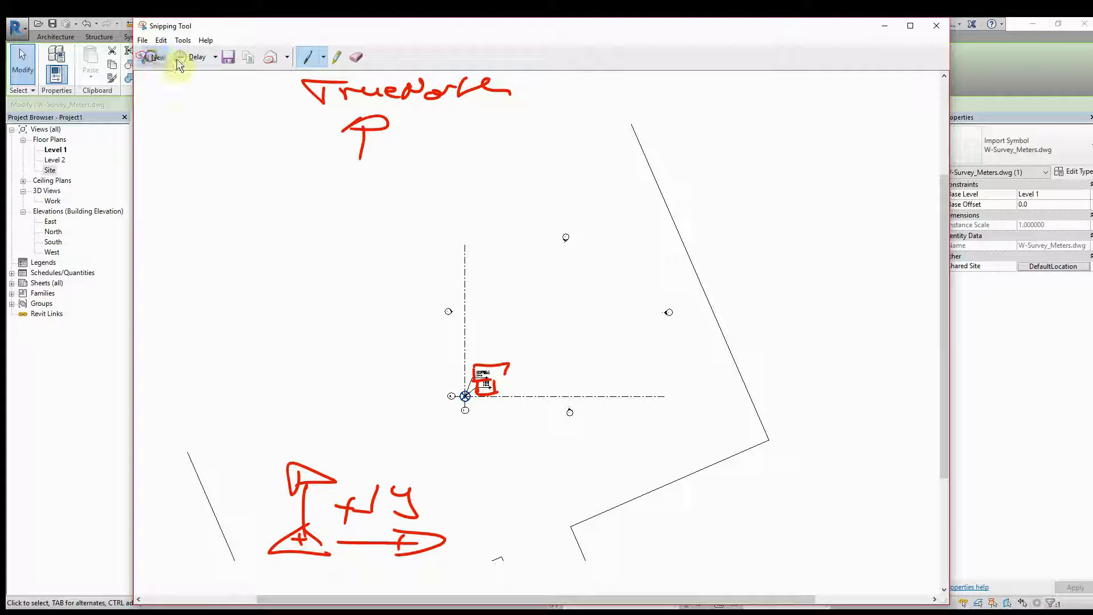
pyautogui.click(154, 57)
pyautogui.moveTo(210, 124); pyautogui.dragTo(879, 552)
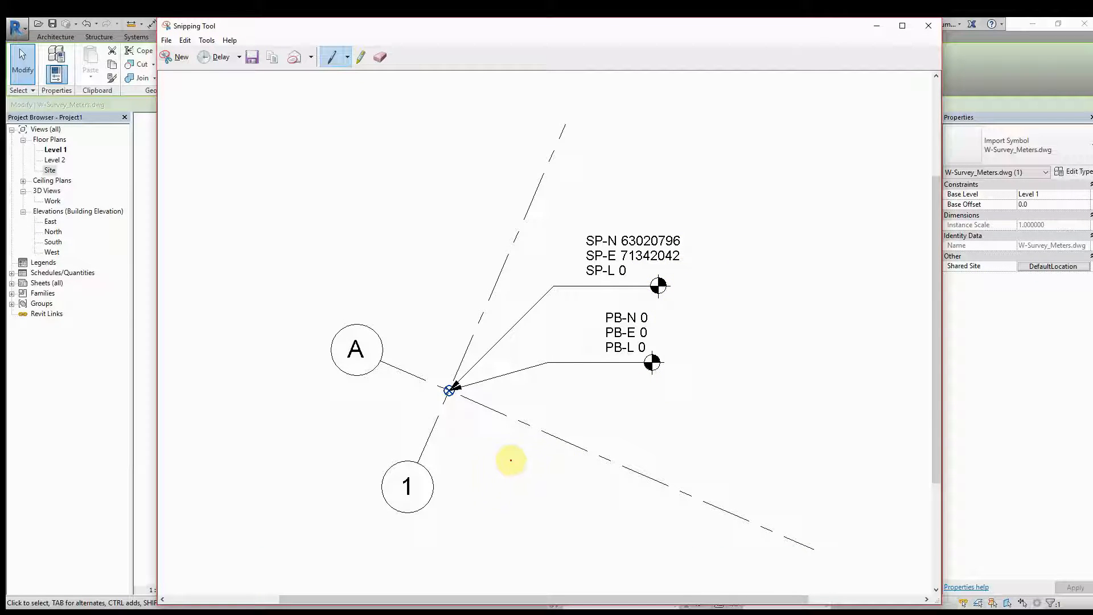
# - Handwrite an underlined red signature and the note "today/time" below the grid intersection on the snip
pyautogui.moveTo(510, 460)
pyautogui.mouseDown()
pyautogui.moveTo(541, 434)
pyautogui.moveTo(586, 453)
pyautogui.mouseUp()
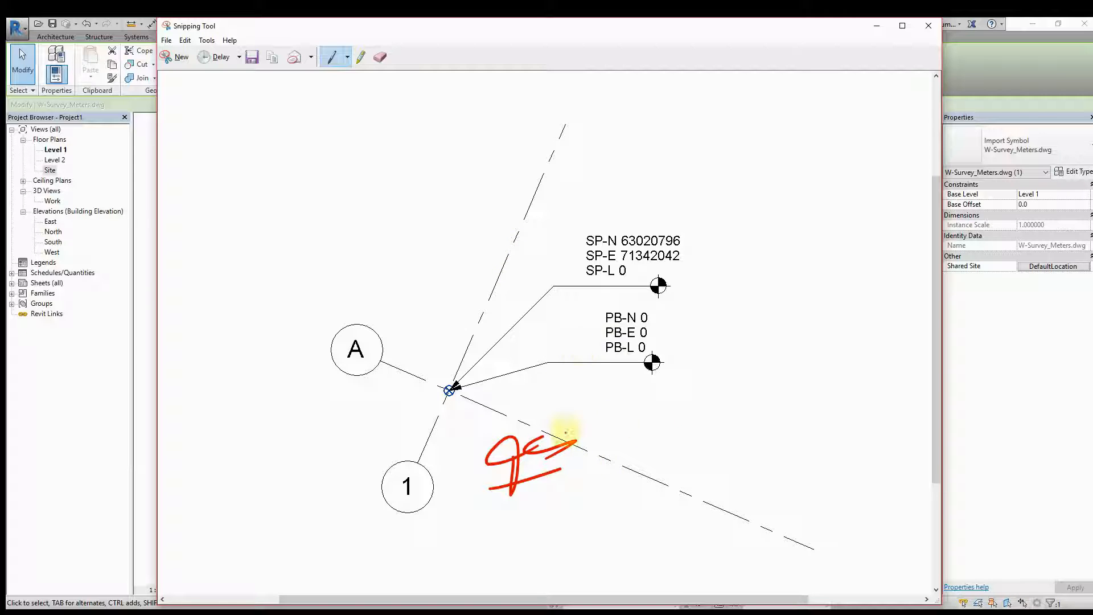
pyautogui.moveTo(454, 507); pyautogui.dragTo(544, 534)
pyautogui.moveTo(571, 495)
pyautogui.mouseDown()
pyautogui.moveTo(567, 537)
pyautogui.moveTo(630, 507)
pyautogui.moveTo(711, 512)
pyautogui.mouseUp()
pyautogui.moveTo(558, 552); pyautogui.dragTo(690, 533)
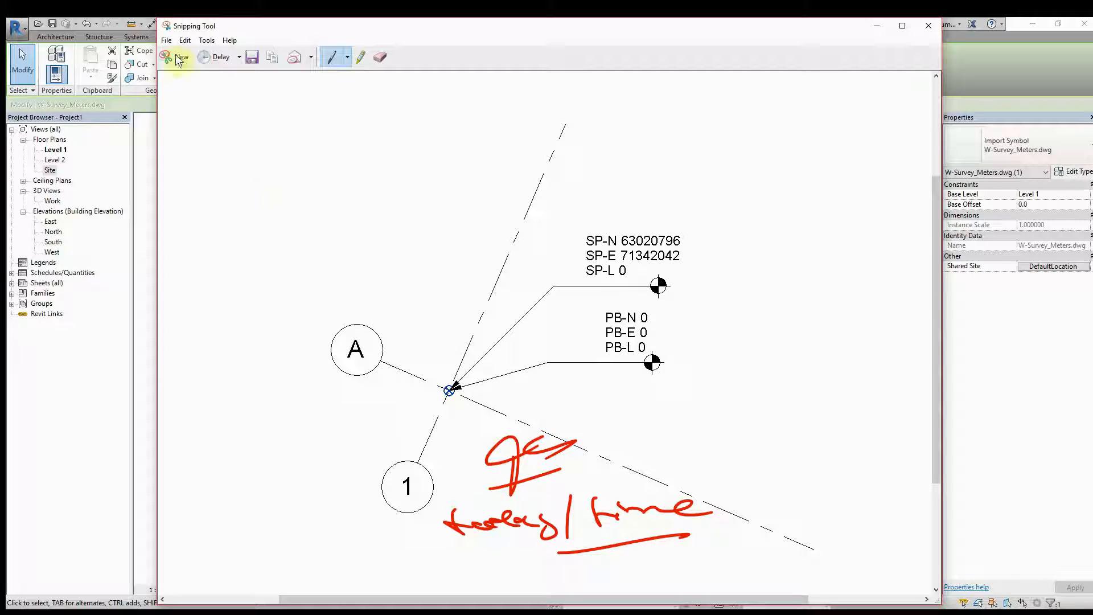
# - Start saving the signed snip and choose the Desktop under This PC as its destination folder
pyautogui.click(166, 41)
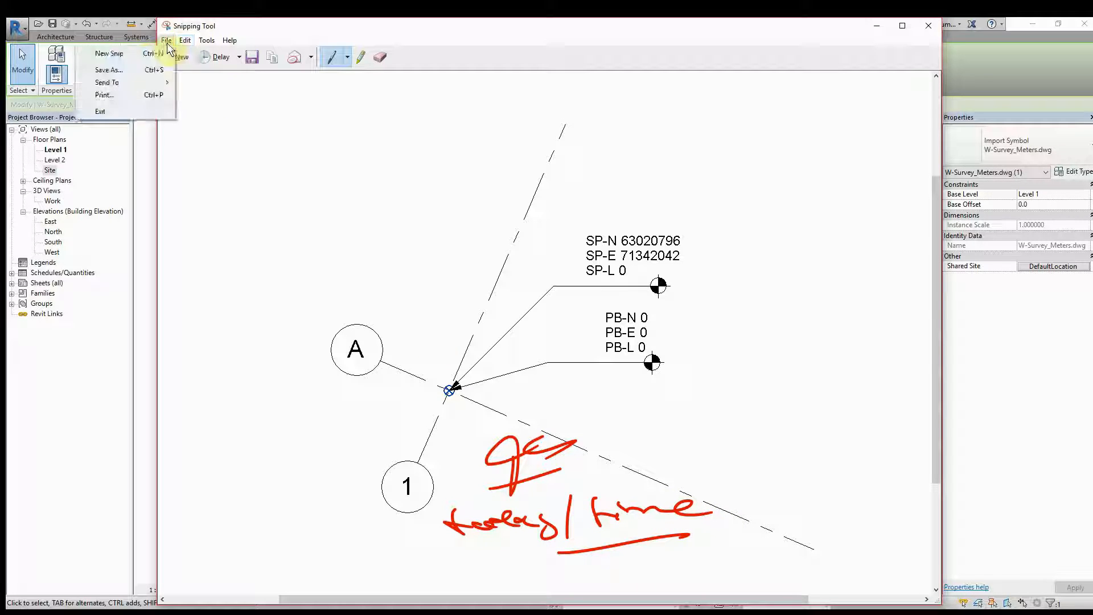
pyautogui.click(136, 70)
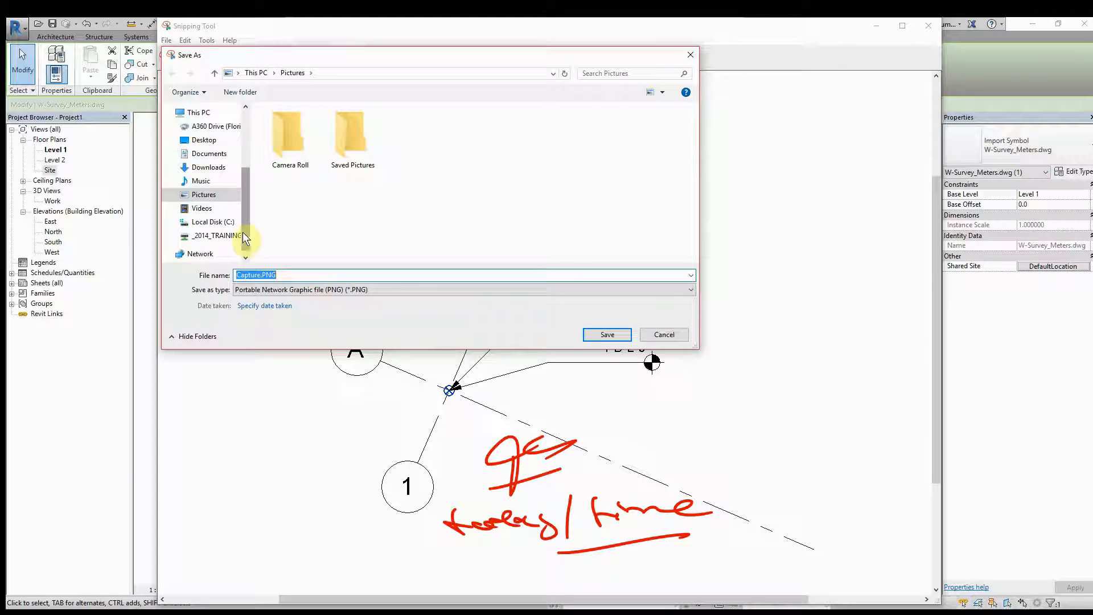
pyautogui.click(213, 221)
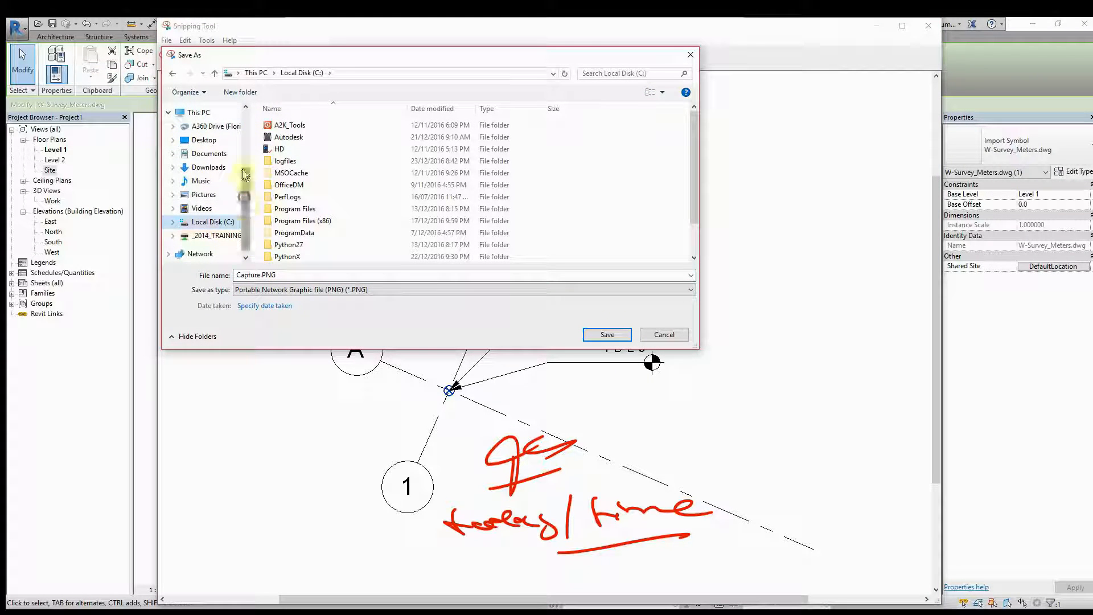
pyautogui.scroll(3, 242, 137)
pyautogui.click(205, 185)
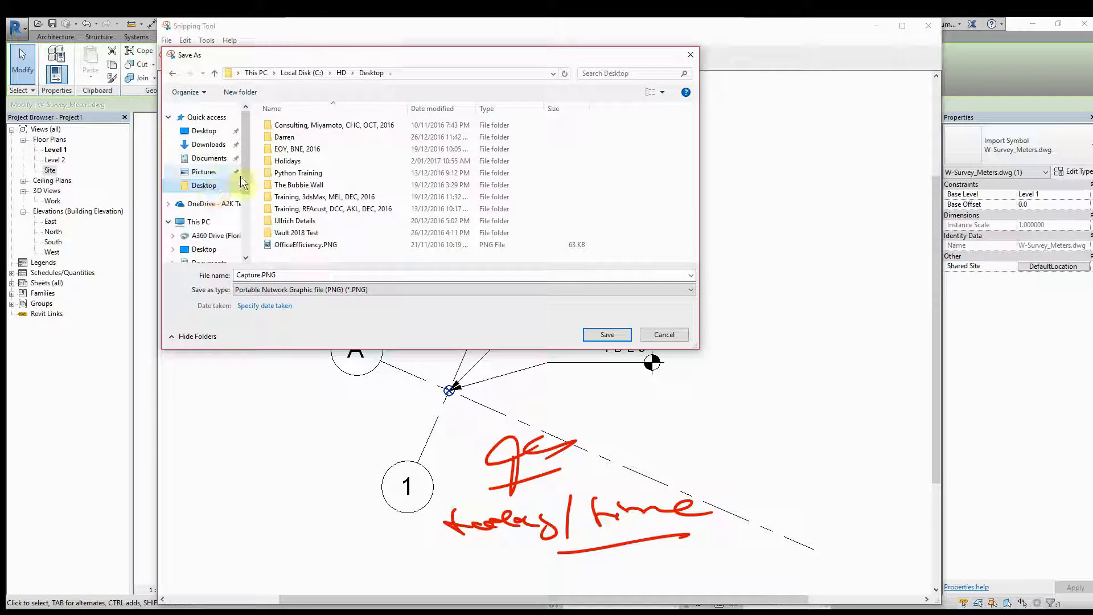
pyautogui.moveTo(244, 181); pyautogui.dragTo(249, 239)
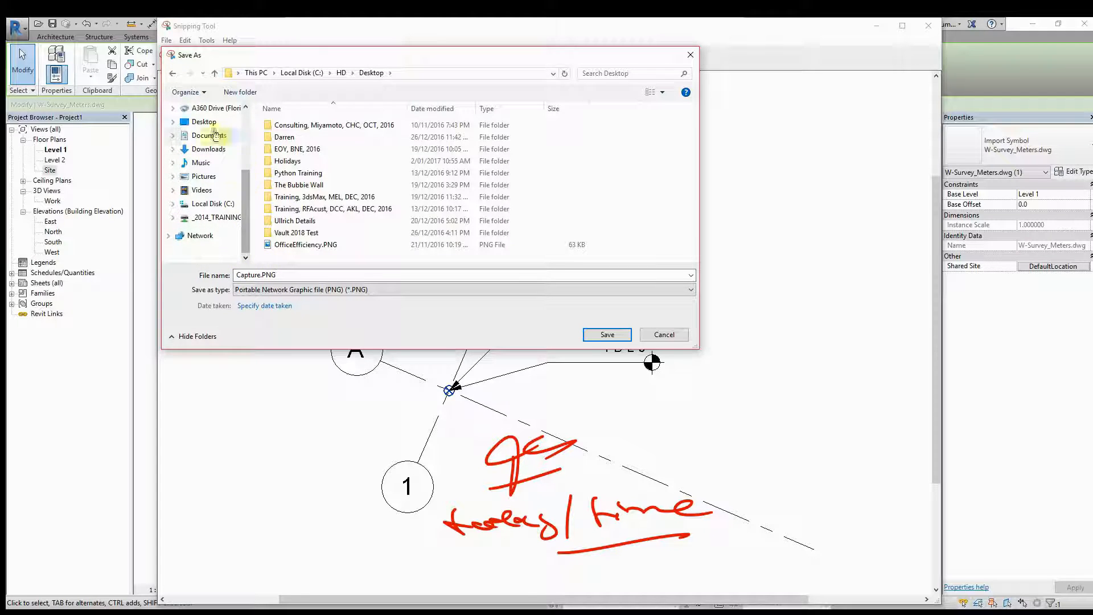
pyautogui.click(201, 125)
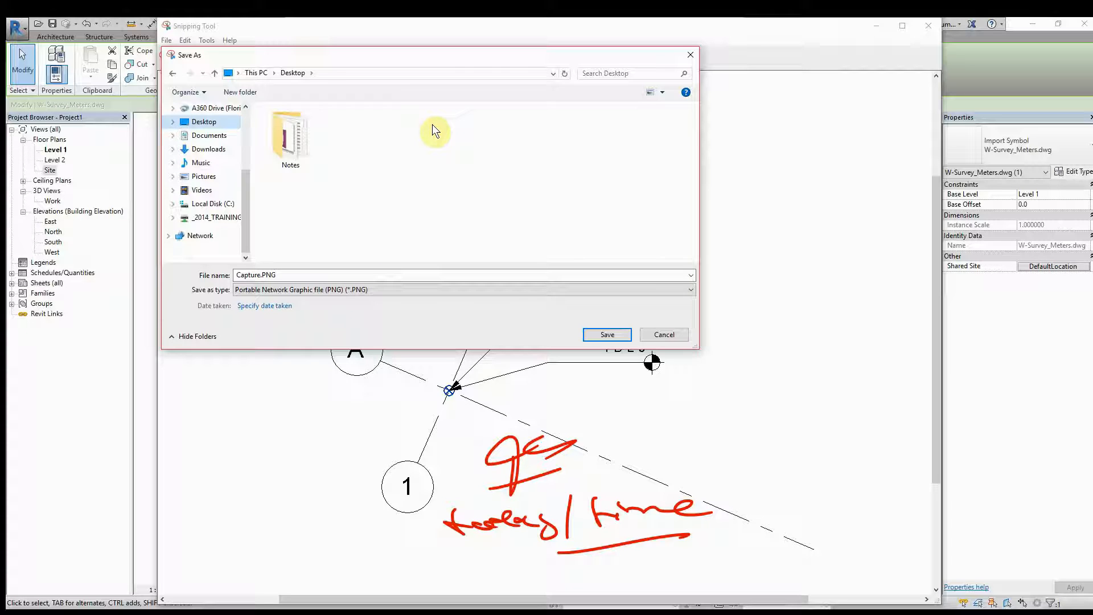
# - Name the snip SurveyRecord and save it as a PNG file
pyautogui.click(291, 275)
pyautogui.click(288, 275)
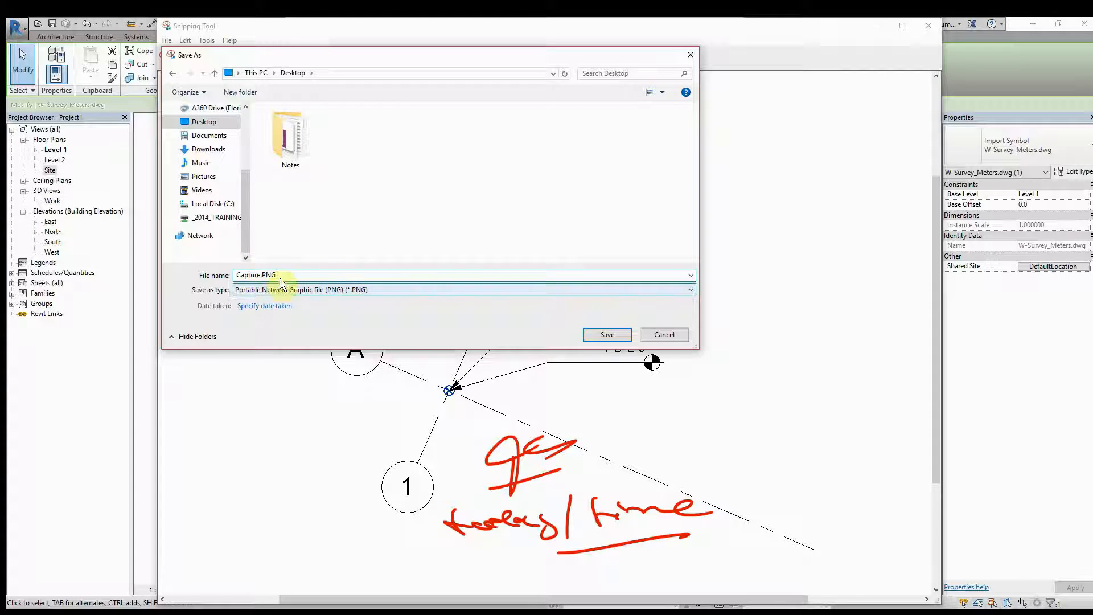
pyautogui.doubleClick(293, 274)
pyautogui.write('Re')
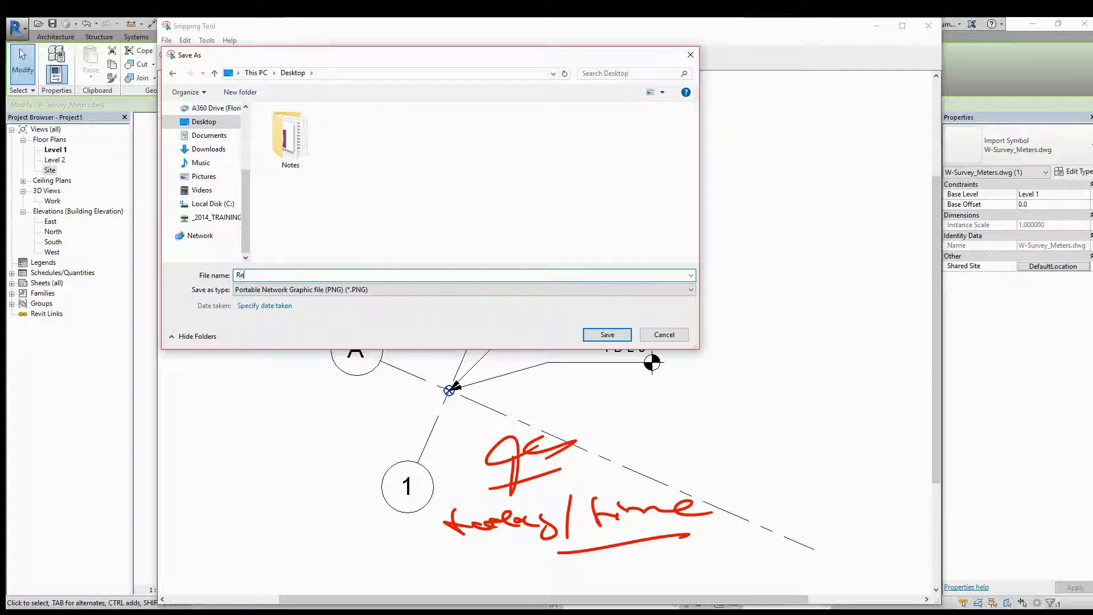
pyautogui.press('BackSpace')
pyautogui.write('Survey')
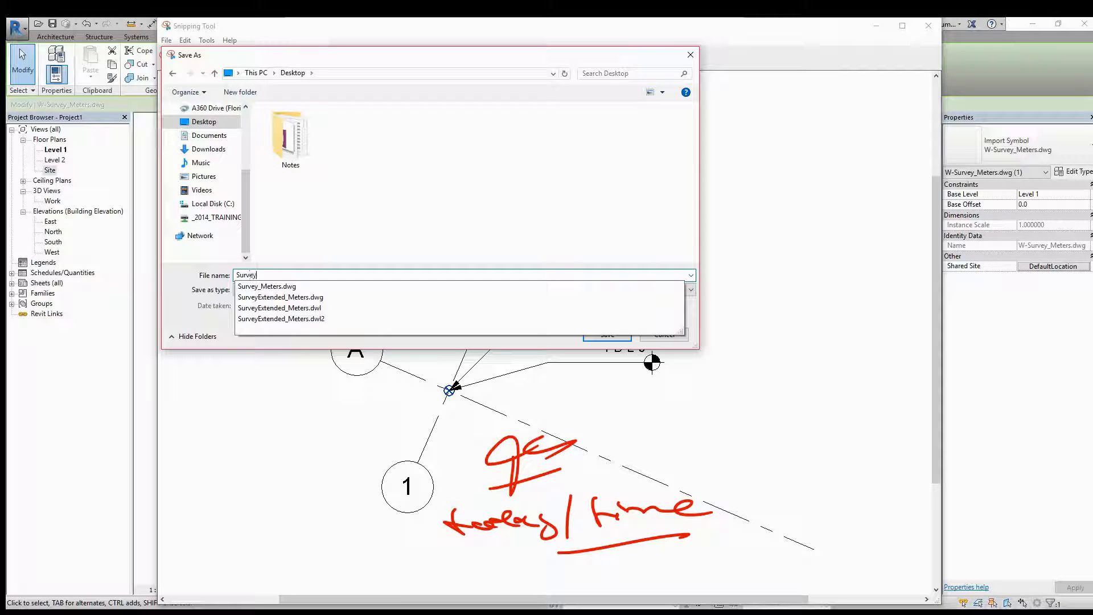
pyautogui.write('Record')
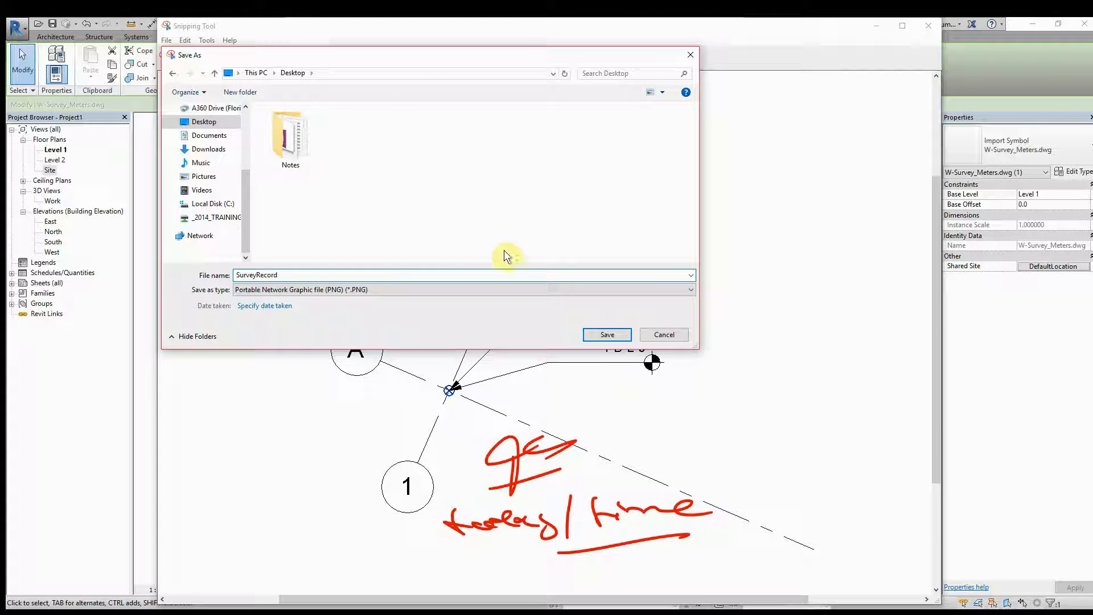
pyautogui.click(612, 335)
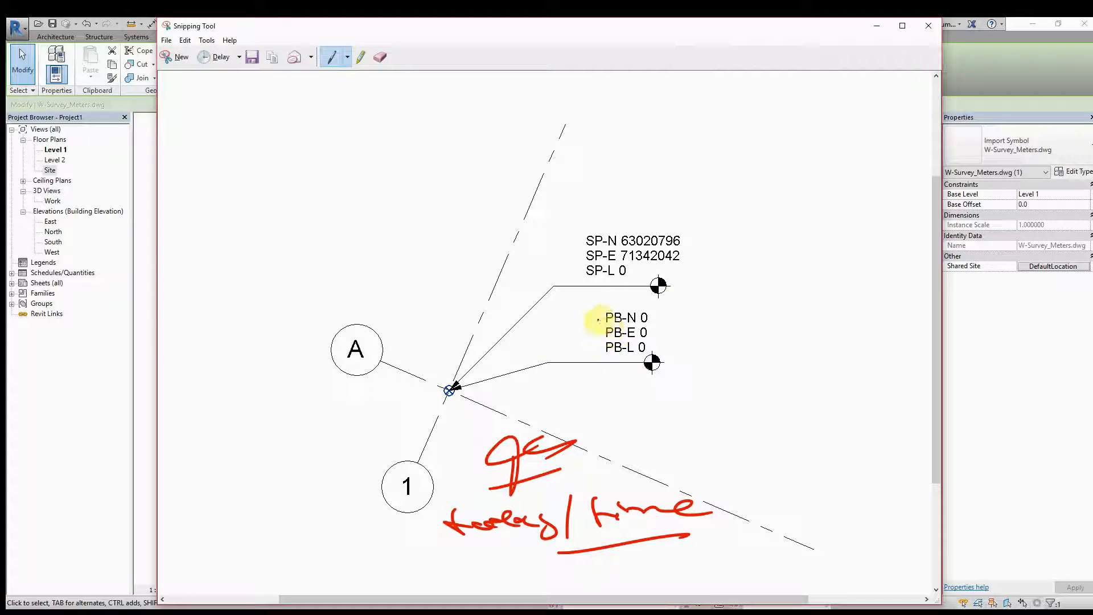
# - Minimise Snipping Tool to return to Revit and open sheet A101 - Unnamed
pyautogui.click(879, 26)
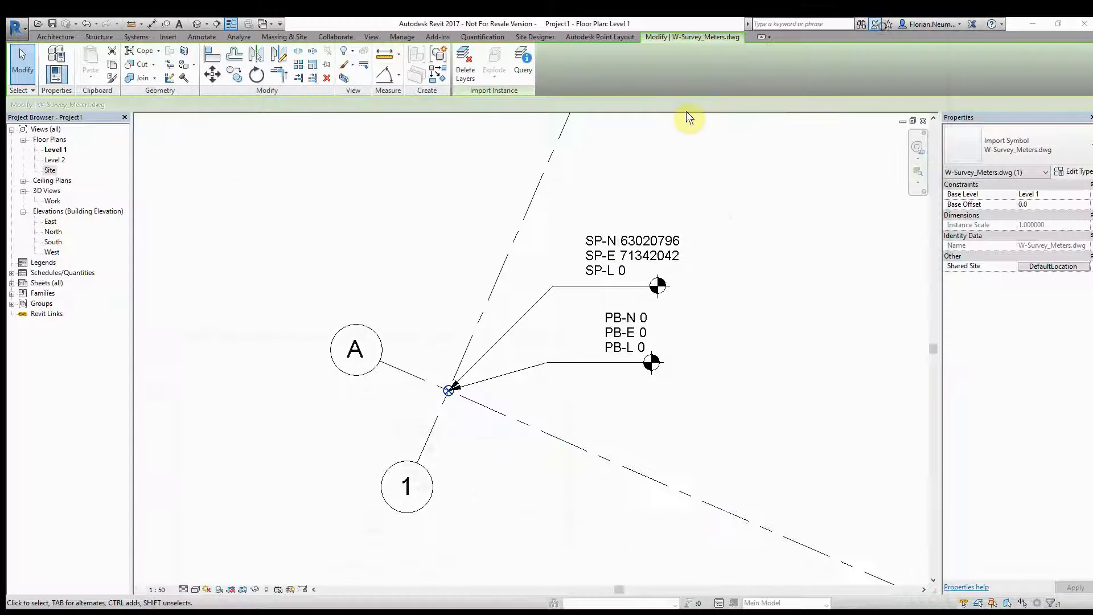
pyautogui.moveTo(357, 305); pyautogui.dragTo(381, 331, button='middle')
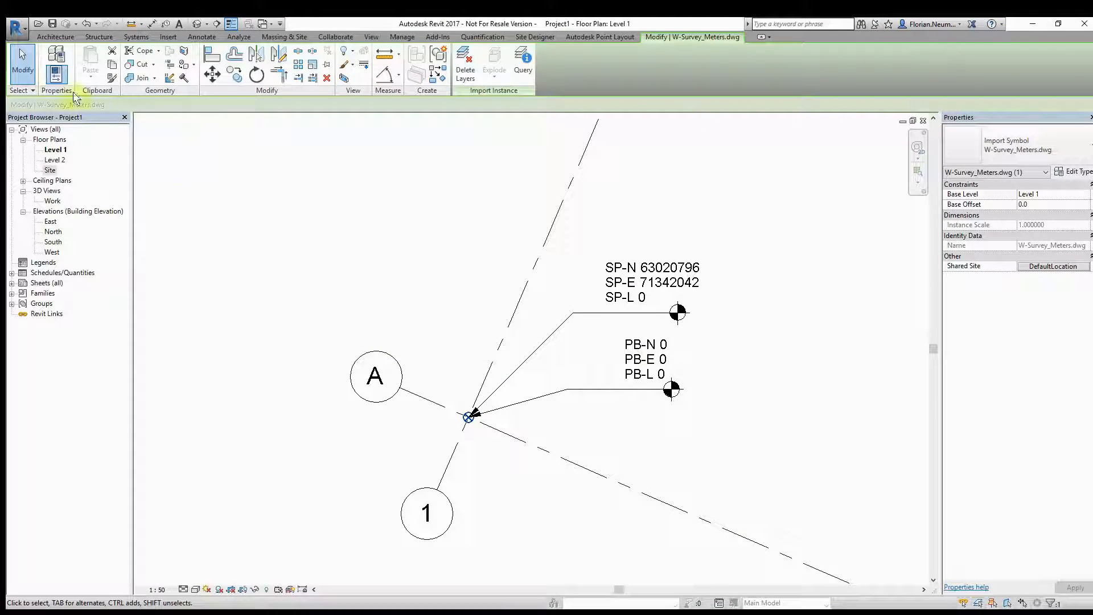
pyautogui.click(25, 38)
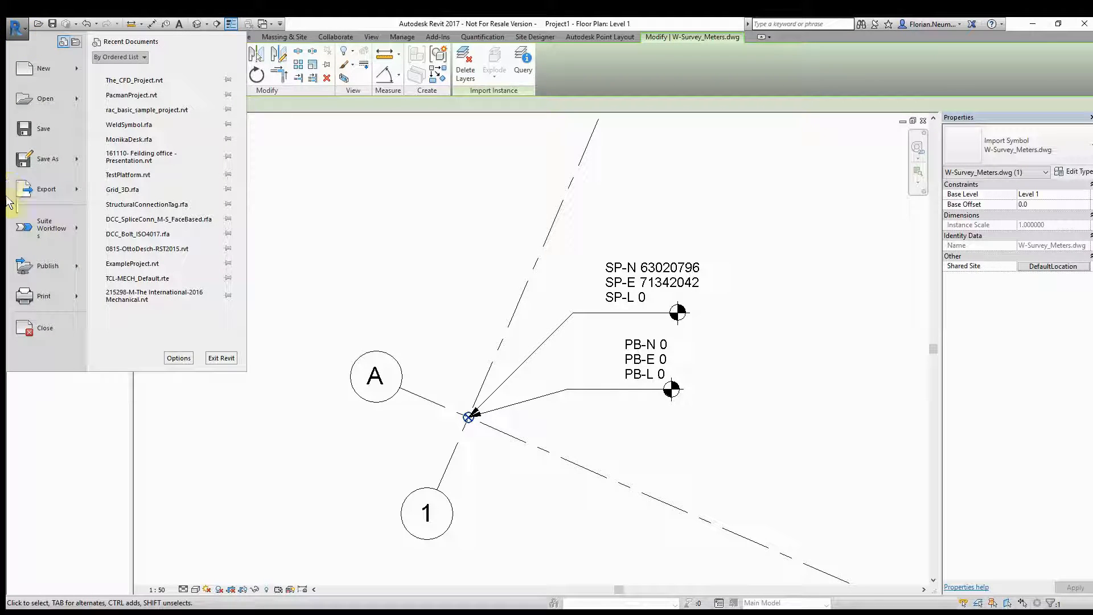
pyautogui.click(320, 133)
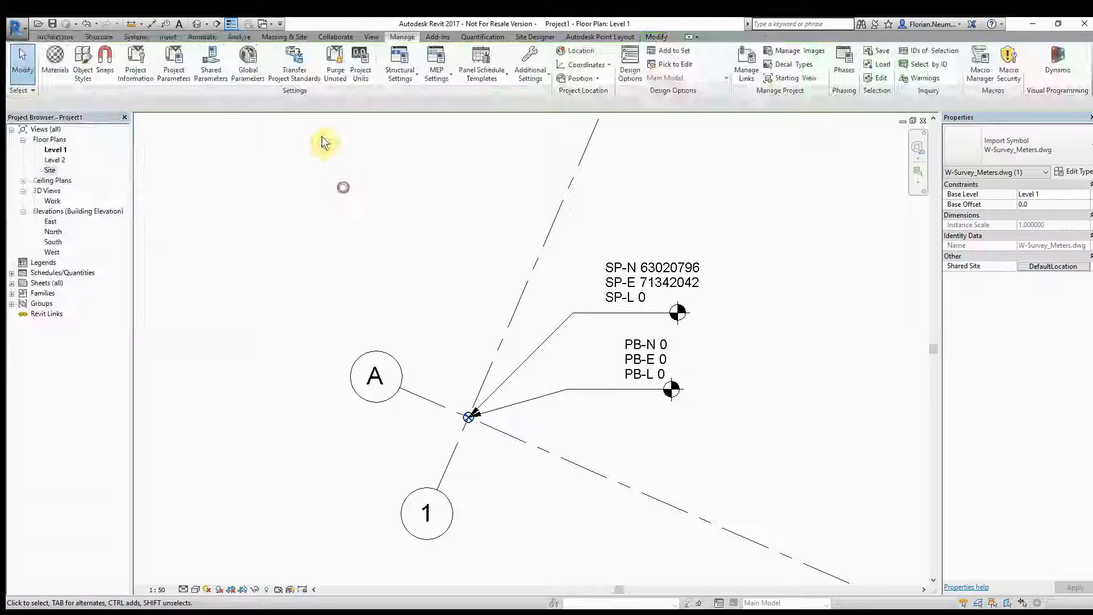
pyautogui.click(168, 36)
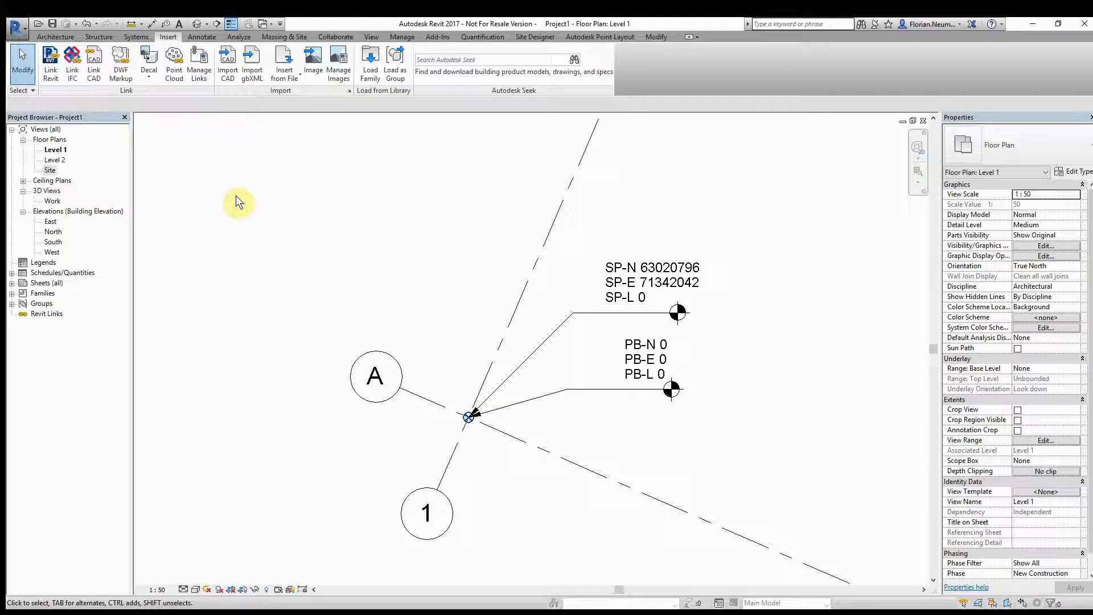
pyautogui.click(12, 283)
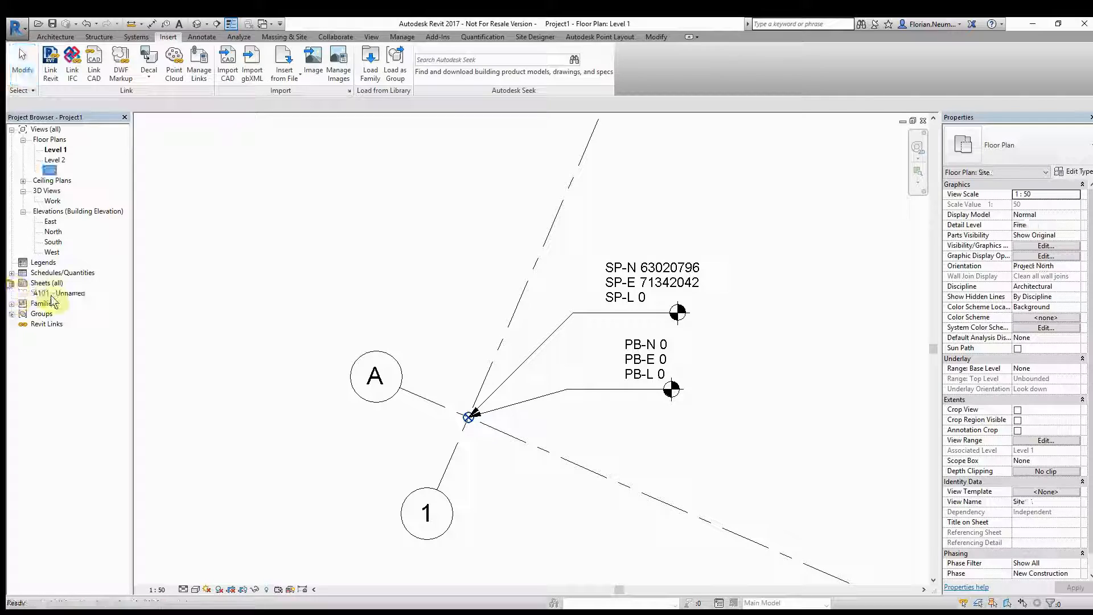
pyautogui.doubleClick(52, 294)
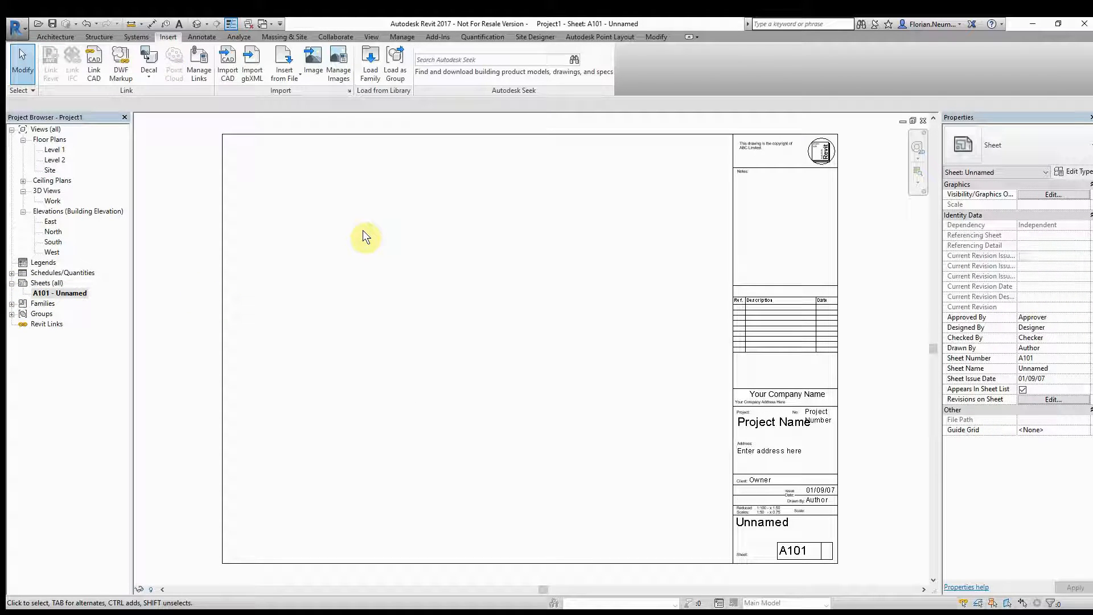
# - Create a new drafting view, accepting the default name and scale
pyautogui.click(371, 37)
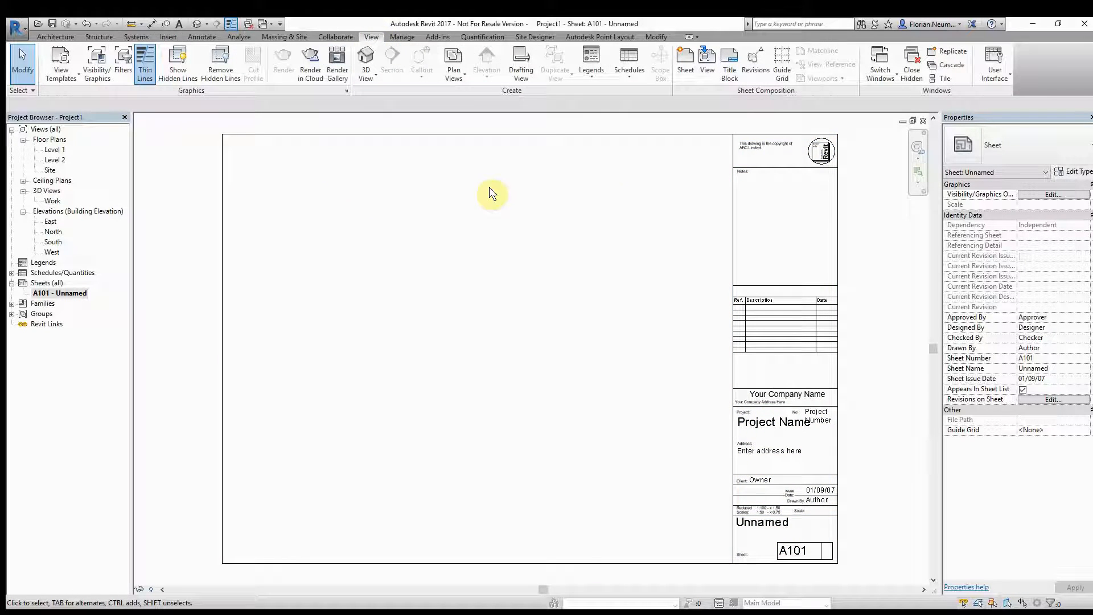
pyautogui.click(521, 63)
pyautogui.click(562, 350)
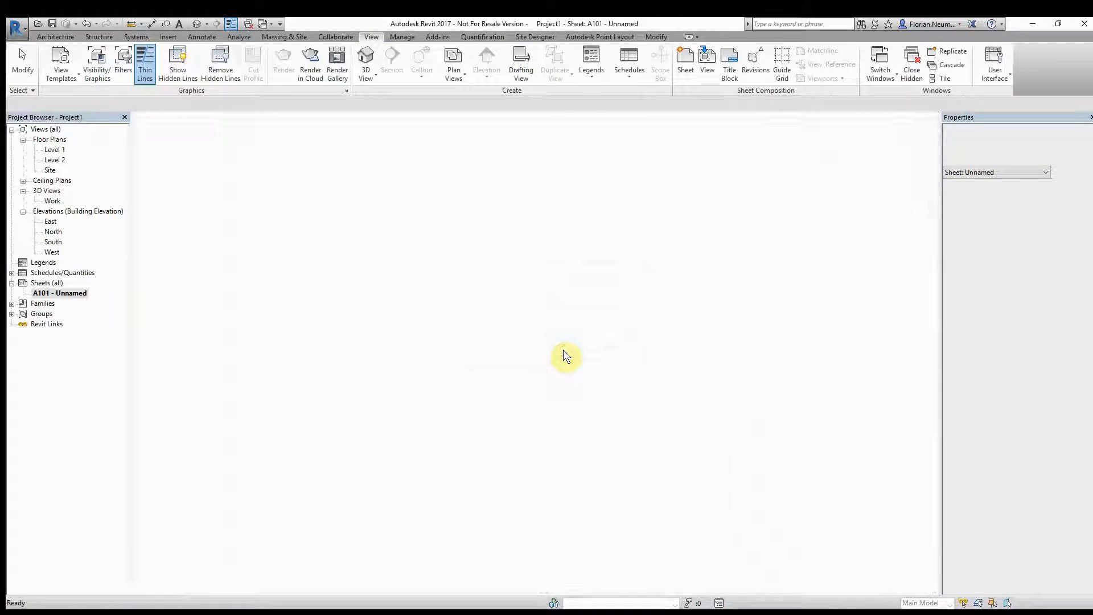
# - Import the image SurveyRecord.PNG from the Desktop and place it in the middle of the drafting view
pyautogui.click(170, 37)
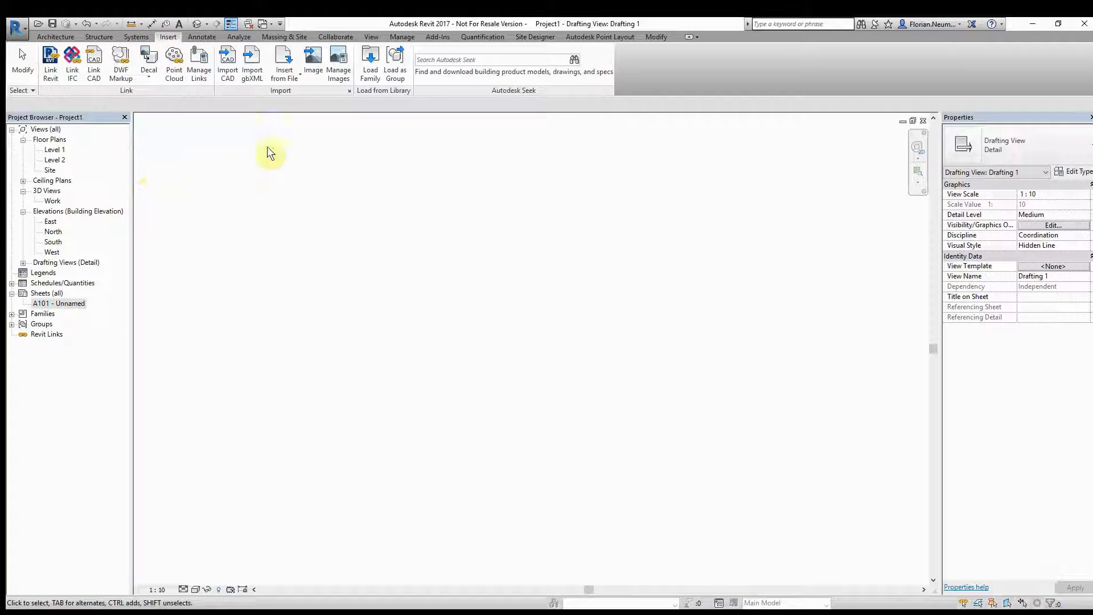
pyautogui.click(310, 63)
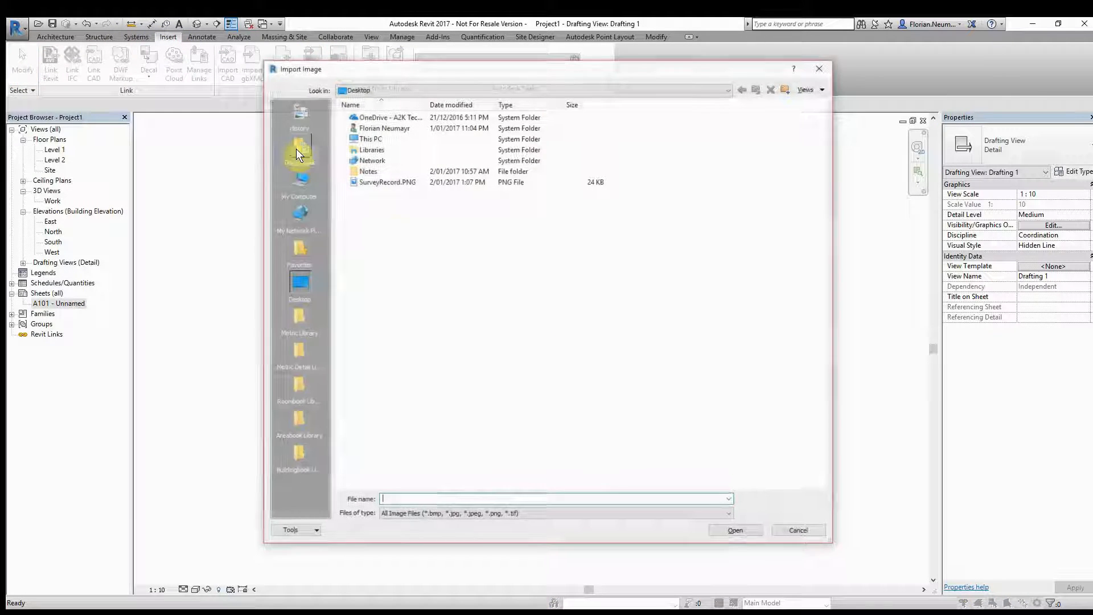
pyautogui.click(387, 182)
pyautogui.click(738, 528)
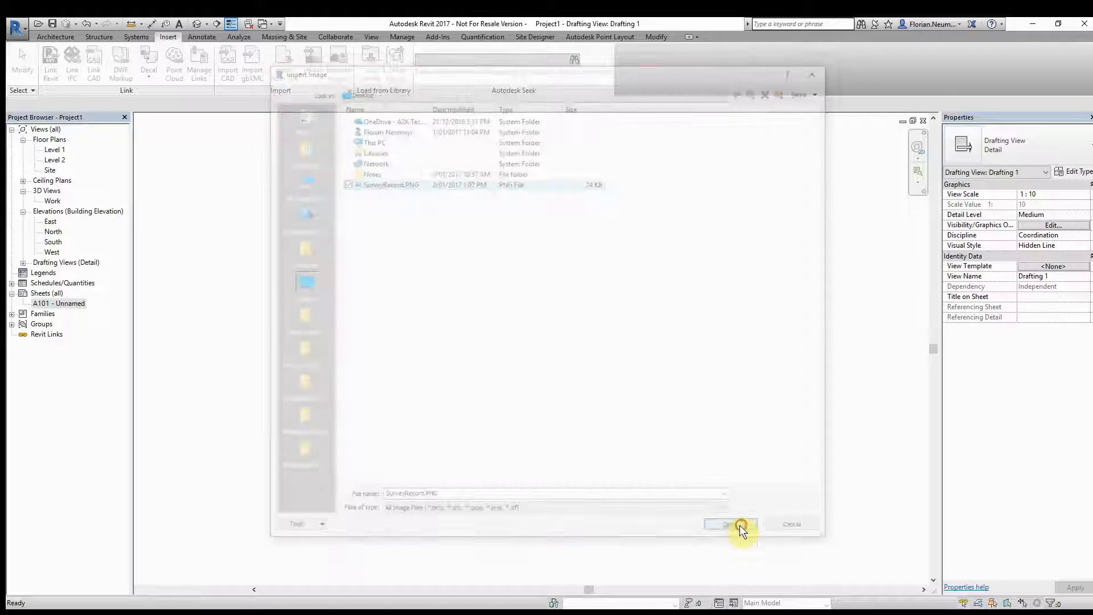
pyautogui.click(434, 318)
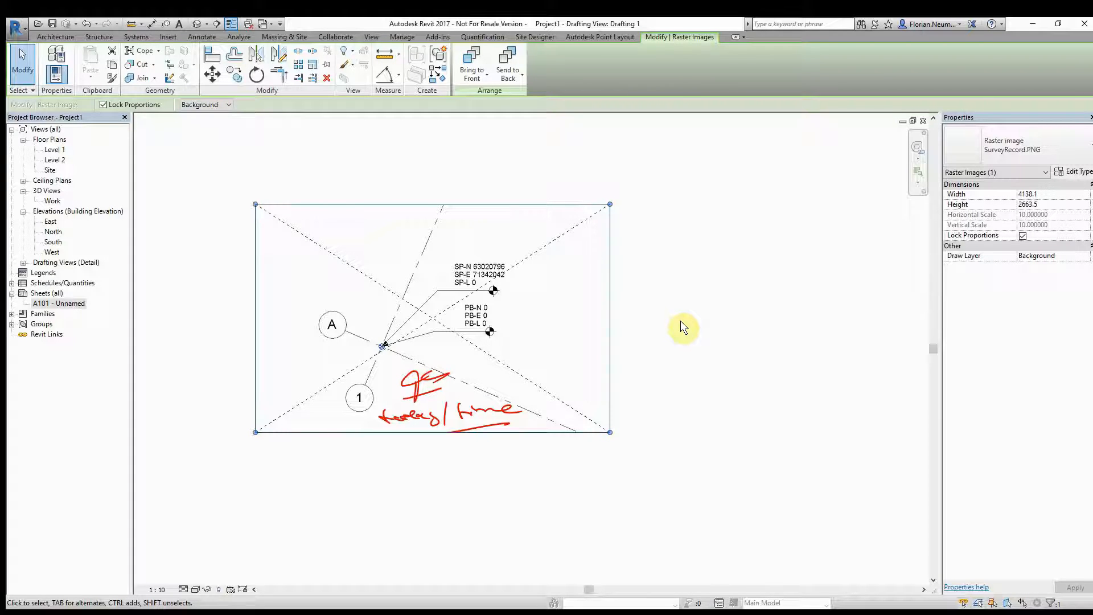
pyautogui.click(683, 327)
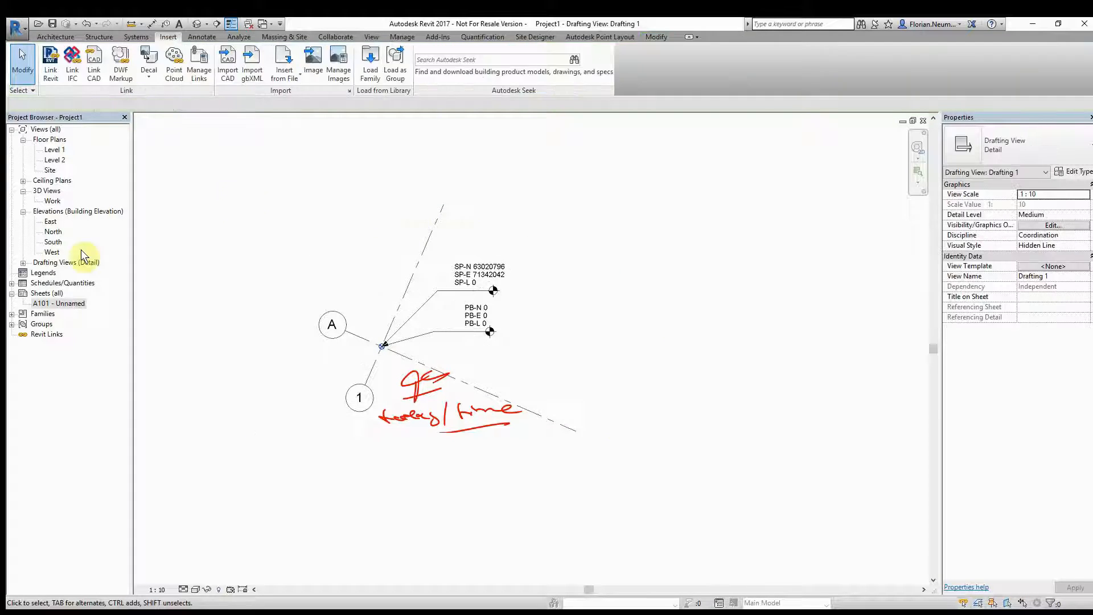
# - List the project's drafting views and reopen sheet A101 - Unnamed
pyautogui.click(23, 262)
pyautogui.click(58, 314)
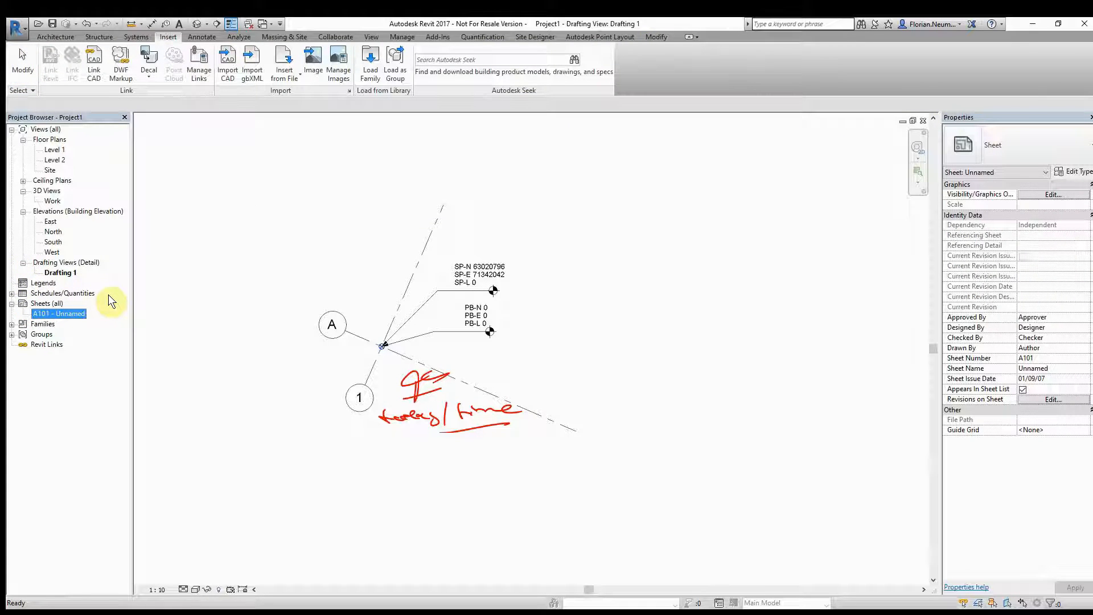